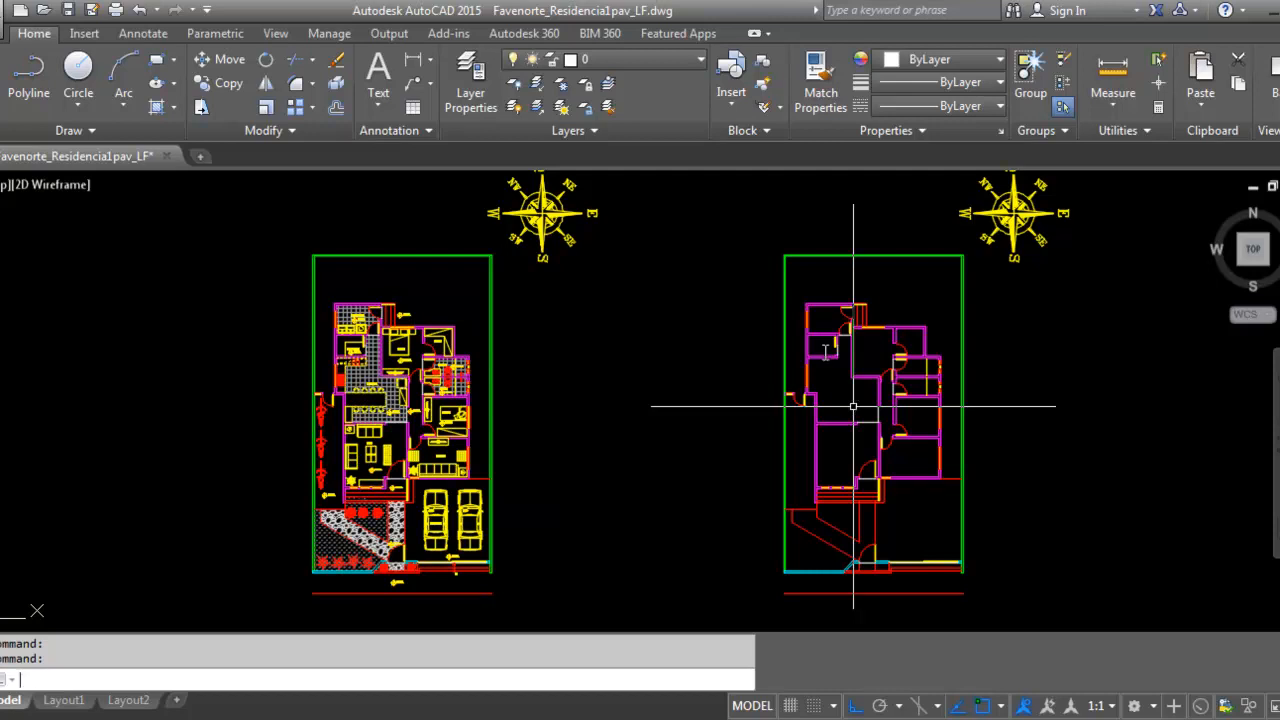
Measure the width of the front entrance door opening in the simplified floor plan in AutoCAD
{"action": "left_click", "coordinate": [378, 719]}
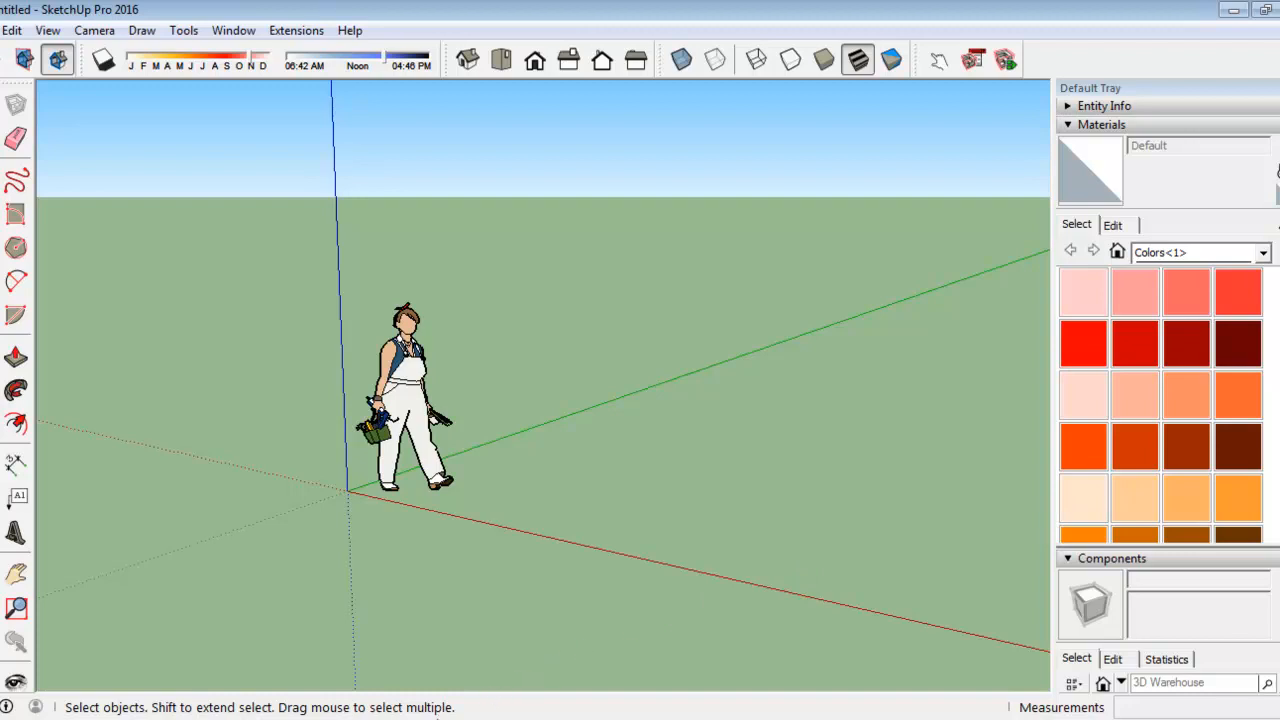
{"action": "left_click", "coordinate": [480, 717]}
{"action": "scroll", "coordinate": [918, 520], "scroll_direction": "up", "scroll_amount": 4}
{"action": "middle_click_drag", "start_coordinate": [914, 522], "coordinate": [912, 534]}
{"action": "scroll", "coordinate": [912, 534], "scroll_direction": "up", "scroll_amount": 2}
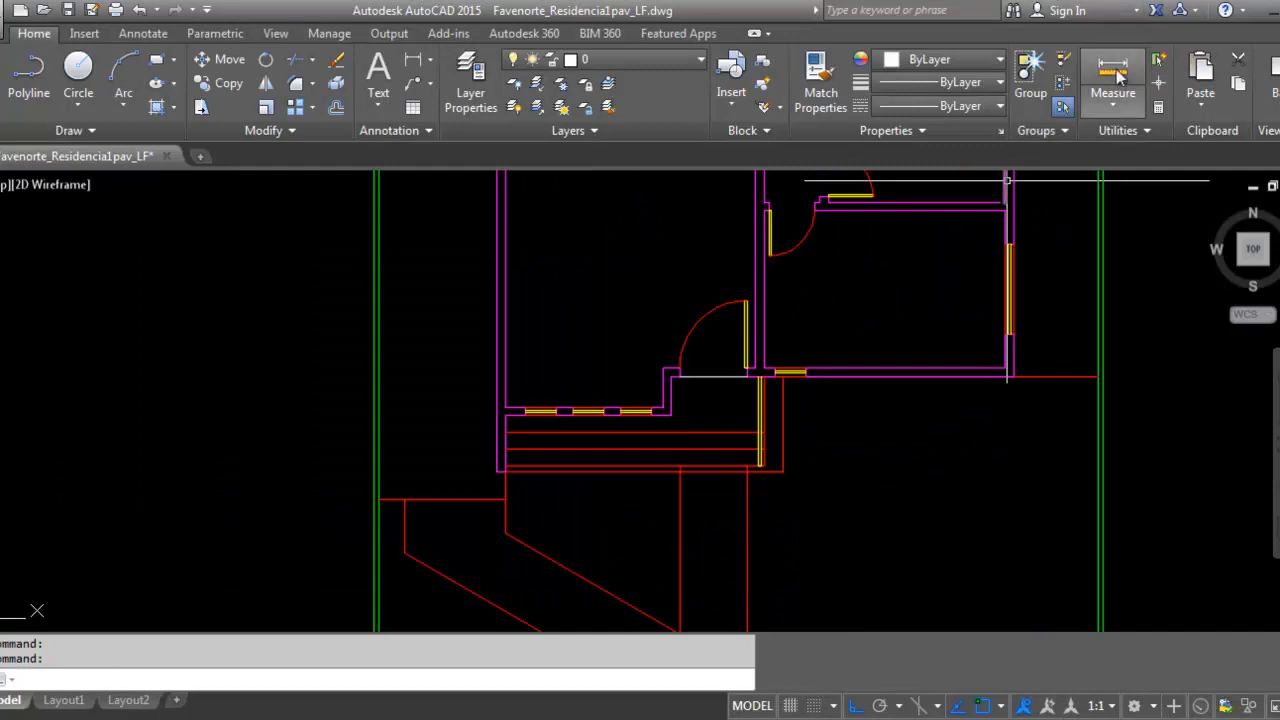
{"action": "left_click", "coordinate": [683, 378]}
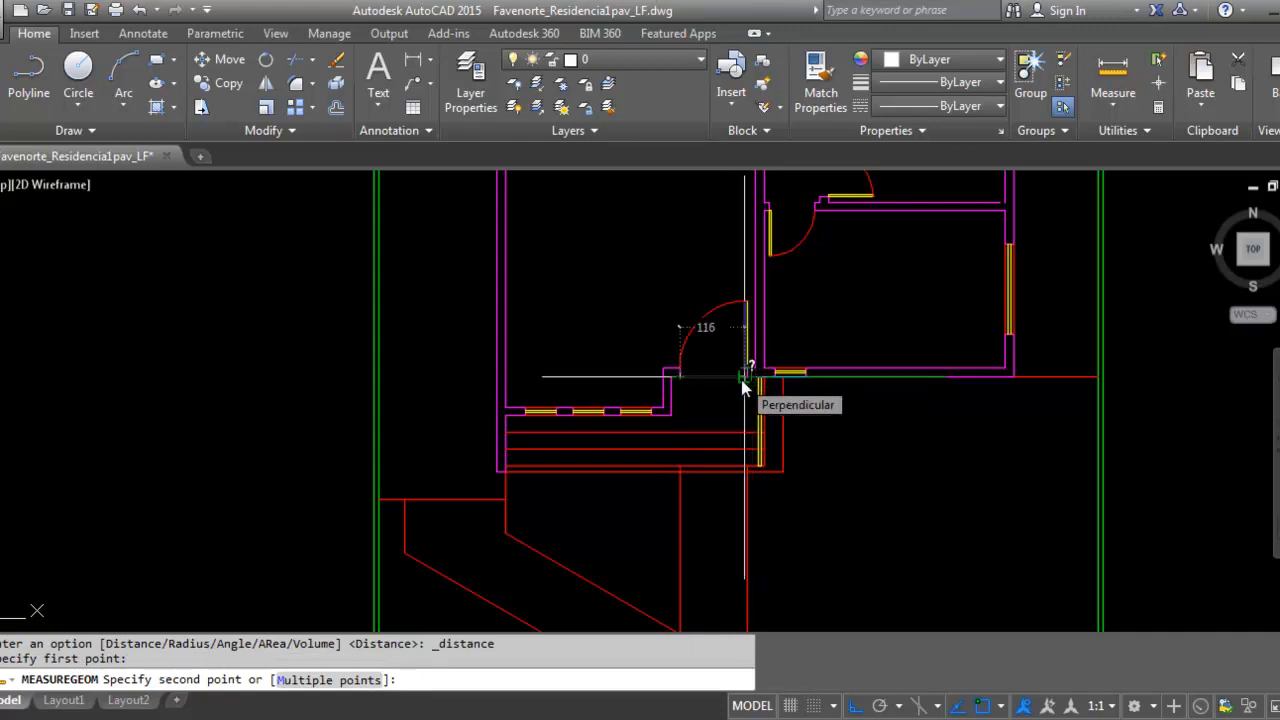
{"action": "scroll", "coordinate": [744, 388], "scroll_direction": "up", "scroll_amount": 5}
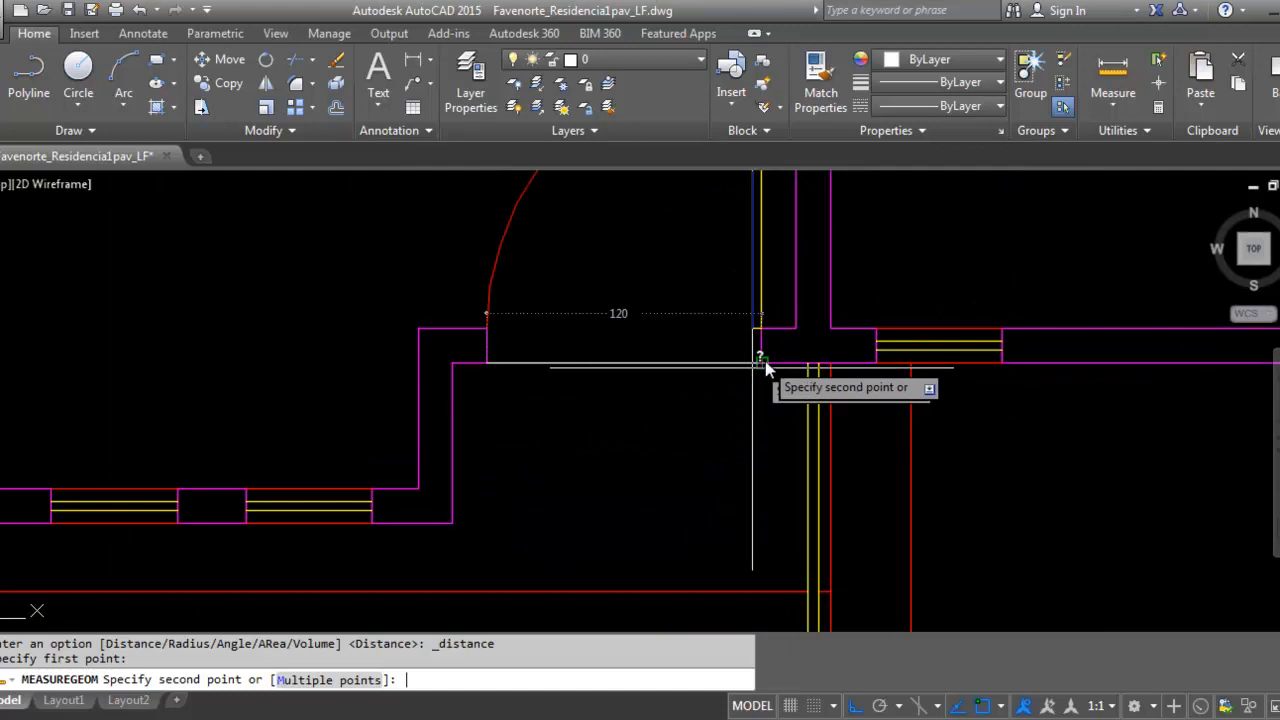
{"action": "key", "text": "Escape"}
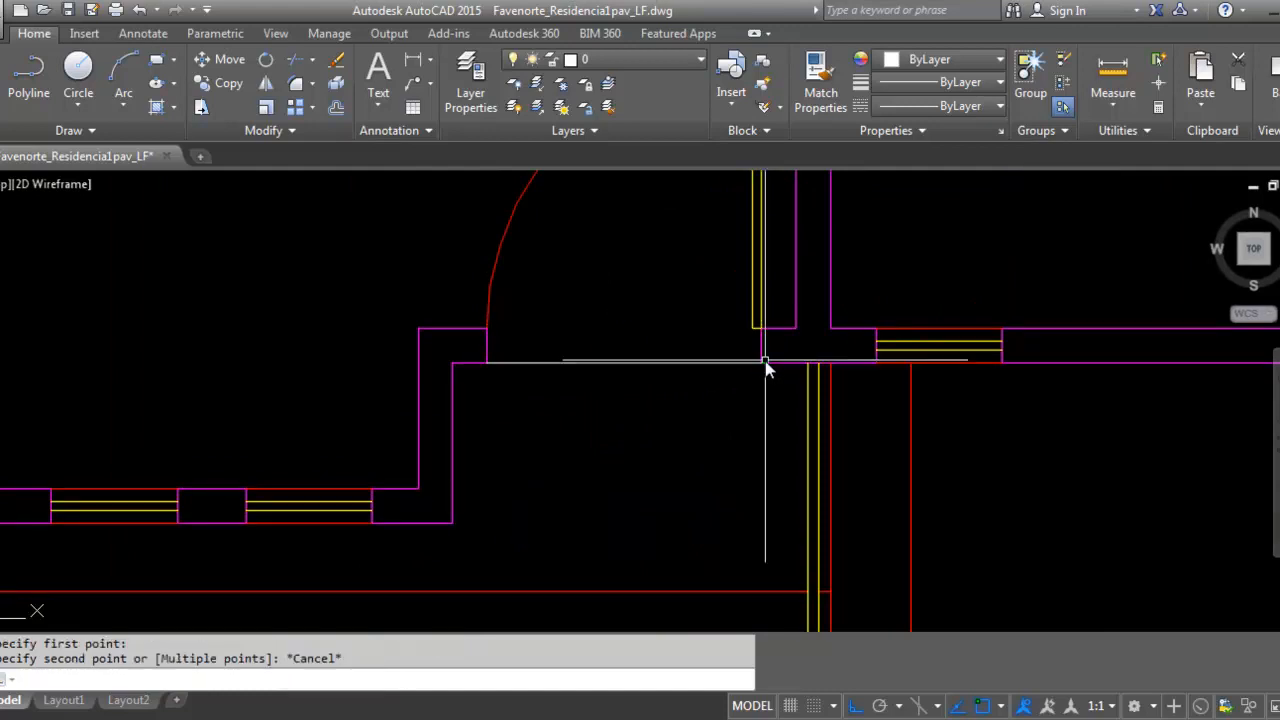
{"action": "scroll", "coordinate": [765, 365], "scroll_direction": "down", "scroll_amount": 6}
{"action": "scroll", "coordinate": [755, 415], "scroll_direction": "down", "scroll_amount": 4}
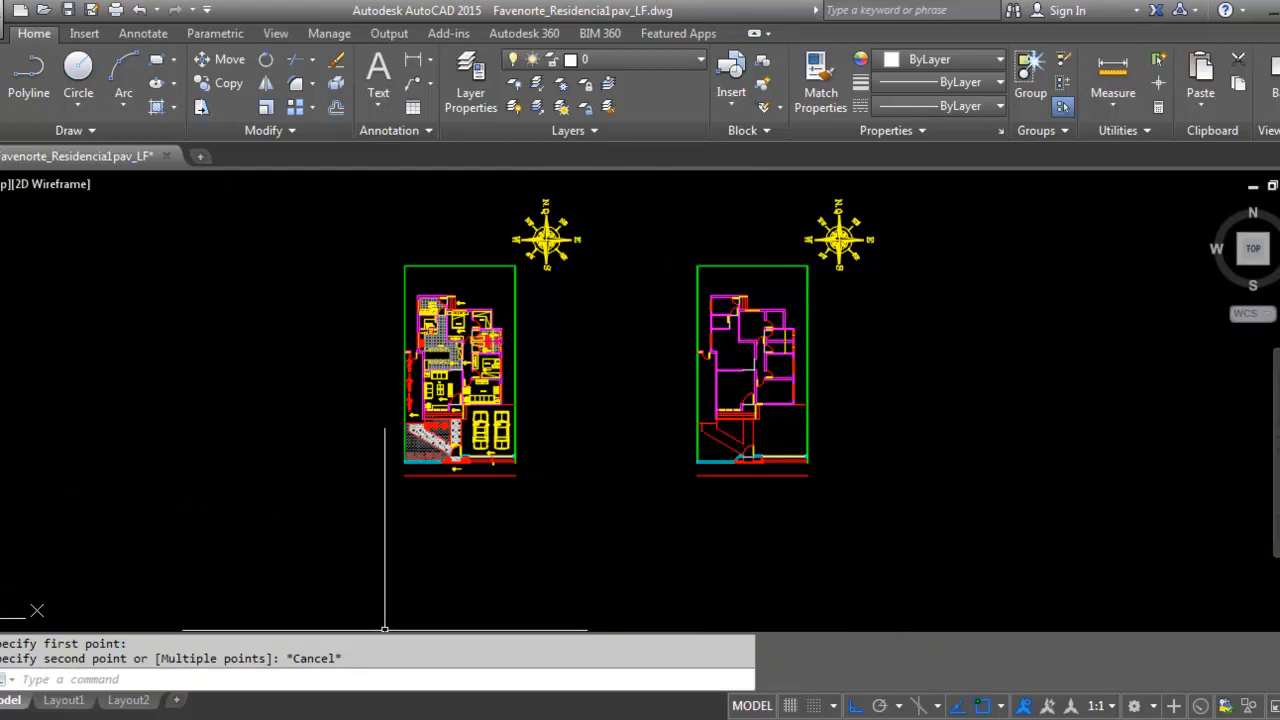
Switch to SketchUp and set the model's length units to decimal centimetres
{"action": "left_click", "coordinate": [375, 717]}
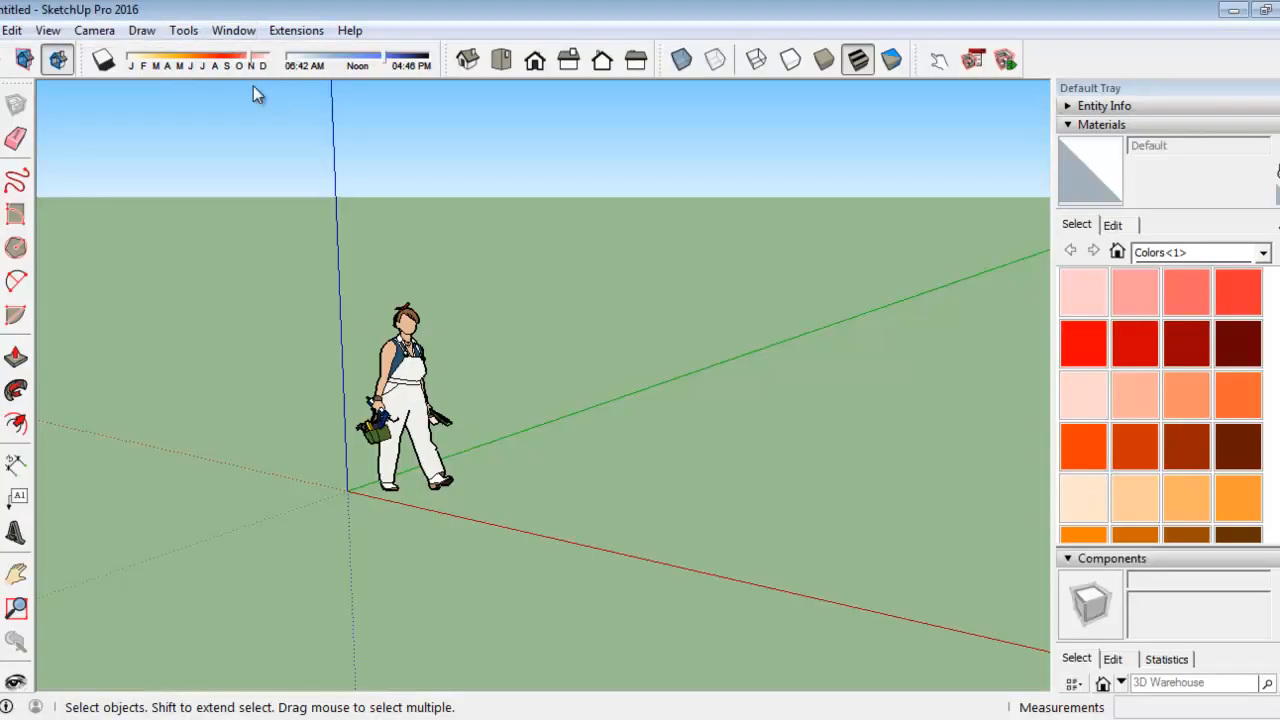
{"action": "left_click", "coordinate": [248, 33]}
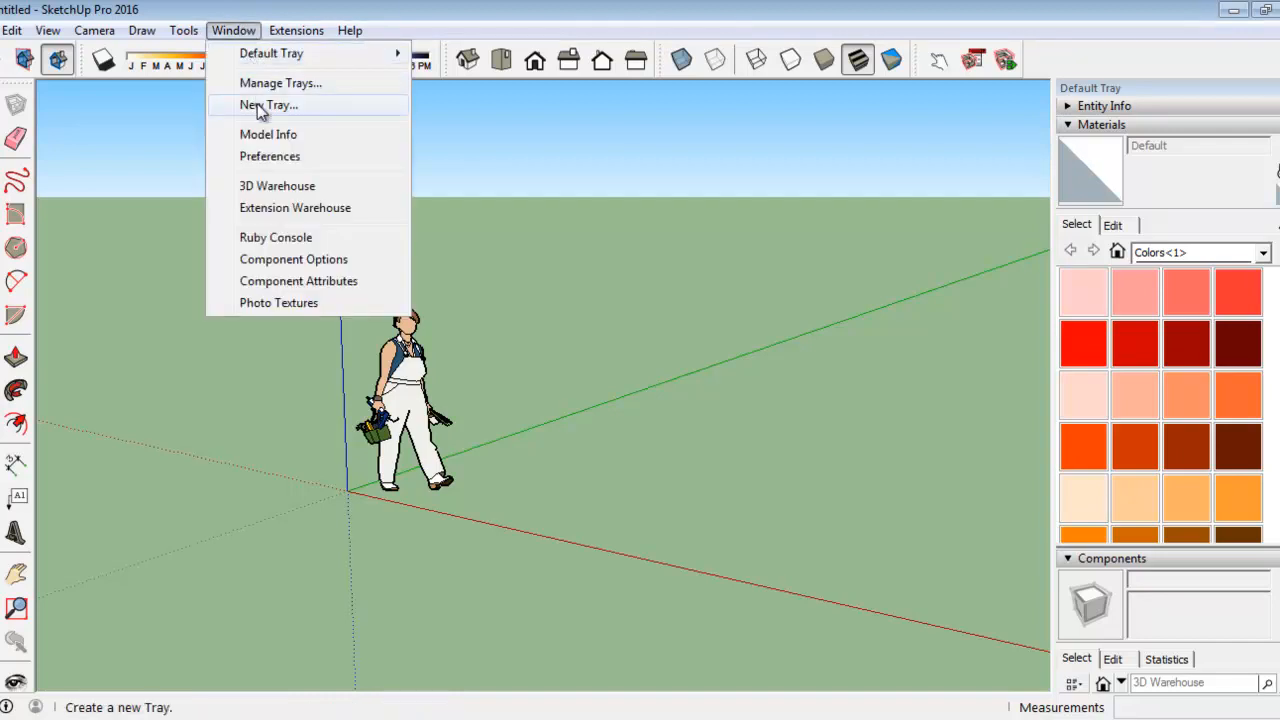
{"action": "left_click", "coordinate": [272, 136]}
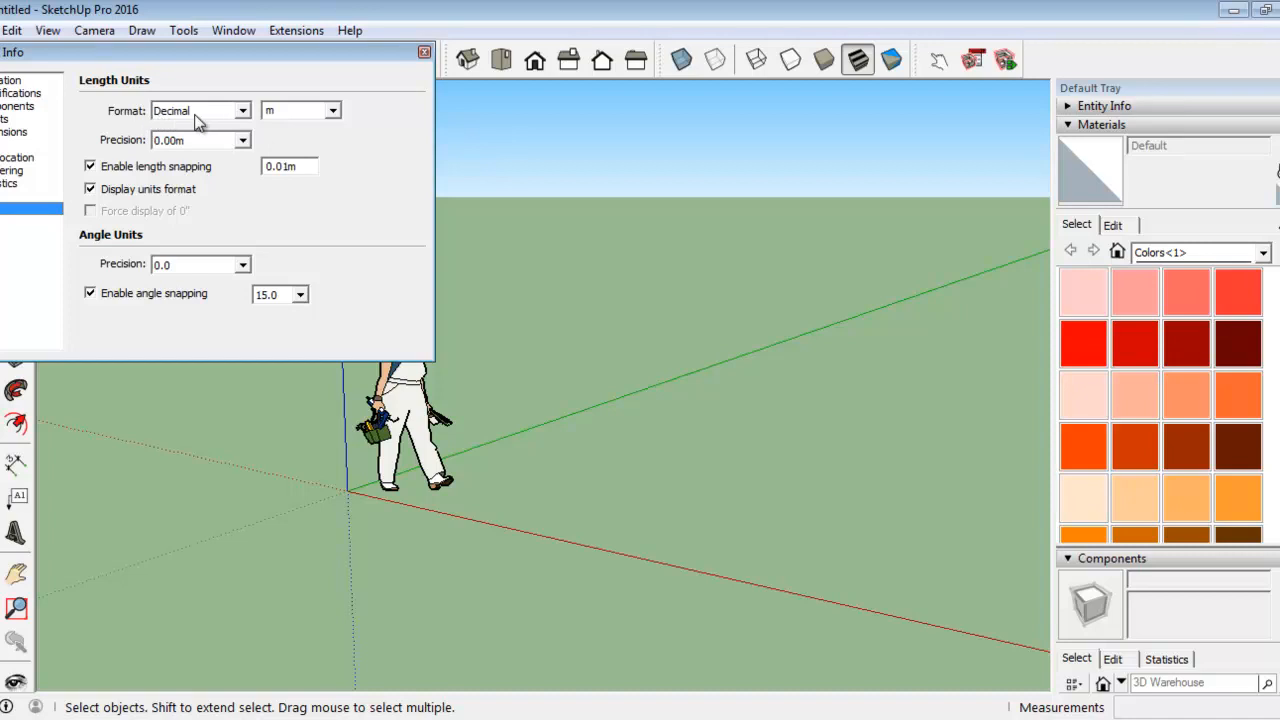
{"action": "left_click", "coordinate": [333, 112]}
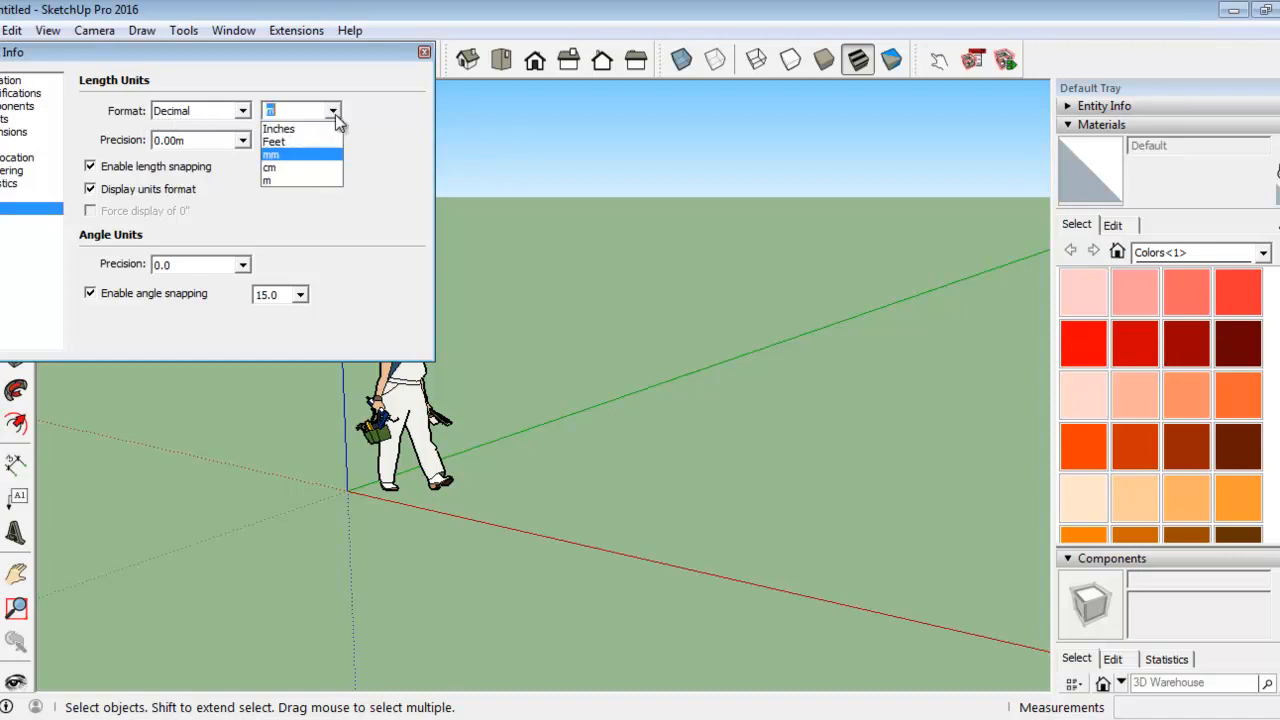
{"action": "left_click", "coordinate": [316, 167]}
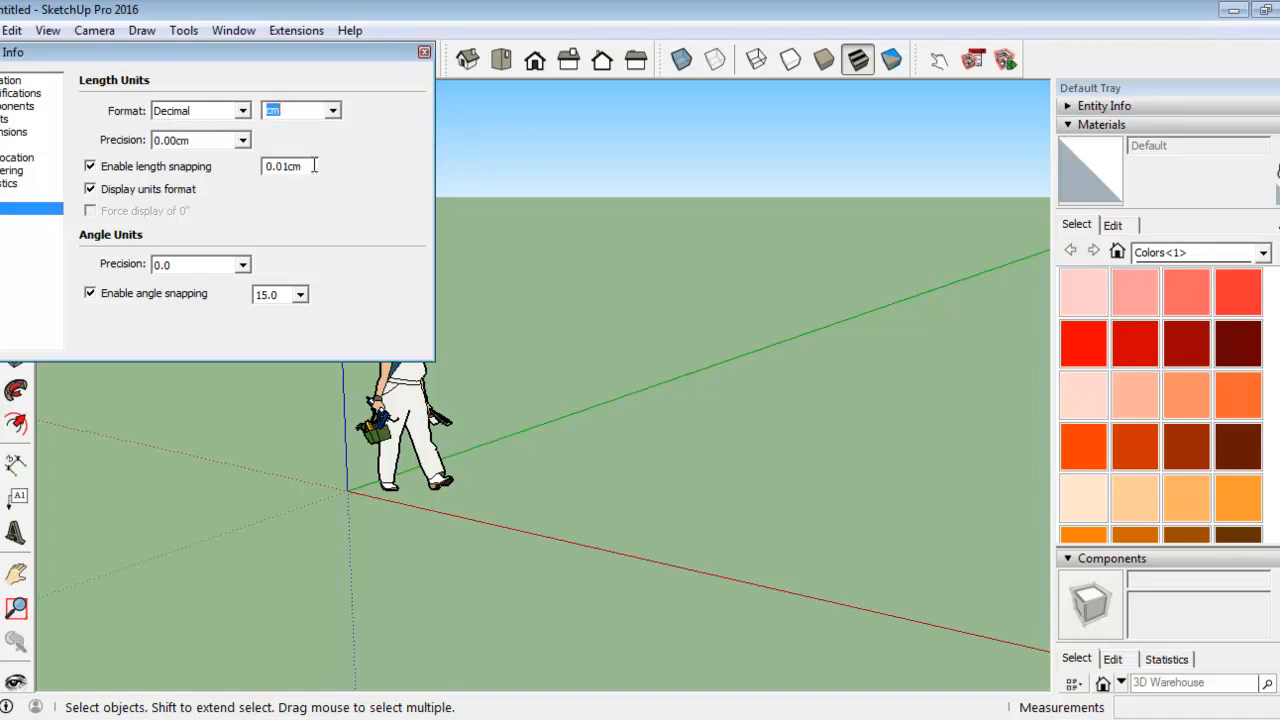
{"action": "left_click", "coordinate": [424, 52]}
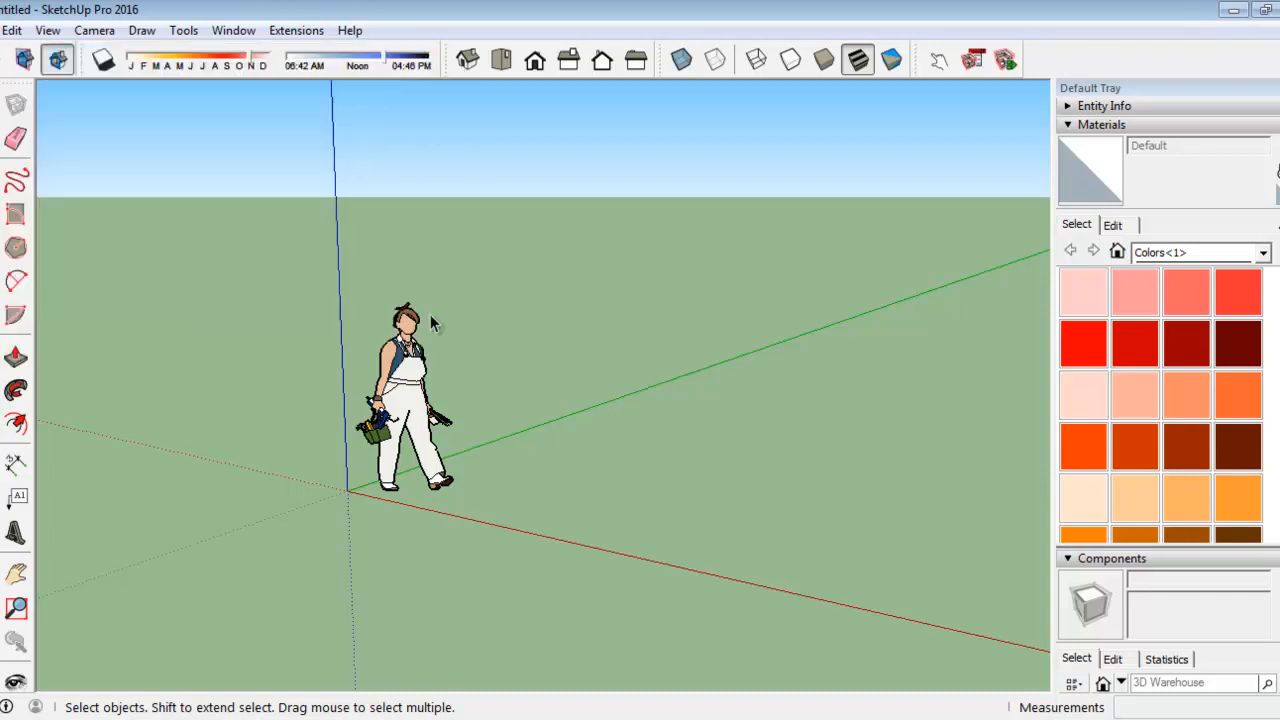
{"action": "left_click", "coordinate": [403, 393]}
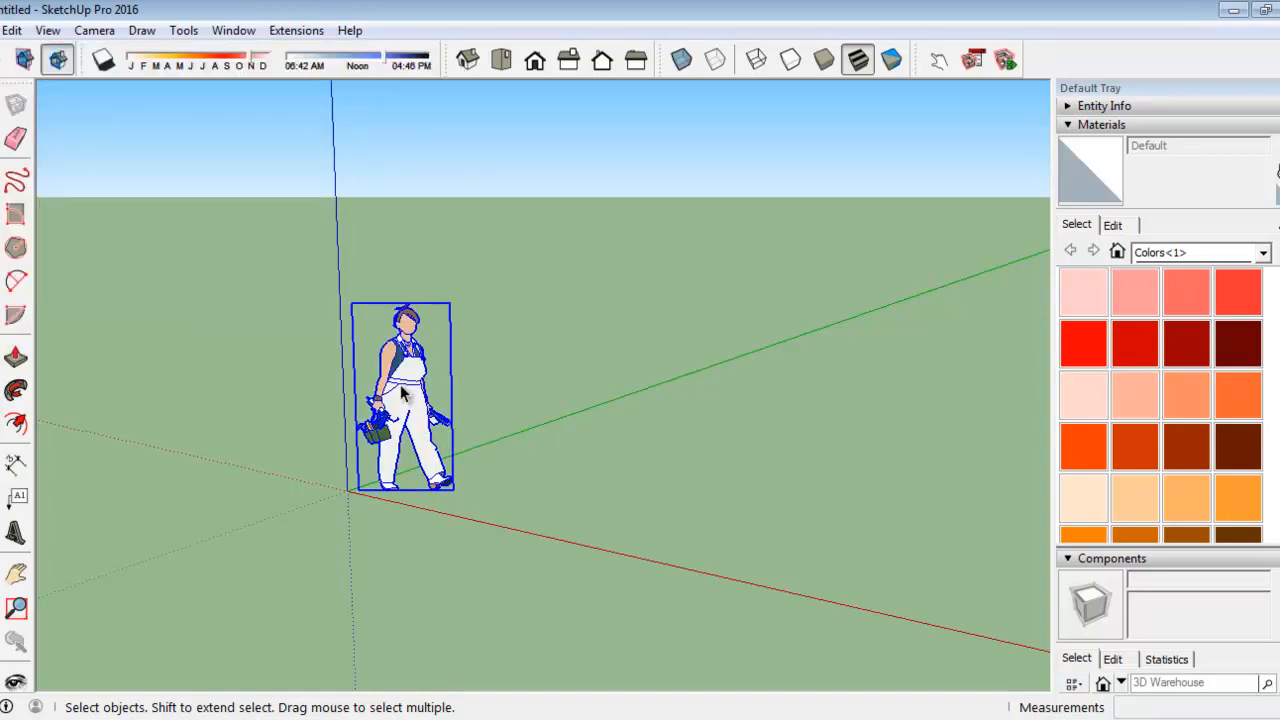
{"action": "left_click", "coordinate": [631, 393]}
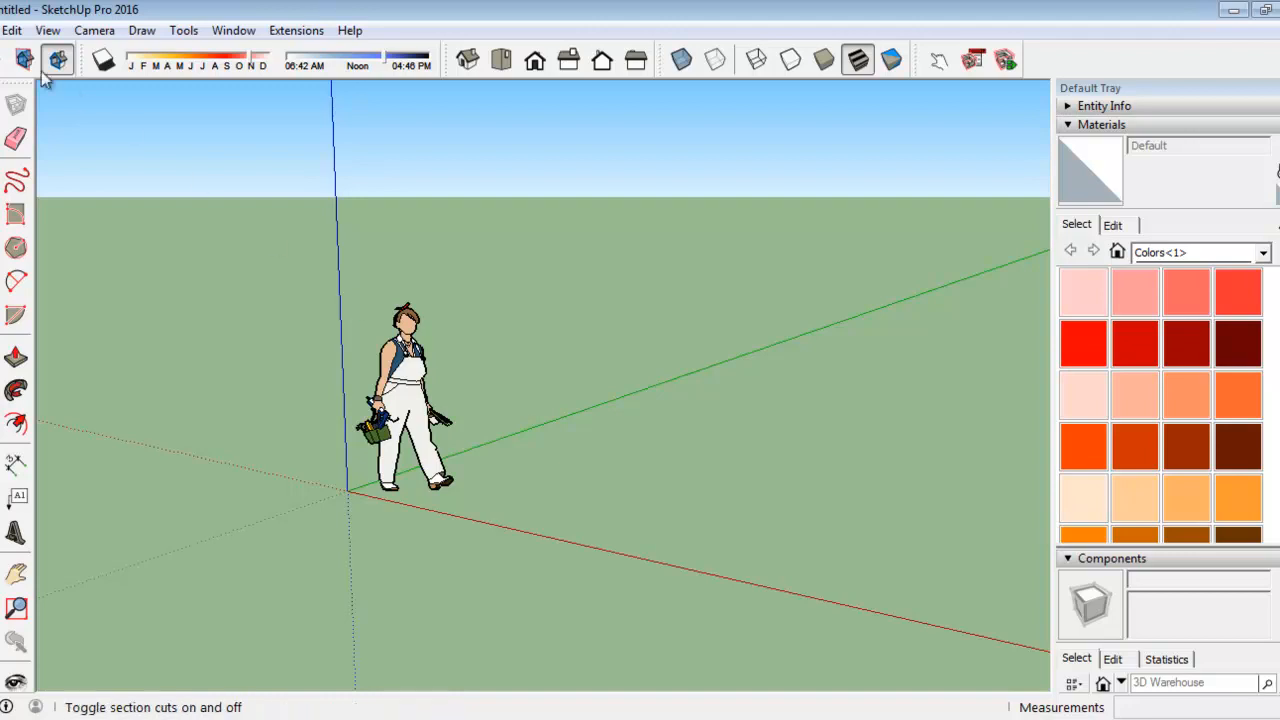
Start an import and choose the drawing Favenorte_Residencia1pav_LF from the MEGA > Favenorte > Modelagem3D folder
{"action": "left_click", "coordinate": [0, 31]}
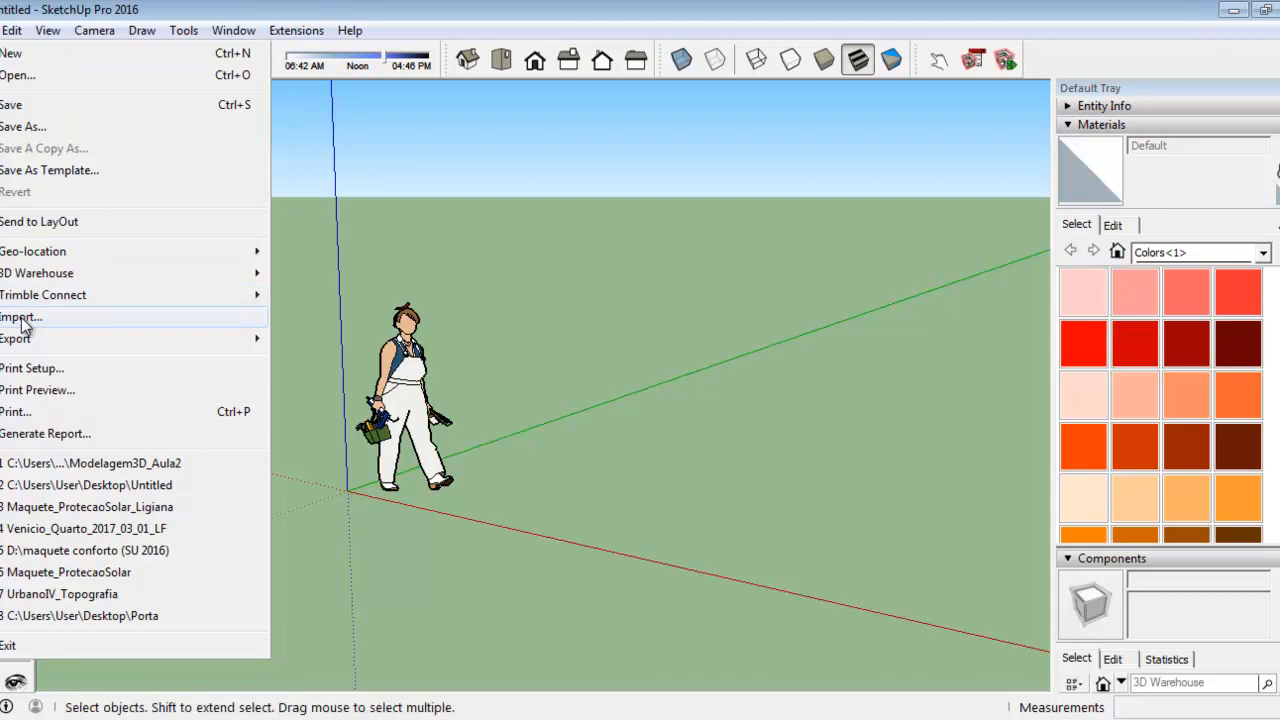
{"action": "left_click", "coordinate": [200, 320]}
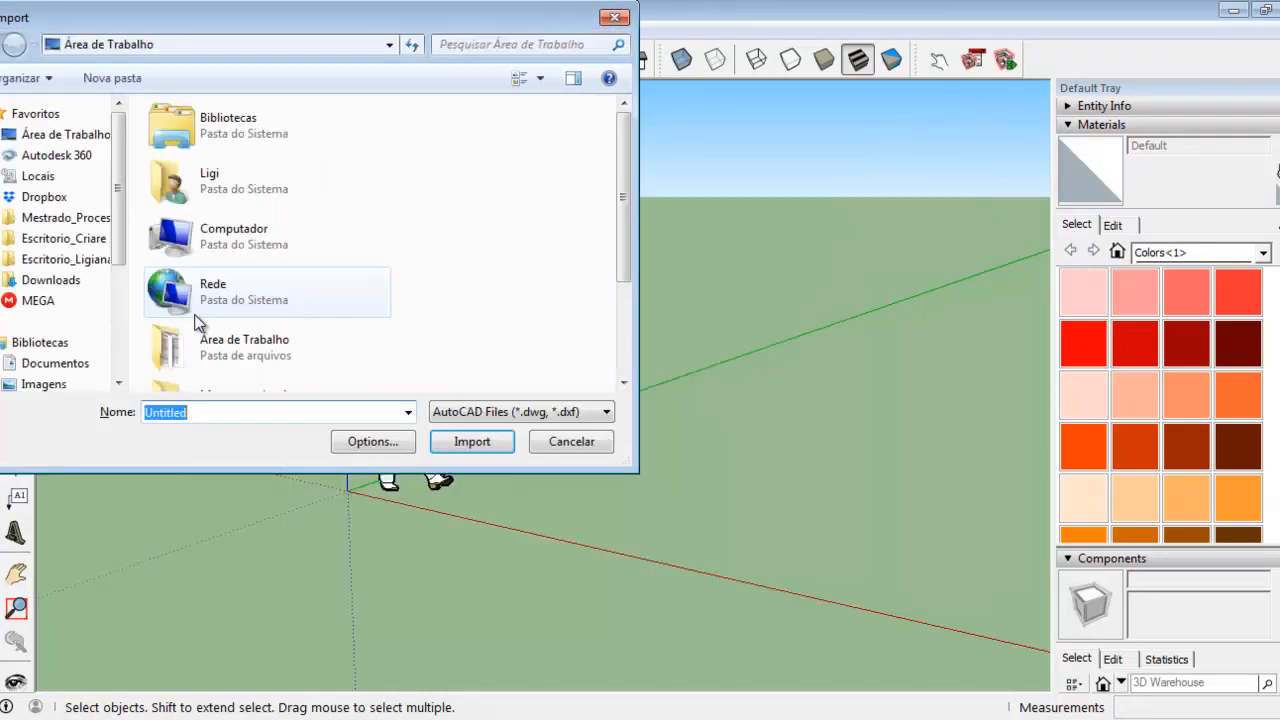
{"action": "left_click", "coordinate": [62, 303]}
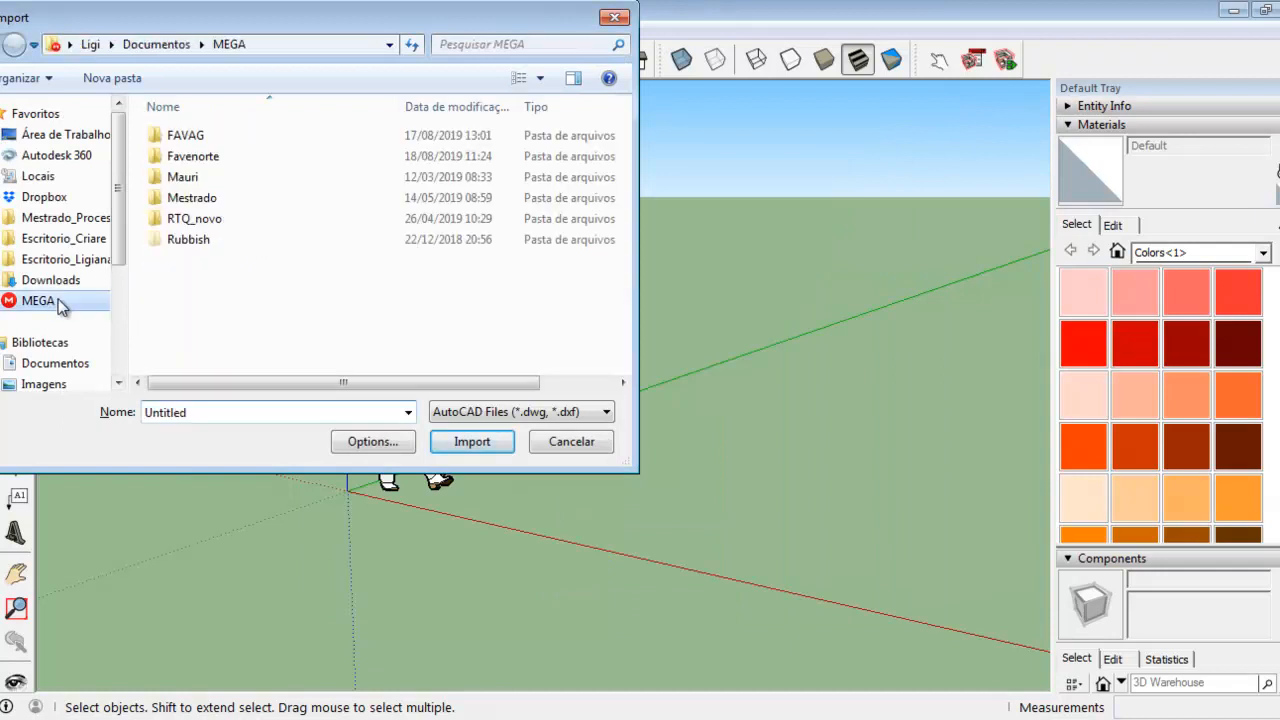
{"action": "double_click", "coordinate": [217, 157]}
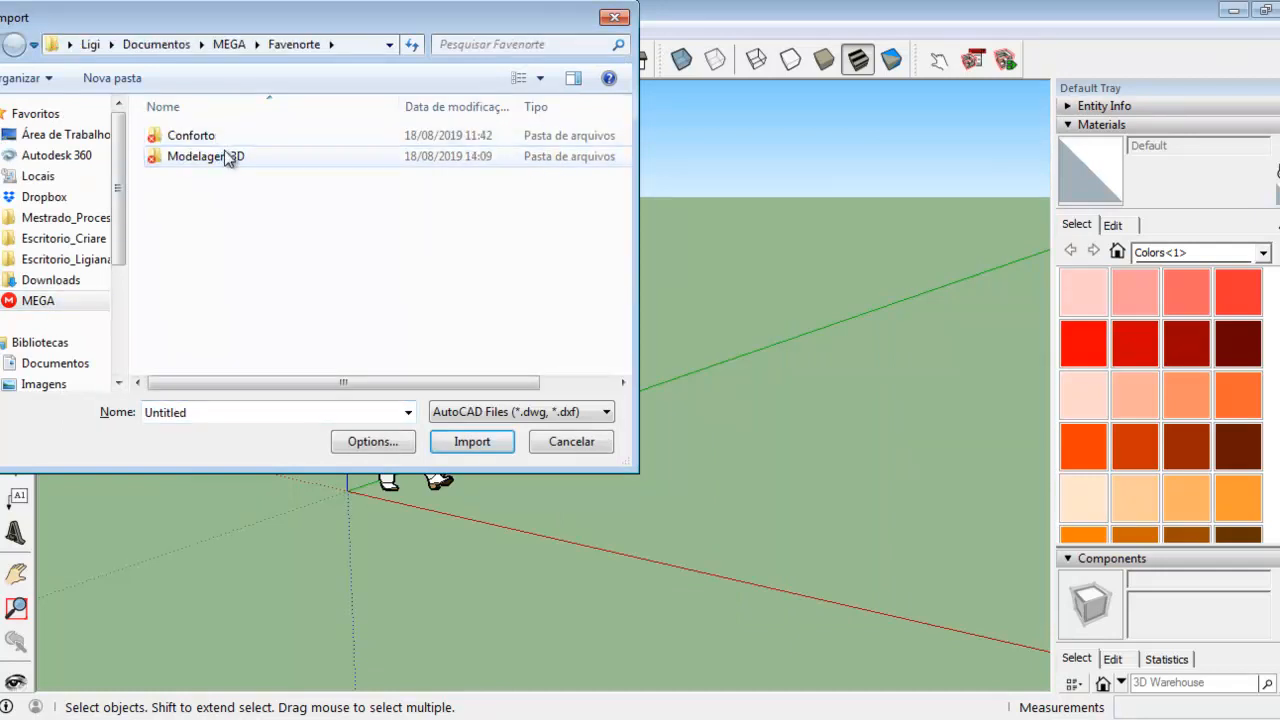
{"action": "double_click", "coordinate": [226, 156]}
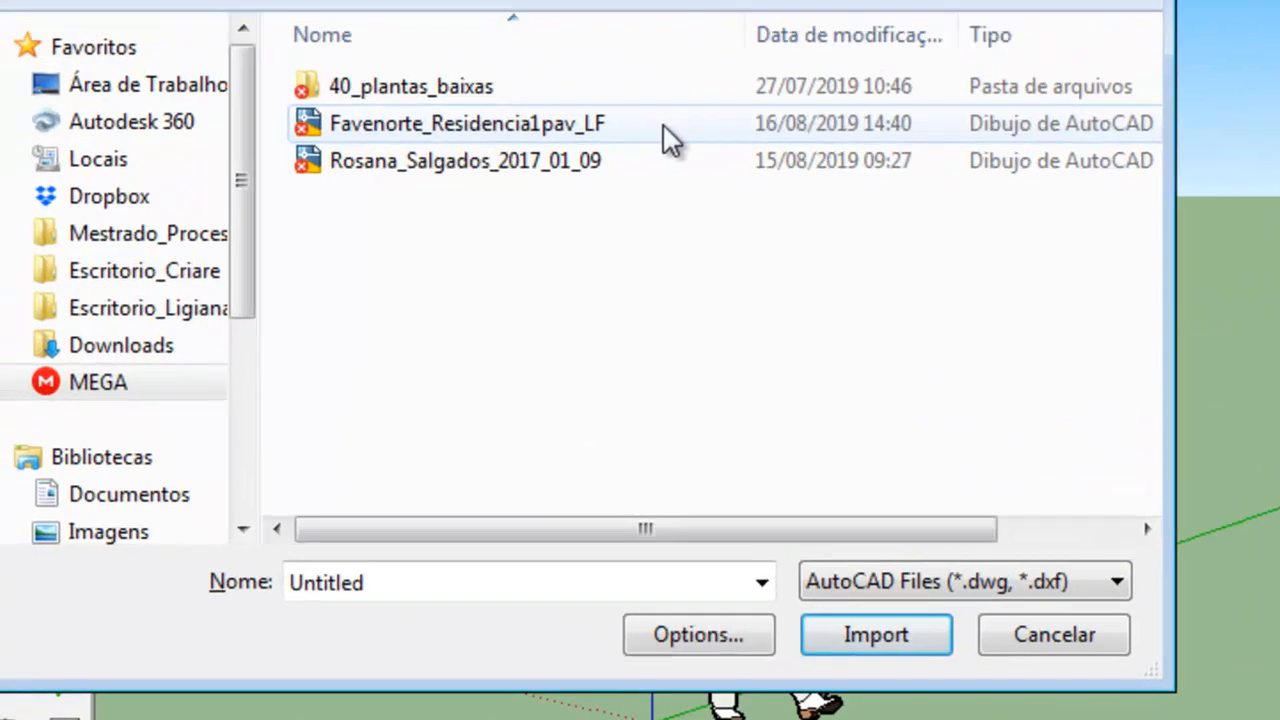
{"action": "left_click", "coordinate": [355, 163]}
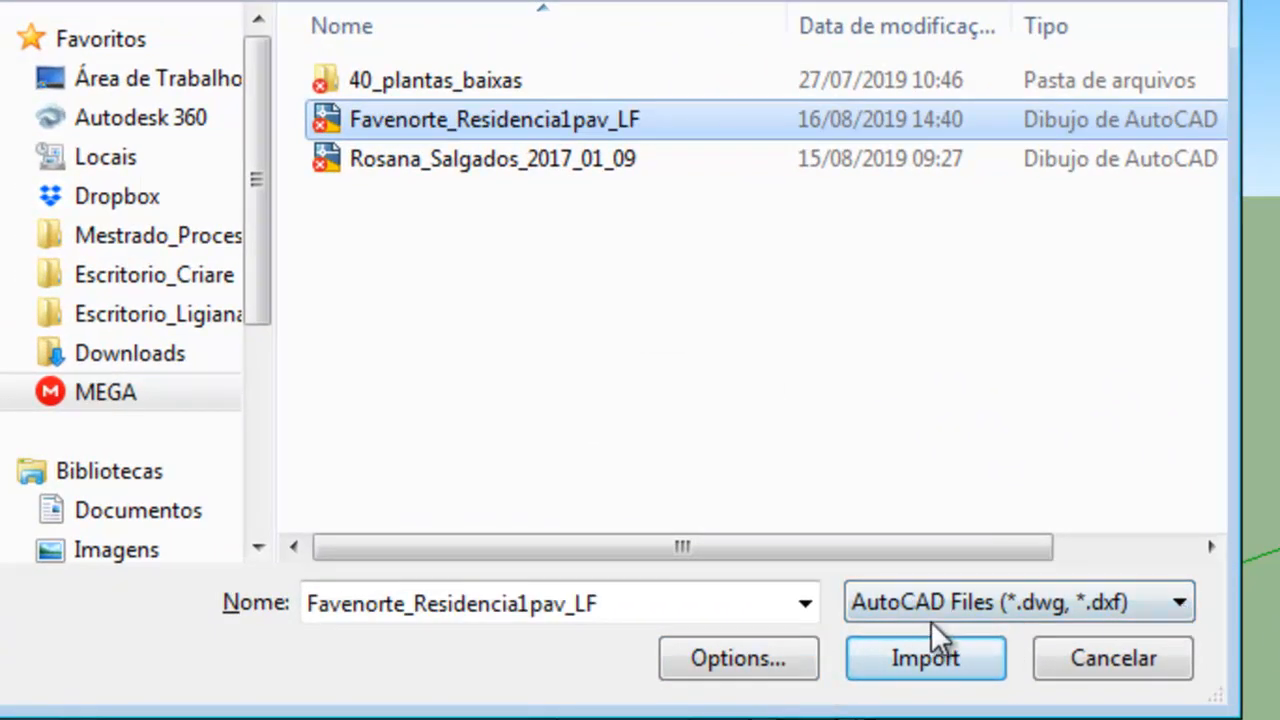
Try the SketchUp and JPEG import file types, and return the filter to AutoCAD Files (*.dwg, *.dxf)
{"action": "left_click", "coordinate": [1179, 604]}
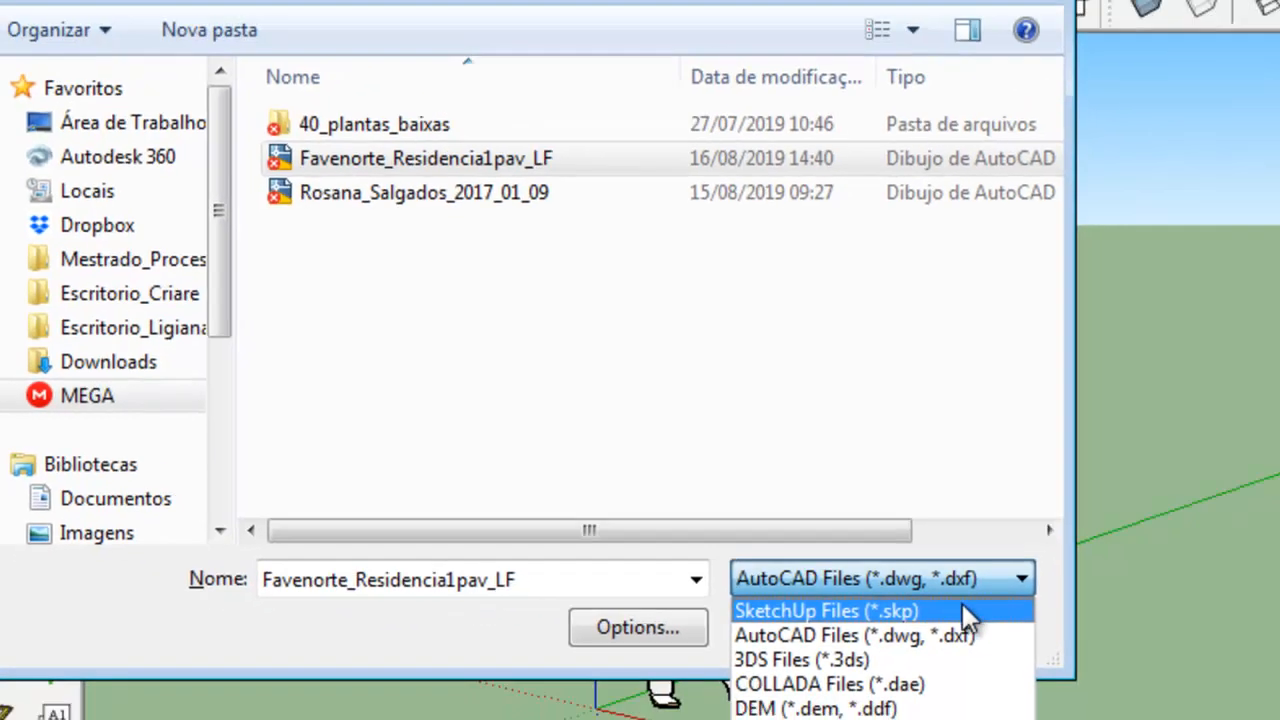
{"action": "left_click", "coordinate": [1130, 640]}
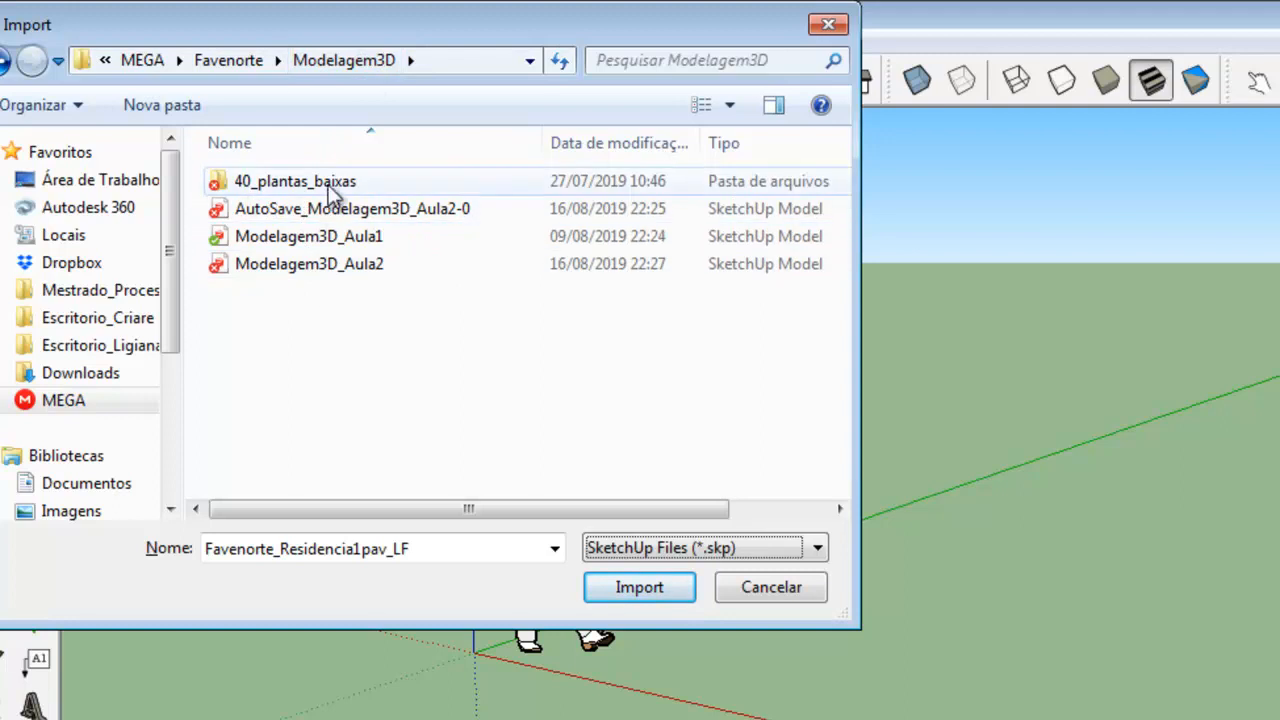
{"action": "left_click", "coordinate": [765, 552]}
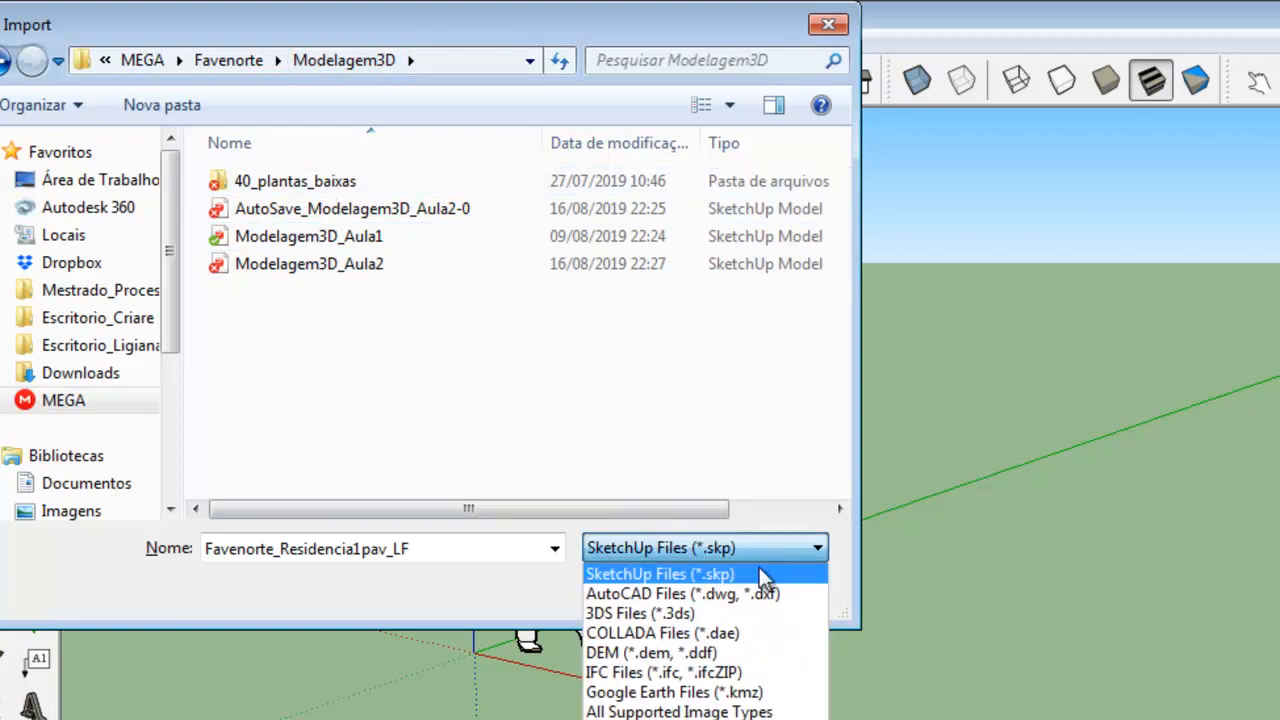
{"action": "left_click", "coordinate": [652, 719]}
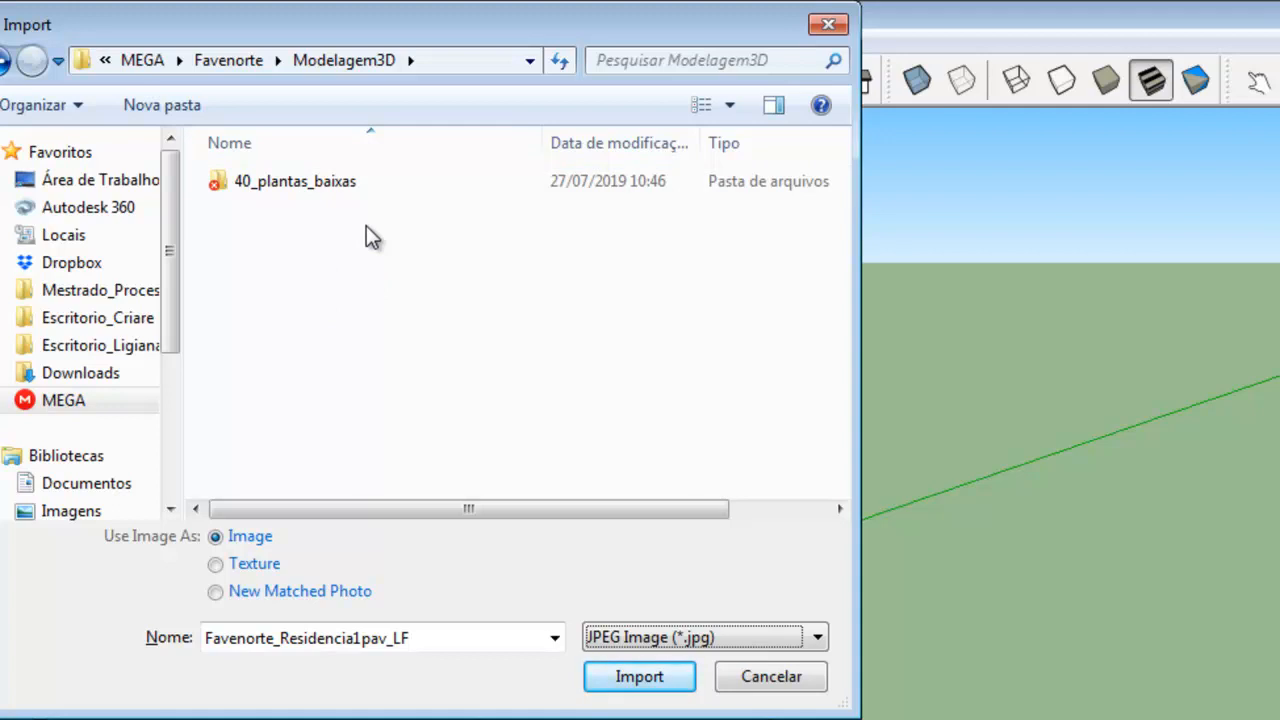
{"action": "left_click", "coordinate": [745, 640]}
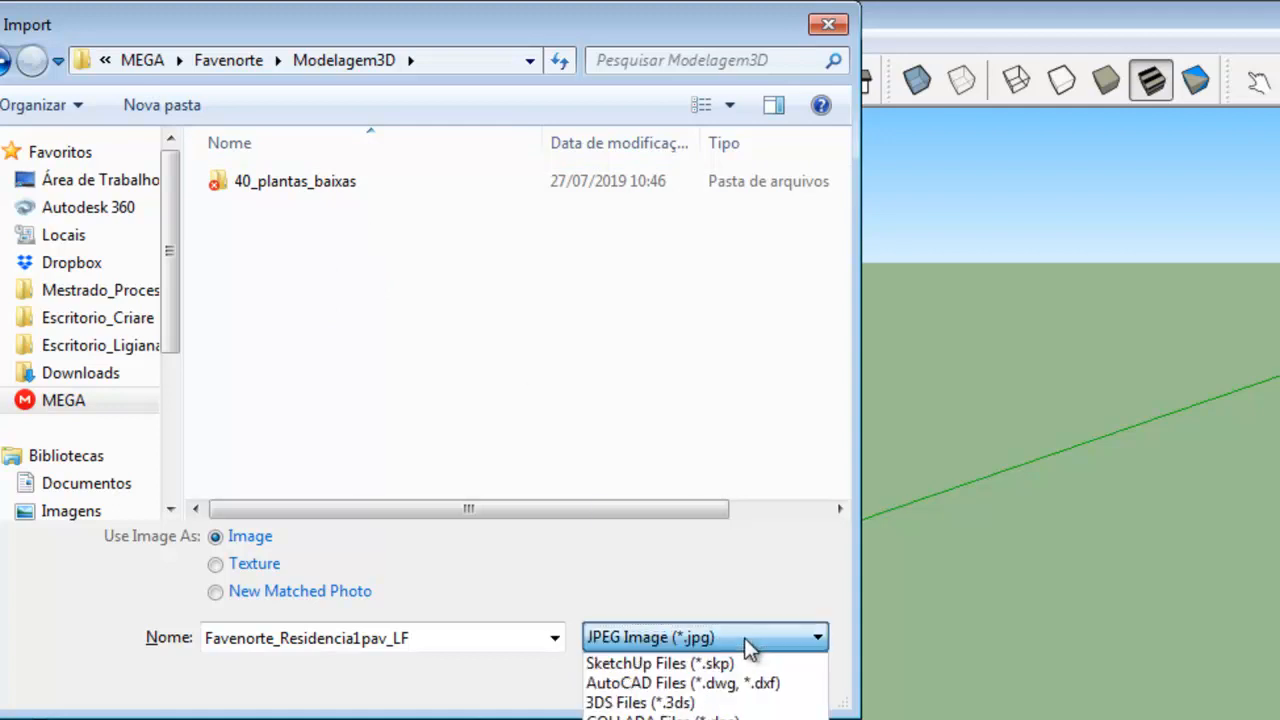
{"action": "left_click", "coordinate": [758, 688]}
Import the AutoCAD drawing Favenorte_Residencia1pav_LF into the model and dismiss the import results
{"action": "left_click", "coordinate": [343, 222]}
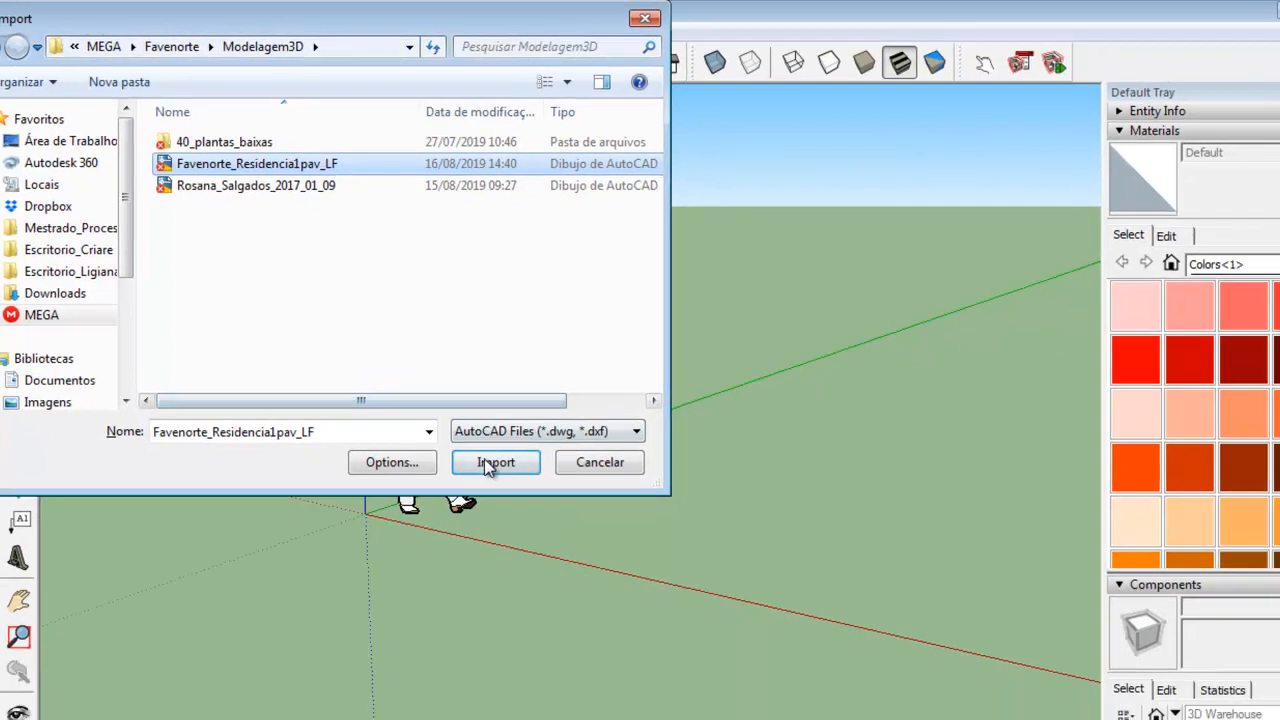
{"action": "left_click", "coordinate": [632, 594]}
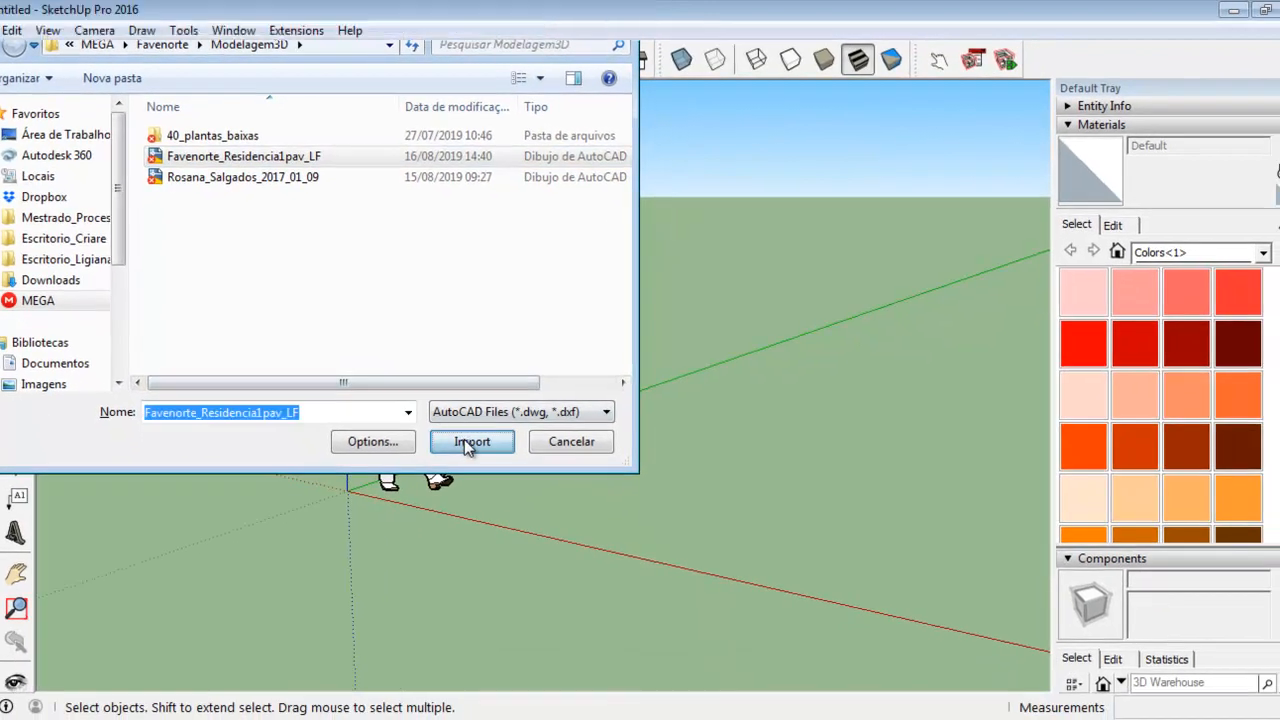
{"action": "left_click", "coordinate": [470, 442]}
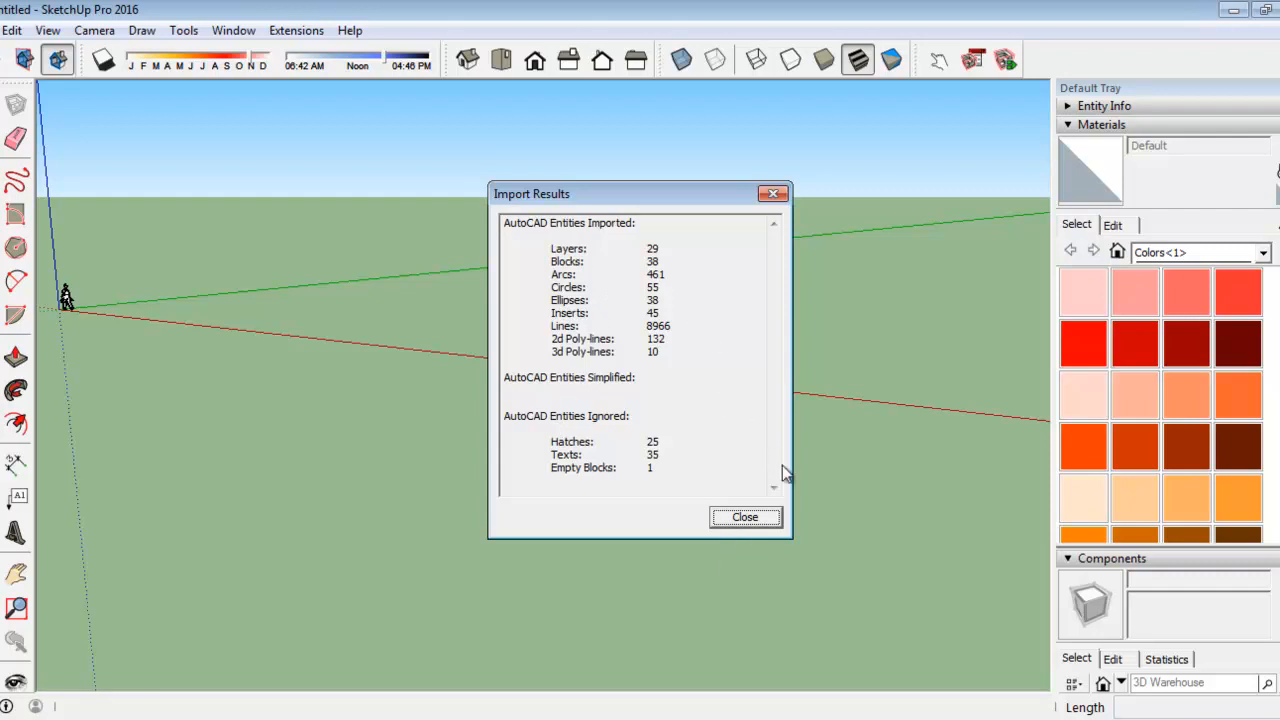
{"action": "left_click", "coordinate": [745, 517]}
Check the scale of the imported plan by measuring the entrance door opening with the Tape Measure, and return to the Select tool
{"action": "middle_click_drag", "start_coordinate": [337, 360], "coordinate": [500, 537]}
{"action": "scroll", "coordinate": [160, 398], "scroll_direction": "up", "scroll_amount": 5}
{"action": "scroll", "coordinate": [160, 398], "scroll_direction": "up", "scroll_amount": 4}
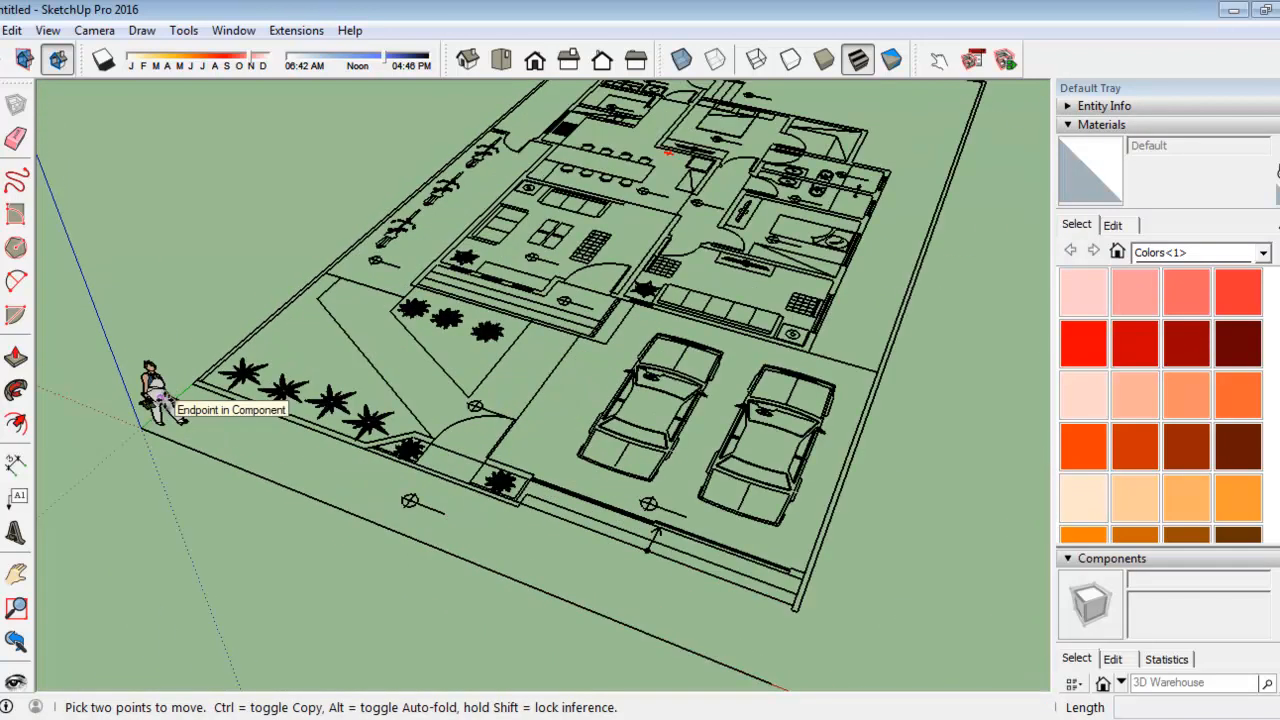
{"action": "scroll", "coordinate": [155, 397], "scroll_direction": "up", "scroll_amount": 1}
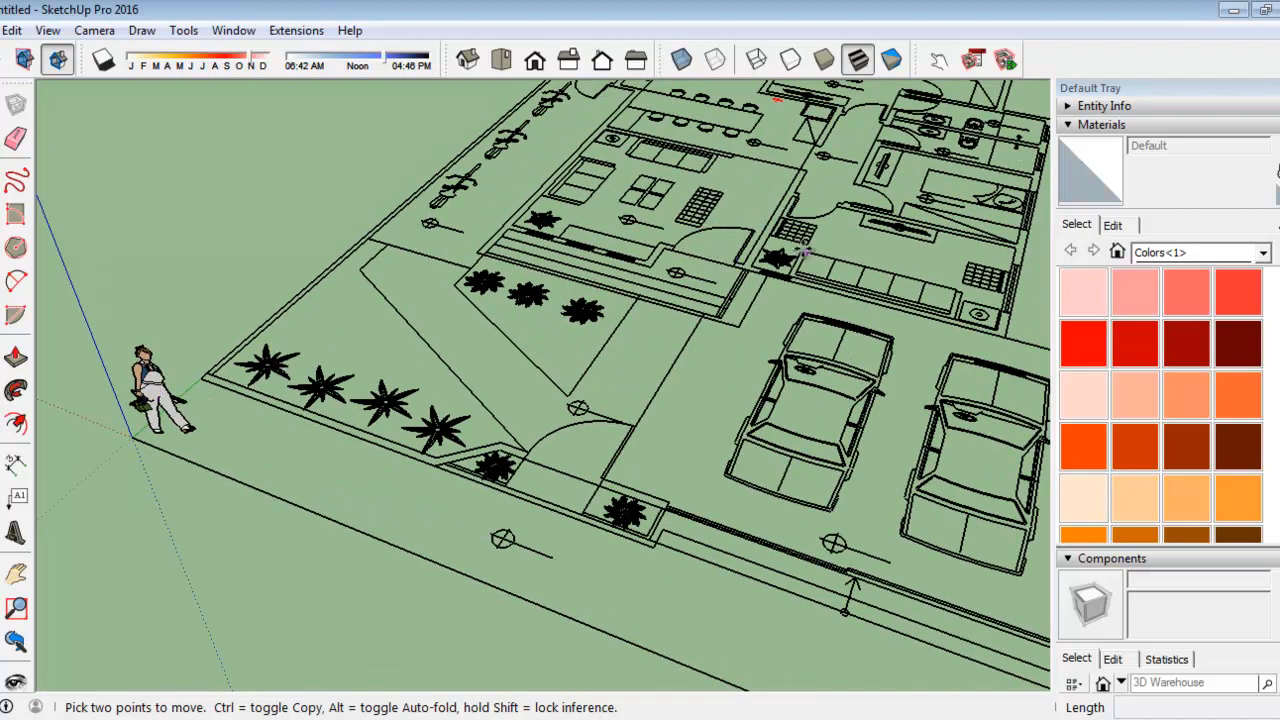
{"action": "scroll", "coordinate": [636, 455], "scroll_direction": "up", "scroll_amount": 6}
{"action": "scroll", "coordinate": [688, 280], "scroll_direction": "up", "scroll_amount": 1}
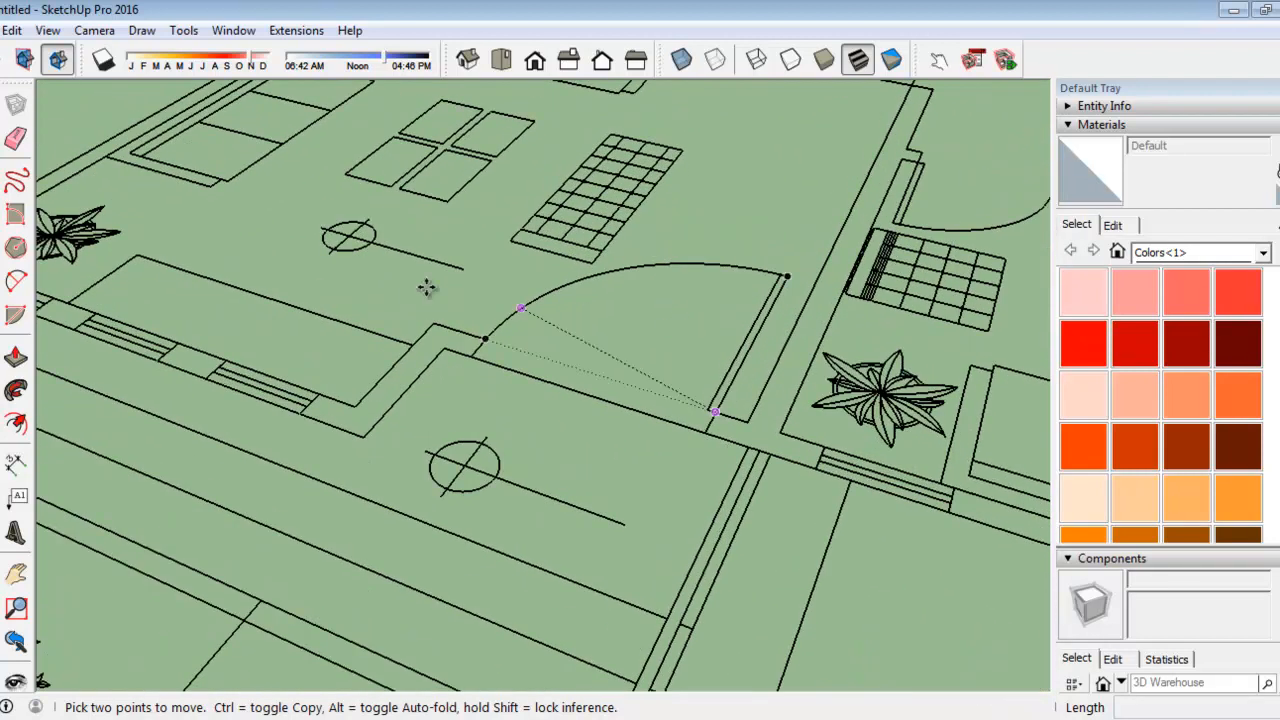
{"action": "left_click", "coordinate": [15, 462]}
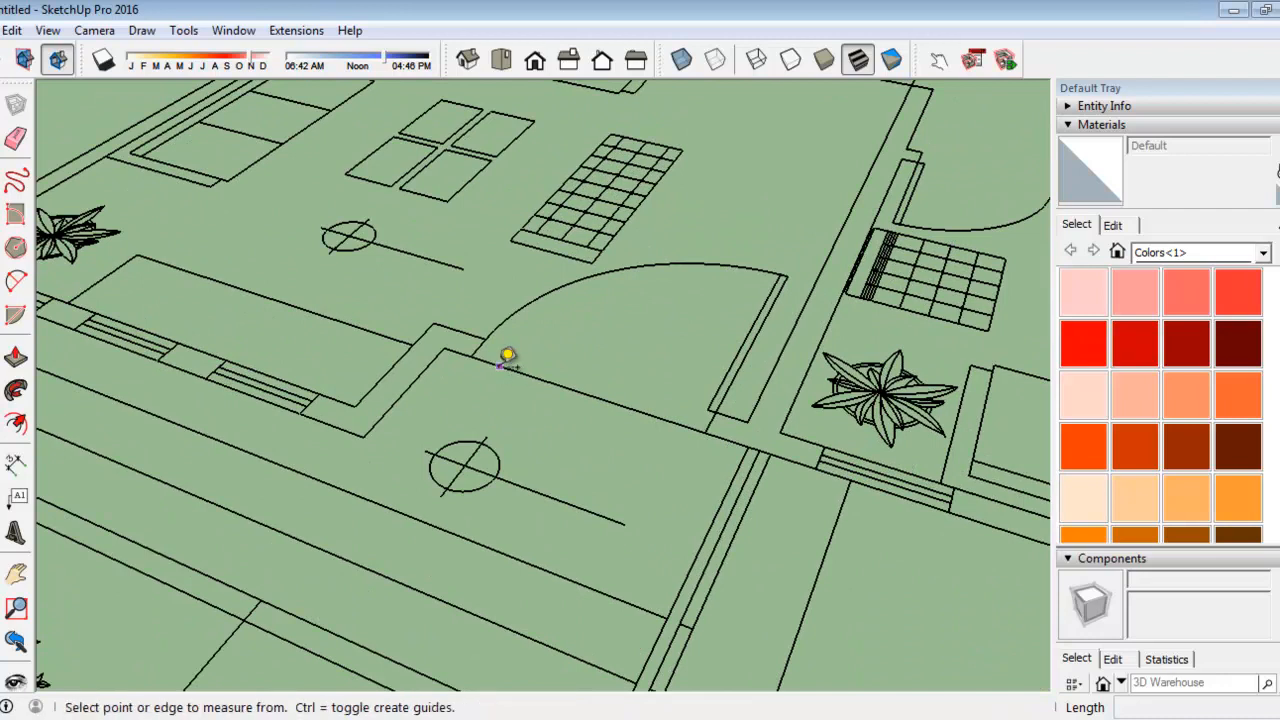
{"action": "left_click", "coordinate": [471, 356]}
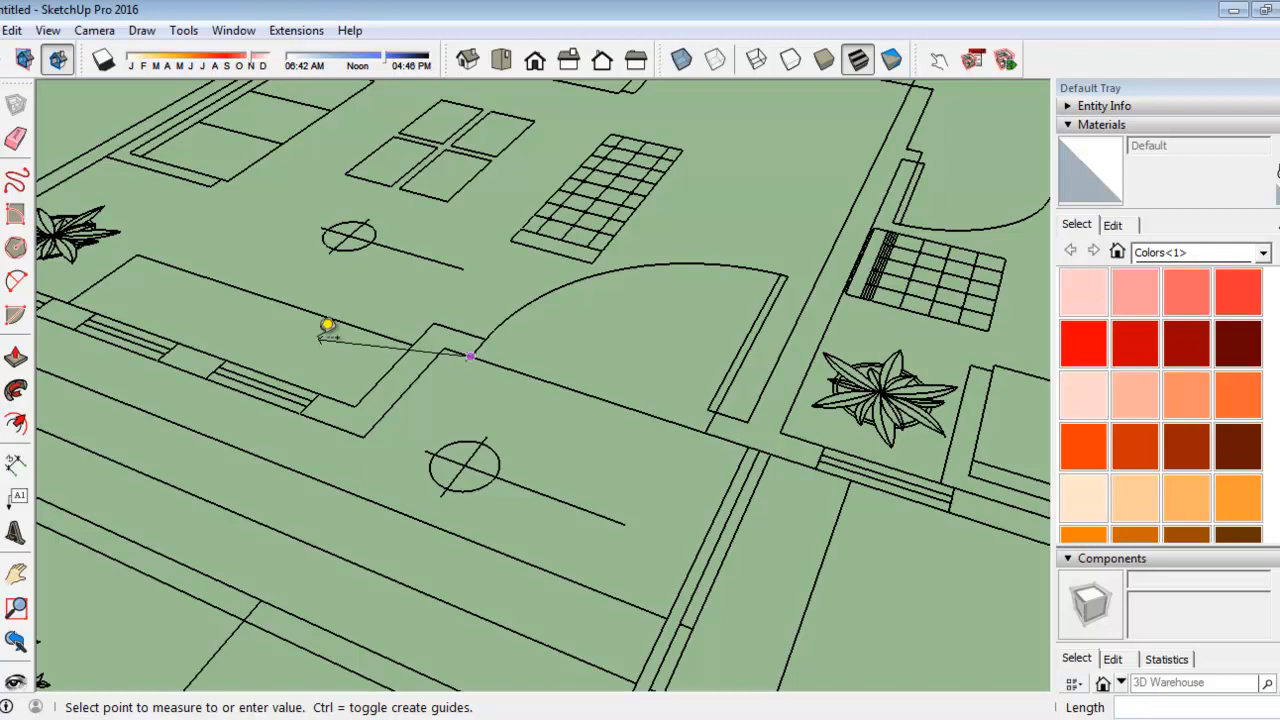
{"action": "scroll", "coordinate": [414, 335], "scroll_direction": "down", "scroll_amount": 6}
{"action": "scroll", "coordinate": [414, 335], "scroll_direction": "down", "scroll_amount": 8}
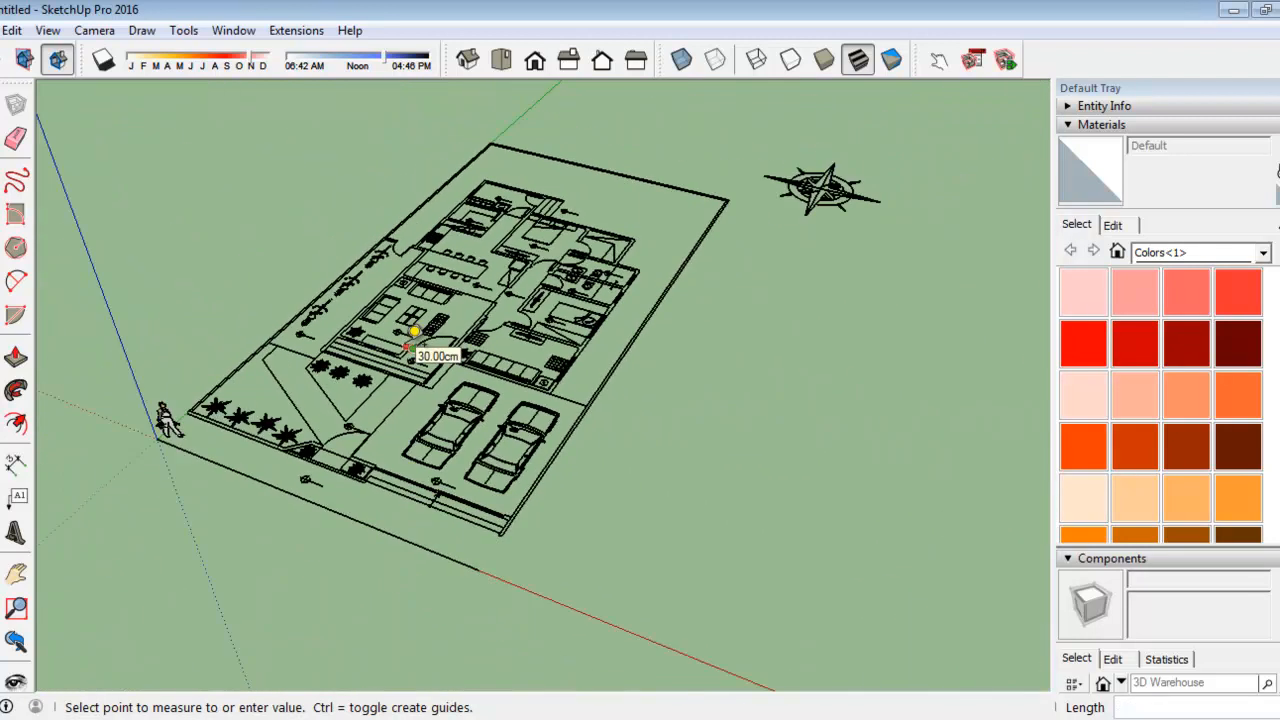
{"action": "left_click", "coordinate": [2, 104]}
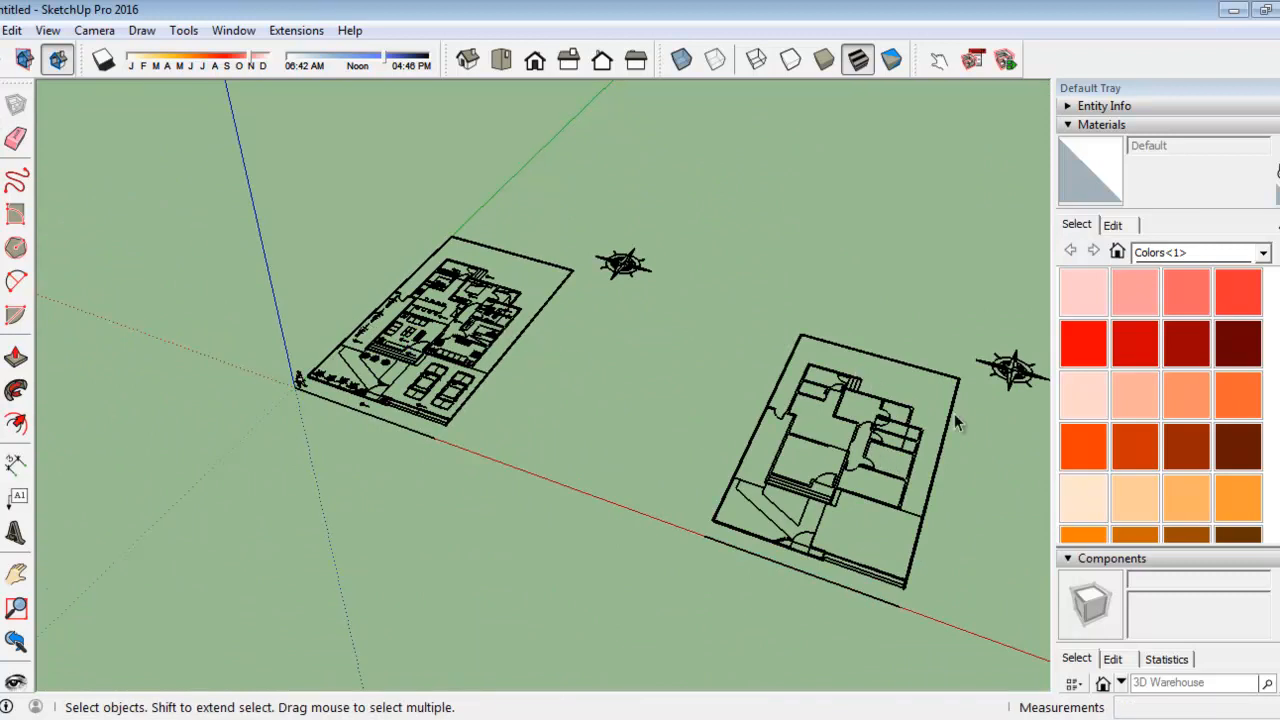
Compare the furnished floor plan with the simplified wall-only plan, examining the rooms, doors and lot outlines of both
{"action": "middle_click_drag", "start_coordinate": [558, 537], "coordinate": [693, 582]}
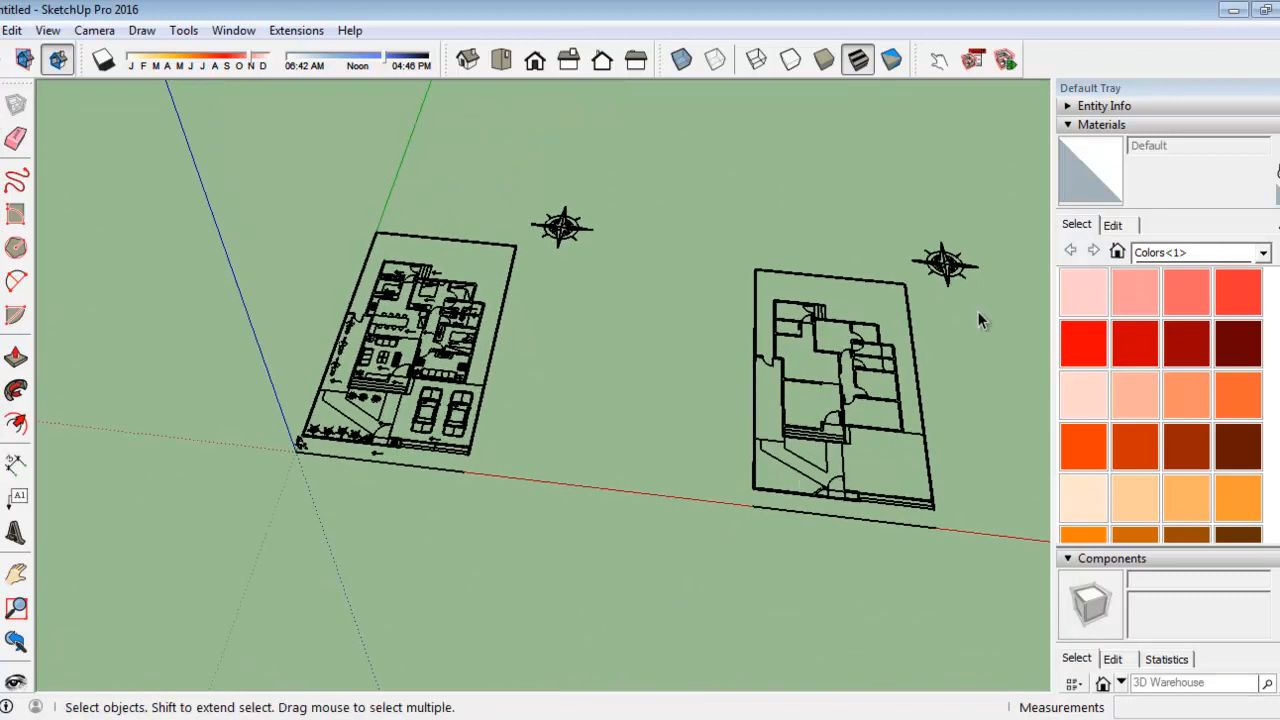
{"action": "scroll", "coordinate": [977, 311], "scroll_direction": "up", "scroll_amount": 4}
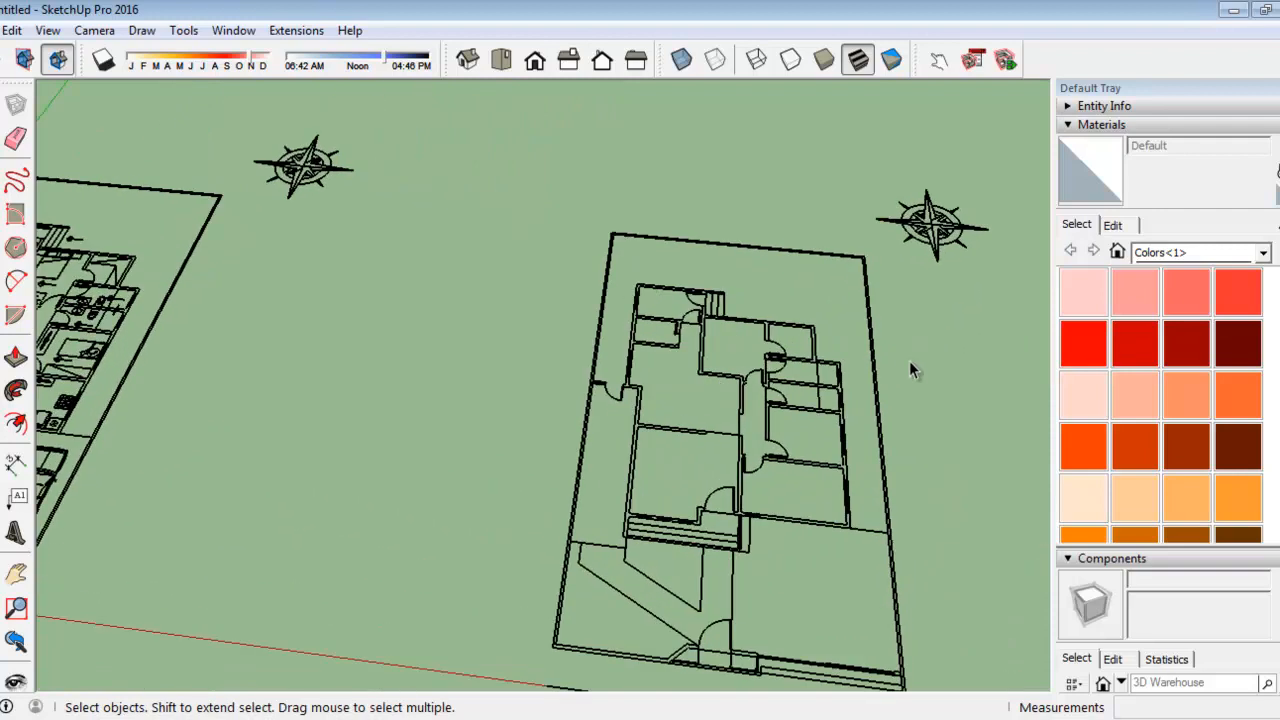
{"action": "scroll", "coordinate": [540, 250], "scroll_direction": "down", "scroll_amount": 3}
{"action": "scroll", "coordinate": [210, 260], "scroll_direction": "up", "scroll_amount": 5}
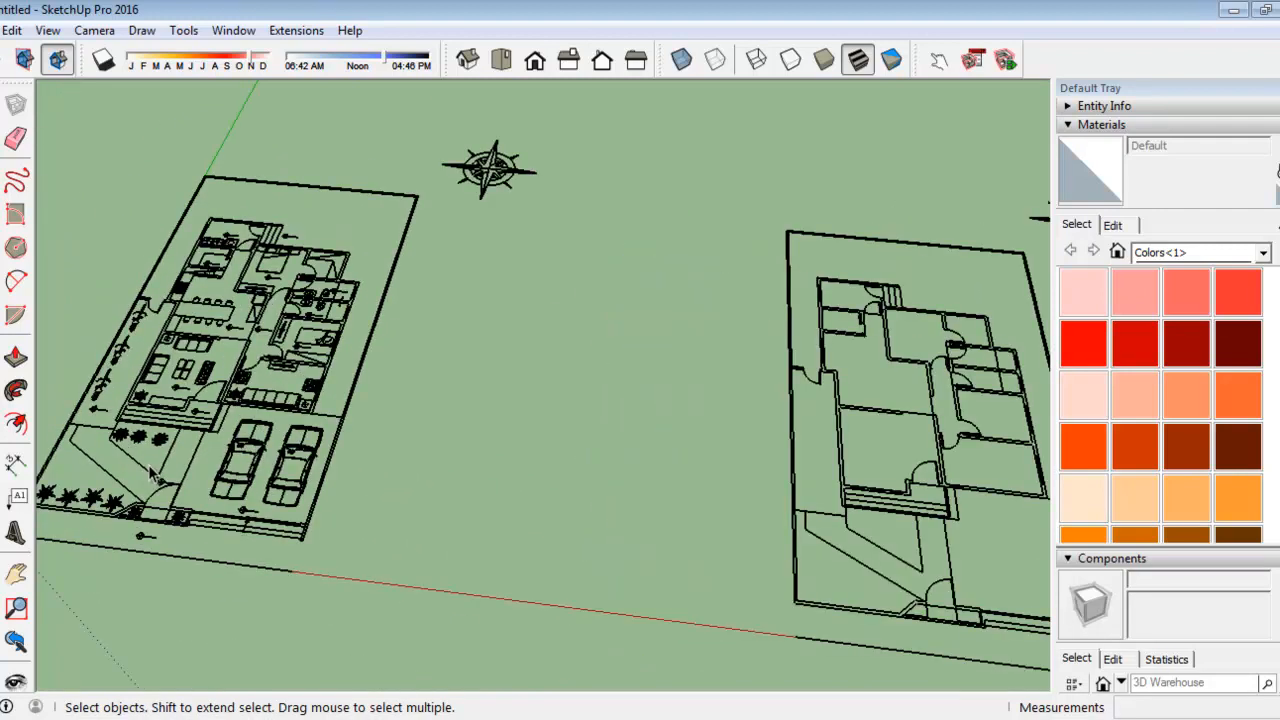
{"action": "scroll", "coordinate": [296, 448], "scroll_direction": "up", "scroll_amount": 4}
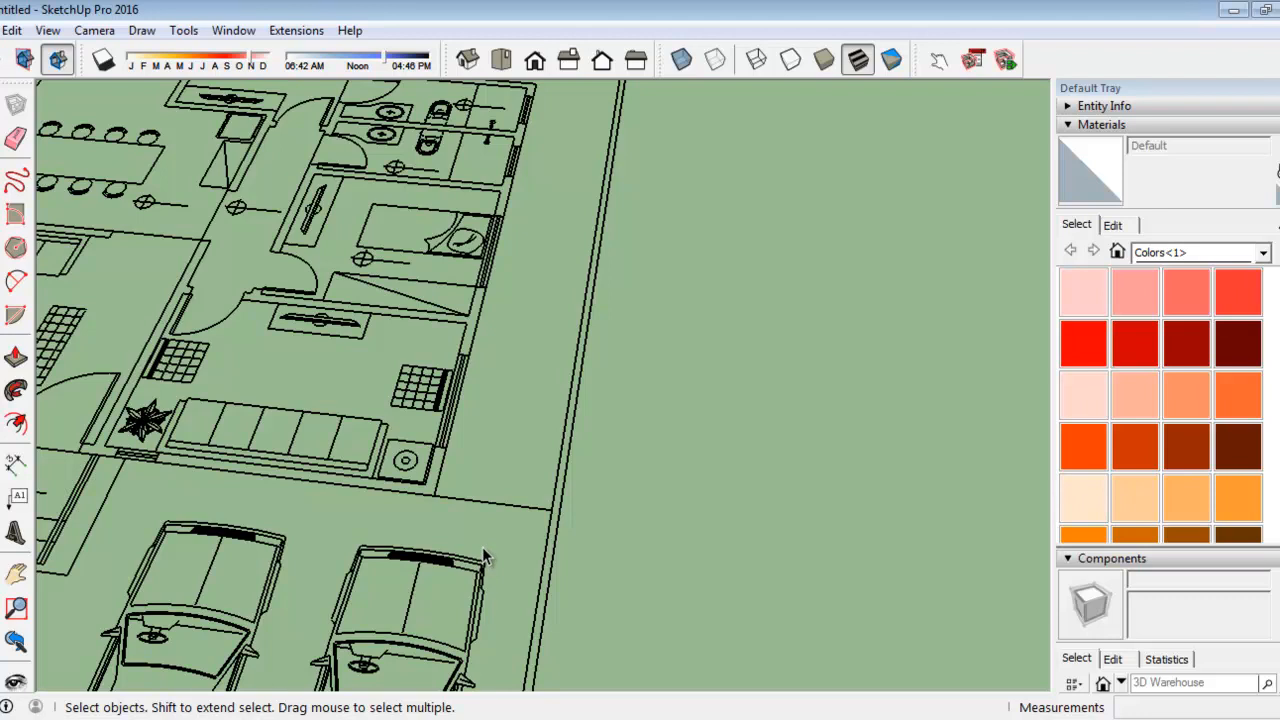
{"action": "scroll", "coordinate": [482, 557], "scroll_direction": "down", "scroll_amount": 10}
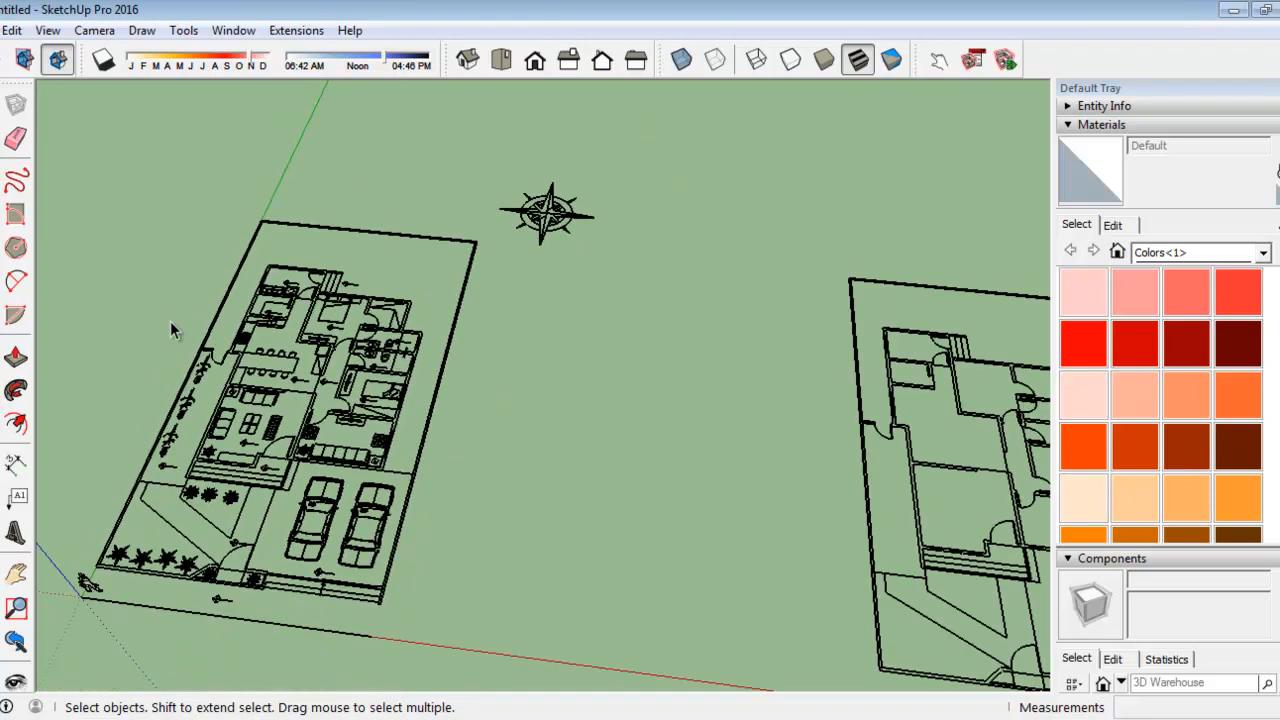
{"action": "scroll", "coordinate": [840, 481], "scroll_direction": "up", "scroll_amount": 5}
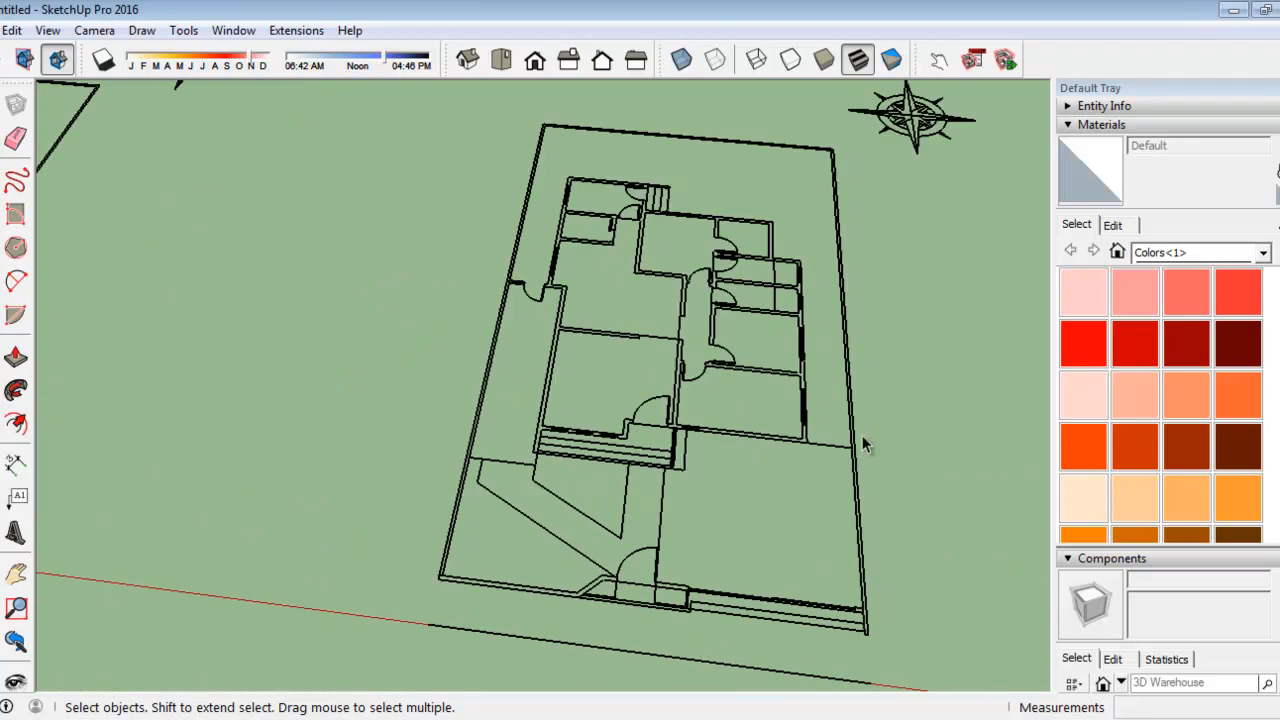
{"action": "scroll", "coordinate": [712, 244], "scroll_direction": "up", "scroll_amount": 2}
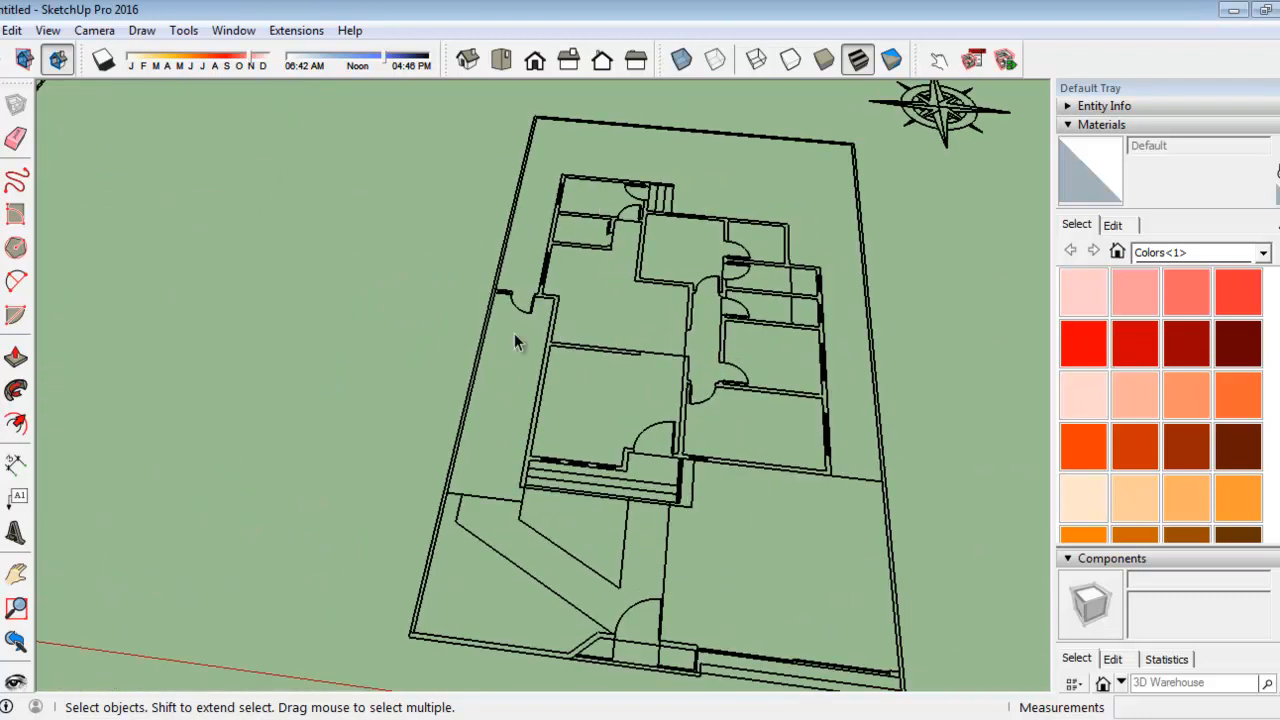
{"action": "scroll", "coordinate": [527, 287], "scroll_direction": "up", "scroll_amount": 2}
{"action": "scroll", "coordinate": [766, 494], "scroll_direction": "up", "scroll_amount": 5}
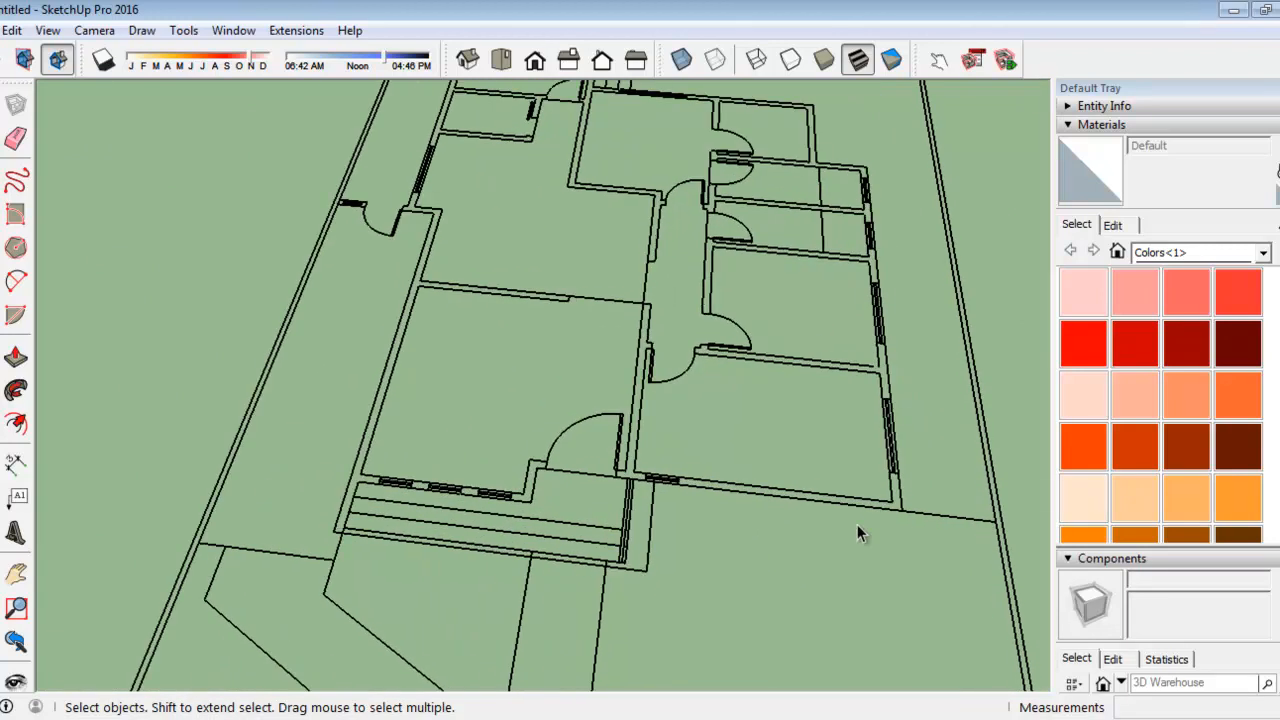
{"action": "scroll", "coordinate": [764, 486], "scroll_direction": "down", "scroll_amount": 1}
Explode the whole imported drawing component into separate entities and clear the selection
{"action": "key", "text": "ctrl+a"}
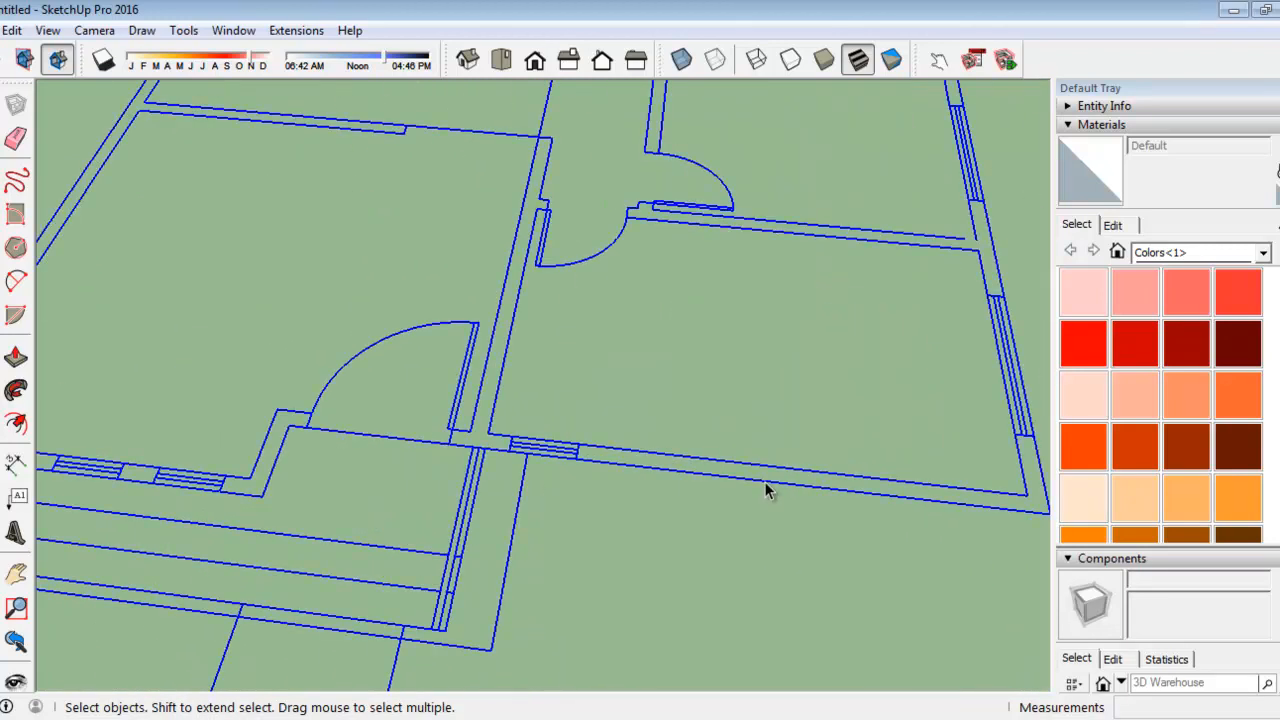
{"action": "scroll", "coordinate": [629, 320], "scroll_direction": "down", "scroll_amount": 5}
{"action": "scroll", "coordinate": [630, 396], "scroll_direction": "down", "scroll_amount": 3}
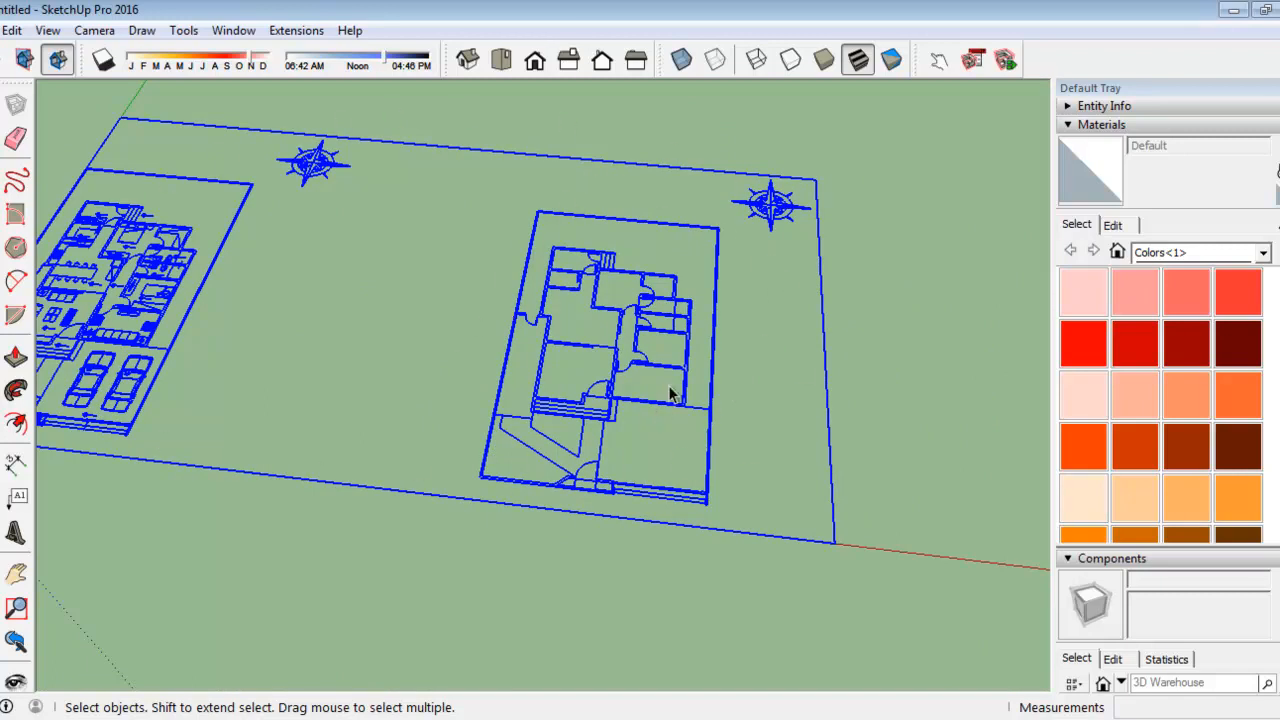
{"action": "scroll", "coordinate": [640, 380], "scroll_direction": "down", "scroll_amount": 2}
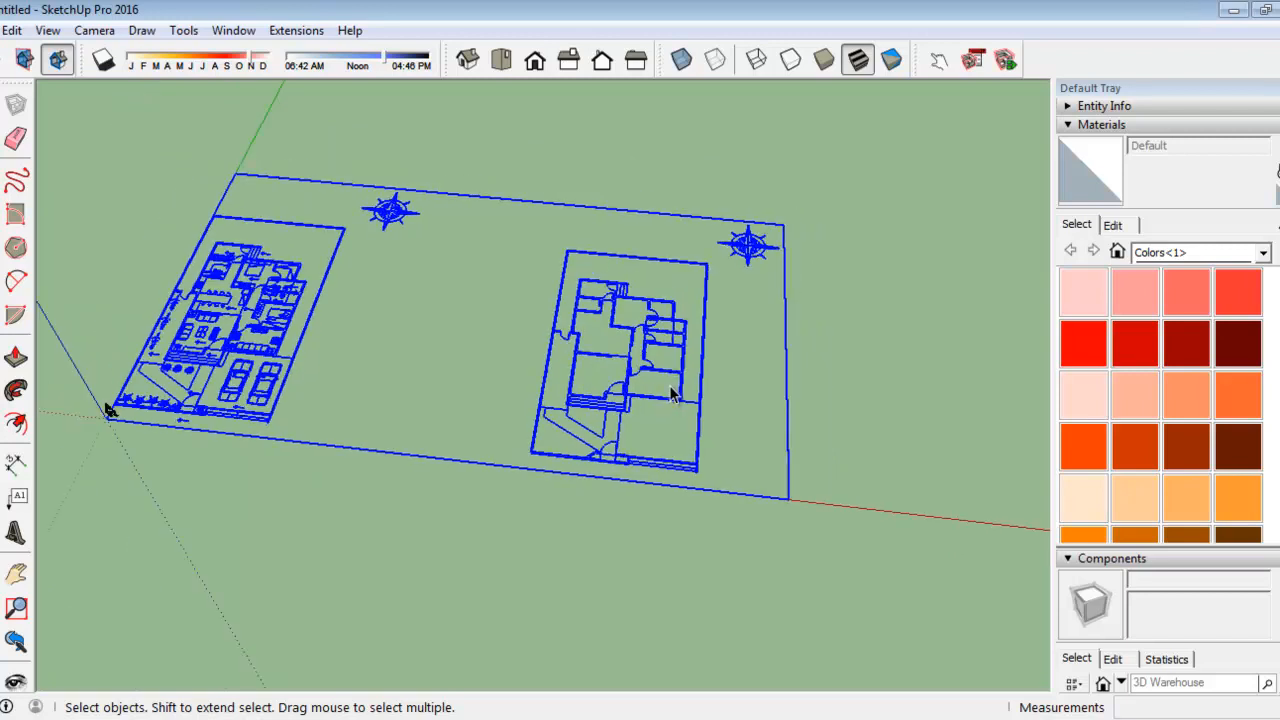
{"action": "scroll", "coordinate": [293, 296], "scroll_direction": "up", "scroll_amount": 3}
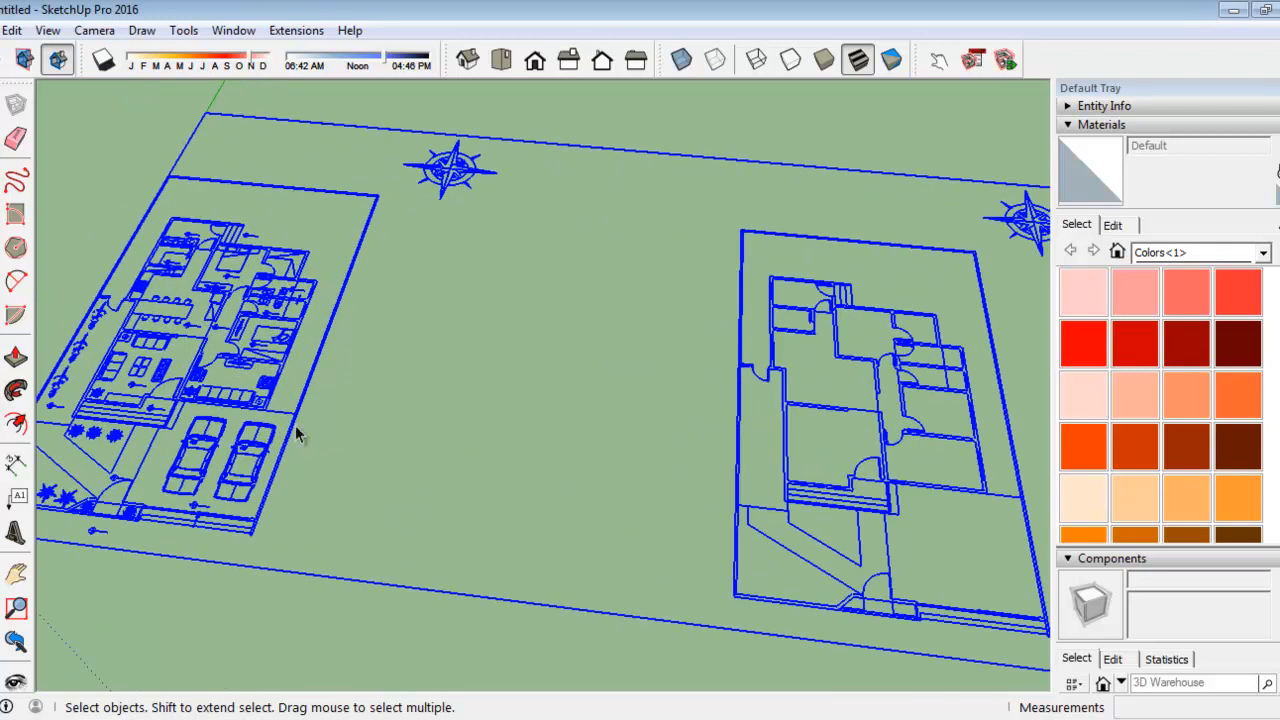
{"action": "scroll", "coordinate": [307, 315], "scroll_direction": "down", "scroll_amount": 1}
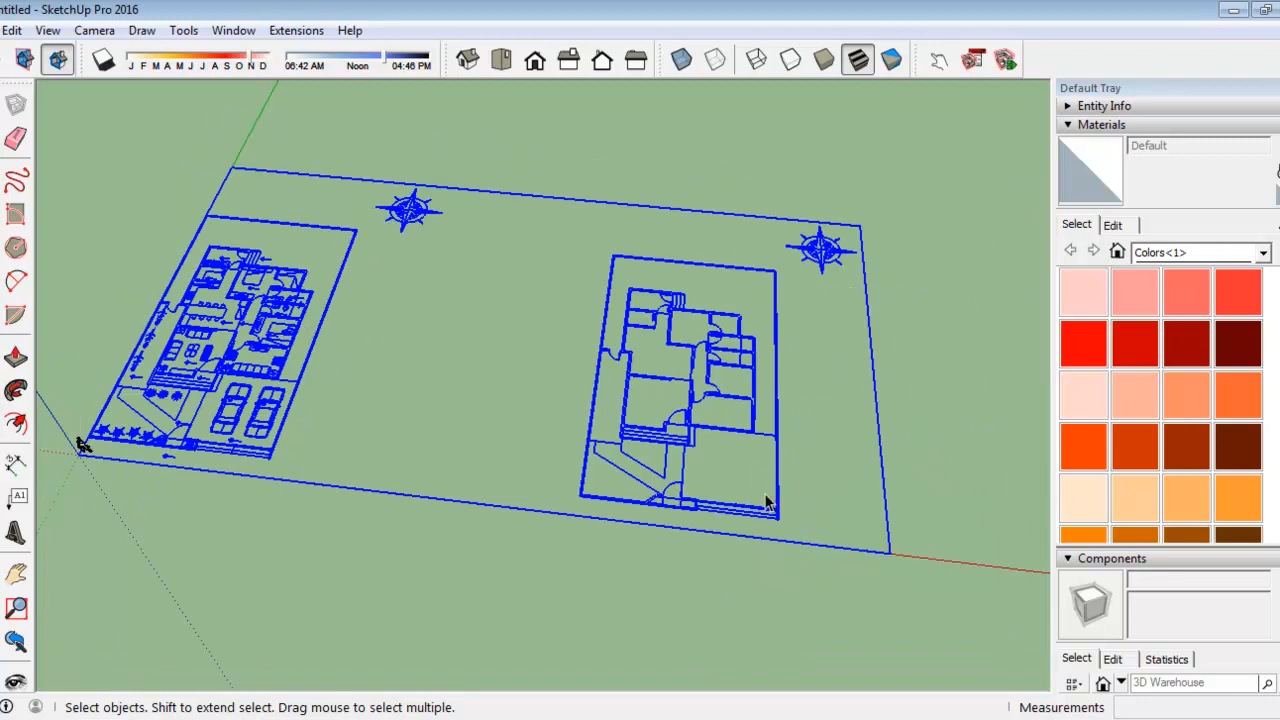
{"action": "scroll", "coordinate": [768, 508], "scroll_direction": "up", "scroll_amount": 4}
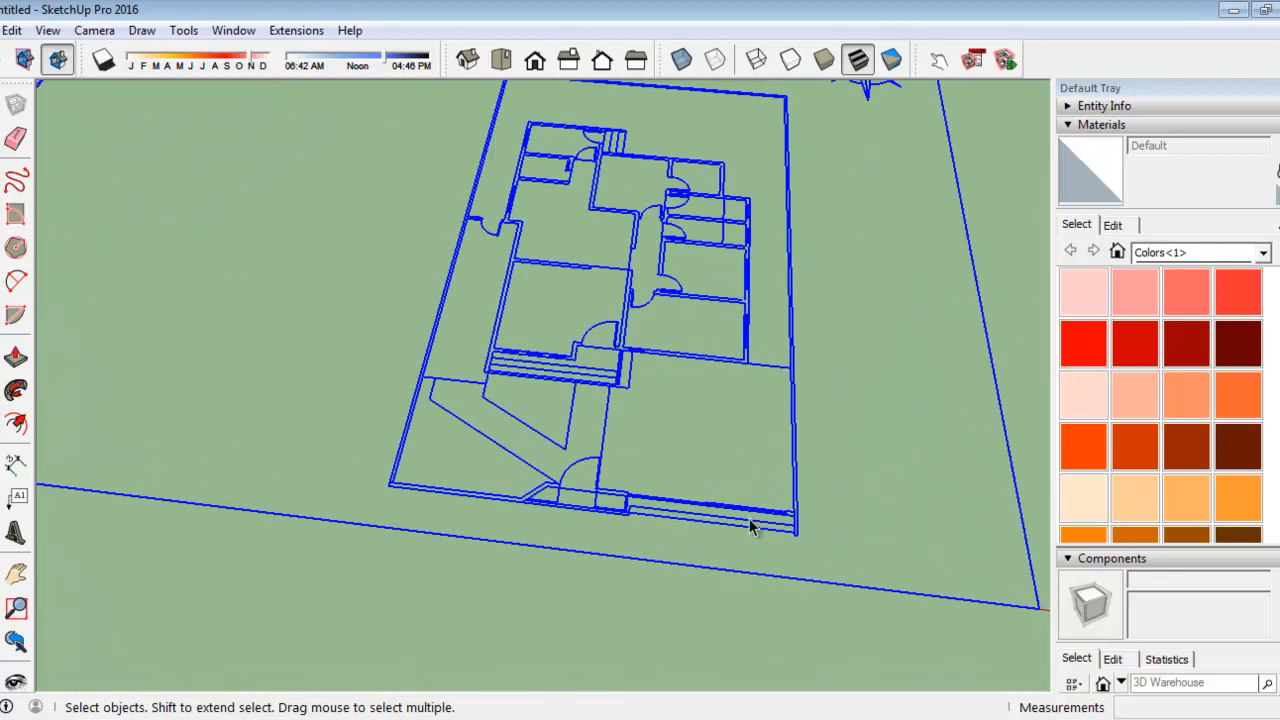
{"action": "right_click", "coordinate": [747, 372]}
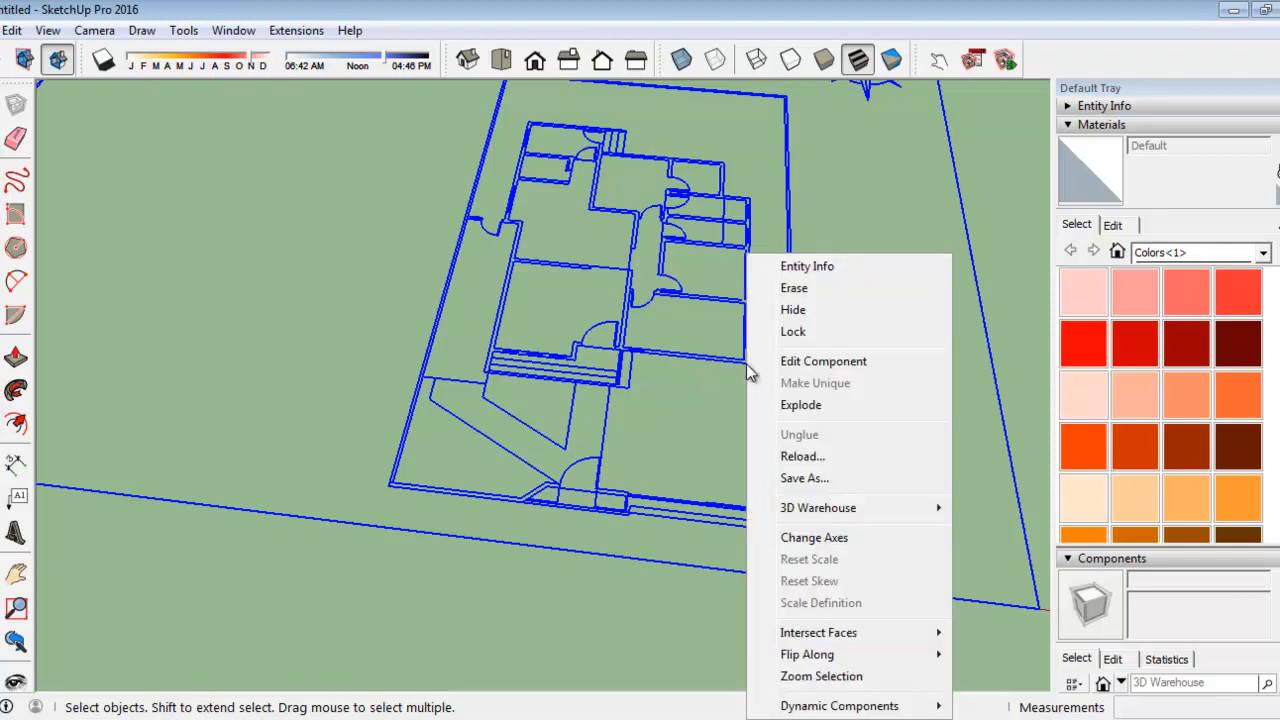
{"action": "left_click", "coordinate": [797, 412]}
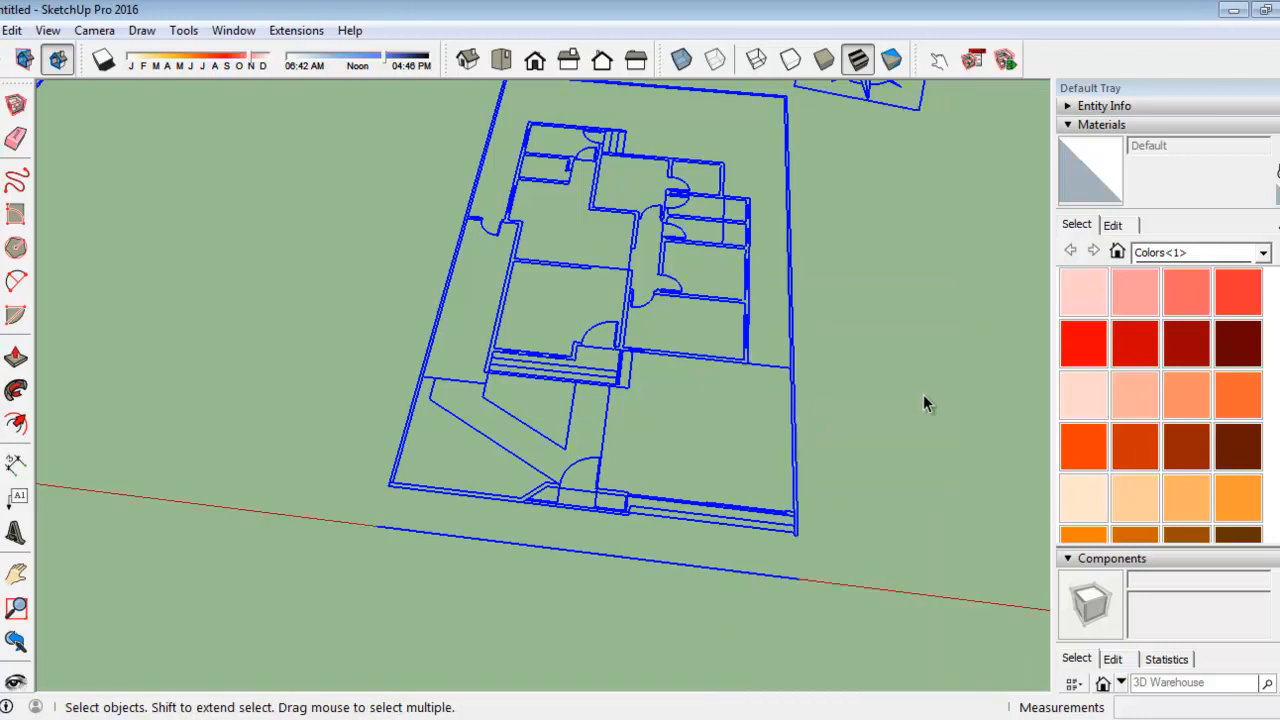
{"action": "scroll", "coordinate": [923, 394], "scroll_direction": "down", "scroll_amount": 5}
{"action": "left_click", "coordinate": [631, 577]}
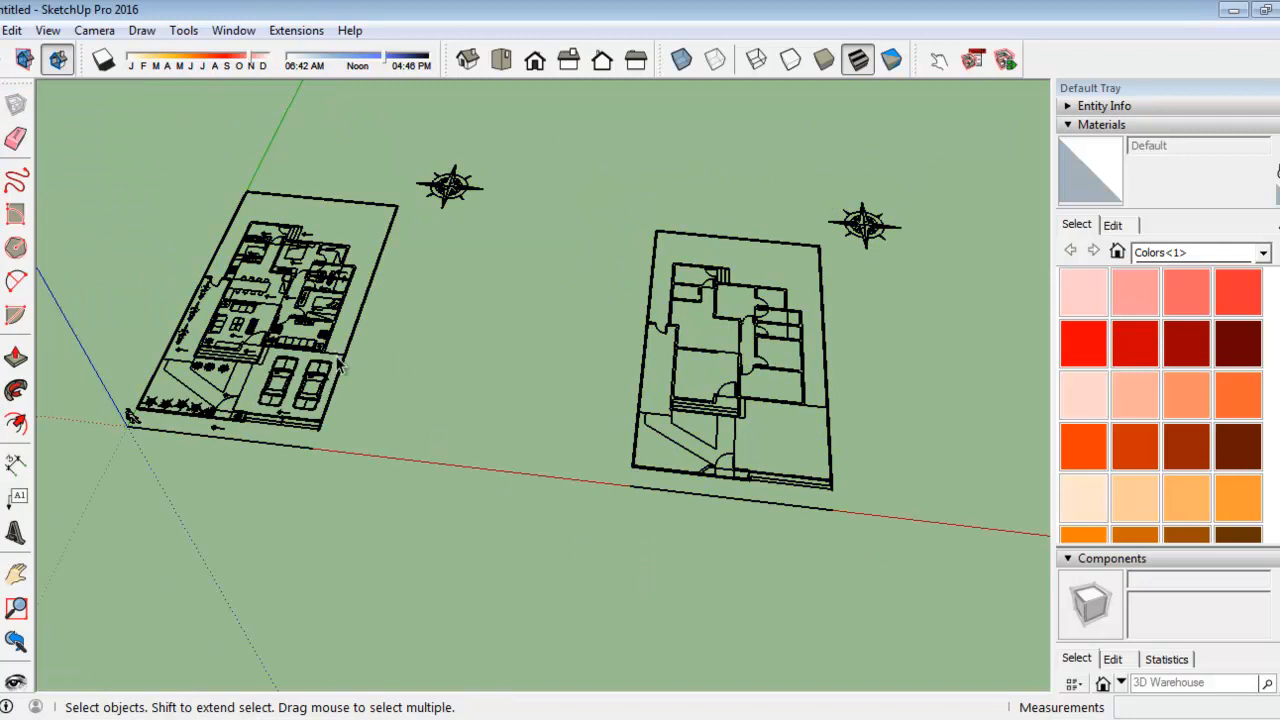
Check that the exploded linework is separate by selecting individual garden path lines in the simplified plan
{"action": "left_click", "coordinate": [652, 431]}
{"action": "scroll", "coordinate": [742, 453], "scroll_direction": "up", "scroll_amount": 5}
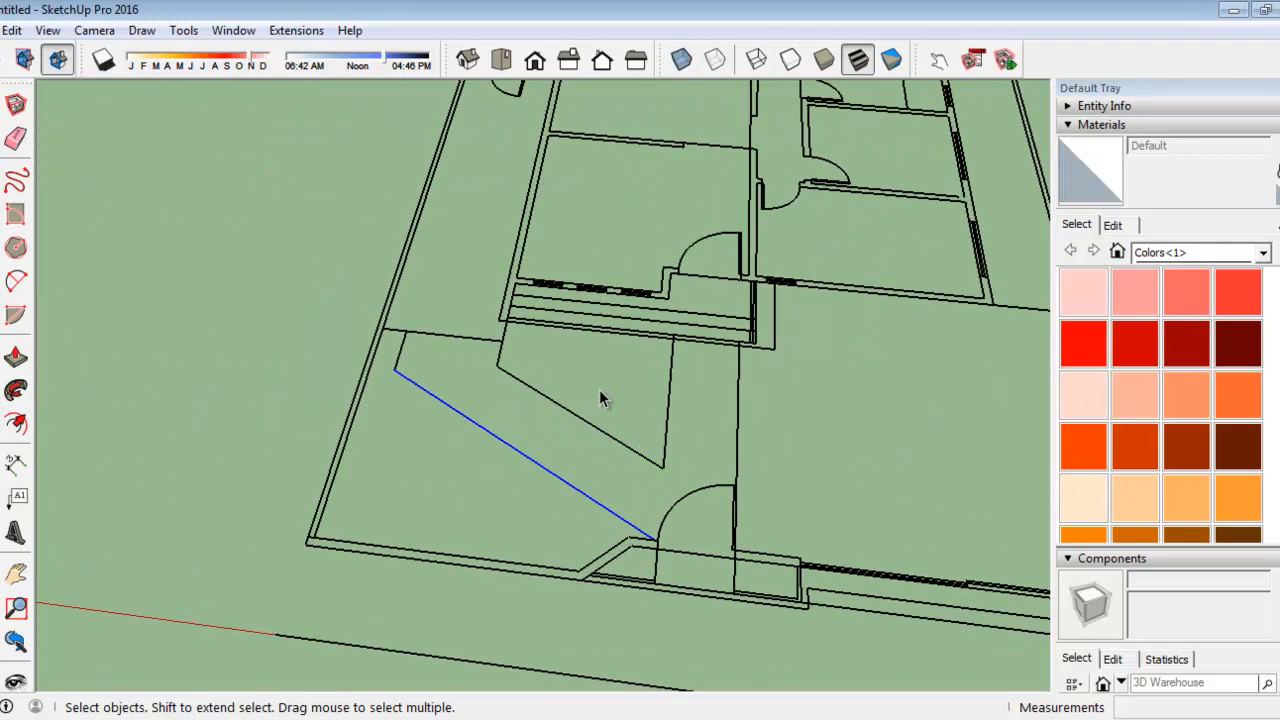
{"action": "left_click", "coordinate": [572, 413]}
{"action": "left_click", "coordinate": [668, 400]}
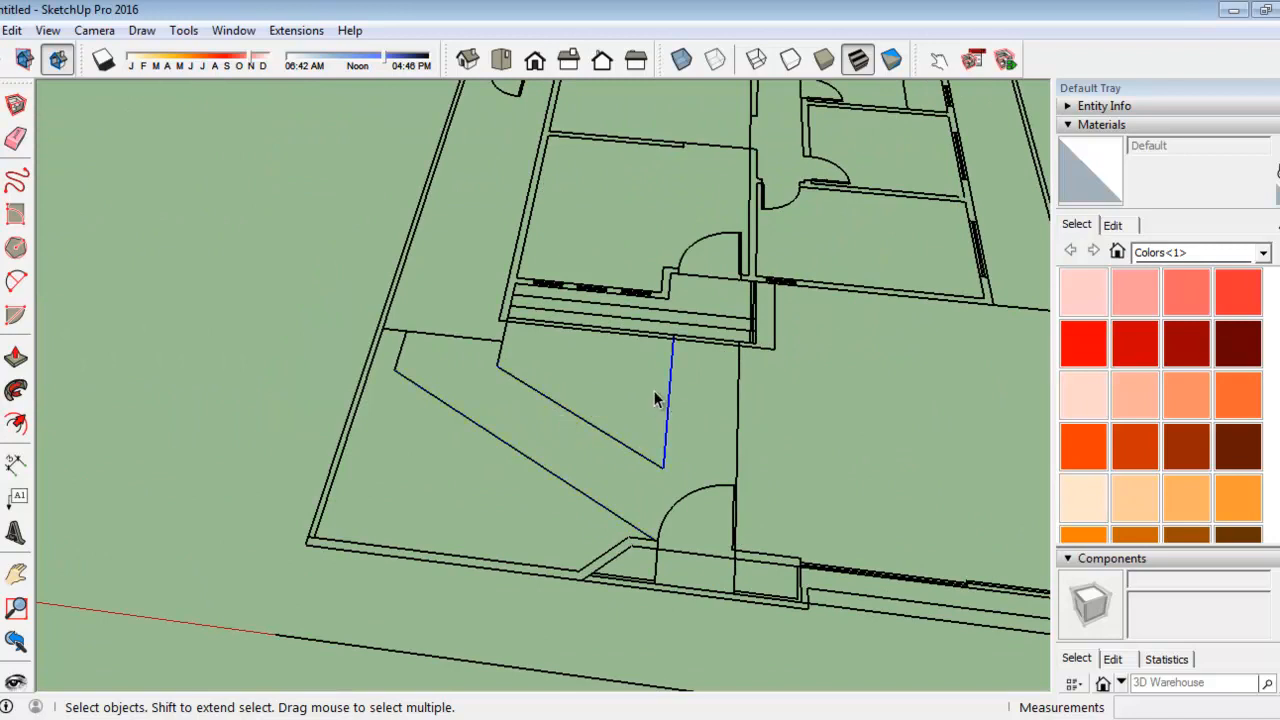
Delete the furnished floor plan together with its compass rose, keeping only the simplified plan
{"action": "scroll", "coordinate": [756, 404], "scroll_direction": "down", "scroll_amount": 10}
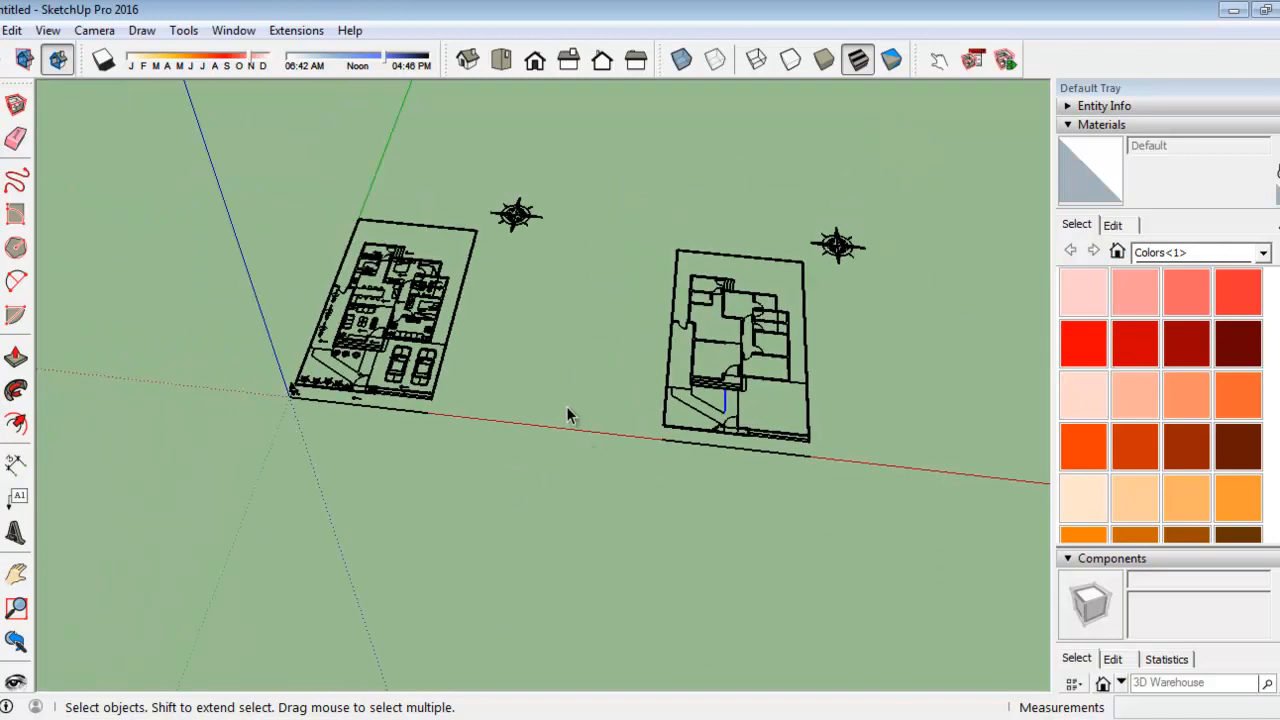
{"action": "left_click_drag", "start_coordinate": [583, 472], "coordinate": [399, 332]}
{"action": "left_click_drag", "start_coordinate": [244, 180], "coordinate": [235, 165]}
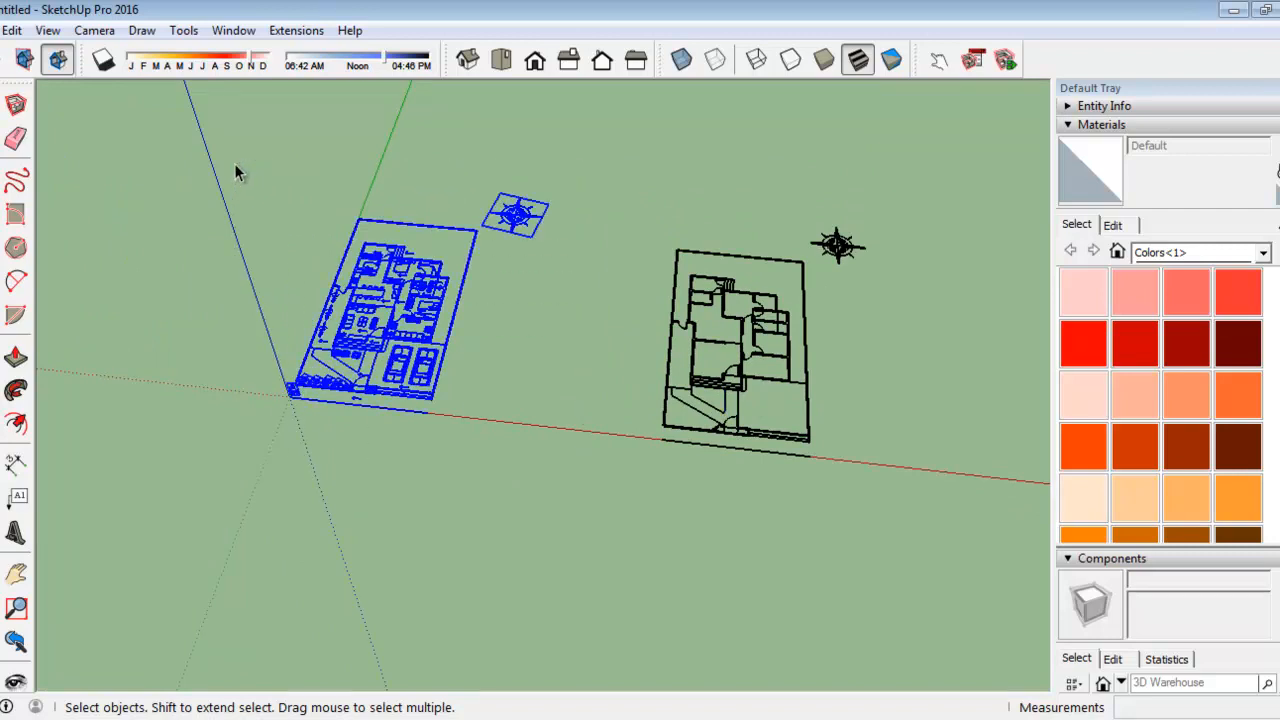
{"action": "left_click", "coordinate": [584, 501]}
{"action": "left_click_drag", "start_coordinate": [300, 228], "coordinate": [228, 160]}
{"action": "key", "text": "Delete"}
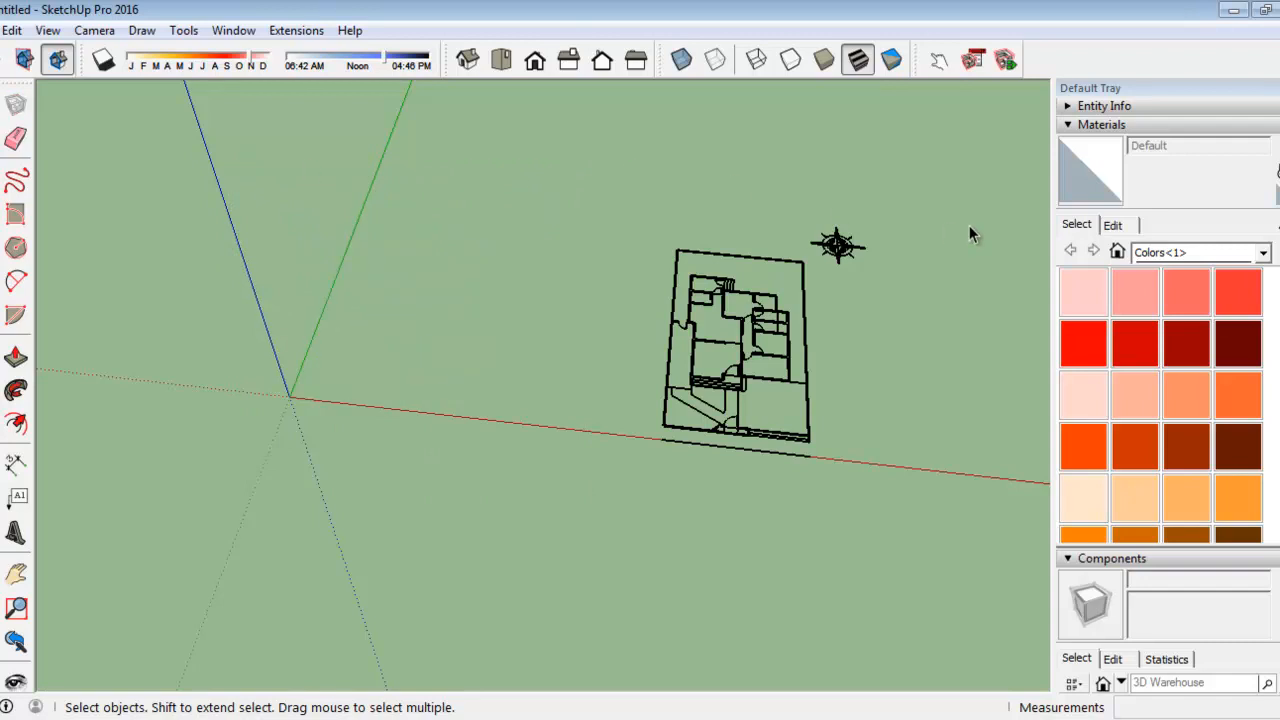
Delete the remaining compass rose beside the simplified plan
{"action": "scroll", "coordinate": [969, 225], "scroll_direction": "up", "scroll_amount": 6}
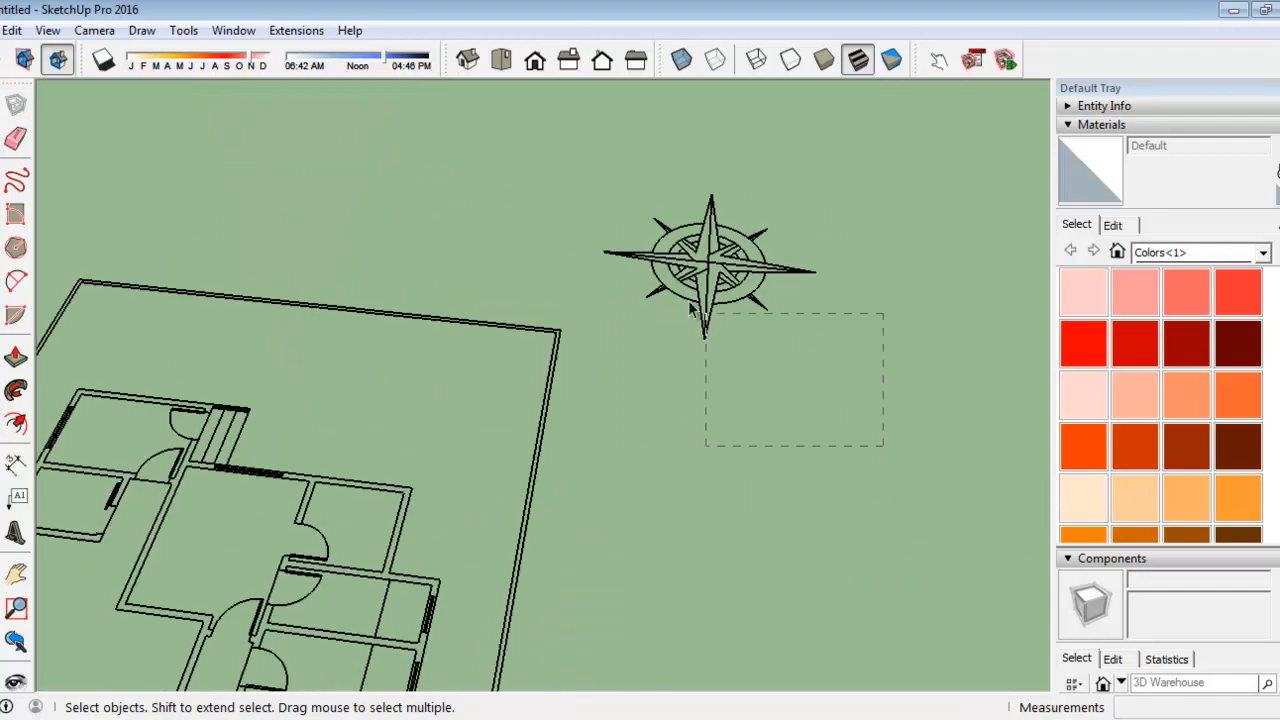
{"action": "left_click_drag", "start_coordinate": [691, 308], "coordinate": [597, 166]}
{"action": "key", "text": "Delete"}
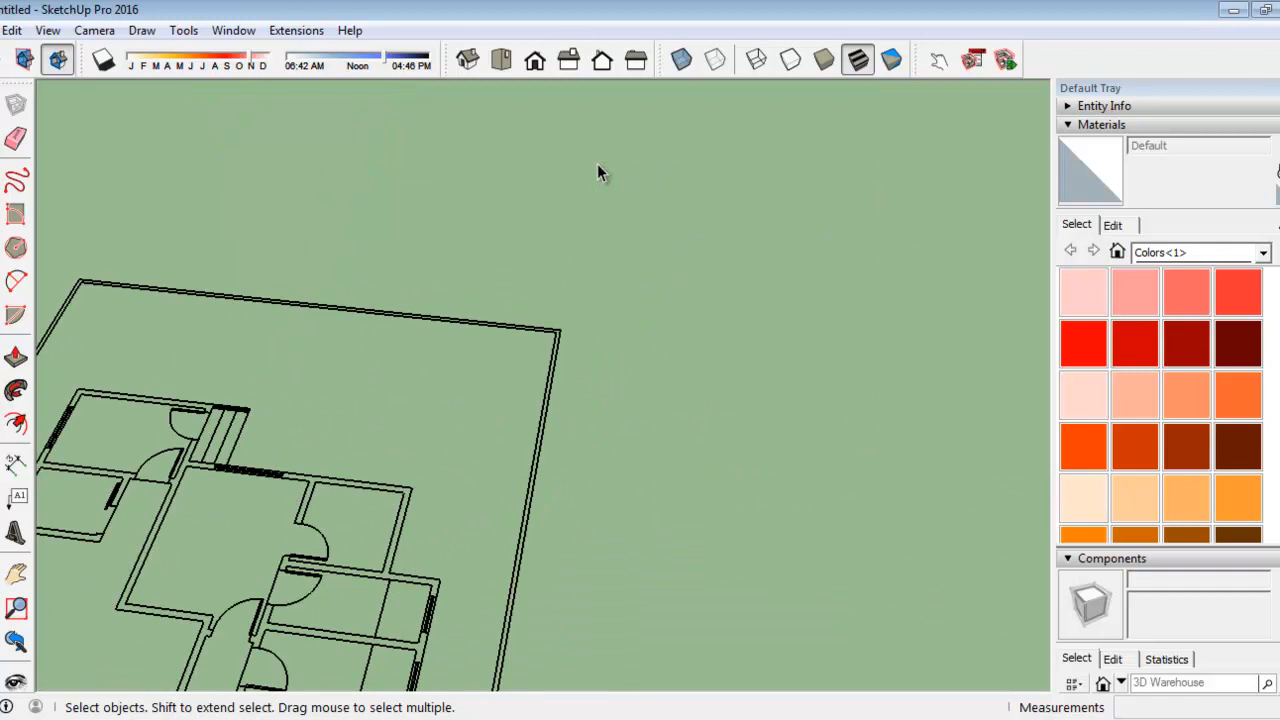
{"action": "scroll", "coordinate": [600, 165], "scroll_direction": "down", "scroll_amount": 8}
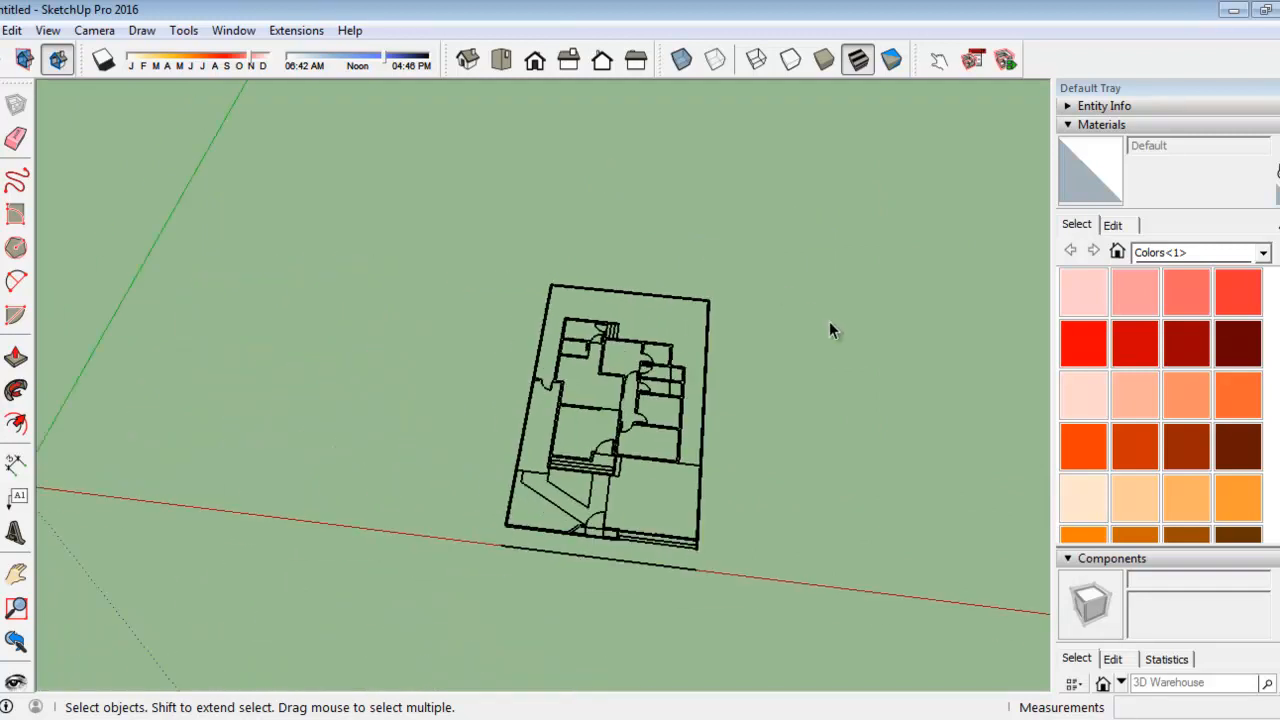
Select all the linework of the simplified plan, including the street line in front, and make it a group
{"action": "scroll", "coordinate": [829, 330], "scroll_direction": "down", "scroll_amount": 1}
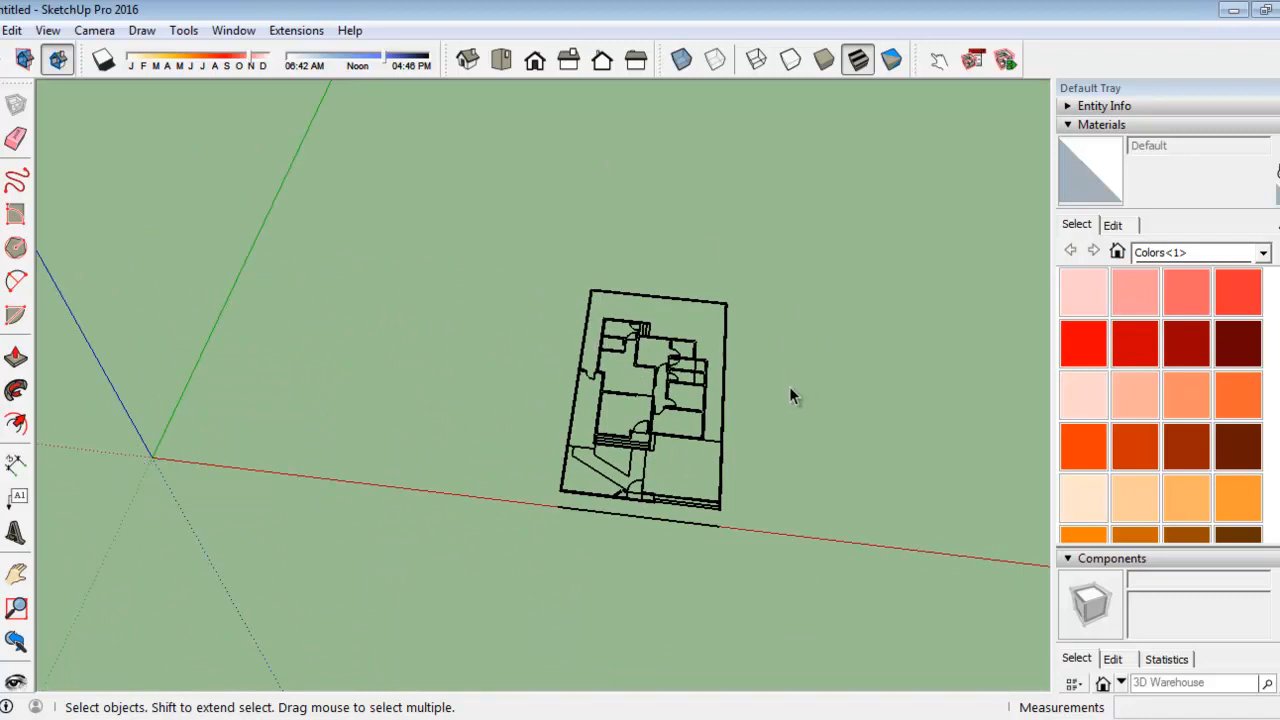
{"action": "scroll", "coordinate": [575, 420], "scroll_direction": "up", "scroll_amount": 4}
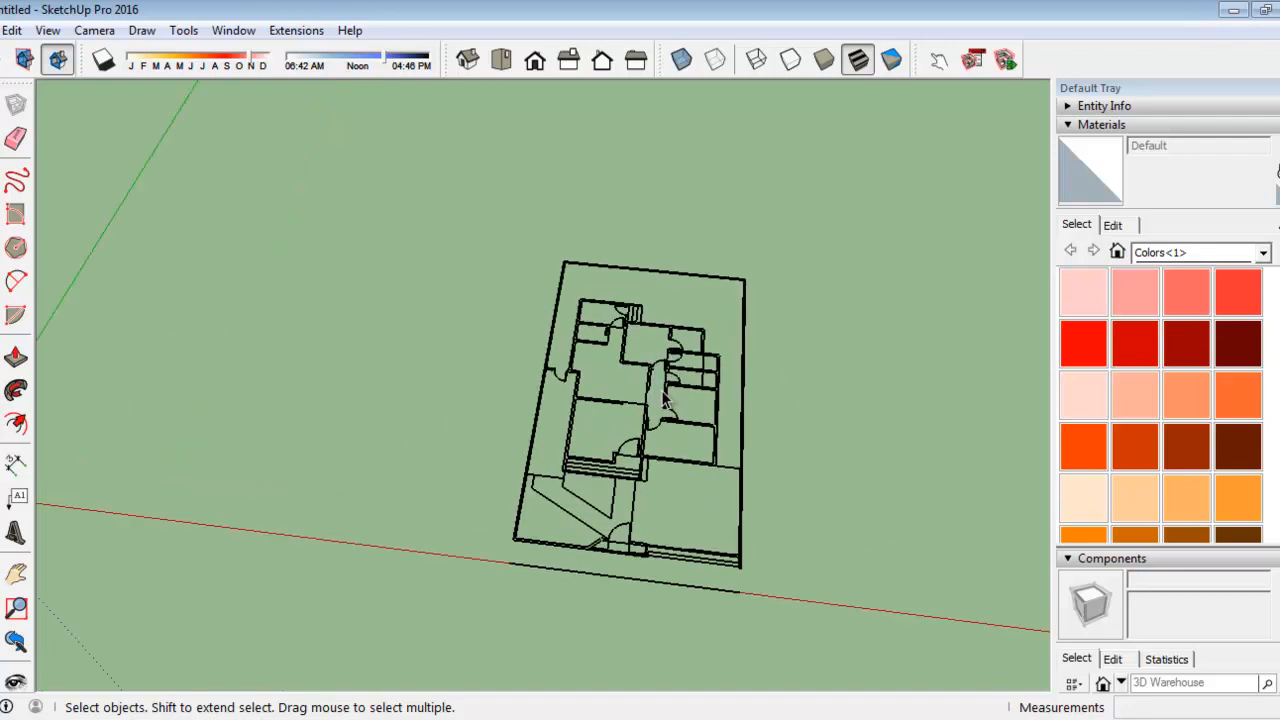
{"action": "scroll", "coordinate": [575, 420], "scroll_direction": "down", "scroll_amount": 3}
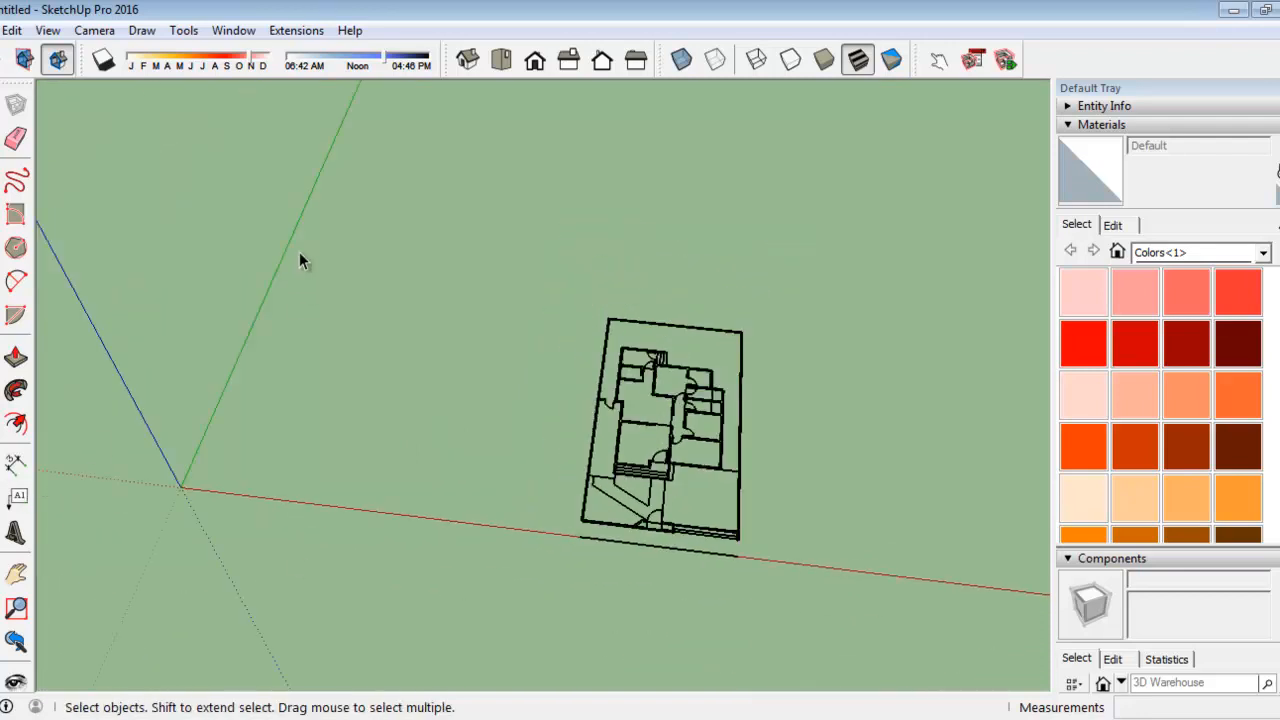
{"action": "middle_click_drag", "start_coordinate": [167, 518], "coordinate": [226, 563]}
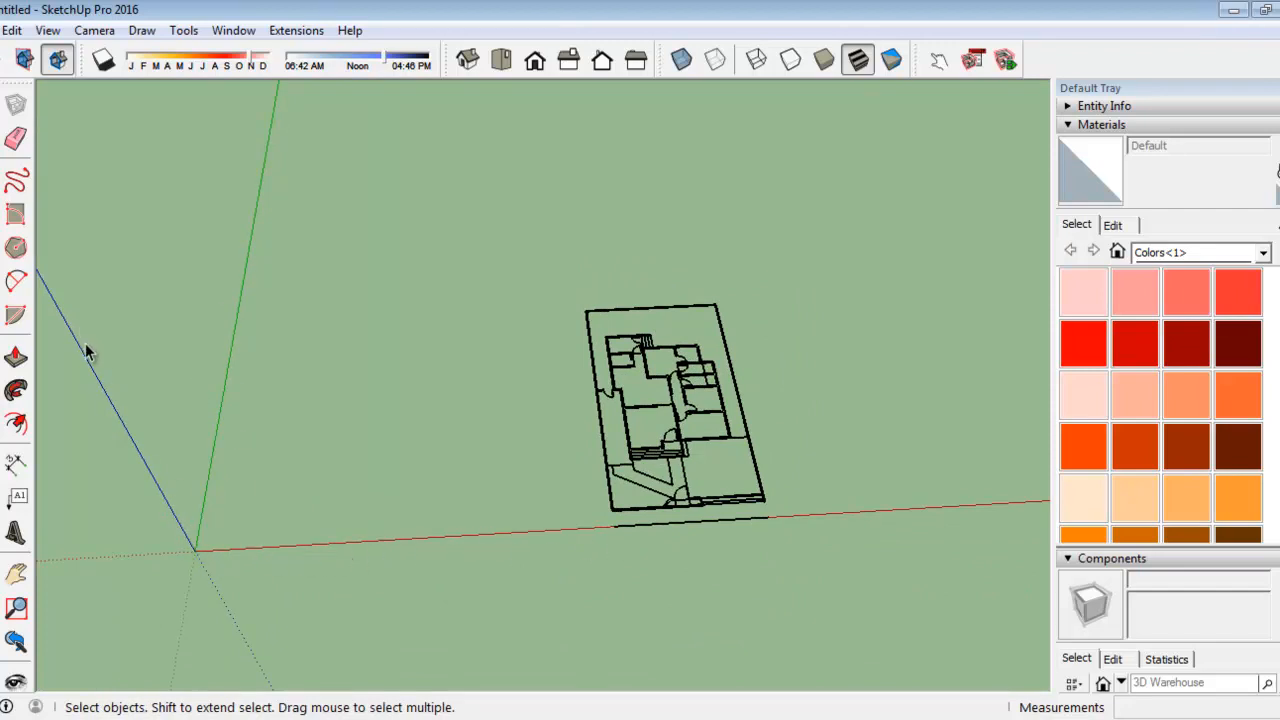
{"action": "left_click_drag", "start_coordinate": [864, 556], "coordinate": [745, 495]}
{"action": "left_click", "coordinate": [875, 592]}
{"action": "left_click_drag", "start_coordinate": [840, 568], "coordinate": [587, 332]}
{"action": "left_click_drag", "start_coordinate": [514, 241], "coordinate": [514, 241]}
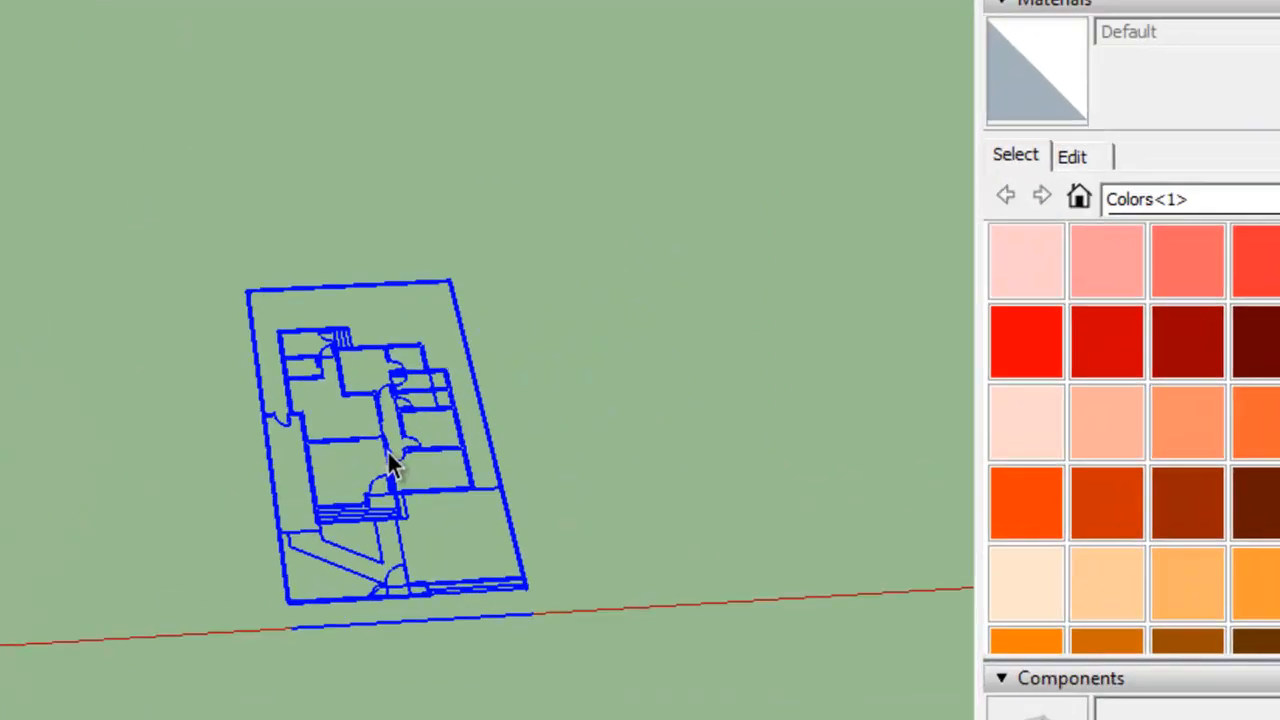
{"action": "right_click", "coordinate": [102, 490]}
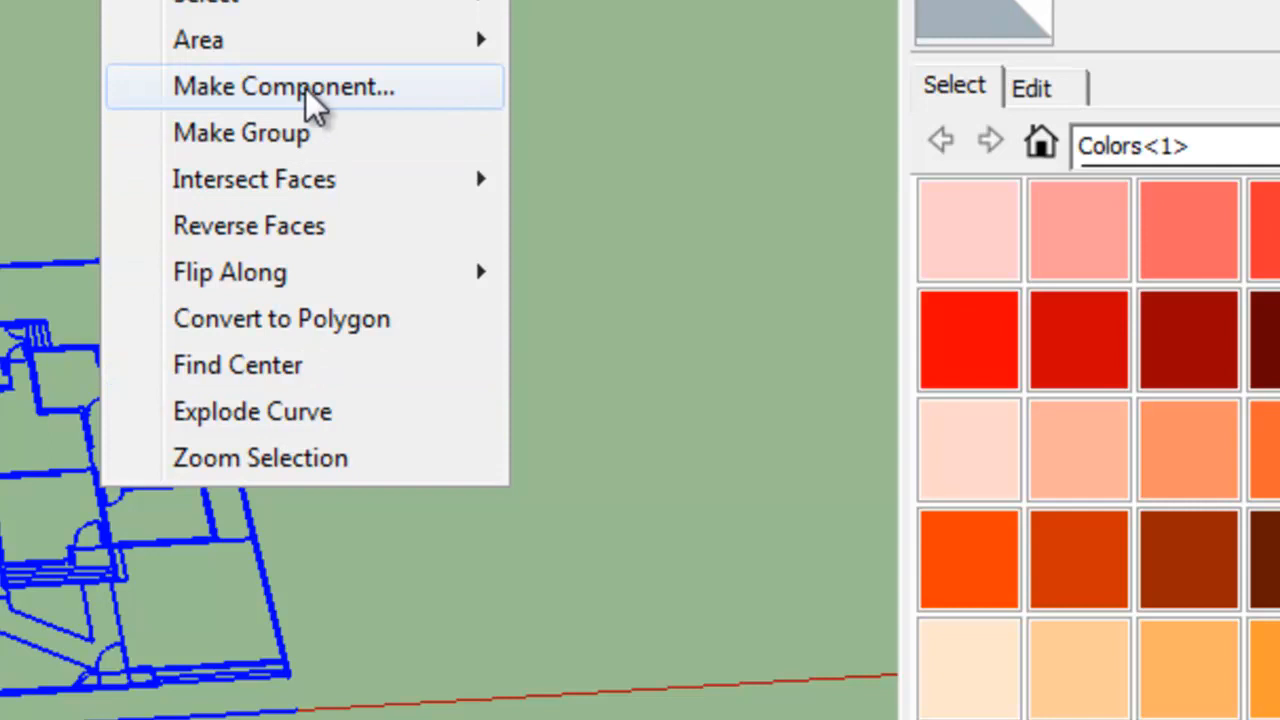
{"action": "left_click", "coordinate": [328, 148]}
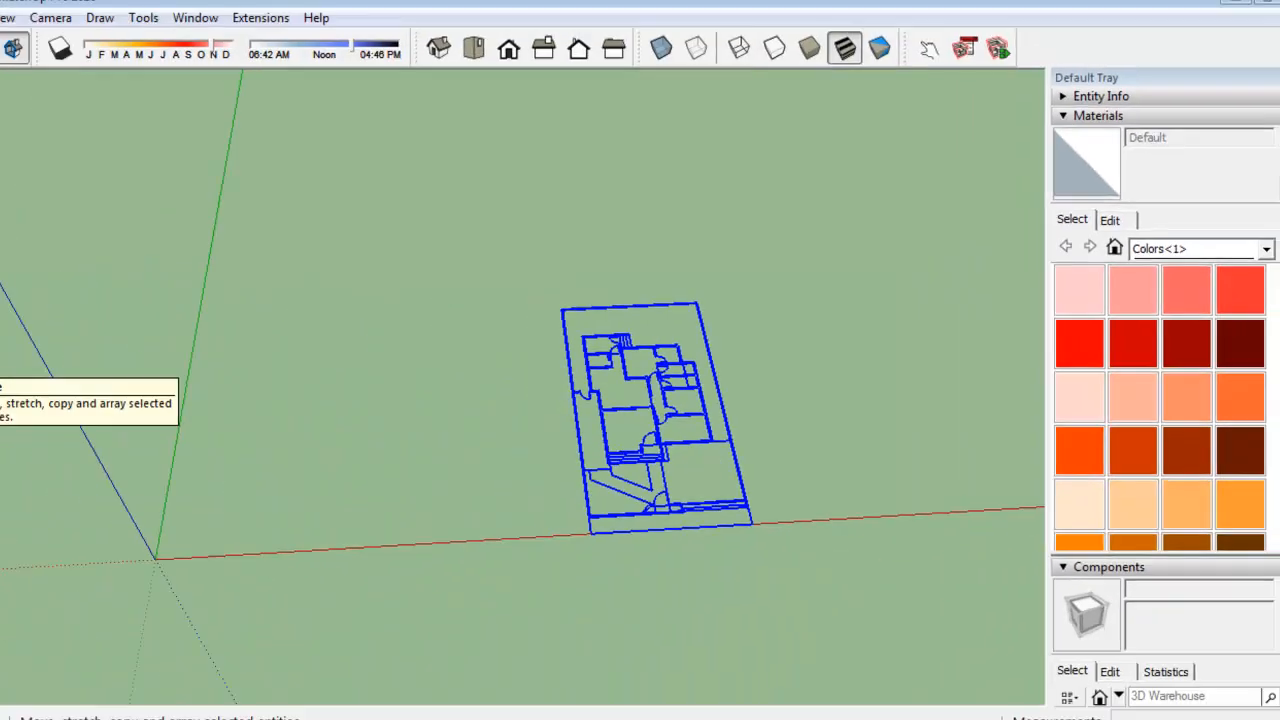
Move the grouped plan by the front-left corner of its street line onto the origin
{"action": "left_click", "coordinate": [15, 462]}
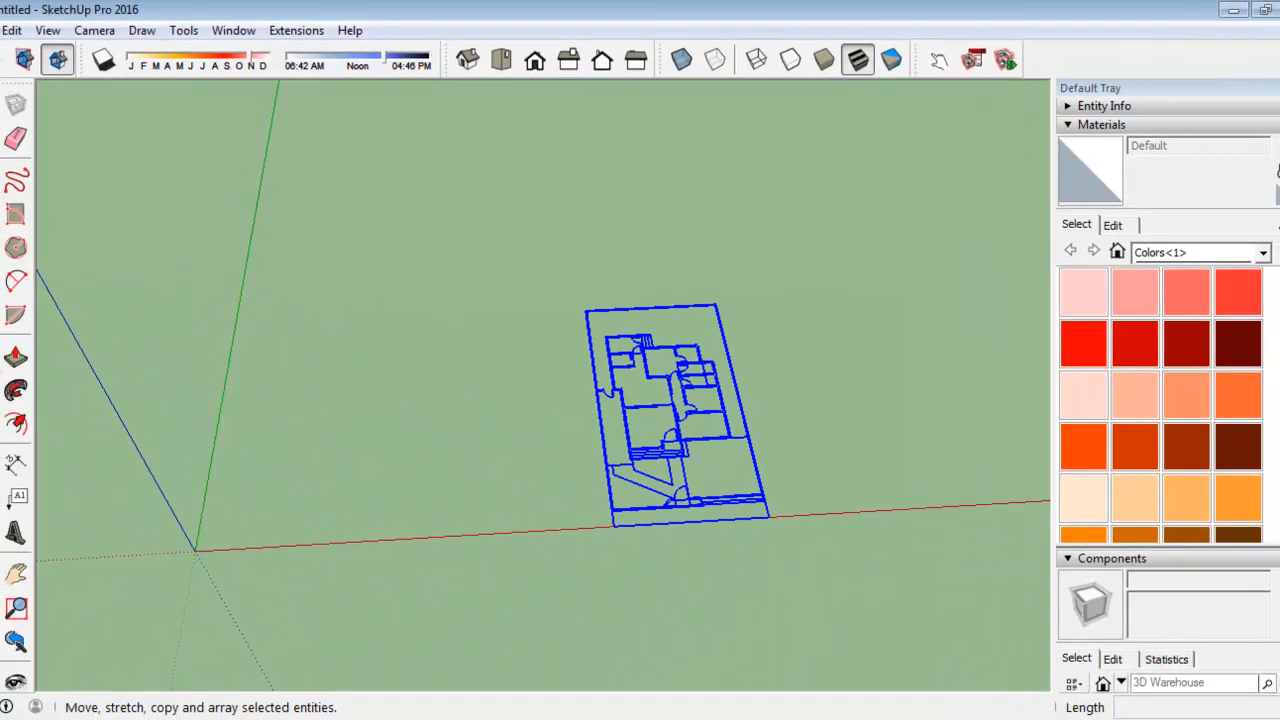
{"action": "scroll", "coordinate": [616, 531], "scroll_direction": "up", "scroll_amount": 5}
{"action": "scroll", "coordinate": [618, 531], "scroll_direction": "up", "scroll_amount": 3}
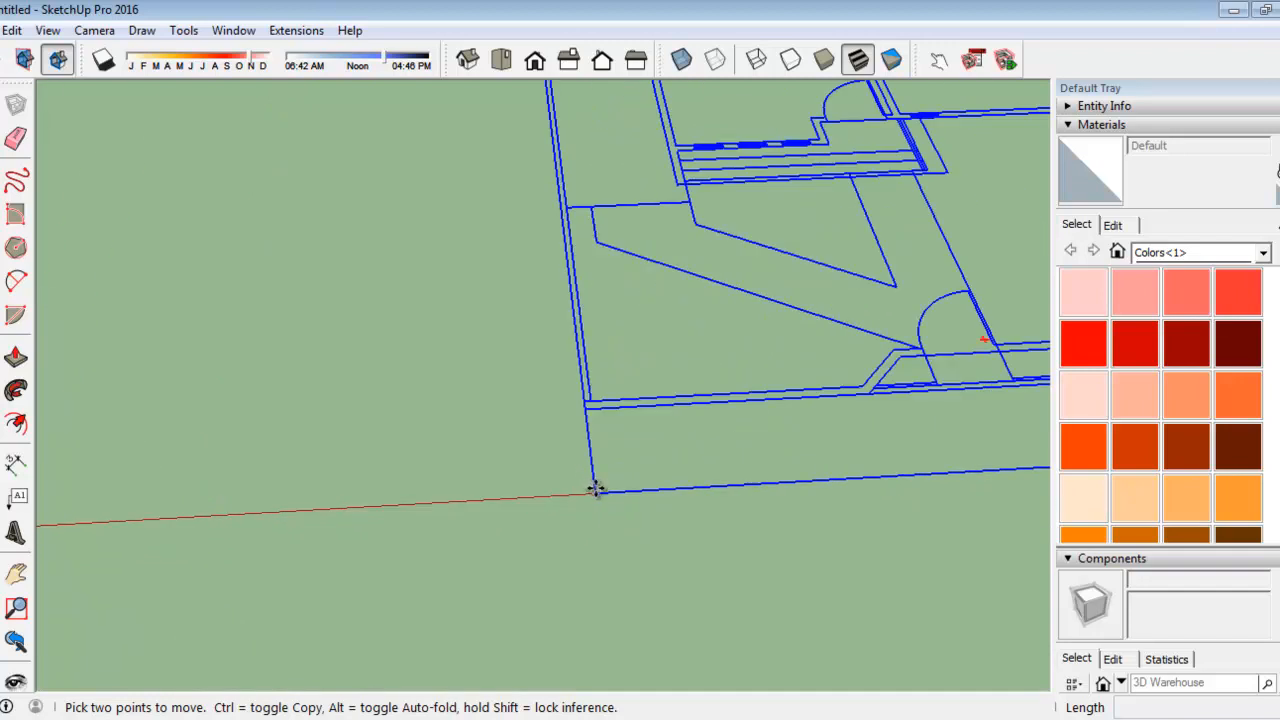
{"action": "scroll", "coordinate": [600, 485], "scroll_direction": "down", "scroll_amount": 10}
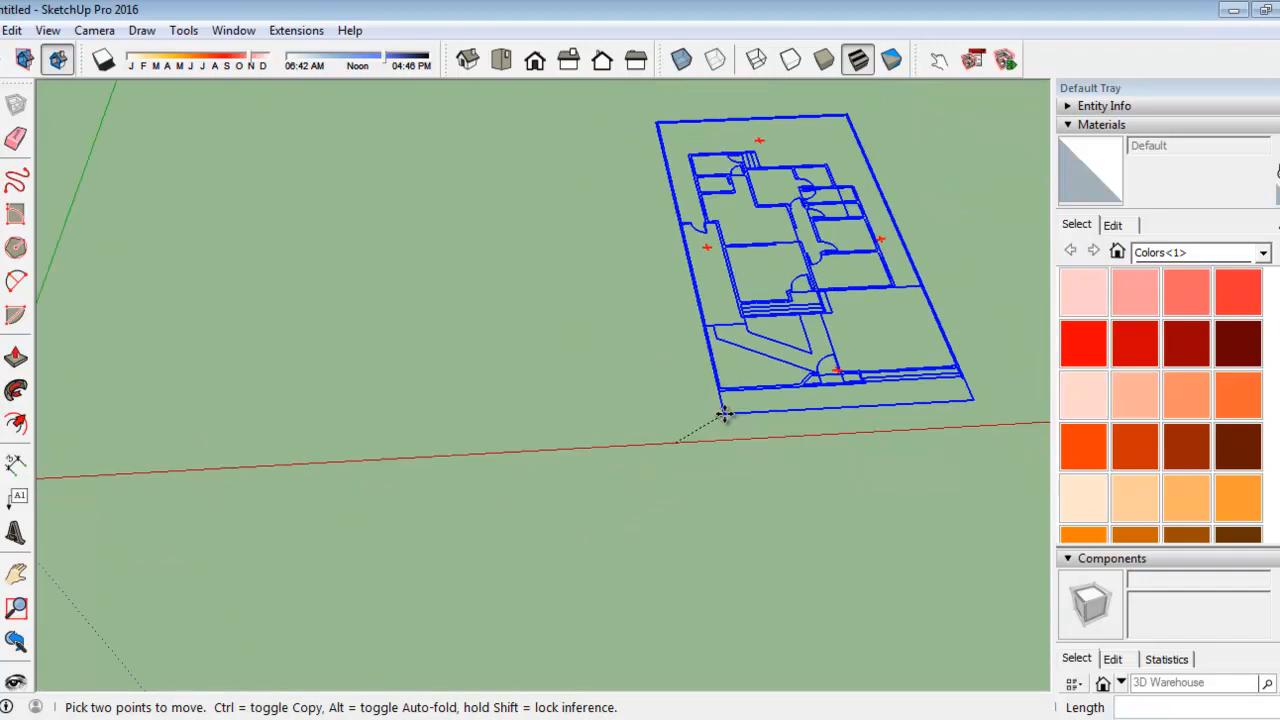
{"action": "left_click", "coordinate": [724, 414]}
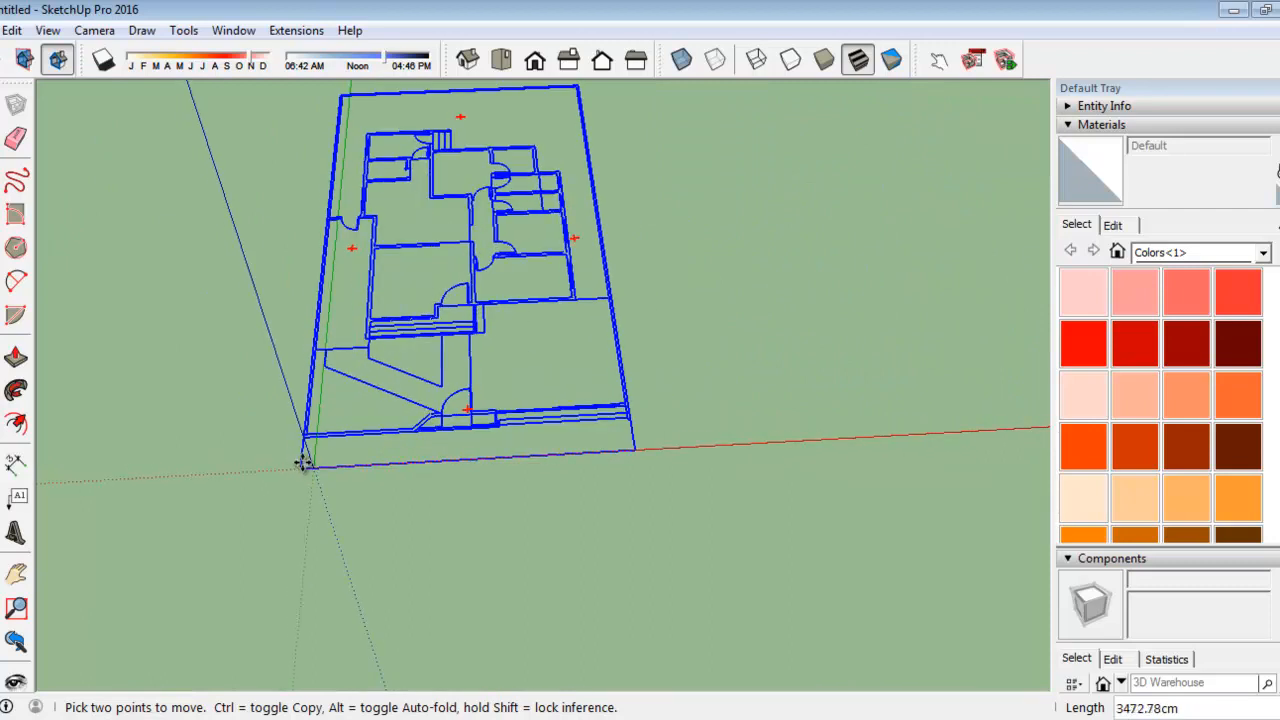
{"action": "left_click", "coordinate": [315, 465]}
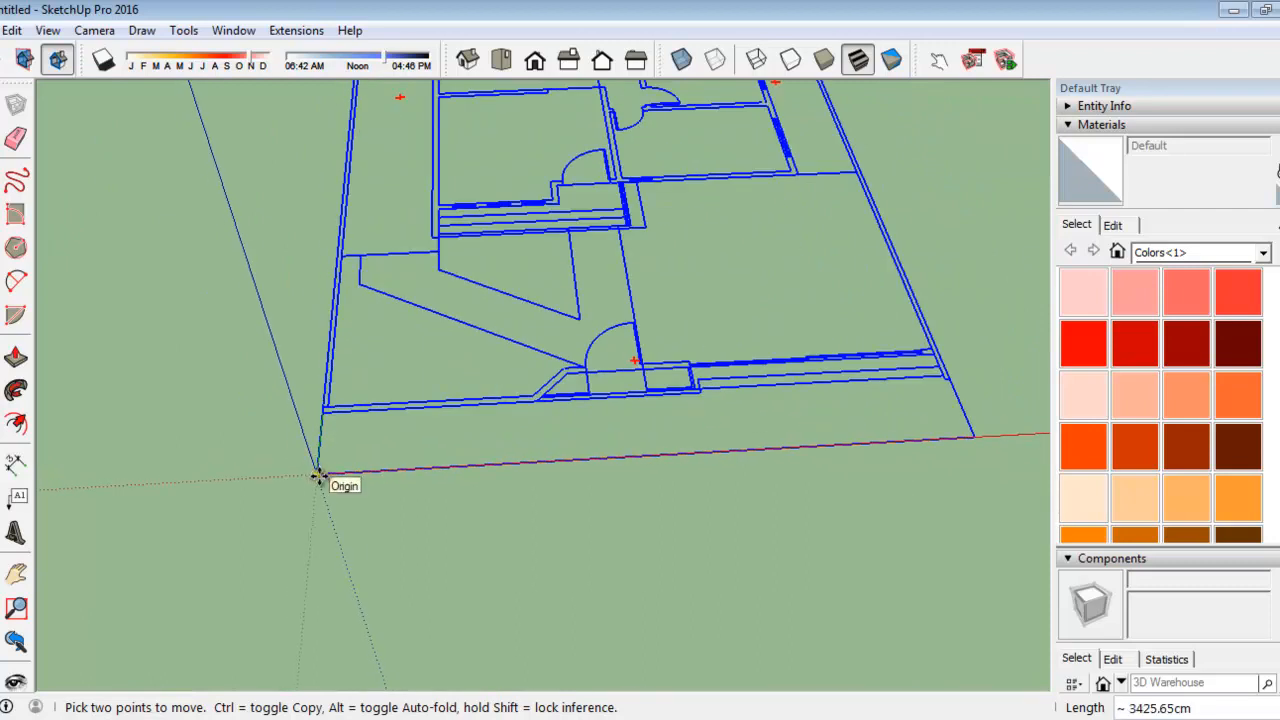
{"action": "scroll", "coordinate": [360, 590], "scroll_direction": "down", "scroll_amount": 3}
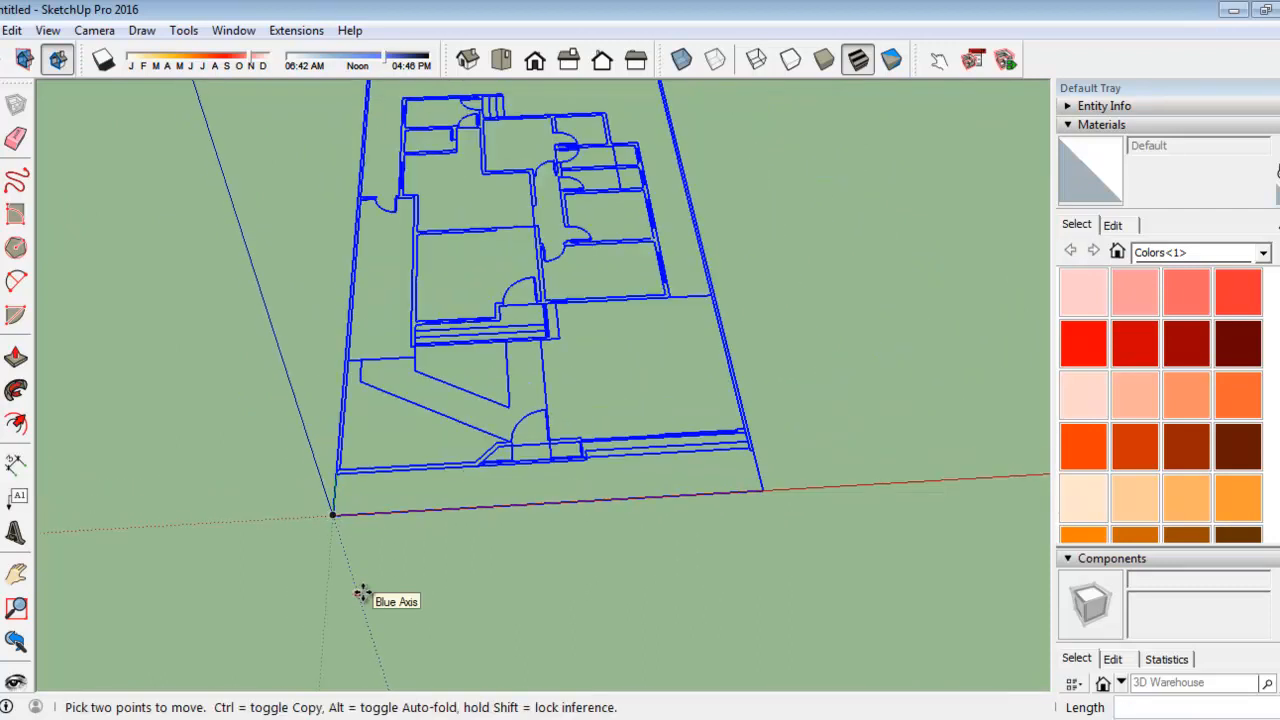
{"action": "scroll", "coordinate": [362, 594], "scroll_direction": "down", "scroll_amount": 2}
{"action": "key", "text": "space"}
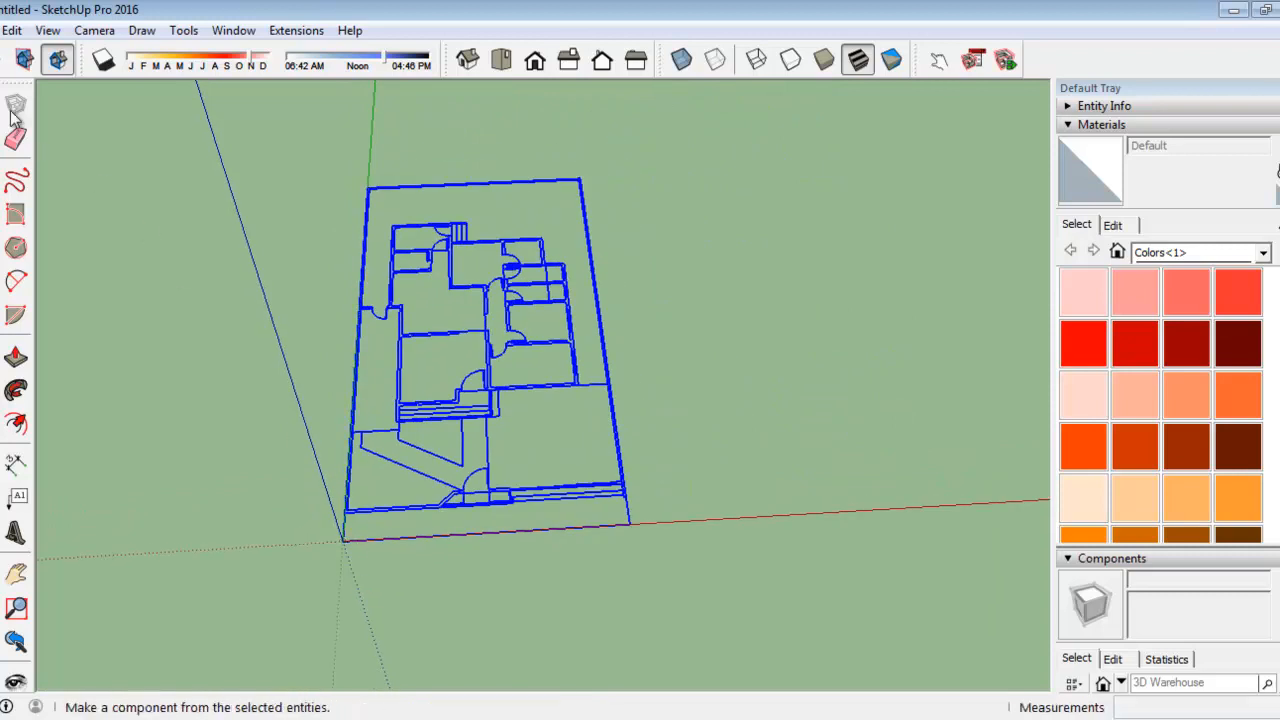
Select the plan by one of its wall lines to check that it behaves as a single group
{"action": "left_click", "coordinate": [707, 508]}
{"action": "scroll", "coordinate": [580, 390], "scroll_direction": "up", "scroll_amount": 2}
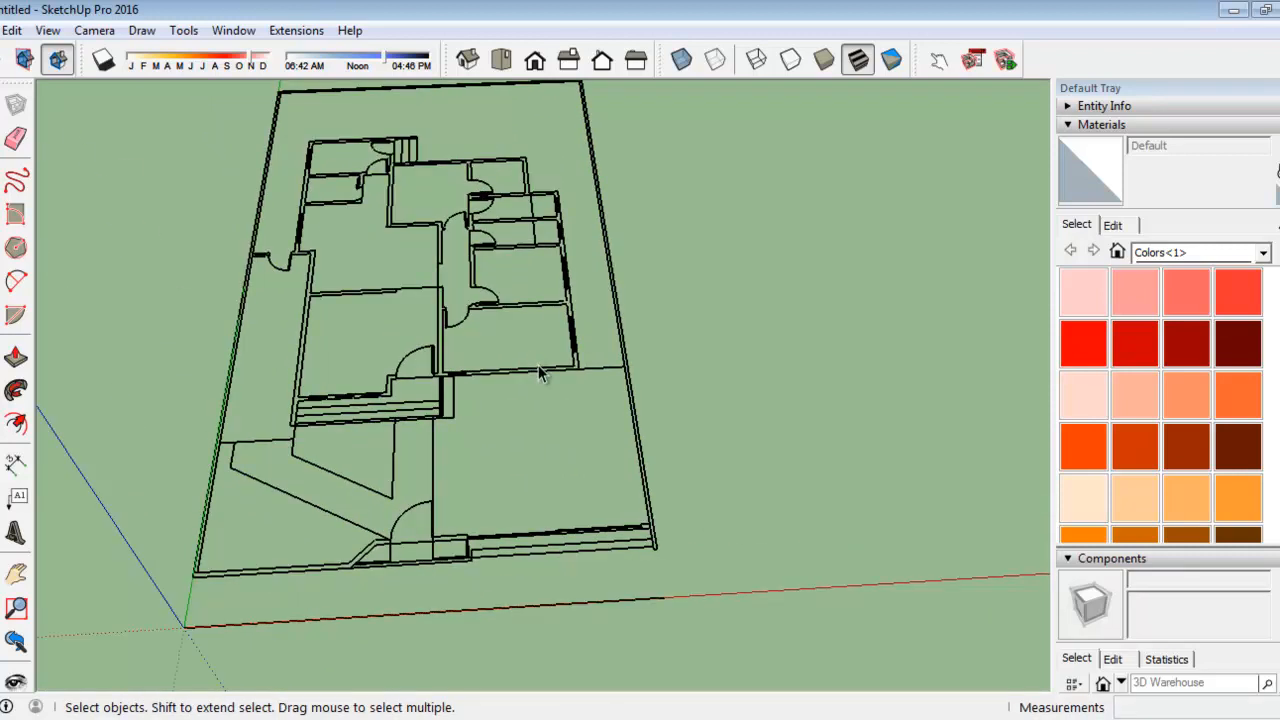
{"action": "left_click", "coordinate": [540, 372]}
{"action": "middle_click_drag", "start_coordinate": [557, 456], "coordinate": [373, 160]}
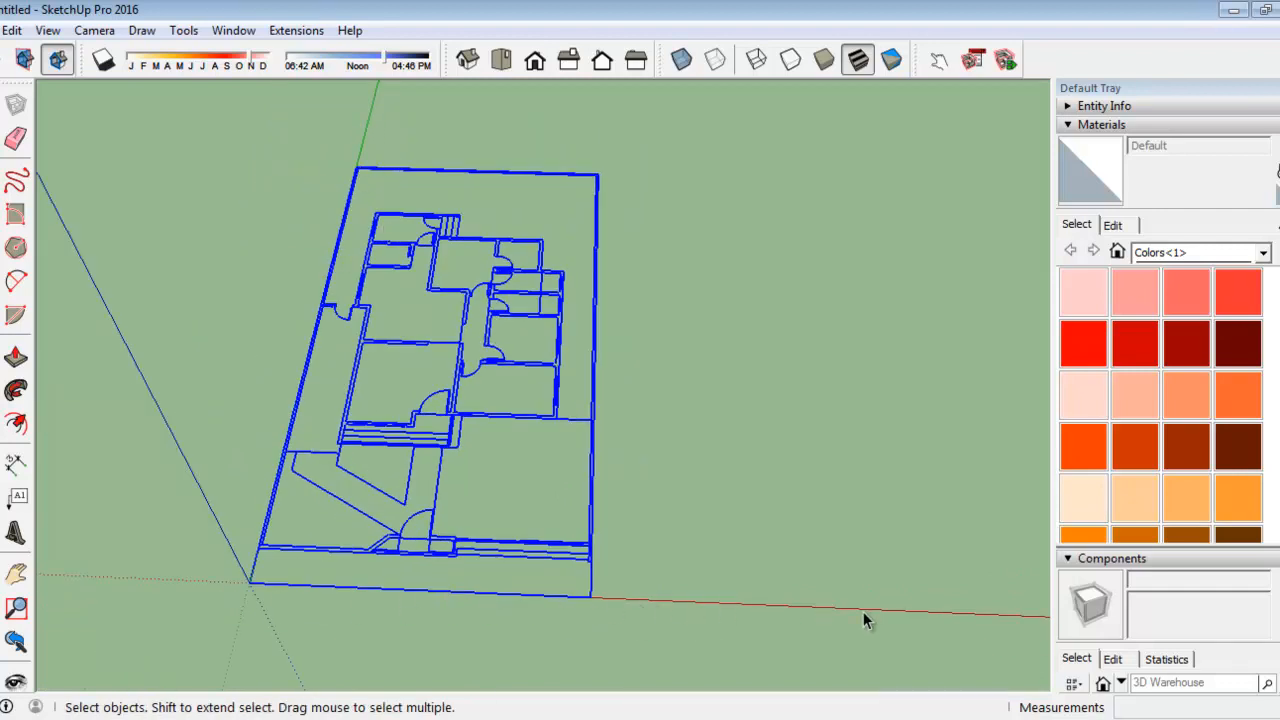
{"action": "scroll", "coordinate": [309, 543], "scroll_direction": "up", "scroll_amount": 3}
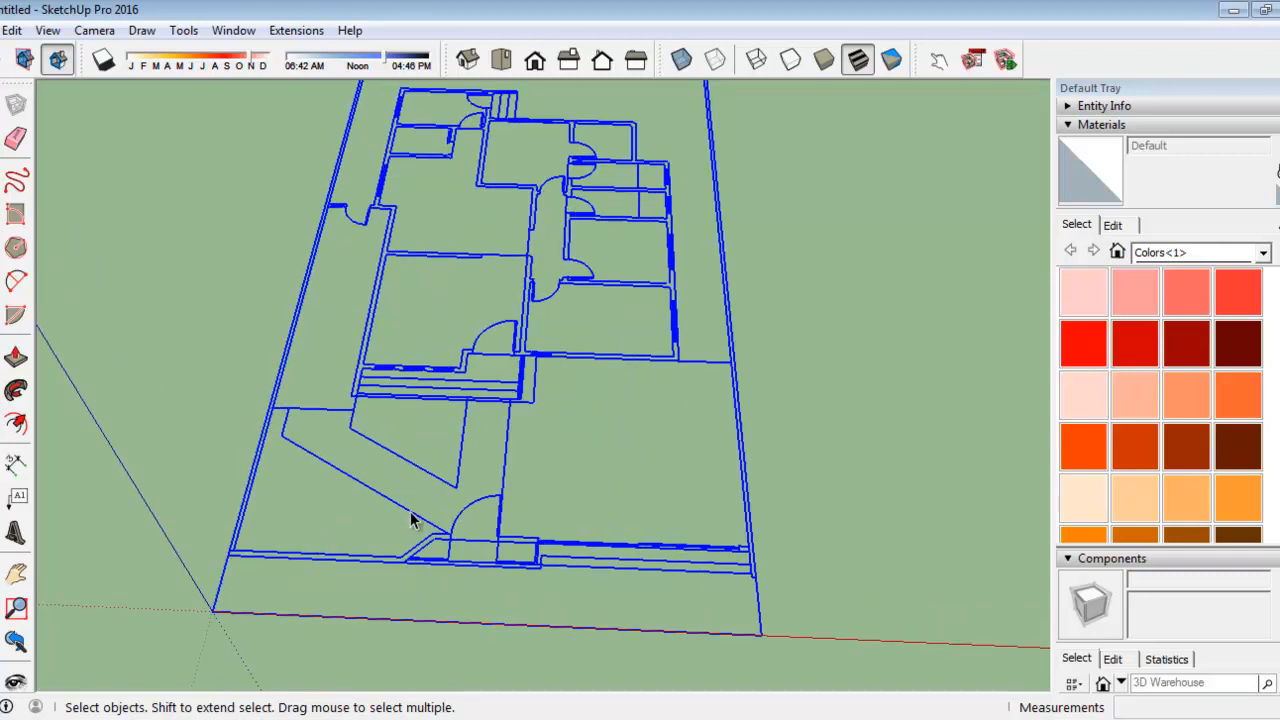
{"action": "scroll", "coordinate": [410, 520], "scroll_direction": "down", "scroll_amount": 3}
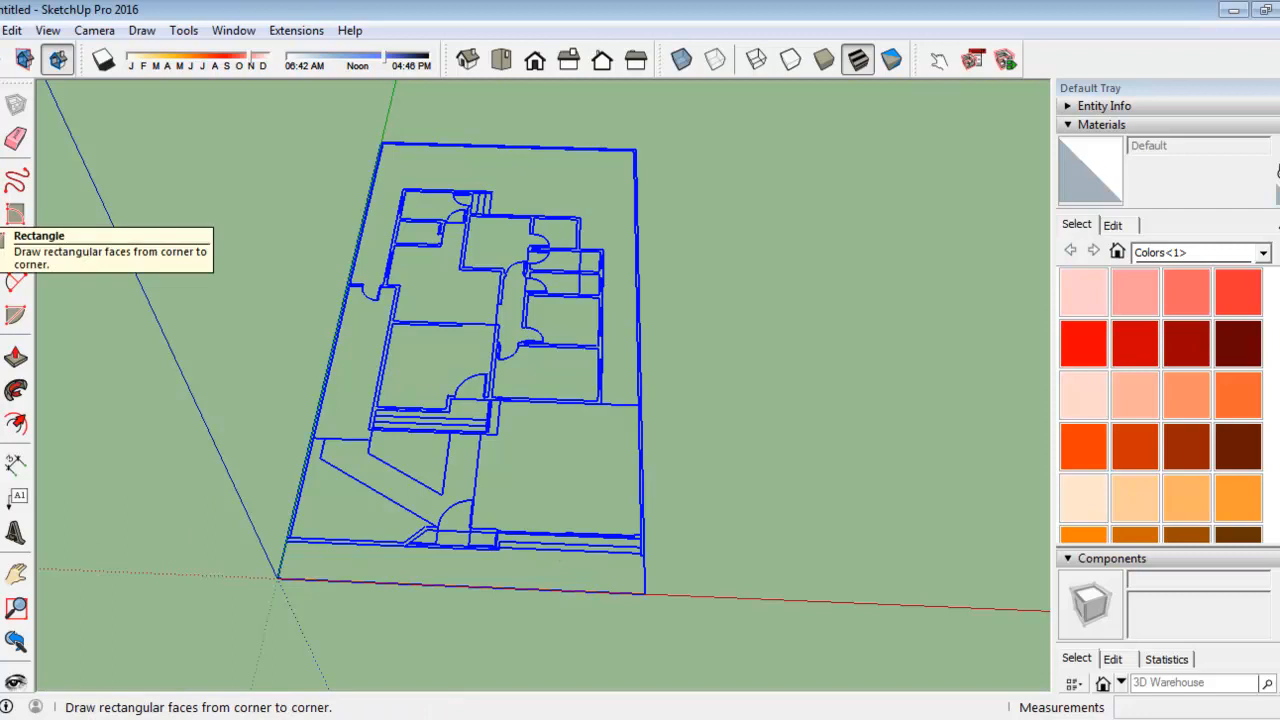
Draw a 1300 × 2460 cm rectangle from the origin to the plan's opposite rear corner as the lot's ground face
{"action": "left_click", "coordinate": [15, 213]}
{"action": "scroll", "coordinate": [263, 571], "scroll_direction": "up", "scroll_amount": 5}
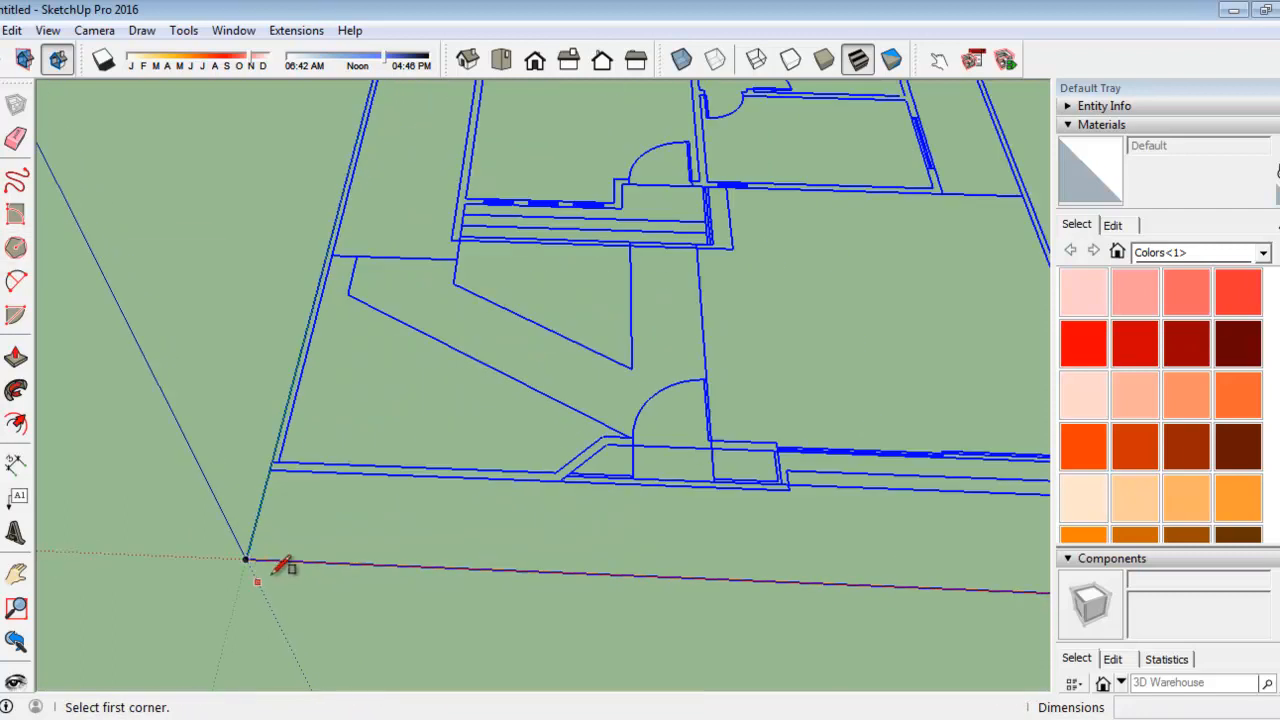
{"action": "left_click", "coordinate": [246, 558]}
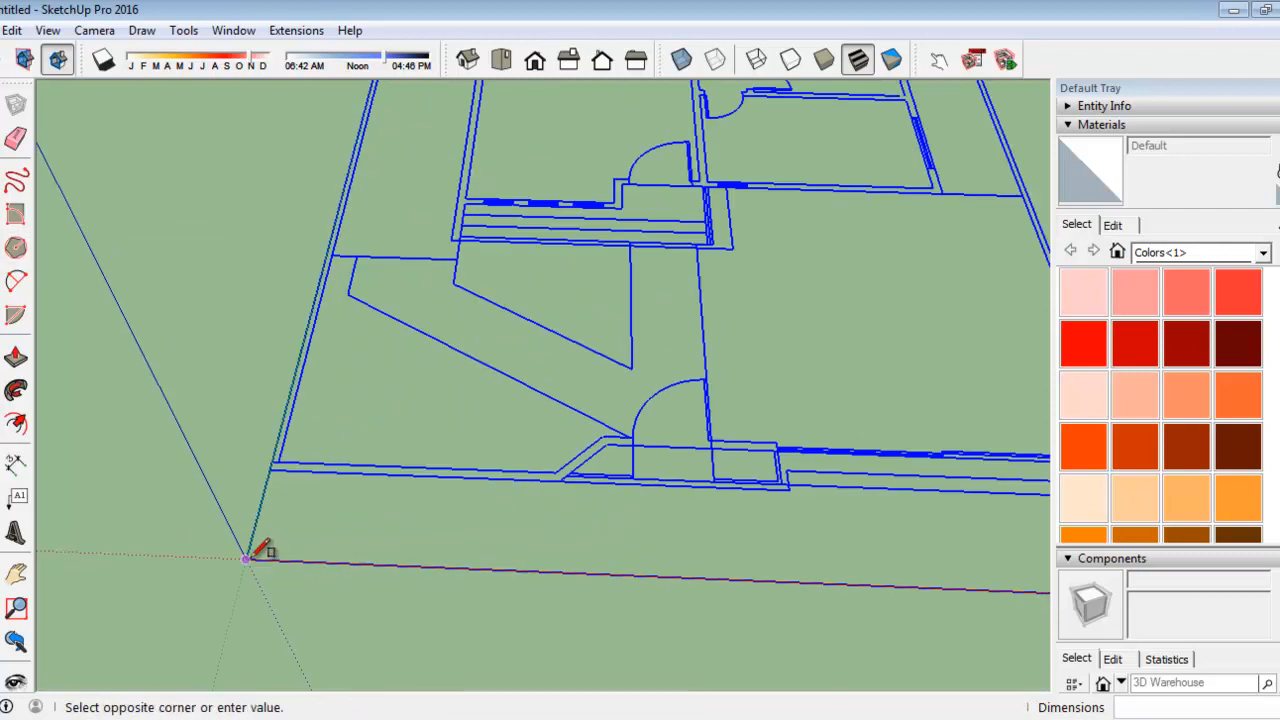
{"action": "scroll", "coordinate": [246, 565], "scroll_direction": "down", "scroll_amount": 3}
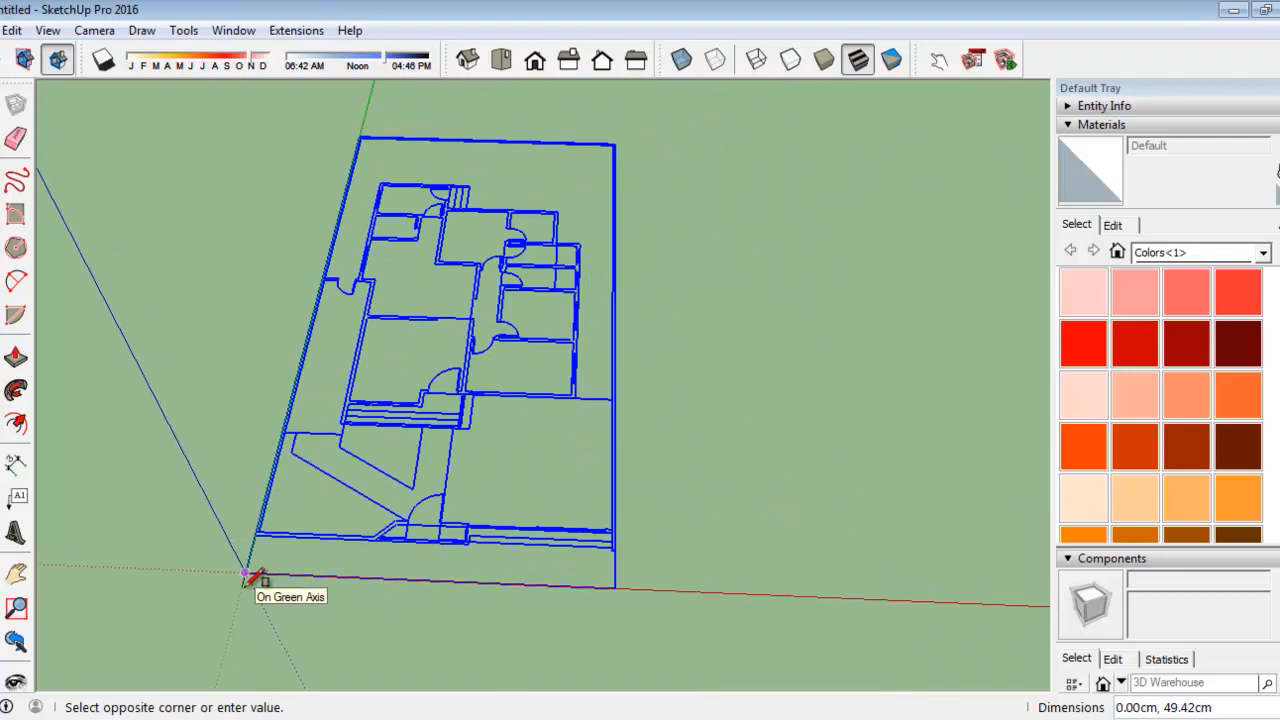
{"action": "scroll", "coordinate": [660, 92], "scroll_direction": "up", "scroll_amount": 4}
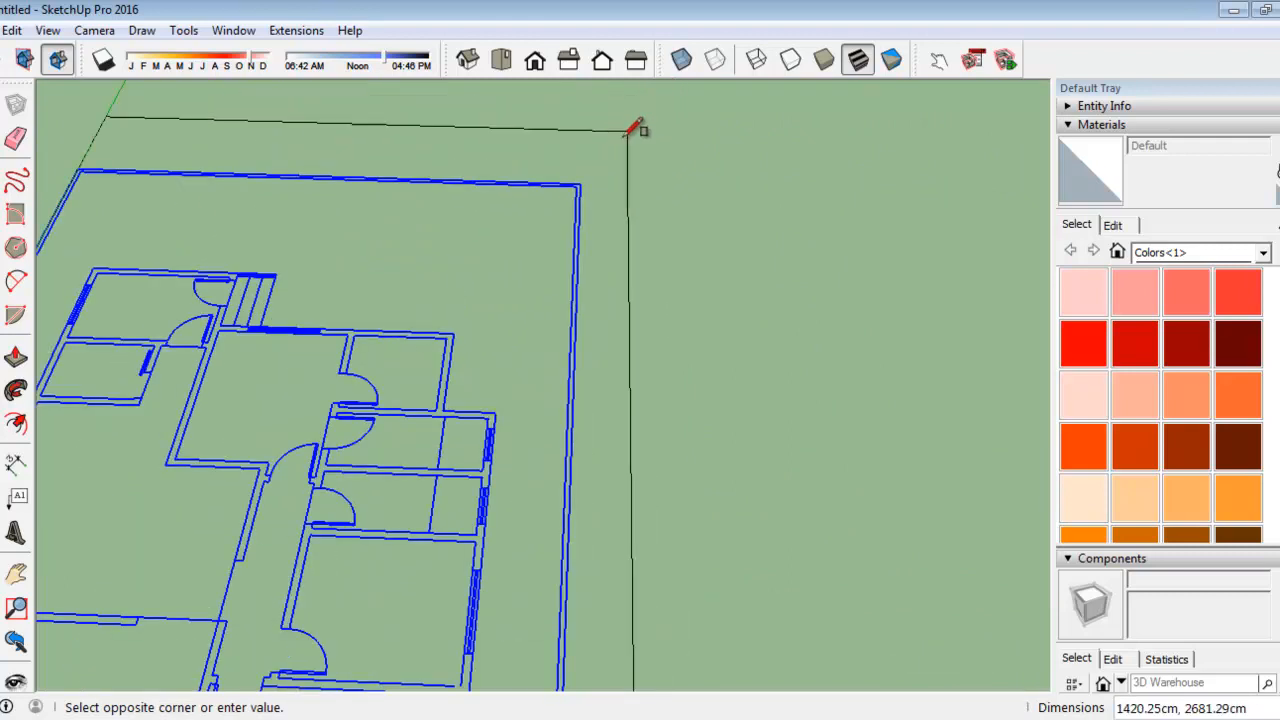
{"action": "scroll", "coordinate": [655, 100], "scroll_direction": "up", "scroll_amount": 2}
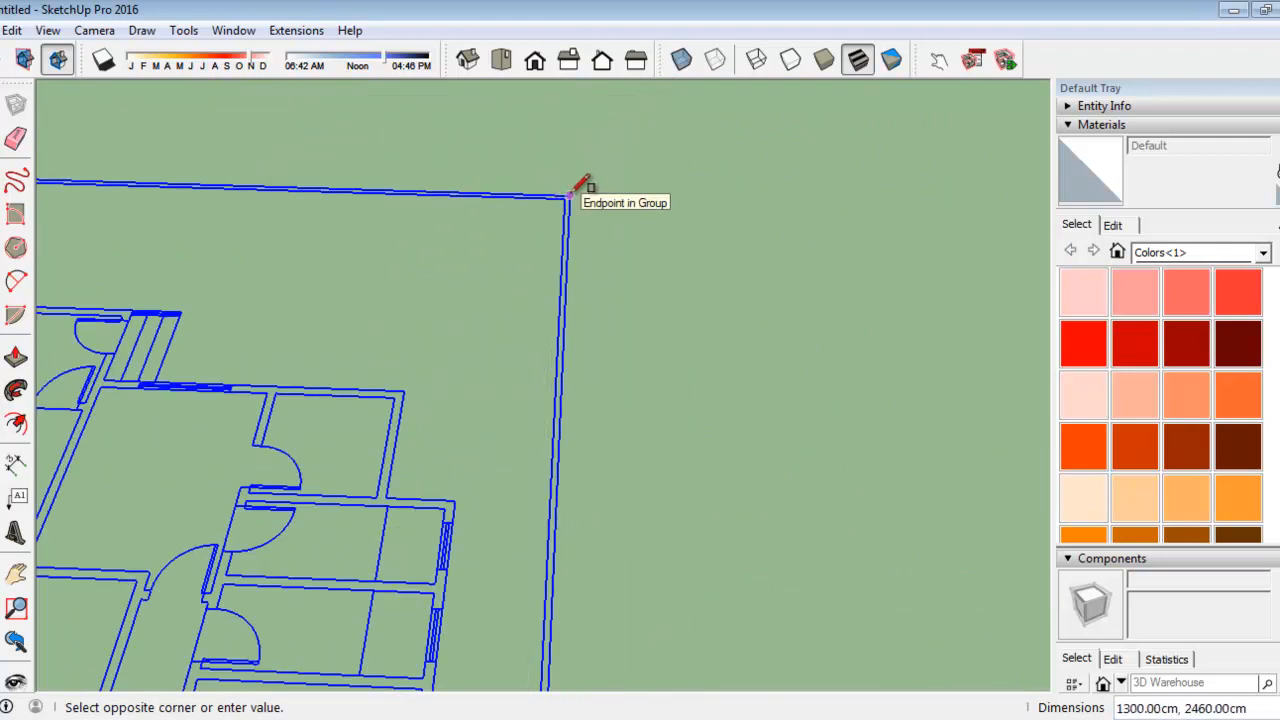
{"action": "left_click", "coordinate": [567, 196]}
{"action": "scroll", "coordinate": [585, 186], "scroll_direction": "down", "scroll_amount": 4}
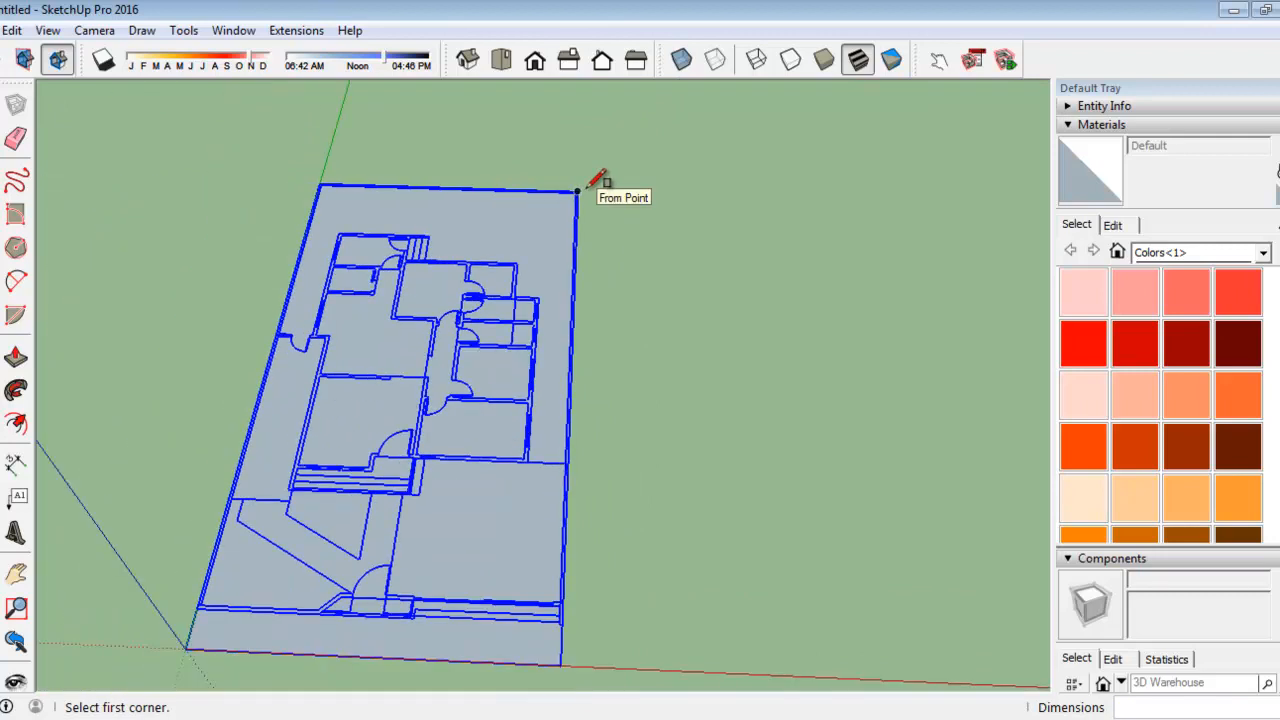
{"action": "left_click", "coordinate": [1, 104]}
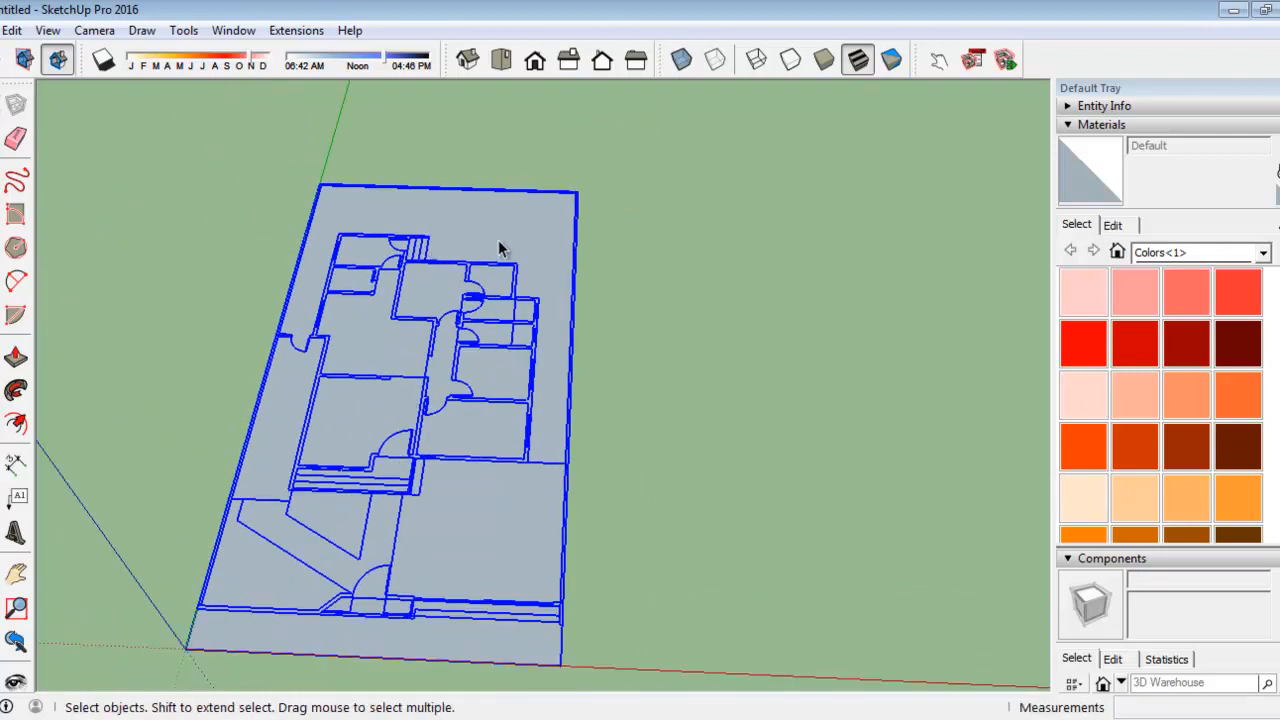
Clear the selection and examine the underside of the lot's ground face
{"action": "left_click", "coordinate": [501, 249]}
{"action": "scroll", "coordinate": [468, 588], "scroll_direction": "up", "scroll_amount": 3}
{"action": "scroll", "coordinate": [643, 403], "scroll_direction": "down", "scroll_amount": 3}
{"action": "scroll", "coordinate": [668, 457], "scroll_direction": "up", "scroll_amount": 3}
{"action": "left_click", "coordinate": [719, 493]}
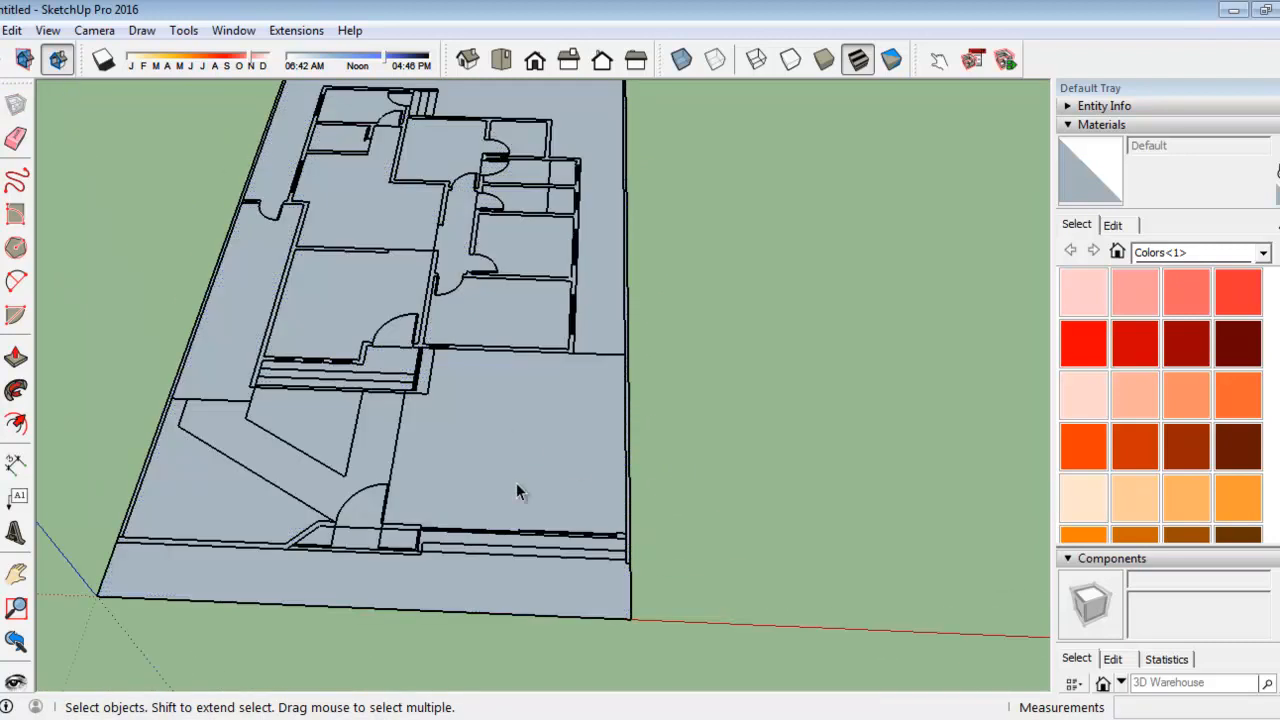
{"action": "middle_click_drag", "start_coordinate": [511, 604], "coordinate": [460, 254]}
{"action": "middle_click_drag", "start_coordinate": [463, 556], "coordinate": [444, 309]}
{"action": "scroll", "coordinate": [494, 523], "scroll_direction": "up", "scroll_amount": 4}
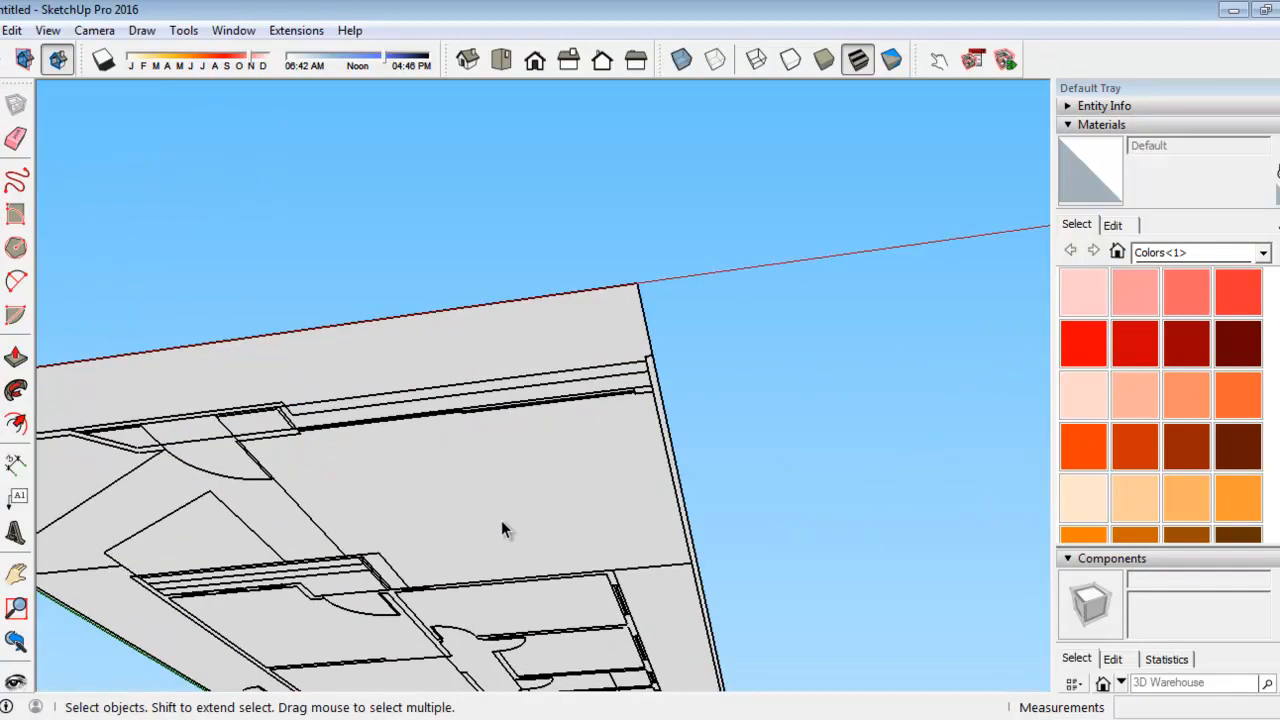
{"action": "scroll", "coordinate": [501, 520], "scroll_direction": "down", "scroll_amount": 3}
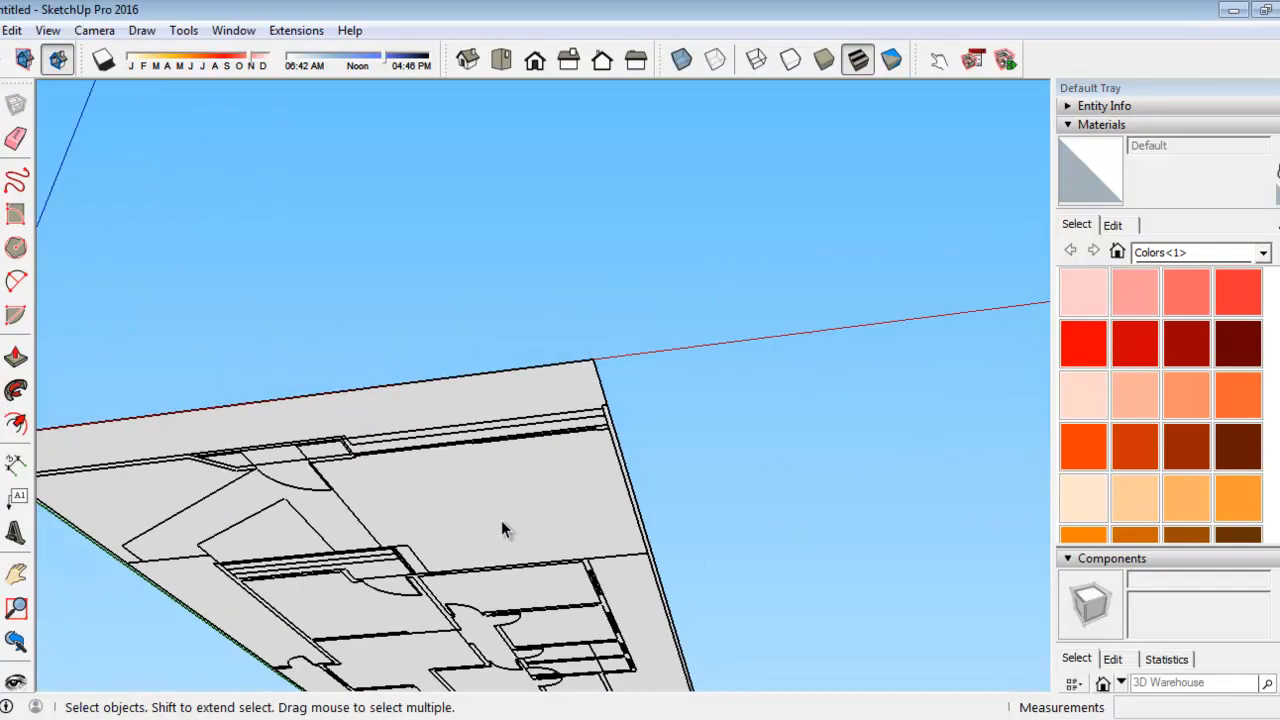
{"action": "middle_click_drag", "start_coordinate": [471, 434], "coordinate": [466, 377]}
{"action": "scroll", "coordinate": [457, 337], "scroll_direction": "up", "scroll_amount": 4}
Examine the upper side of the lot's ground face and compare its colour with the underside
{"action": "middle_click_drag", "start_coordinate": [457, 333], "coordinate": [490, 475]}
{"action": "scroll", "coordinate": [457, 428], "scroll_direction": "down", "scroll_amount": 5}
{"action": "scroll", "coordinate": [490, 475], "scroll_direction": "up", "scroll_amount": 2}
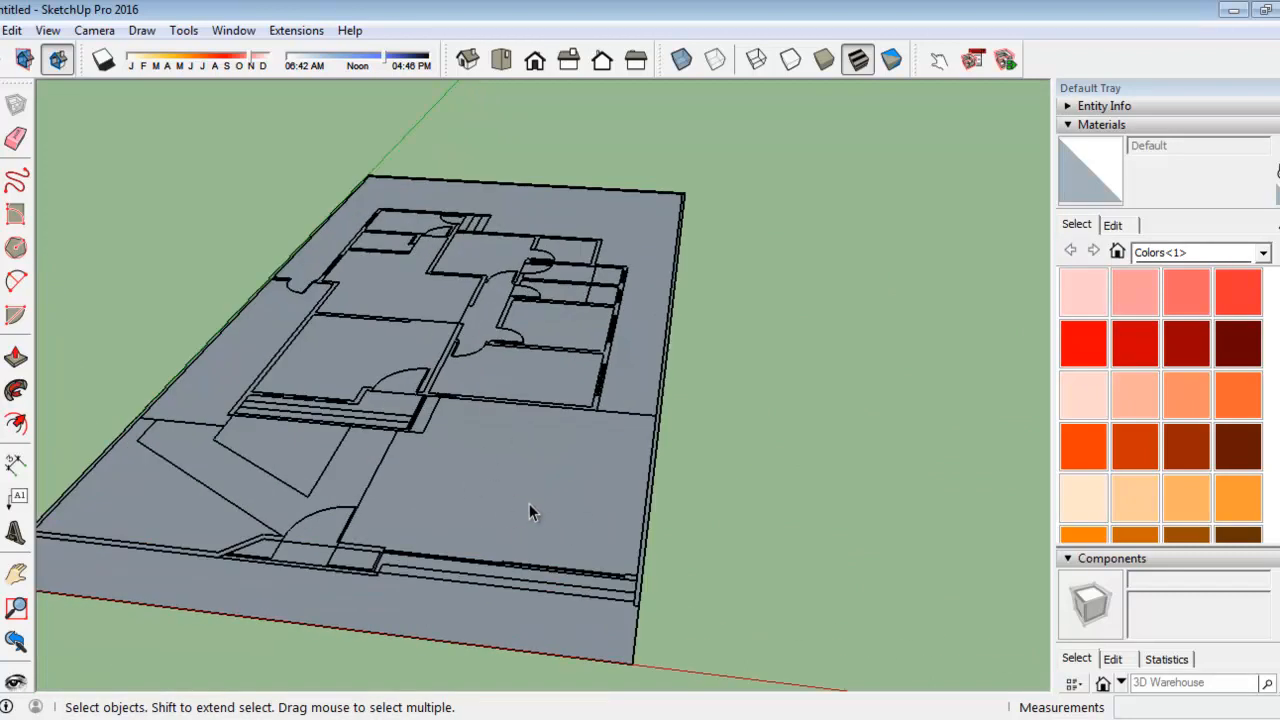
{"action": "scroll", "coordinate": [501, 515], "scroll_direction": "up", "scroll_amount": 2}
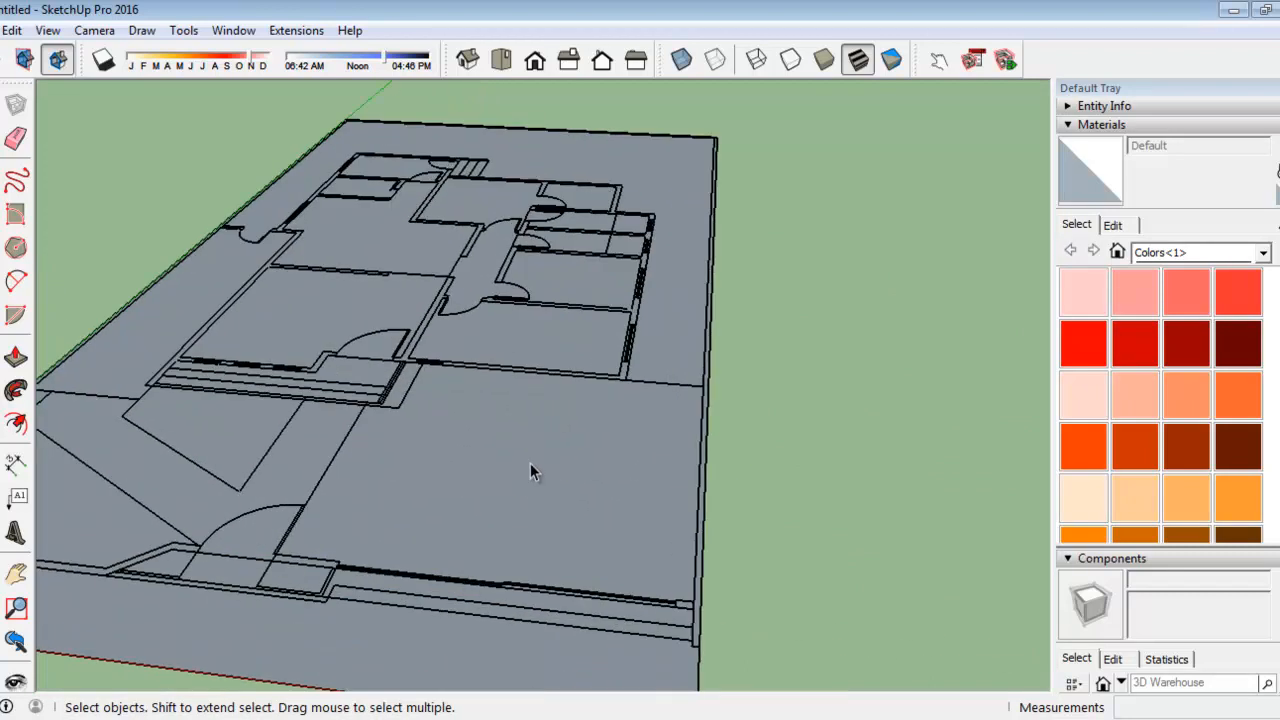
{"action": "middle_click_drag", "start_coordinate": [531, 471], "coordinate": [563, 619]}
{"action": "scroll", "coordinate": [532, 437], "scroll_direction": "down", "scroll_amount": 2}
{"action": "scroll", "coordinate": [556, 600], "scroll_direction": "up", "scroll_amount": 2}
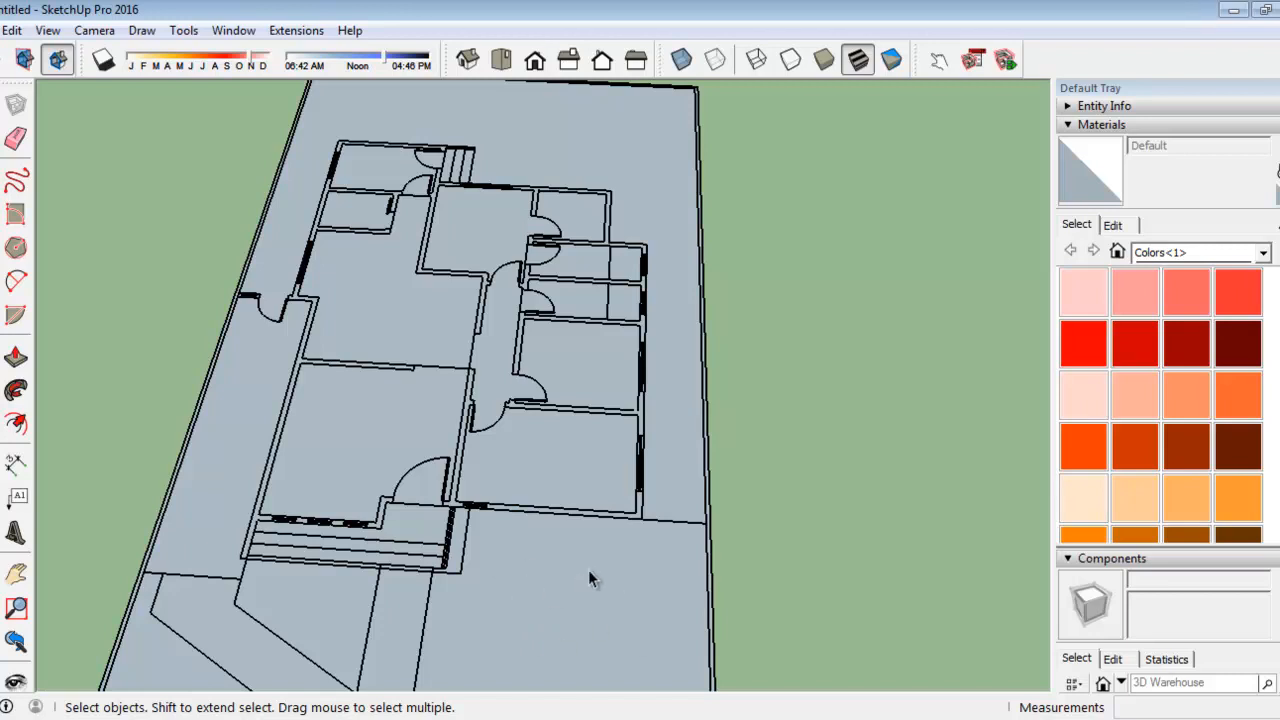
{"action": "scroll", "coordinate": [588, 569], "scroll_direction": "down", "scroll_amount": 5}
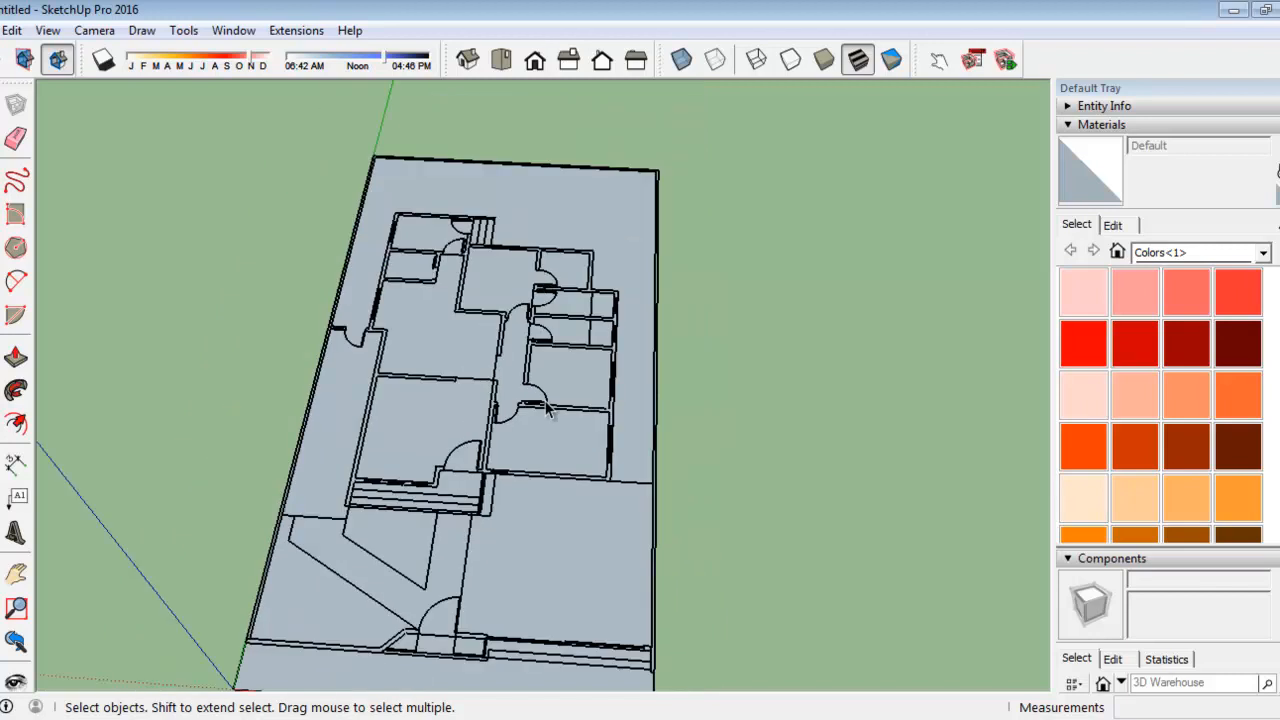
{"action": "scroll", "coordinate": [551, 588], "scroll_direction": "up", "scroll_amount": 2}
{"action": "scroll", "coordinate": [551, 588], "scroll_direction": "up", "scroll_amount": 3}
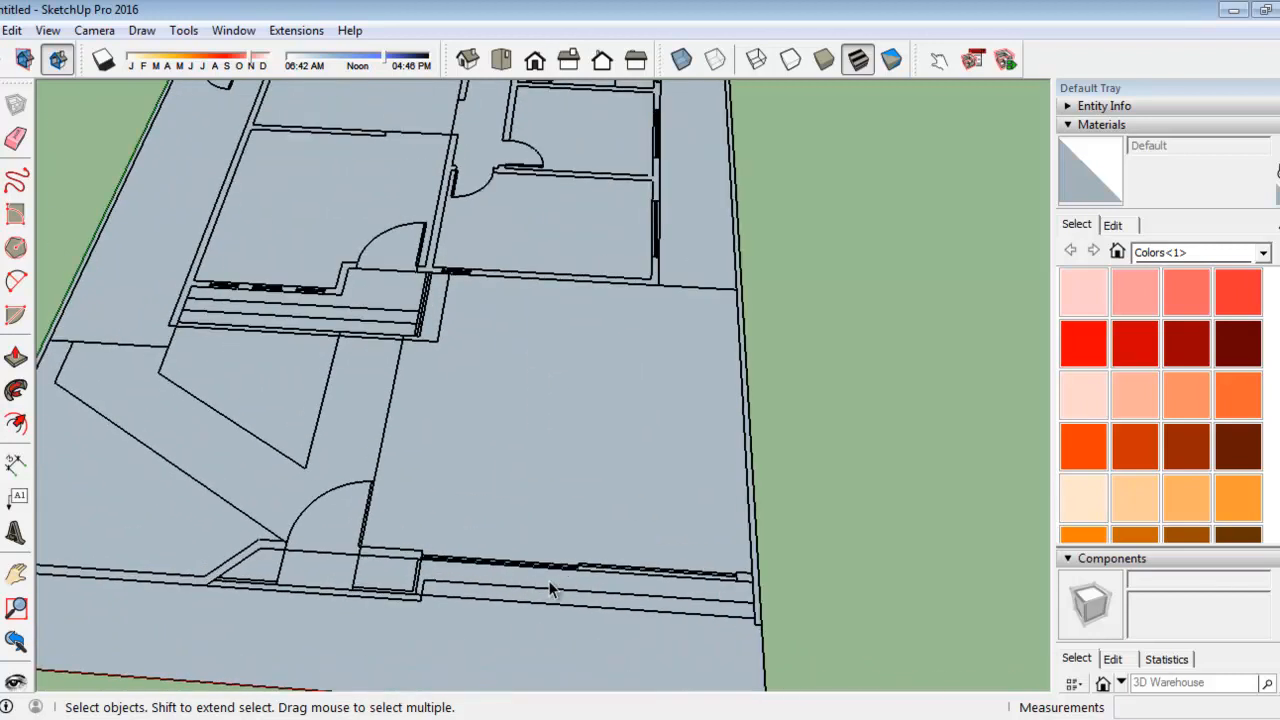
Reverse the lot's ground face so its front side points upward, and clear the selection
{"action": "middle_click_drag", "start_coordinate": [543, 600], "coordinate": [564, 398]}
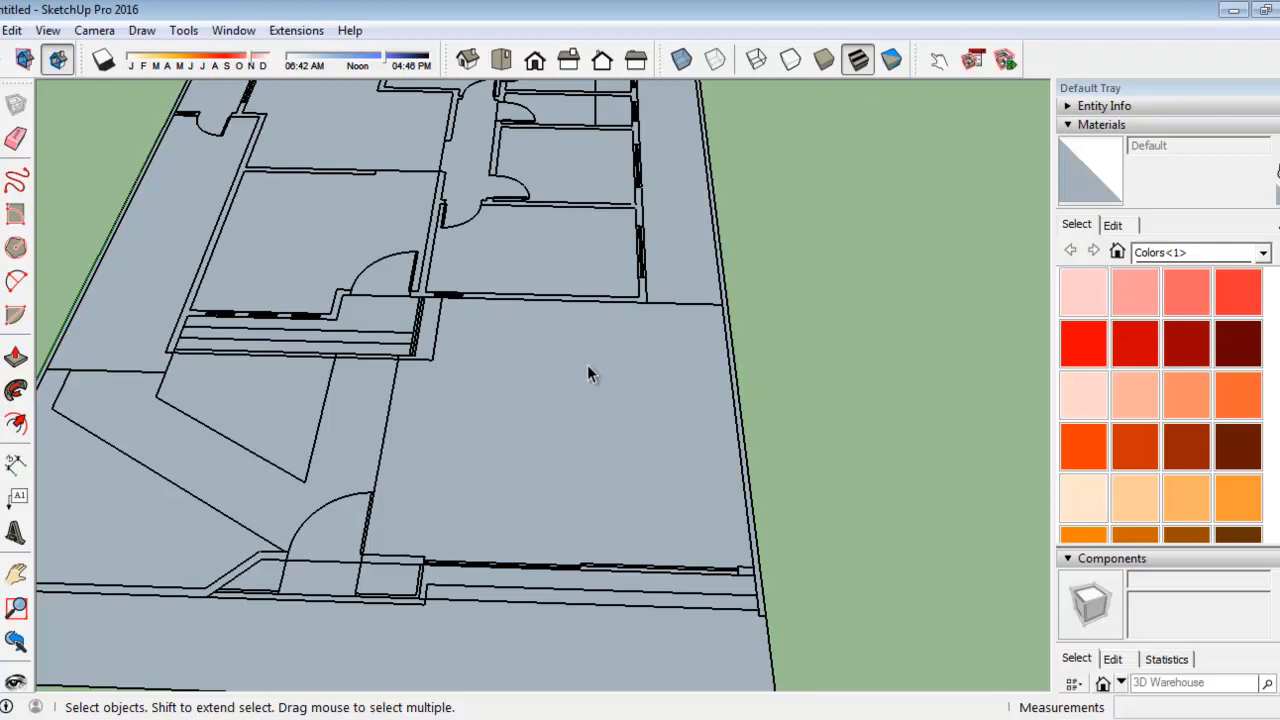
{"action": "triple_click", "coordinate": [590, 400]}
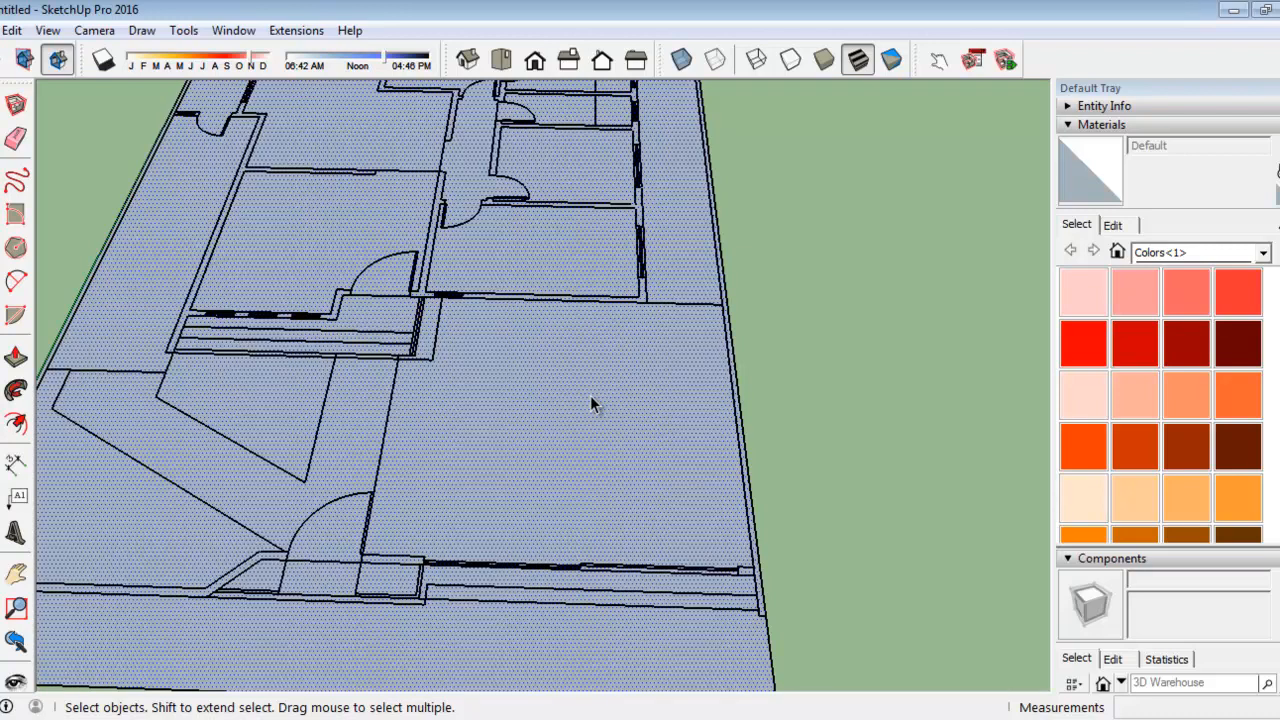
{"action": "right_click", "coordinate": [591, 403]}
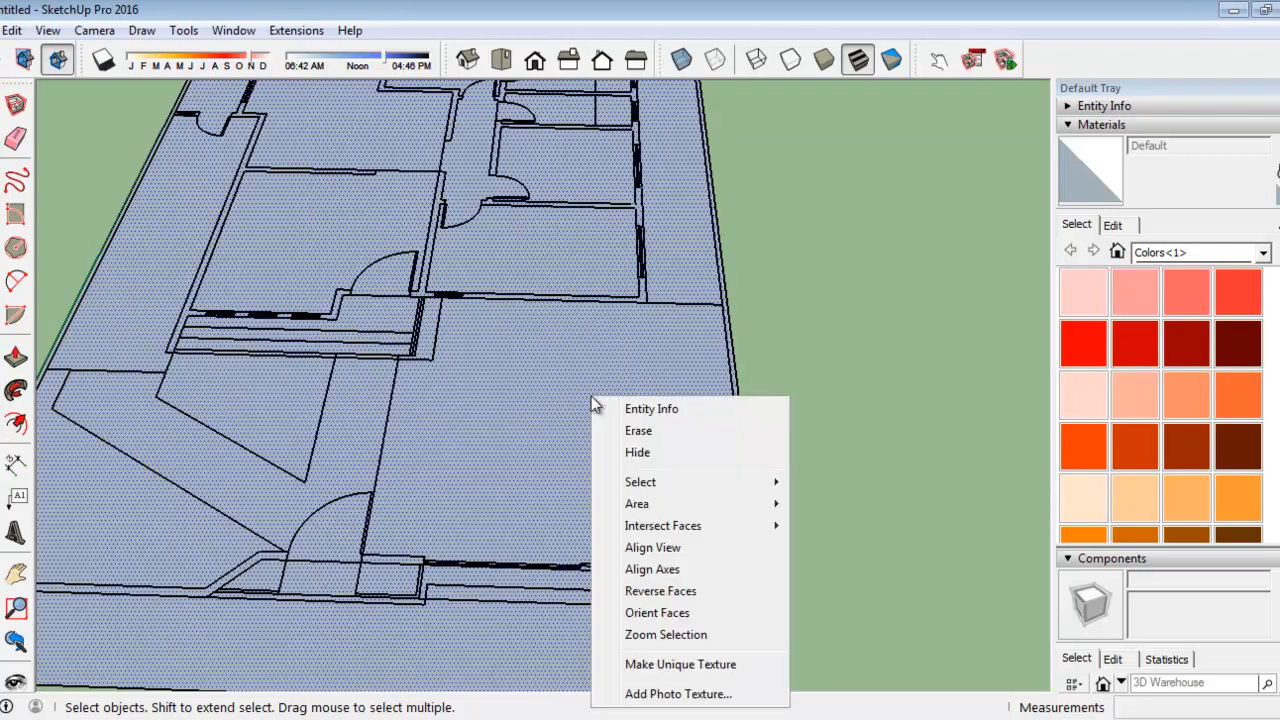
{"action": "left_click", "coordinate": [662, 591]}
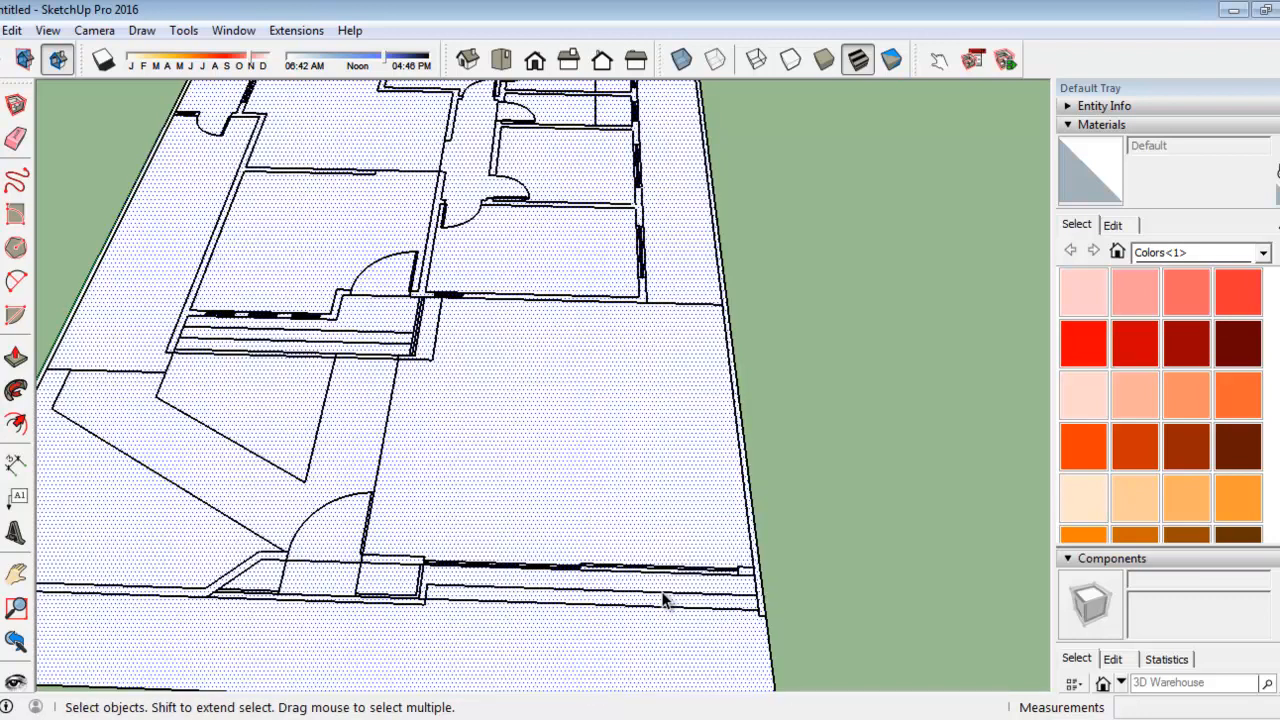
{"action": "left_click", "coordinate": [880, 363]}
{"action": "scroll", "coordinate": [658, 222], "scroll_direction": "down", "scroll_amount": 3}
{"action": "scroll", "coordinate": [650, 280], "scroll_direction": "up", "scroll_amount": 2}
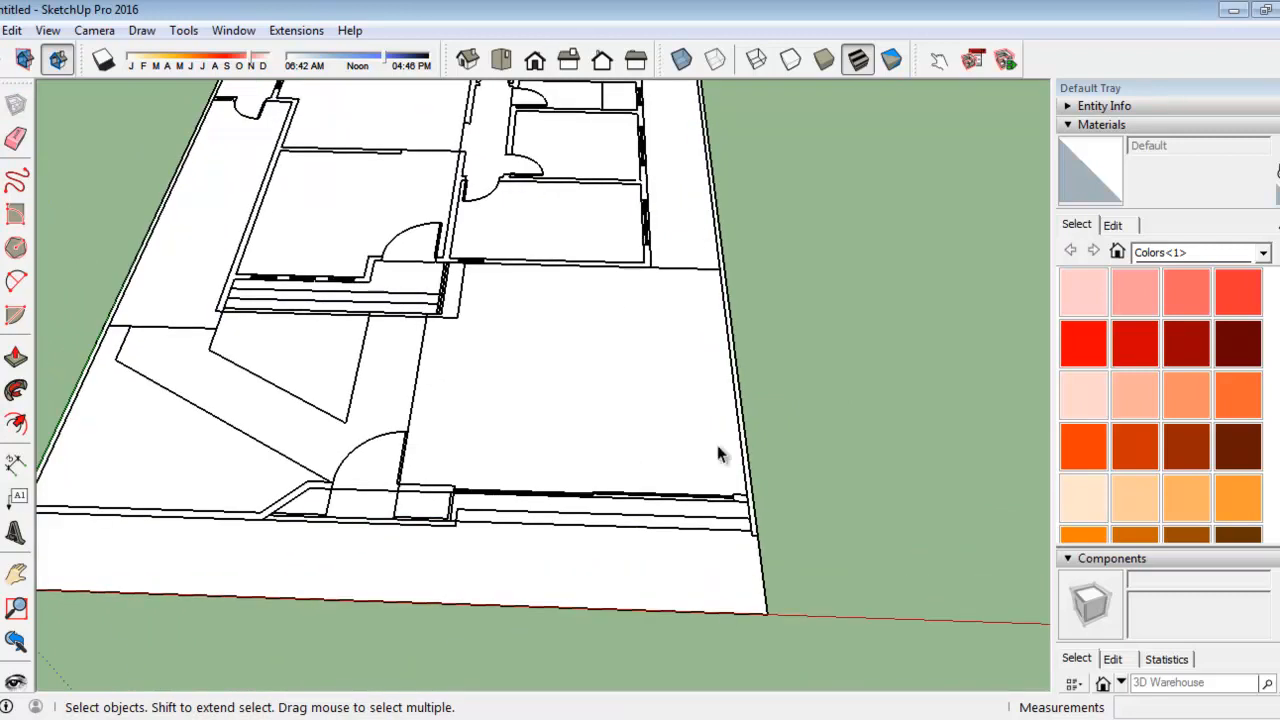
{"action": "scroll", "coordinate": [738, 581], "scroll_direction": "down", "scroll_amount": 3}
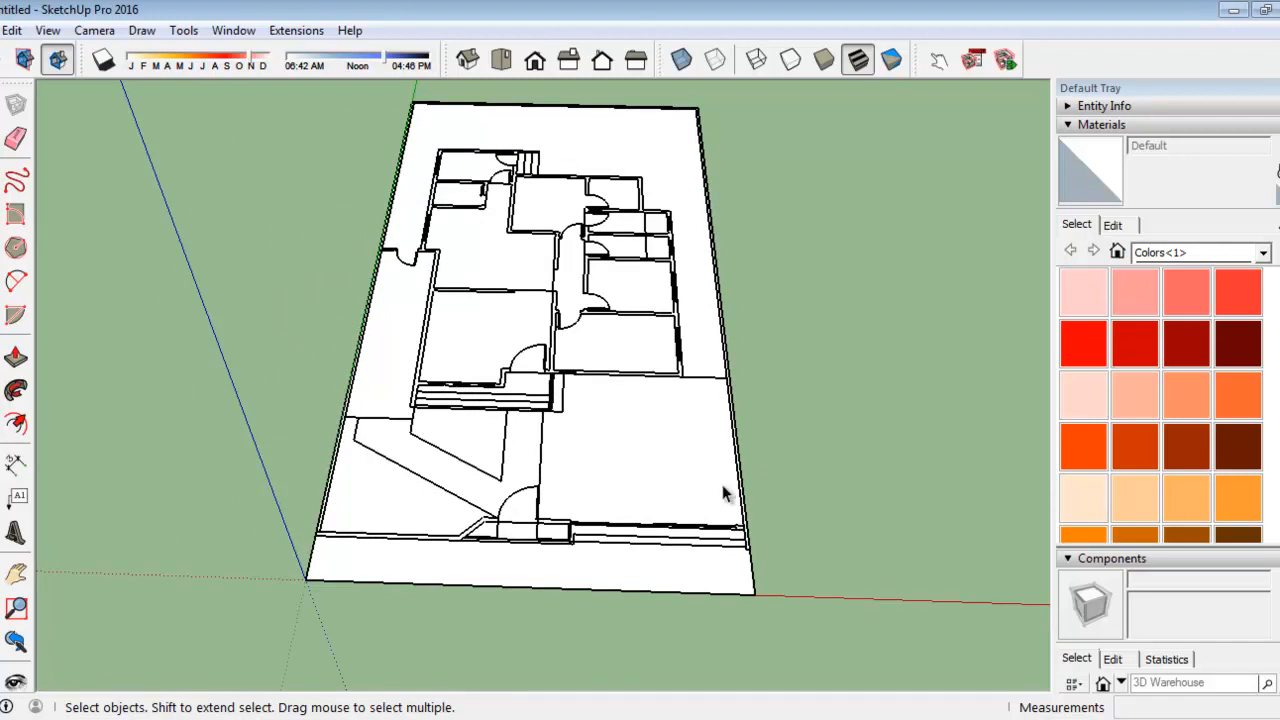
Select the reversed ground face beneath the plan group
{"action": "scroll", "coordinate": [715, 468], "scroll_direction": "up", "scroll_amount": 2}
{"action": "left_click", "coordinate": [580, 432]}
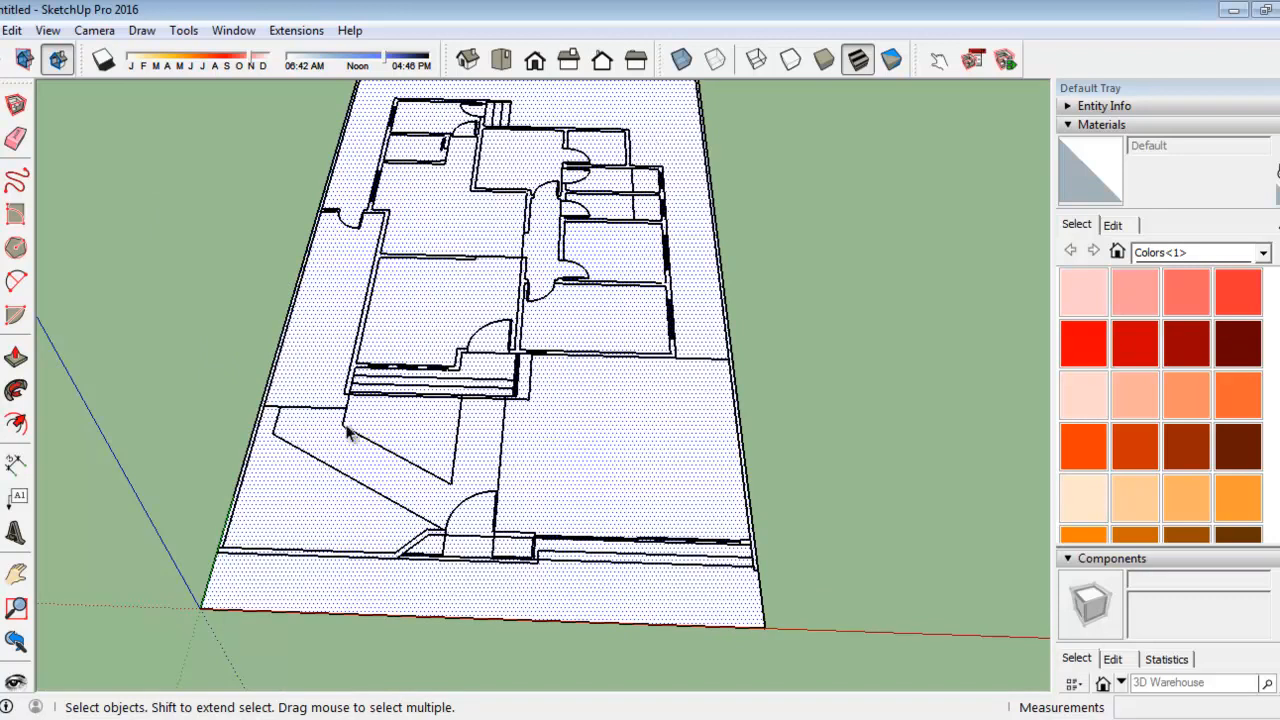
{"action": "scroll", "coordinate": [348, 430], "scroll_direction": "up", "scroll_amount": 2}
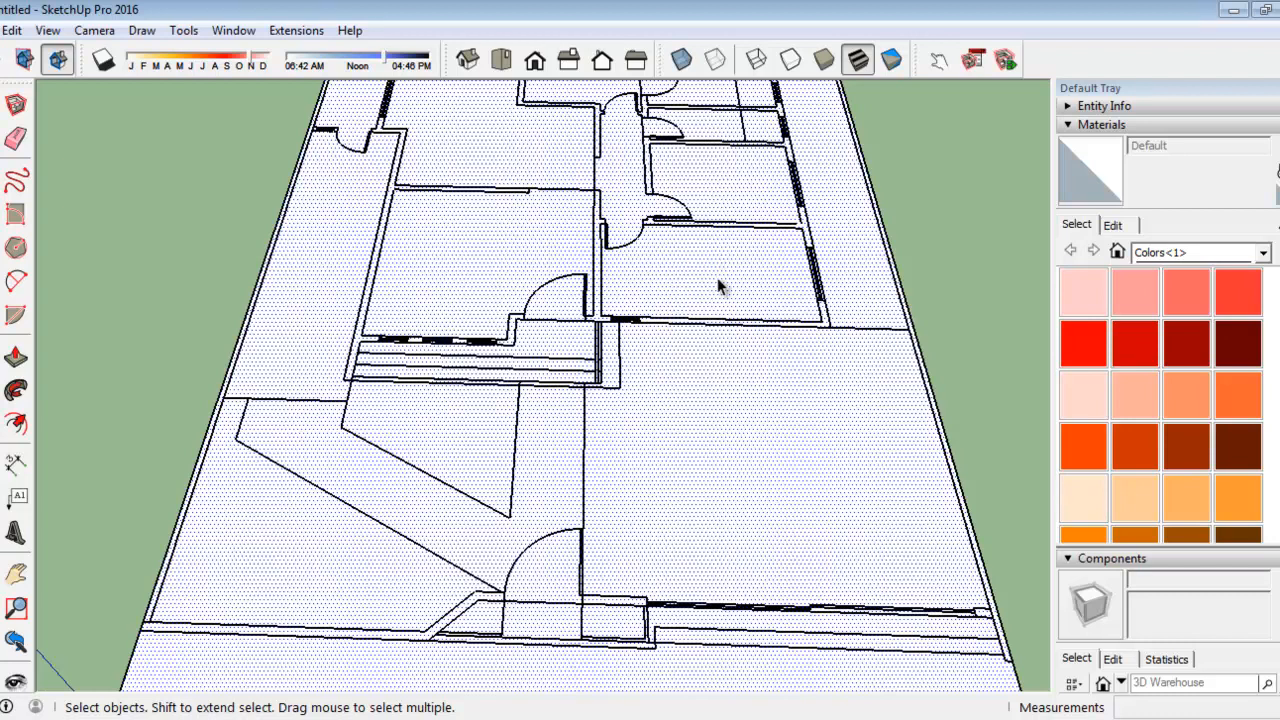
{"action": "scroll", "coordinate": [461, 291], "scroll_direction": "down", "scroll_amount": 4}
{"action": "scroll", "coordinate": [621, 428], "scroll_direction": "up", "scroll_amount": 2}
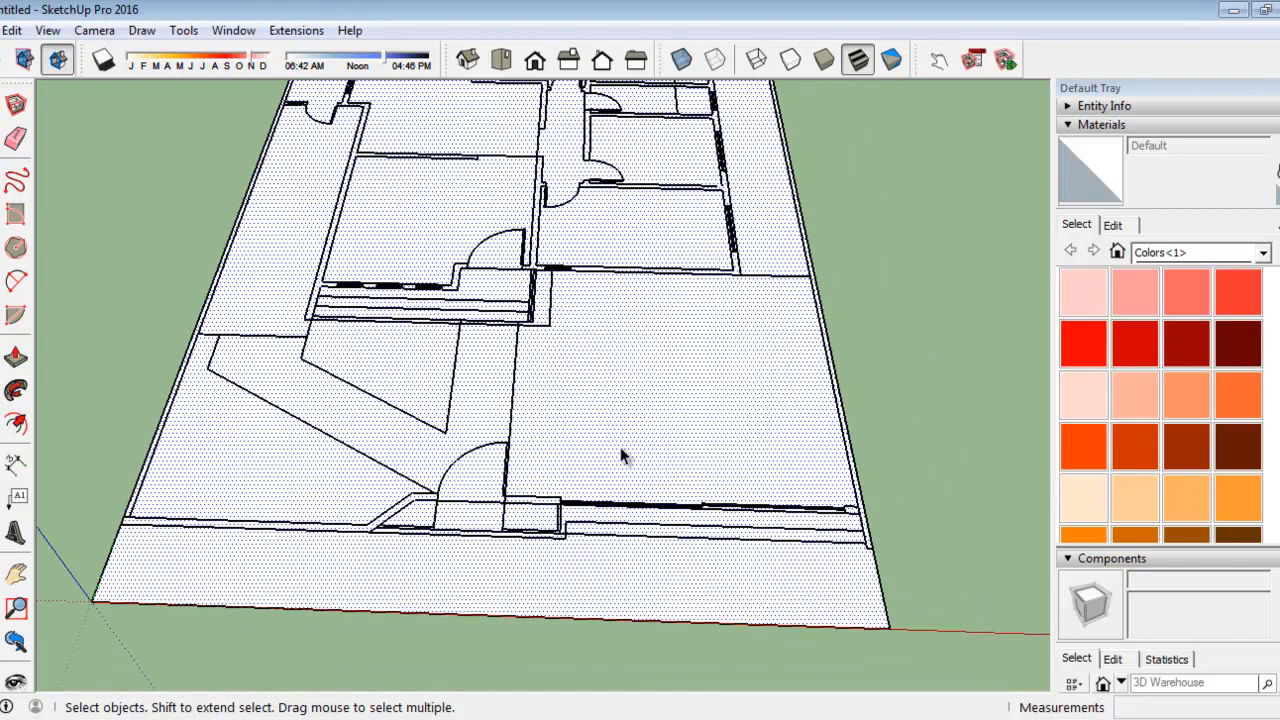
Select the entire floor plan together with the ground face and intersect the faces with the model
{"action": "scroll", "coordinate": [620, 451], "scroll_direction": "down", "scroll_amount": 5}
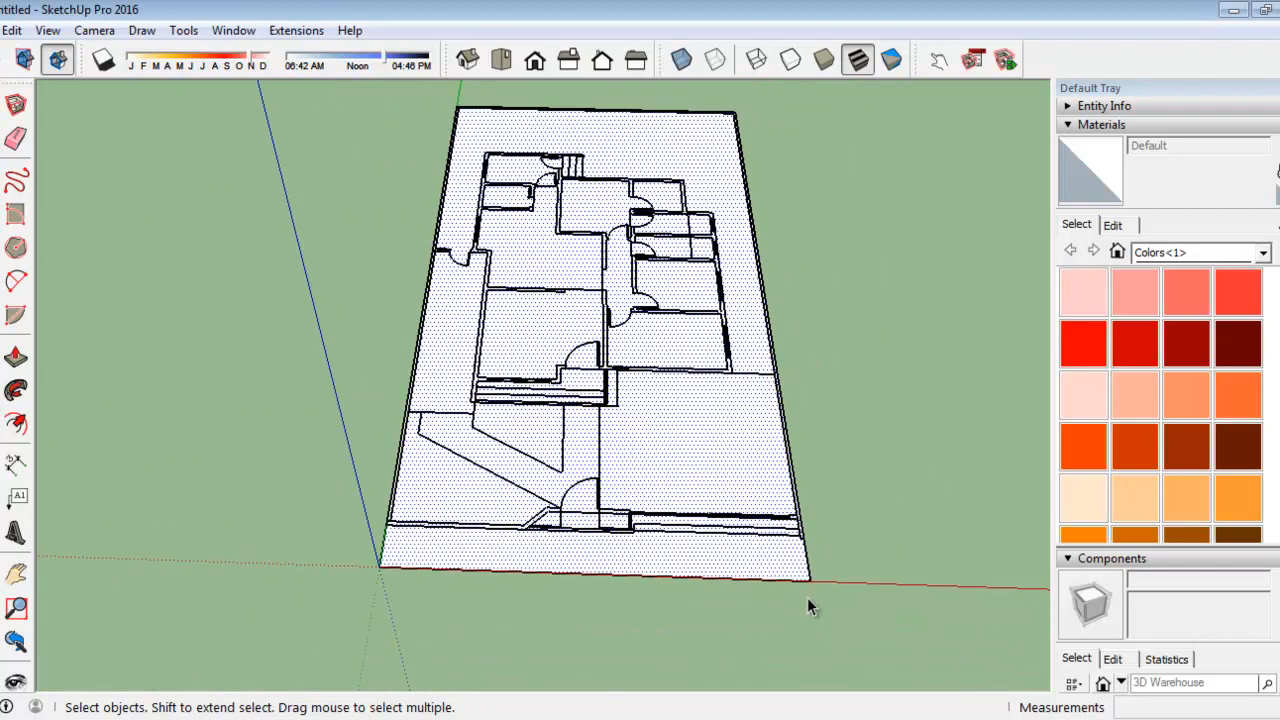
{"action": "left_click_drag", "start_coordinate": [911, 643], "coordinate": [430, 163]}
{"action": "scroll", "coordinate": [759, 545], "scroll_direction": "up", "scroll_amount": 2}
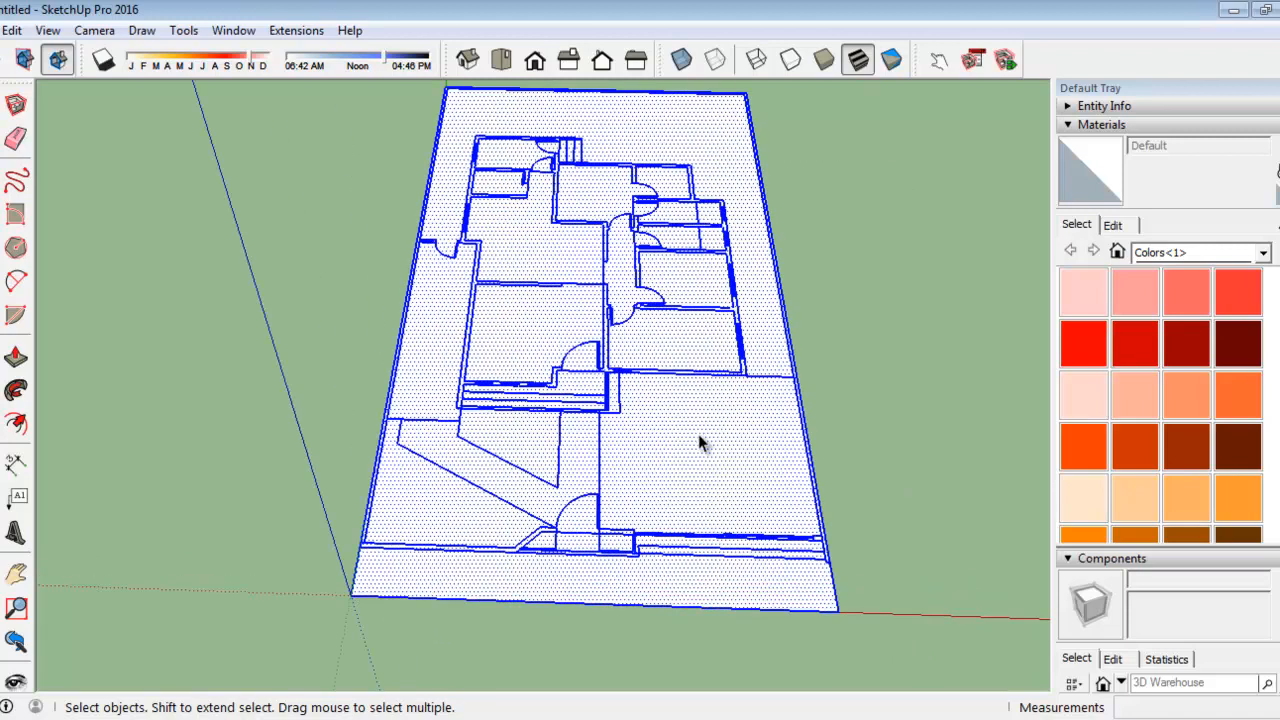
{"action": "right_click", "coordinate": [700, 443]}
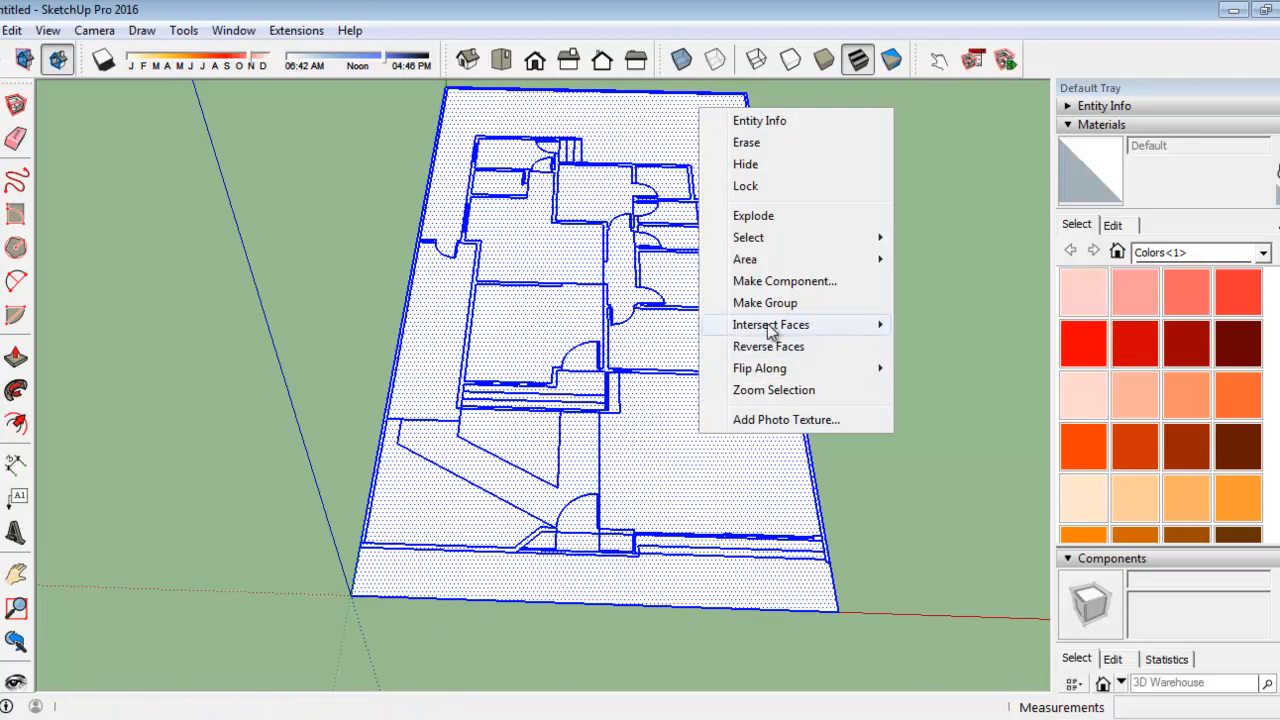
{"action": "mouse_move", "coordinate": [778, 330]}
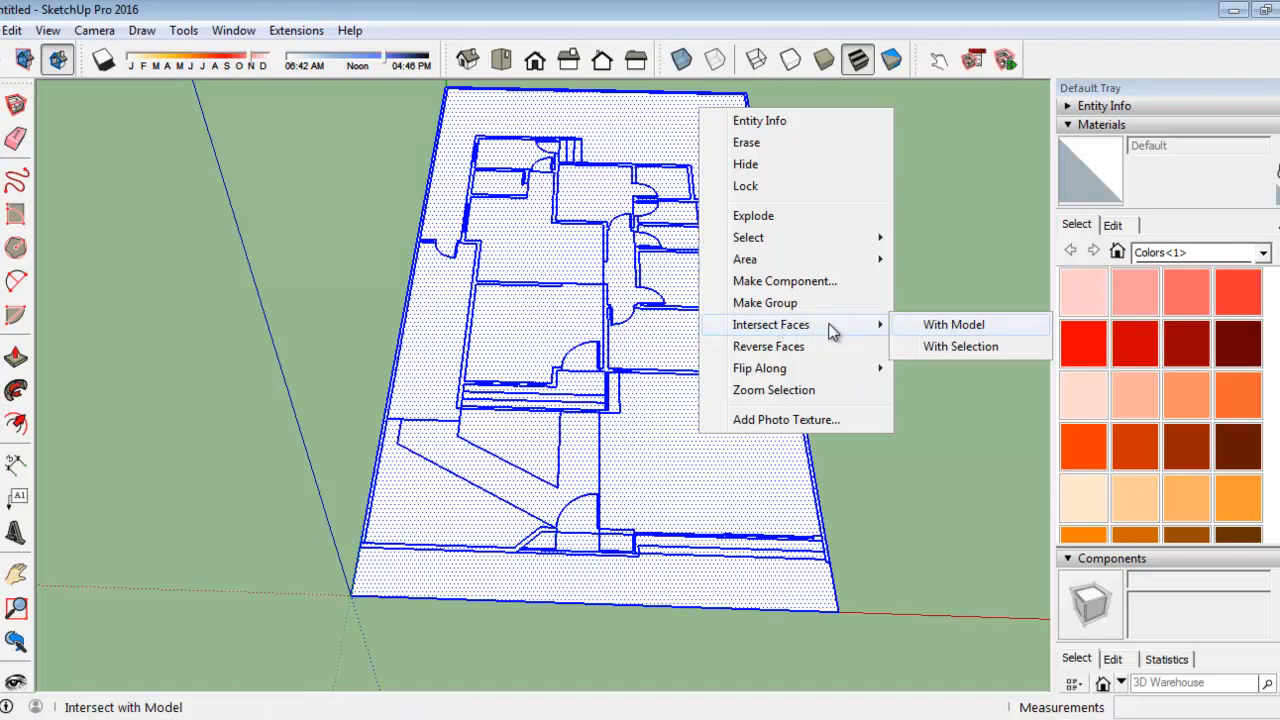
{"action": "left_click", "coordinate": [955, 326]}
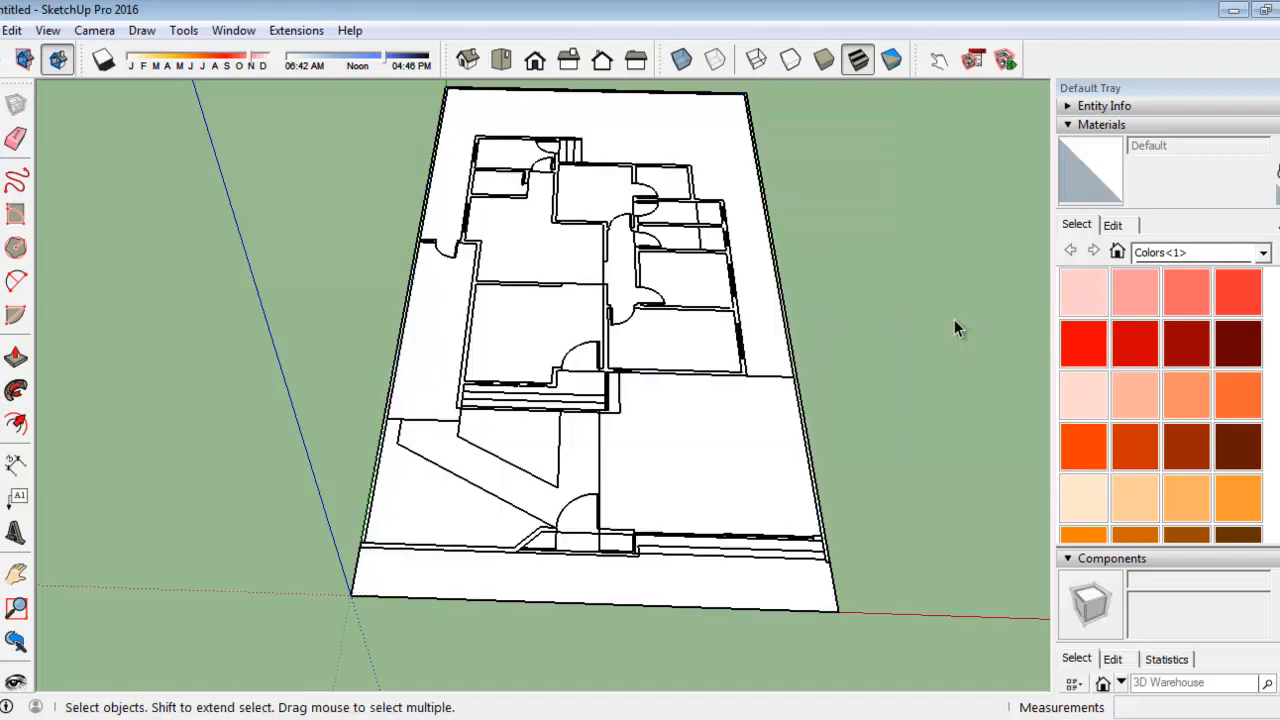
Select the front yard, sidewalk, garden, side passage and house faces one at a time to check how the ground was divided
{"action": "left_click", "coordinate": [724, 482]}
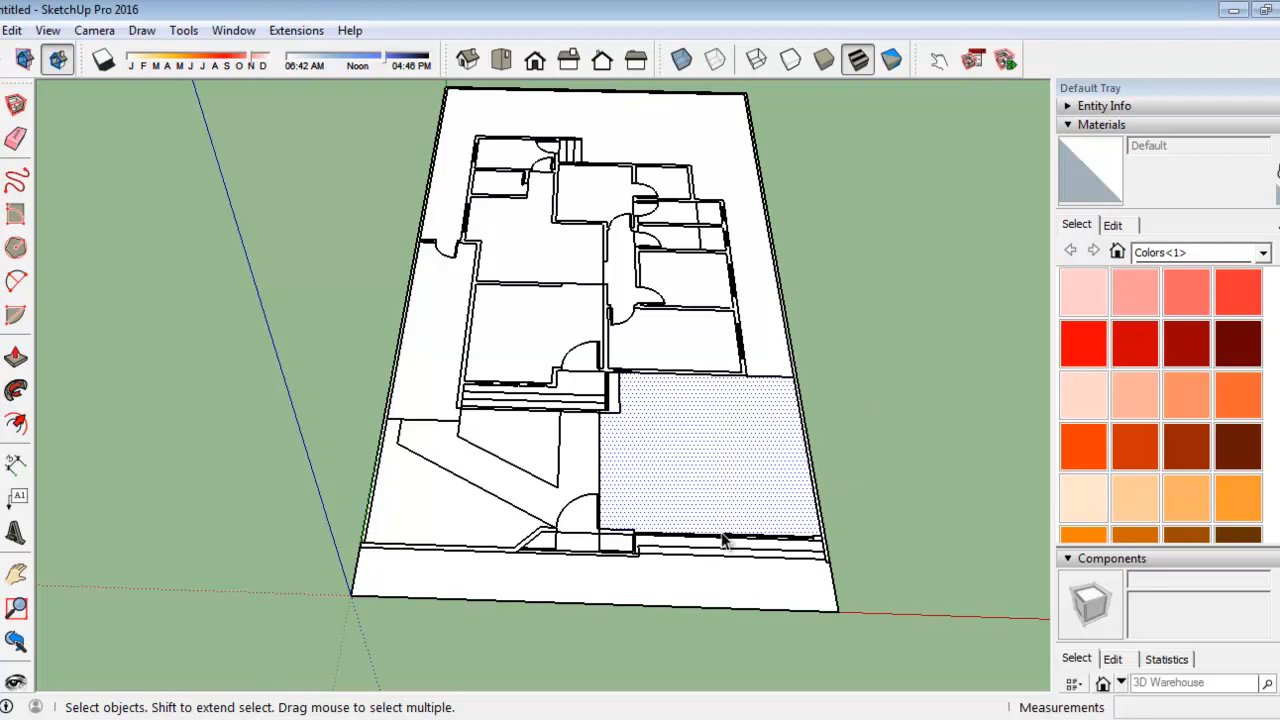
{"action": "scroll", "coordinate": [718, 575], "scroll_direction": "up", "scroll_amount": 2}
{"action": "left_click", "coordinate": [705, 588]}
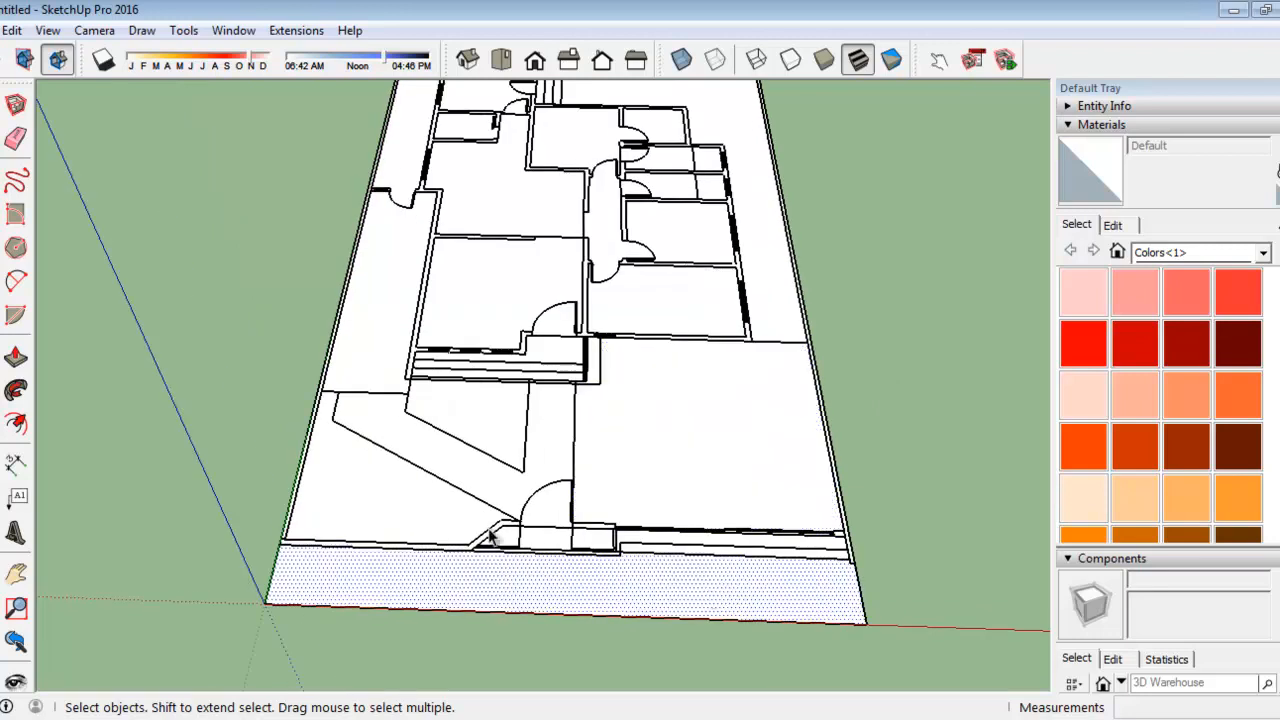
{"action": "left_click", "coordinate": [399, 505]}
{"action": "left_click", "coordinate": [365, 324]}
{"action": "left_click", "coordinate": [527, 277]}
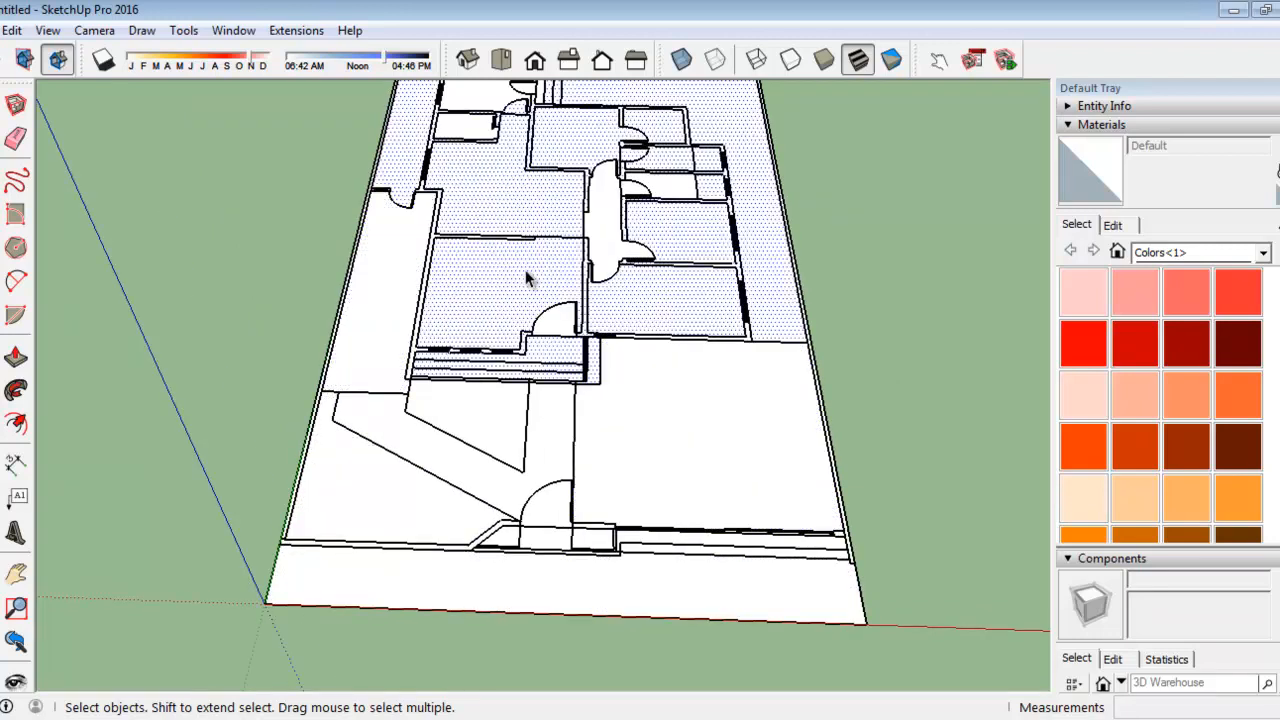
{"action": "scroll", "coordinate": [707, 225], "scroll_direction": "up", "scroll_amount": 5}
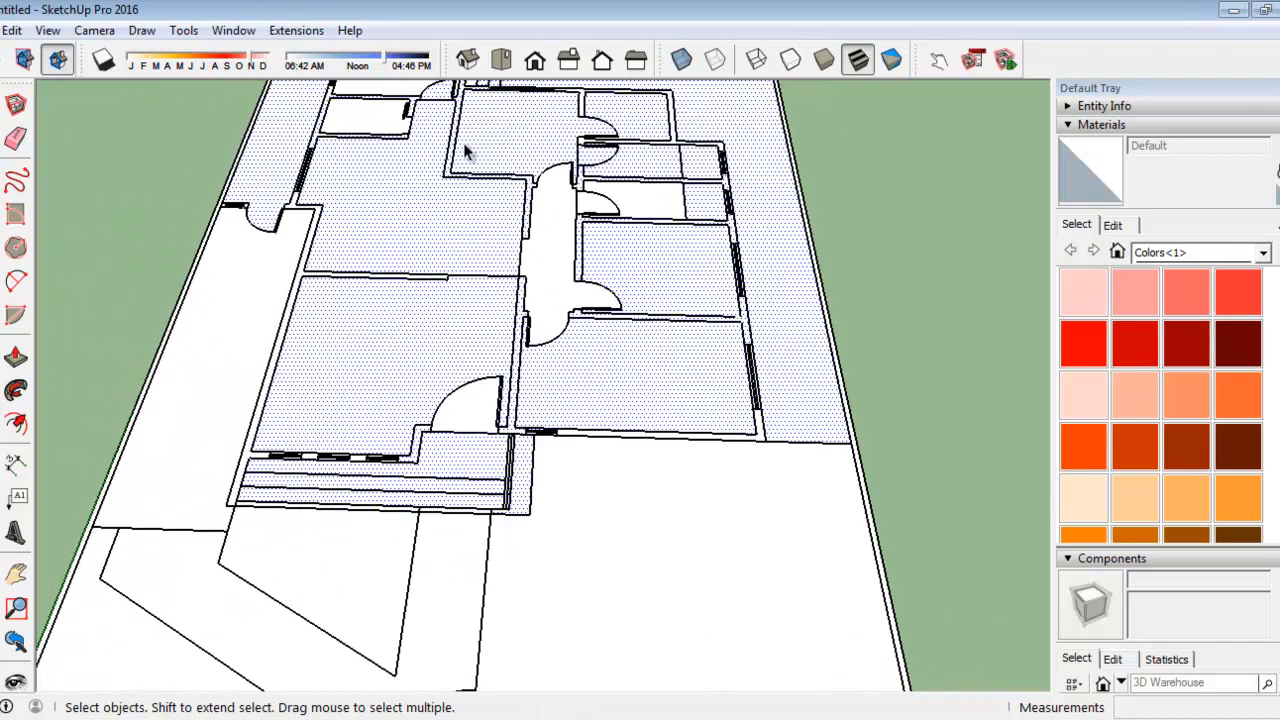
{"action": "scroll", "coordinate": [498, 447], "scroll_direction": "down", "scroll_amount": 1}
{"action": "scroll", "coordinate": [498, 447], "scroll_direction": "down", "scroll_amount": 1}
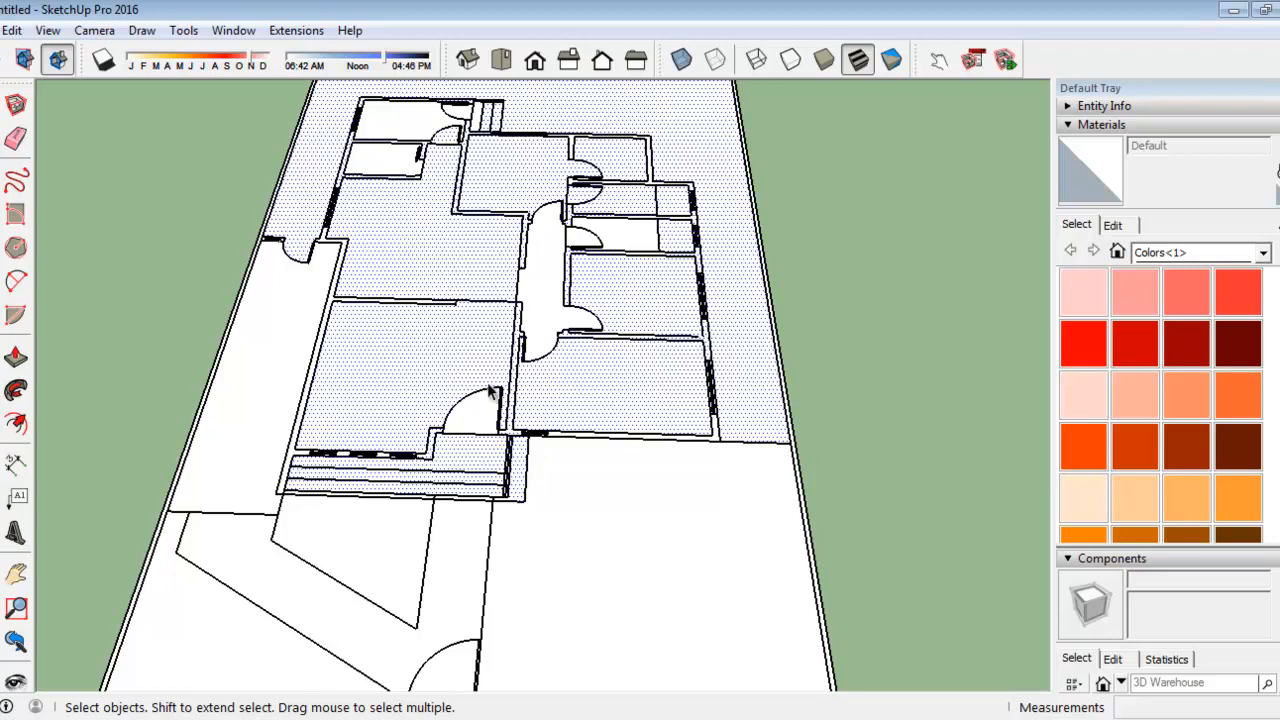
{"action": "scroll", "coordinate": [490, 392], "scroll_direction": "up", "scroll_amount": 3}
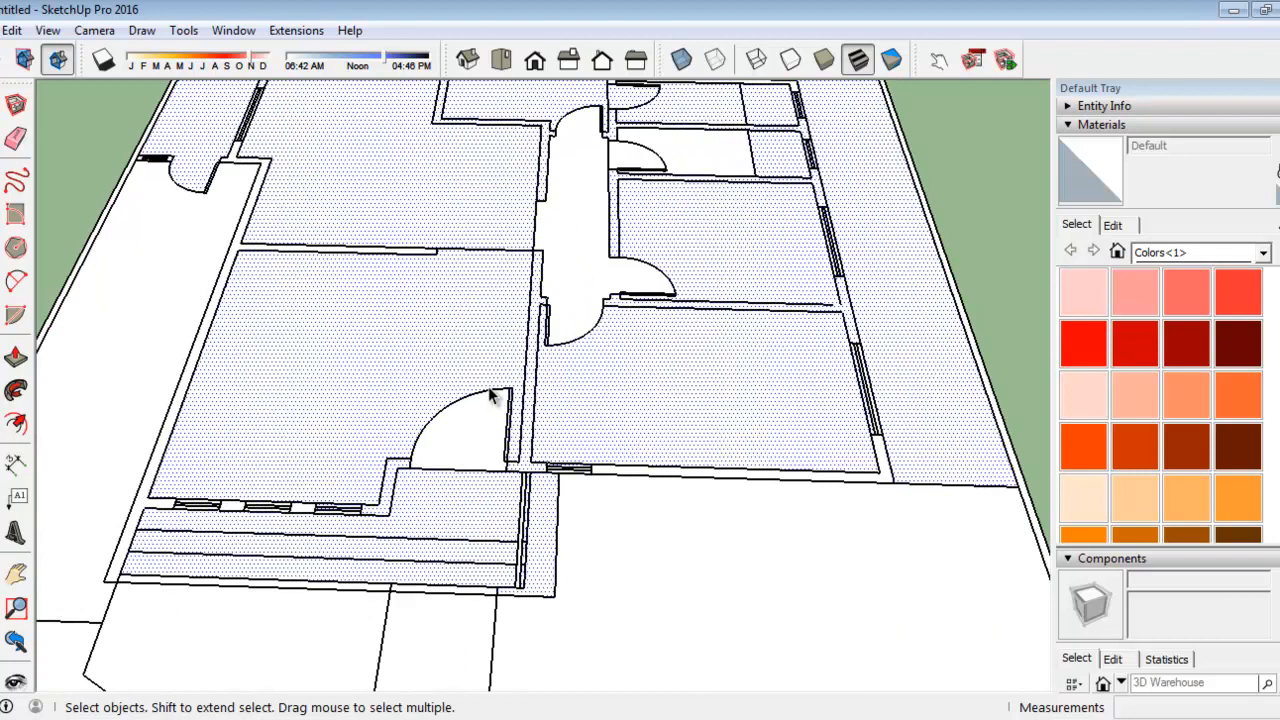
{"action": "scroll", "coordinate": [490, 393], "scroll_direction": "down", "scroll_amount": 2}
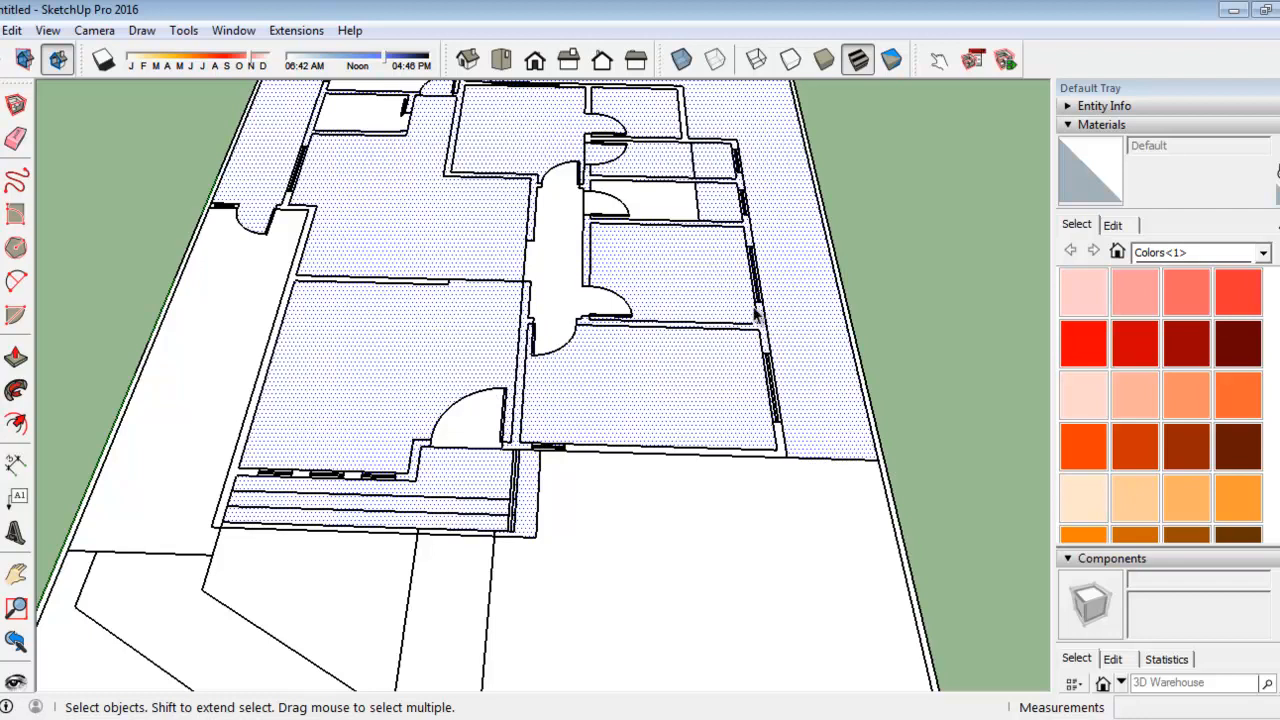
Draw a line closing the wall corner gap where the partition between the two front bedrooms meets the outer wall
{"action": "scroll", "coordinate": [790, 330], "scroll_direction": "up", "scroll_amount": 6}
{"action": "scroll", "coordinate": [726, 340], "scroll_direction": "up", "scroll_amount": 2}
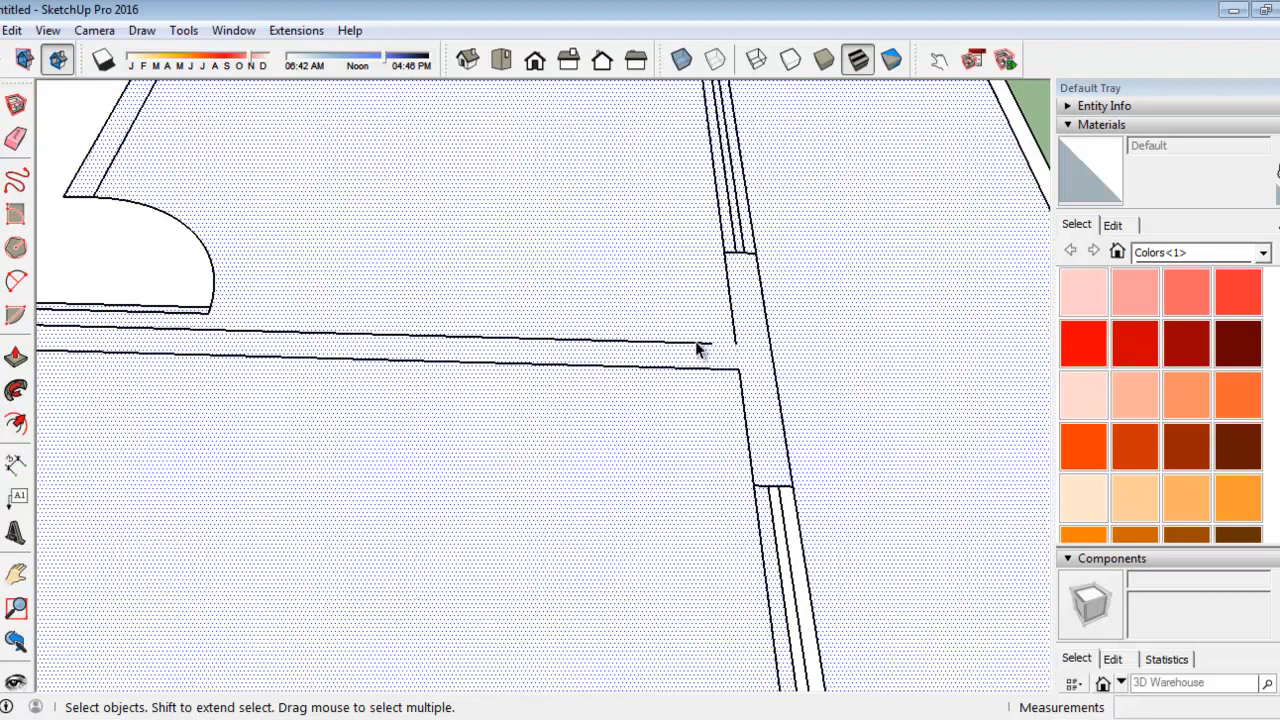
{"action": "key", "text": "l"}
{"action": "scroll", "coordinate": [594, 336], "scroll_direction": "up", "scroll_amount": 3}
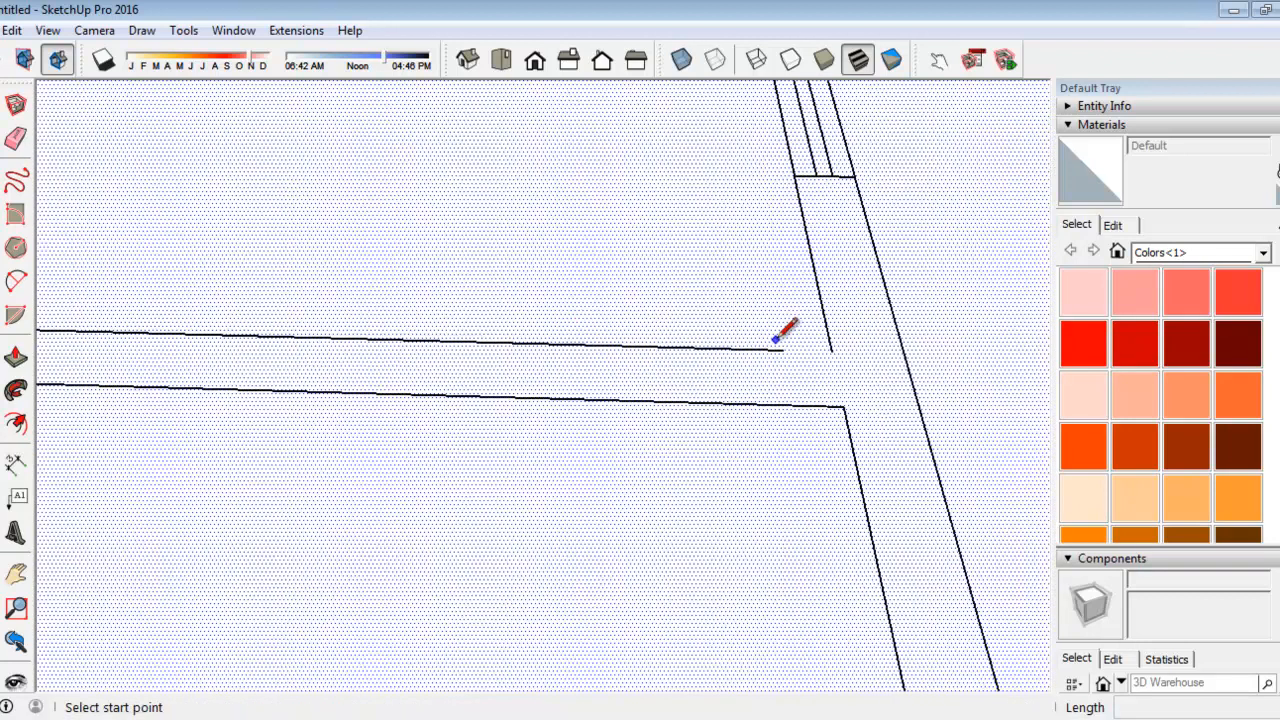
{"action": "left_click", "coordinate": [782, 350]}
{"action": "scroll", "coordinate": [894, 394], "scroll_direction": "down", "scroll_amount": 4}
{"action": "left_click", "coordinate": [1, 104]}
{"action": "scroll", "coordinate": [712, 268], "scroll_direction": "down", "scroll_amount": 5}
Draw a line along the inner side of the large front room's window wall, from its outer corner to the porch recess corner
{"action": "scroll", "coordinate": [270, 405], "scroll_direction": "up", "scroll_amount": 2}
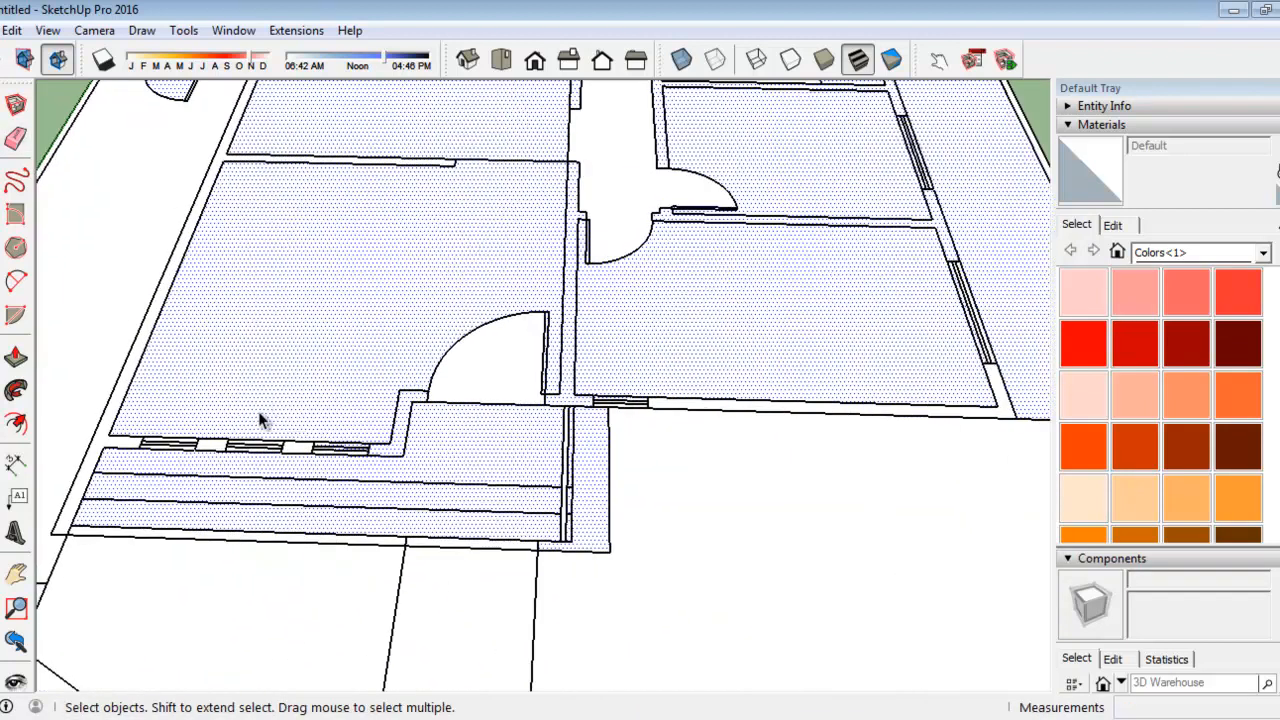
{"action": "scroll", "coordinate": [420, 360], "scroll_direction": "down", "scroll_amount": 3}
{"action": "middle_click_drag", "start_coordinate": [549, 440], "coordinate": [541, 231]}
{"action": "scroll", "coordinate": [259, 476], "scroll_direction": "up", "scroll_amount": 4}
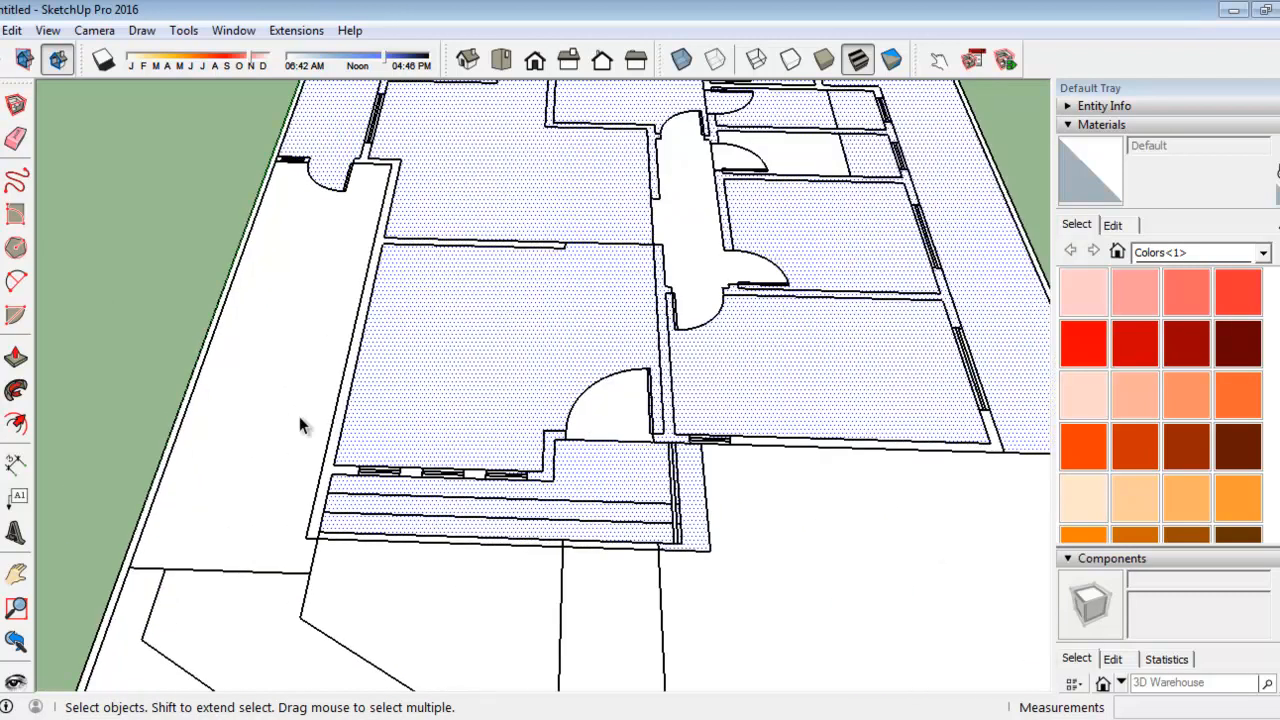
{"action": "left_click", "coordinate": [1, 181]}
{"action": "scroll", "coordinate": [268, 400], "scroll_direction": "up", "scroll_amount": 3}
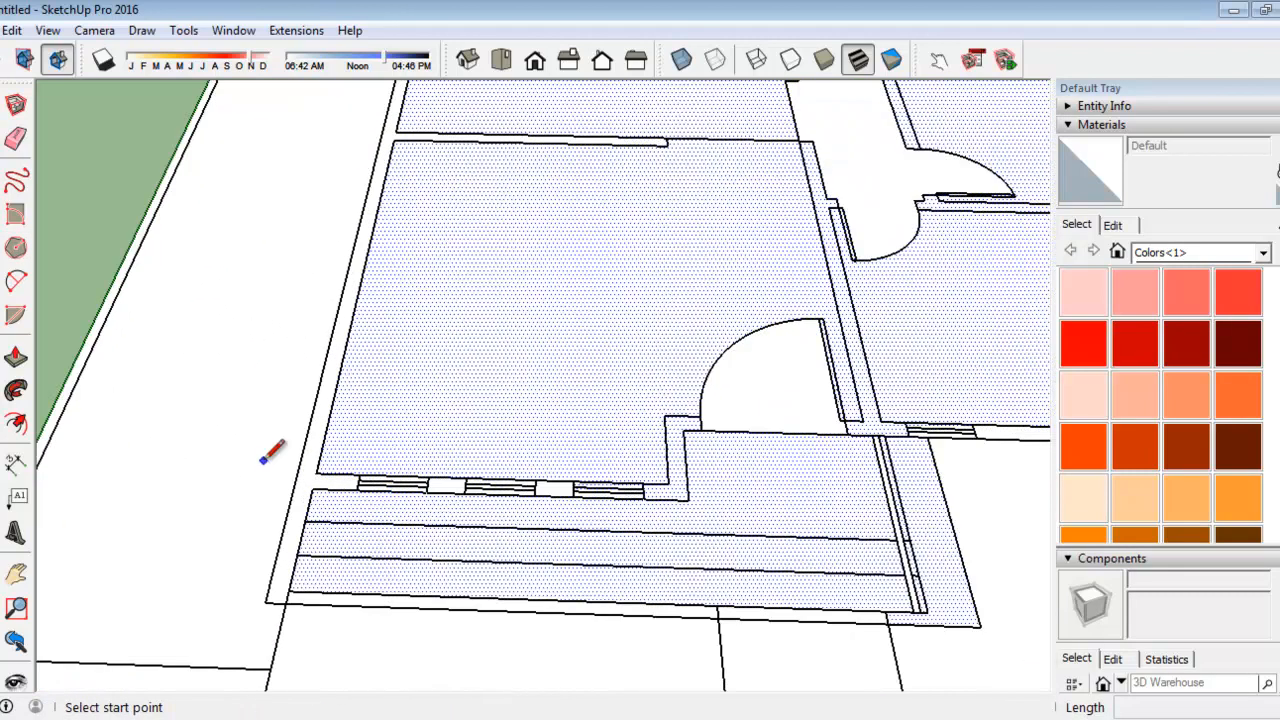
{"action": "left_click", "coordinate": [316, 473]}
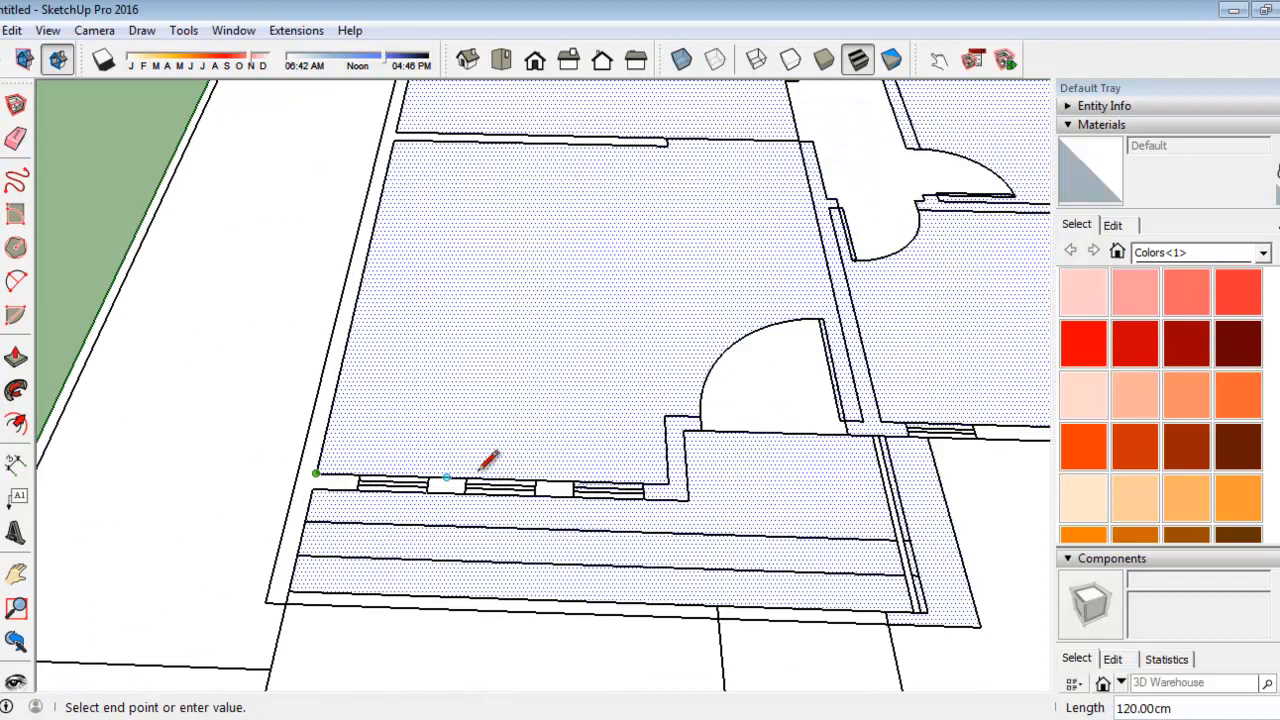
{"action": "left_click", "coordinate": [669, 484]}
{"action": "key", "text": "space"}
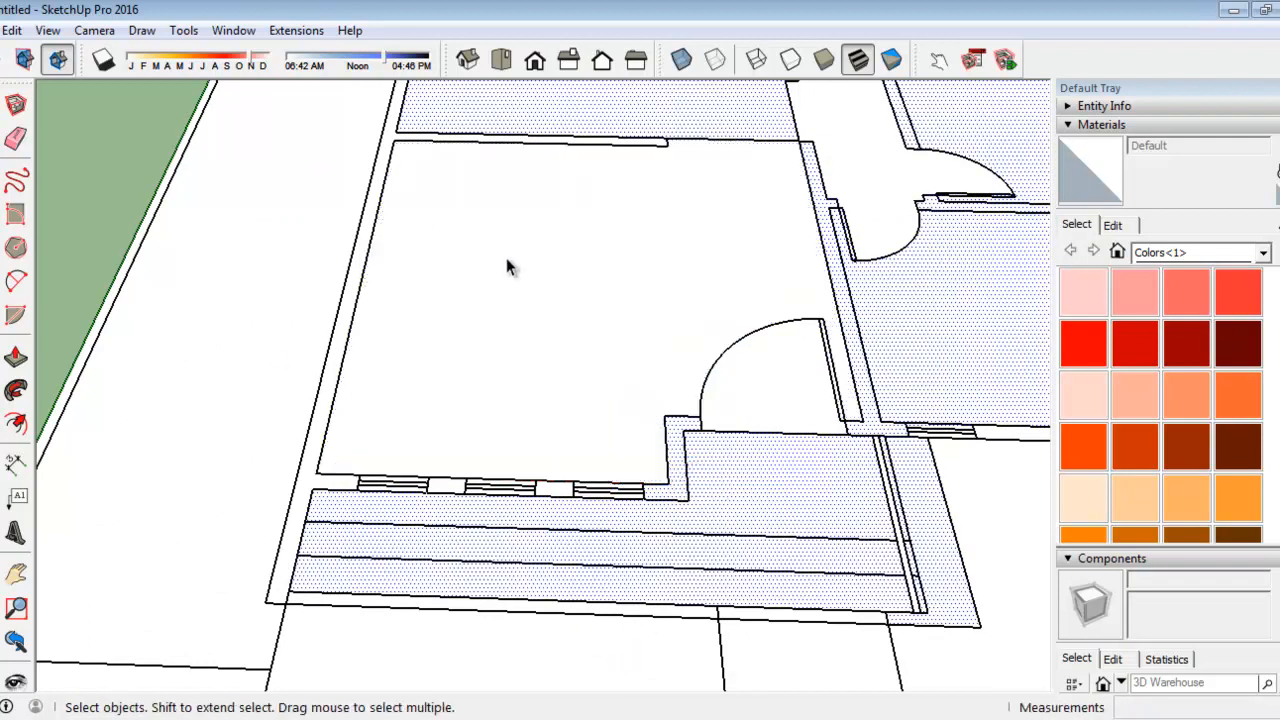
Select the large front room's face and the remaining house face to check that the room is separated
{"action": "left_click", "coordinate": [523, 271]}
{"action": "scroll", "coordinate": [517, 277], "scroll_direction": "down", "scroll_amount": 3}
{"action": "scroll", "coordinate": [810, 286], "scroll_direction": "up", "scroll_amount": 2}
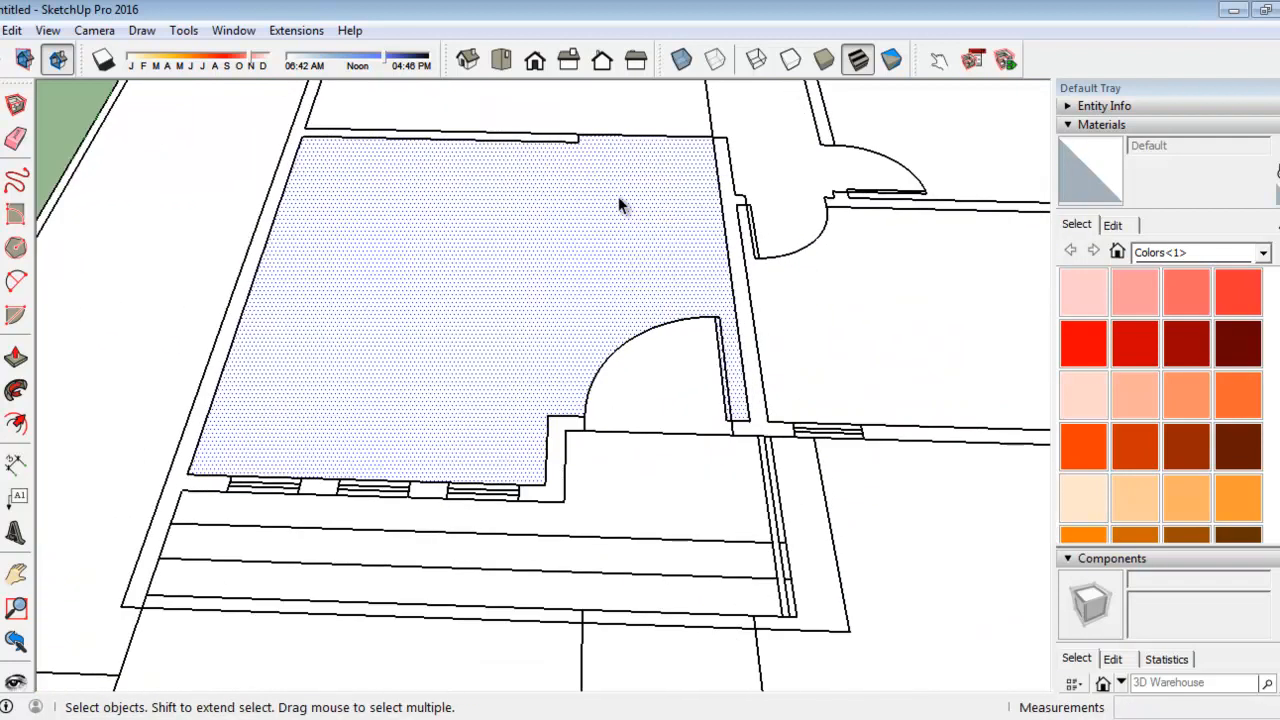
{"action": "key", "text": "ctrl+shift+i"}
{"action": "scroll", "coordinate": [505, 490], "scroll_direction": "down", "scroll_amount": 2}
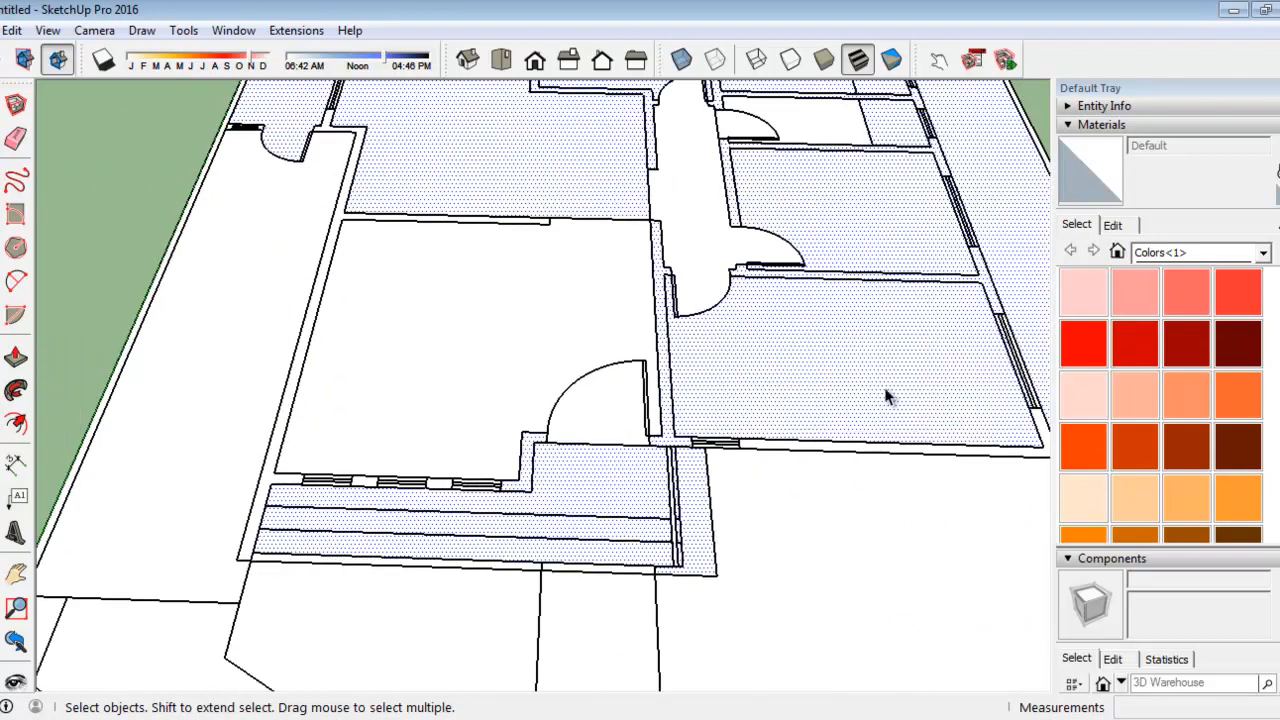
{"action": "scroll", "coordinate": [570, 491], "scroll_direction": "up", "scroll_amount": 2}
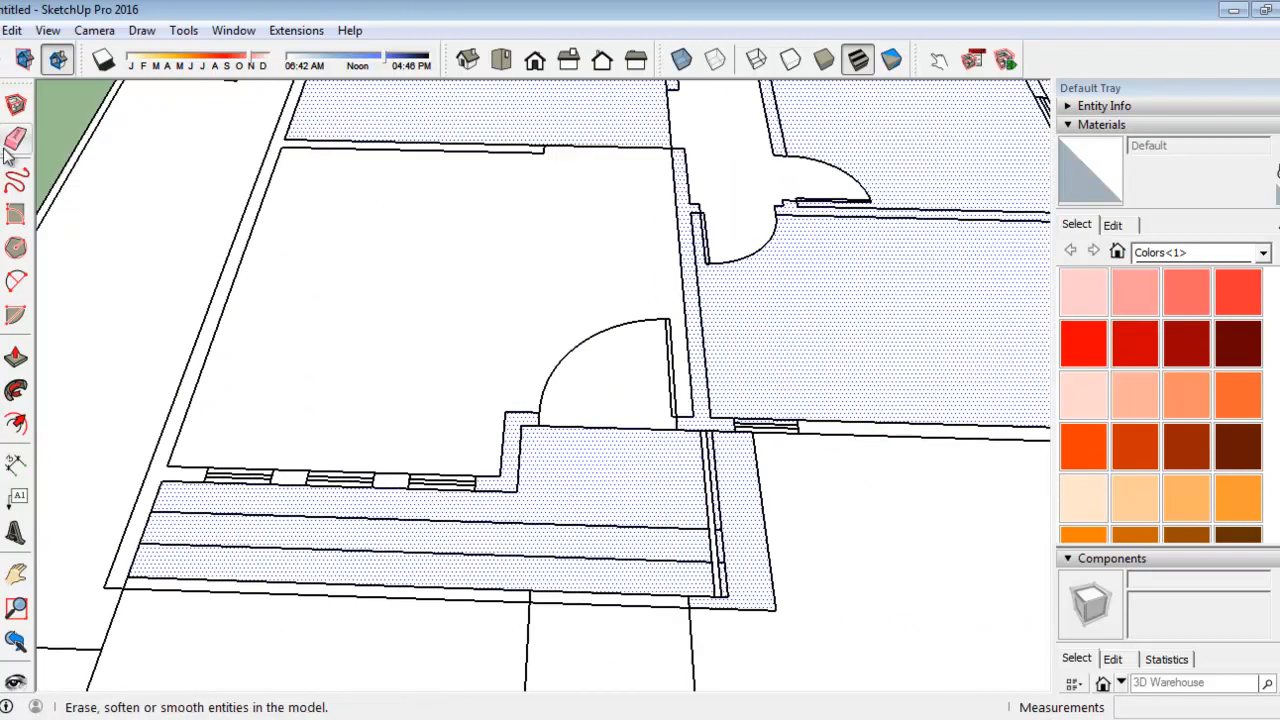
Draw a line across the front entrance along the porch's back edge, from the porch side wall to the recess corner
{"action": "left_click", "coordinate": [1, 180]}
{"action": "scroll", "coordinate": [568, 470], "scroll_direction": "up", "scroll_amount": 2}
{"action": "scroll", "coordinate": [577, 458], "scroll_direction": "up", "scroll_amount": 1}
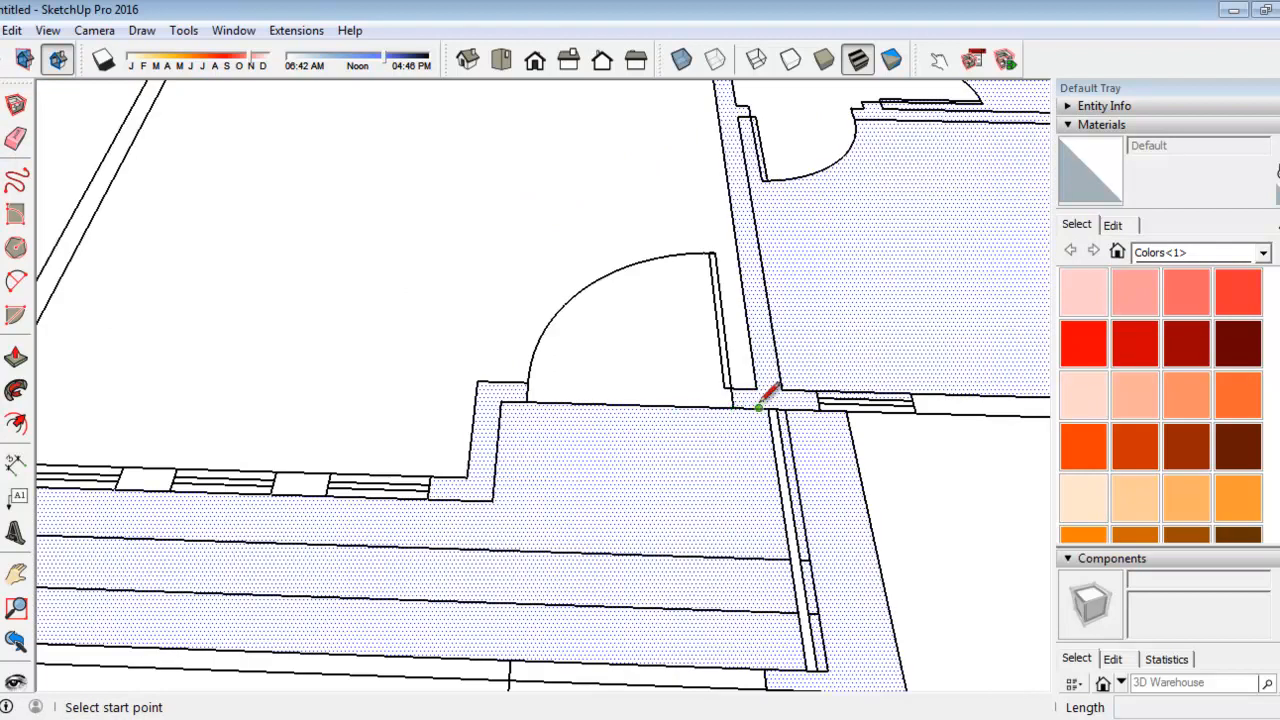
{"action": "left_click", "coordinate": [767, 410]}
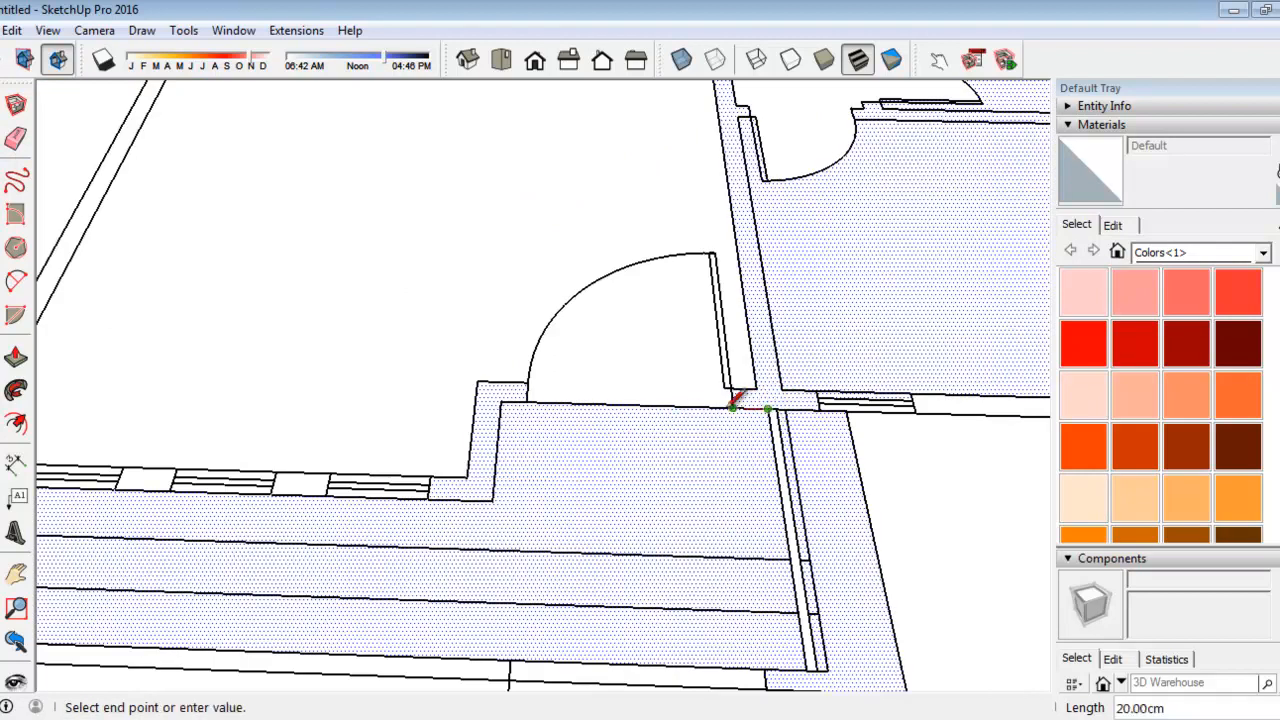
{"action": "left_click", "coordinate": [500, 403]}
{"action": "left_click", "coordinate": [2, 103]}
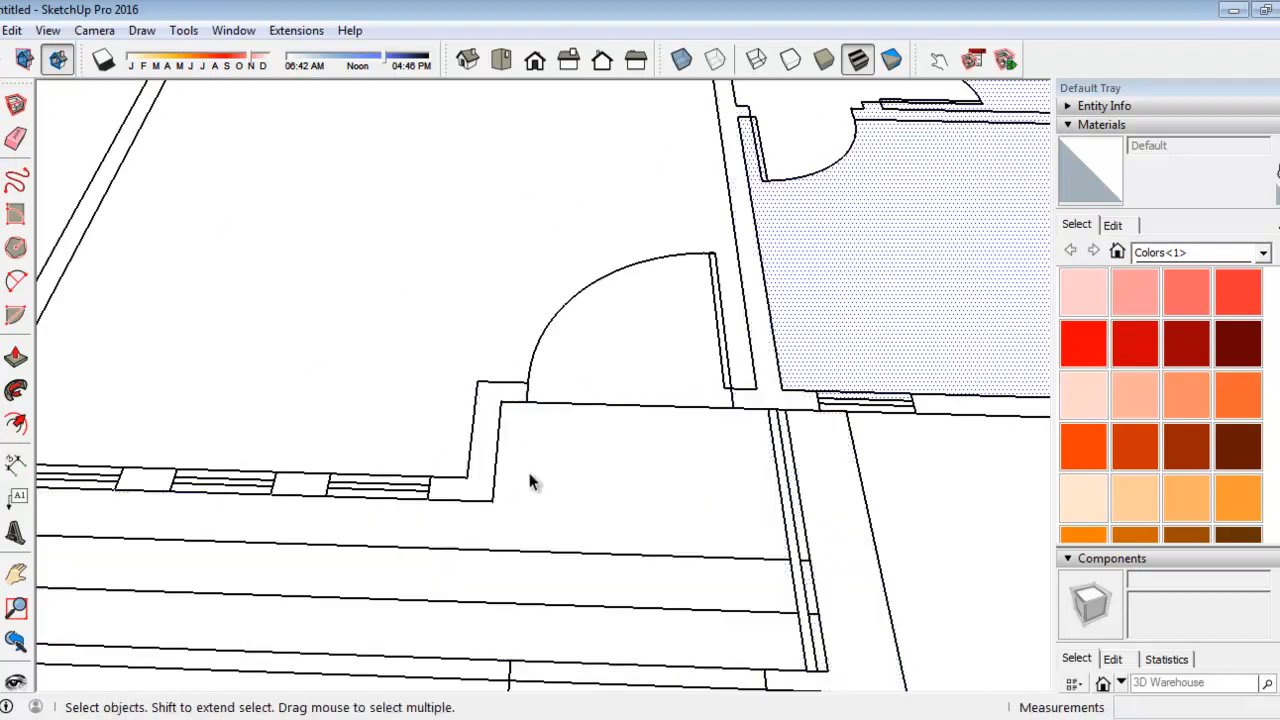
Select the porch face and the adjoining step faces to check how they are divided
{"action": "left_click", "coordinate": [594, 482]}
{"action": "scroll", "coordinate": [636, 341], "scroll_direction": "down", "scroll_amount": 5}
{"action": "scroll", "coordinate": [520, 452], "scroll_direction": "down", "scroll_amount": 1}
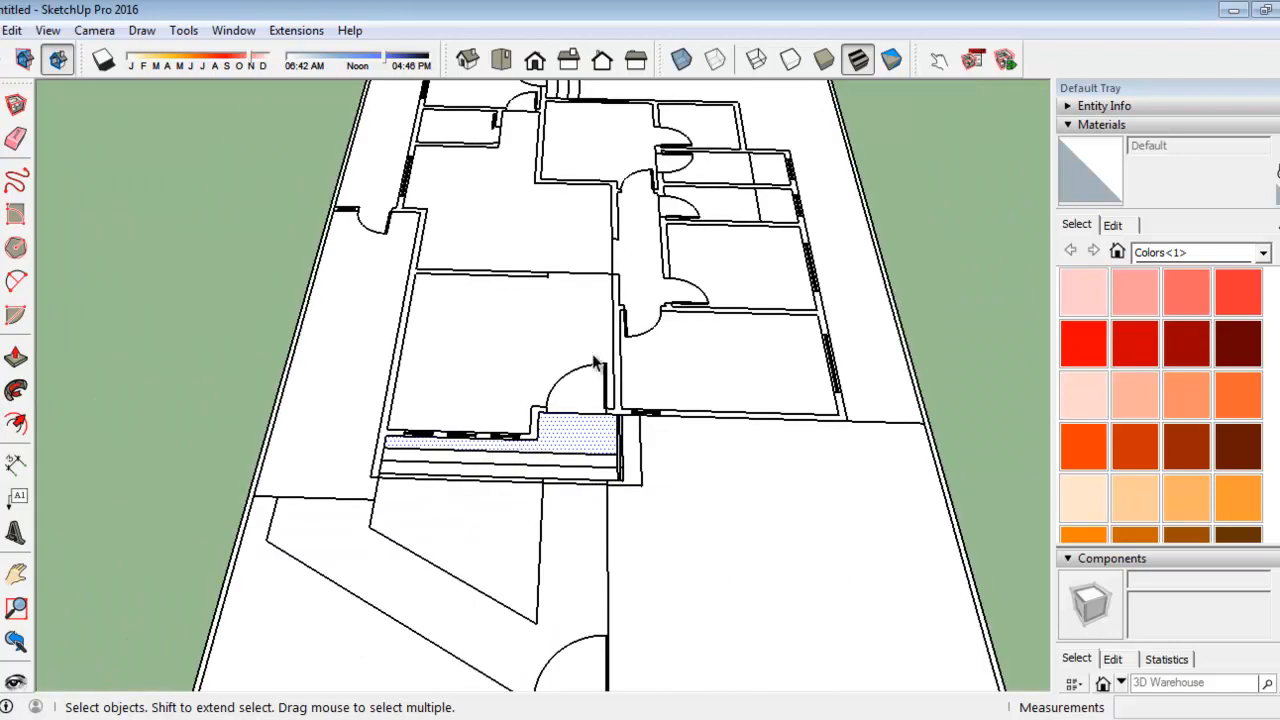
{"action": "scroll", "coordinate": [551, 503], "scroll_direction": "up", "scroll_amount": 6}
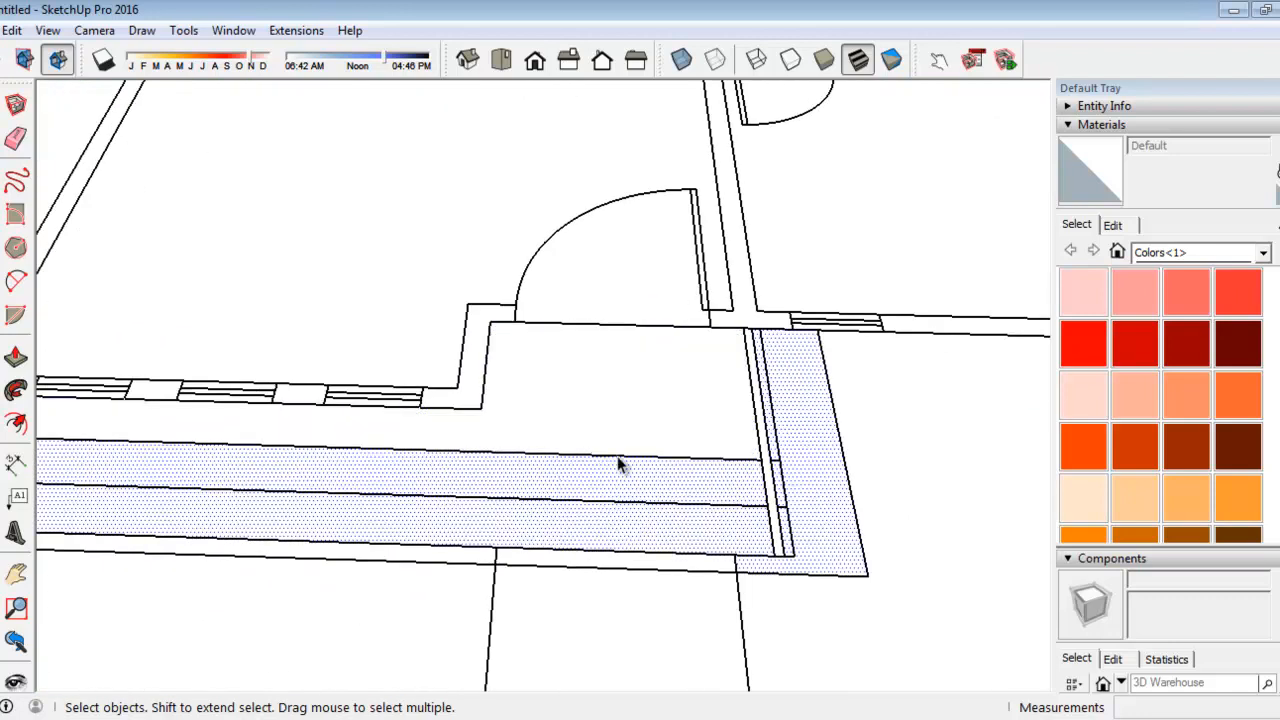
{"action": "scroll", "coordinate": [768, 343], "scroll_direction": "down", "scroll_amount": 3}
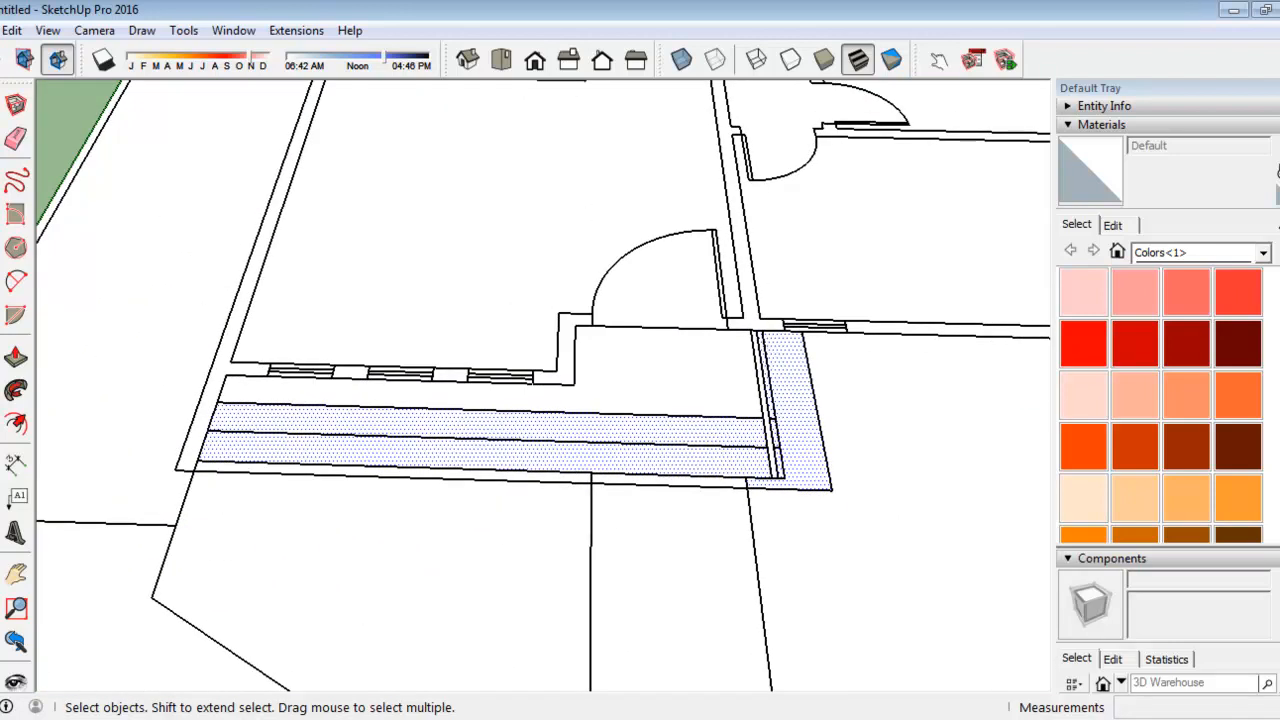
{"action": "left_click", "coordinate": [2, 180]}
{"action": "scroll", "coordinate": [449, 430], "scroll_direction": "up", "scroll_amount": 2}
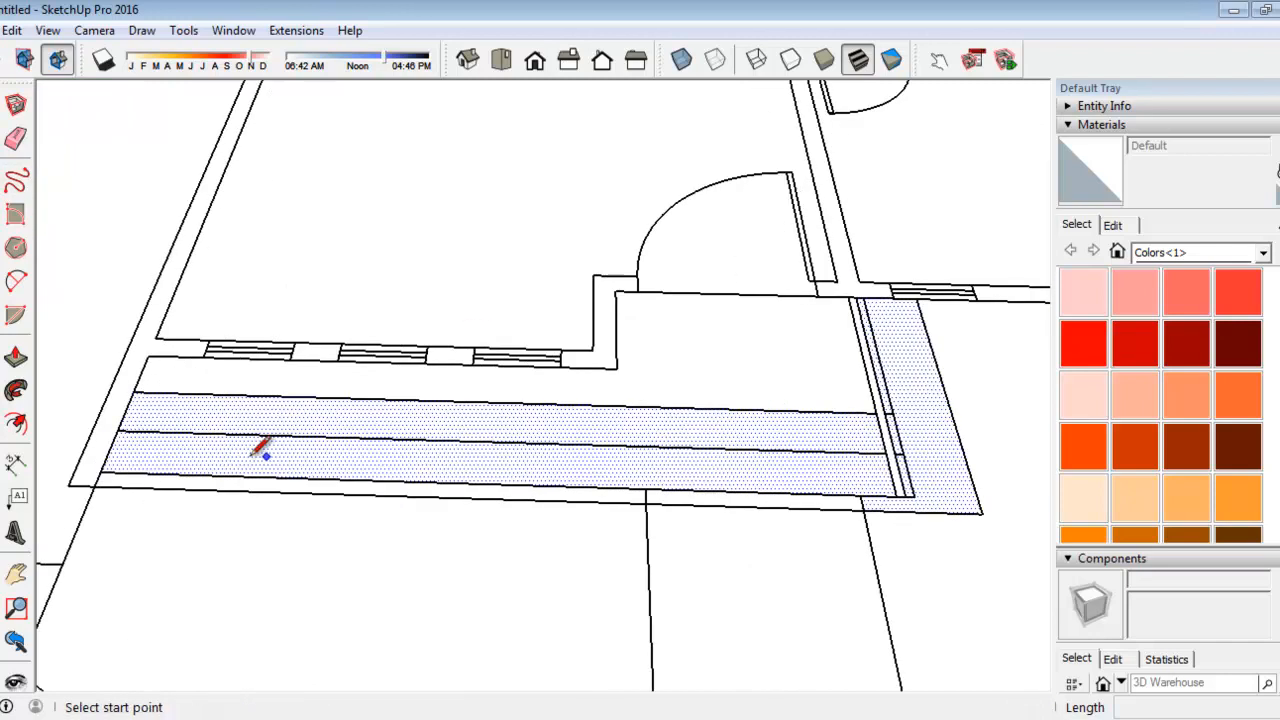
{"action": "scroll", "coordinate": [118, 430], "scroll_direction": "down", "scroll_amount": 2}
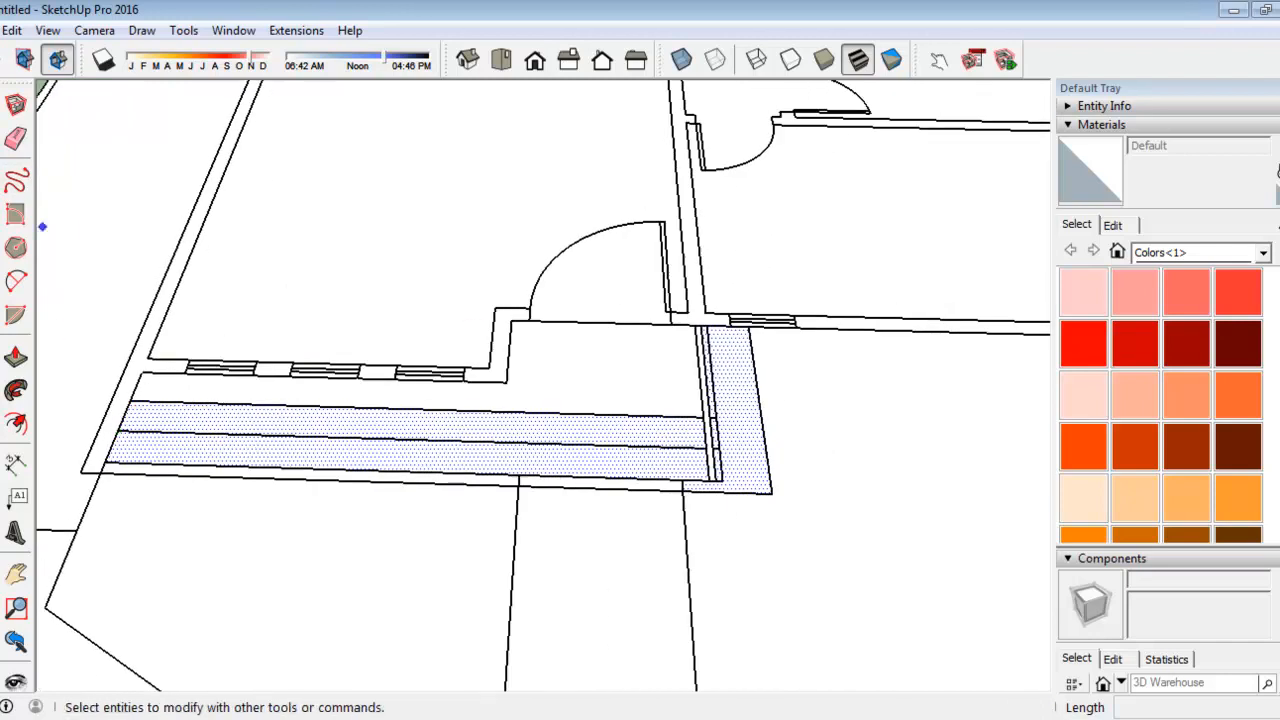
{"action": "left_click", "coordinate": [2, 104]}
Select the front yard, garden, entrance path and side passage faces one by one to check their boundaries
{"action": "scroll", "coordinate": [27, 186], "scroll_direction": "down", "scroll_amount": 3}
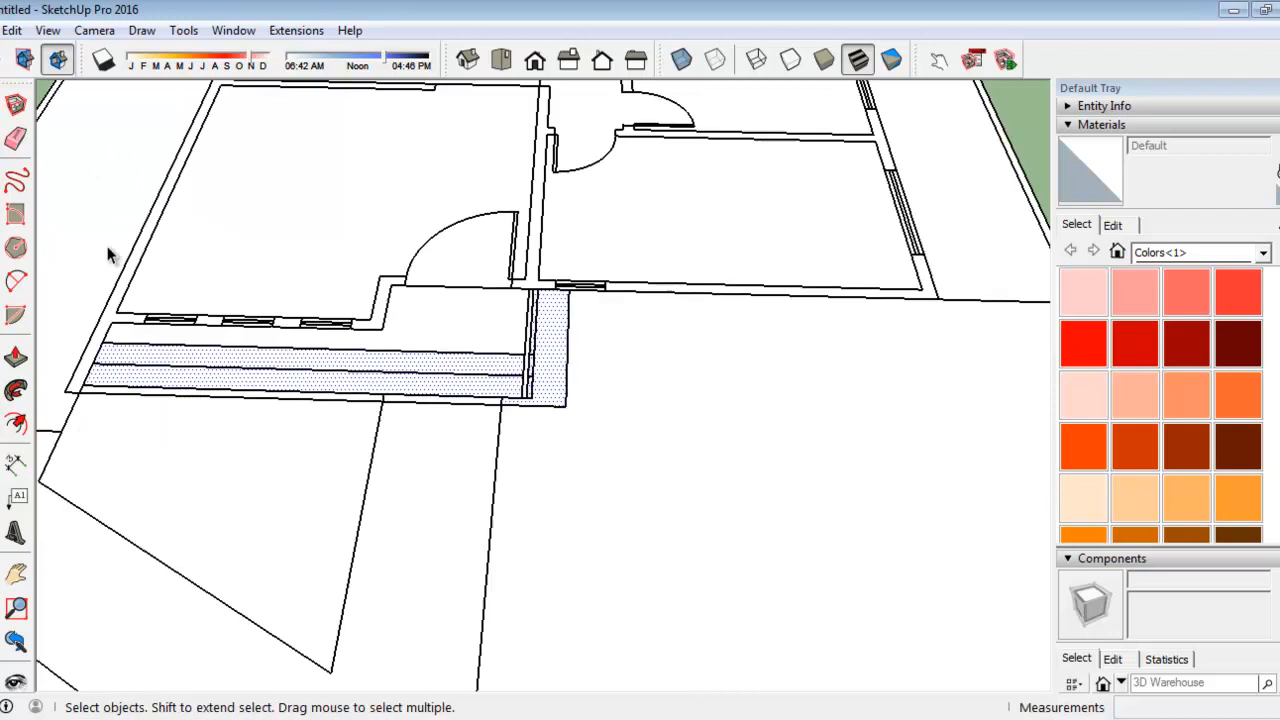
{"action": "scroll", "coordinate": [278, 315], "scroll_direction": "down", "scroll_amount": 4}
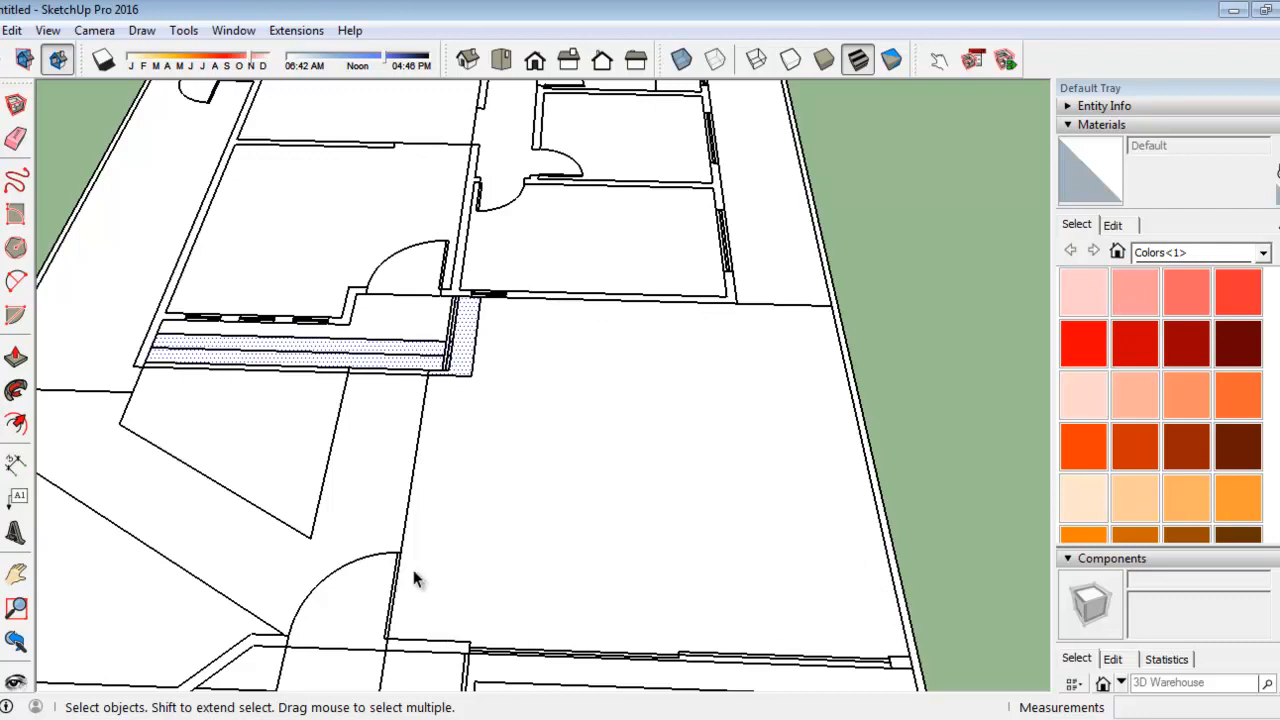
{"action": "scroll", "coordinate": [509, 349], "scroll_direction": "down", "scroll_amount": 1}
{"action": "scroll", "coordinate": [660, 314], "scroll_direction": "down", "scroll_amount": 2}
{"action": "scroll", "coordinate": [654, 314], "scroll_direction": "down", "scroll_amount": 2}
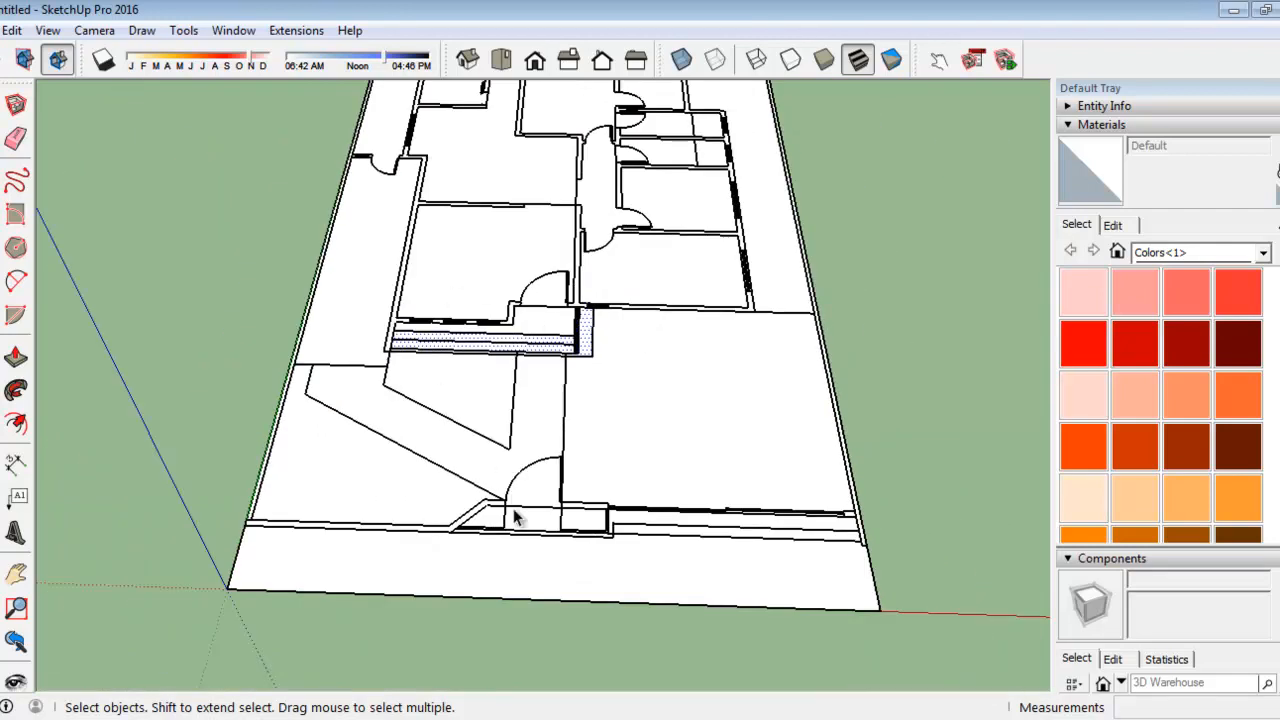
{"action": "left_click", "coordinate": [720, 396]}
{"action": "left_click", "coordinate": [414, 445]}
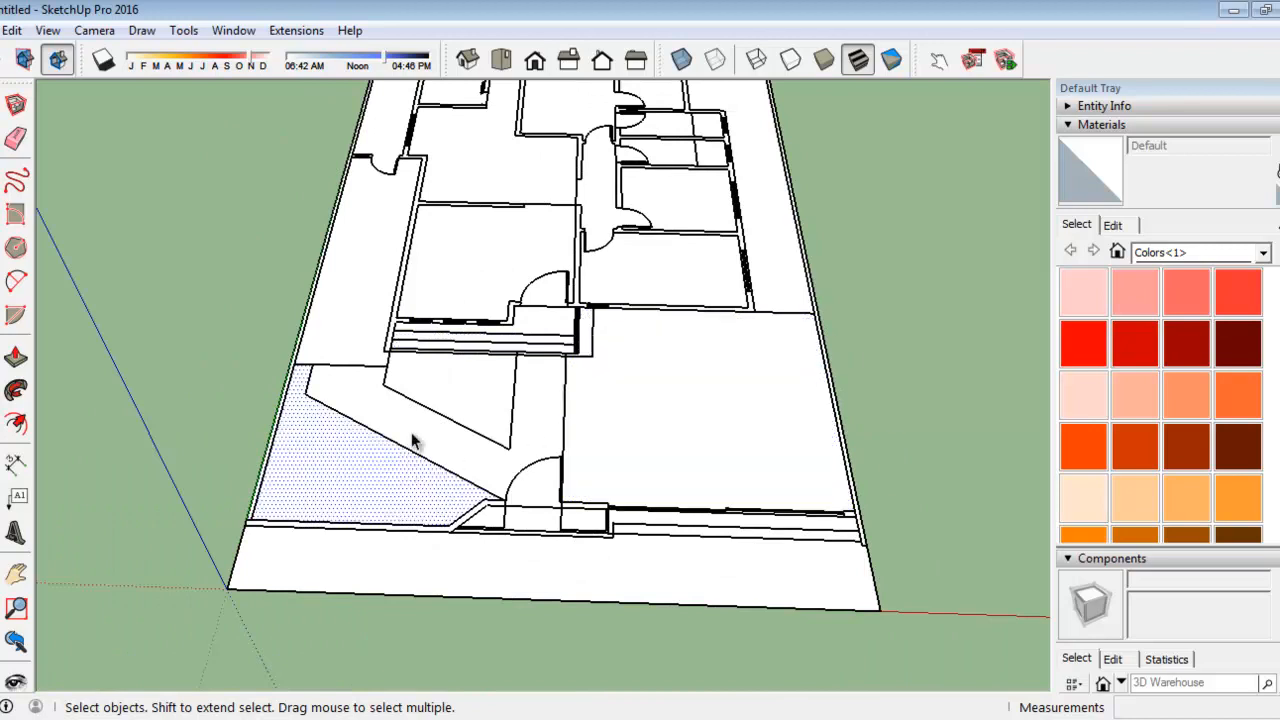
{"action": "left_click", "coordinate": [435, 380]}
{"action": "left_click", "coordinate": [354, 292]}
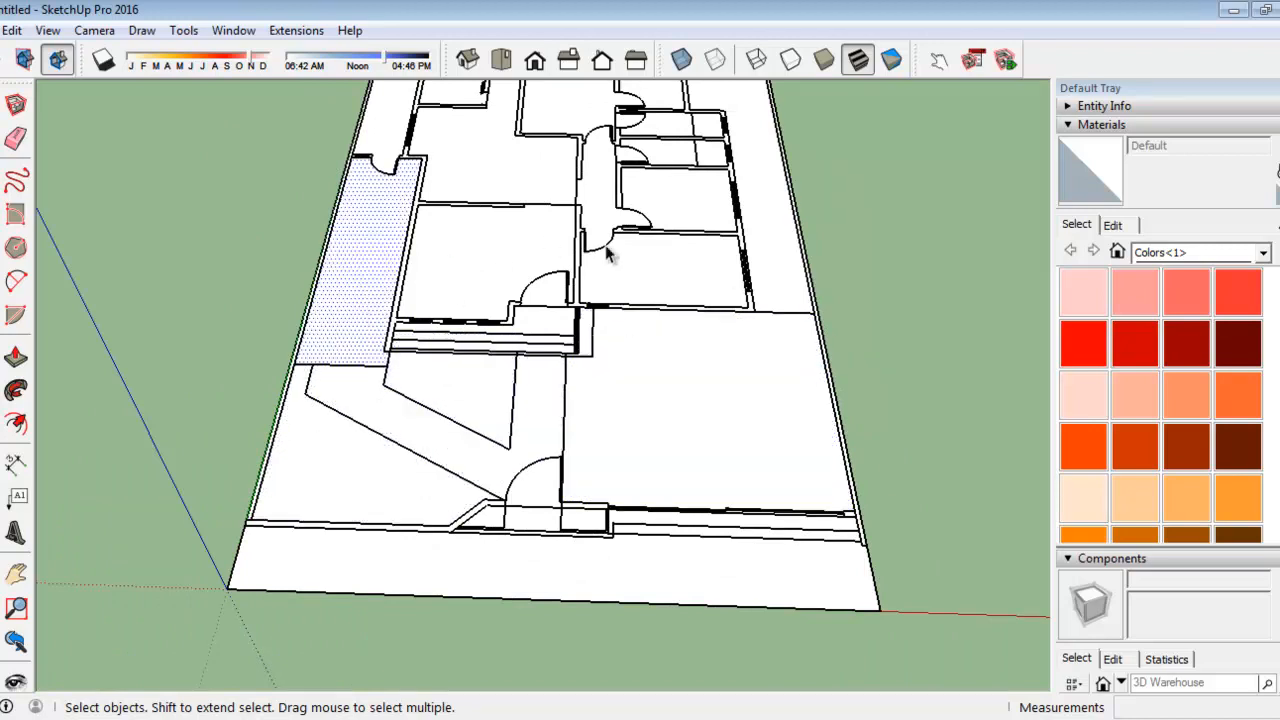
Draw a 450 cm line along the edge between the two porch steps to split their joined face
{"action": "scroll", "coordinate": [650, 265], "scroll_direction": "up", "scroll_amount": 2}
{"action": "scroll", "coordinate": [446, 345], "scroll_direction": "up", "scroll_amount": 4}
{"action": "left_click", "coordinate": [409, 419]}
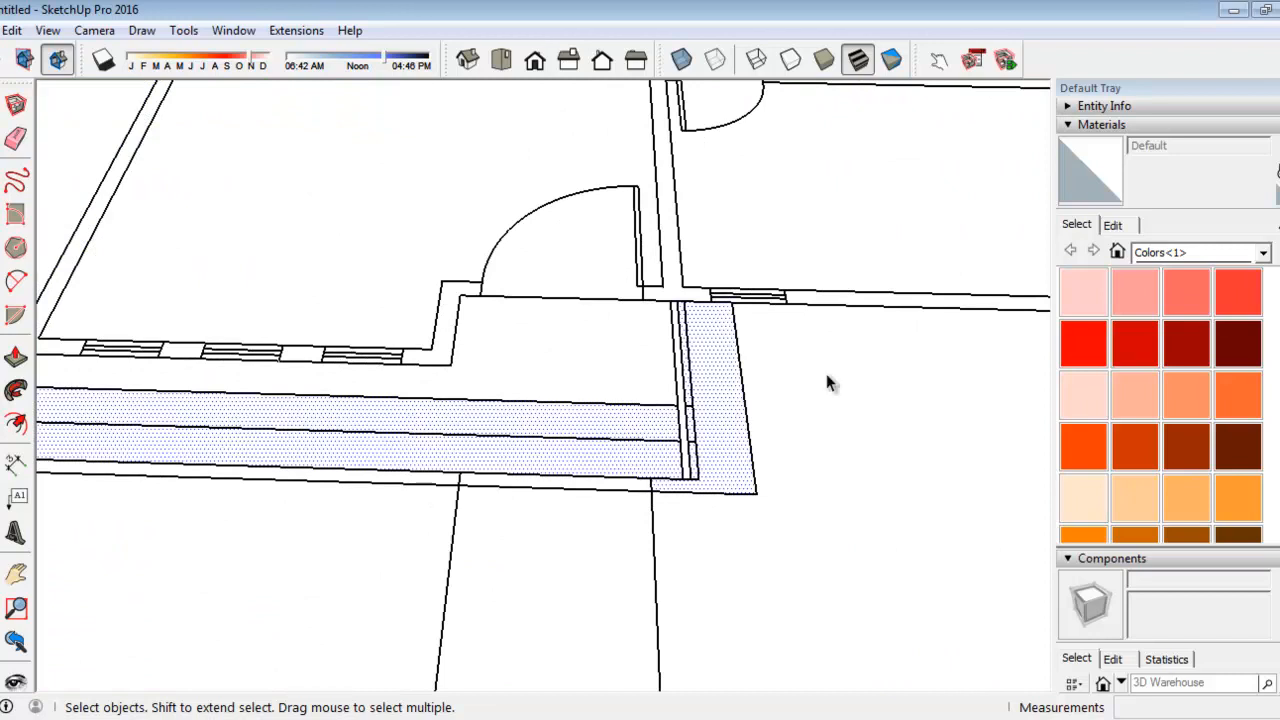
{"action": "scroll", "coordinate": [763, 377], "scroll_direction": "down", "scroll_amount": 1}
{"action": "scroll", "coordinate": [300, 405], "scroll_direction": "up", "scroll_amount": 2}
{"action": "left_click", "coordinate": [15, 213]}
{"action": "left_click", "coordinate": [156, 411]}
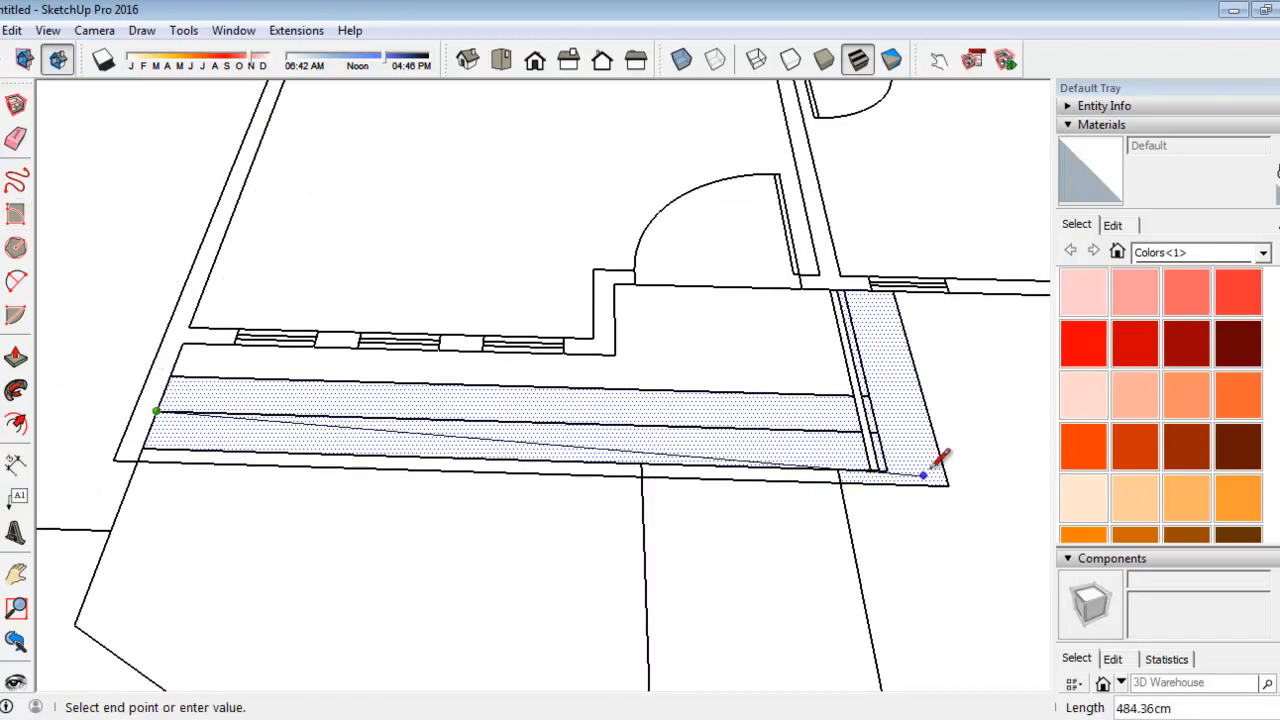
{"action": "left_click", "coordinate": [871, 431]}
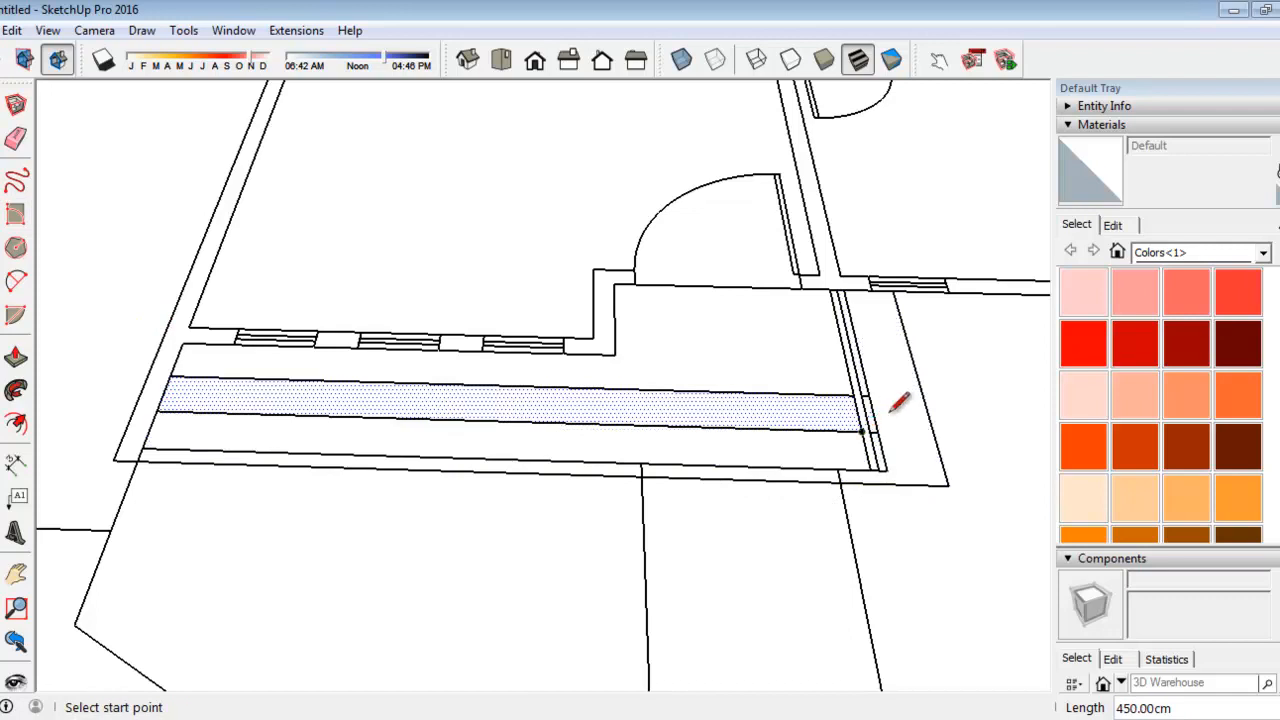
{"action": "key", "text": "space"}
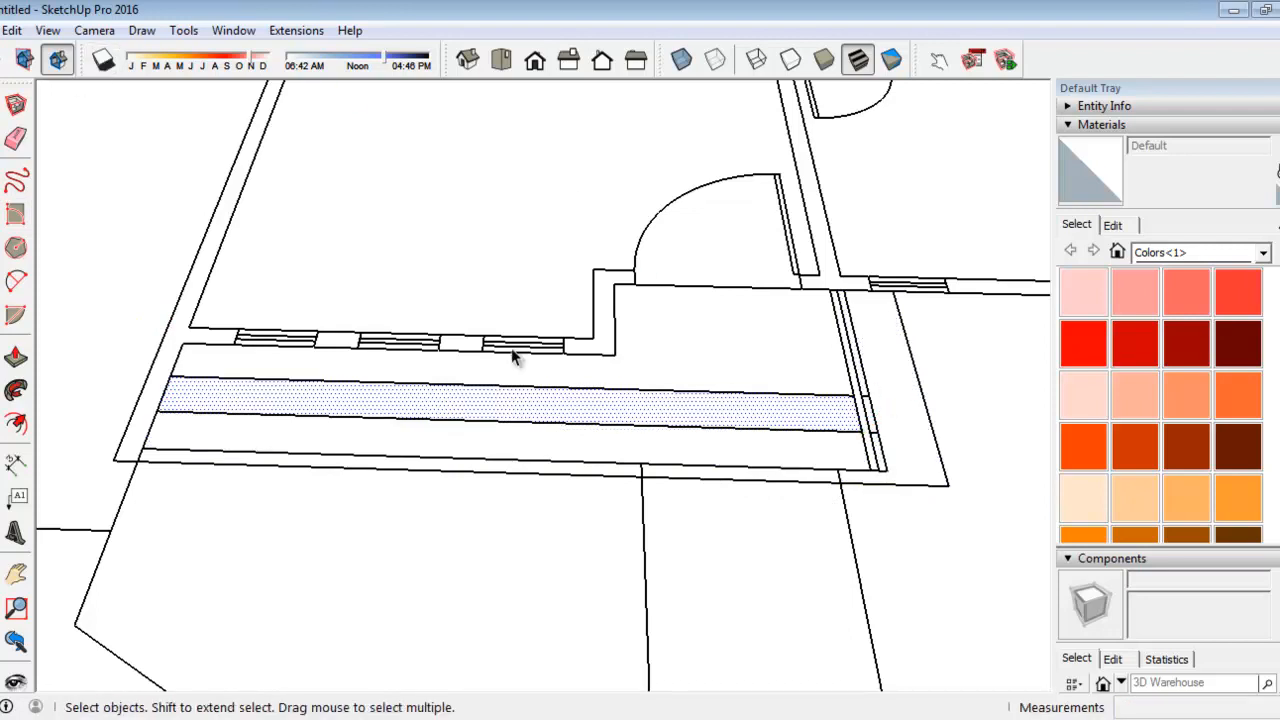
{"action": "scroll", "coordinate": [428, 365], "scroll_direction": "down", "scroll_amount": 1}
{"action": "scroll", "coordinate": [428, 365], "scroll_direction": "down", "scroll_amount": 1}
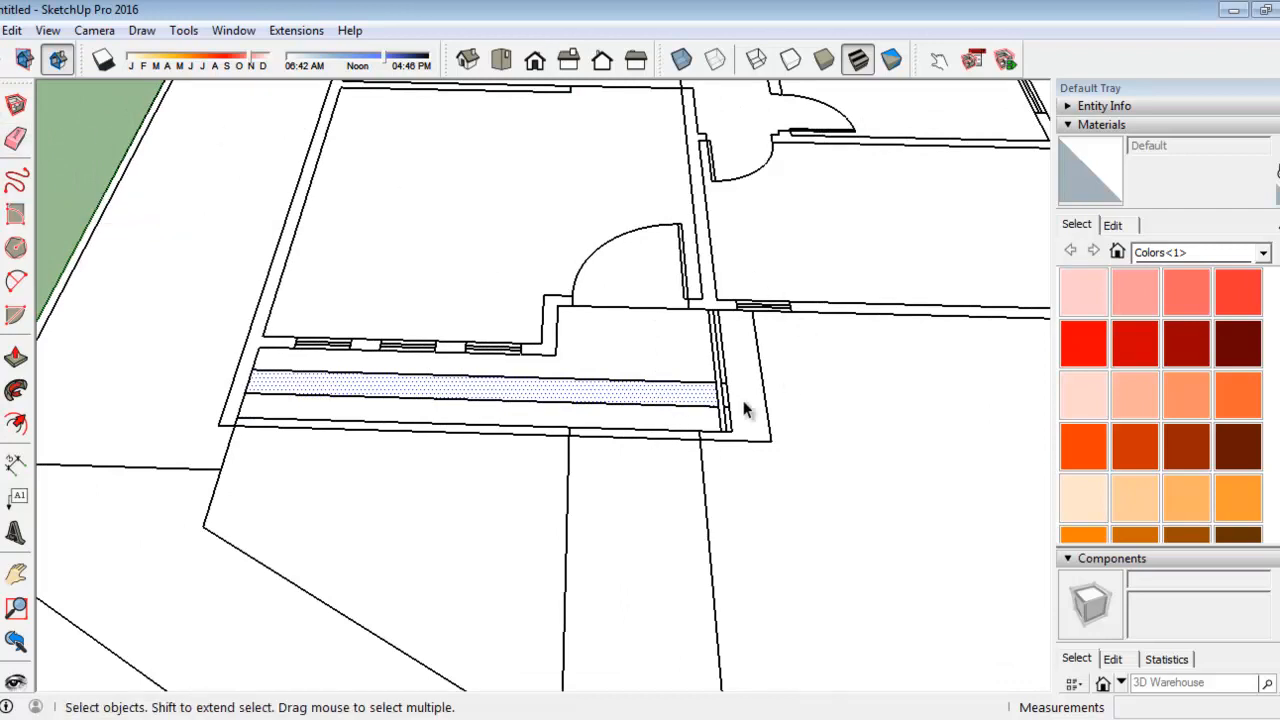
Select the rear yard, the large interior room and the small rear room faces one by one to check their boundaries
{"action": "left_click", "coordinate": [574, 206]}
{"action": "left_click", "coordinate": [657, 257]}
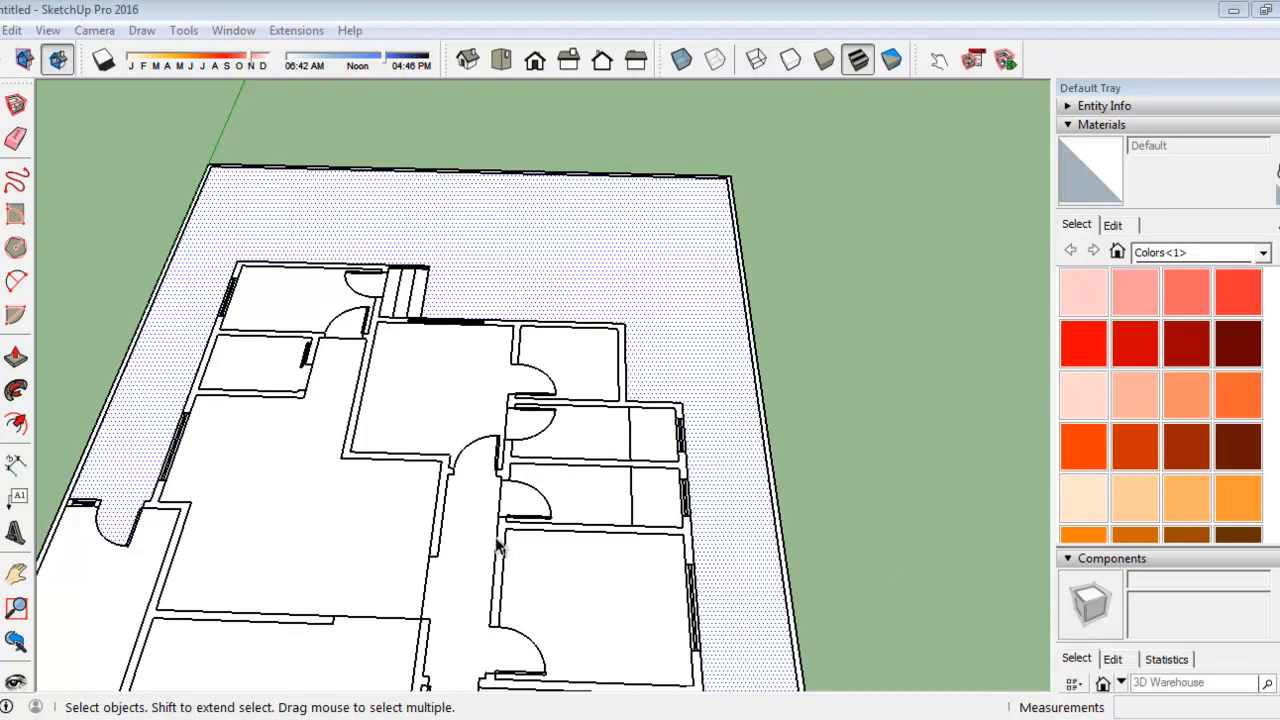
{"action": "left_click", "coordinate": [340, 517]}
{"action": "left_click", "coordinate": [482, 252]}
{"action": "left_click", "coordinate": [301, 310]}
{"action": "left_click", "coordinate": [273, 362]}
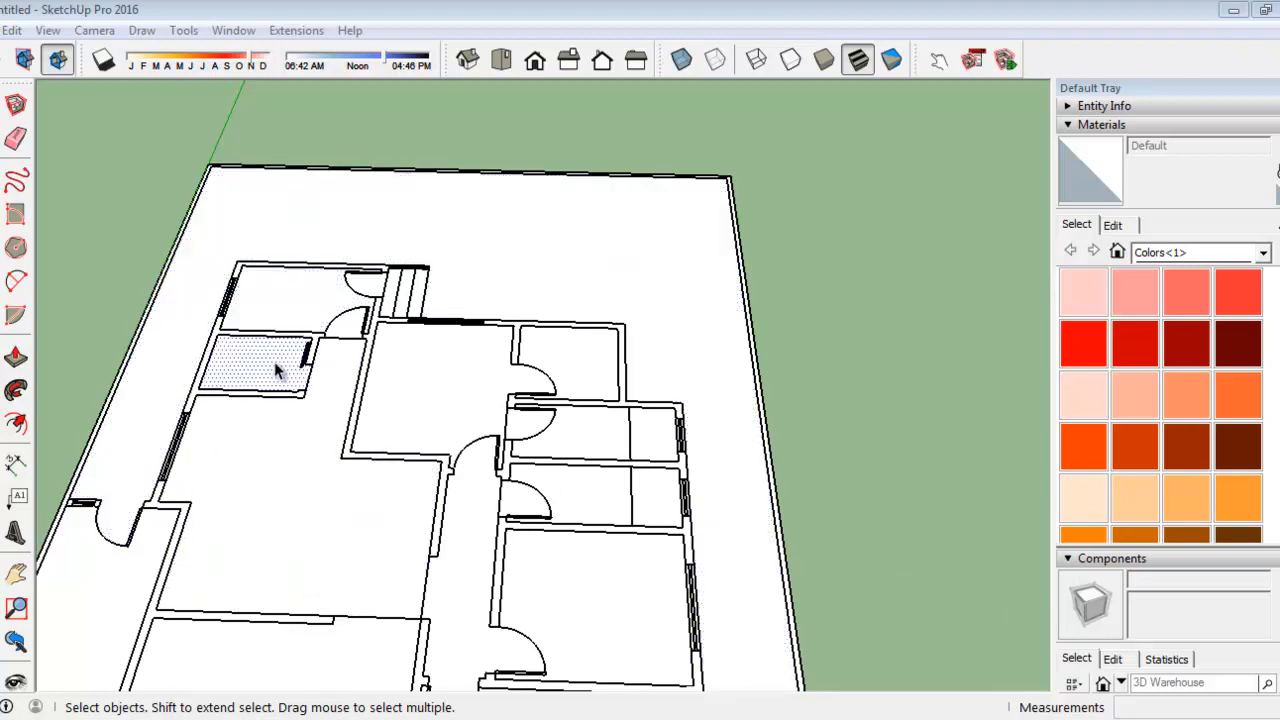
{"action": "left_click", "coordinate": [738, 470]}
{"action": "key", "text": "l"}
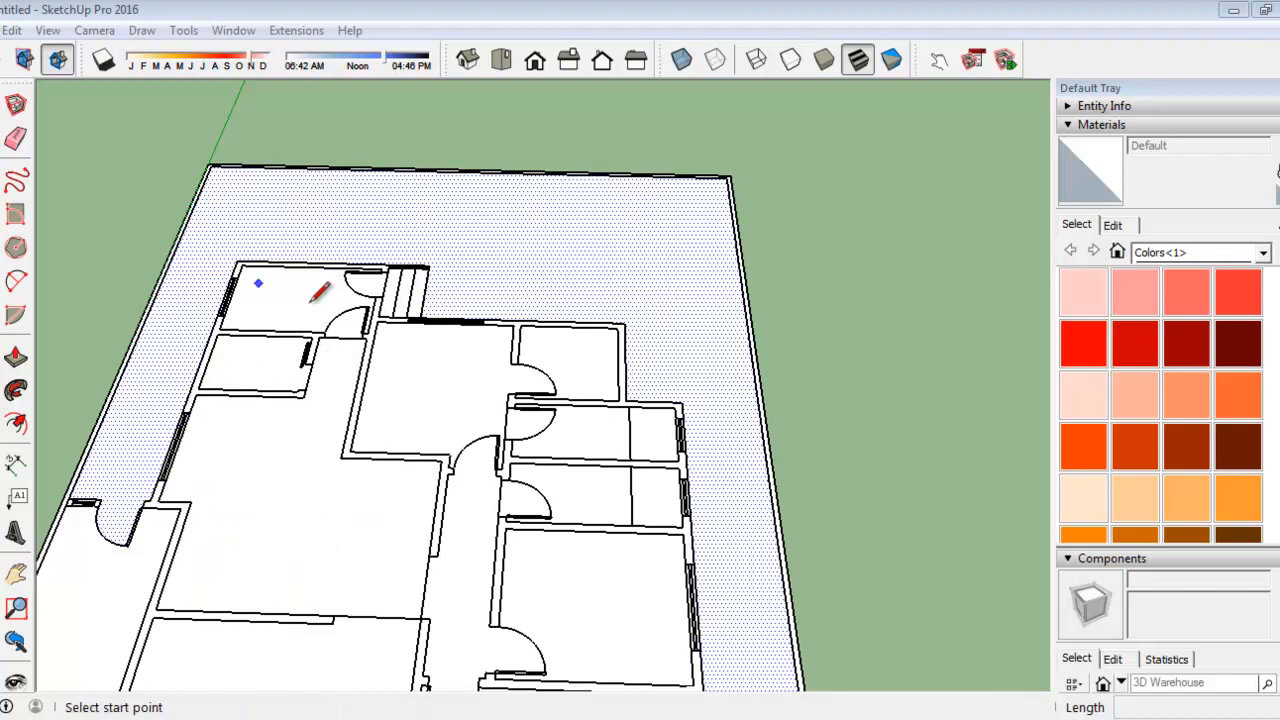
{"action": "key", "text": "space"}
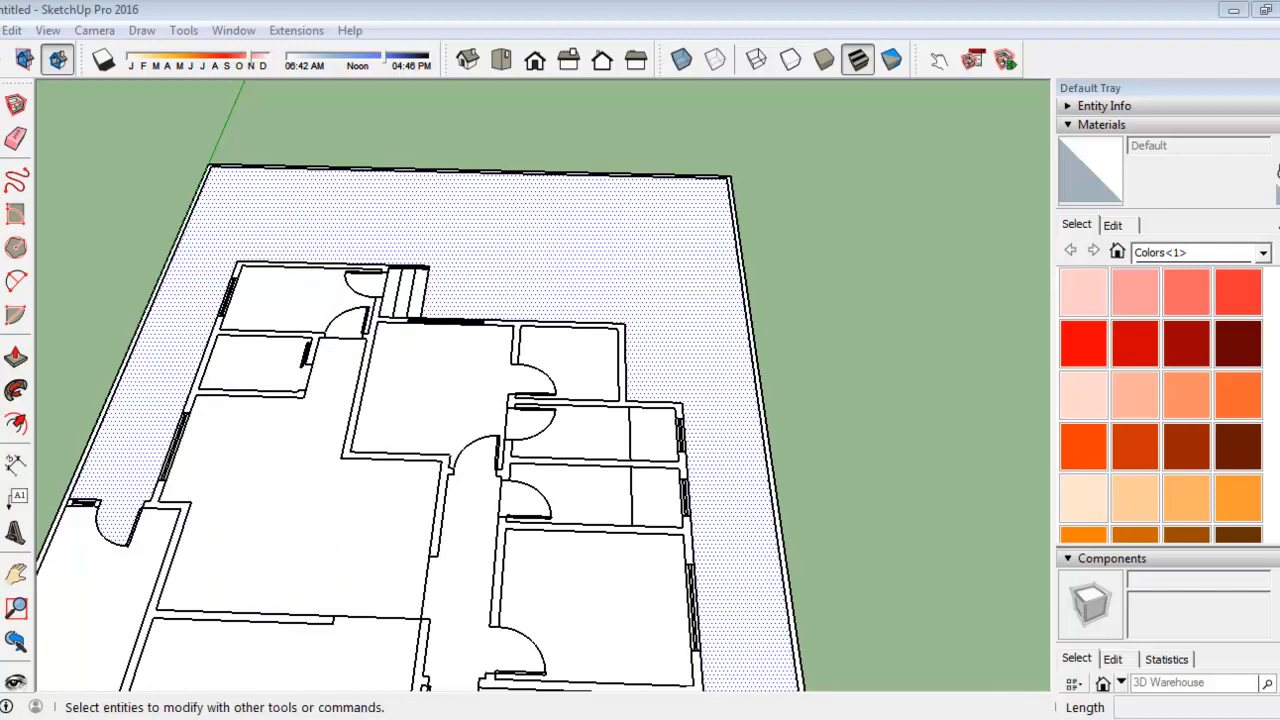
Try to separate the rear bedroom from its adjoining bathroom by tracing lines along their shared wall and door openings
{"action": "scroll", "coordinate": [578, 410], "scroll_direction": "up", "scroll_amount": 3}
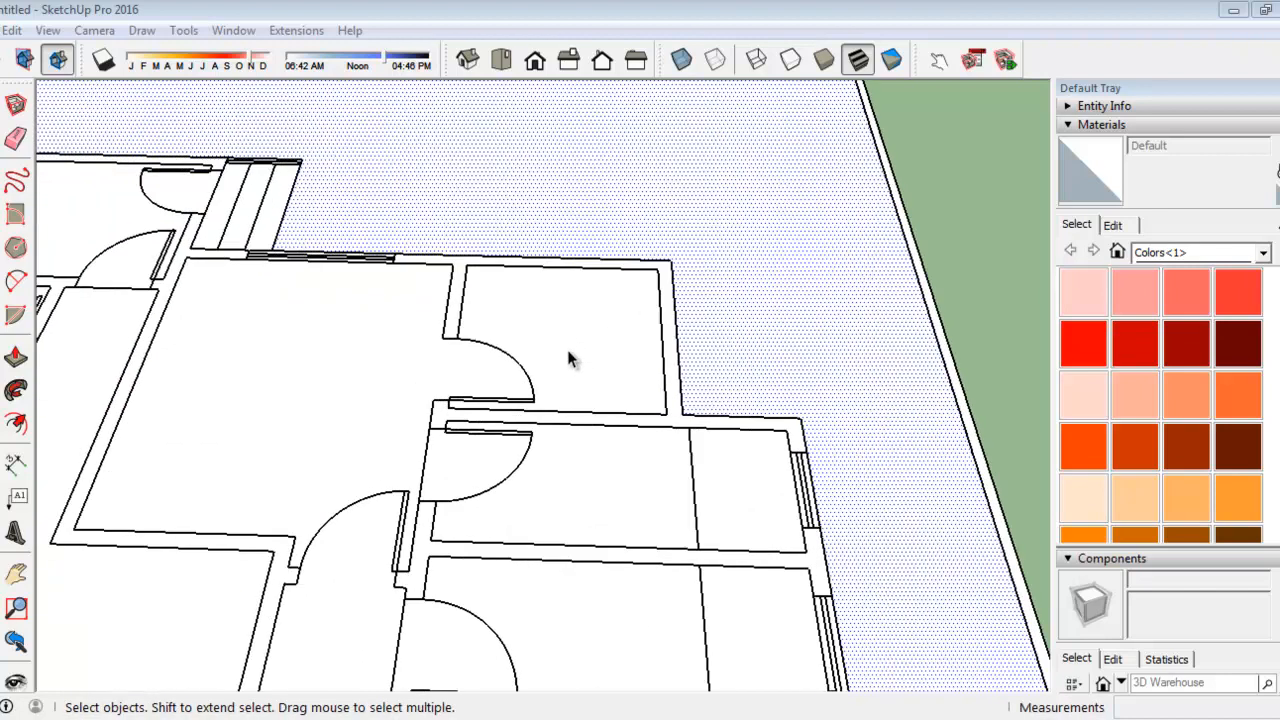
{"action": "left_click", "coordinate": [568, 358]}
{"action": "scroll", "coordinate": [98, 357], "scroll_direction": "up", "scroll_amount": 2}
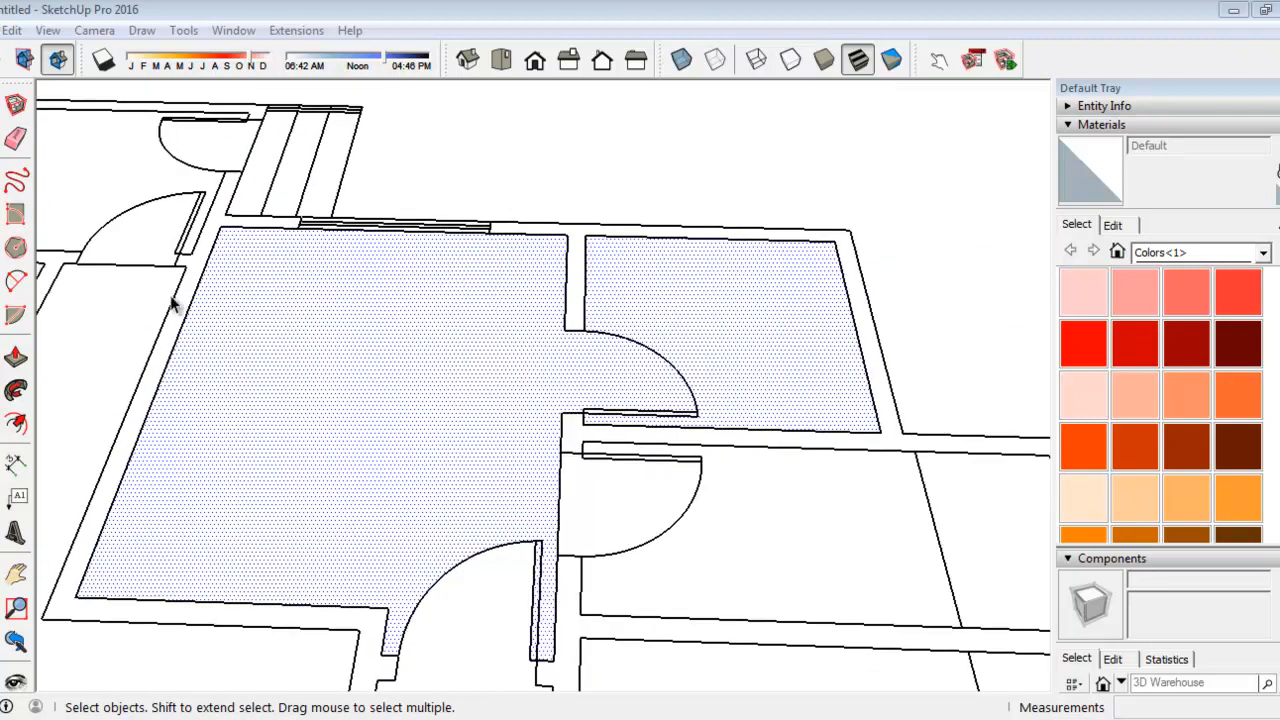
{"action": "left_click", "coordinate": [15, 180]}
{"action": "key", "text": "l"}
{"action": "left_click", "coordinate": [567, 235]}
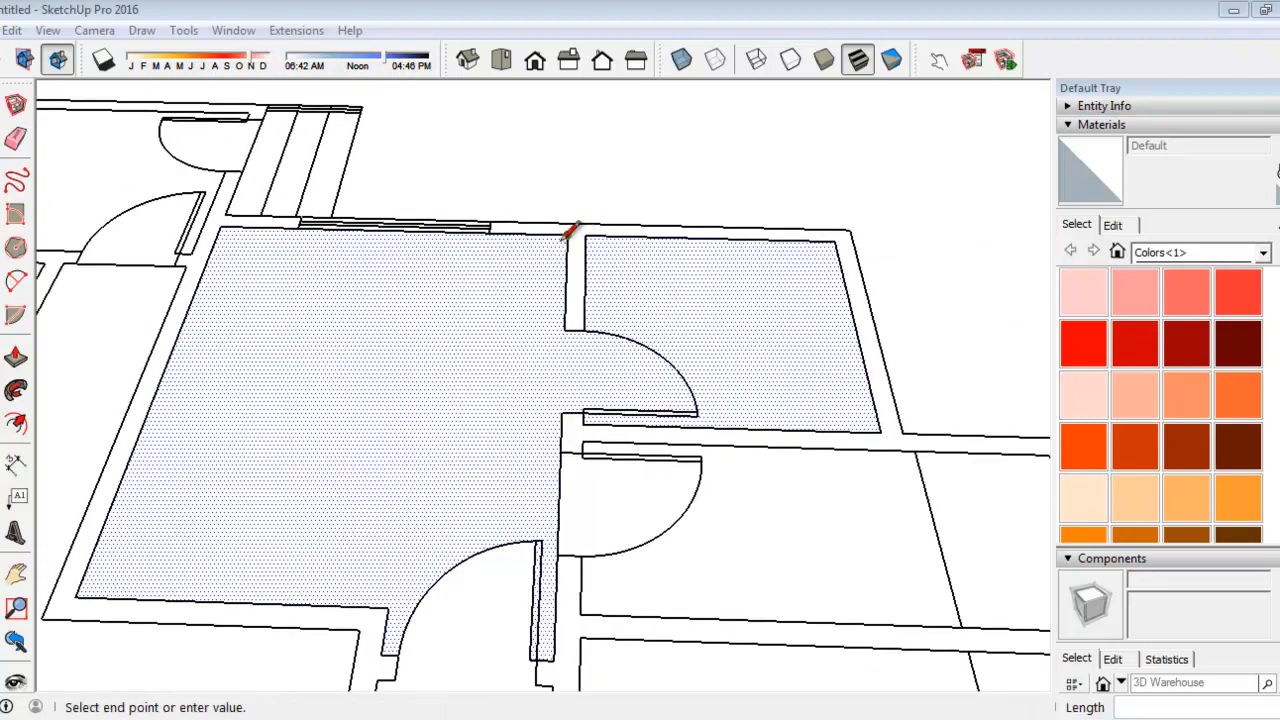
{"action": "left_click", "coordinate": [567, 327]}
{"action": "left_click", "coordinate": [562, 414]}
{"action": "left_click", "coordinate": [562, 443]}
{"action": "left_click", "coordinate": [553, 660]}
{"action": "left_click", "coordinate": [560, 452]}
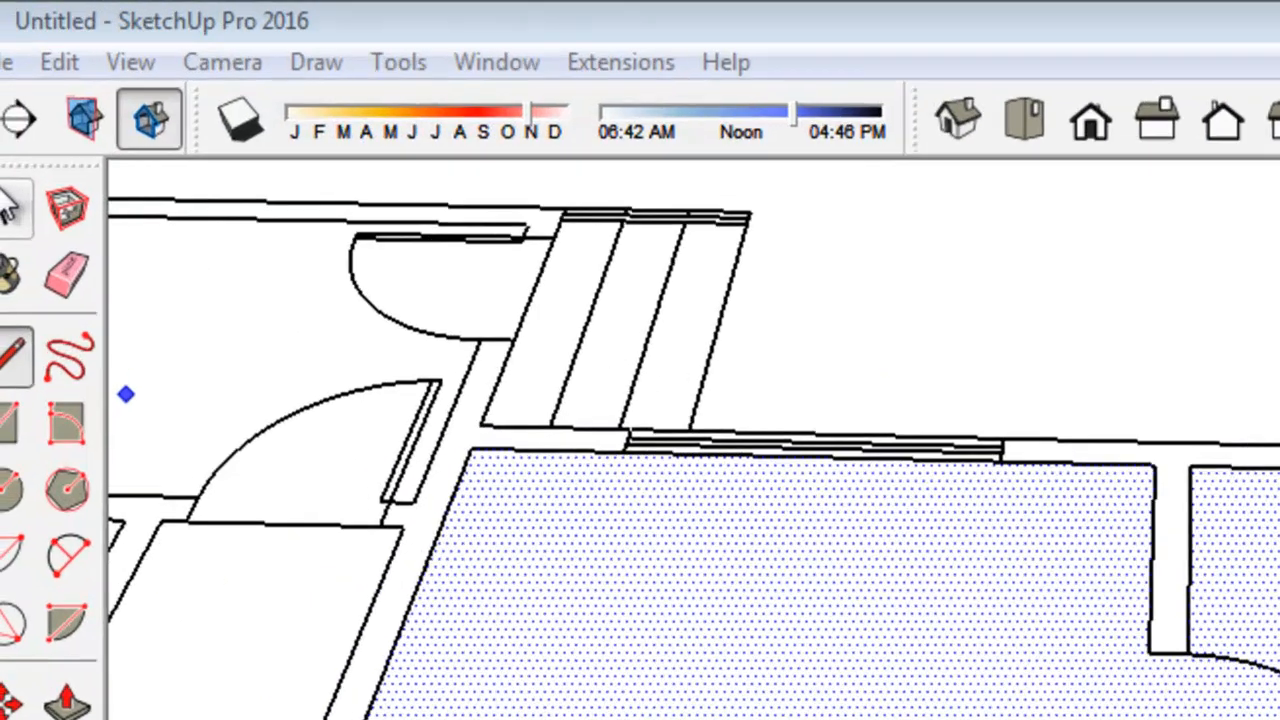
Delete the joined bedroom and bathroom face, then retrace the bedroom's 345 cm side wall edge to recreate its face
{"action": "left_click", "coordinate": [10, 205]}
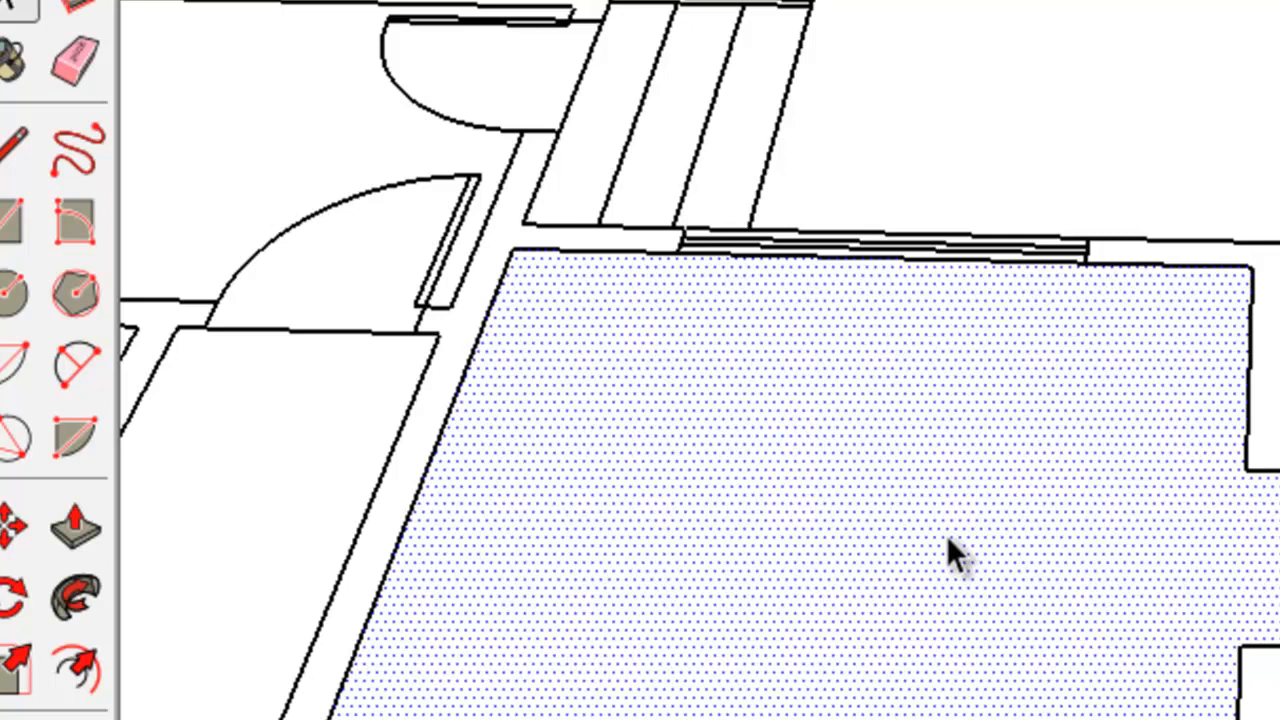
{"action": "key", "text": "Delete"}
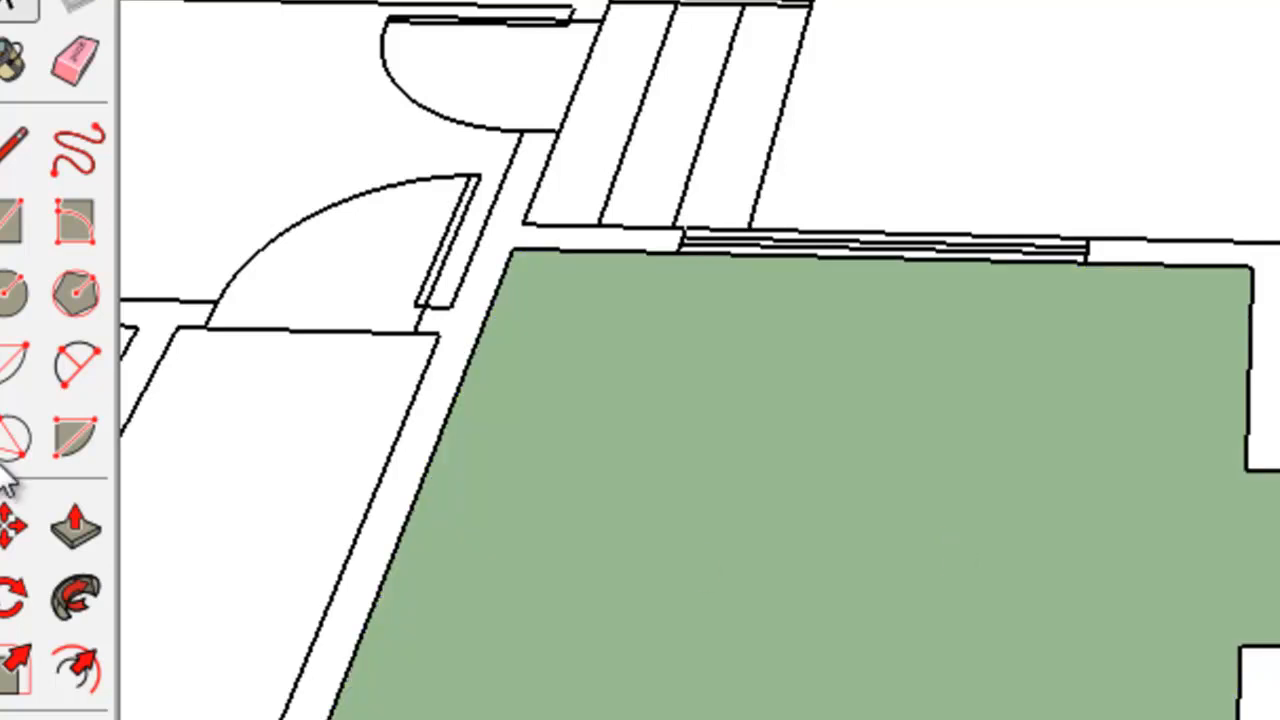
{"action": "left_click", "coordinate": [20, 160]}
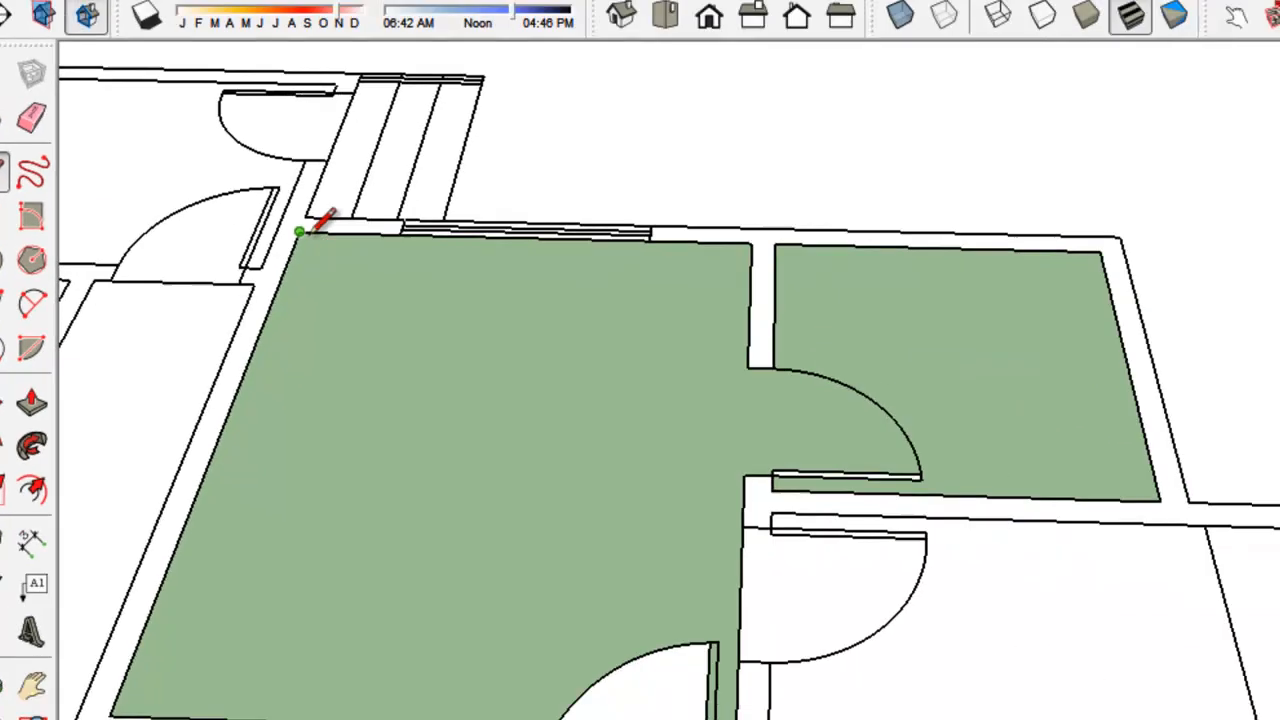
{"action": "left_click", "coordinate": [300, 232]}
{"action": "left_click", "coordinate": [109, 714]}
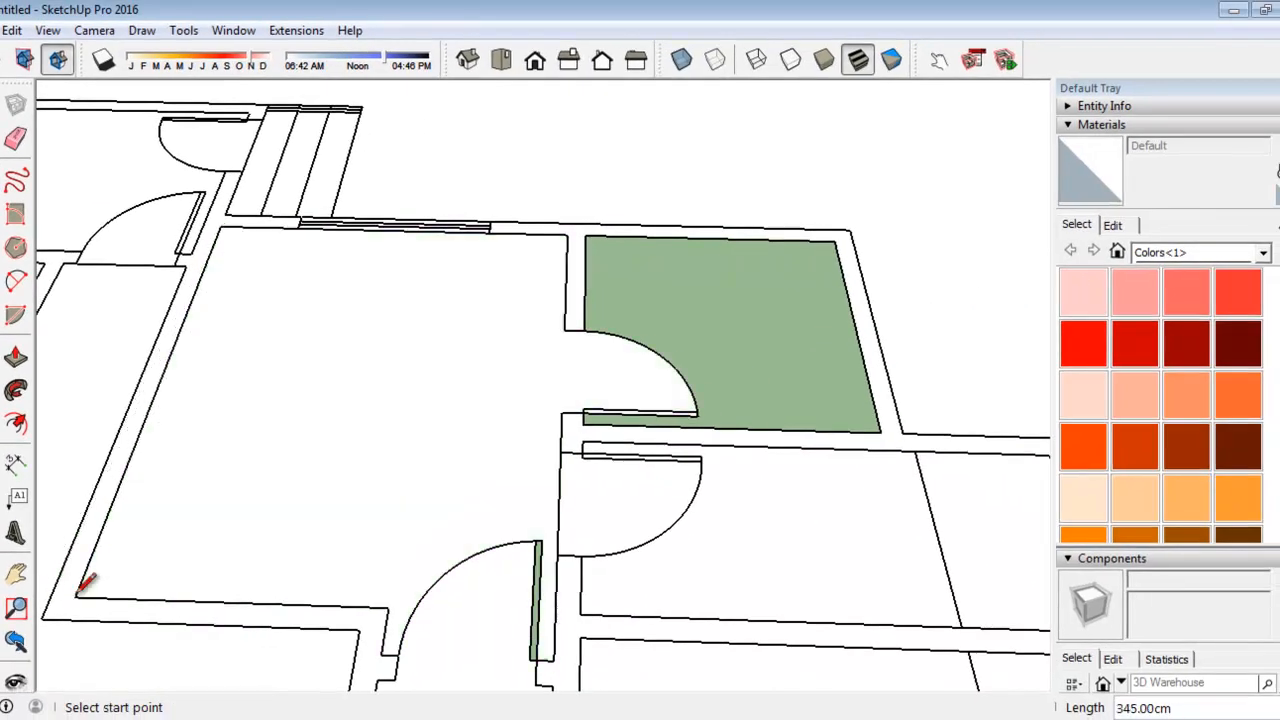
{"action": "left_click", "coordinate": [15, 103]}
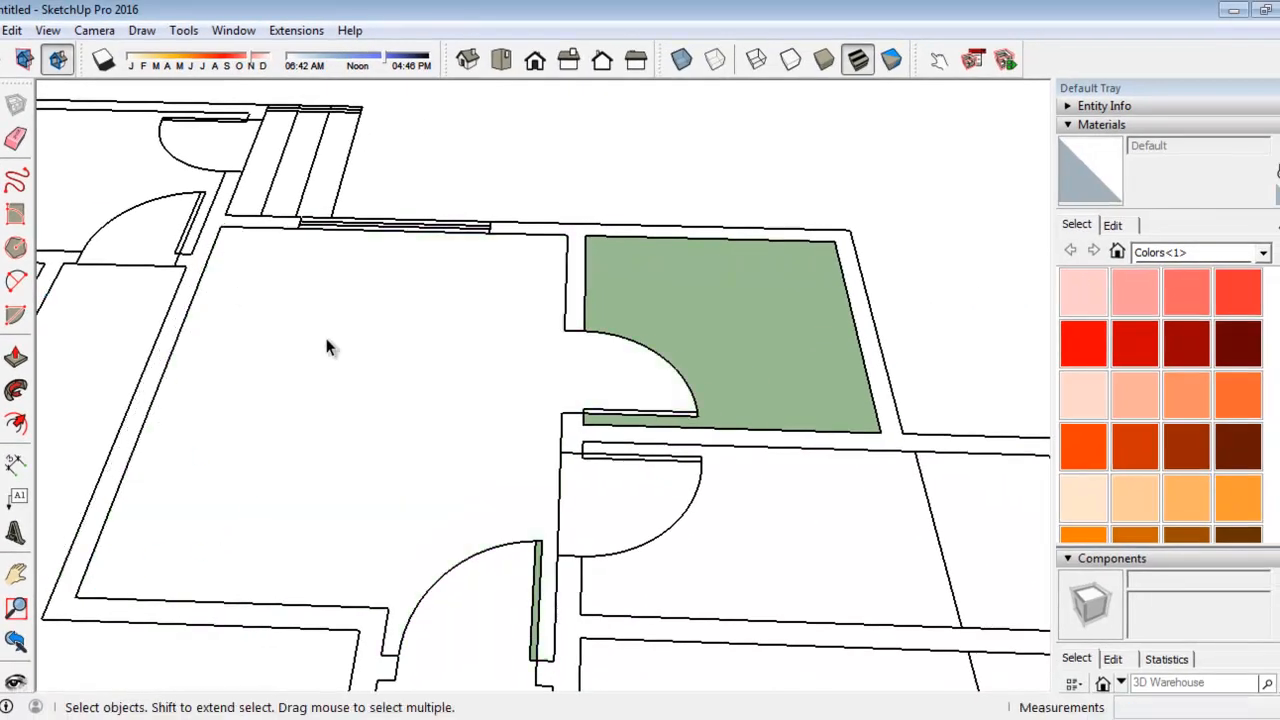
{"action": "left_click", "coordinate": [328, 347]}
Draw an 80 cm line along the bedroom's open door leaf to fill its missing face
{"action": "left_click", "coordinate": [12, 174]}
{"action": "scroll", "coordinate": [491, 491], "scroll_direction": "up", "scroll_amount": 3}
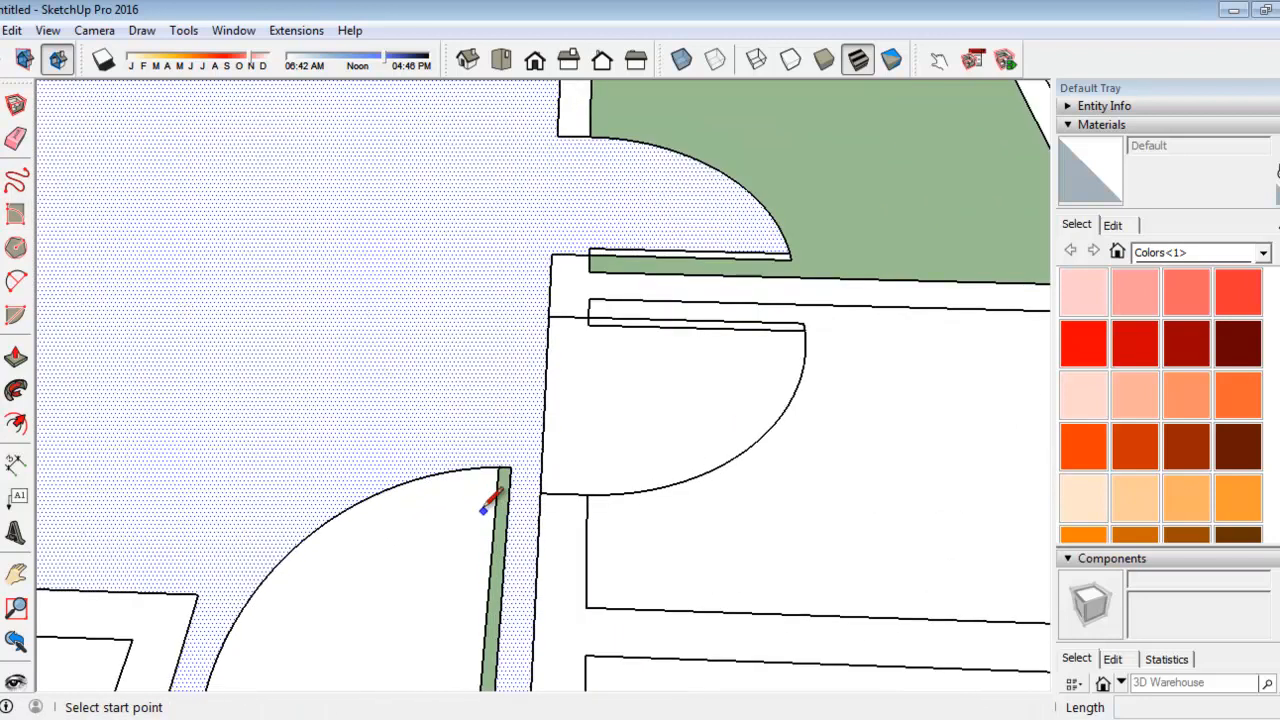
{"action": "left_click", "coordinate": [509, 462]}
{"action": "scroll", "coordinate": [517, 425], "scroll_direction": "down", "scroll_amount": 2}
{"action": "scroll", "coordinate": [517, 586], "scroll_direction": "up", "scroll_amount": 2}
{"action": "left_click", "coordinate": [500, 596]}
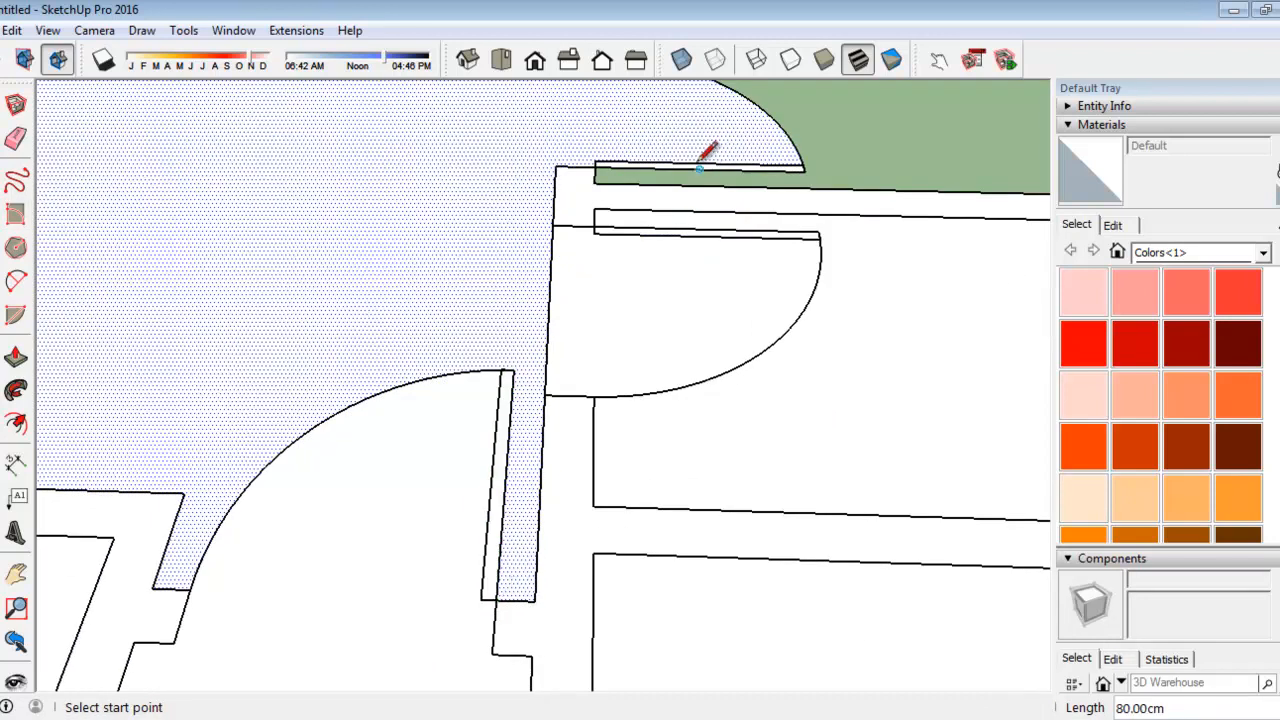
Retrace the bathroom's 200 cm outer wall edge to recreate its face, and select it to check its separation
{"action": "middle_click_drag", "start_coordinate": [859, 118], "coordinate": [638, 222]}
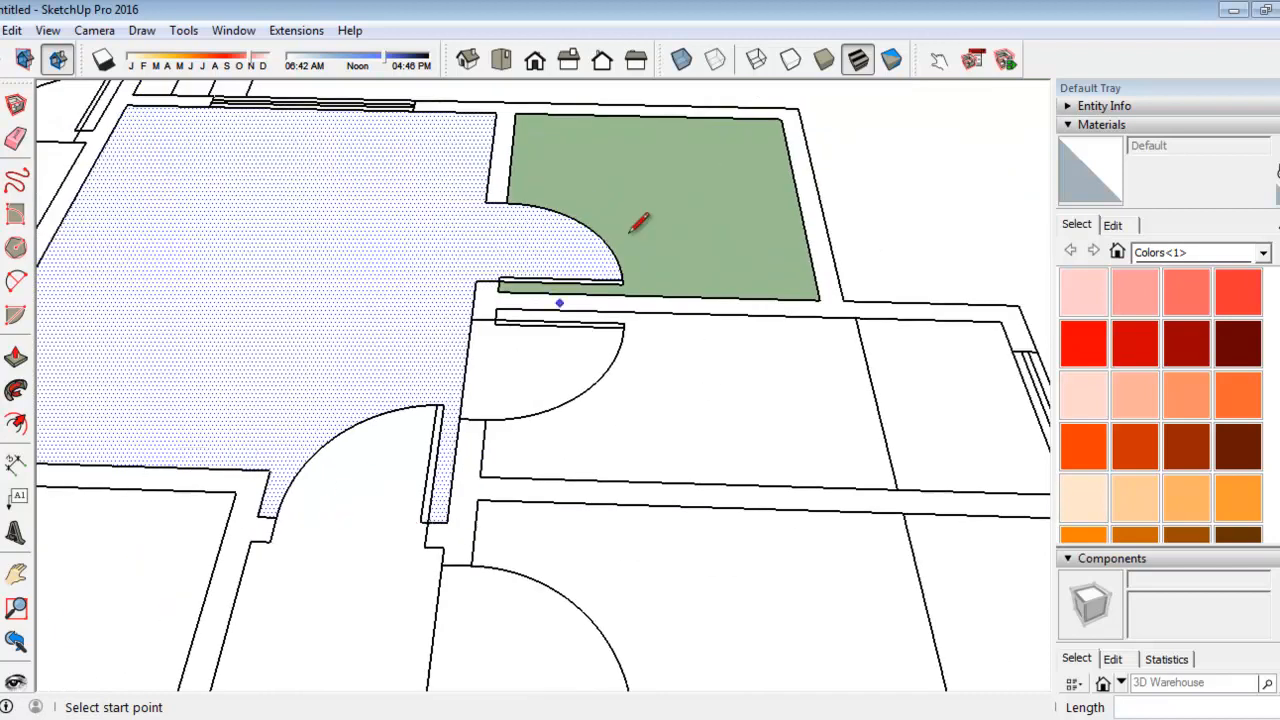
{"action": "left_click", "coordinate": [780, 119]}
{"action": "left_click", "coordinate": [818, 298]}
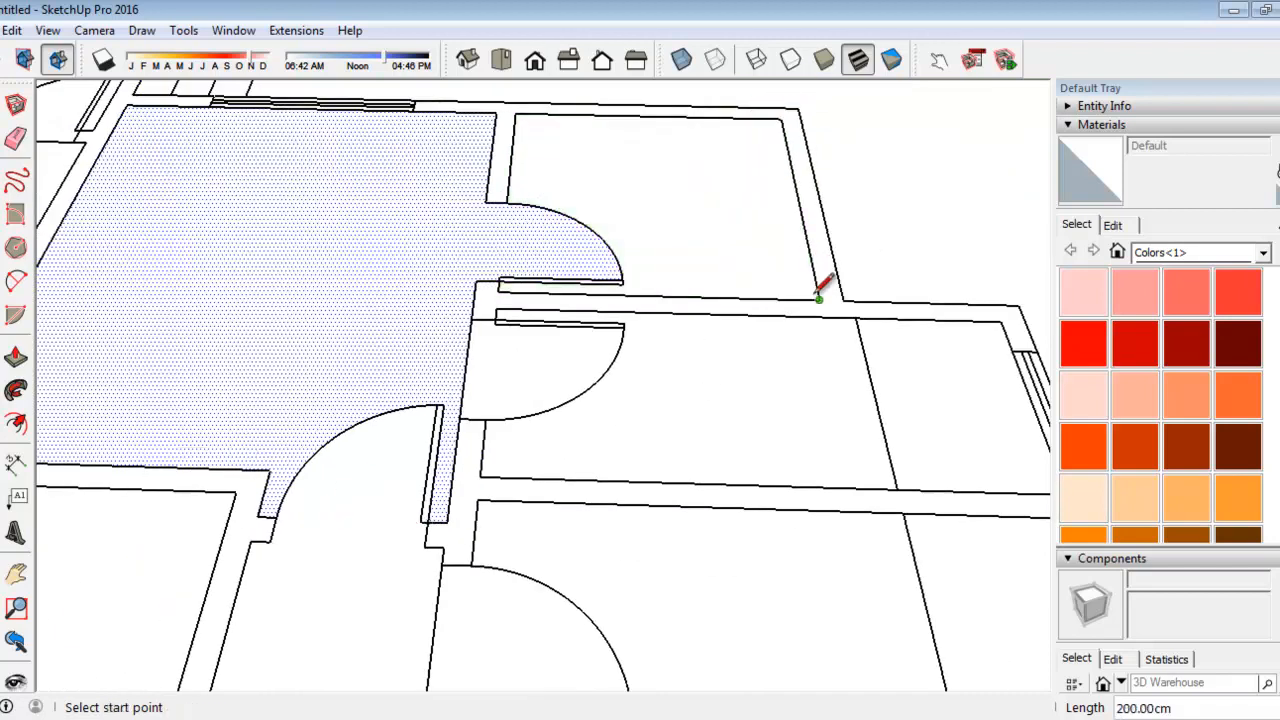
{"action": "left_click", "coordinate": [0, 104]}
{"action": "left_click", "coordinate": [591, 214]}
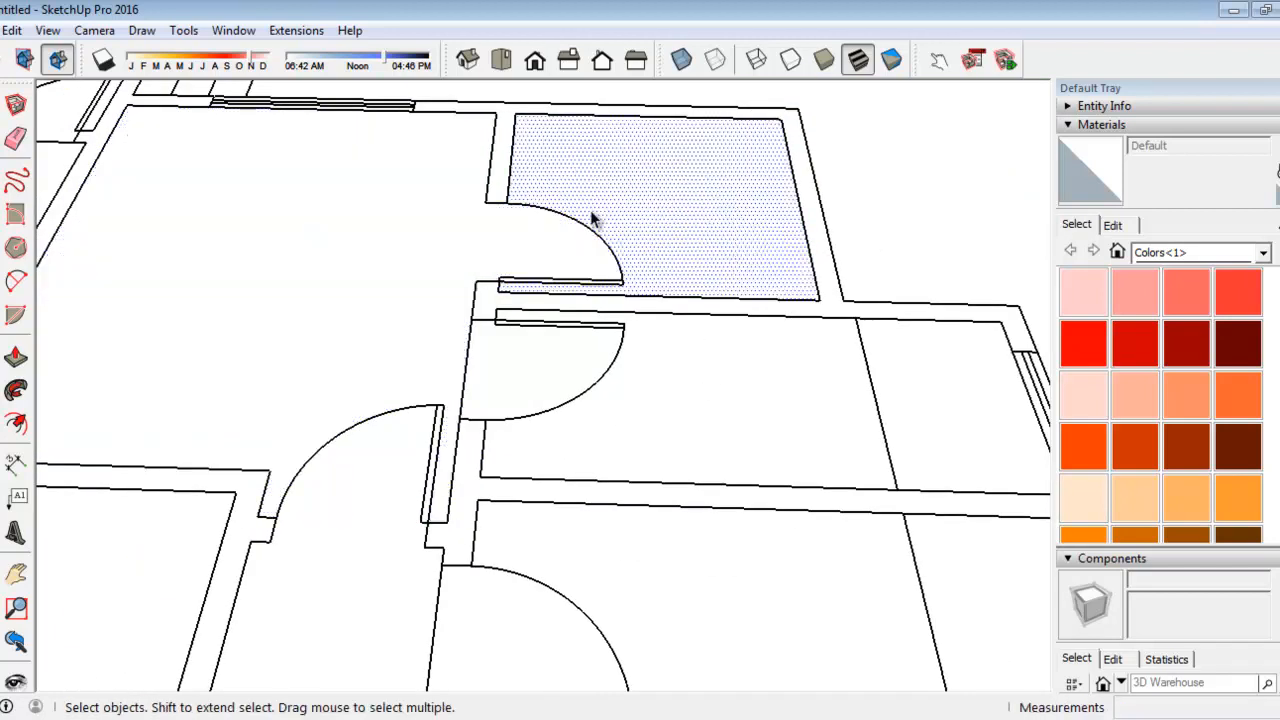
Select the neighbouring bathroom's face and draw a line along its door leaf up to the end of the swing arc
{"action": "left_click", "coordinate": [734, 391]}
{"action": "scroll", "coordinate": [646, 129], "scroll_direction": "down", "scroll_amount": 5}
{"action": "scroll", "coordinate": [643, 135], "scroll_direction": "up", "scroll_amount": 10}
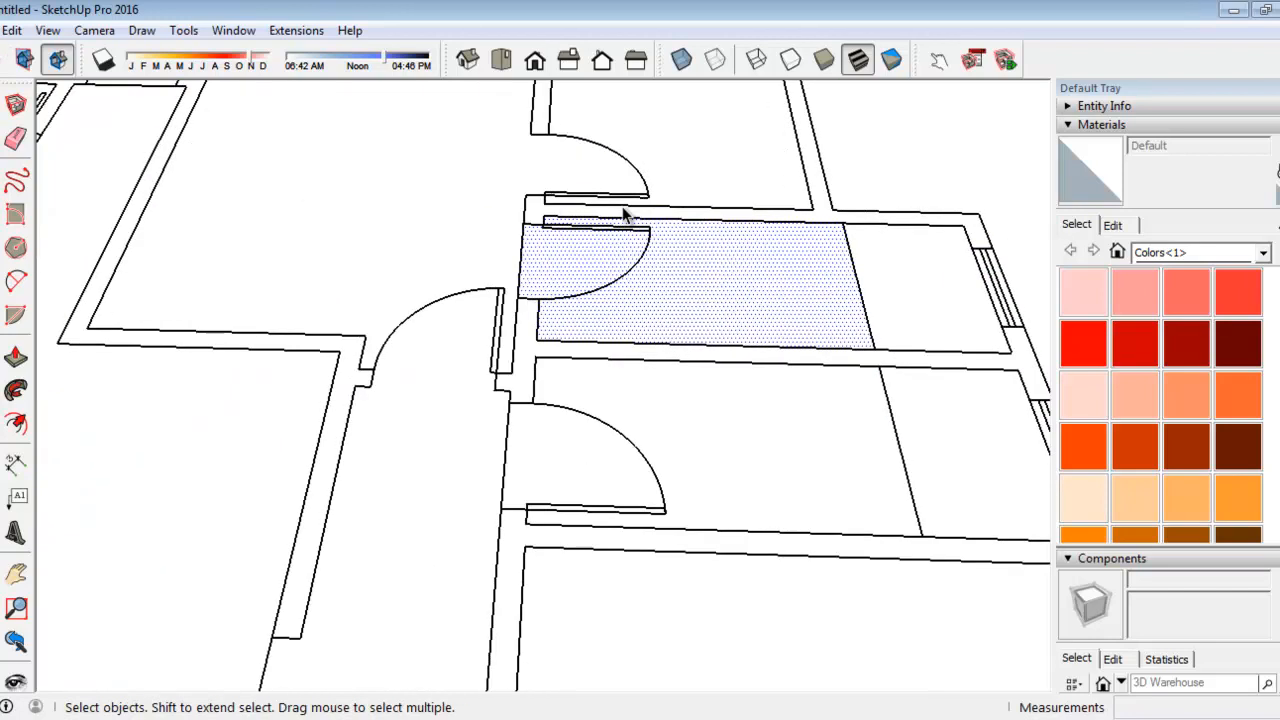
{"action": "left_click", "coordinate": [15, 315]}
{"action": "left_click", "coordinate": [492, 218]}
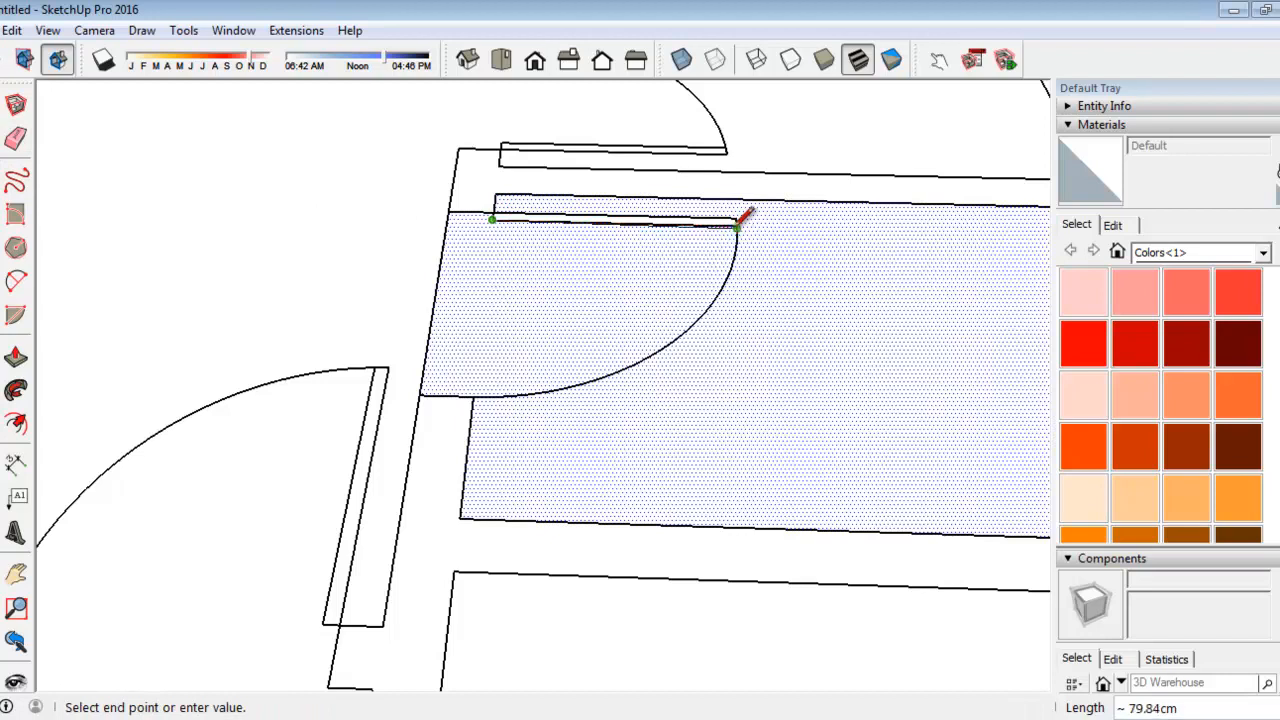
{"action": "scroll", "coordinate": [740, 220], "scroll_direction": "up", "scroll_amount": 3}
{"action": "scroll", "coordinate": [738, 220], "scroll_direction": "up", "scroll_amount": 1}
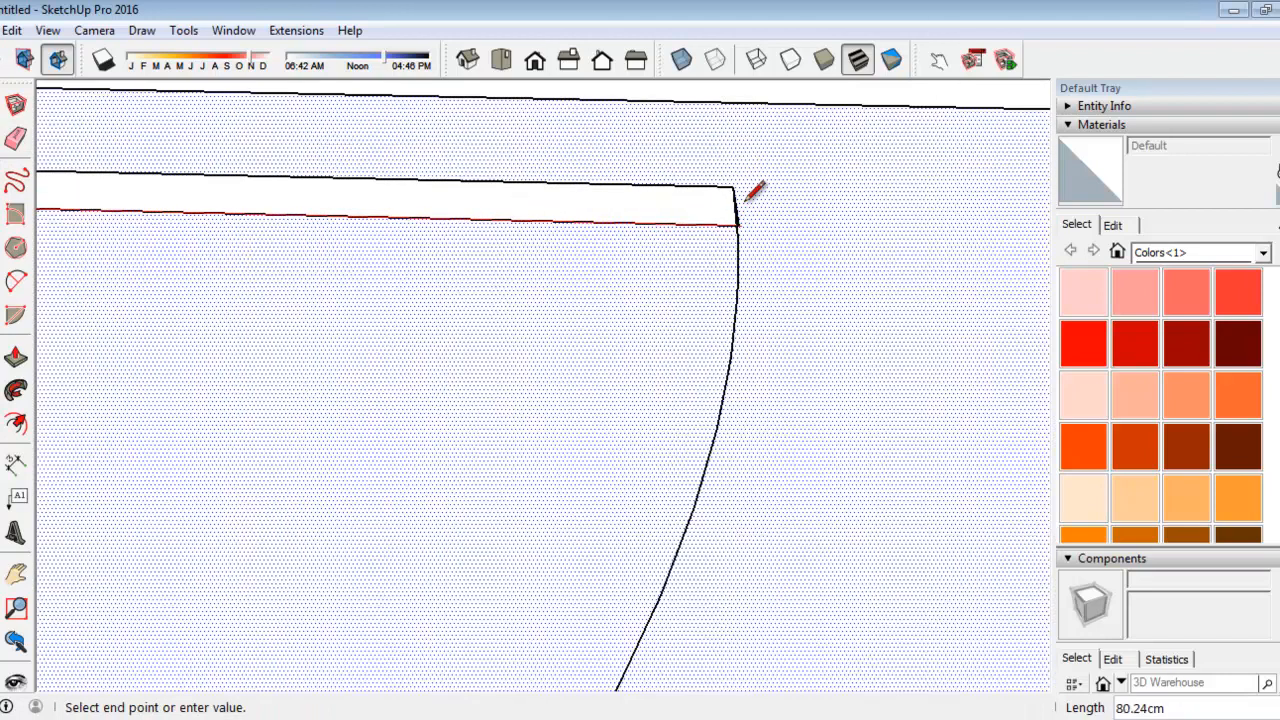
{"action": "left_click", "coordinate": [738, 217]}
{"action": "scroll", "coordinate": [737, 213], "scroll_direction": "down", "scroll_amount": 3}
{"action": "scroll", "coordinate": [740, 205], "scroll_direction": "down", "scroll_amount": 2}
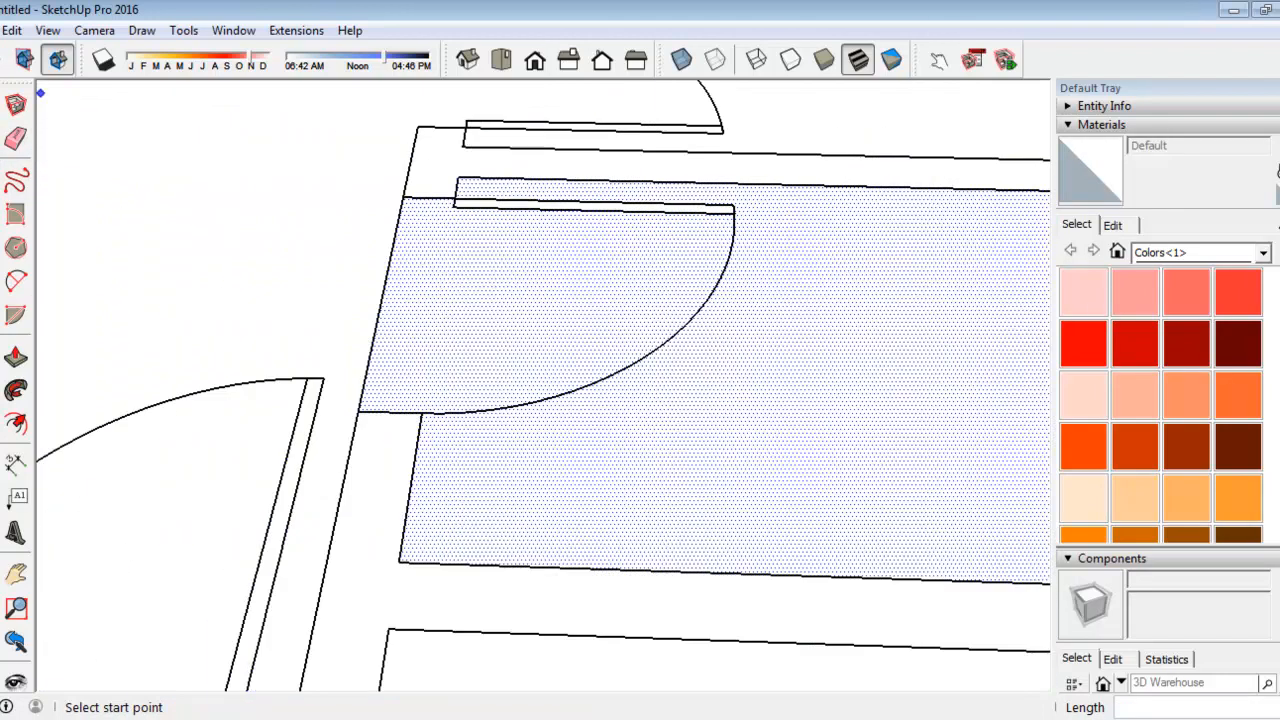
{"action": "key", "text": "space"}
Delete the joined face, then retrace the 80 cm doorway edge and the 225 cm wall edge to recreate separate faces
{"action": "scroll", "coordinate": [417, 349], "scroll_direction": "down", "scroll_amount": 3}
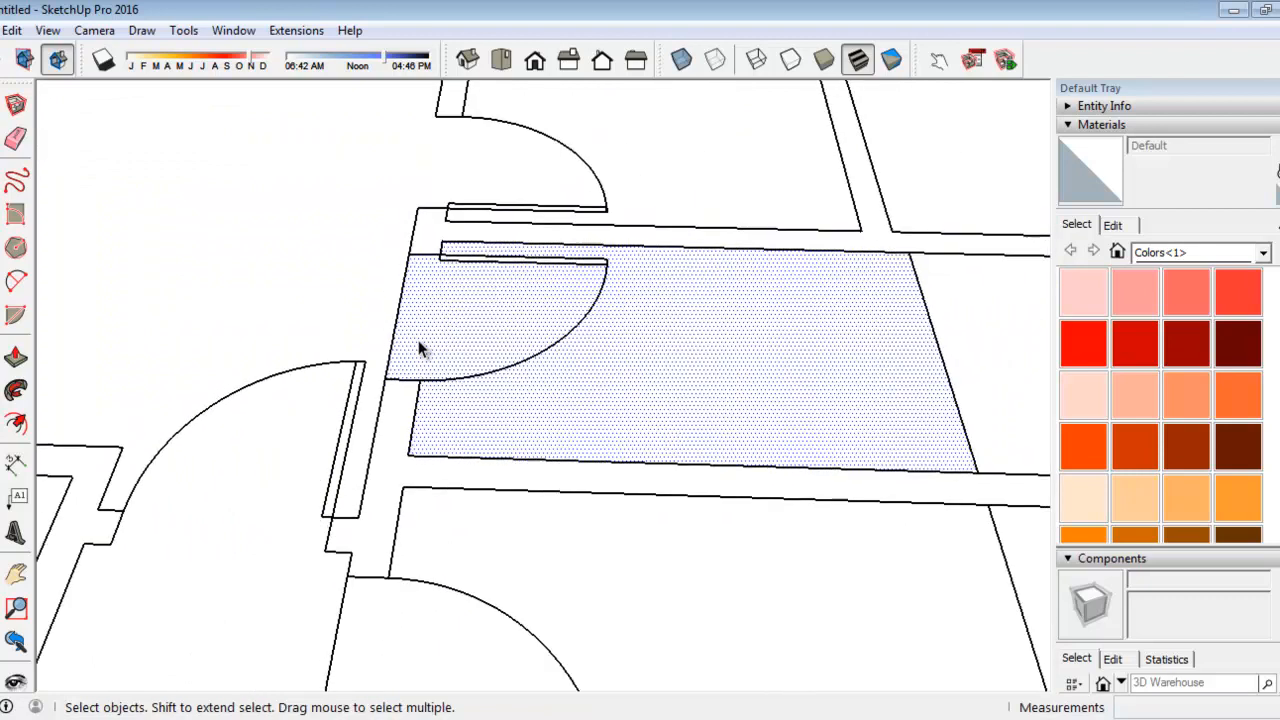
{"action": "key", "text": "l"}
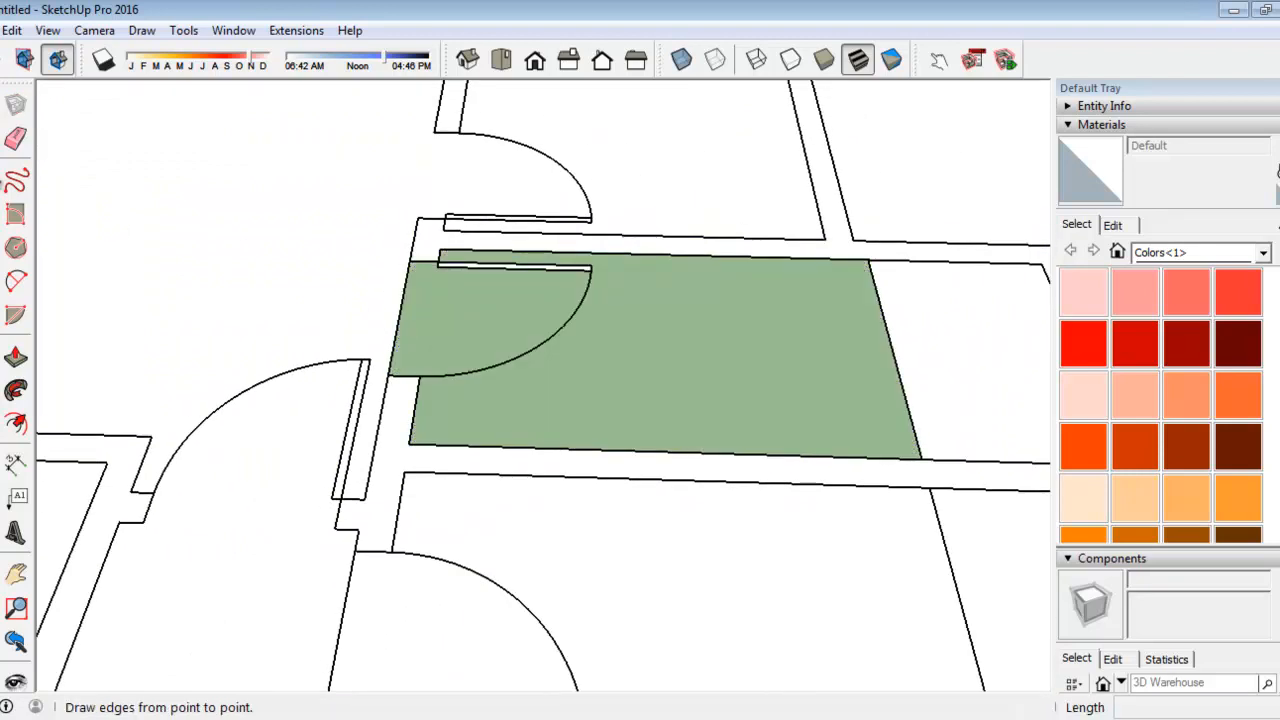
{"action": "left_click", "coordinate": [408, 261]}
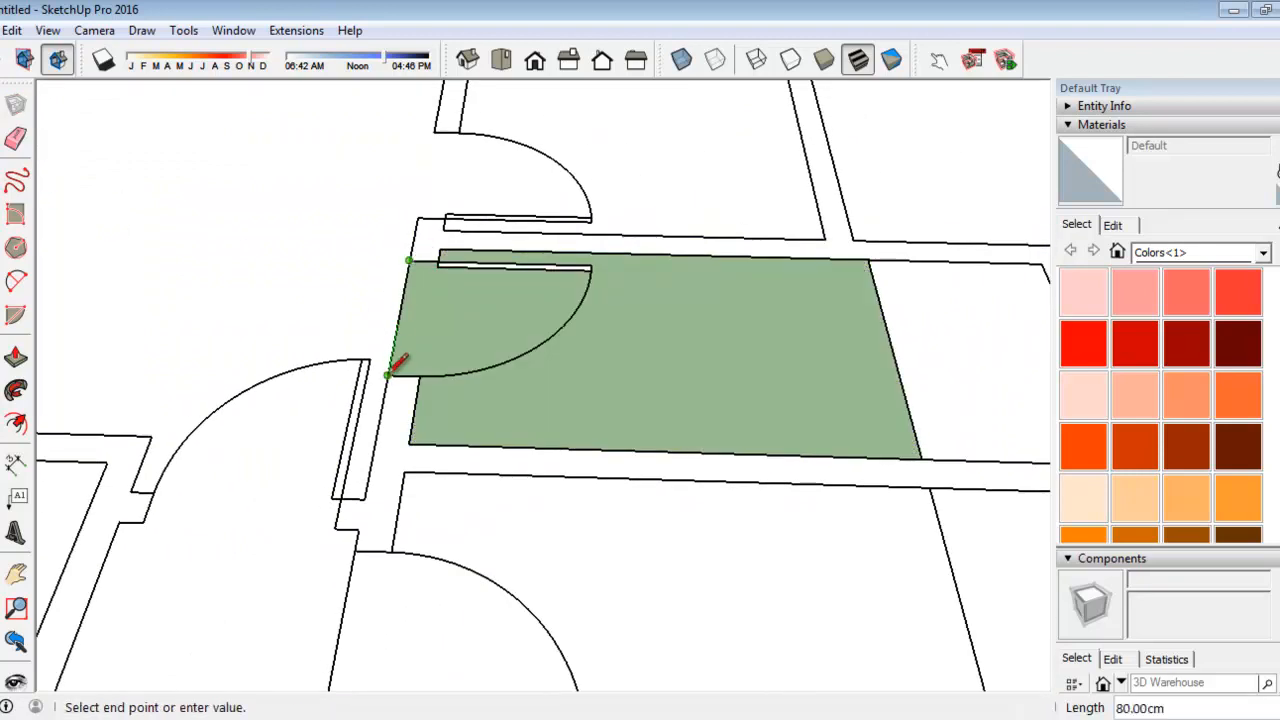
{"action": "left_click", "coordinate": [388, 374]}
{"action": "left_click", "coordinate": [440, 249]}
{"action": "left_click", "coordinate": [869, 259]}
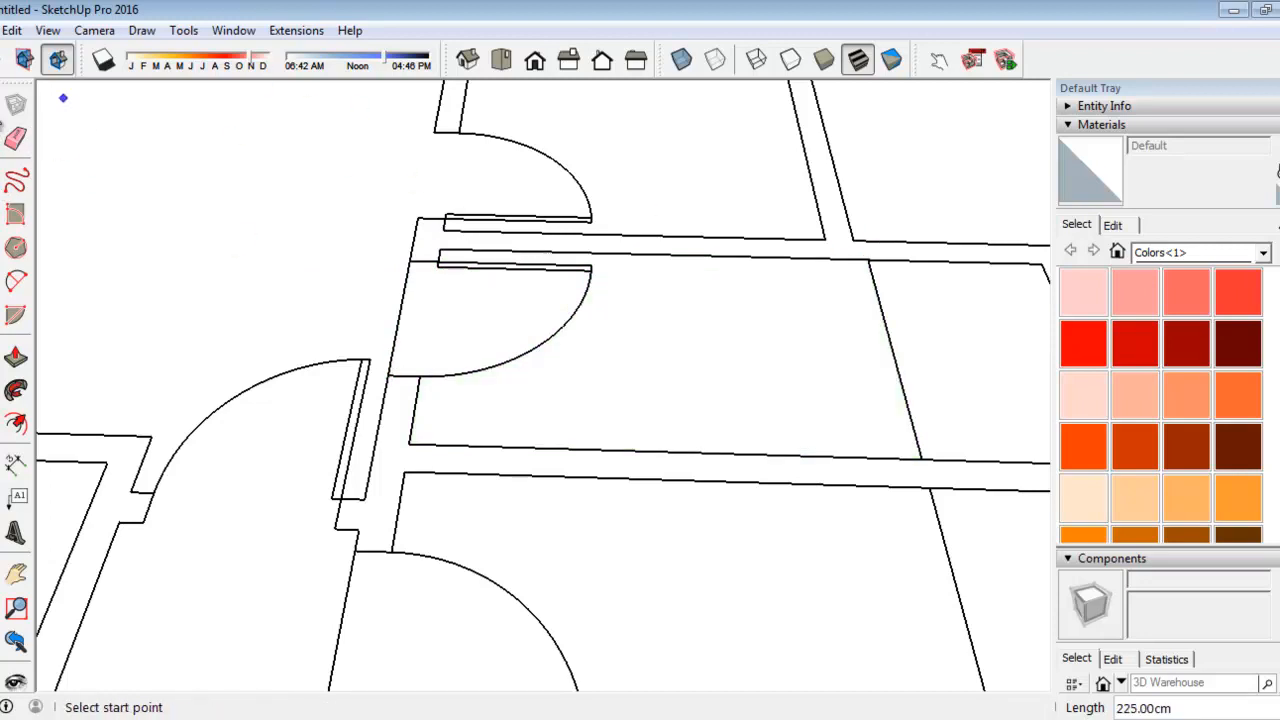
{"action": "key", "text": "space"}
Select the front bedroom, front yard and small garden faces one by one to check that they are separate
{"action": "scroll", "coordinate": [423, 229], "scroll_direction": "down", "scroll_amount": 10}
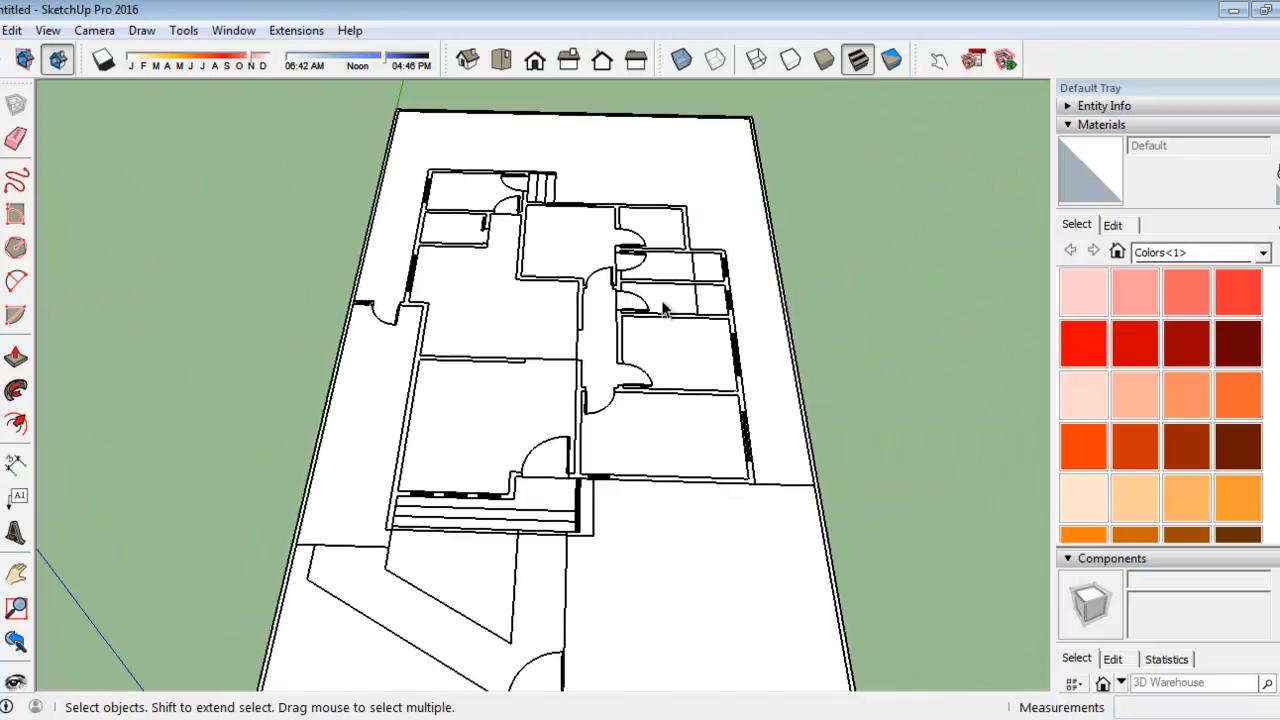
{"action": "left_click", "coordinate": [667, 420]}
{"action": "left_click", "coordinate": [668, 549]}
{"action": "left_click", "coordinate": [494, 570]}
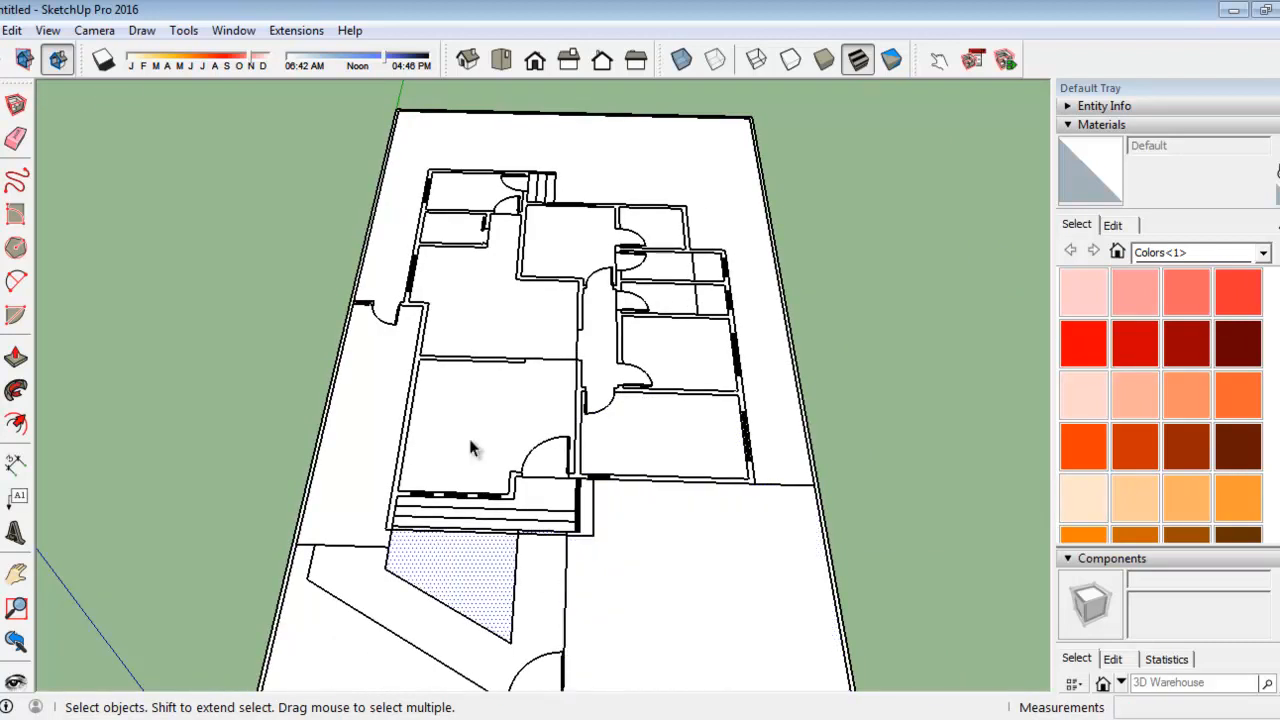
{"action": "scroll", "coordinate": [462, 358], "scroll_direction": "down", "scroll_amount": 3}
{"action": "scroll", "coordinate": [508, 538], "scroll_direction": "up", "scroll_amount": 3}
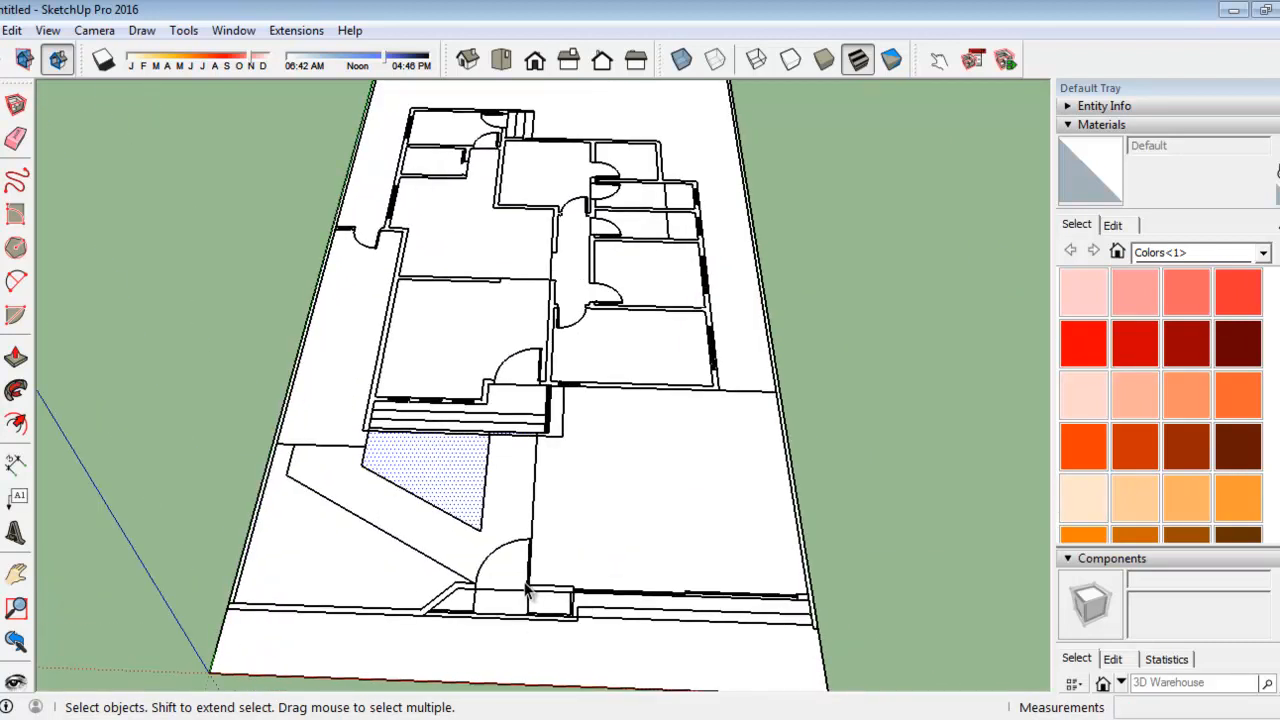
{"action": "scroll", "coordinate": [606, 463], "scroll_direction": "down", "scroll_amount": 3}
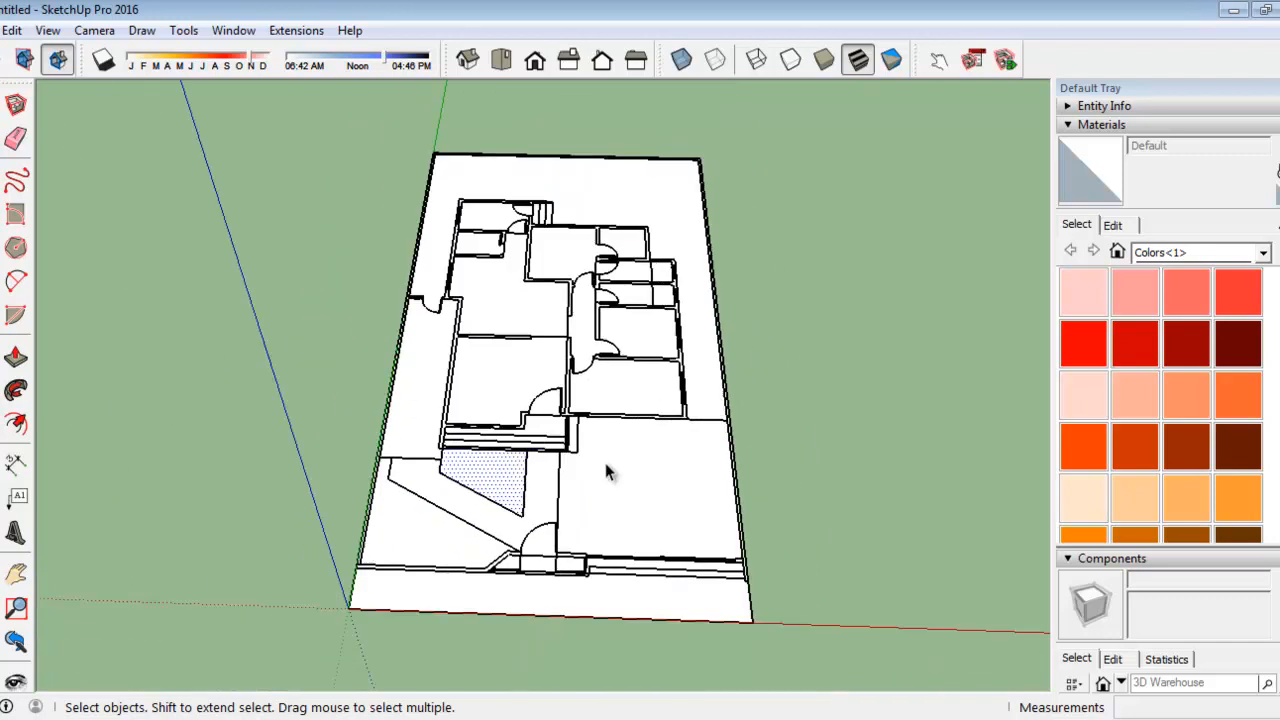
Select the sidewalk strip's face along the front of the plot to check that it is separate
{"action": "scroll", "coordinate": [670, 642], "scroll_direction": "up", "scroll_amount": 4}
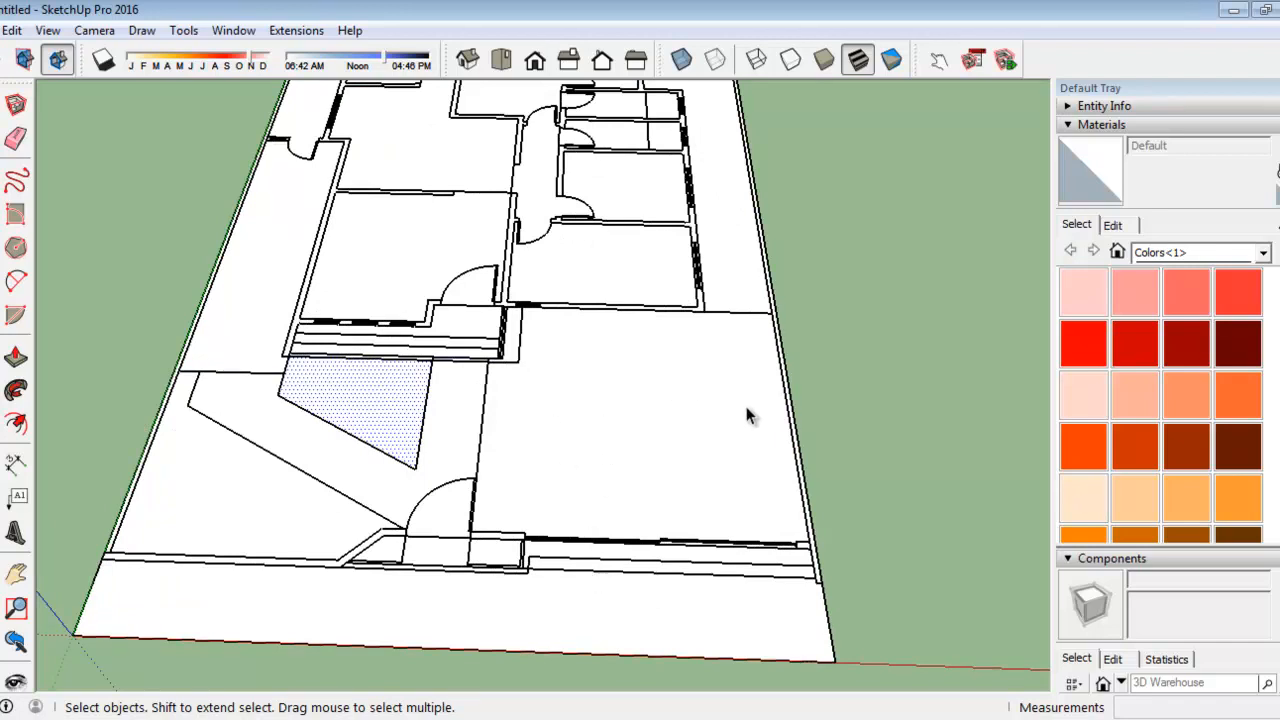
{"action": "scroll", "coordinate": [746, 415], "scroll_direction": "down", "scroll_amount": 3}
{"action": "scroll", "coordinate": [543, 446], "scroll_direction": "up", "scroll_amount": 5}
{"action": "scroll", "coordinate": [543, 447], "scroll_direction": "down", "scroll_amount": 2}
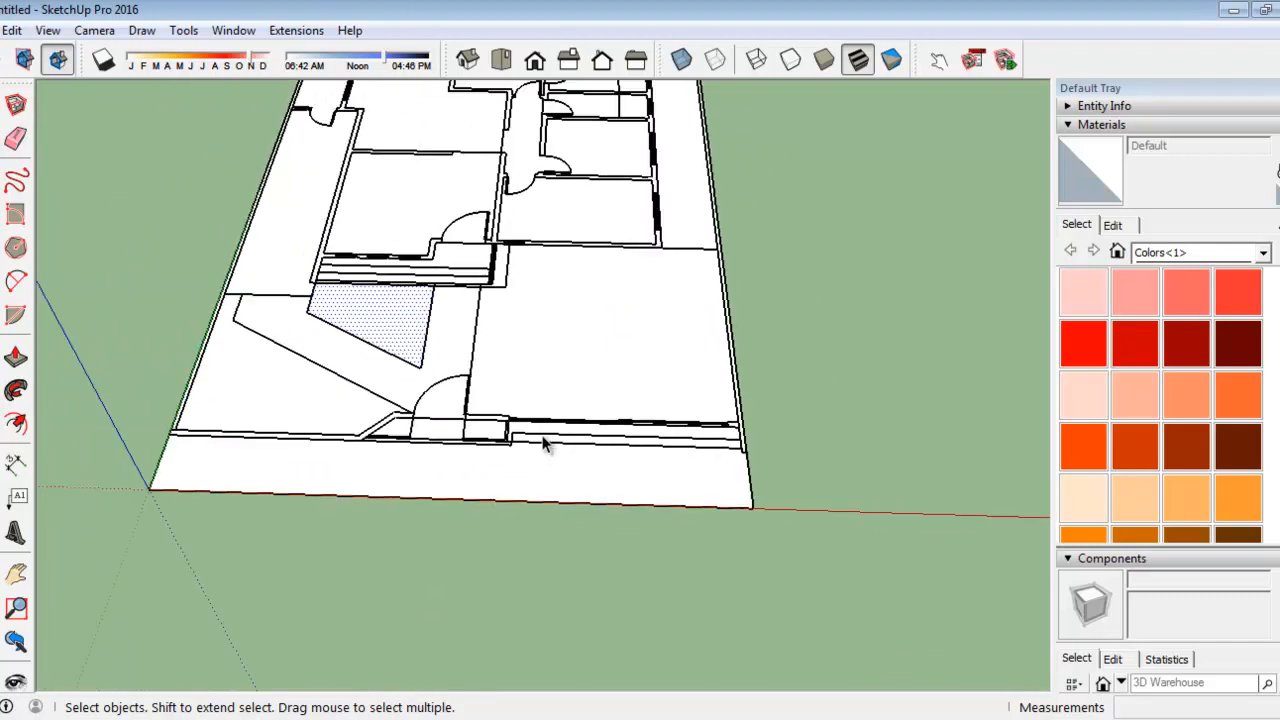
{"action": "left_click", "coordinate": [350, 470]}
{"action": "scroll", "coordinate": [350, 470], "scroll_direction": "up", "scroll_amount": 2}
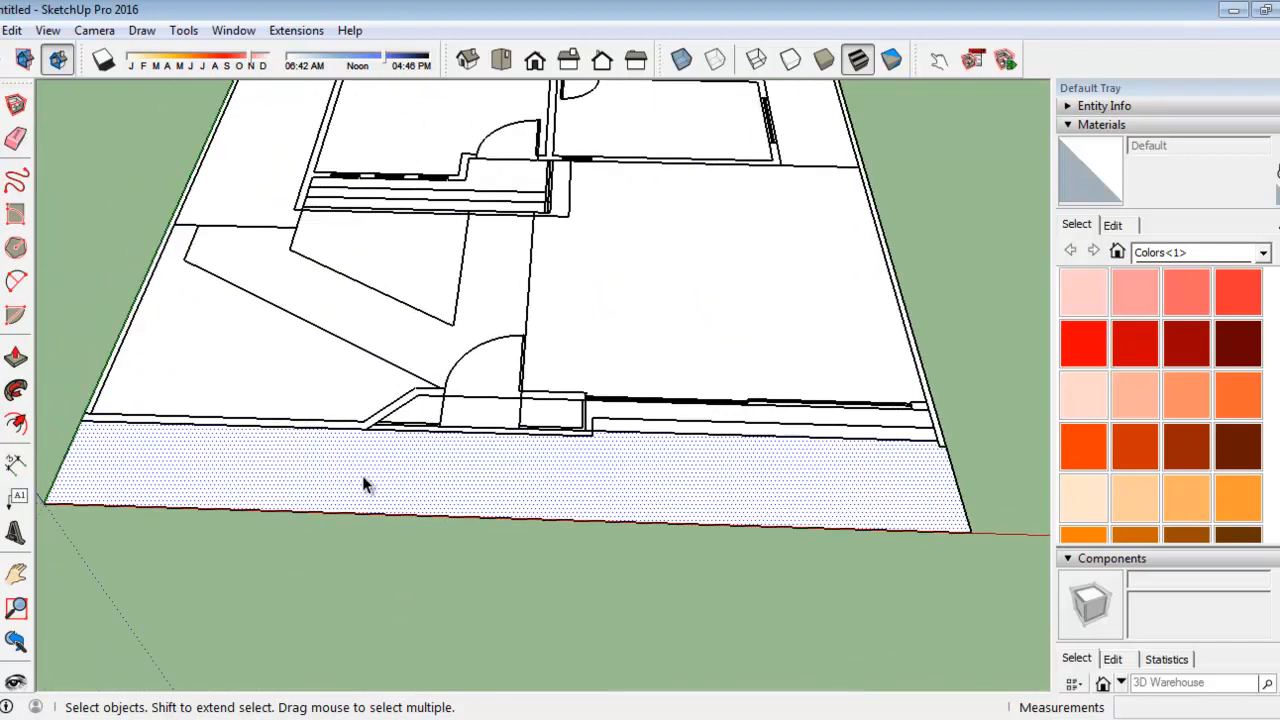
{"action": "scroll", "coordinate": [434, 520], "scroll_direction": "up", "scroll_amount": 2}
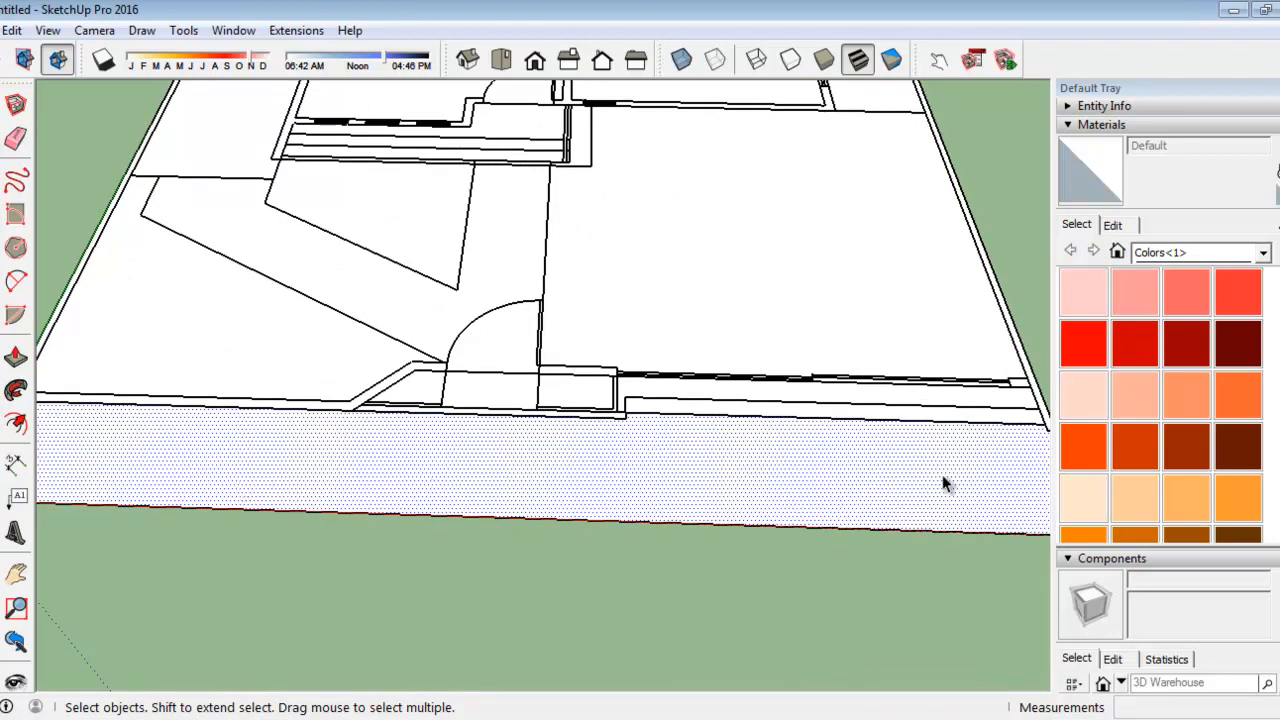
{"action": "scroll", "coordinate": [475, 423], "scroll_direction": "down", "scroll_amount": 2}
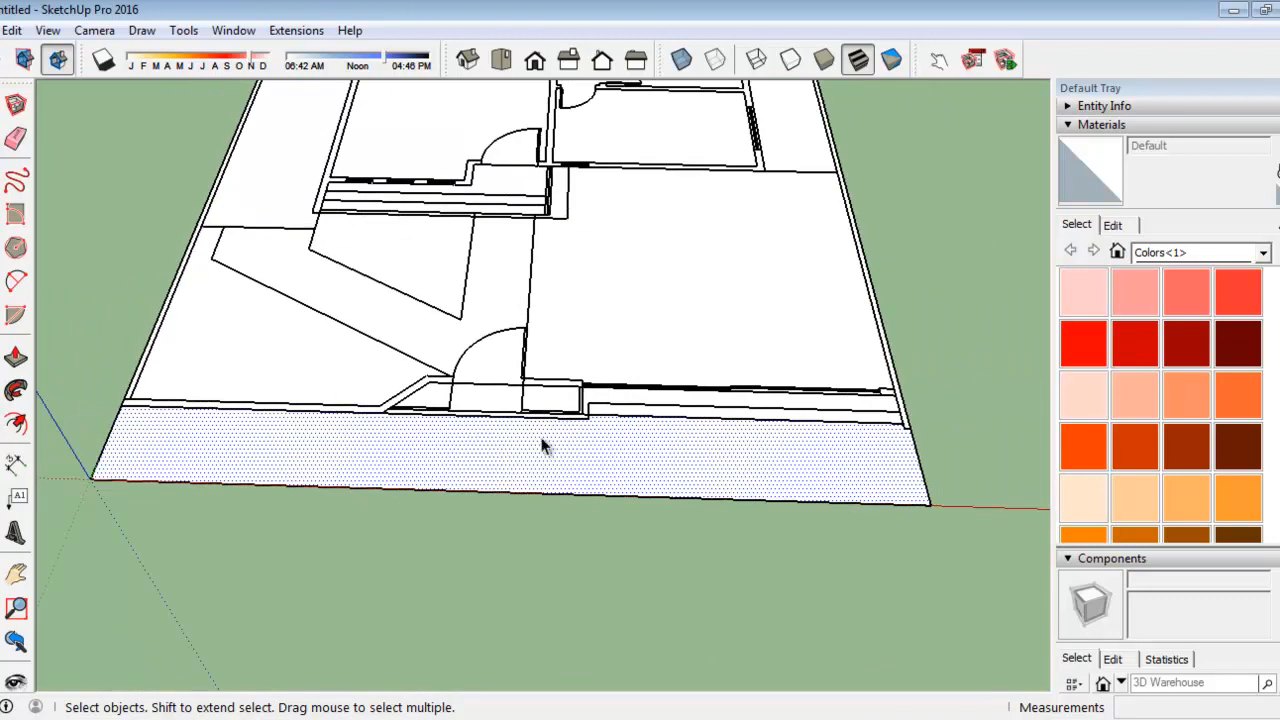
{"action": "scroll", "coordinate": [753, 462], "scroll_direction": "up", "scroll_amount": 2}
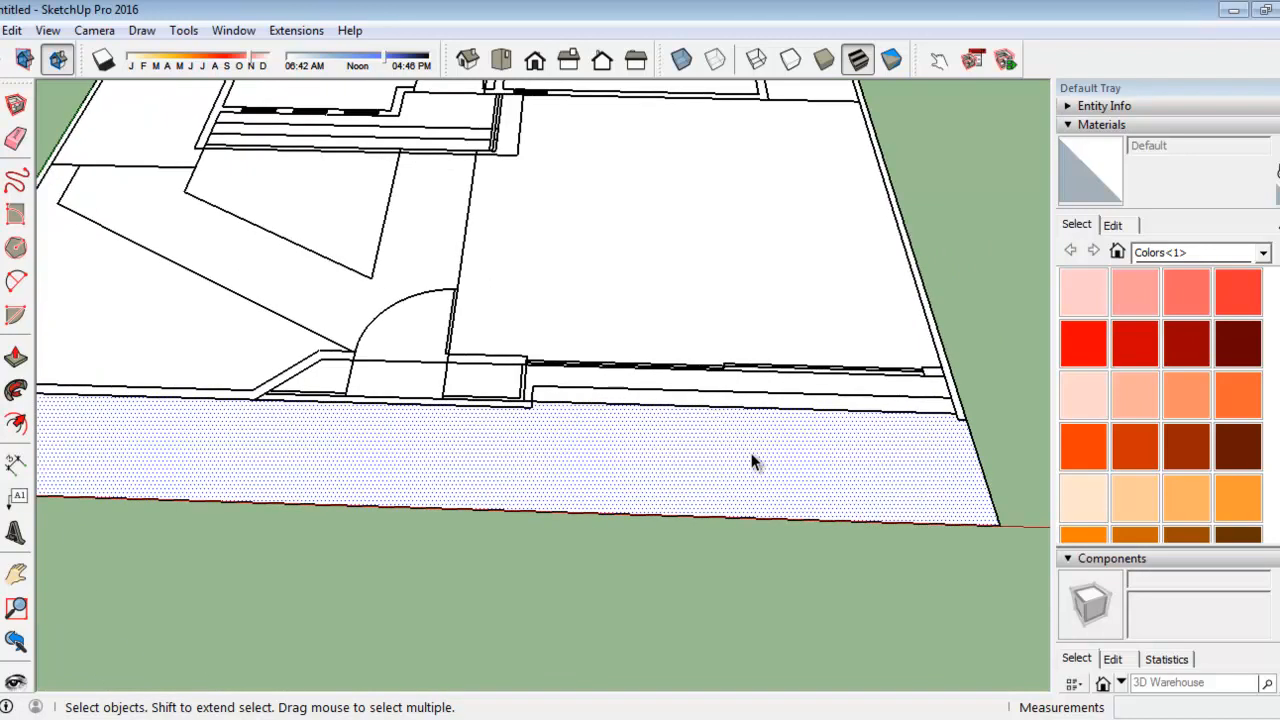
{"action": "scroll", "coordinate": [586, 457], "scroll_direction": "down", "scroll_amount": 2}
{"action": "middle_click_drag", "start_coordinate": [491, 437], "coordinate": [515, 505]}
{"action": "scroll", "coordinate": [515, 505], "scroll_direction": "up", "scroll_amount": 2}
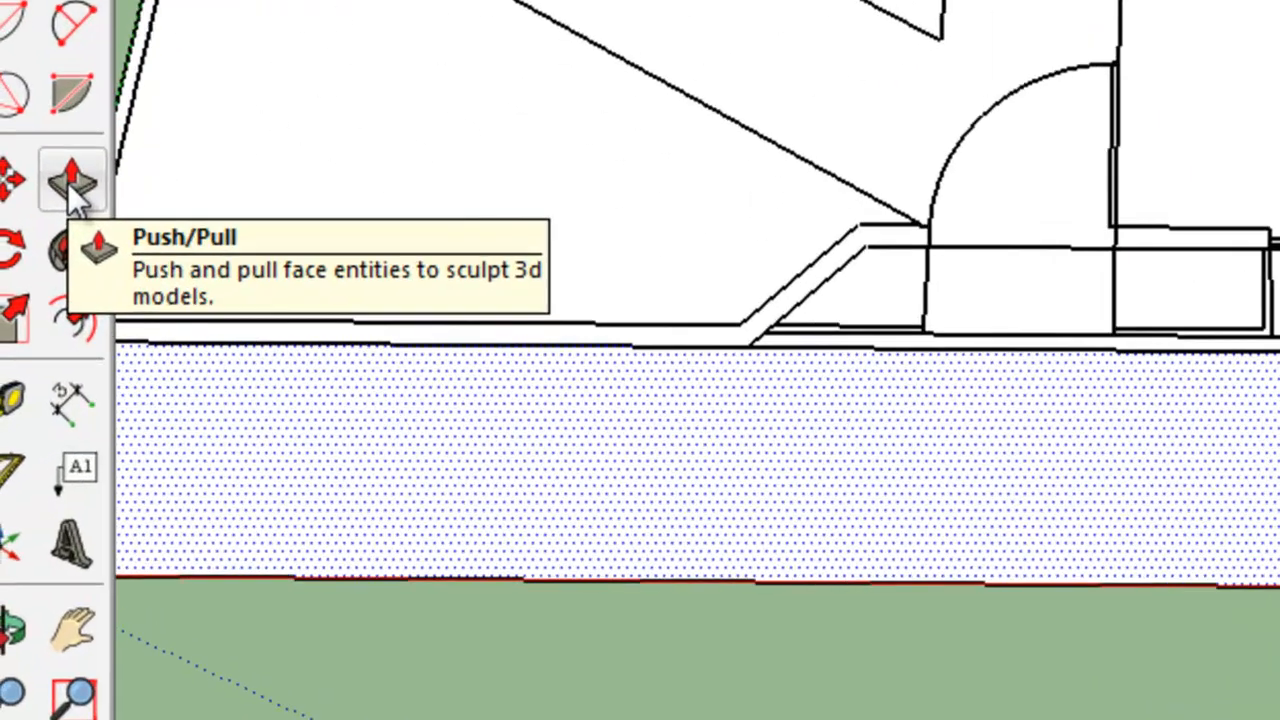
Extrude the front sidewalk strip upward by 10 cm with Push/Pull
{"action": "left_click", "coordinate": [15, 360]}
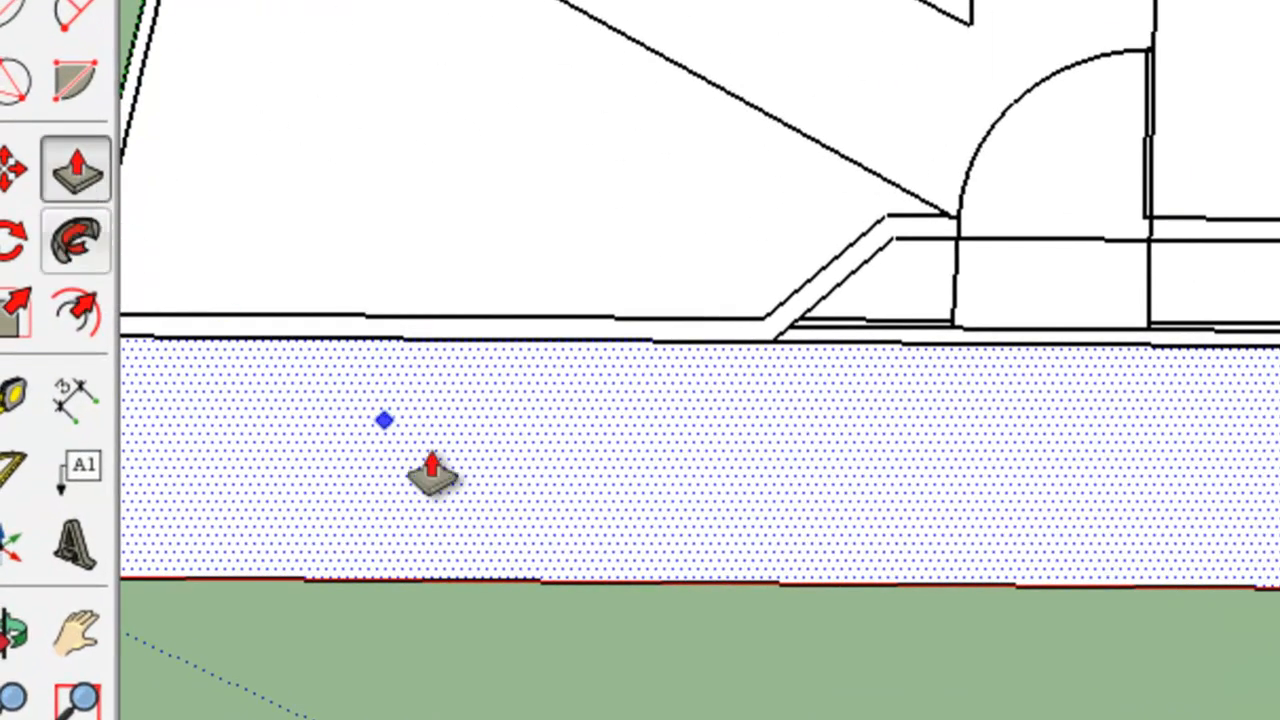
{"action": "left_click_drag", "start_coordinate": [584, 518], "coordinate": [576, 455]}
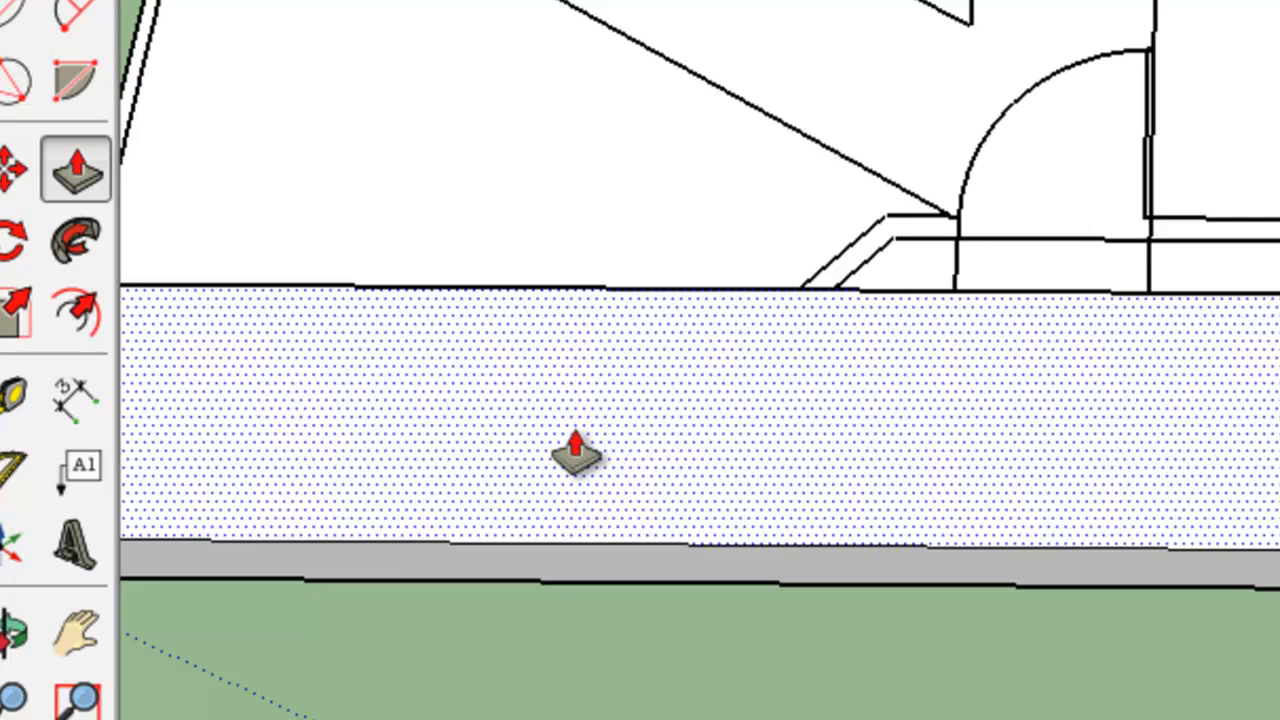
{"action": "key", "text": "Escape"}
{"action": "middle_click_drag", "start_coordinate": [691, 571], "coordinate": [692, 222]}
{"action": "scroll", "coordinate": [1240, 160], "scroll_direction": "up", "scroll_amount": 3}
{"action": "scroll", "coordinate": [1276, 60], "scroll_direction": "down", "scroll_amount": 5}
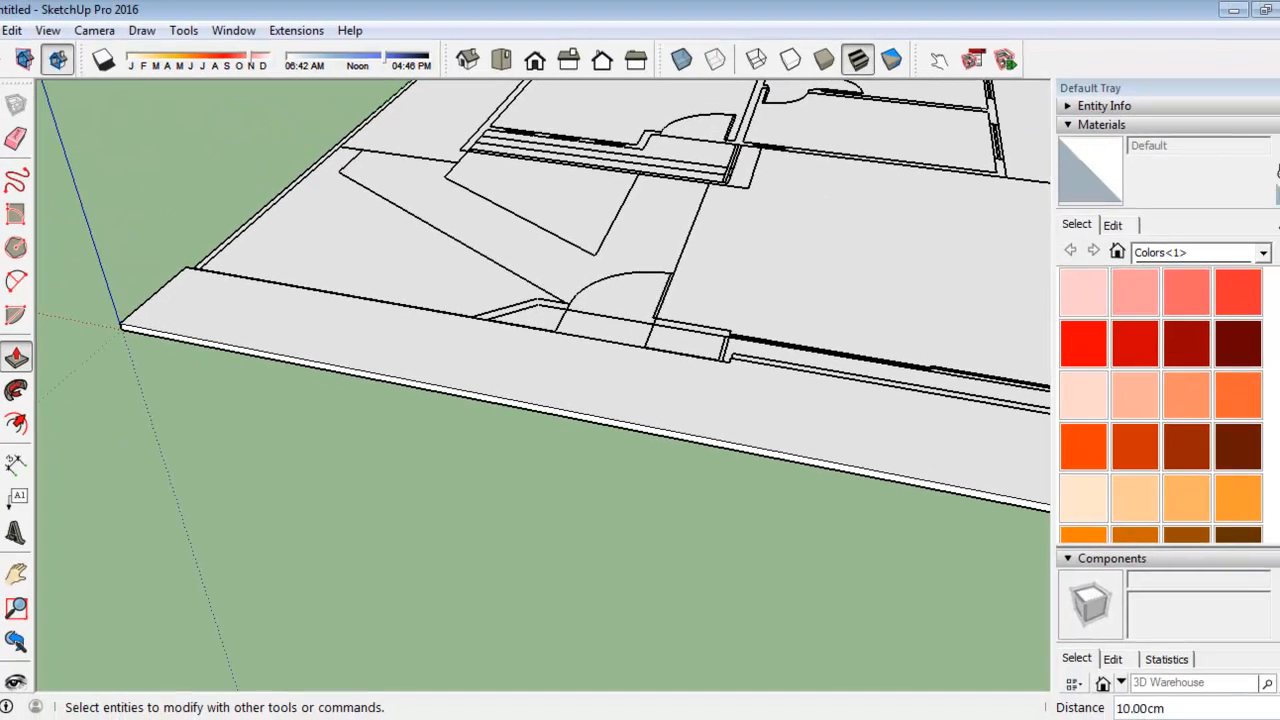
Select the raised sidewalk strip's upper face and try to lift it along the blue axis with the Move tool
{"action": "key", "text": "space"}
{"action": "left_click", "coordinate": [286, 306]}
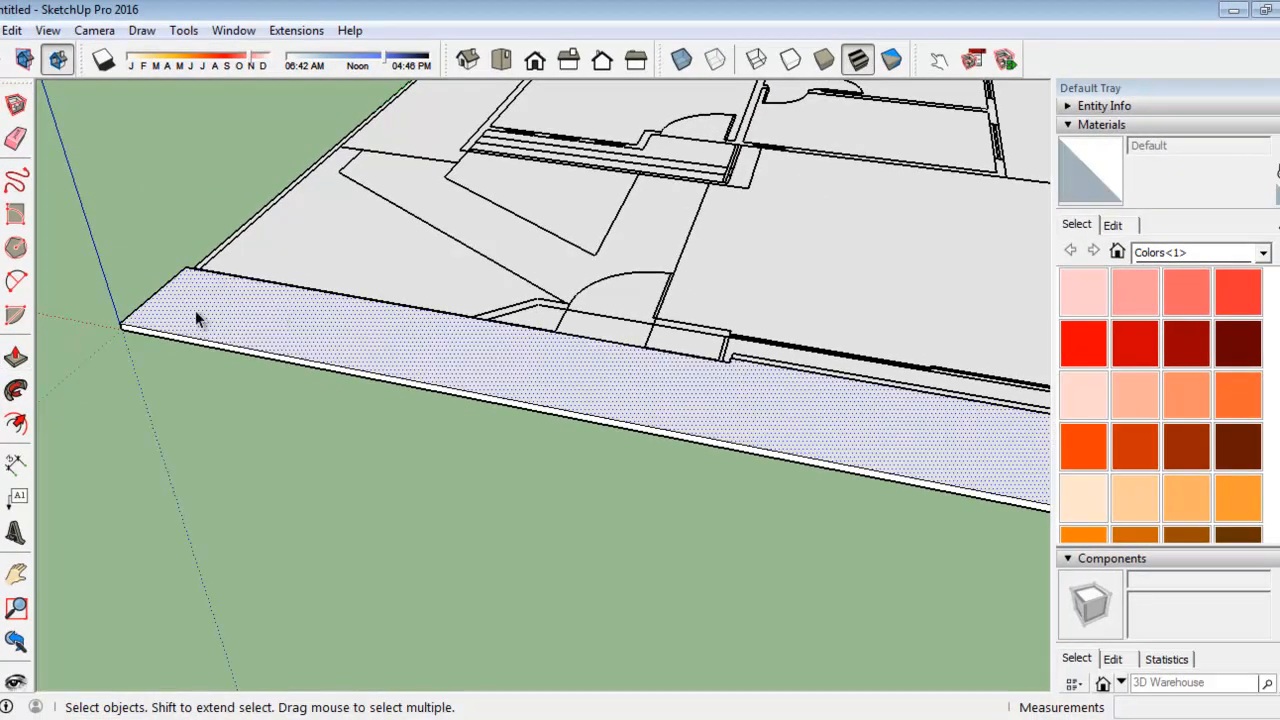
{"action": "scroll", "coordinate": [244, 310], "scroll_direction": "up", "scroll_amount": 3}
{"action": "key", "text": "m"}
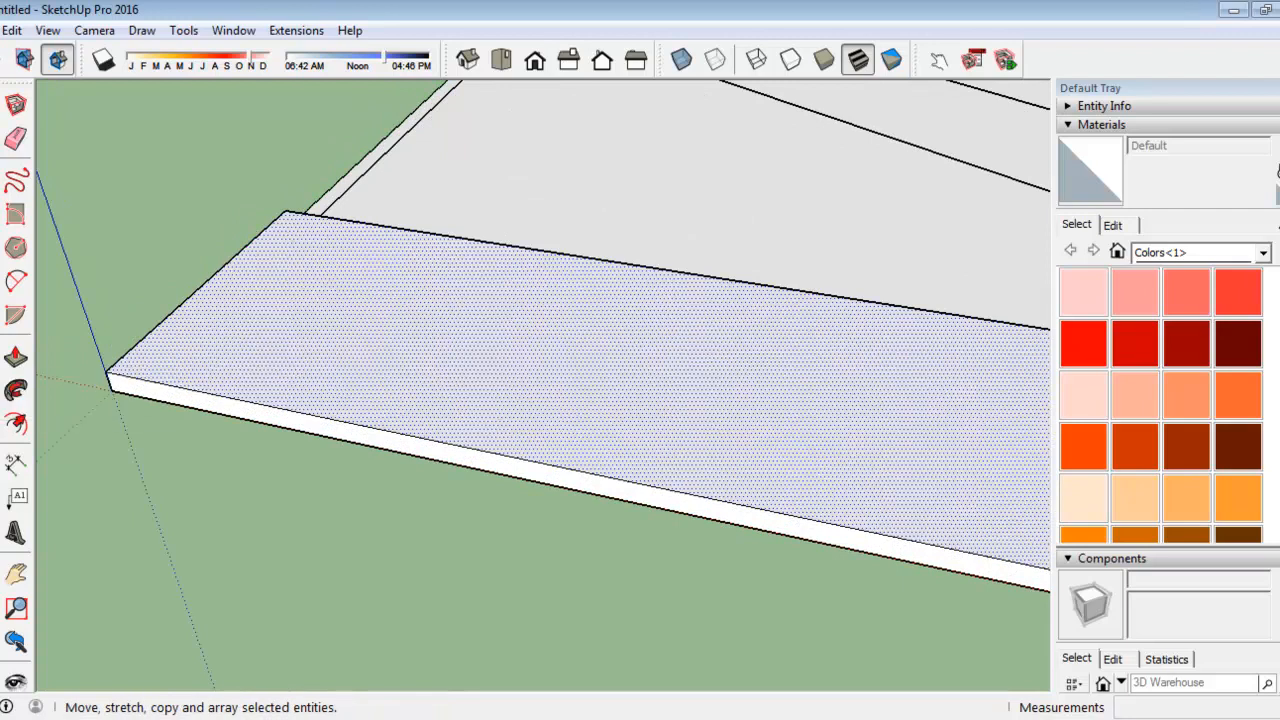
{"action": "left_click", "coordinate": [15, 357]}
{"action": "left_click", "coordinate": [440, 340]}
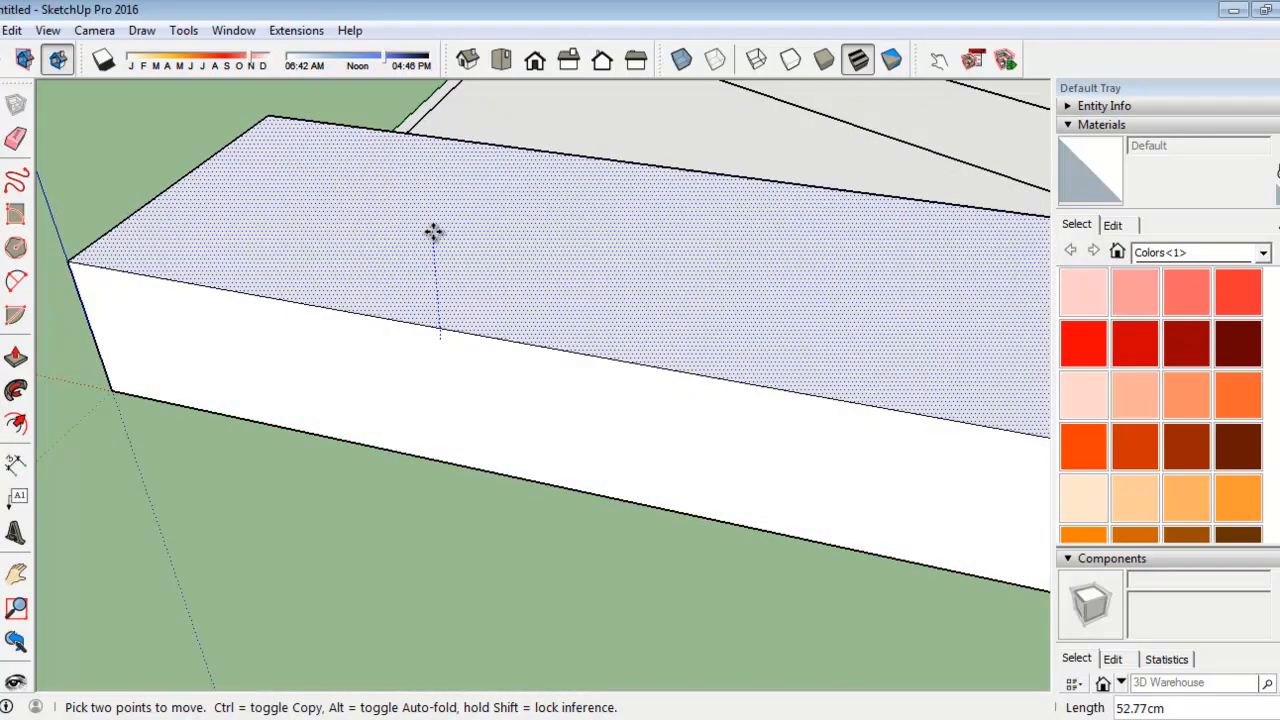
{"action": "key", "text": "space"}
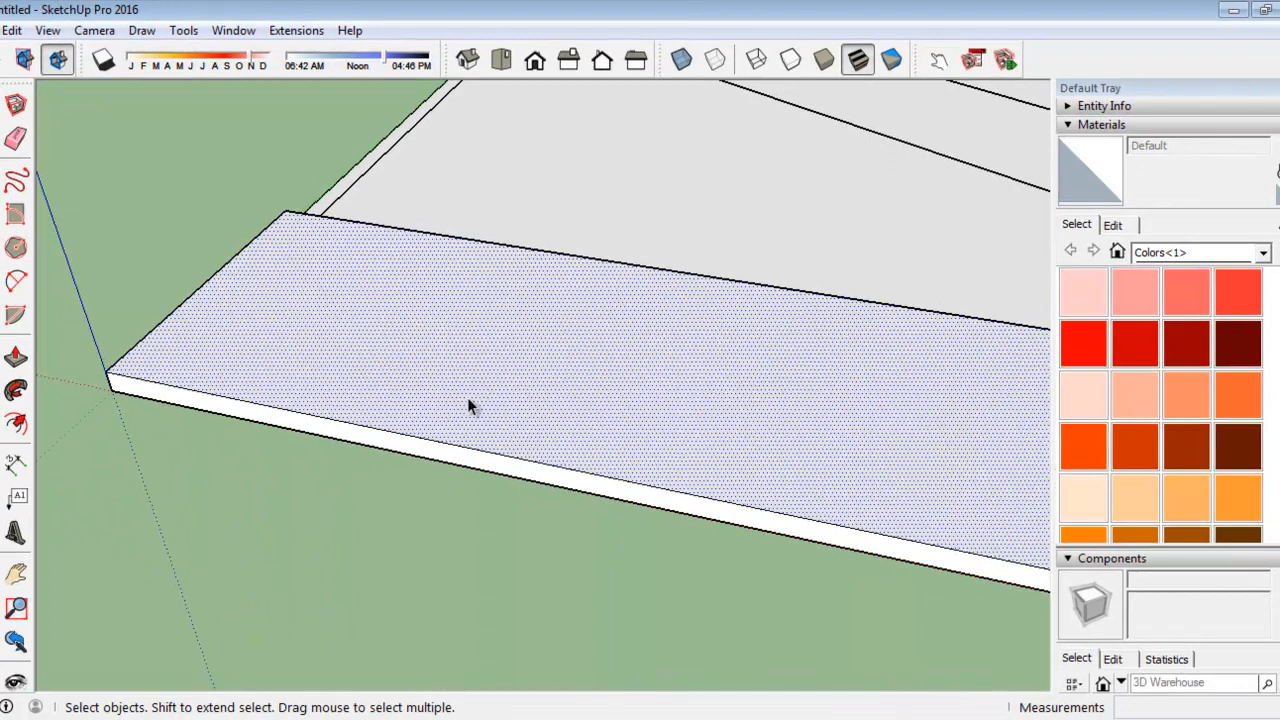
Examine the raised sidewalk strip along its whole length and where it meets the front wall, entrance and garden
{"action": "scroll", "coordinate": [147, 339], "scroll_direction": "down", "scroll_amount": 8}
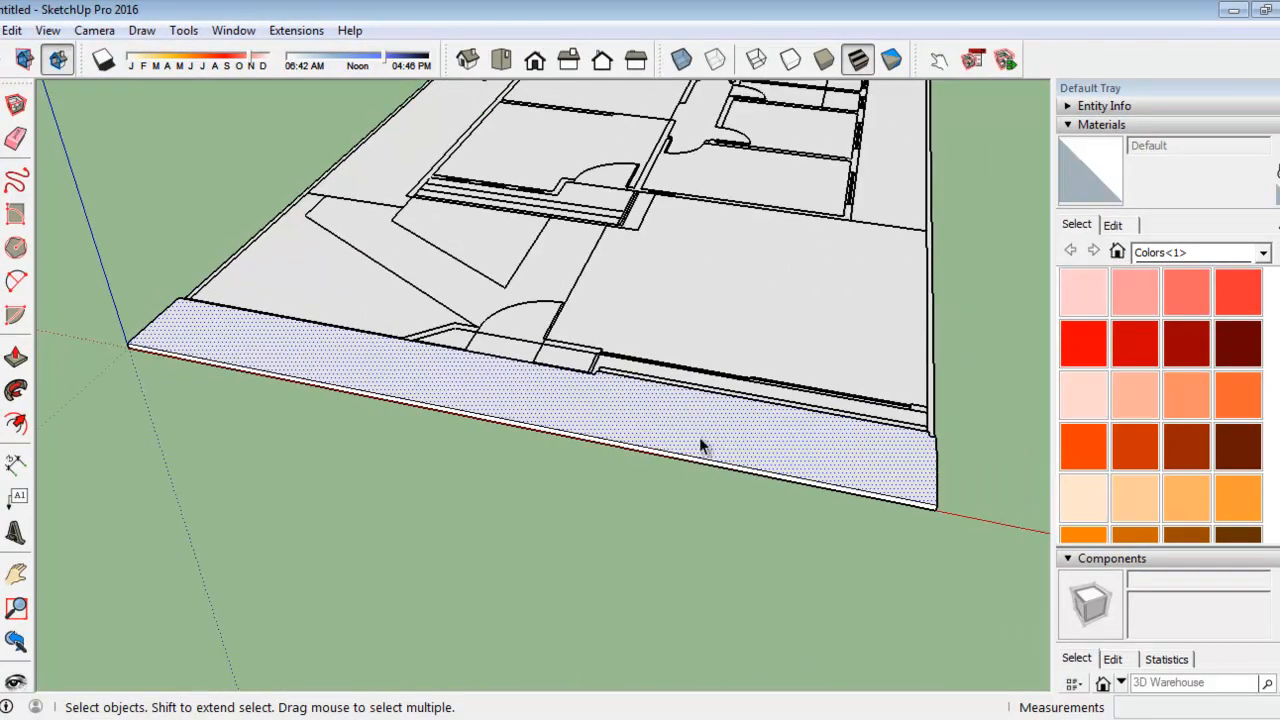
{"action": "scroll", "coordinate": [848, 450], "scroll_direction": "up", "scroll_amount": 6}
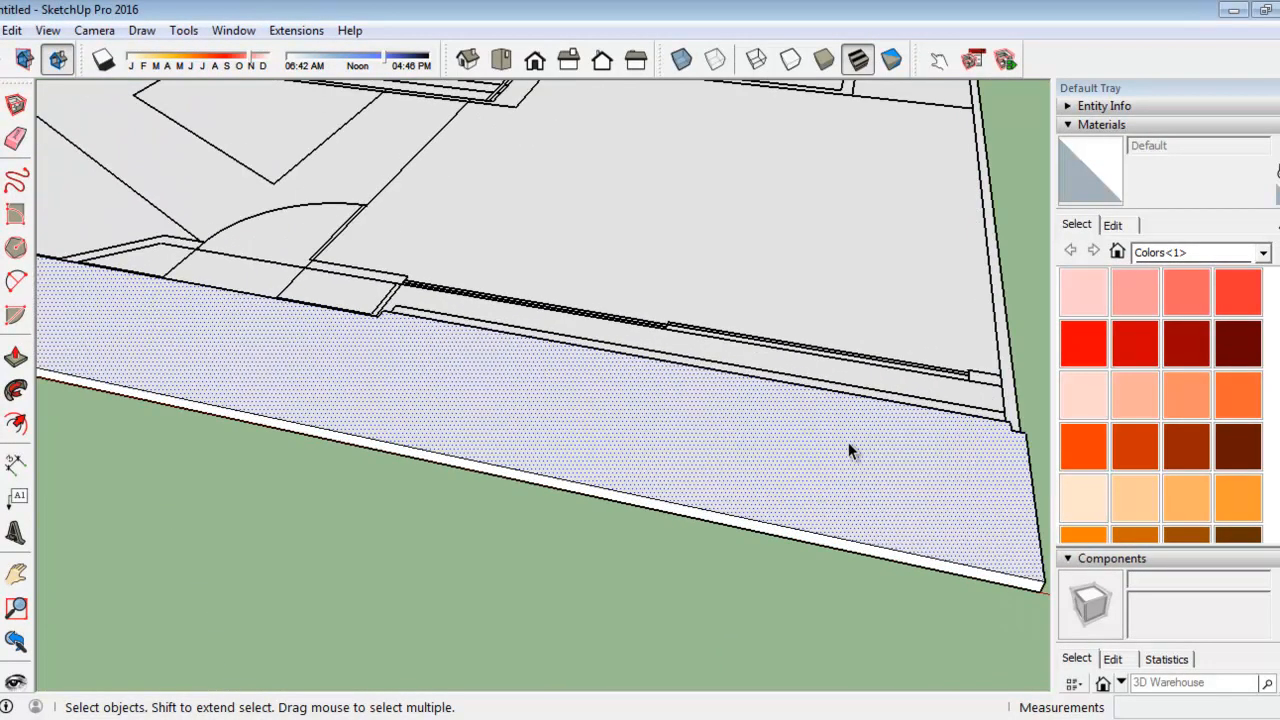
{"action": "scroll", "coordinate": [848, 441], "scroll_direction": "down", "scroll_amount": 4}
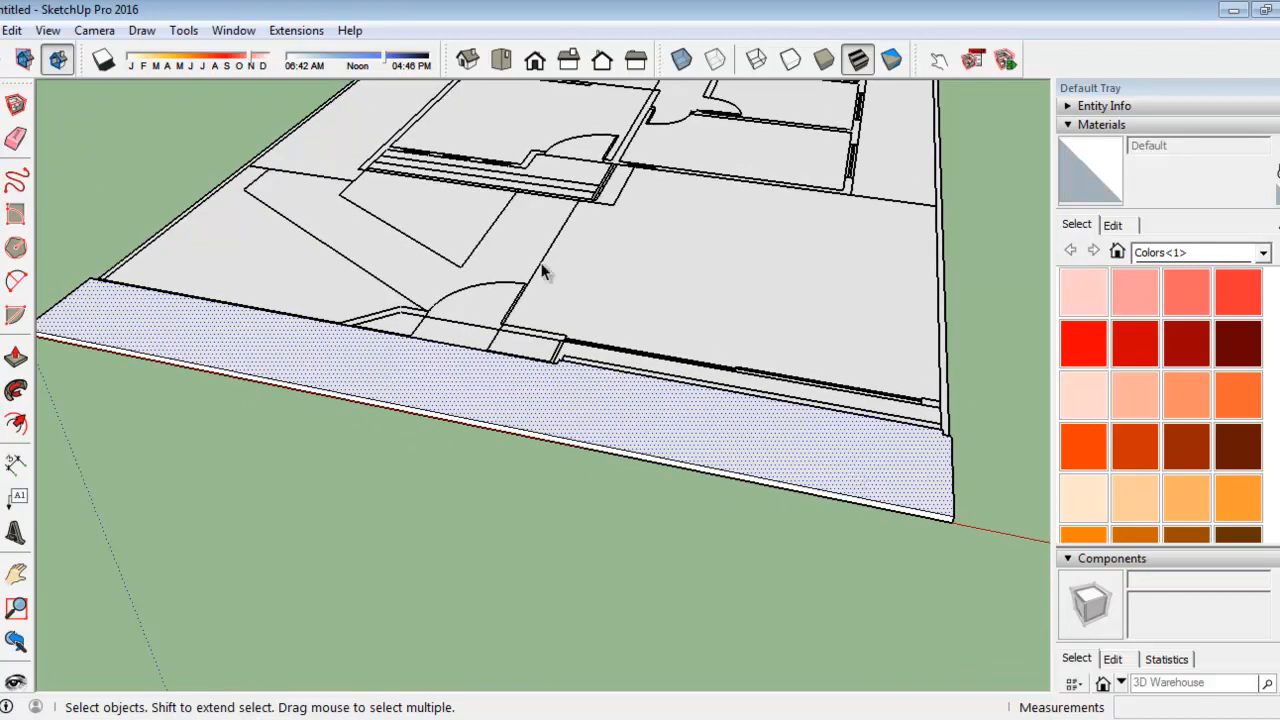
{"action": "scroll", "coordinate": [586, 418], "scroll_direction": "up", "scroll_amount": 2}
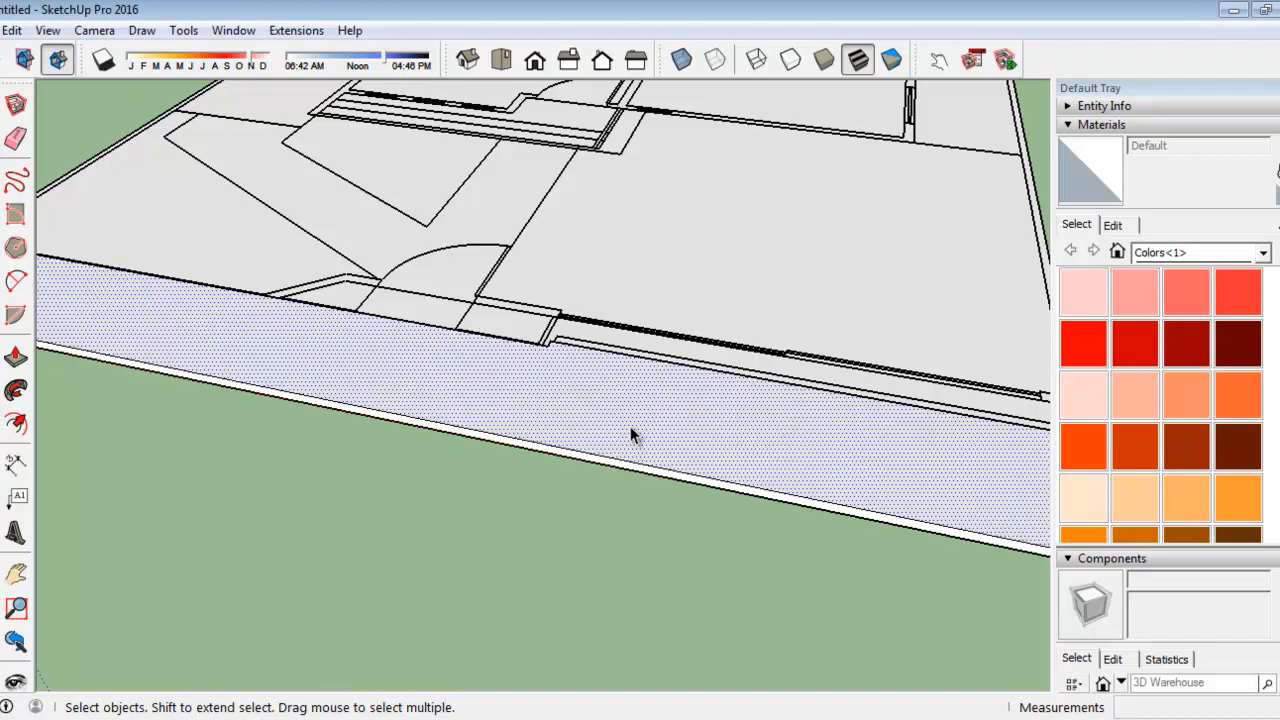
{"action": "scroll", "coordinate": [386, 240], "scroll_direction": "down", "scroll_amount": 4}
{"action": "middle_click_drag", "start_coordinate": [386, 243], "coordinate": [463, 392]}
{"action": "scroll", "coordinate": [478, 498], "scroll_direction": "up", "scroll_amount": 5}
{"action": "middle_click_drag", "start_coordinate": [474, 503], "coordinate": [431, 405]}
{"action": "middle_click_drag", "start_coordinate": [286, 251], "coordinate": [380, 377]}
{"action": "scroll", "coordinate": [289, 234], "scroll_direction": "down", "scroll_amount": 4}
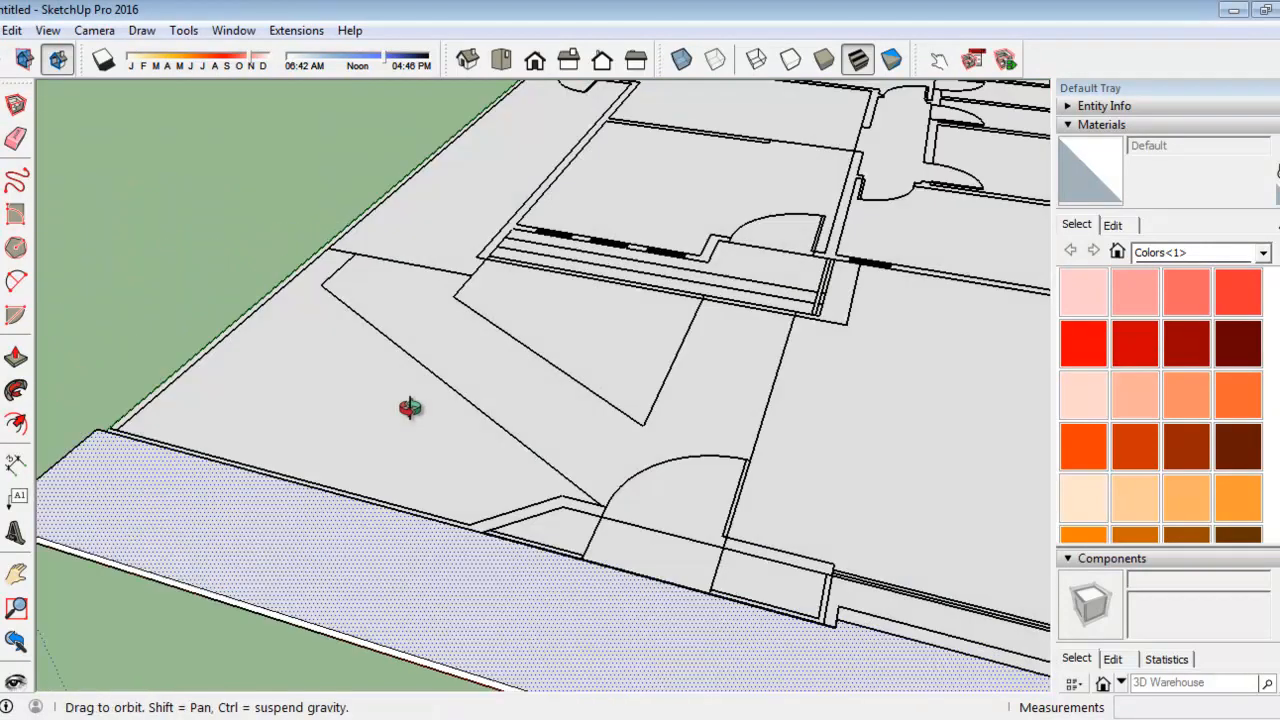
{"action": "middle_click_drag", "start_coordinate": [277, 212], "coordinate": [360, 337]}
{"action": "scroll", "coordinate": [378, 419], "scroll_direction": "up", "scroll_amount": 3}
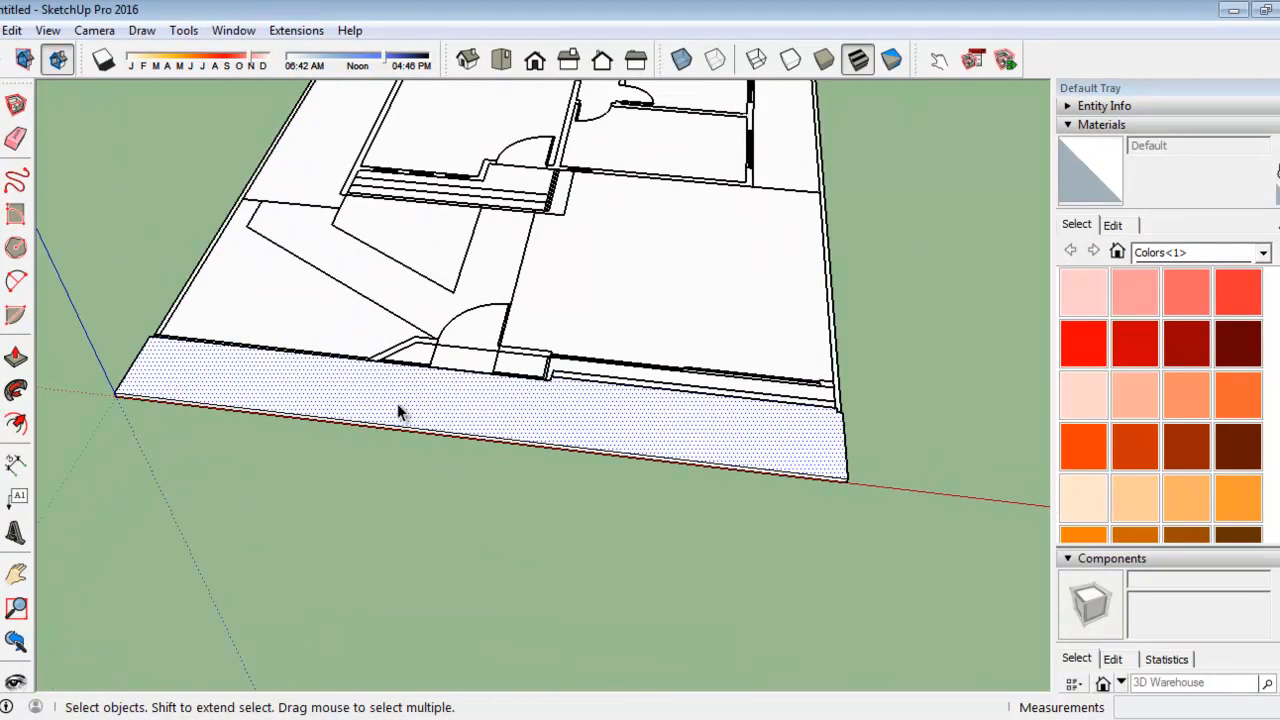
Undo the sidewalk strip's extrusion and select its flat face again
{"action": "scroll", "coordinate": [399, 403], "scroll_direction": "up", "scroll_amount": 3}
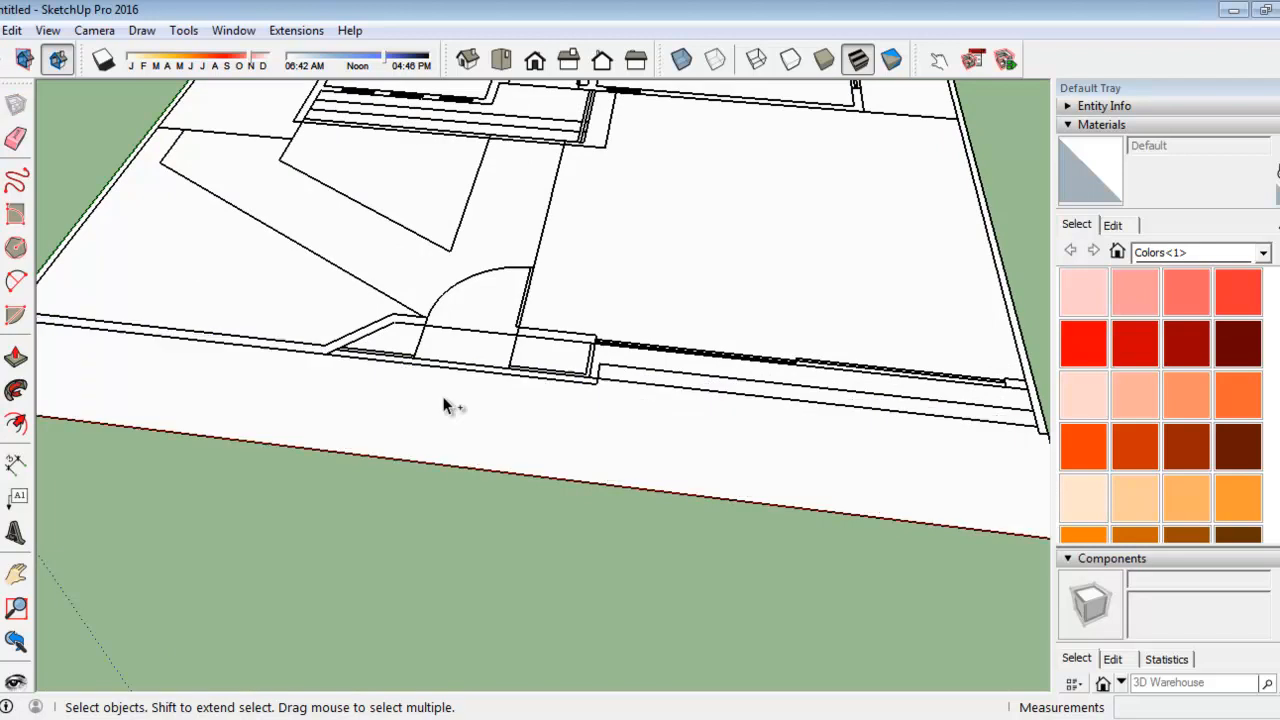
{"action": "middle_click_drag", "start_coordinate": [457, 443], "coordinate": [517, 488]}
{"action": "scroll", "coordinate": [474, 453], "scroll_direction": "down", "scroll_amount": 2}
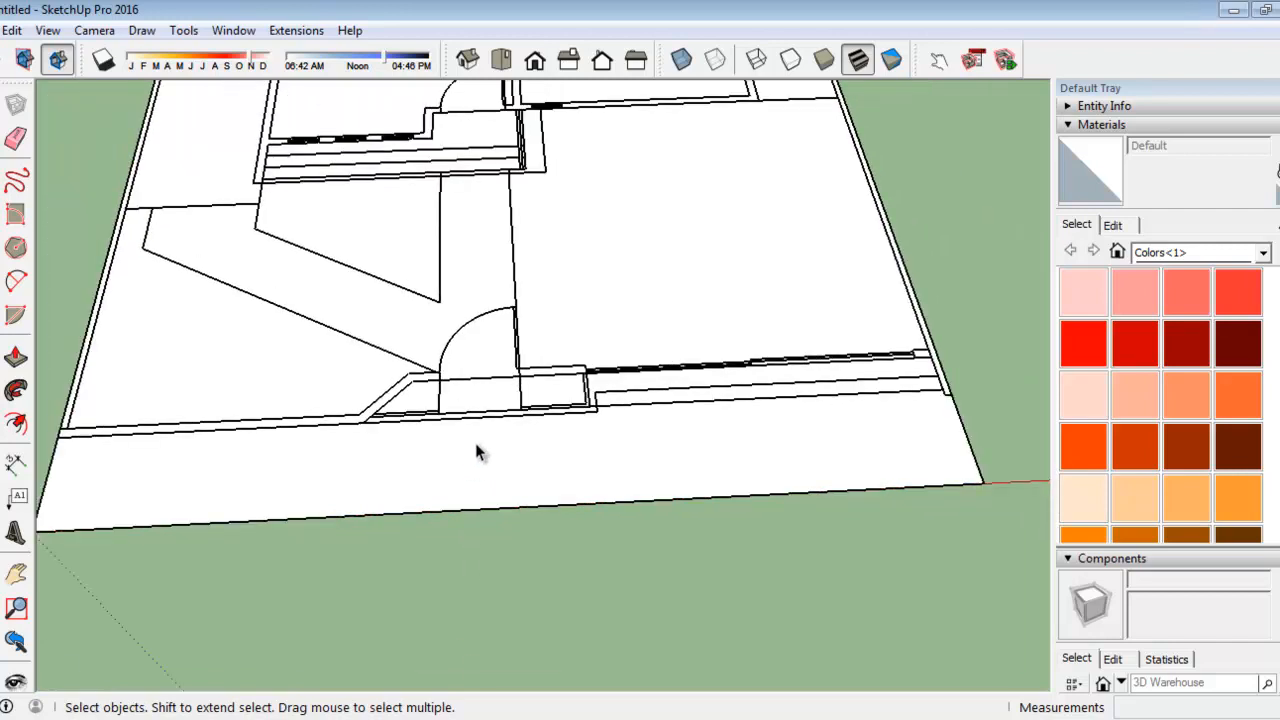
{"action": "scroll", "coordinate": [702, 476], "scroll_direction": "up", "scroll_amount": 2}
{"action": "scroll", "coordinate": [478, 468], "scroll_direction": "down", "scroll_amount": 2}
{"action": "scroll", "coordinate": [360, 440], "scroll_direction": "down", "scroll_amount": 2}
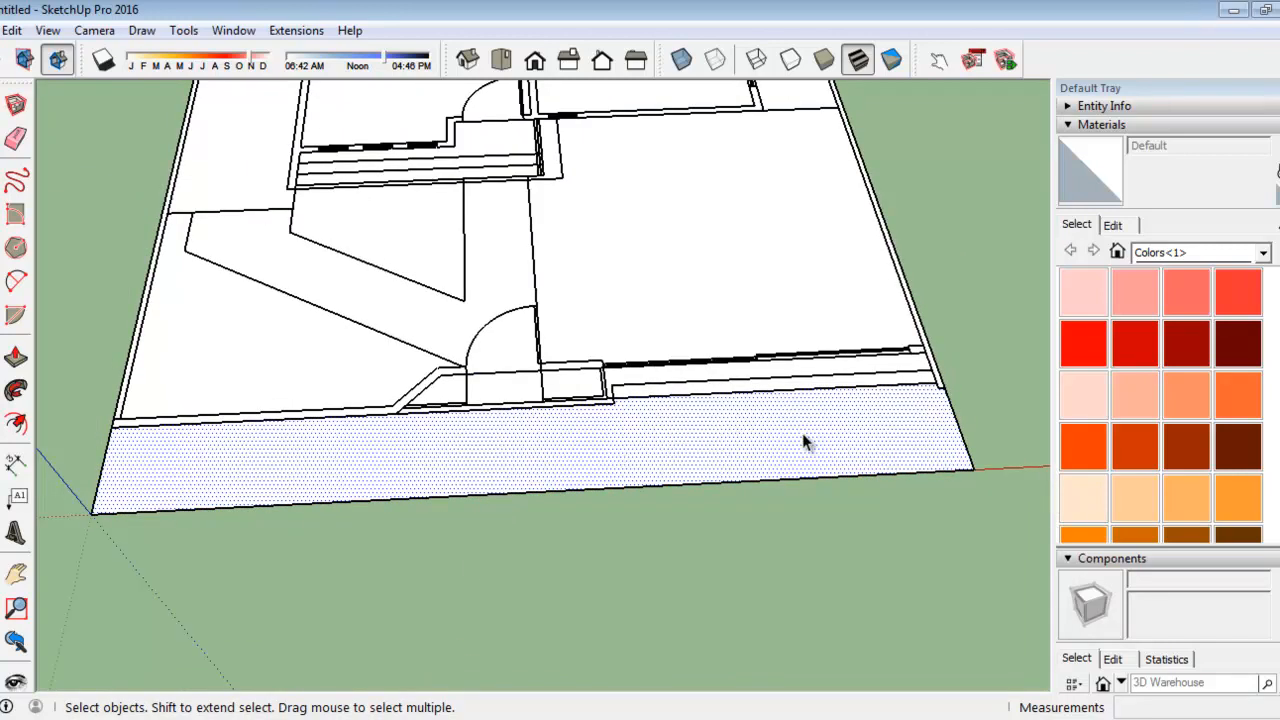
Switch to AutoCAD to read the level mark on the front sidewalk, and return to SketchUp to examine the strip beside the entrance
{"action": "scroll", "coordinate": [589, 380], "scroll_direction": "up", "scroll_amount": 5}
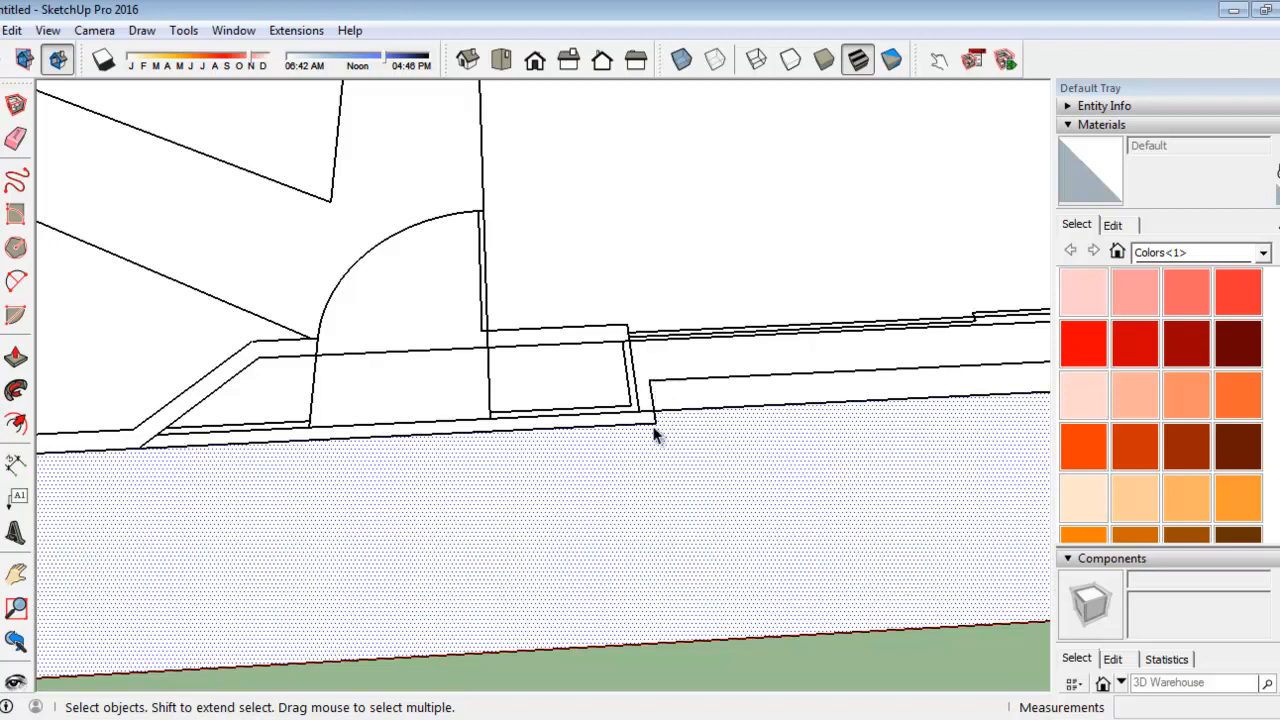
{"action": "scroll", "coordinate": [133, 449], "scroll_direction": "down", "scroll_amount": 2}
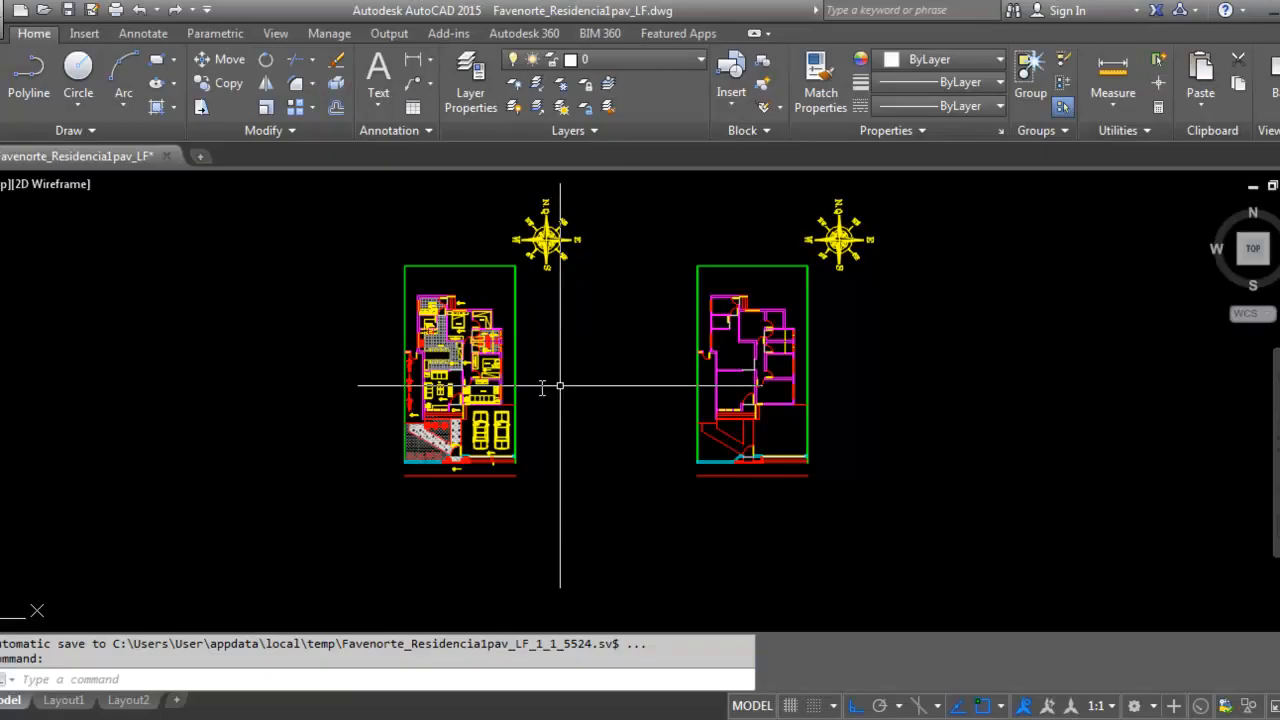
{"action": "scroll", "coordinate": [480, 390], "scroll_direction": "up", "scroll_amount": 3}
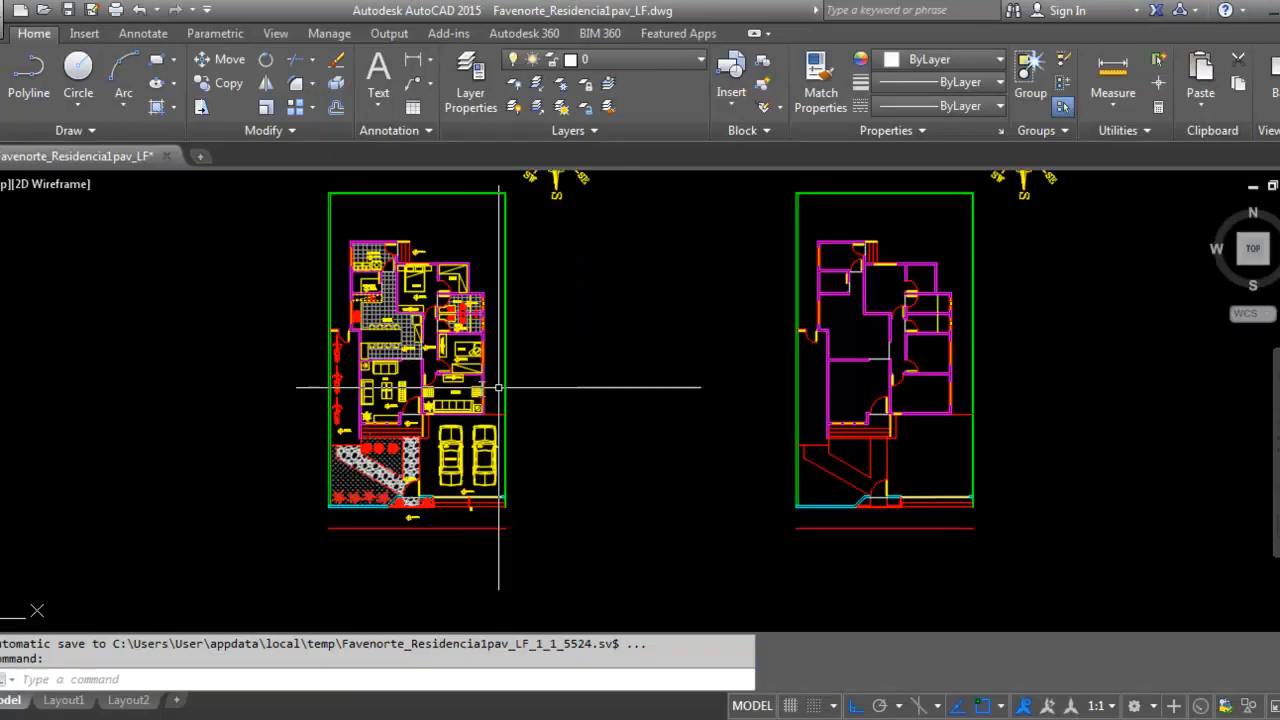
{"action": "scroll", "coordinate": [417, 571], "scroll_direction": "up", "scroll_amount": 6}
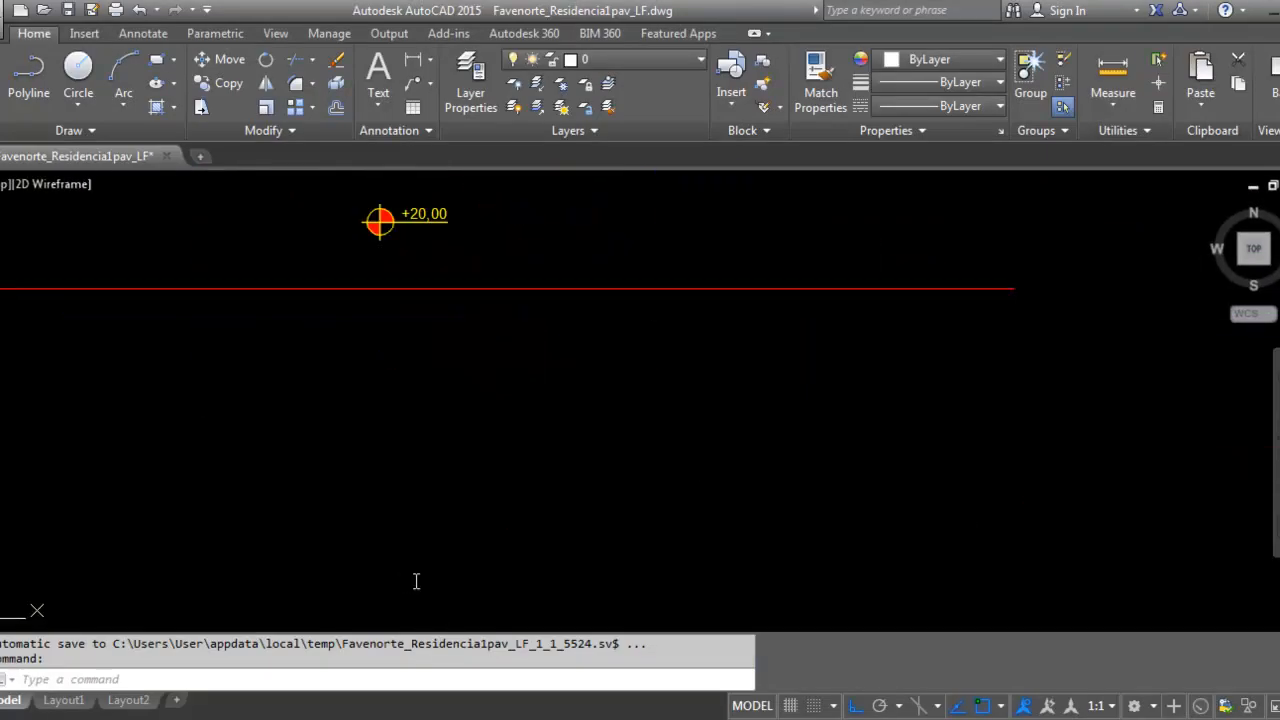
{"action": "middle_click_drag", "start_coordinate": [532, 285], "coordinate": [535, 368]}
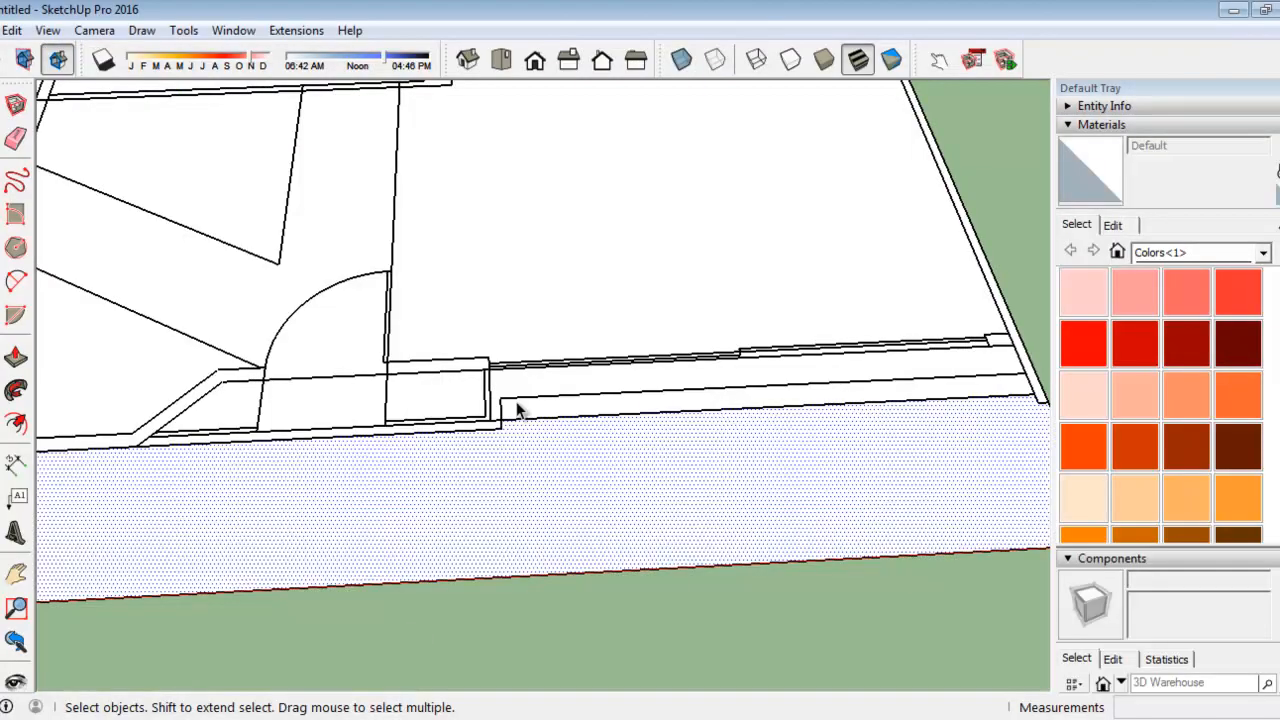
{"action": "scroll", "coordinate": [569, 326], "scroll_direction": "down", "scroll_amount": 5}
{"action": "scroll", "coordinate": [499, 385], "scroll_direction": "up", "scroll_amount": 5}
{"action": "scroll", "coordinate": [564, 381], "scroll_direction": "down", "scroll_amount": 3}
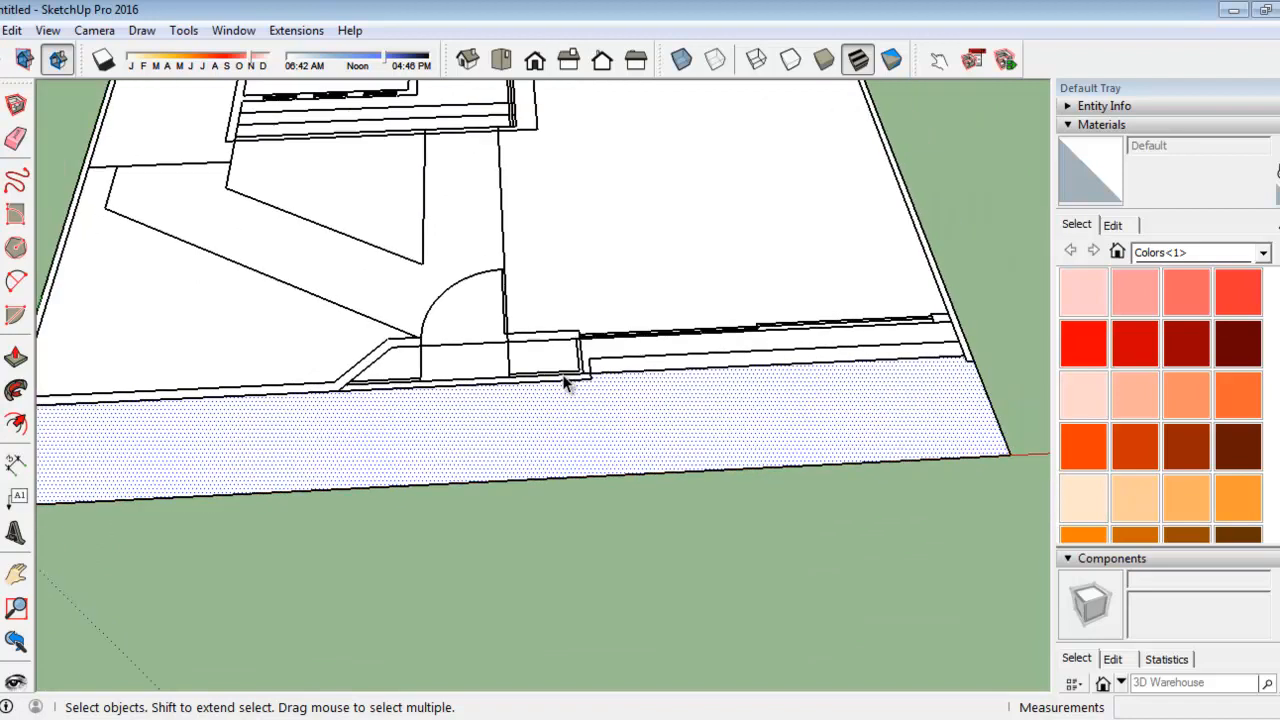
{"action": "scroll", "coordinate": [537, 388], "scroll_direction": "up", "scroll_amount": 3}
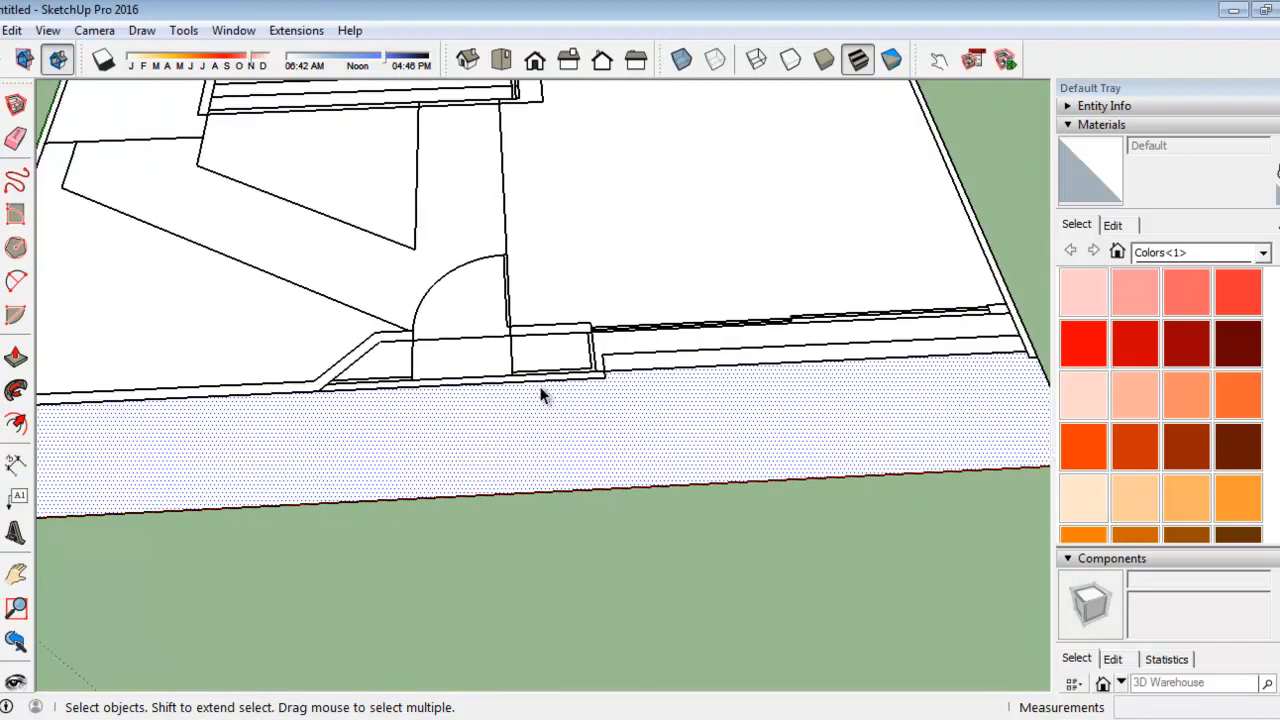
Inspect the front wall outline bordering the front strip by selecting its lower edge and all geometry connected to it
{"action": "scroll", "coordinate": [554, 380], "scroll_direction": "up", "scroll_amount": 2}
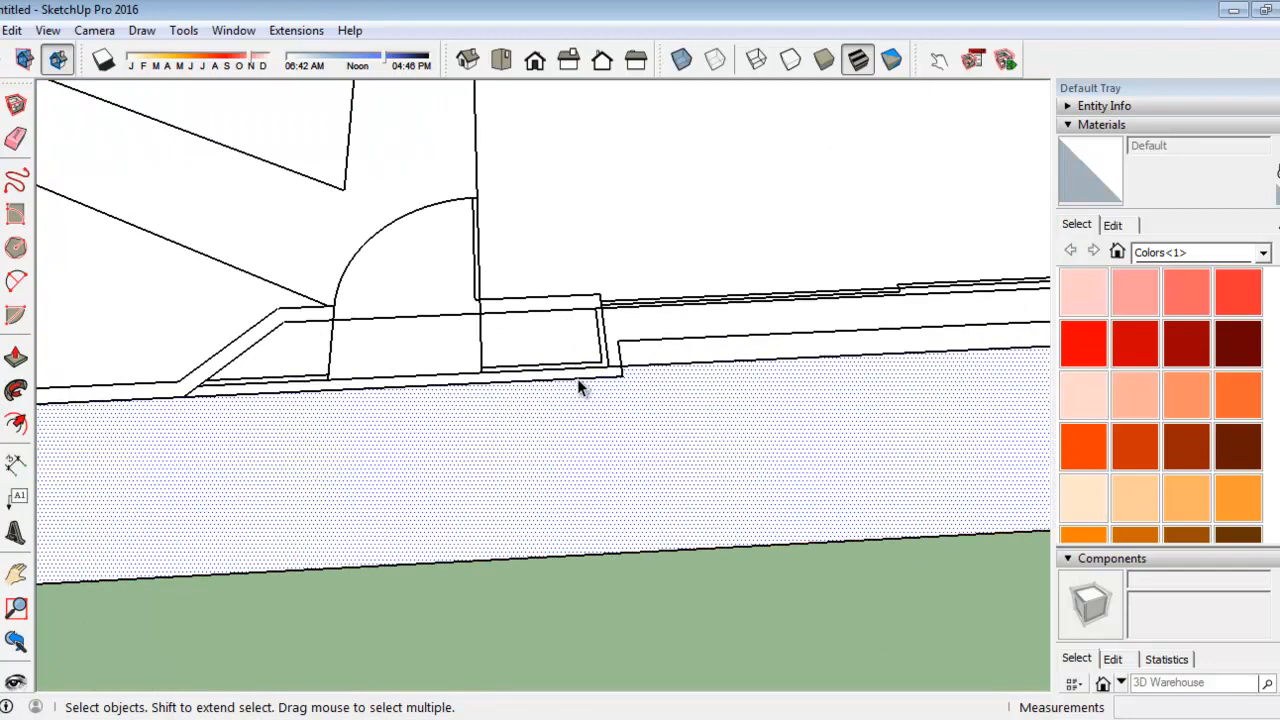
{"action": "scroll", "coordinate": [580, 386], "scroll_direction": "down", "scroll_amount": 3}
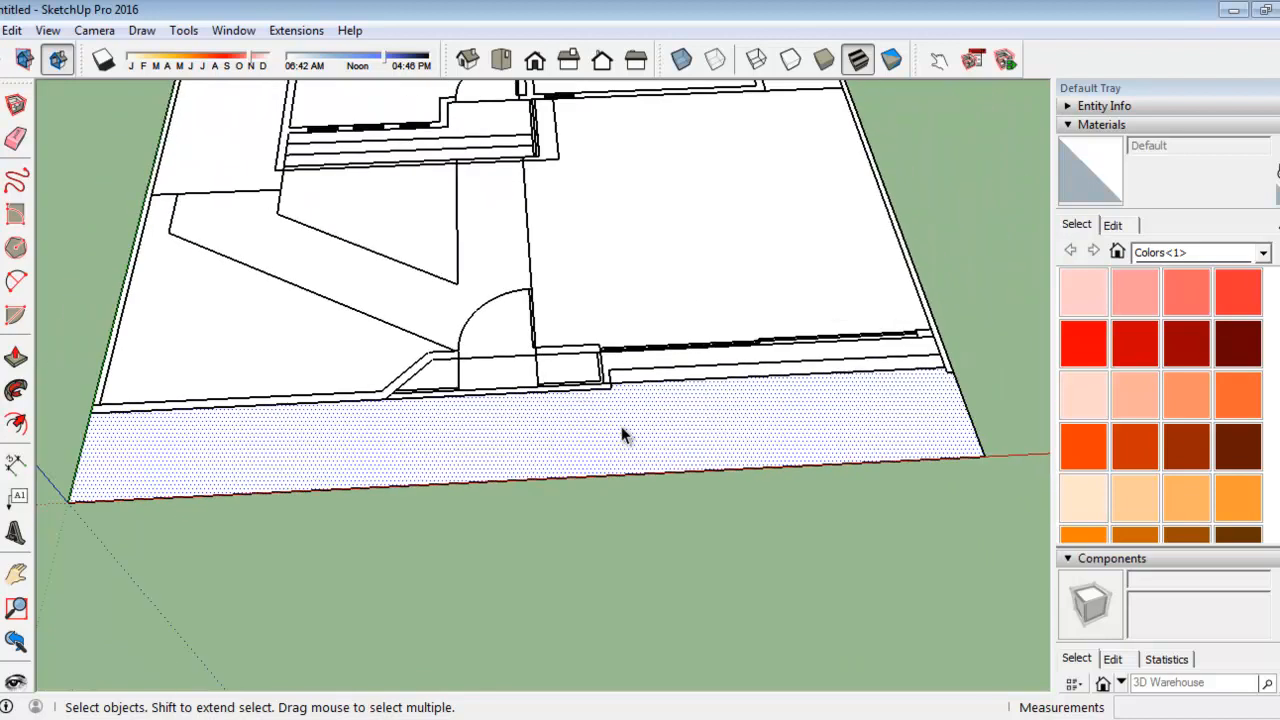
{"action": "scroll", "coordinate": [620, 424], "scroll_direction": "up", "scroll_amount": 3}
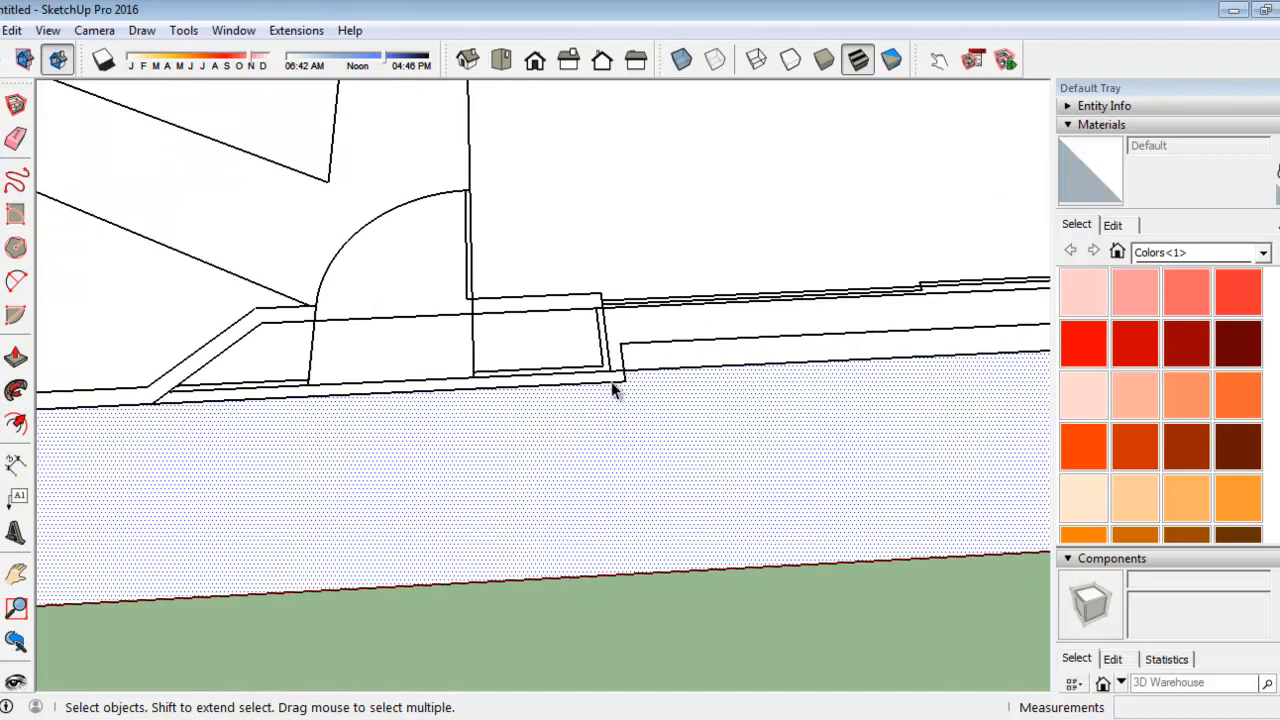
{"action": "left_click", "coordinate": [613, 386]}
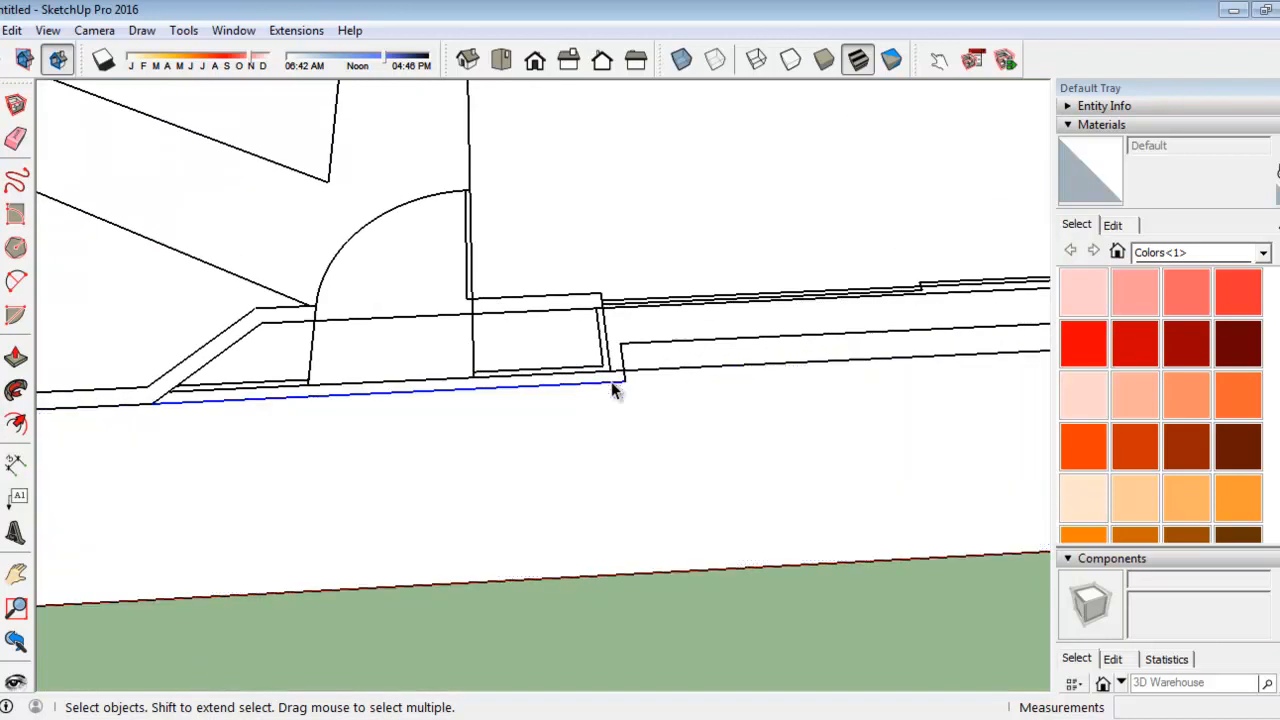
{"action": "left_click", "coordinate": [615, 392]}
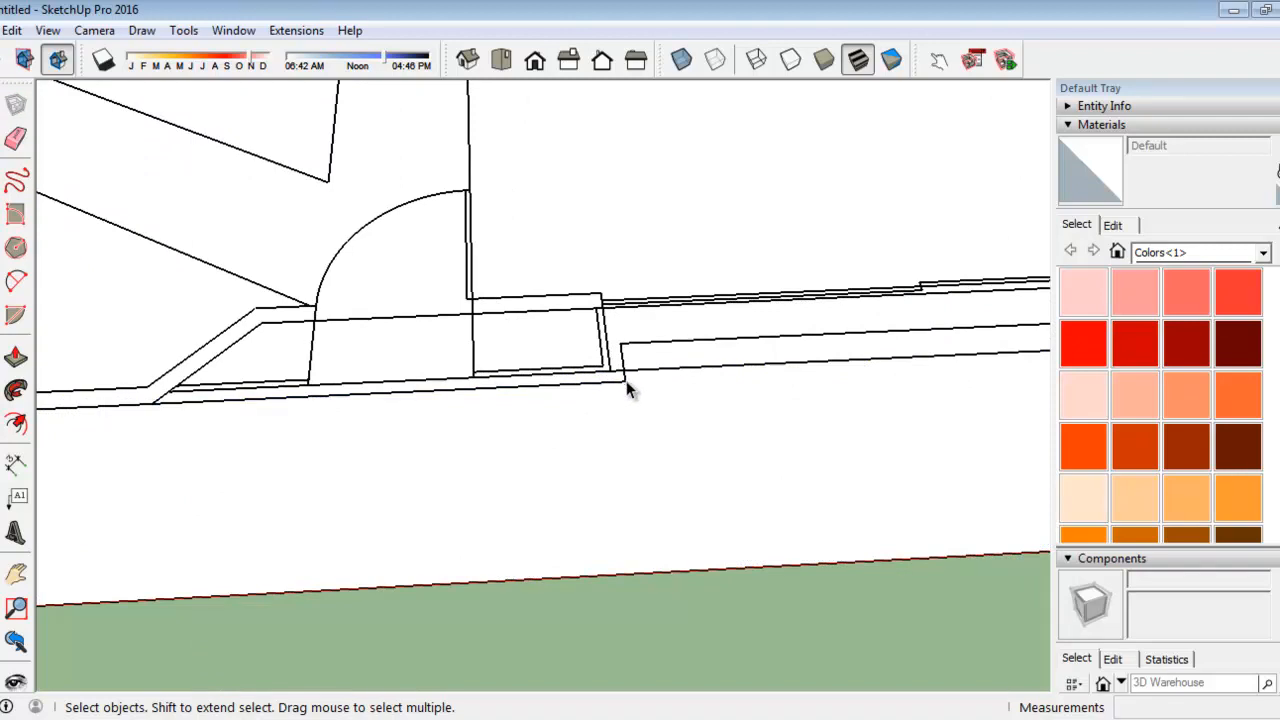
{"action": "triple_click", "coordinate": [610, 385]}
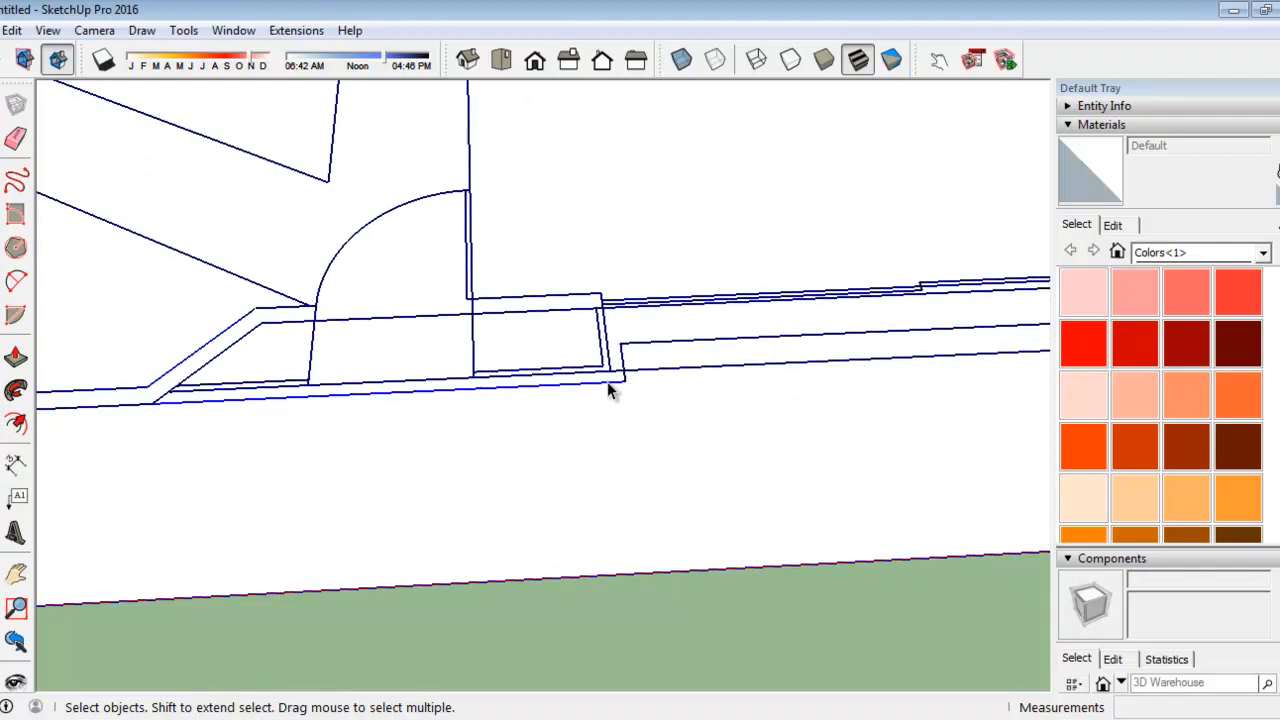
{"action": "scroll", "coordinate": [603, 412], "scroll_direction": "down", "scroll_amount": 6}
{"action": "scroll", "coordinate": [631, 190], "scroll_direction": "up", "scroll_amount": 4}
{"action": "scroll", "coordinate": [630, 207], "scroll_direction": "down", "scroll_amount": 3}
{"action": "scroll", "coordinate": [580, 309], "scroll_direction": "down", "scroll_amount": 2}
{"action": "scroll", "coordinate": [545, 410], "scroll_direction": "up", "scroll_amount": 4}
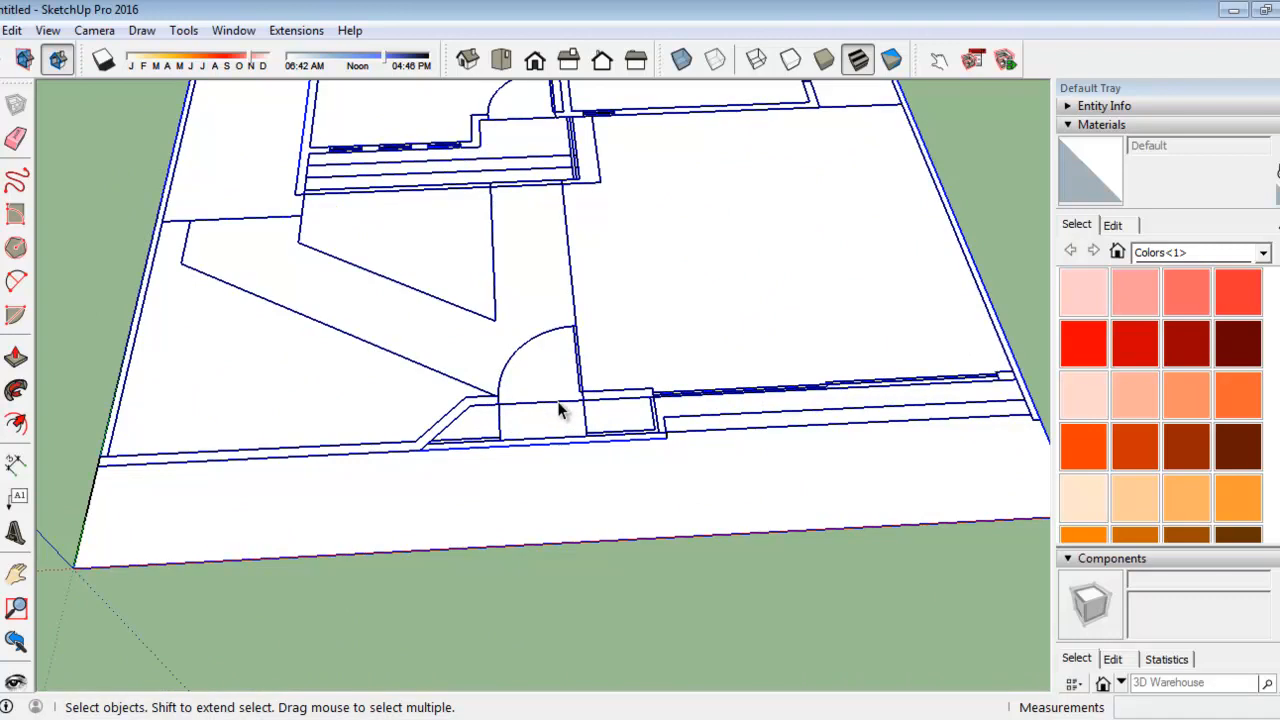
Check the plan's separate faces by selecting the front garden face and the strip in front of the wall
{"action": "left_click", "coordinate": [340, 402]}
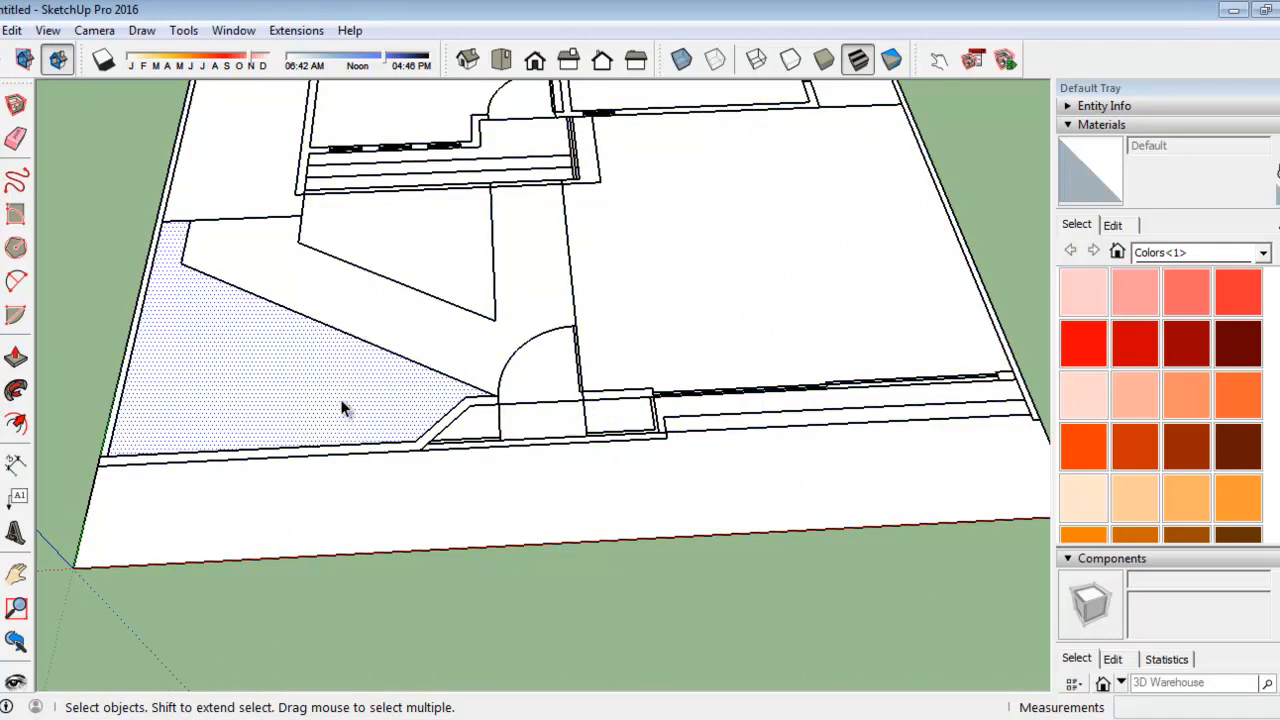
{"action": "left_click", "coordinate": [545, 402]}
{"action": "left_click", "coordinate": [562, 470]}
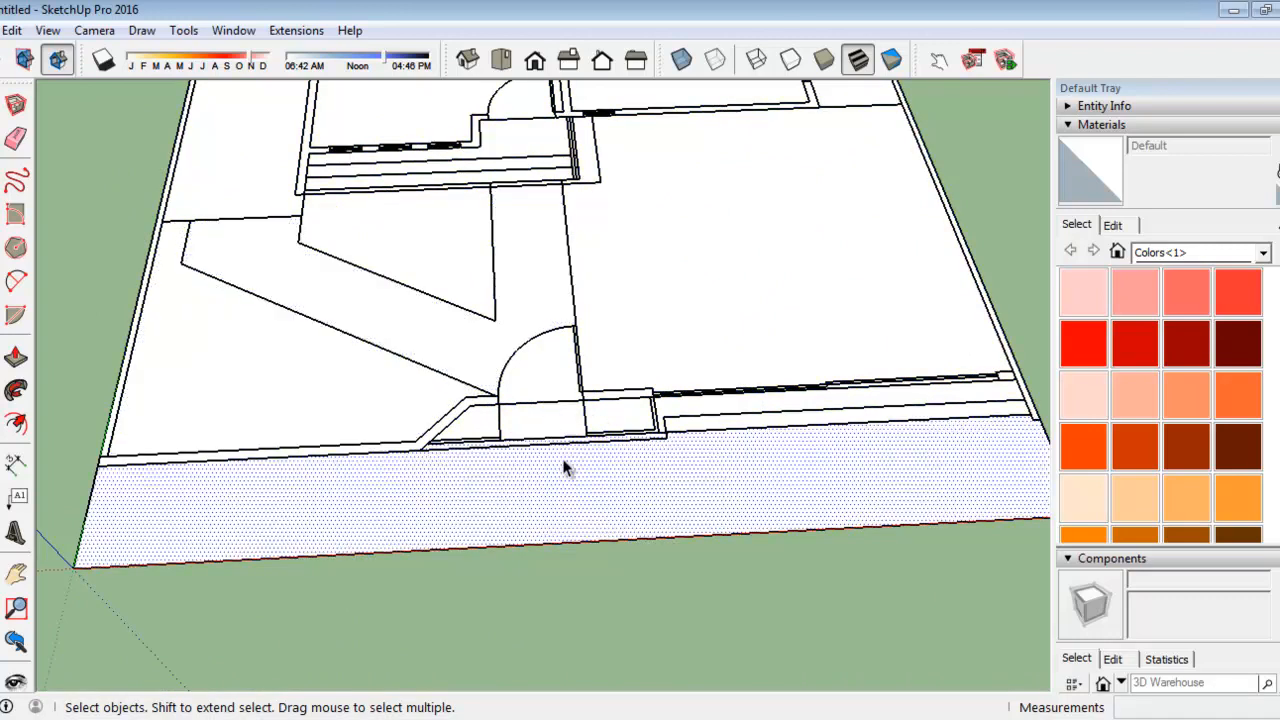
{"action": "scroll", "coordinate": [690, 450], "scroll_direction": "up", "scroll_amount": 2}
{"action": "scroll", "coordinate": [460, 495], "scroll_direction": "down", "scroll_amount": 1}
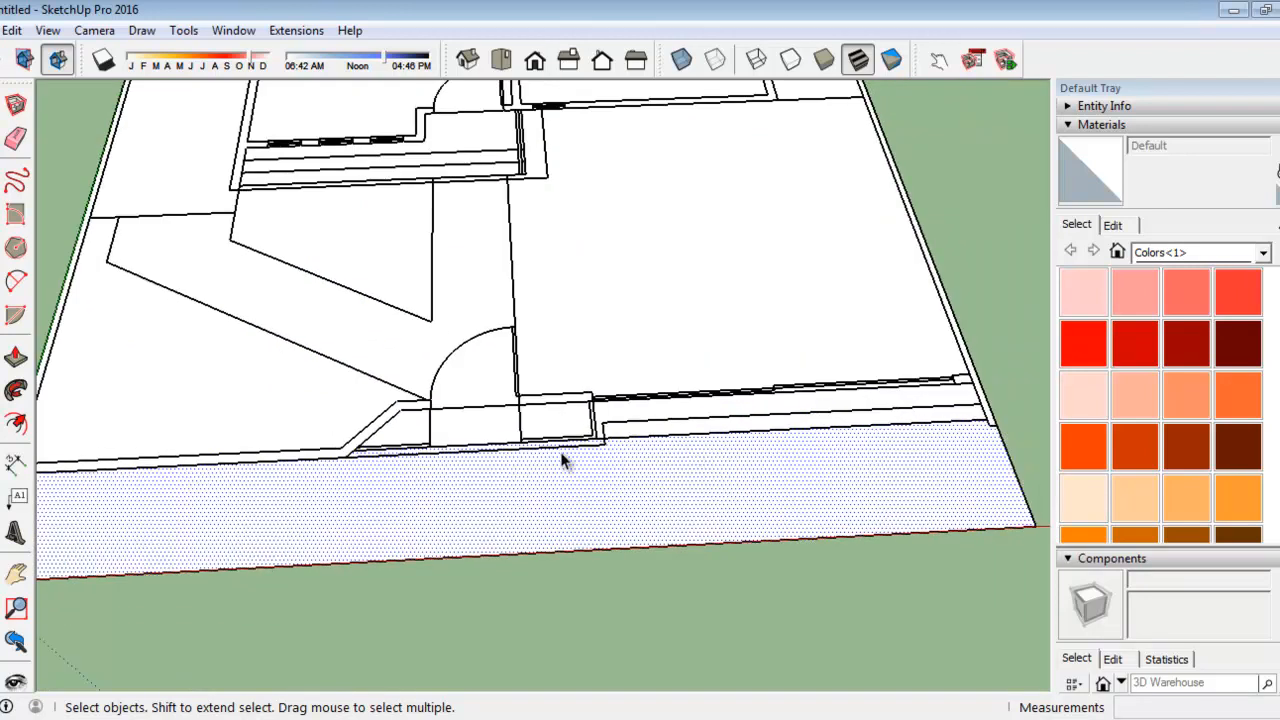
Select the entire floor plan and place a copy about 1828 cm away along the red axis, using the plot's origin corner as base point
{"action": "scroll", "coordinate": [690, 425], "scroll_direction": "up", "scroll_amount": 1}
{"action": "left_click", "coordinate": [566, 394]}
{"action": "left_click", "coordinate": [580, 393]}
{"action": "key", "text": "ctrl+a"}
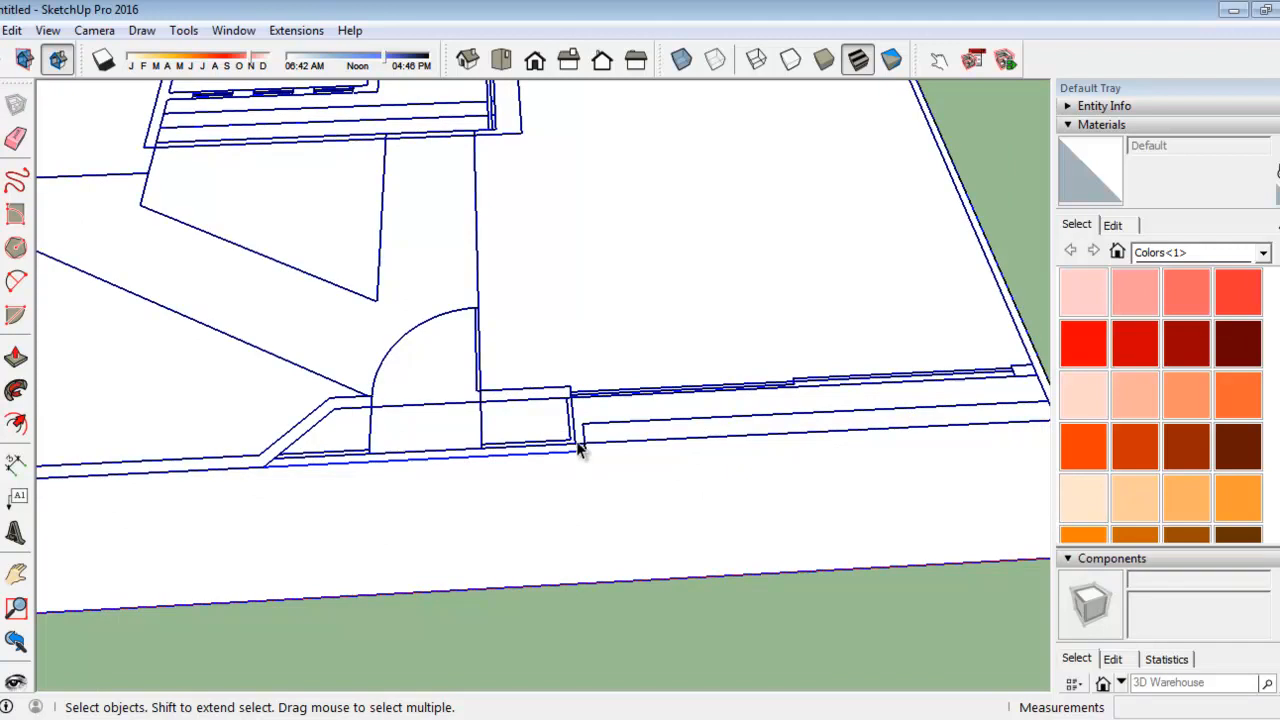
{"action": "scroll", "coordinate": [576, 453], "scroll_direction": "down", "scroll_amount": 5}
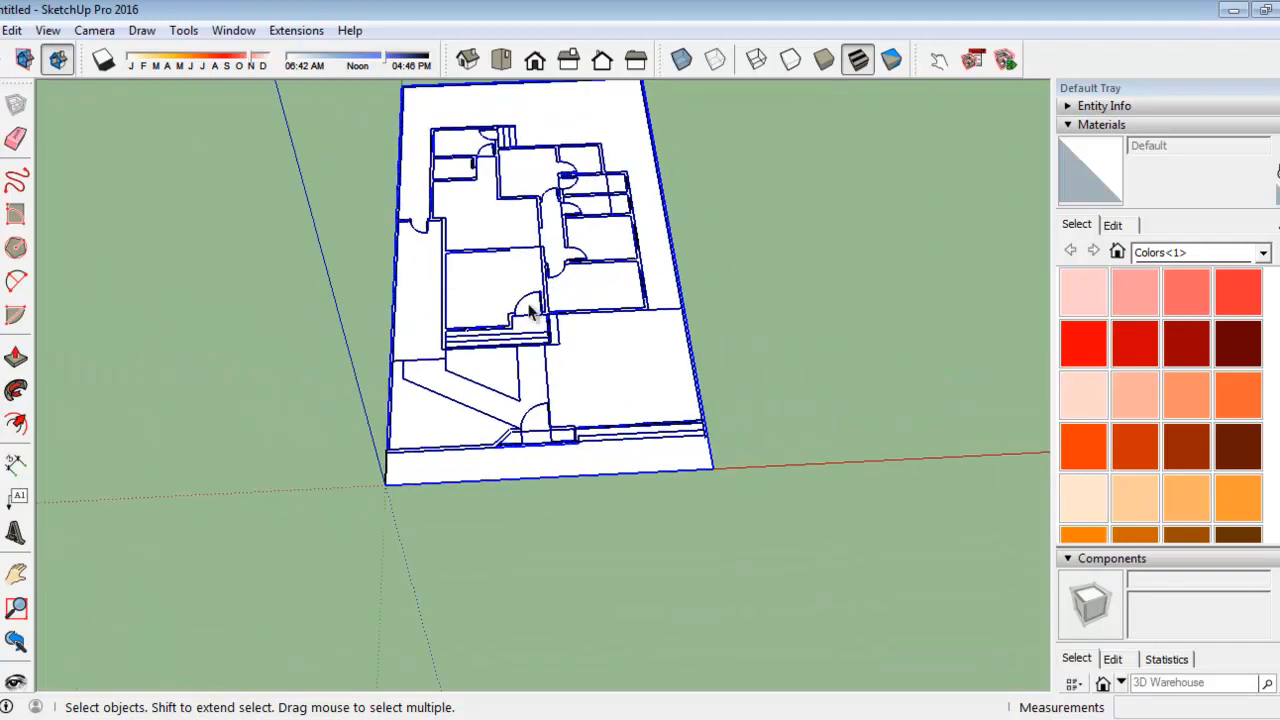
{"action": "scroll", "coordinate": [603, 440], "scroll_direction": "up", "scroll_amount": 2}
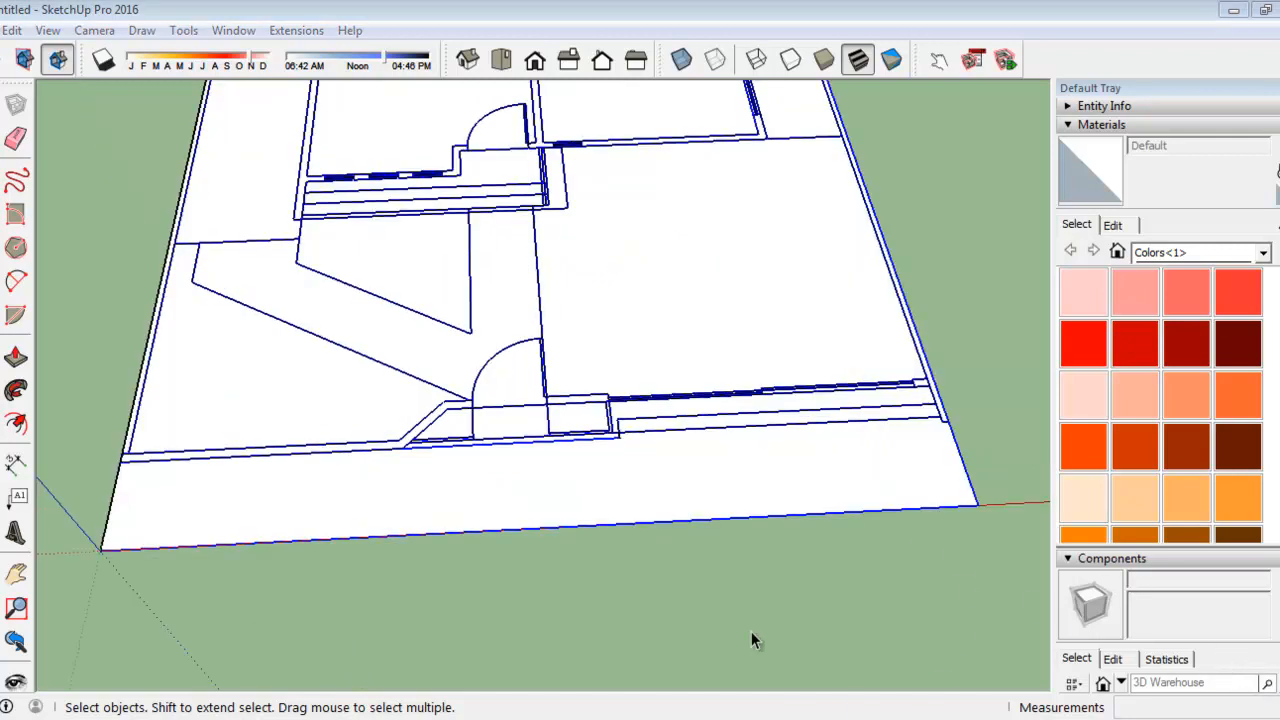
{"action": "left_click", "coordinate": [670, 495]}
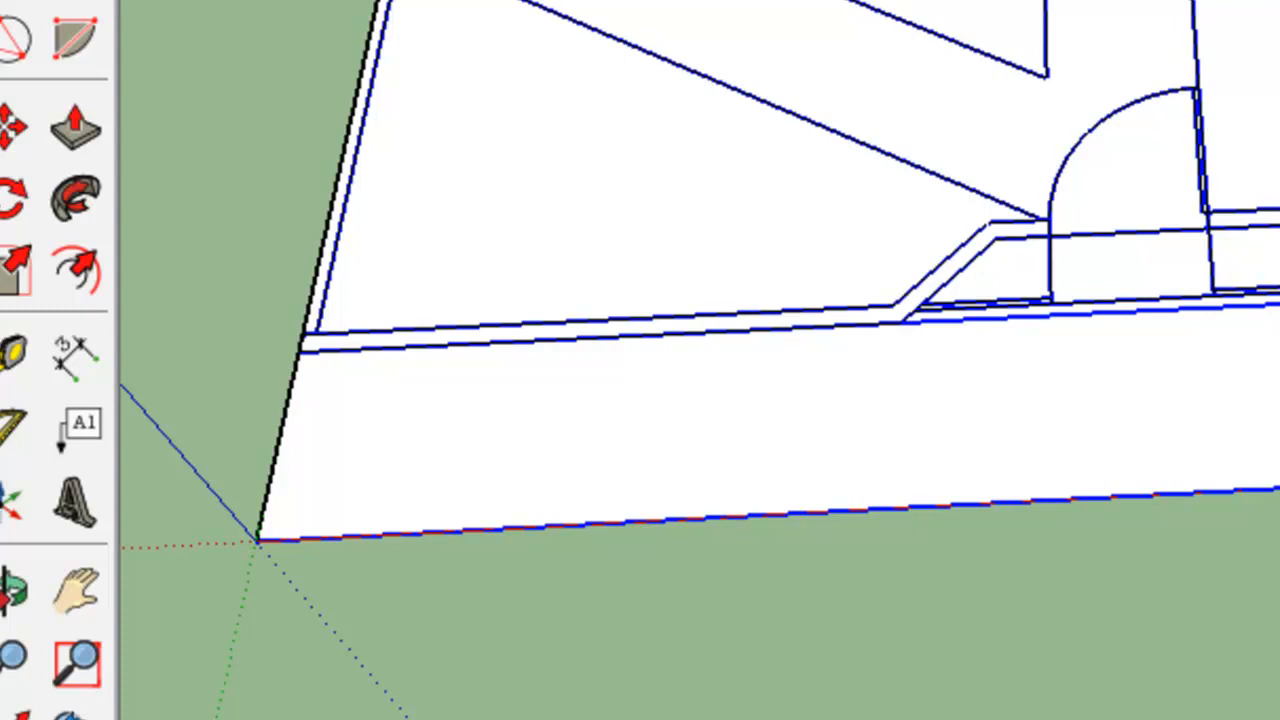
{"action": "left_click", "coordinate": [12, 130]}
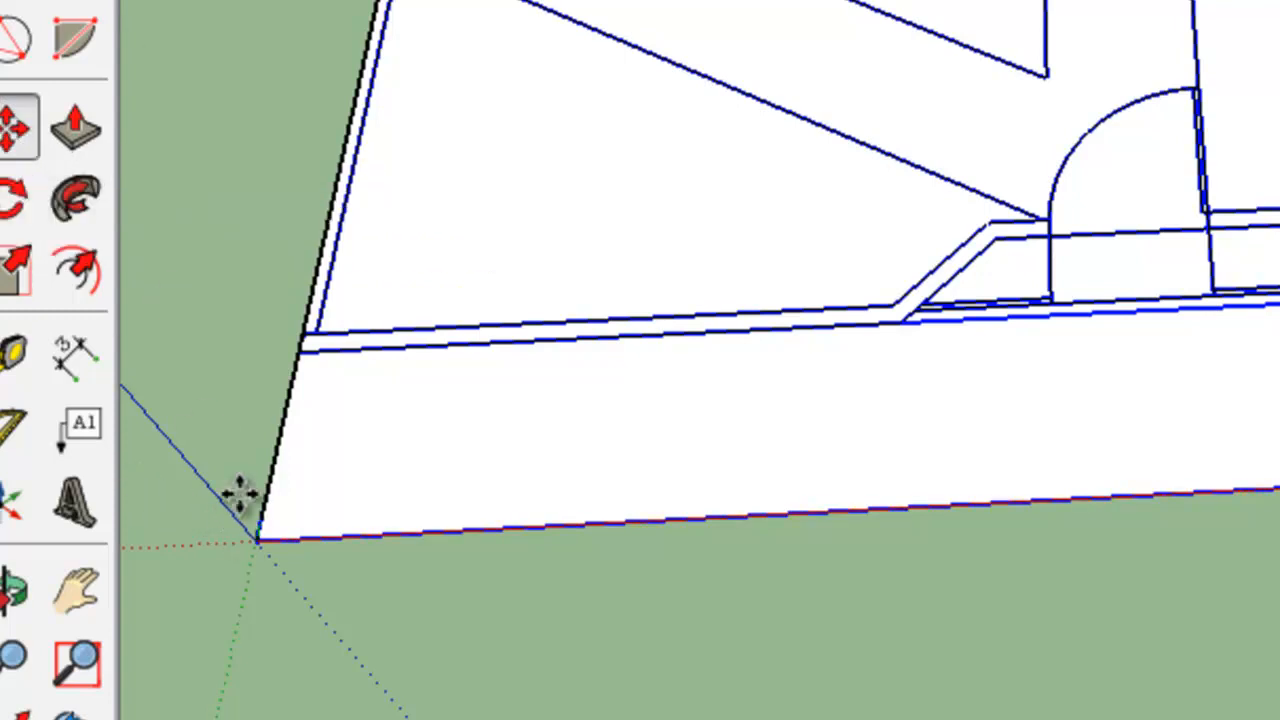
{"action": "left_click", "coordinate": [257, 540]}
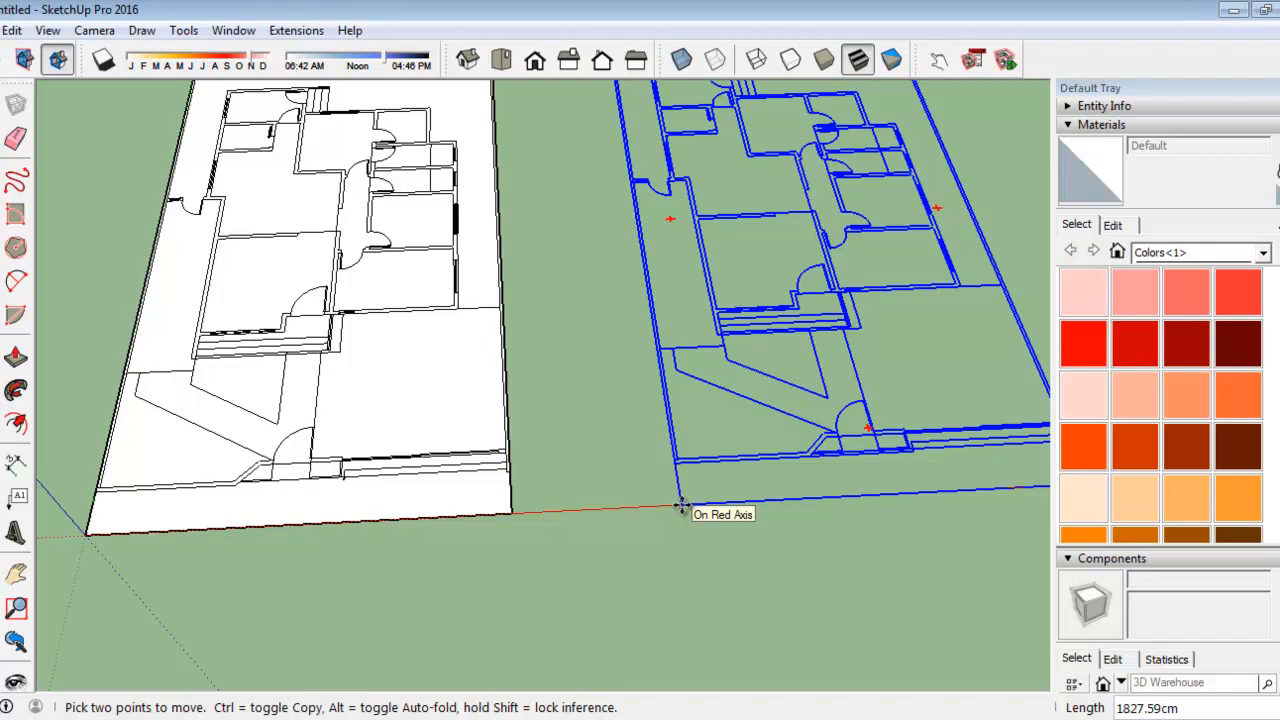
{"action": "left_click", "coordinate": [680, 505]}
{"action": "key", "text": "l"}
{"action": "key", "text": "space"}
Delete the short stray edge protruding from the front wall line into the front strip on the original plan
{"action": "scroll", "coordinate": [191, 486], "scroll_direction": "up", "scroll_amount": 5}
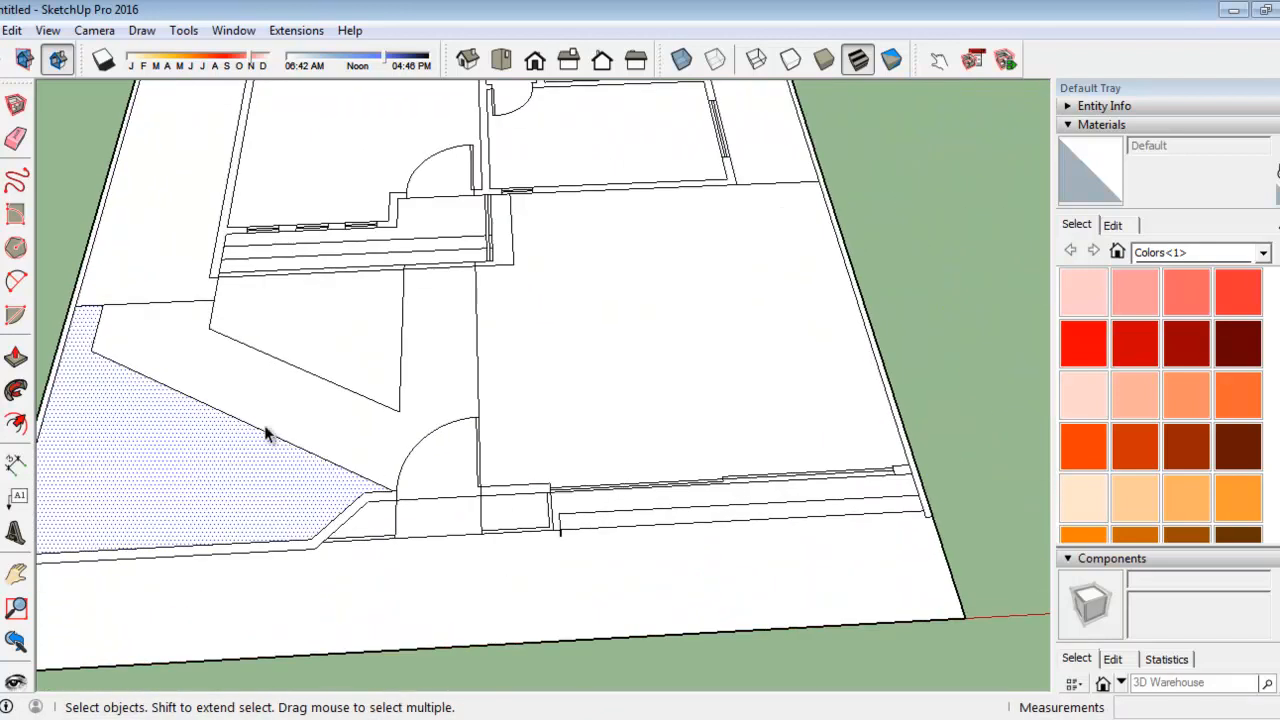
{"action": "left_click", "coordinate": [311, 422]}
{"action": "left_click", "coordinate": [543, 601]}
{"action": "scroll", "coordinate": [543, 601], "scroll_direction": "down", "scroll_amount": 3}
{"action": "scroll", "coordinate": [545, 595], "scroll_direction": "up", "scroll_amount": 6}
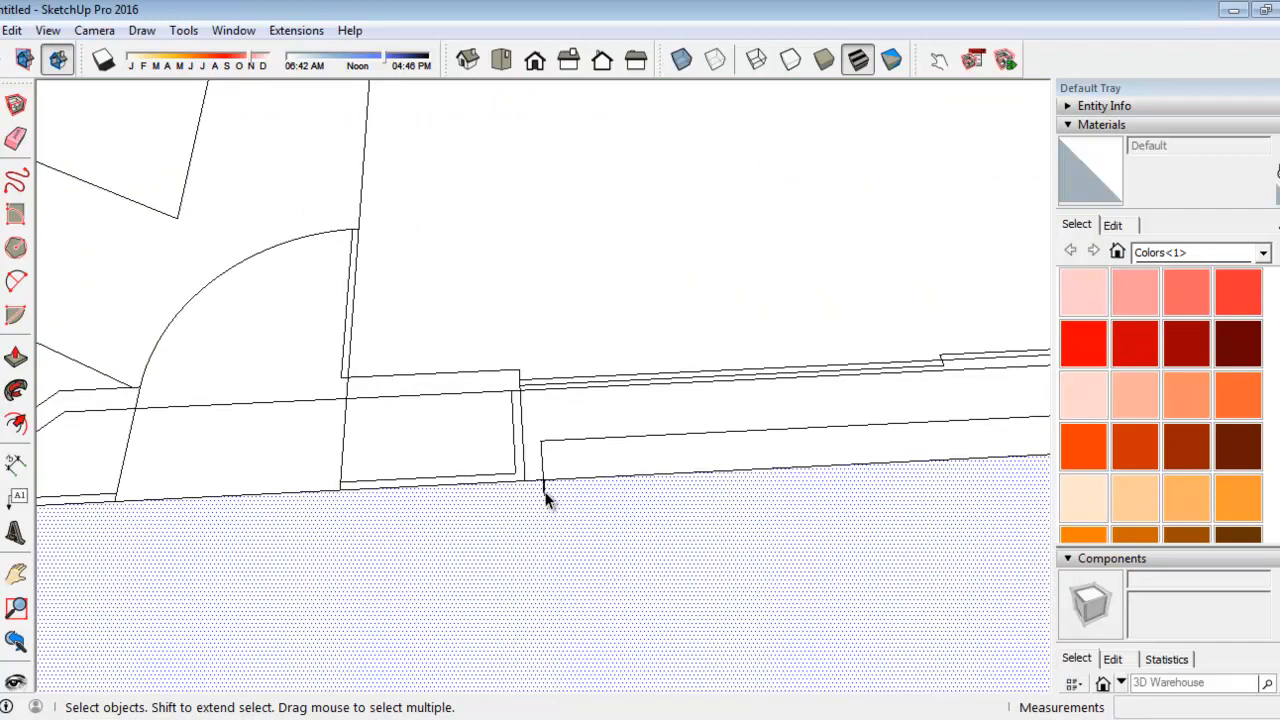
{"action": "left_click", "coordinate": [545, 490]}
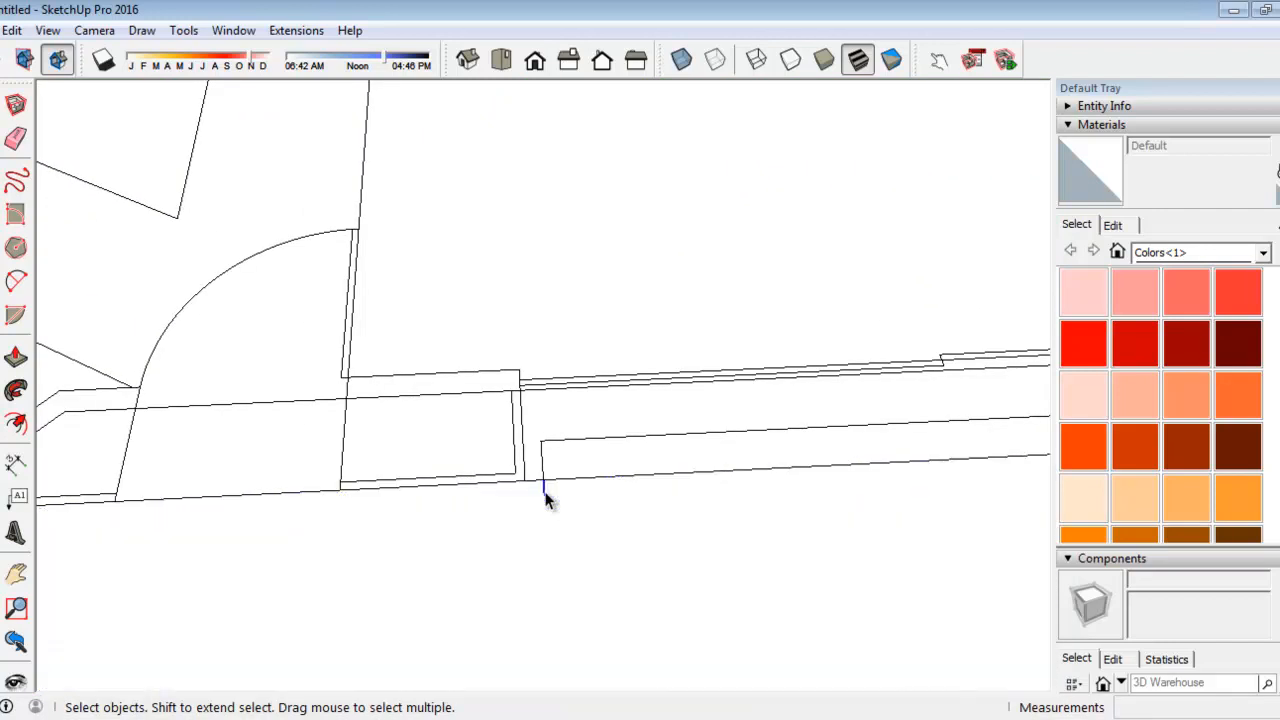
{"action": "scroll", "coordinate": [603, 329], "scroll_direction": "down", "scroll_amount": 6}
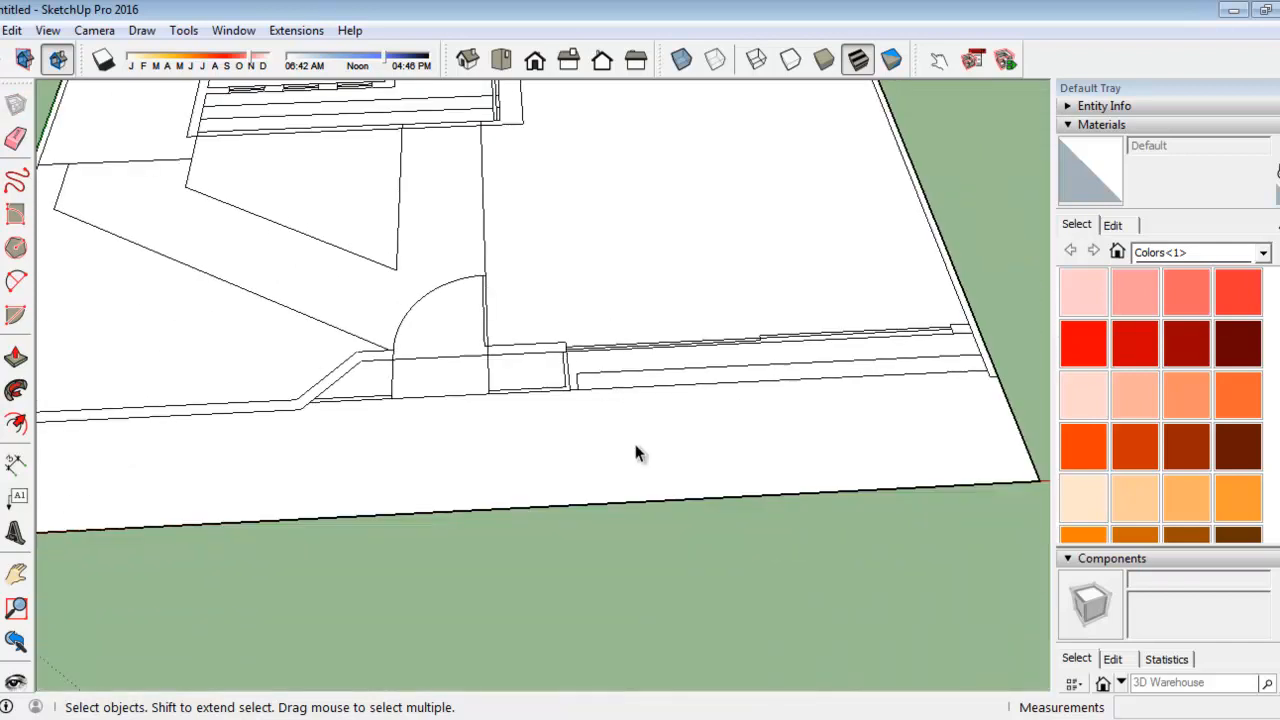
{"action": "scroll", "coordinate": [577, 457], "scroll_direction": "up", "scroll_amount": 2}
Make a group from the front strip's face and its boundary edges
{"action": "left_click", "coordinate": [576, 458]}
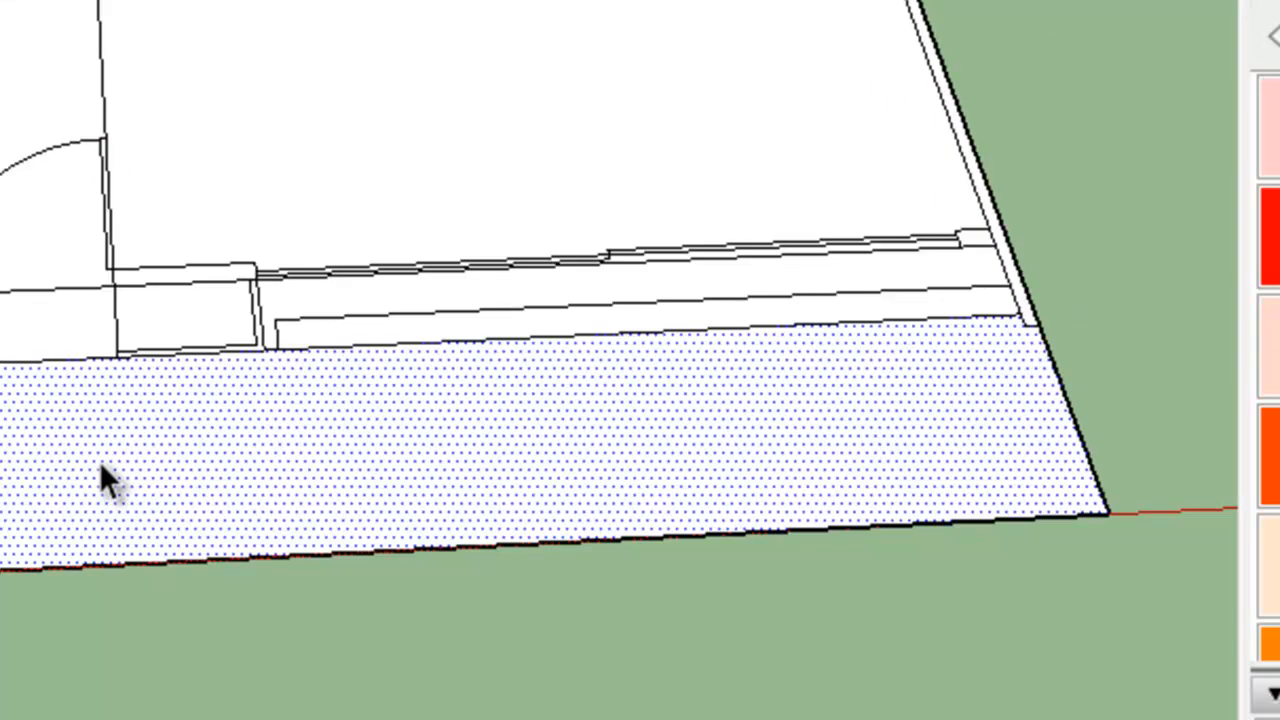
{"action": "double_click", "coordinate": [100, 463]}
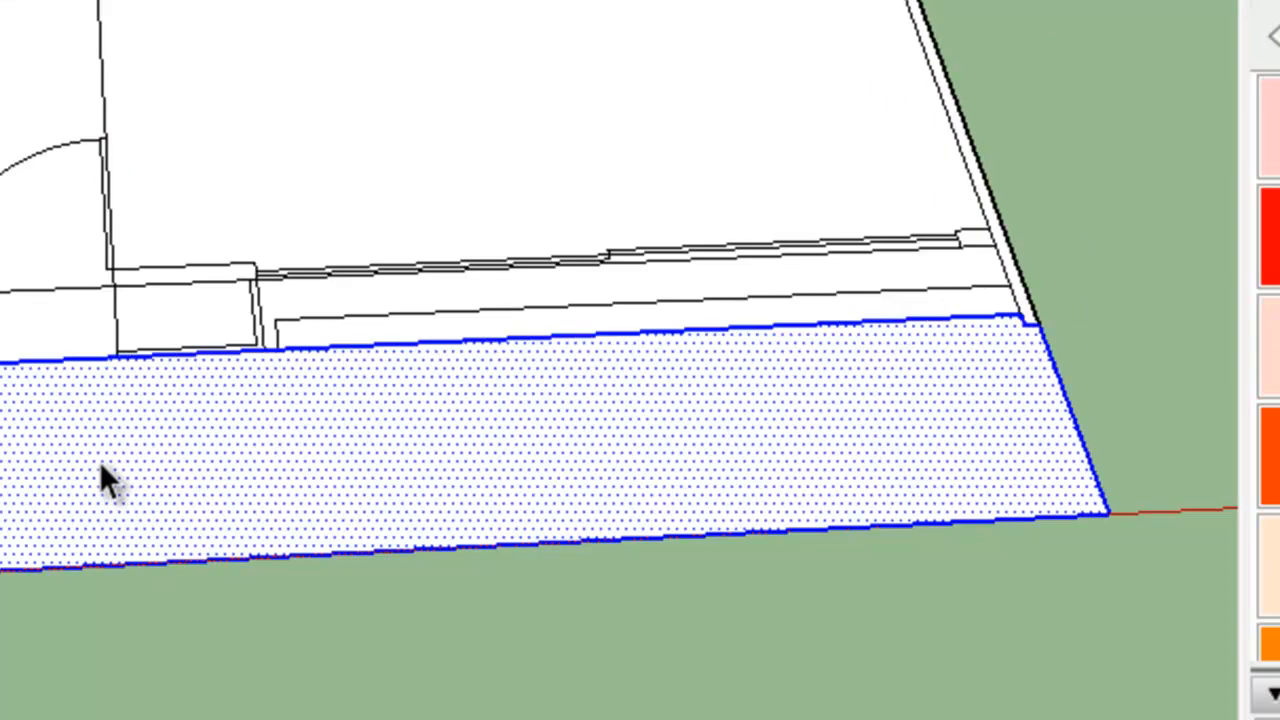
{"action": "right_click", "coordinate": [100, 463]}
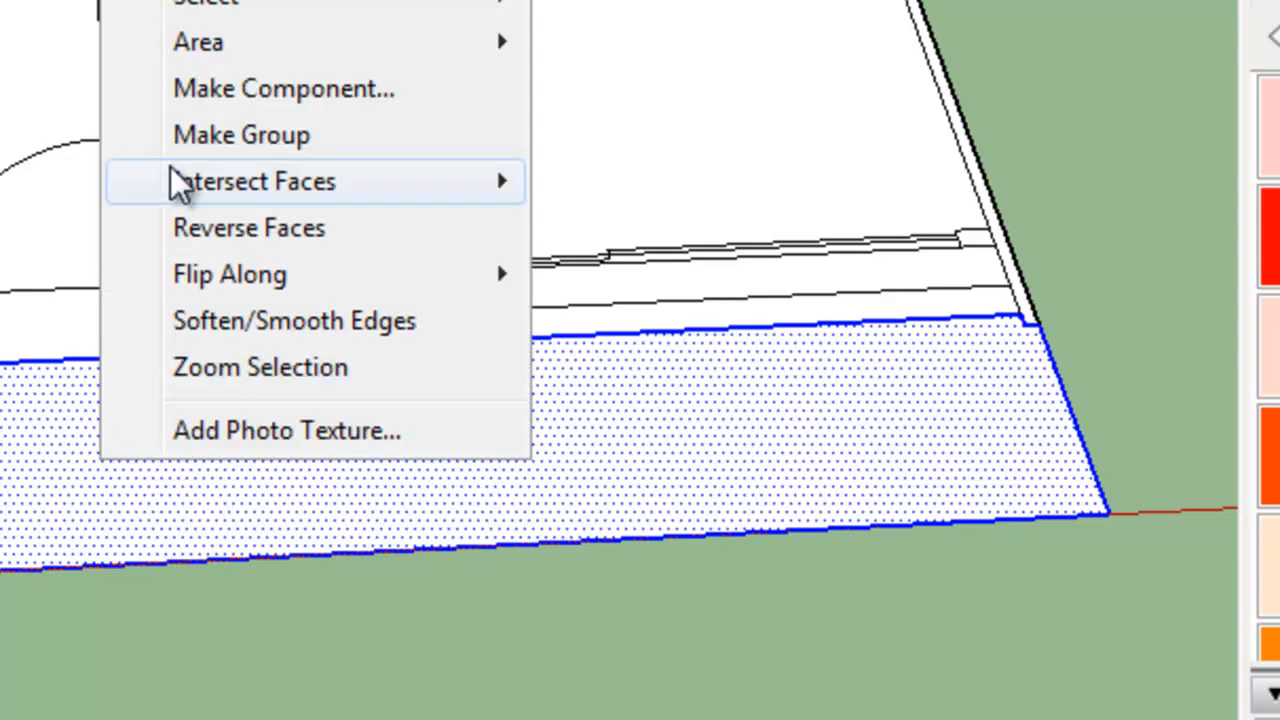
{"action": "left_click", "coordinate": [189, 137]}
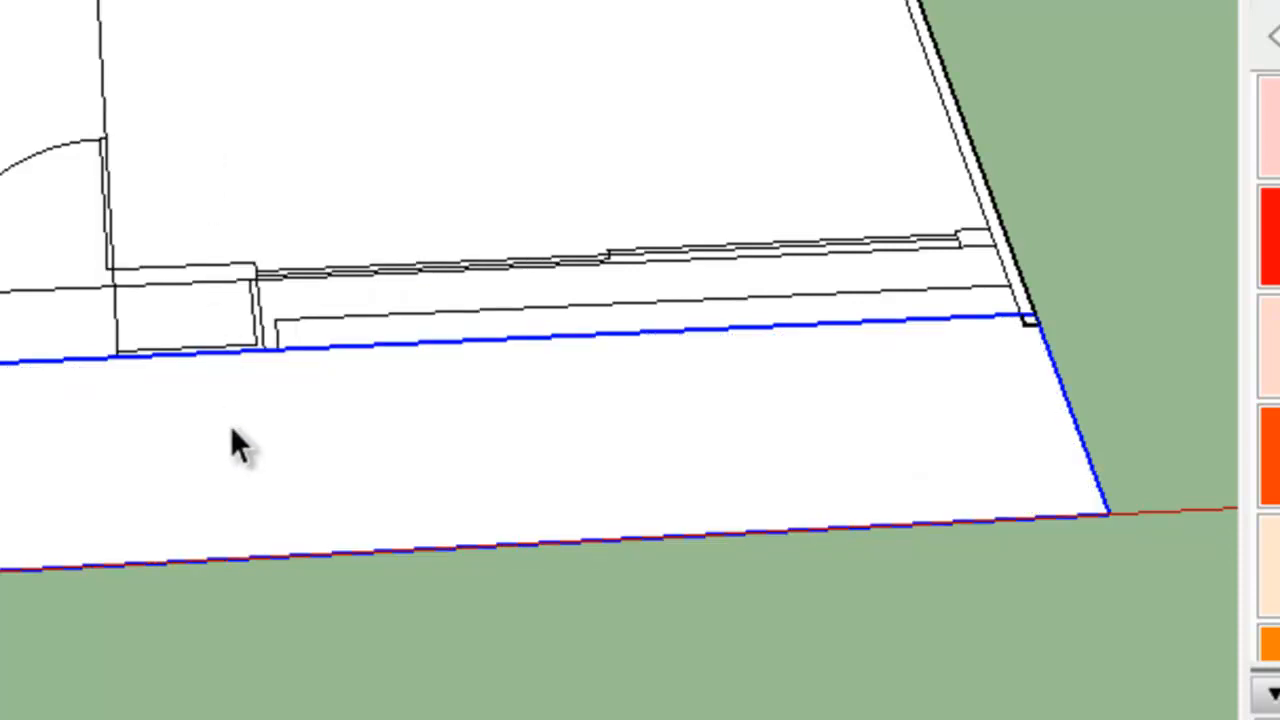
Open the front strip group for editing and close it again
{"action": "double_click", "coordinate": [237, 451]}
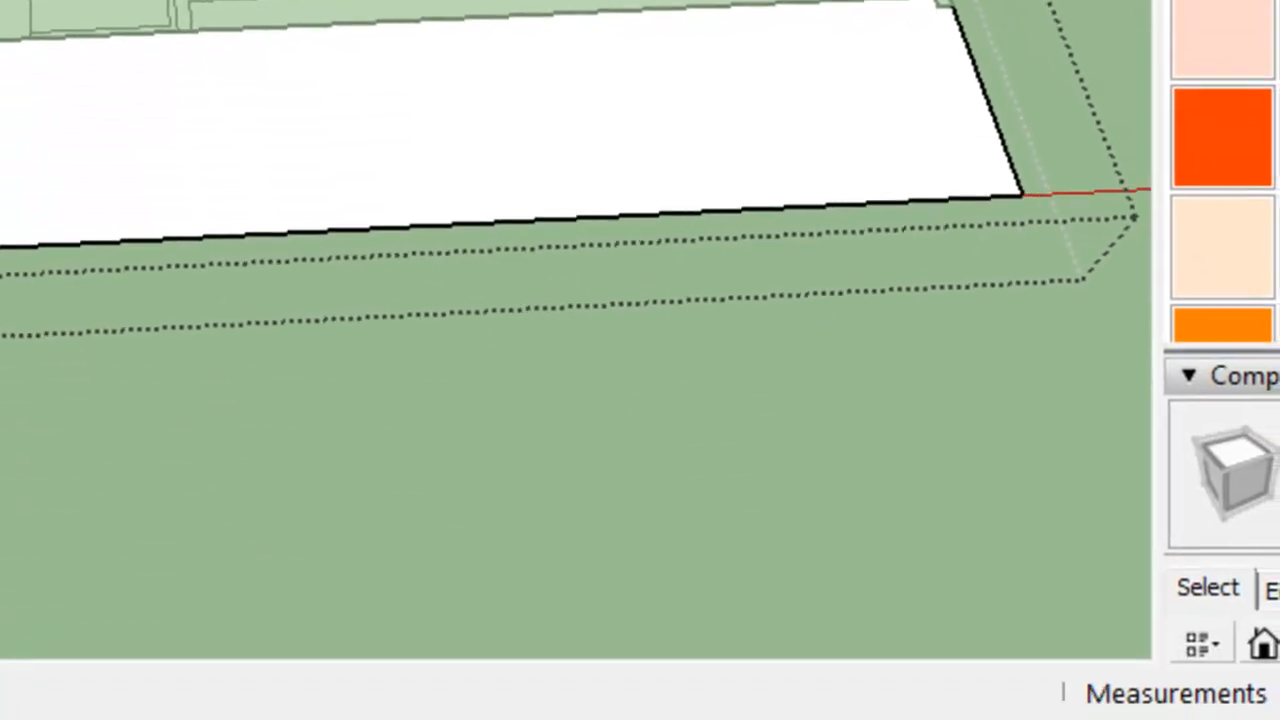
{"action": "left_click", "coordinate": [162, 390]}
{"action": "left_click", "coordinate": [208, 168]}
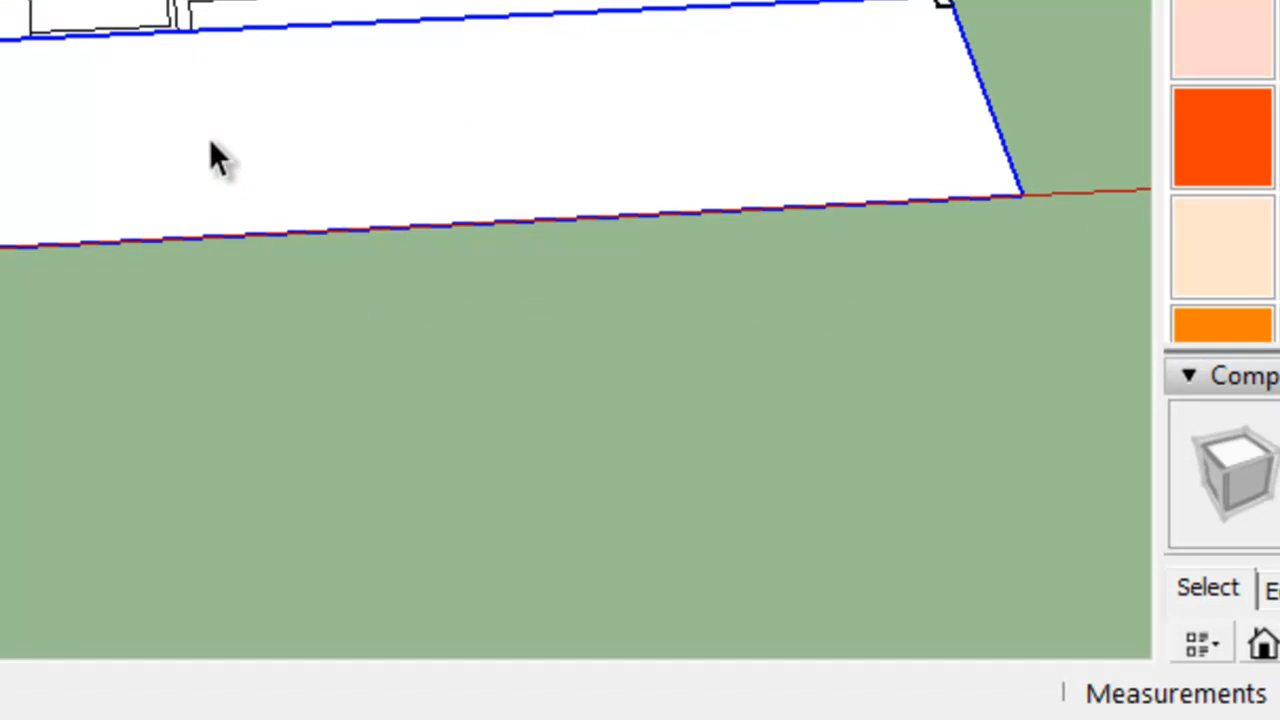
Open the front strip group and extrude its face upward 10 cm with Push/Pull
{"action": "double_click", "coordinate": [211, 145]}
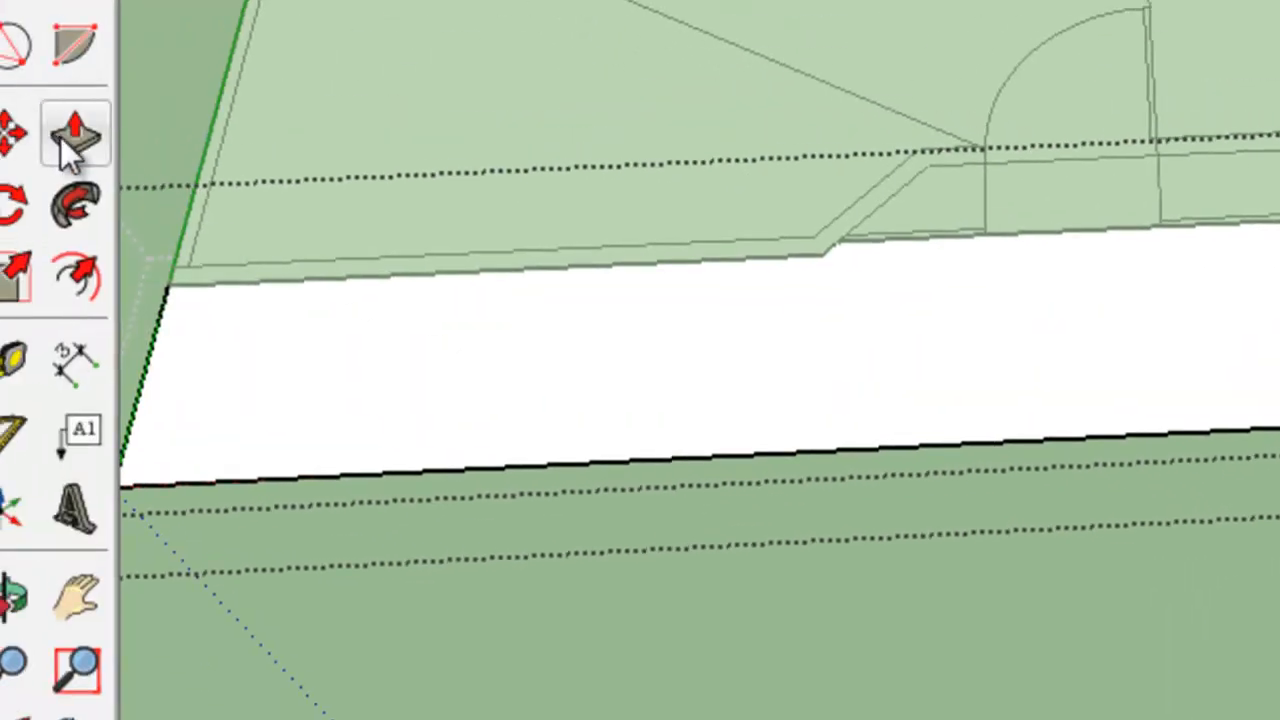
{"action": "left_click", "coordinate": [72, 136]}
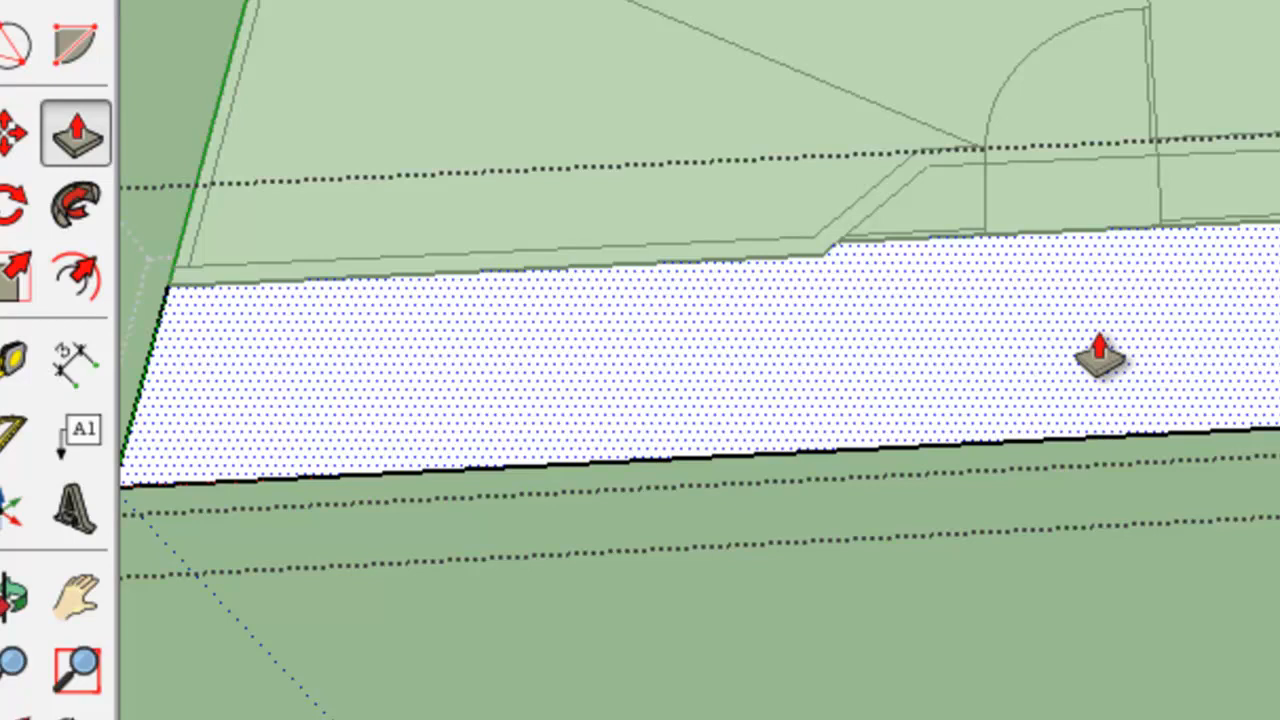
{"action": "left_click_drag", "start_coordinate": [1100, 355], "coordinate": [1067, 110]}
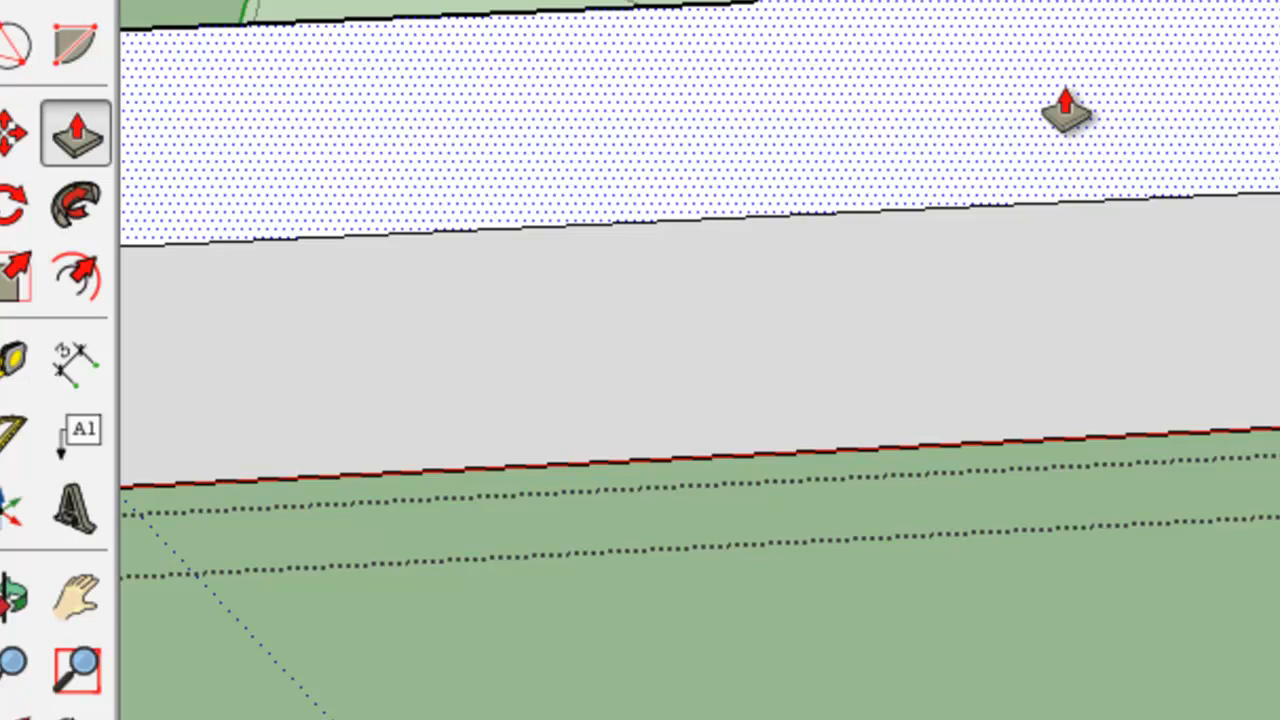
{"action": "double_click", "coordinate": [1066, 112]}
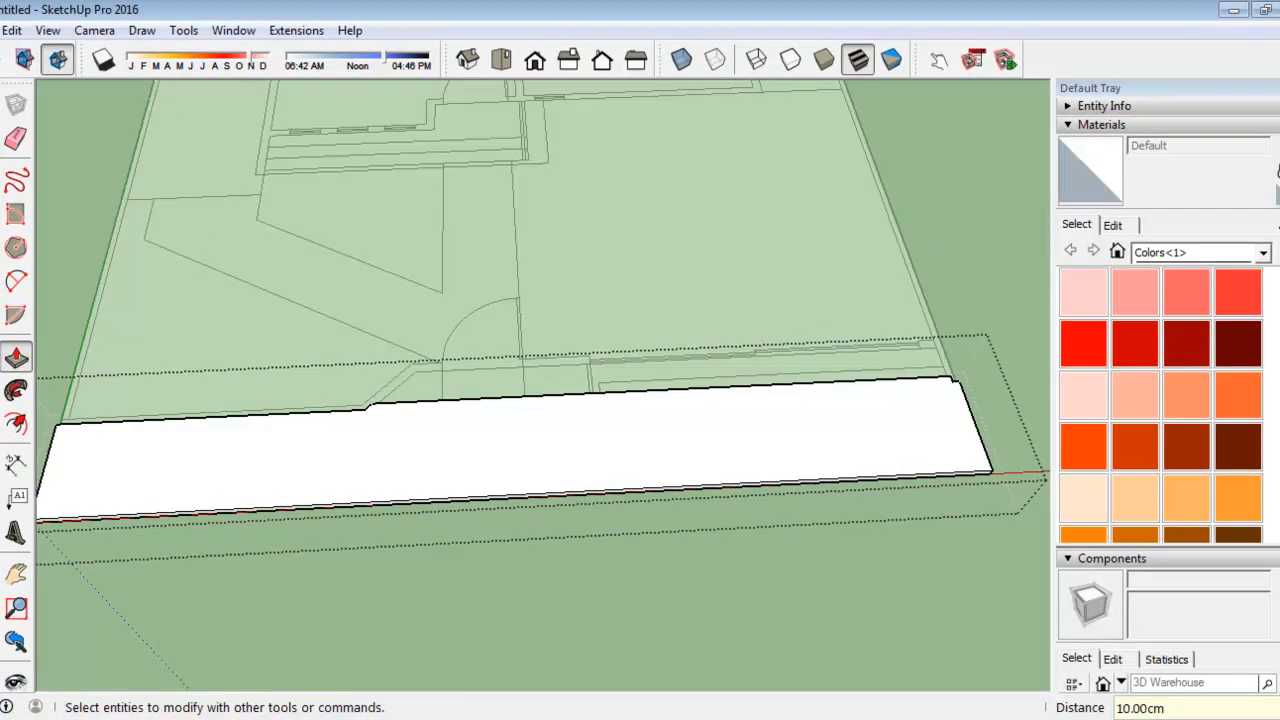
{"action": "left_click", "coordinate": [1, 104]}
Measure the slab's thickness along the vertical edge at its front corner with the Tape Measure
{"action": "scroll", "coordinate": [704, 446], "scroll_direction": "up", "scroll_amount": 3}
{"action": "middle_click_drag", "start_coordinate": [704, 446], "coordinate": [94, 223]}
{"action": "left_click_drag", "start_coordinate": [64, 230], "coordinate": [243, 271]}
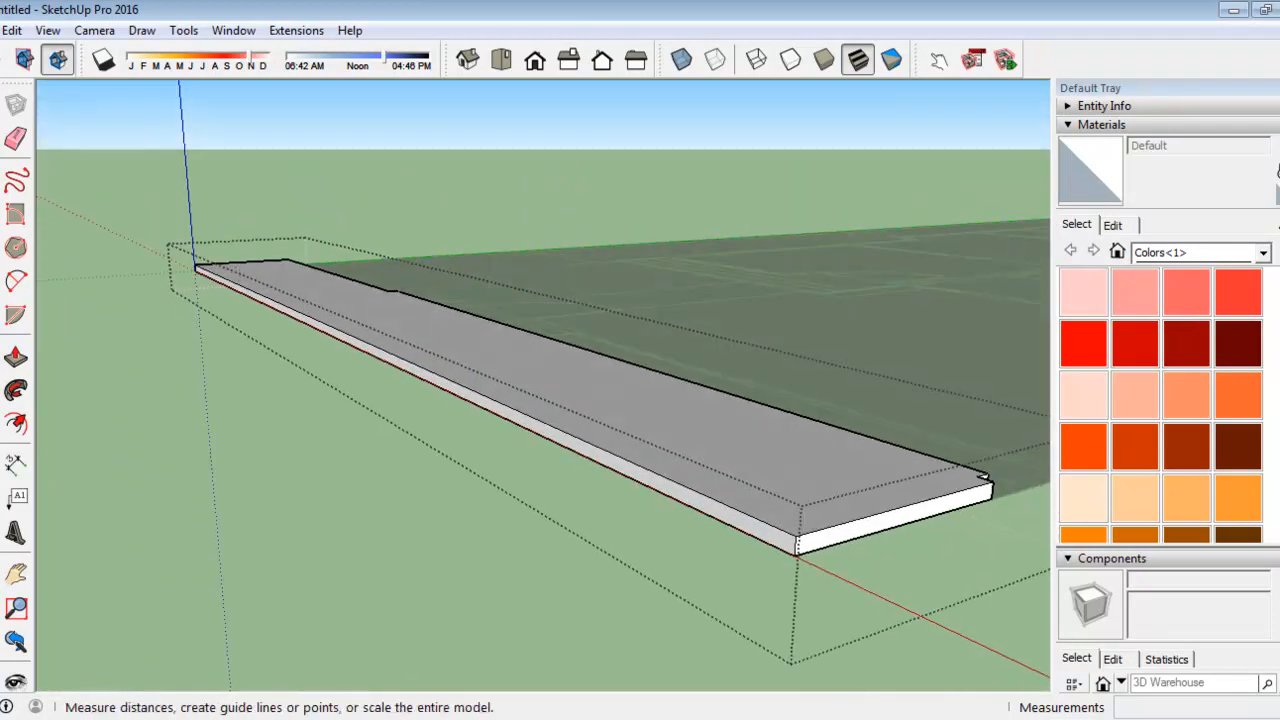
{"action": "left_click", "coordinate": [15, 463]}
{"action": "scroll", "coordinate": [880, 580], "scroll_direction": "up", "scroll_amount": 5}
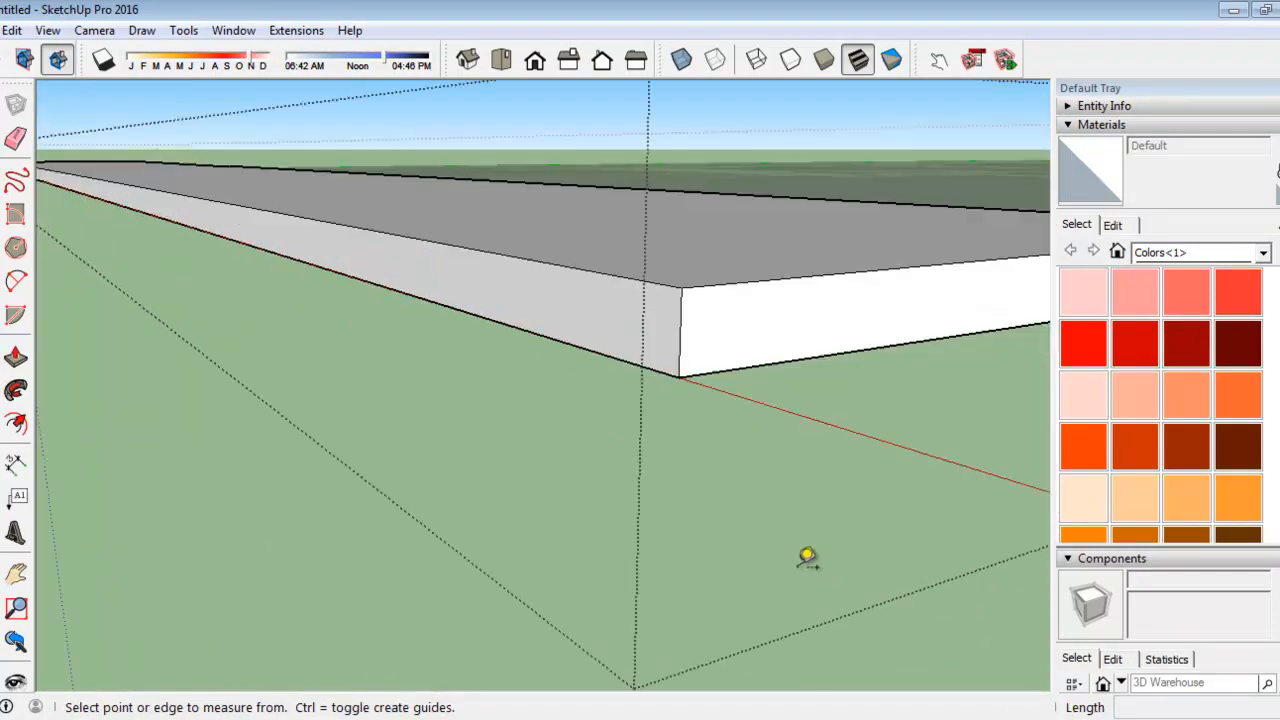
{"action": "left_click", "coordinate": [684, 287]}
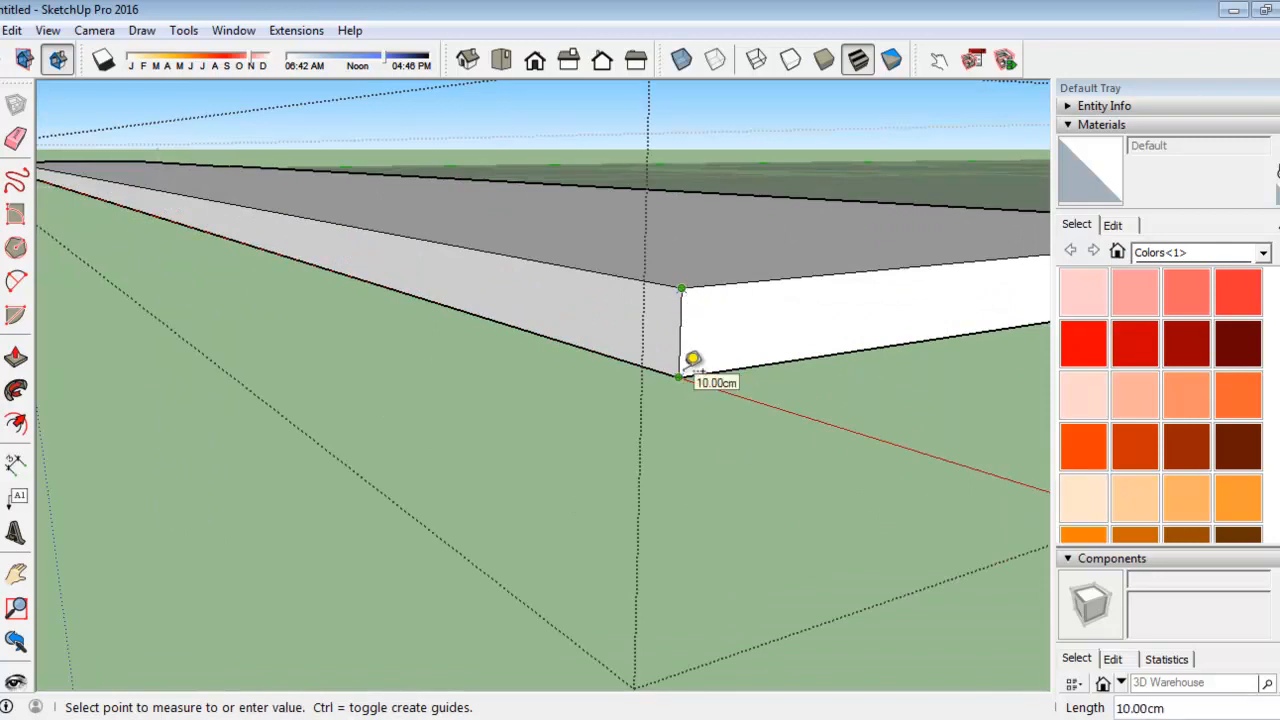
{"action": "left_click", "coordinate": [680, 376]}
Leave the Tape Measure and exit the front strip group to return to the full plan
{"action": "key", "text": "space"}
{"action": "scroll", "coordinate": [366, 337], "scroll_direction": "down", "scroll_amount": 10}
{"action": "middle_click_drag", "start_coordinate": [366, 337], "coordinate": [443, 343]}
{"action": "scroll", "coordinate": [435, 370], "scroll_direction": "up", "scroll_amount": 3}
{"action": "middle_click_drag", "start_coordinate": [430, 390], "coordinate": [620, 534]}
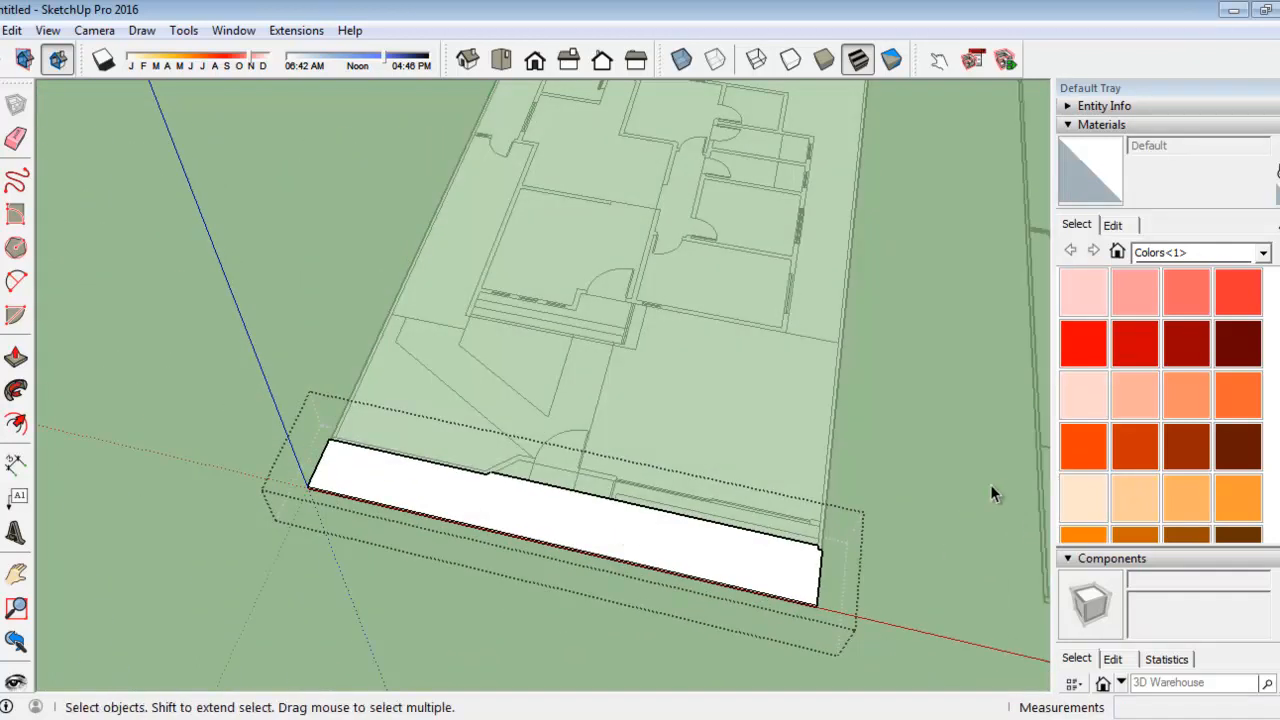
{"action": "scroll", "coordinate": [906, 510], "scroll_direction": "up", "scroll_amount": 4}
{"action": "scroll", "coordinate": [584, 503], "scroll_direction": "up", "scroll_amount": 2}
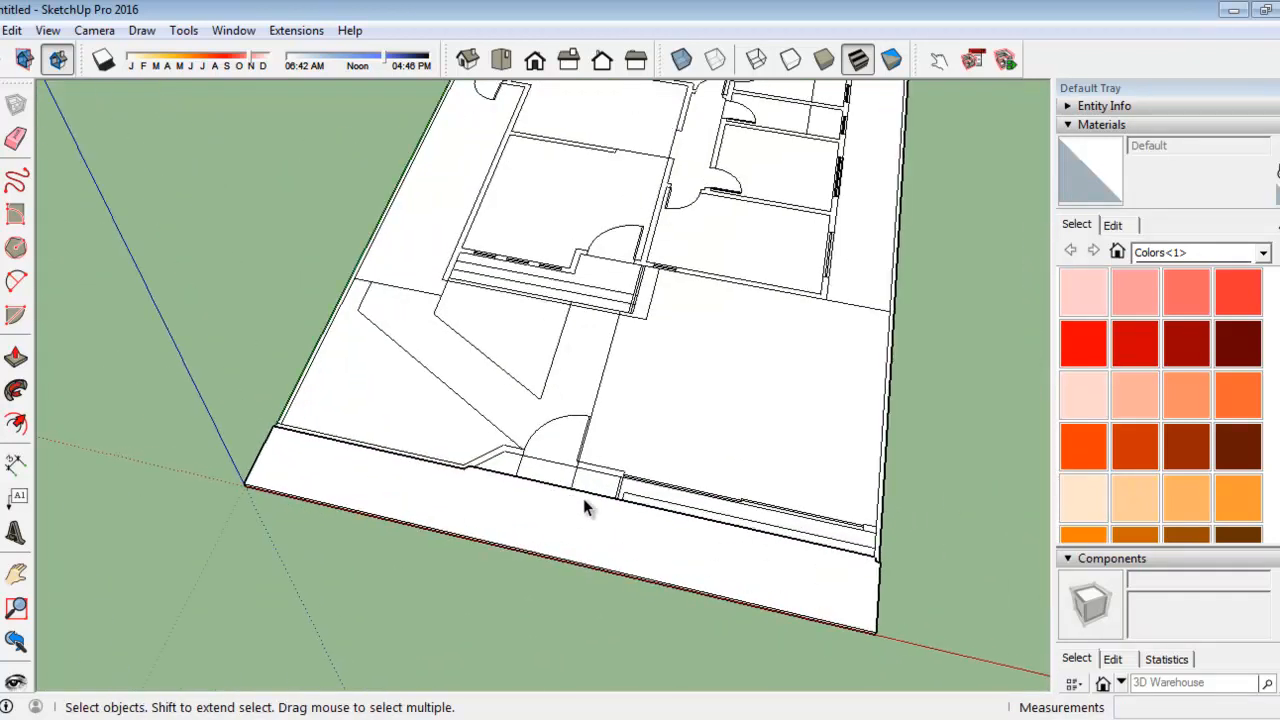
Switch to the AutoCAD floor plan and examine the level mark on the front sidewalk strip
{"action": "scroll", "coordinate": [639, 443], "scroll_direction": "up", "scroll_amount": 1}
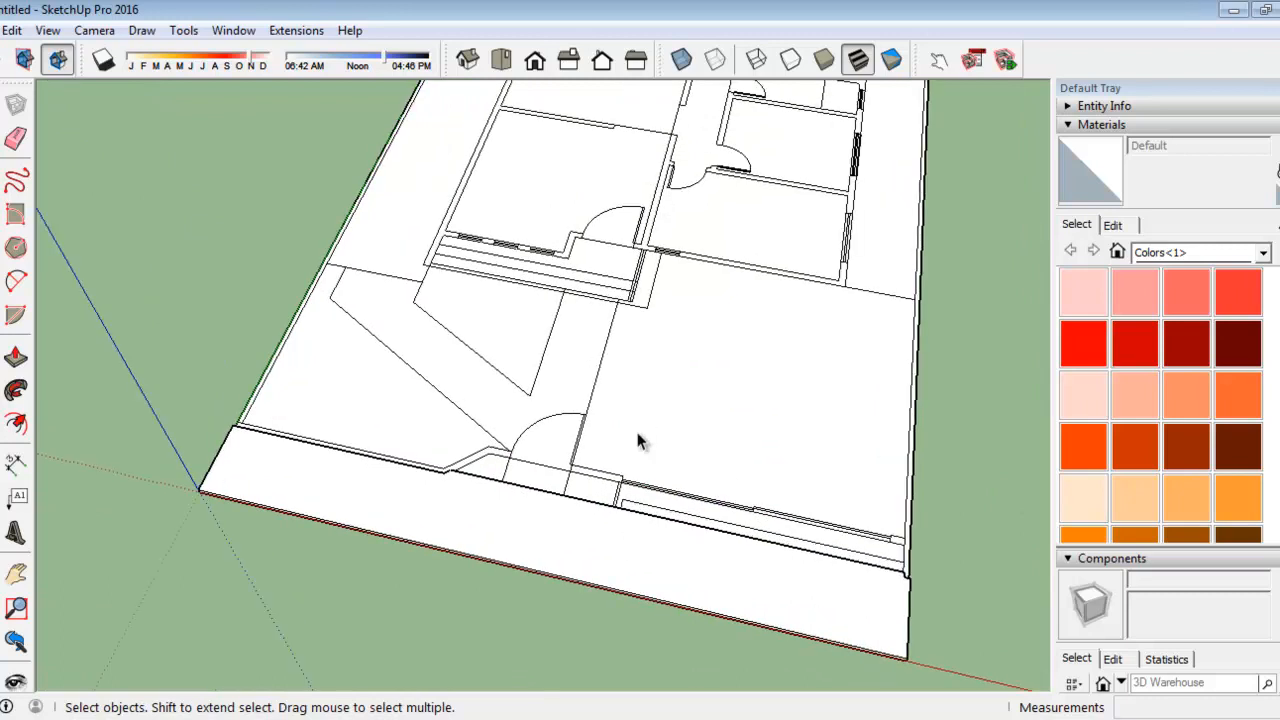
{"action": "scroll", "coordinate": [405, 286], "scroll_direction": "up", "scroll_amount": 2}
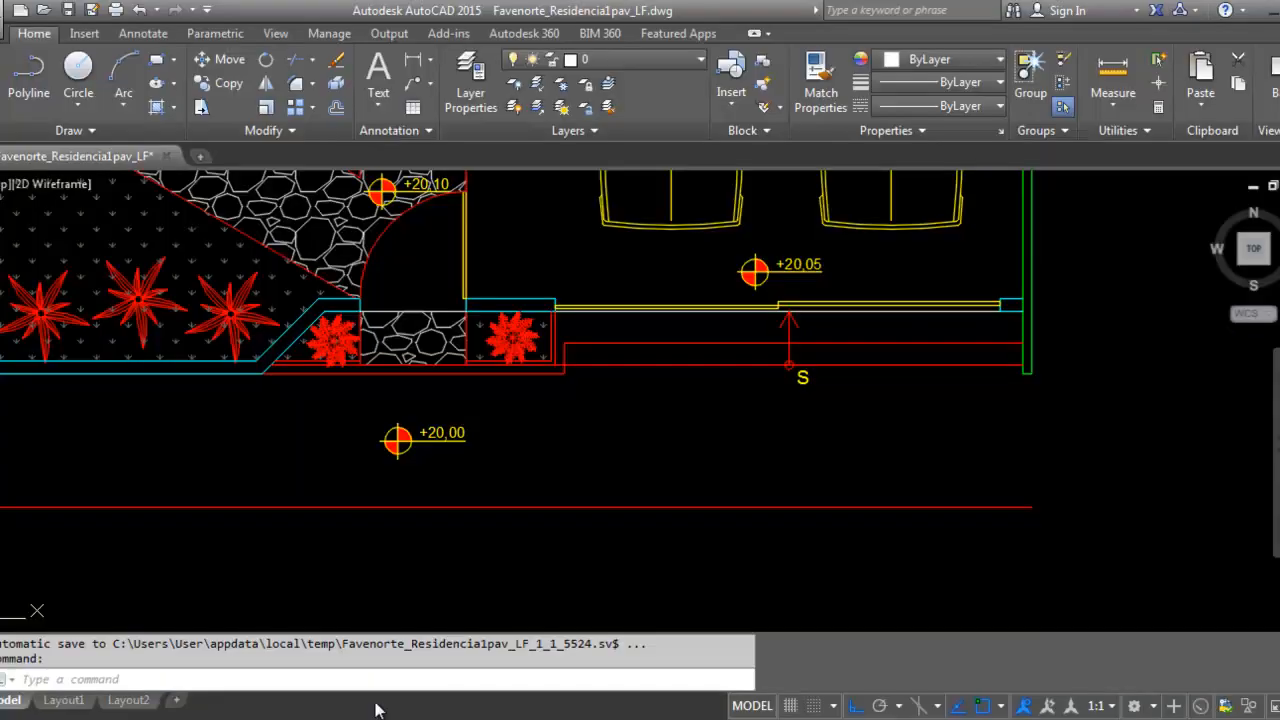
{"action": "scroll", "coordinate": [778, 457], "scroll_direction": "down", "scroll_amount": 3}
{"action": "scroll", "coordinate": [651, 438], "scroll_direction": "up", "scroll_amount": 2}
{"action": "scroll", "coordinate": [651, 438], "scroll_direction": "up", "scroll_amount": 3}
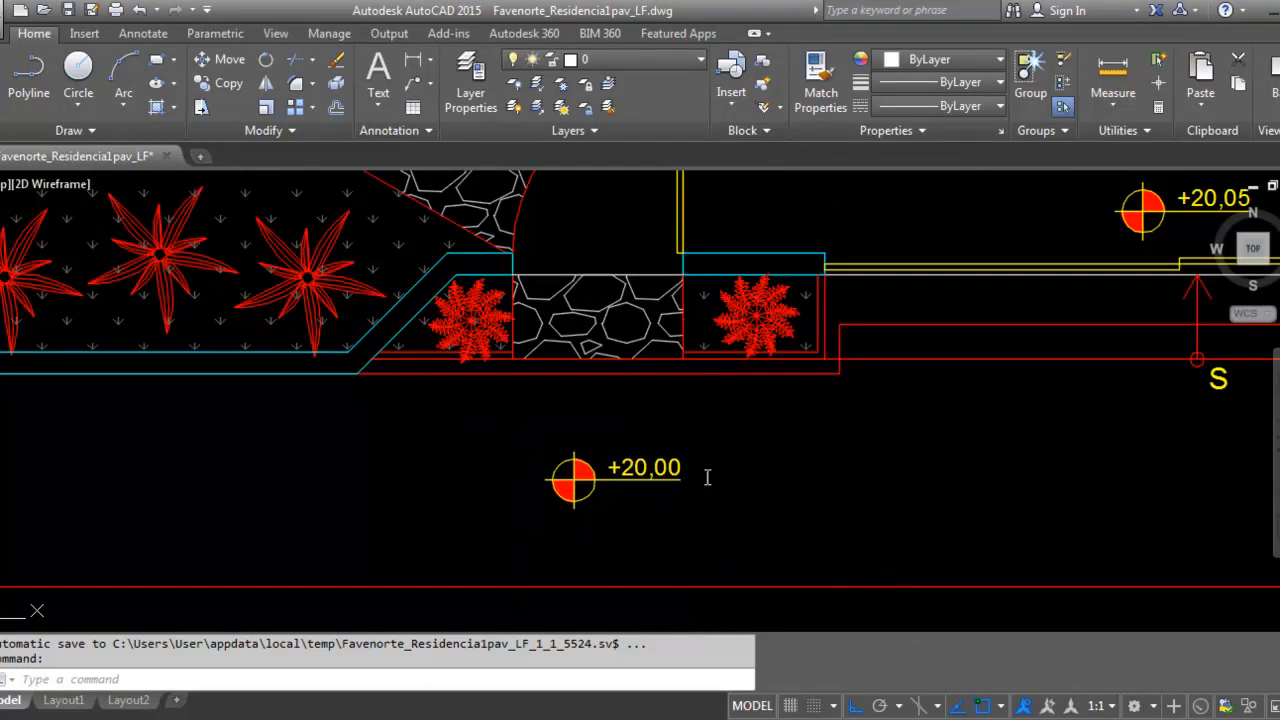
{"action": "scroll", "coordinate": [665, 470], "scroll_direction": "up", "scroll_amount": 5}
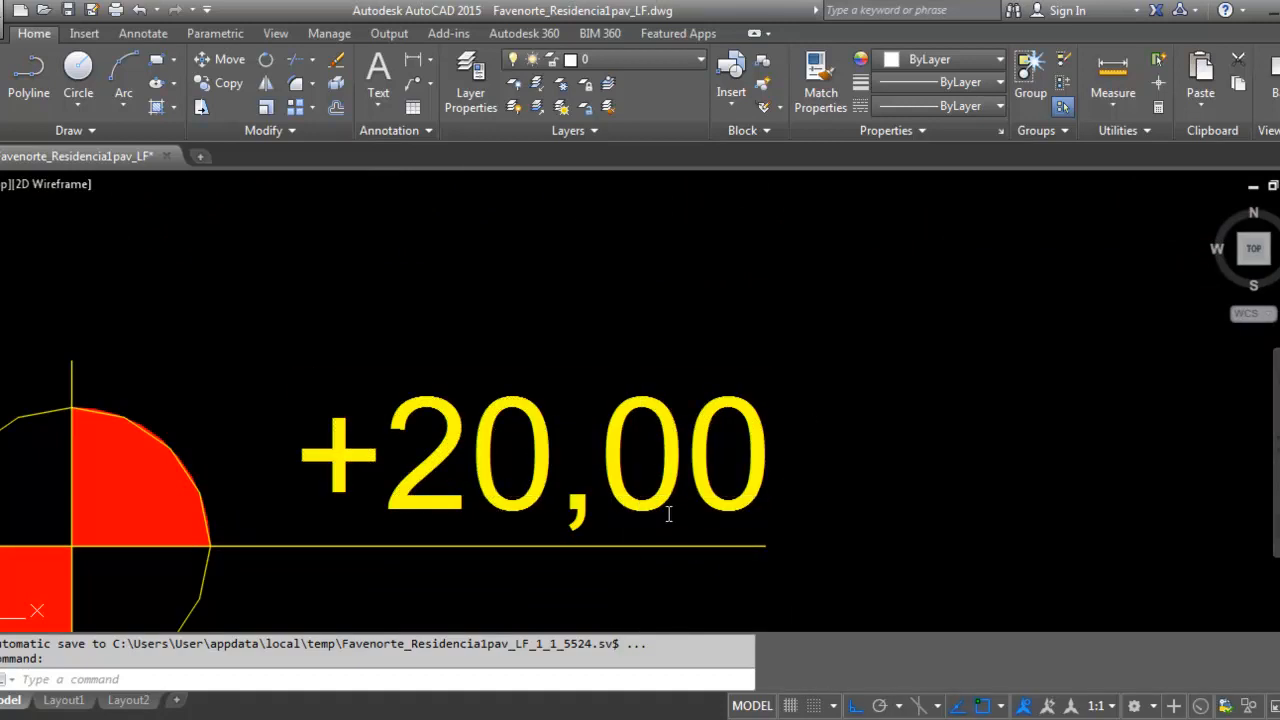
{"action": "scroll", "coordinate": [666, 484], "scroll_direction": "down", "scroll_amount": 5}
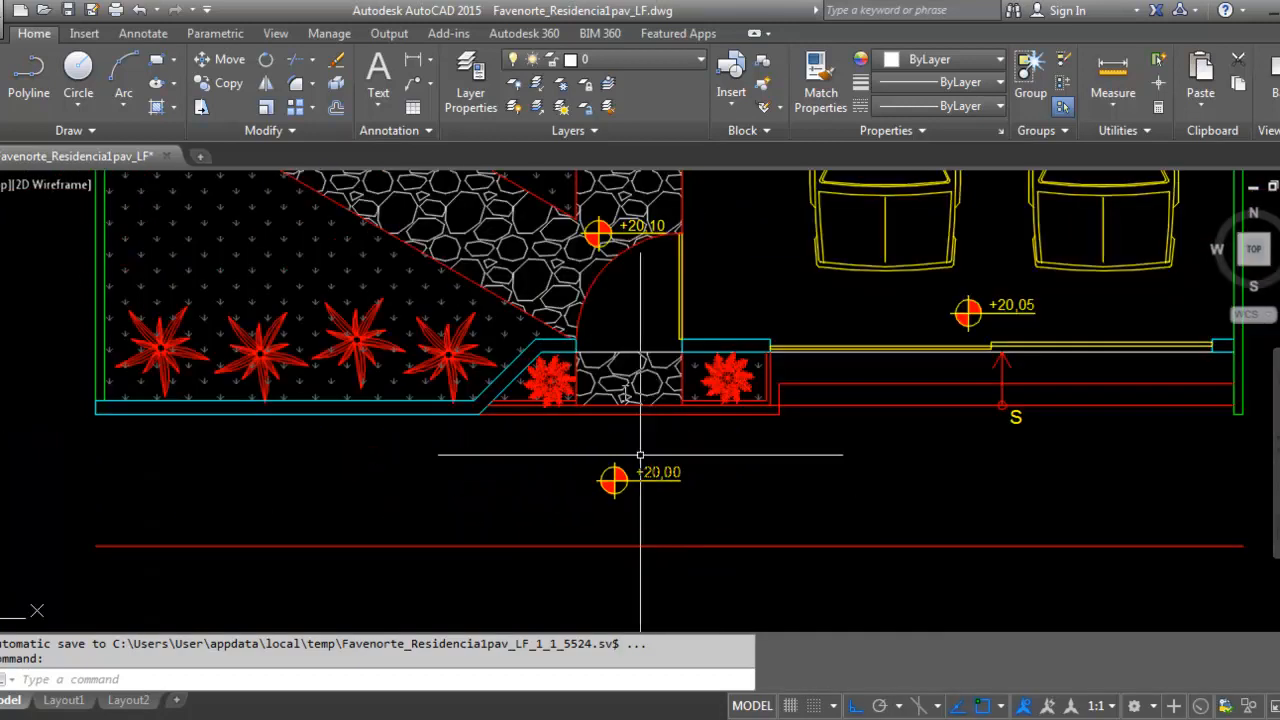
{"action": "scroll", "coordinate": [616, 218], "scroll_direction": "up", "scroll_amount": 3}
{"action": "scroll", "coordinate": [614, 454], "scroll_direction": "down", "scroll_amount": 3}
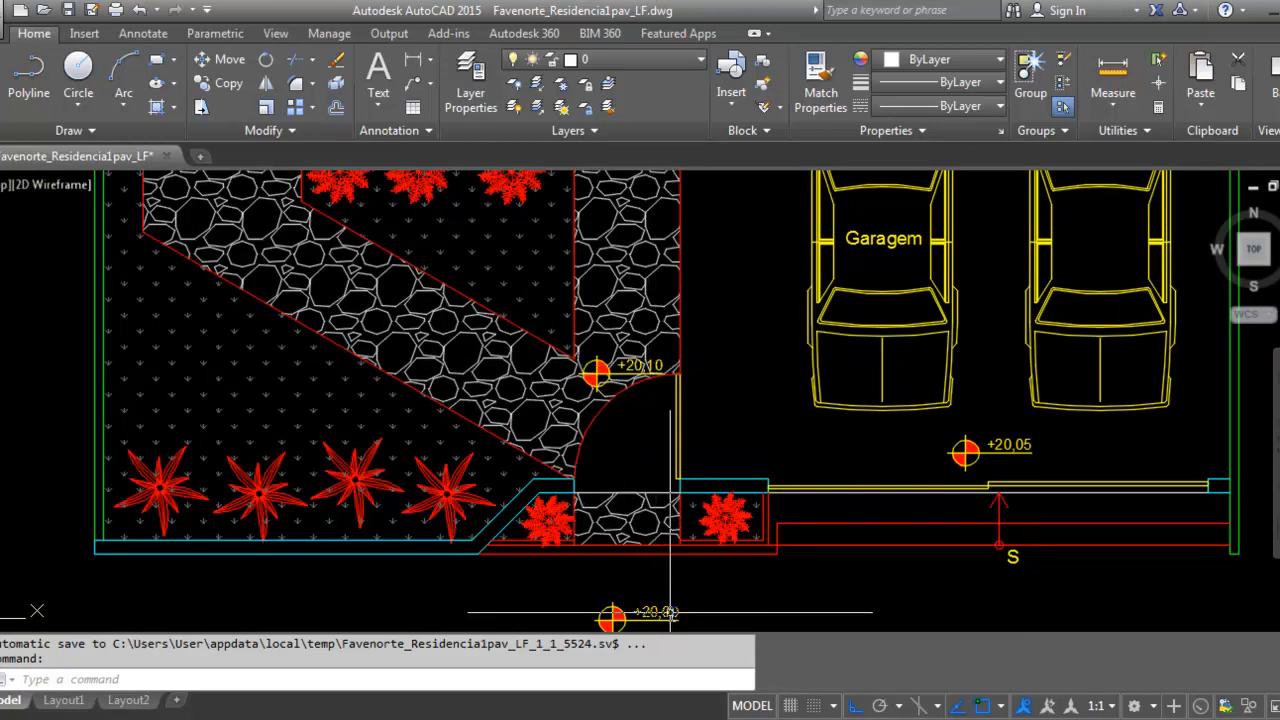
Compare the level mark on the stone path inside the entrance gate with the sidewalk's level mark
{"action": "scroll", "coordinate": [363, 434], "scroll_direction": "down", "scroll_amount": 3}
{"action": "scroll", "coordinate": [591, 514], "scroll_direction": "up", "scroll_amount": 3}
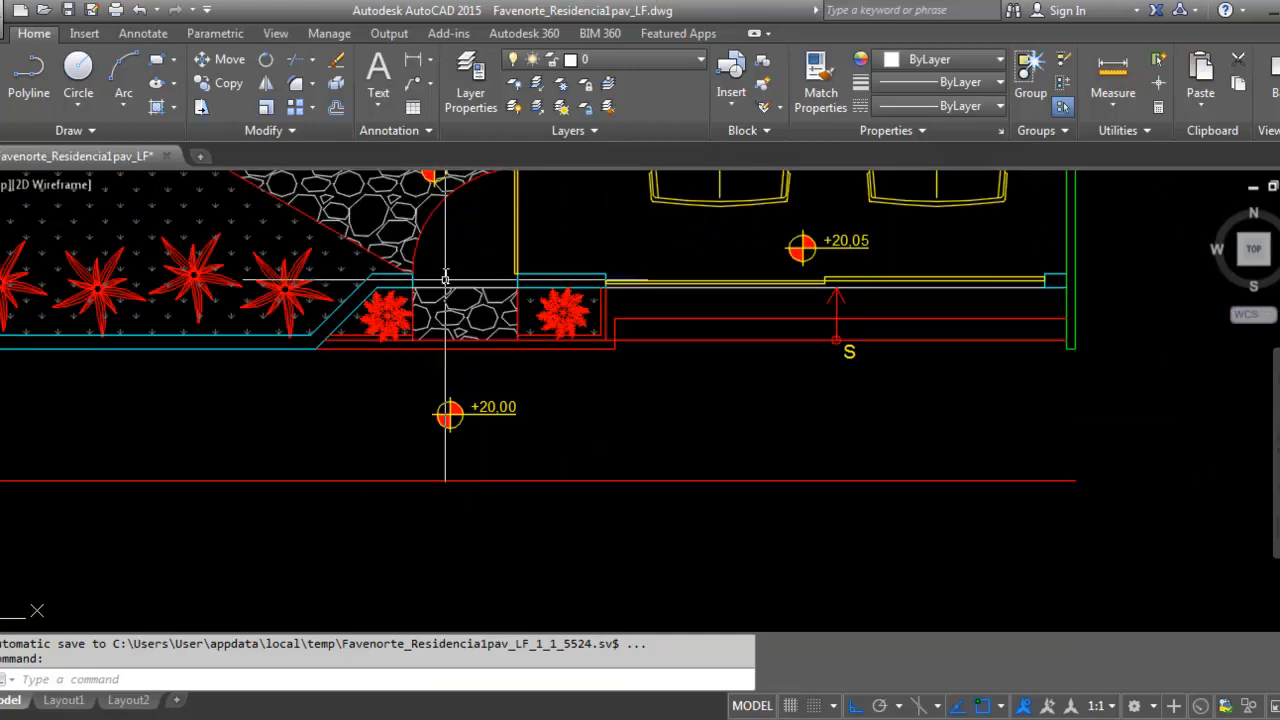
{"action": "scroll", "coordinate": [446, 284], "scroll_direction": "up", "scroll_amount": 4}
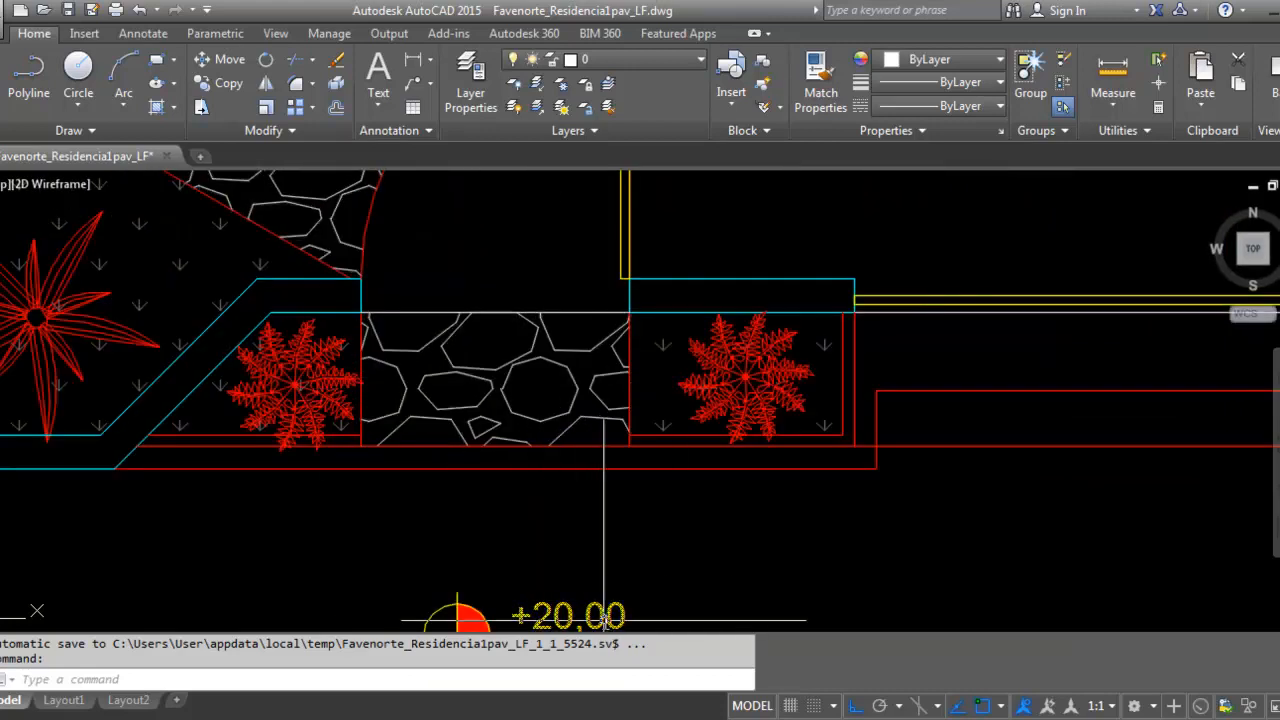
{"action": "scroll", "coordinate": [502, 485], "scroll_direction": "down", "scroll_amount": 2}
{"action": "scroll", "coordinate": [502, 485], "scroll_direction": "down", "scroll_amount": 2}
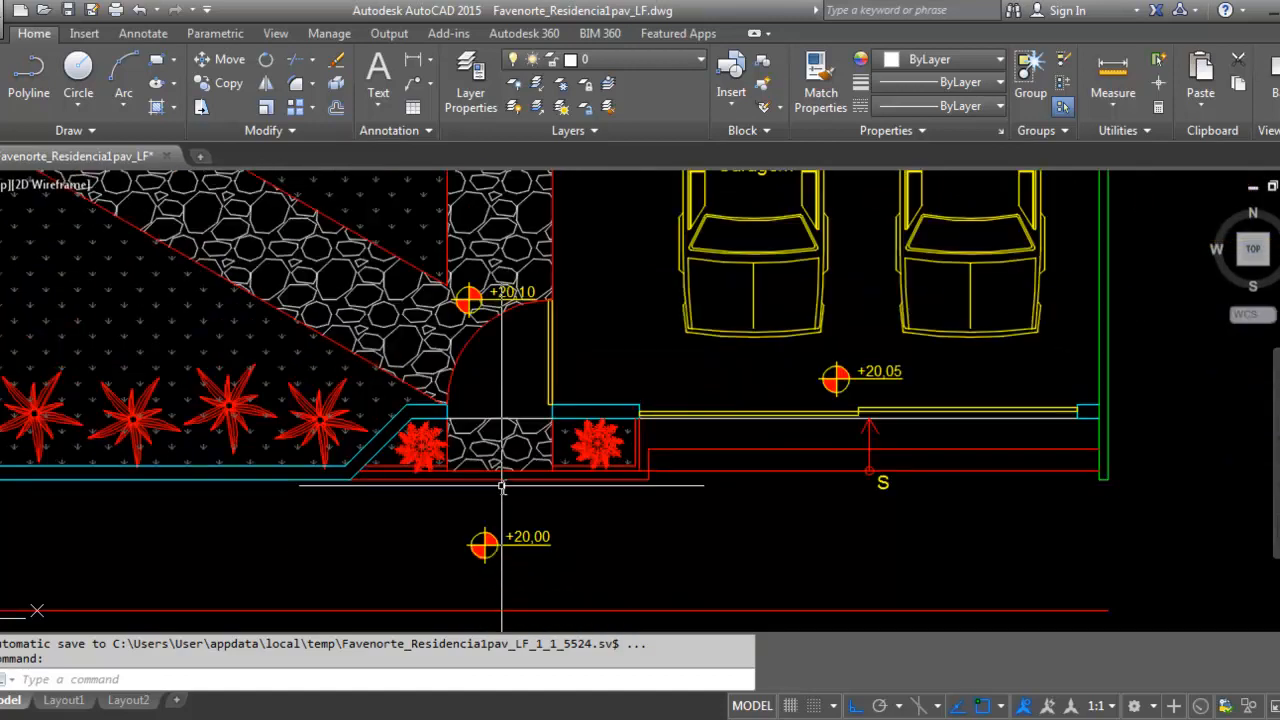
{"action": "scroll", "coordinate": [486, 297], "scroll_direction": "up", "scroll_amount": 4}
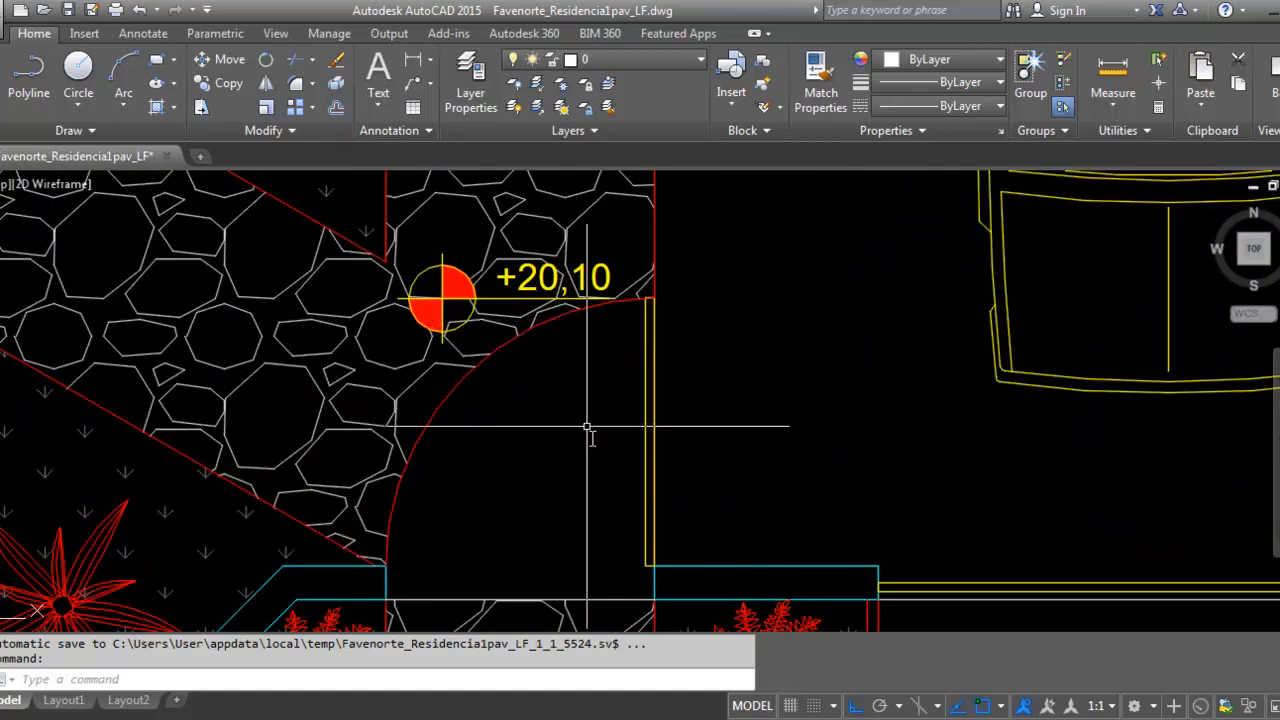
{"action": "scroll", "coordinate": [579, 377], "scroll_direction": "down", "scroll_amount": 3}
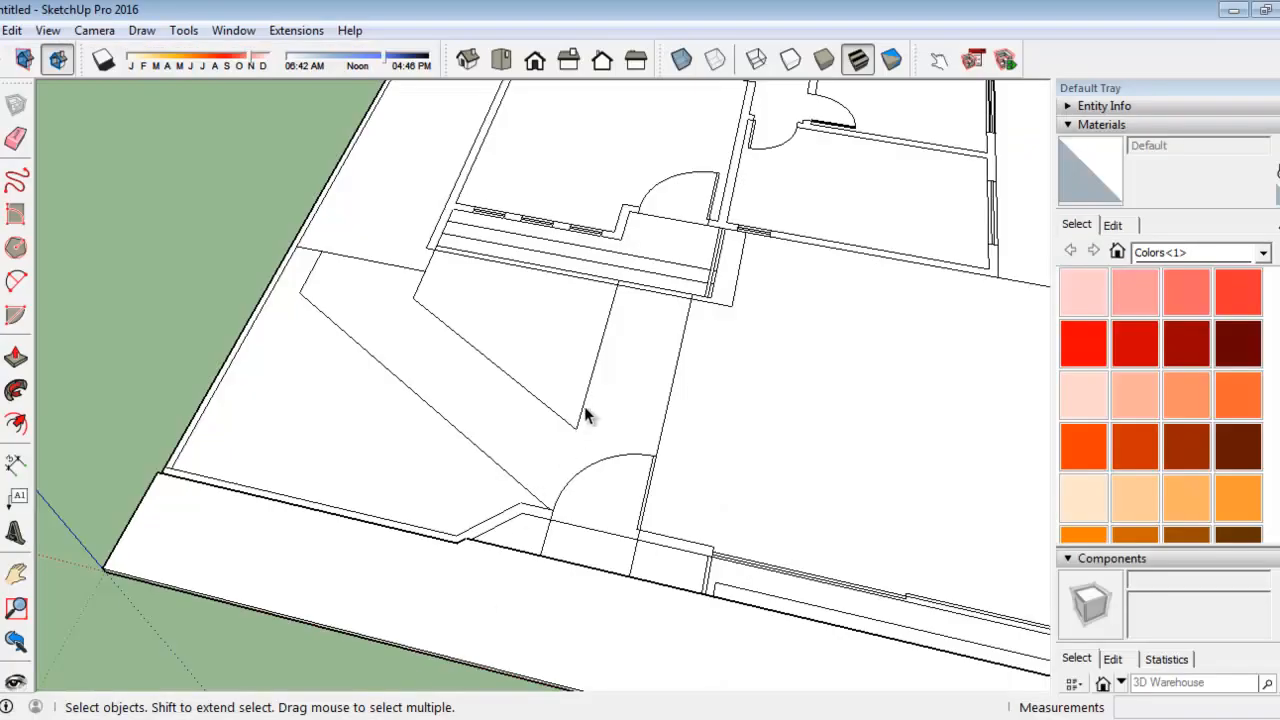
Switch back to SketchUp and delete the swing arc segments of the entrance gate across the path
{"action": "scroll", "coordinate": [586, 410], "scroll_direction": "down", "scroll_amount": 2}
{"action": "scroll", "coordinate": [645, 440], "scroll_direction": "up", "scroll_amount": 2}
{"action": "scroll", "coordinate": [630, 445], "scroll_direction": "up", "scroll_amount": 2}
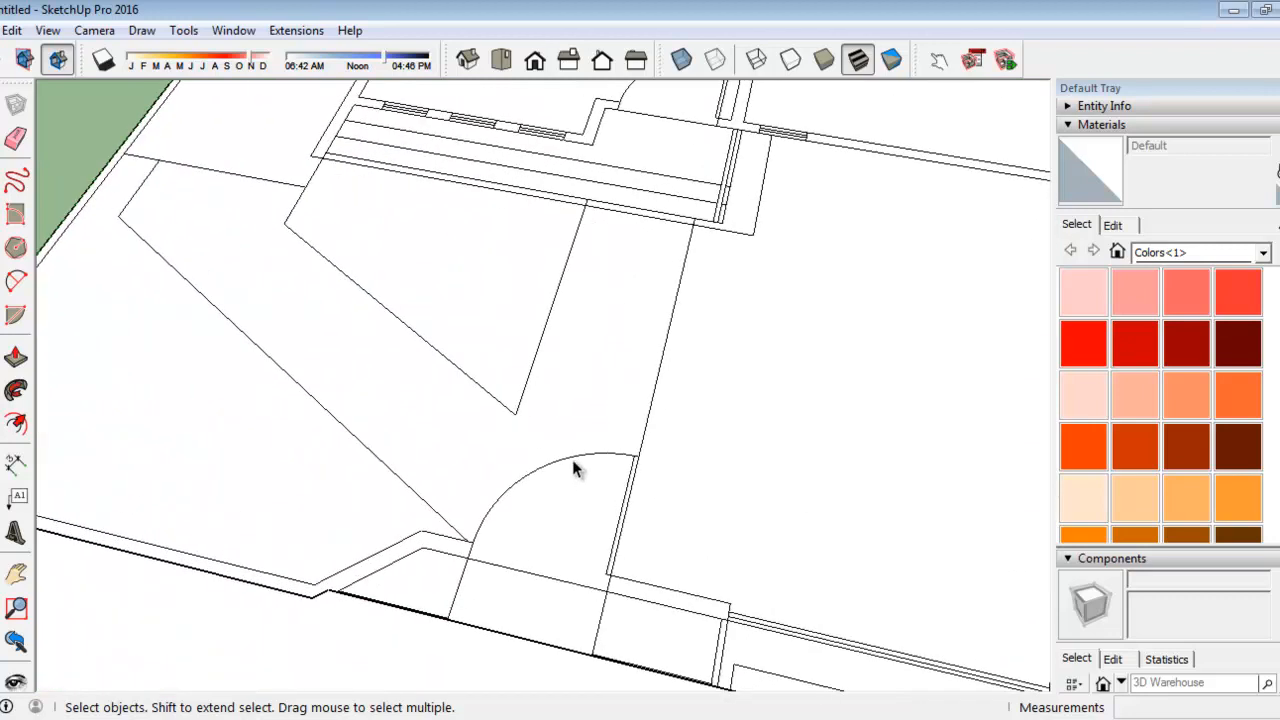
{"action": "scroll", "coordinate": [478, 553], "scroll_direction": "up", "scroll_amount": 2}
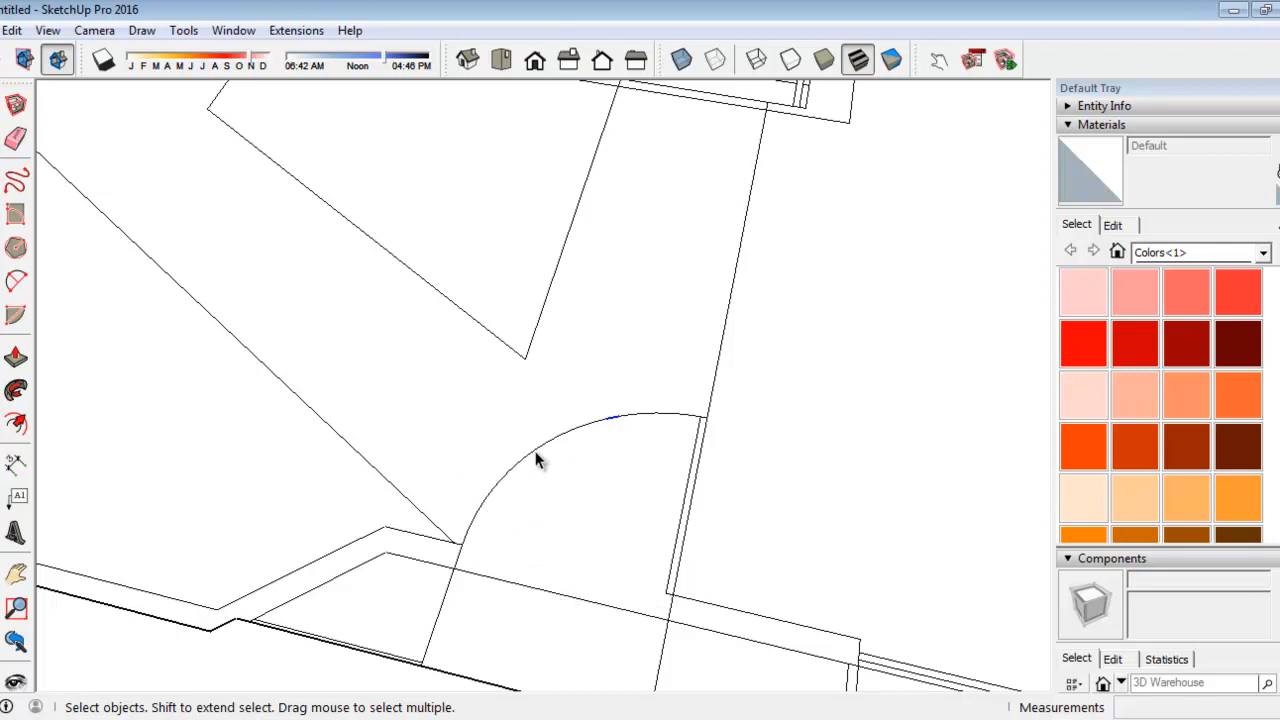
{"action": "left_click", "coordinate": [580, 430]}
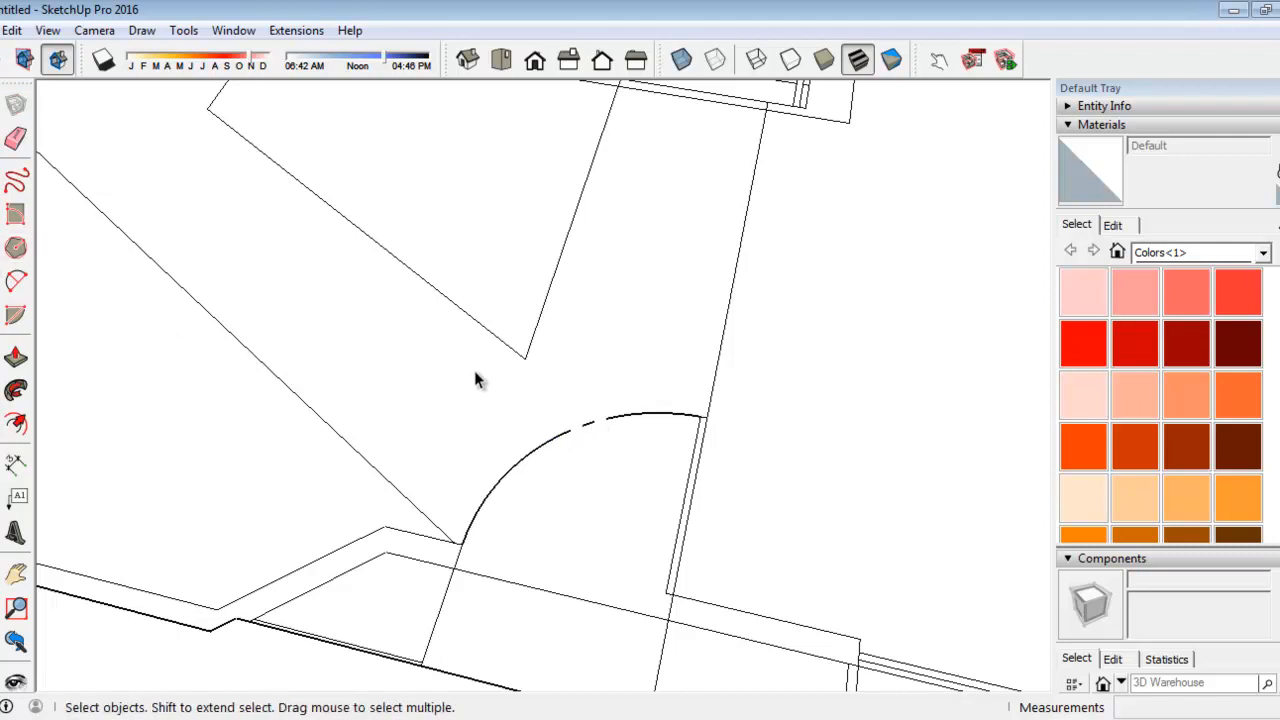
{"action": "left_click_drag", "start_coordinate": [655, 550], "coordinate": [493, 412]}
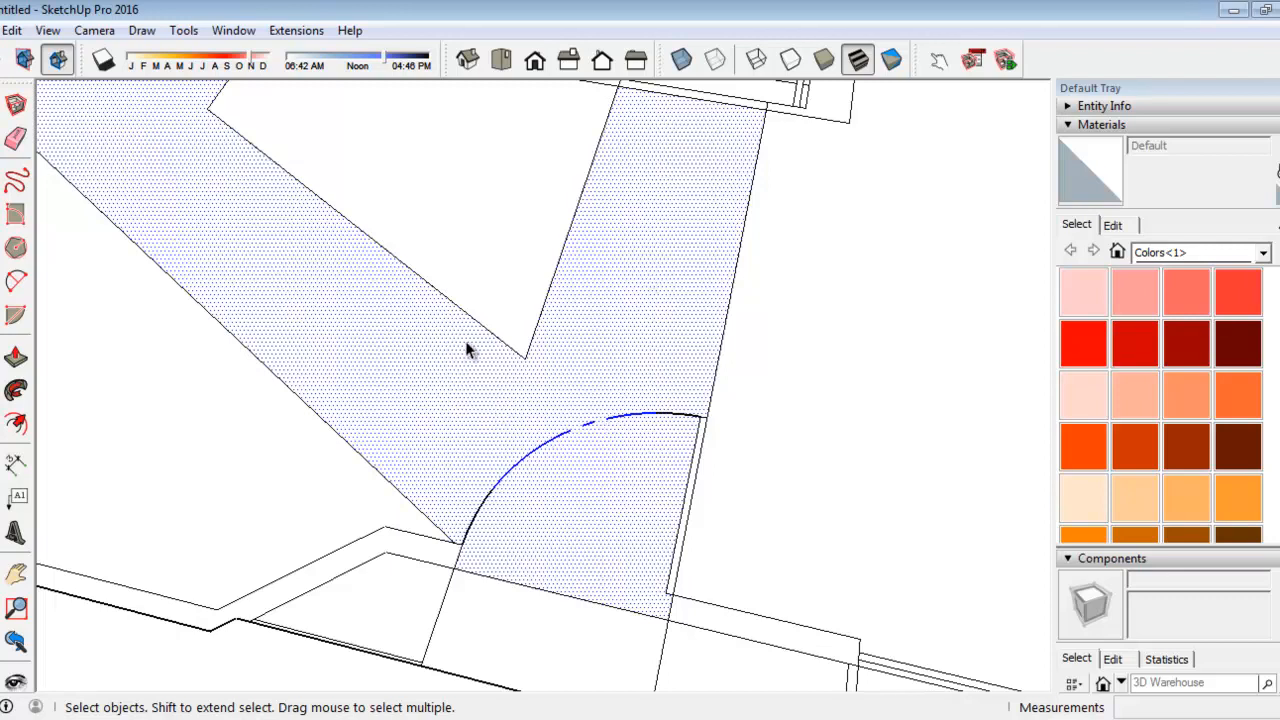
{"action": "left_click_drag", "start_coordinate": [487, 384], "coordinate": [677, 549]}
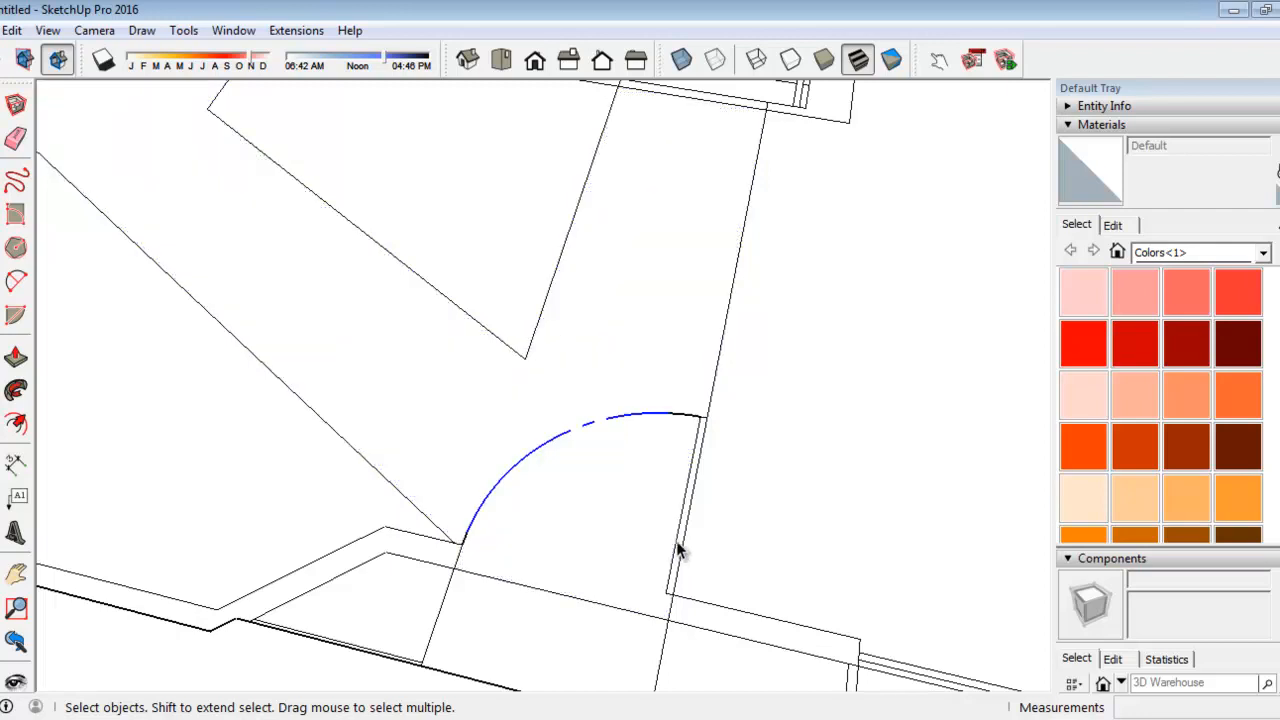
{"action": "scroll", "coordinate": [625, 423], "scroll_direction": "up", "scroll_amount": 2}
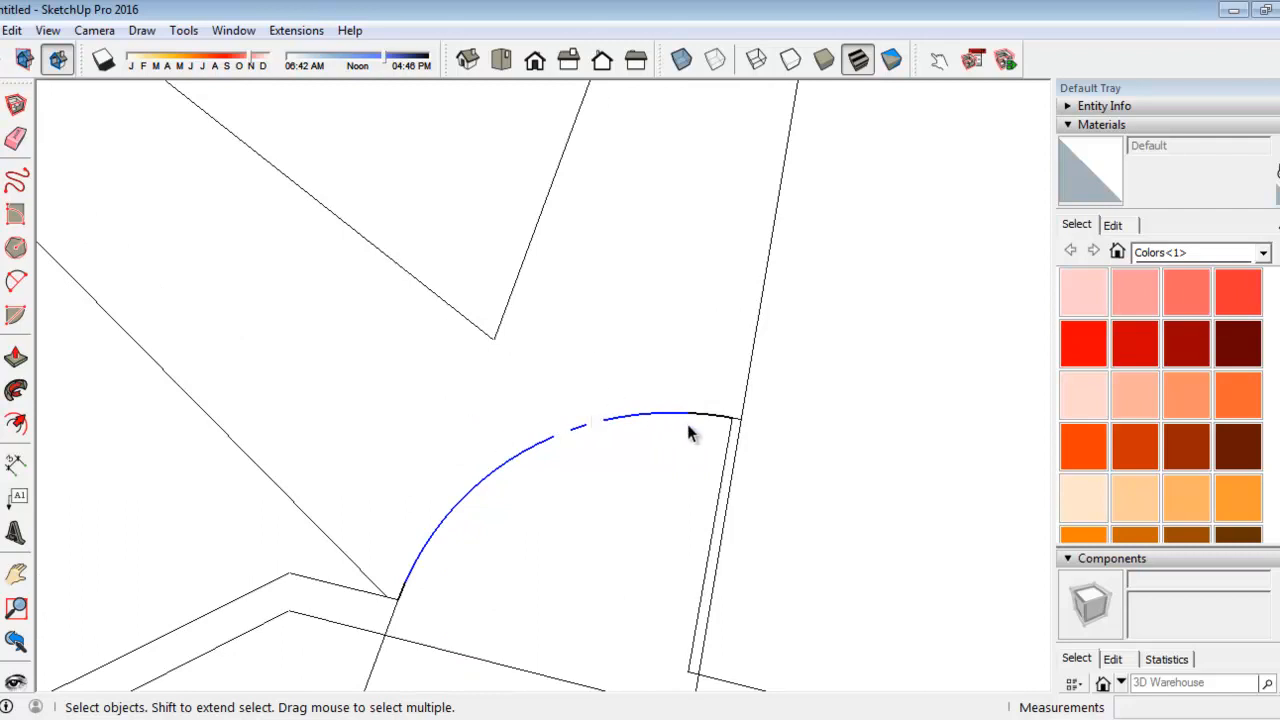
{"action": "key", "text": "Delete"}
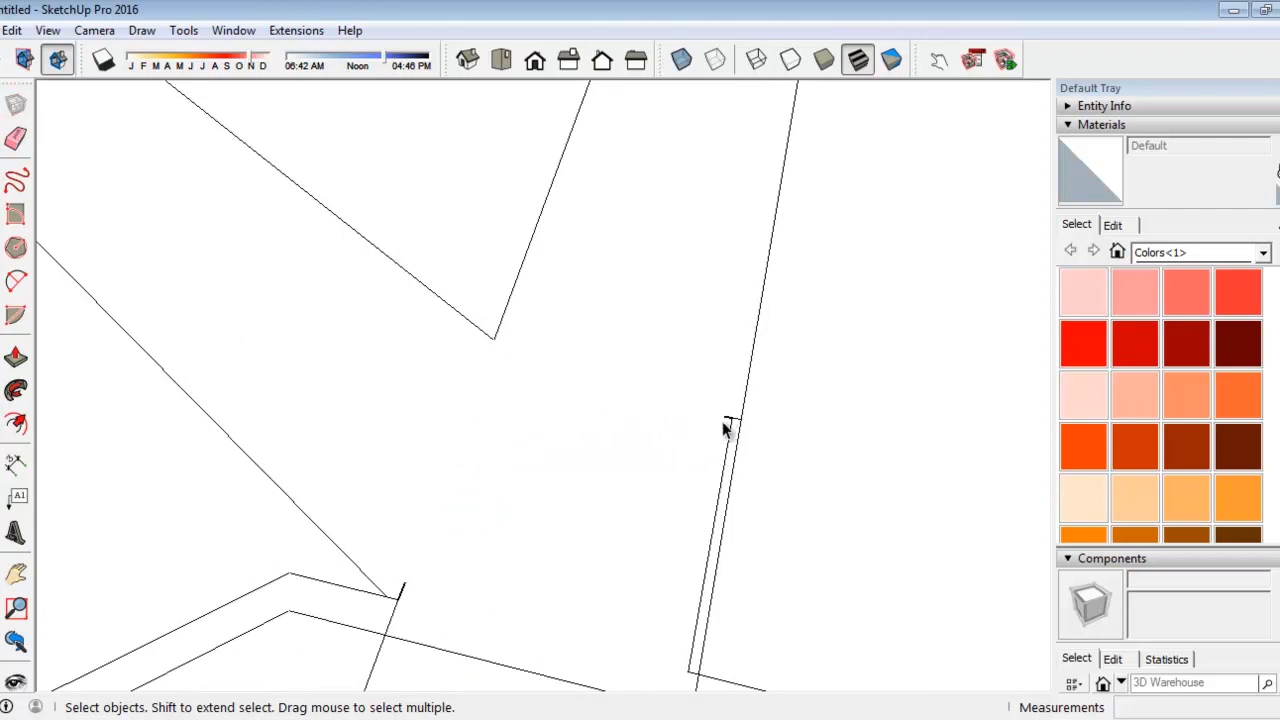
Erase the leftover arc ends, the gate leaf outline and the line crossing the path at the gate opening
{"action": "scroll", "coordinate": [724, 420], "scroll_direction": "up", "scroll_amount": 1}
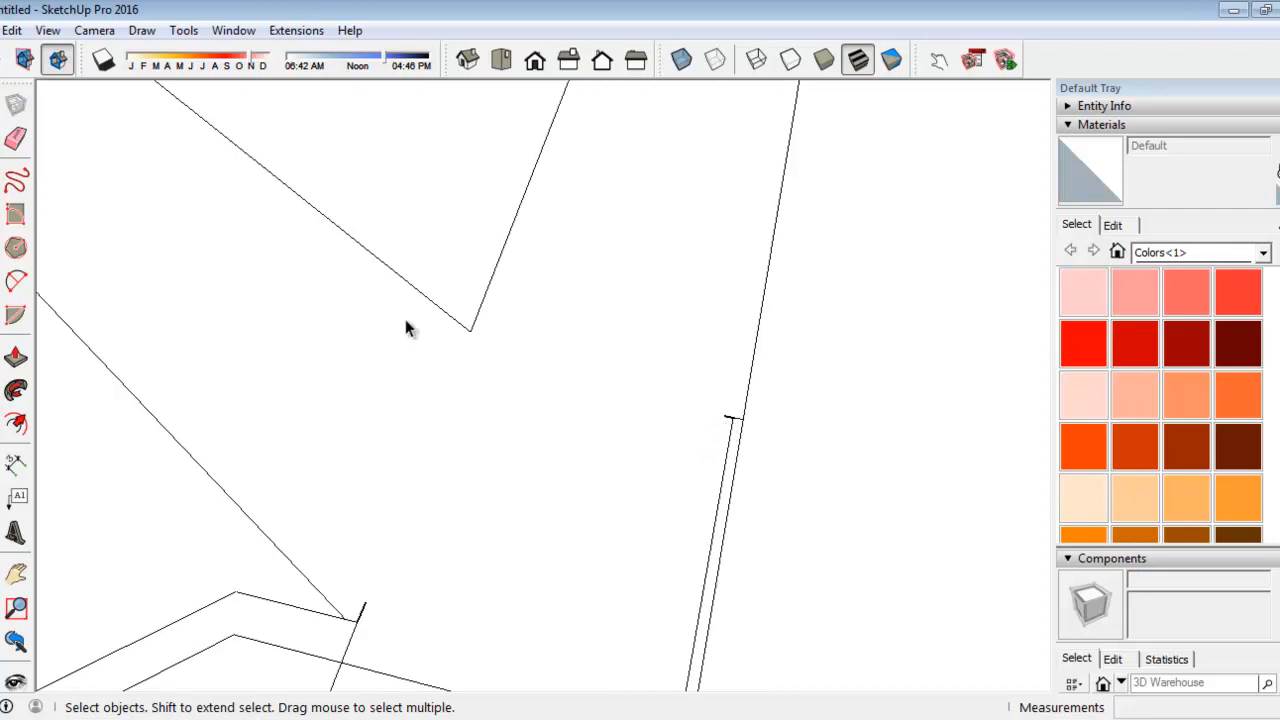
{"action": "left_click", "coordinate": [16, 139]}
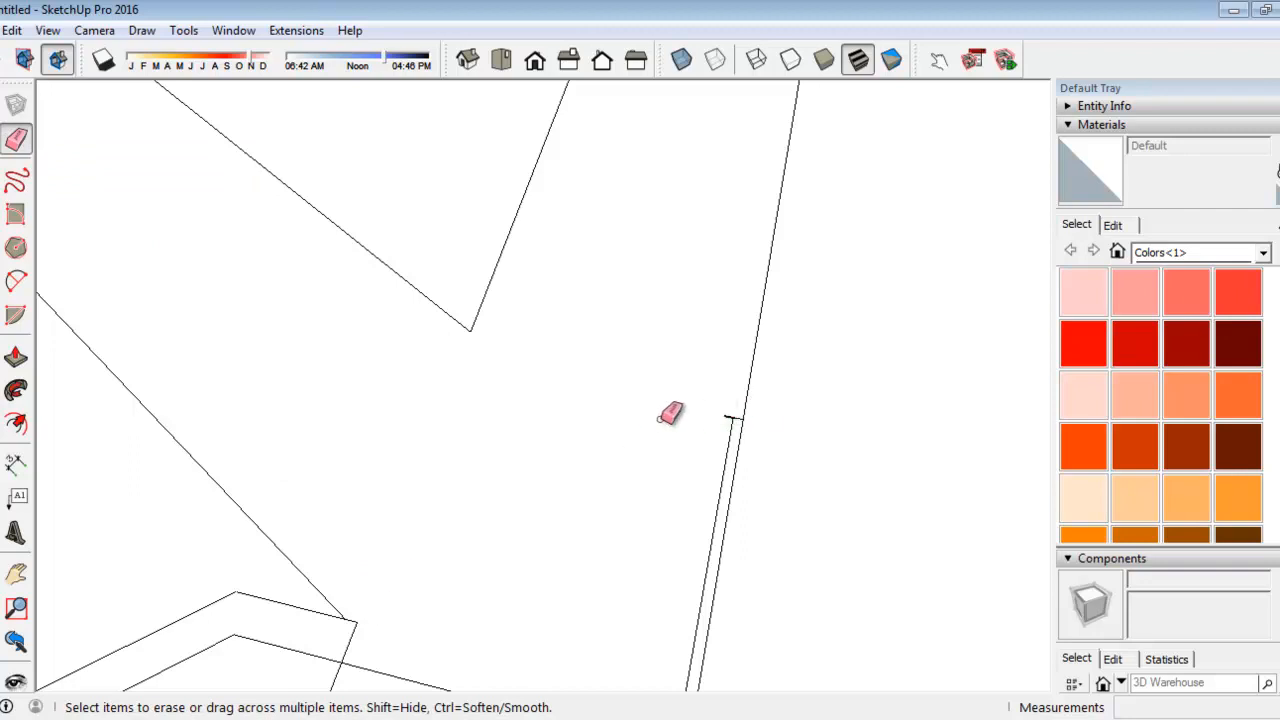
{"action": "scroll", "coordinate": [670, 409], "scroll_direction": "down", "scroll_amount": 2}
{"action": "scroll", "coordinate": [670, 409], "scroll_direction": "down", "scroll_amount": 3}
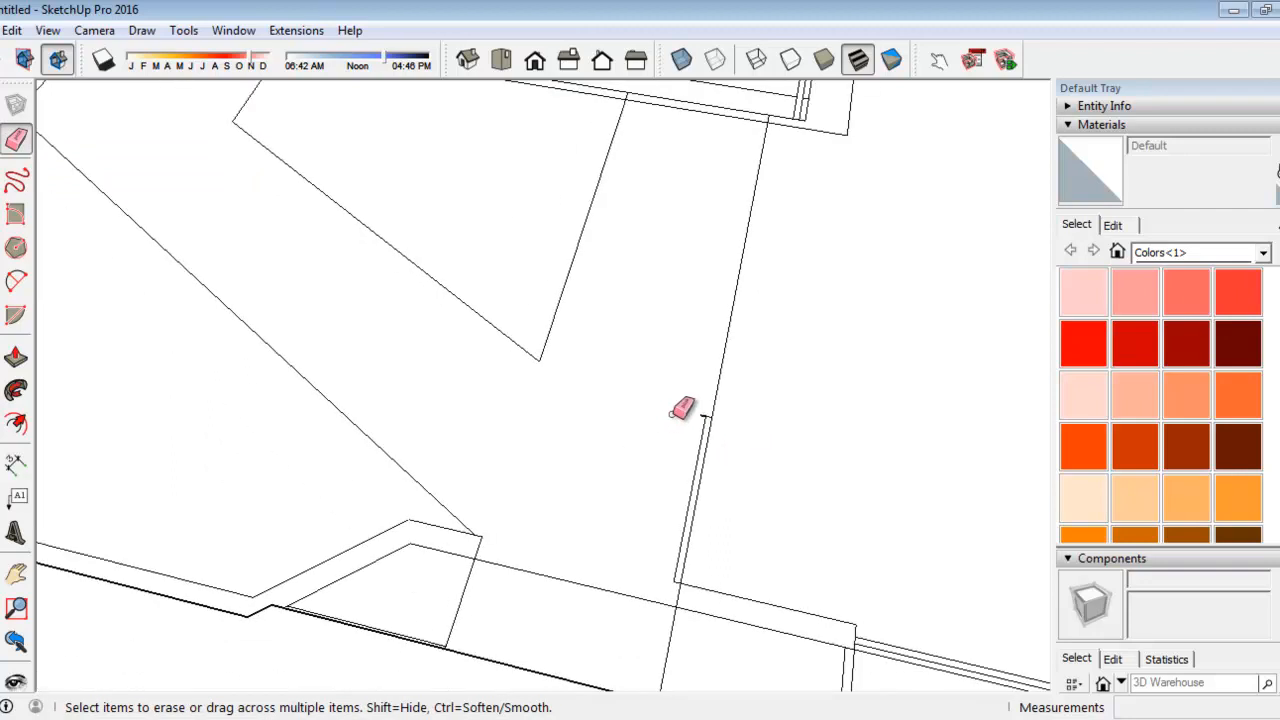
{"action": "scroll", "coordinate": [660, 390], "scroll_direction": "down", "scroll_amount": 1}
{"action": "scroll", "coordinate": [690, 396], "scroll_direction": "down", "scroll_amount": 2}
{"action": "scroll", "coordinate": [700, 401], "scroll_direction": "up", "scroll_amount": 5}
{"action": "left_click", "coordinate": [689, 407]}
{"action": "scroll", "coordinate": [660, 600], "scroll_direction": "up", "scroll_amount": 2}
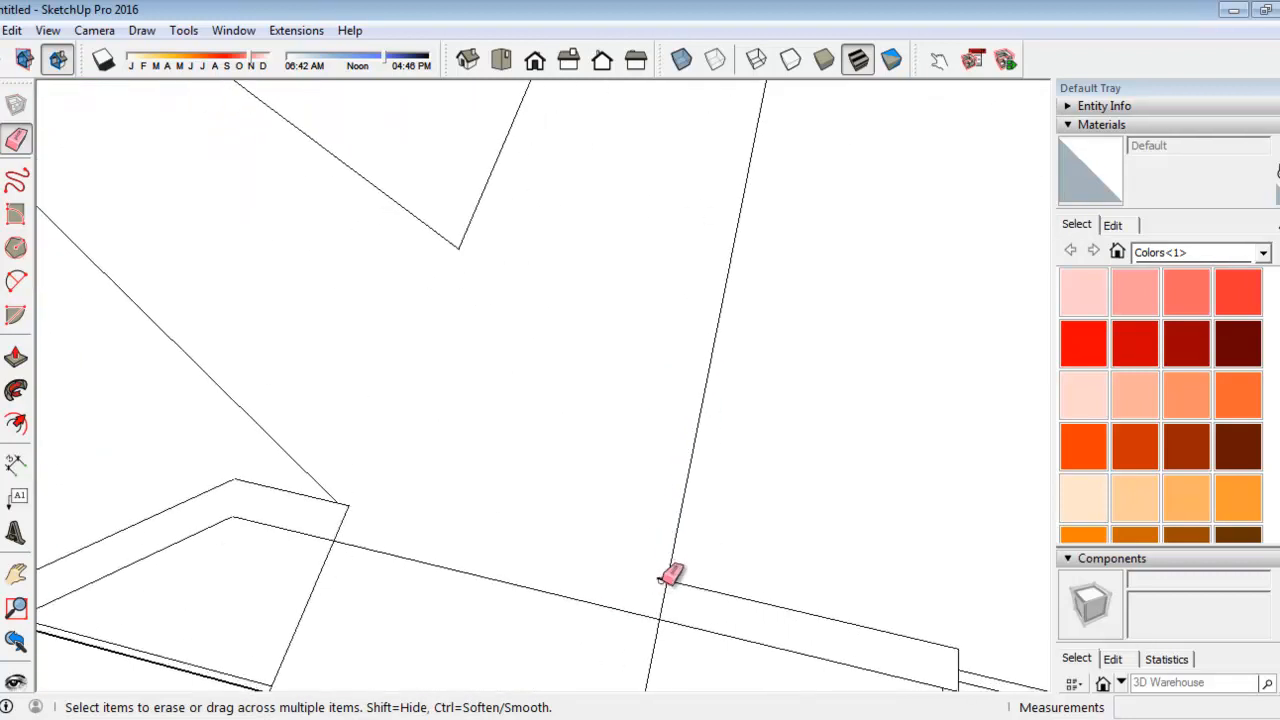
{"action": "scroll", "coordinate": [629, 400], "scroll_direction": "down", "scroll_amount": 3}
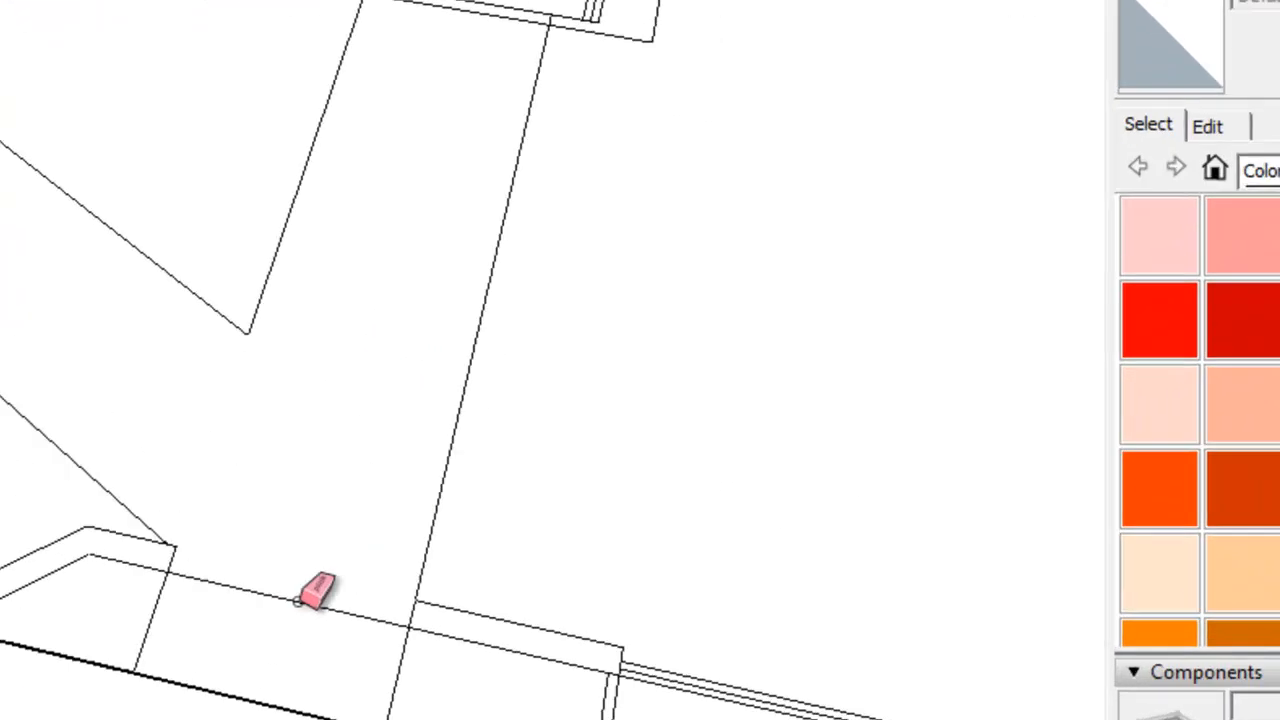
{"action": "left_click", "coordinate": [556, 508]}
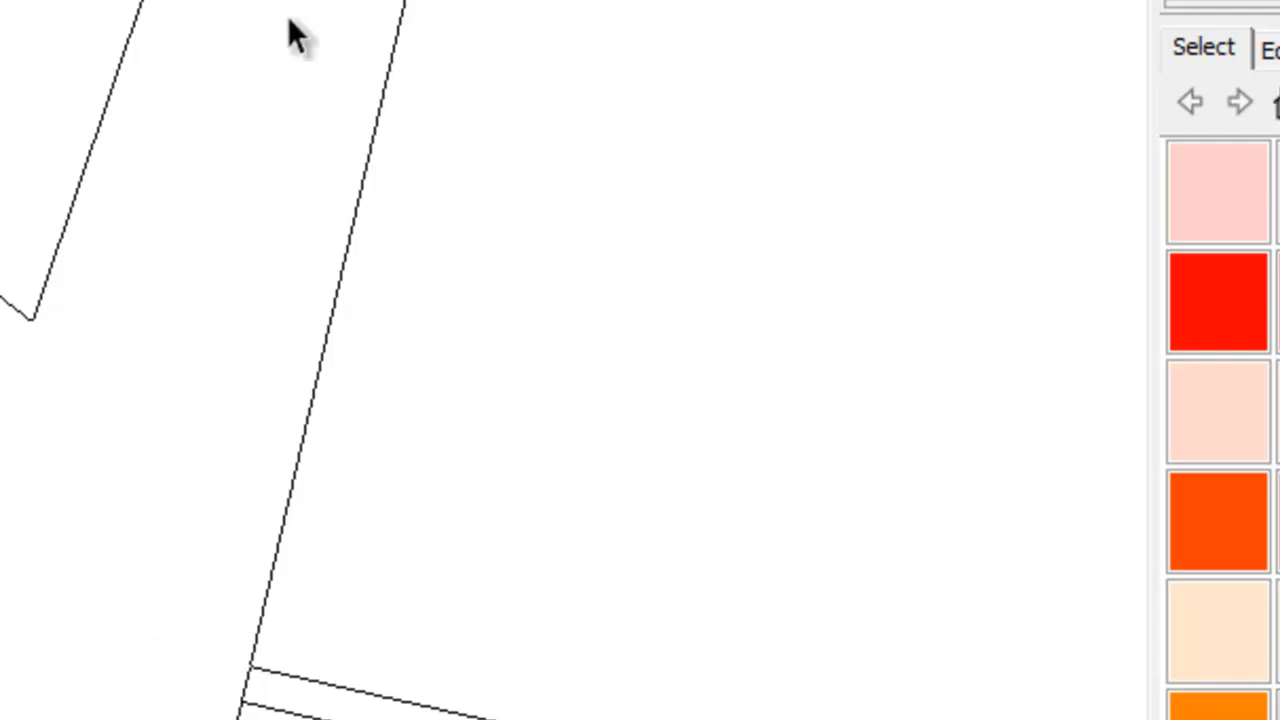
Group the entrance path face together with its boundary edges
{"action": "left_click", "coordinate": [152, 474]}
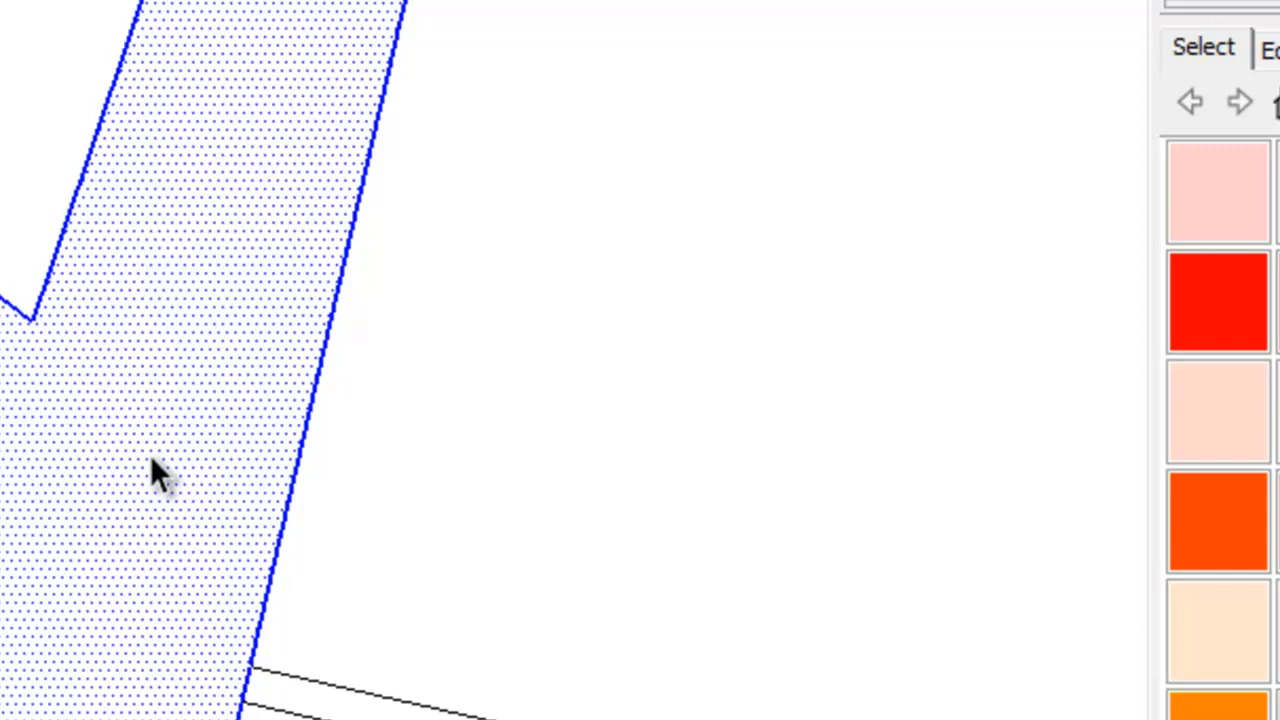
{"action": "right_click", "coordinate": [151, 460]}
{"action": "left_click", "coordinate": [255, 140]}
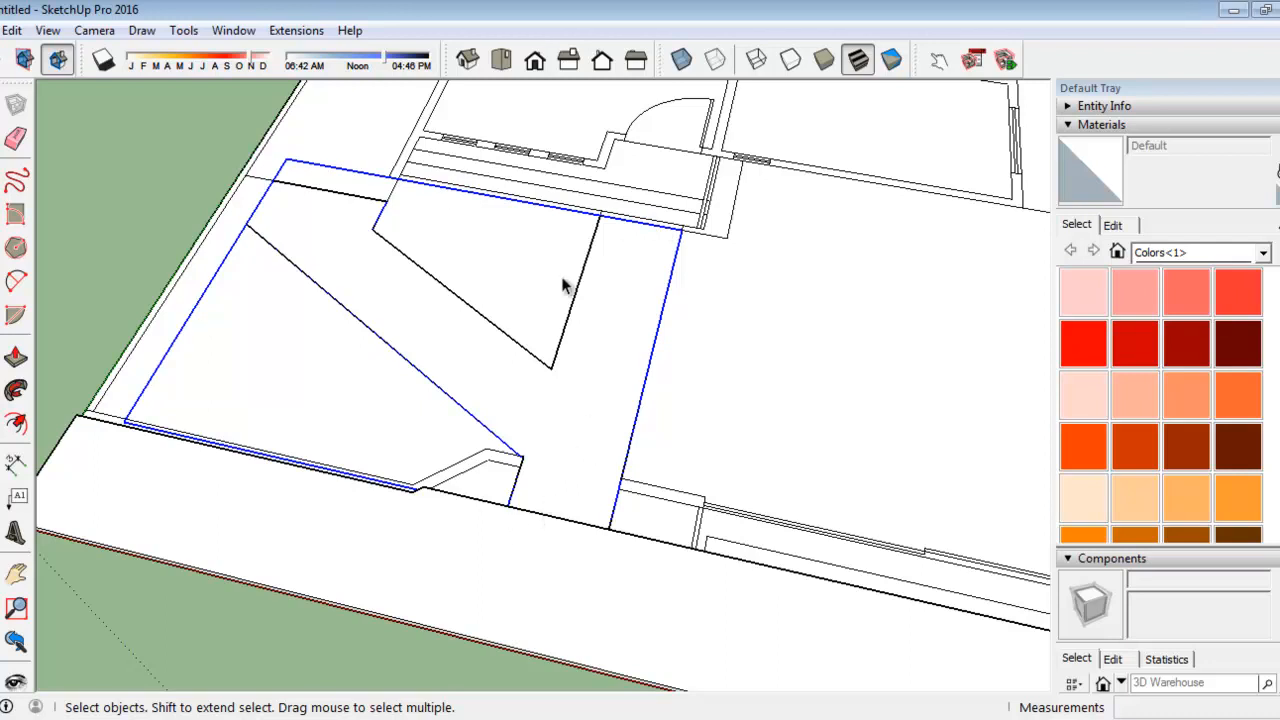
Open the entrance path group, extrude its face upward 20 cm with Push/Pull, and close the group
{"action": "double_click", "coordinate": [574, 407]}
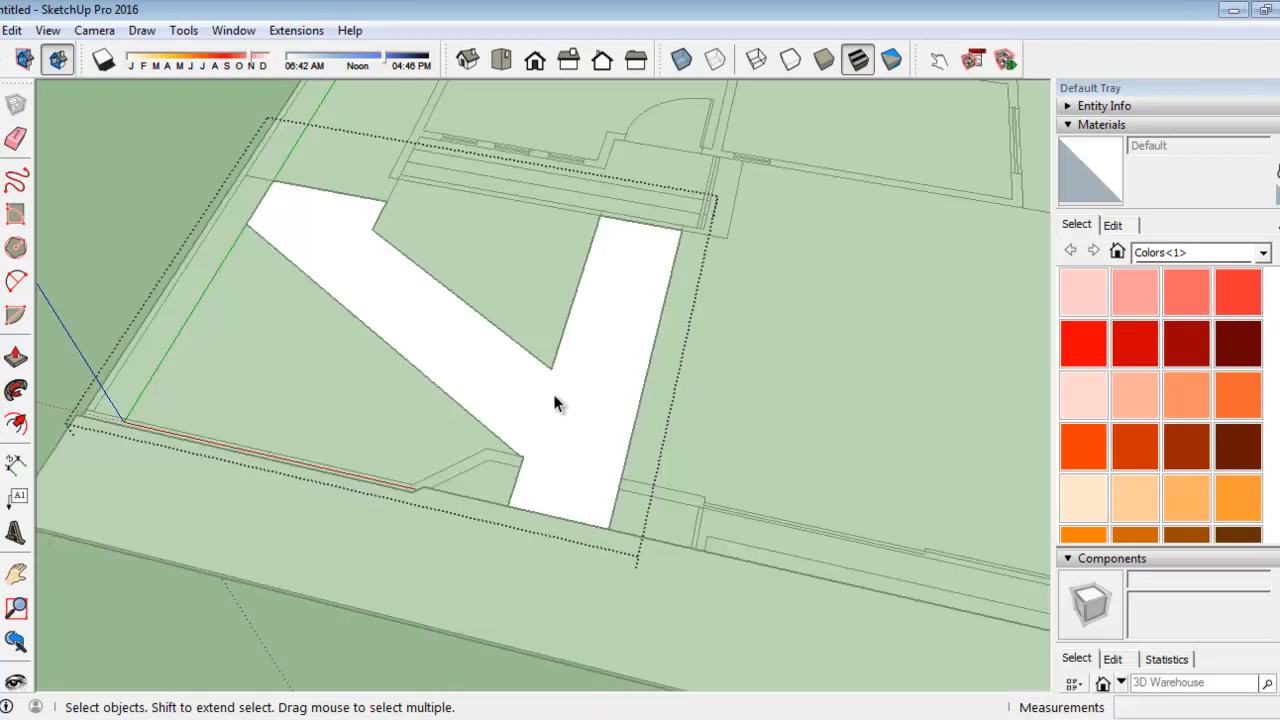
{"action": "left_click", "coordinate": [373, 275]}
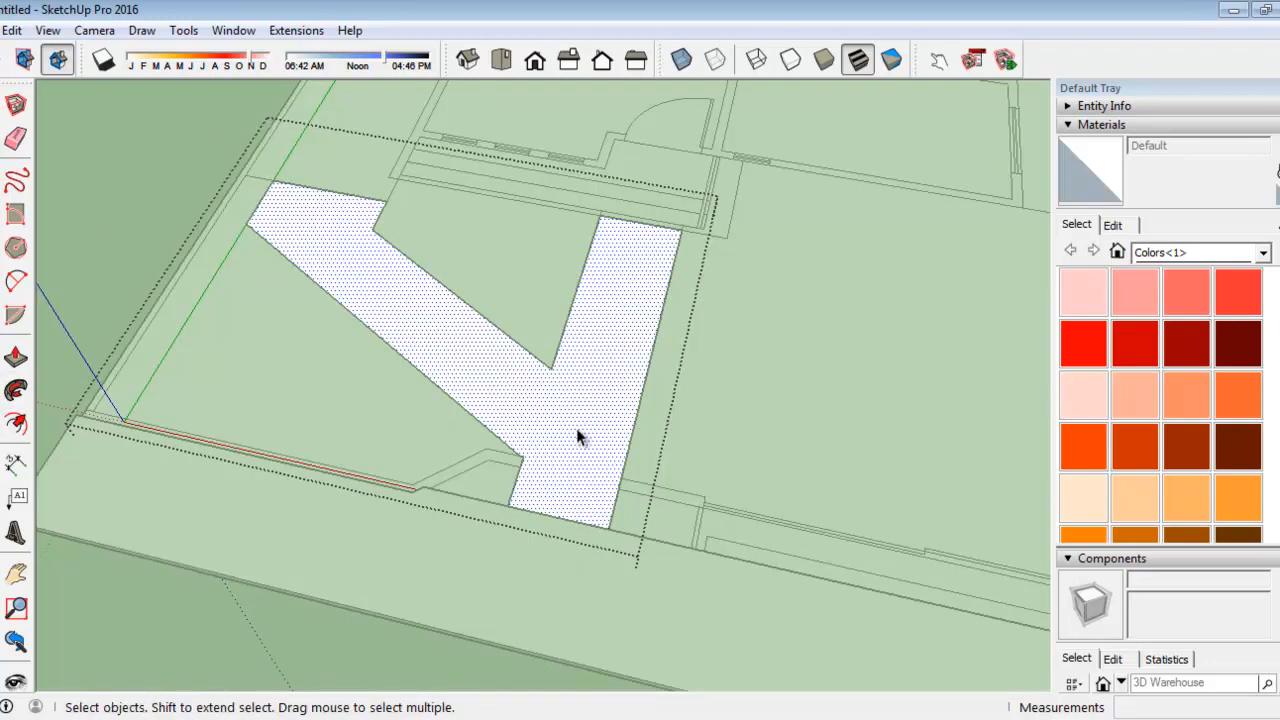
{"action": "scroll", "coordinate": [576, 447], "scroll_direction": "up", "scroll_amount": 4}
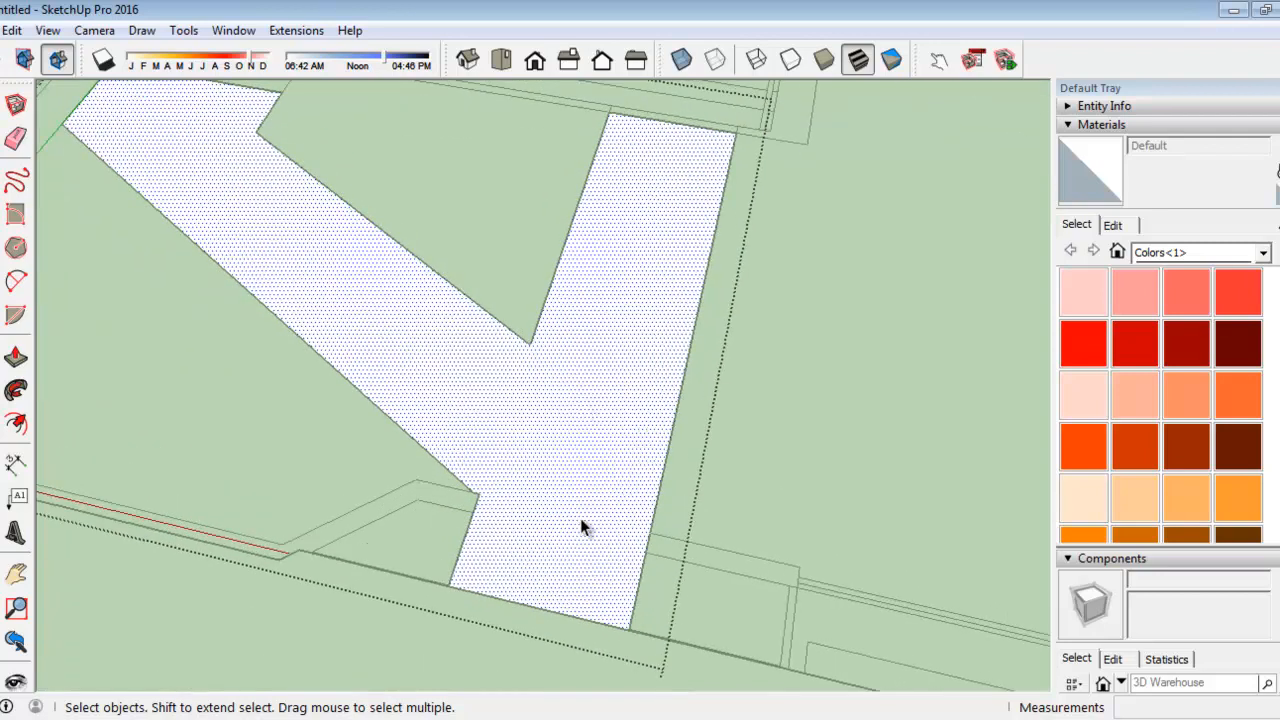
{"action": "scroll", "coordinate": [581, 518], "scroll_direction": "down", "scroll_amount": 4}
{"action": "middle_click_drag", "start_coordinate": [551, 517], "coordinate": [337, 471]}
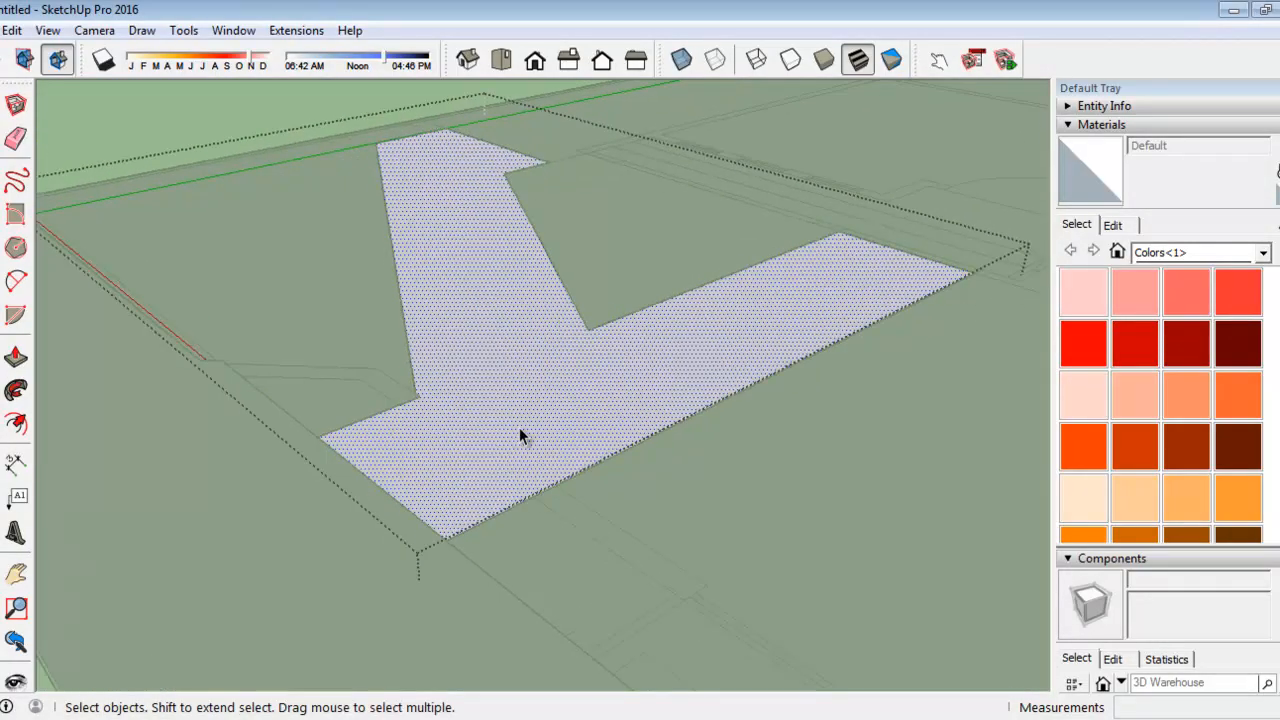
{"action": "middle_click_drag", "start_coordinate": [575, 468], "coordinate": [340, 423]}
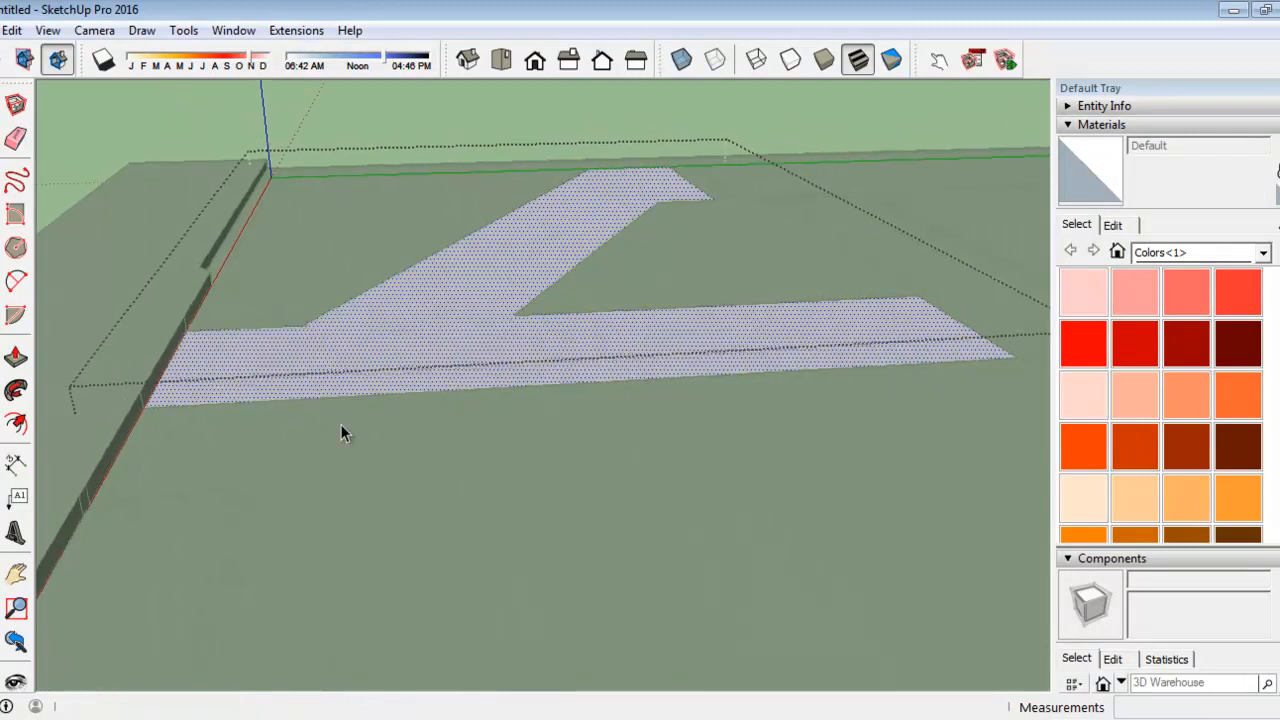
{"action": "scroll", "coordinate": [43, 343], "scroll_direction": "up", "scroll_amount": 2}
{"action": "scroll", "coordinate": [208, 442], "scroll_direction": "up", "scroll_amount": 3}
{"action": "scroll", "coordinate": [208, 442], "scroll_direction": "up", "scroll_amount": 1}
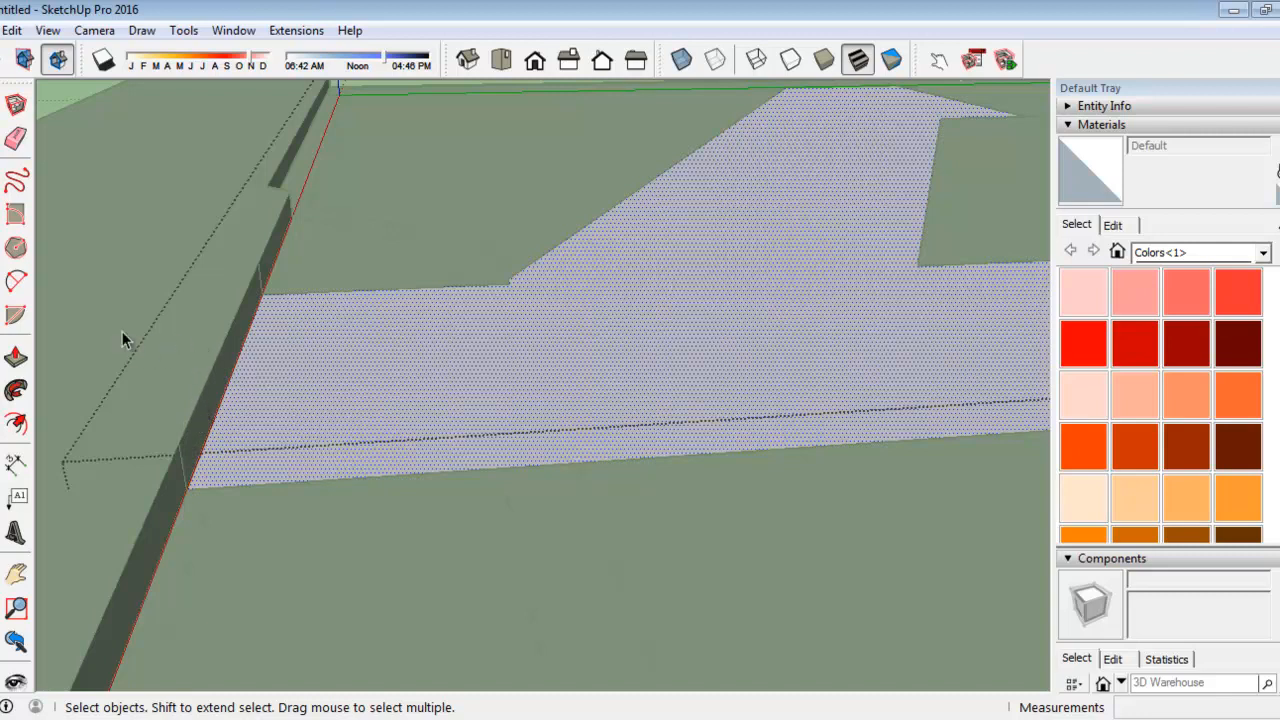
{"action": "scroll", "coordinate": [418, 427], "scroll_direction": "down", "scroll_amount": 1}
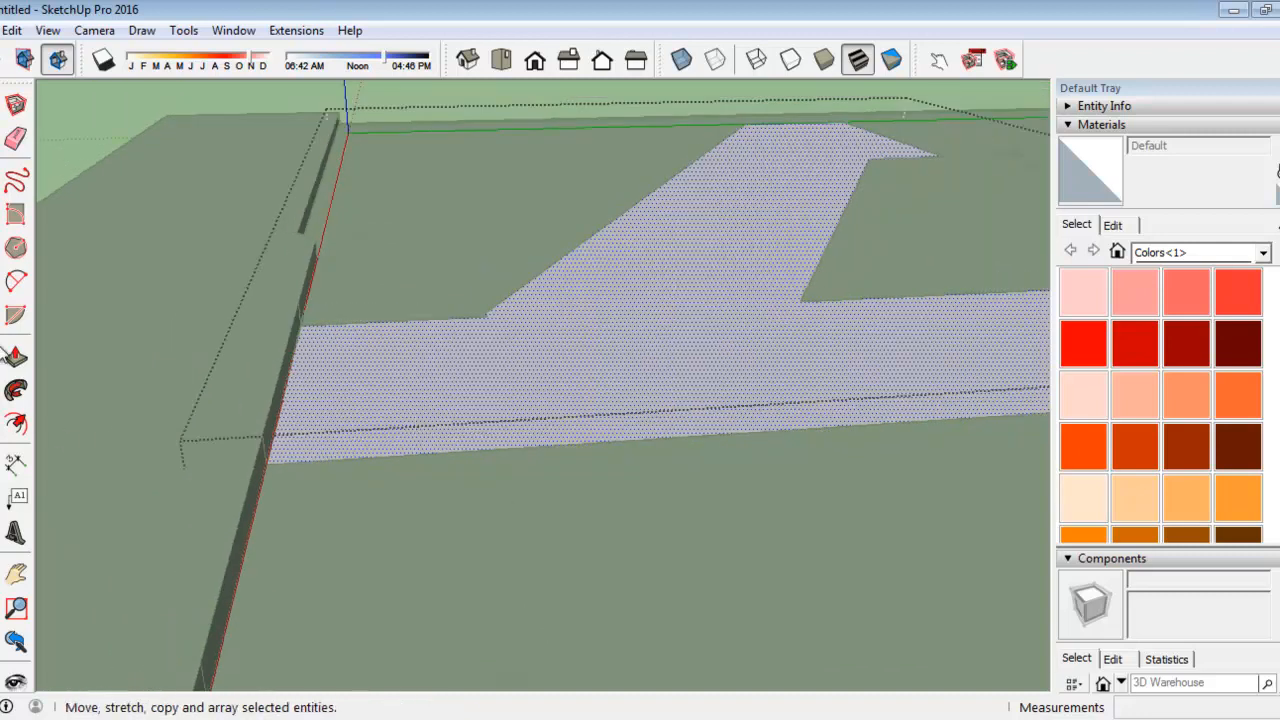
{"action": "left_click", "coordinate": [15, 358]}
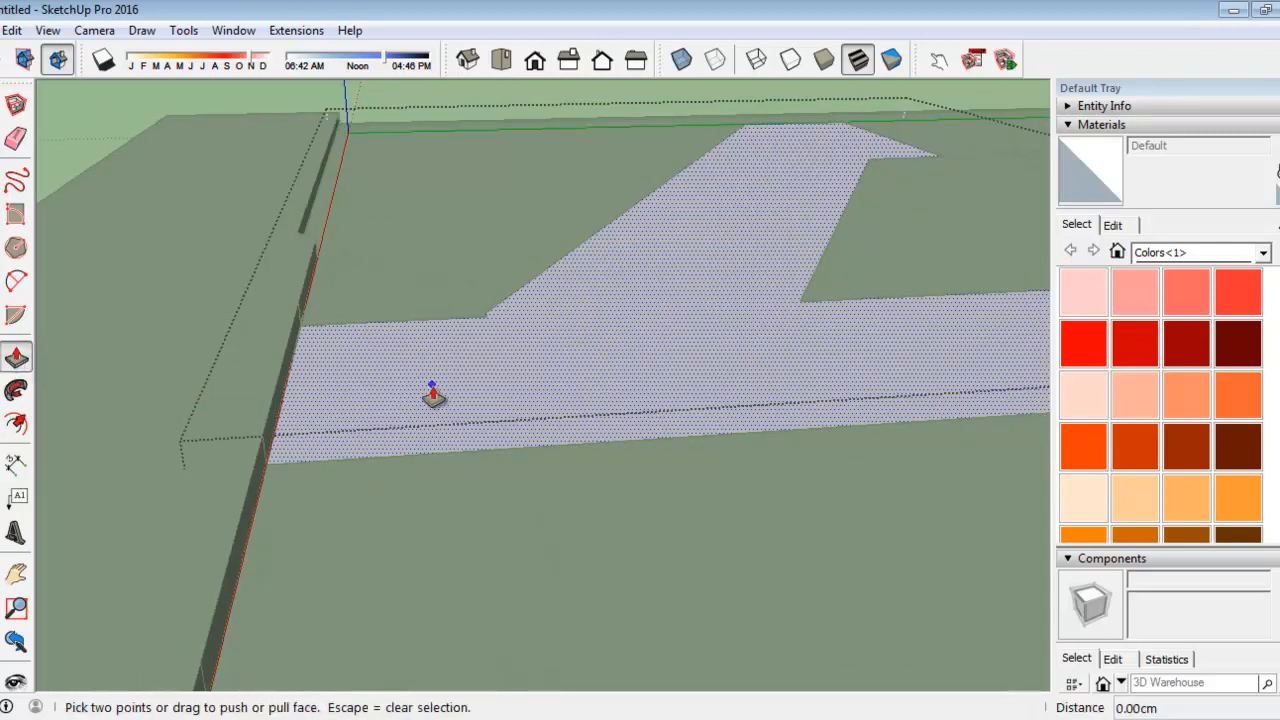
{"action": "left_click_drag", "start_coordinate": [444, 396], "coordinate": [433, 326]}
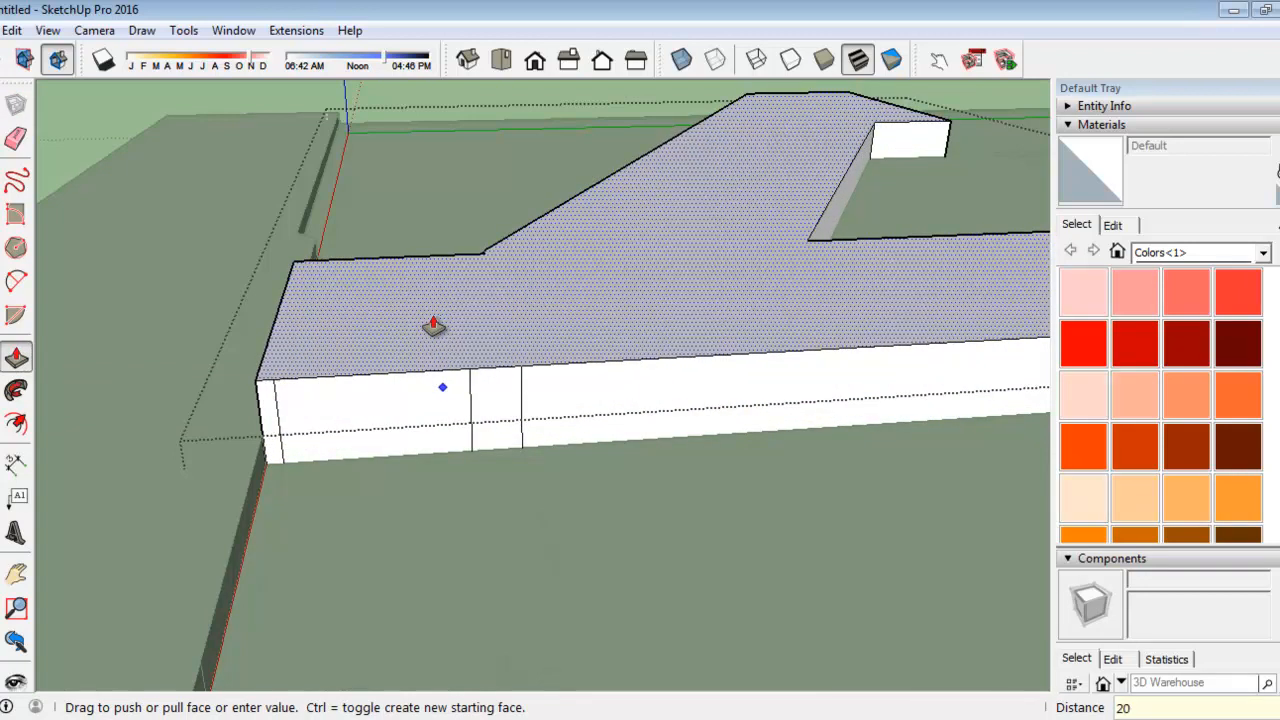
{"action": "type", "text": "20"}
{"action": "key", "text": "Return"}
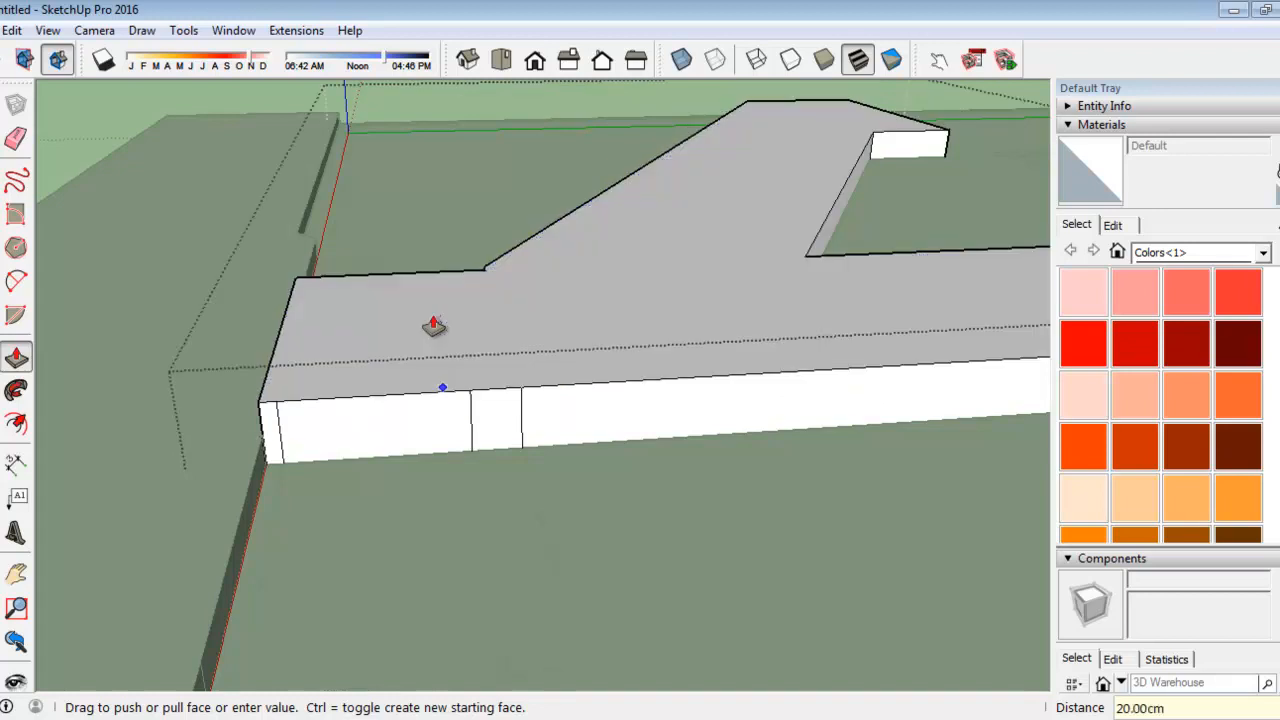
{"action": "middle_click_drag", "start_coordinate": [229, 443], "coordinate": [671, 466]}
{"action": "key", "text": "space"}
{"action": "scroll", "coordinate": [601, 410], "scroll_direction": "down", "scroll_amount": 6}
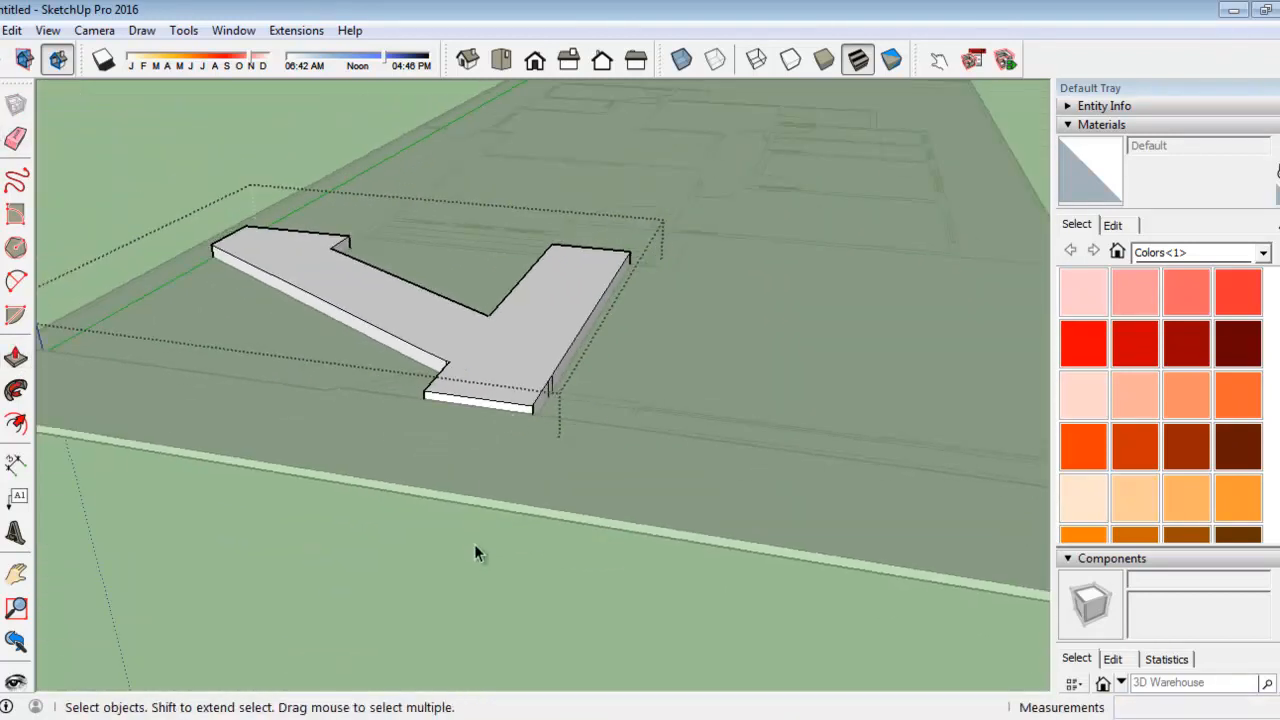
{"action": "scroll", "coordinate": [475, 550], "scroll_direction": "up", "scroll_amount": 6}
{"action": "middle_click_drag", "start_coordinate": [526, 400], "coordinate": [677, 585]}
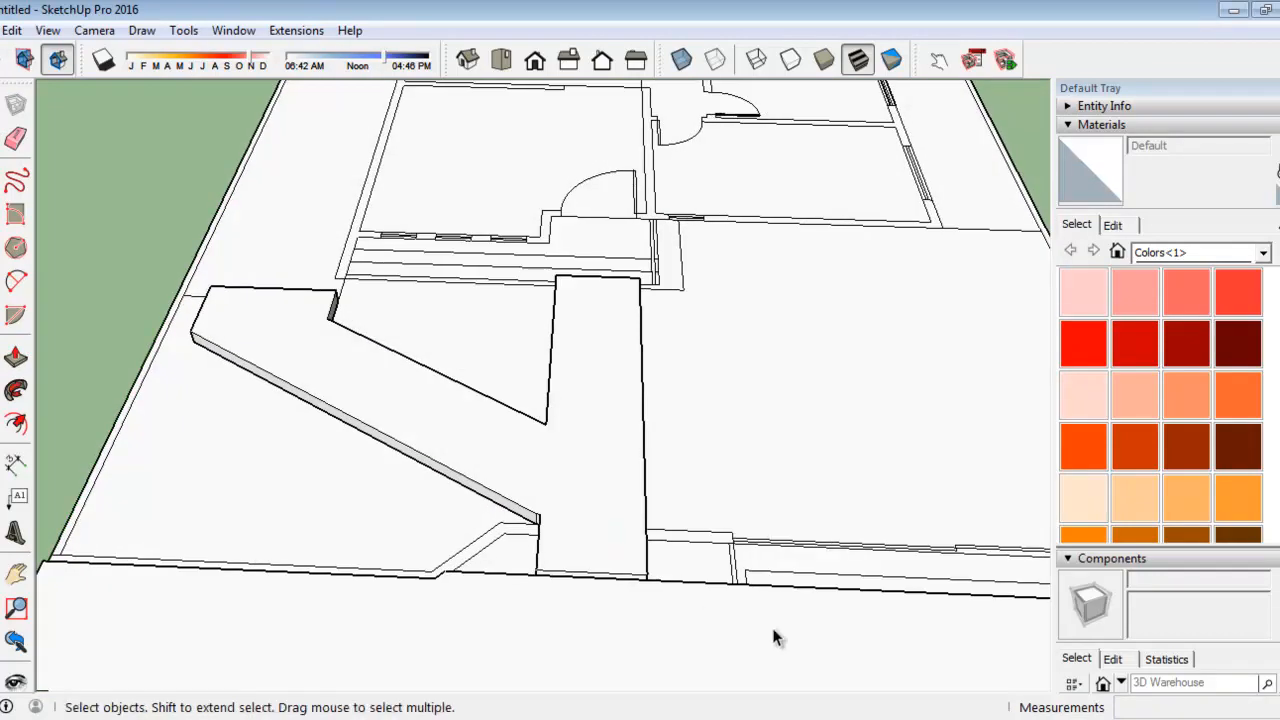
Switch to AutoCAD and examine the planter beds on both sides of the entrance path at the gate
{"action": "scroll", "coordinate": [851, 666], "scroll_direction": "up", "scroll_amount": 3}
{"action": "scroll", "coordinate": [851, 666], "scroll_direction": "down", "scroll_amount": 3}
{"action": "scroll", "coordinate": [711, 535], "scroll_direction": "up", "scroll_amount": 2}
{"action": "scroll", "coordinate": [733, 600], "scroll_direction": "up", "scroll_amount": 3}
{"action": "middle_click_drag", "start_coordinate": [718, 585], "coordinate": [526, 594]}
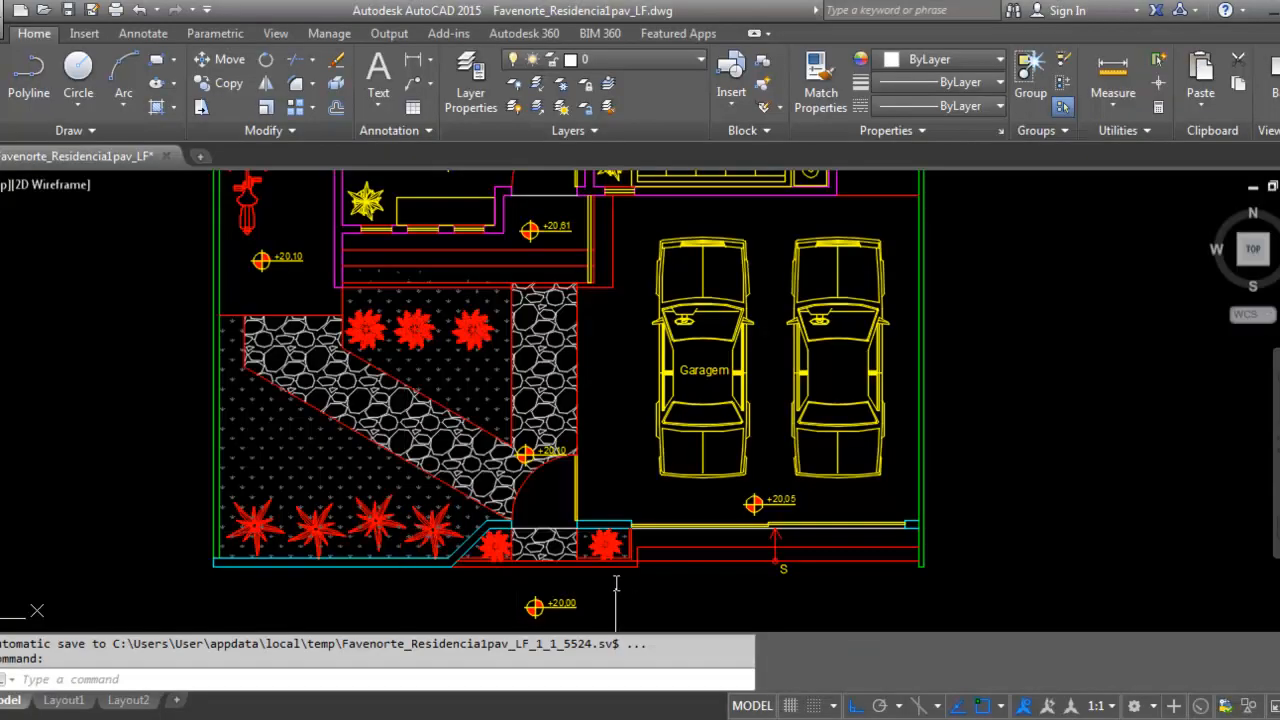
{"action": "scroll", "coordinate": [600, 500], "scroll_direction": "up", "scroll_amount": 3}
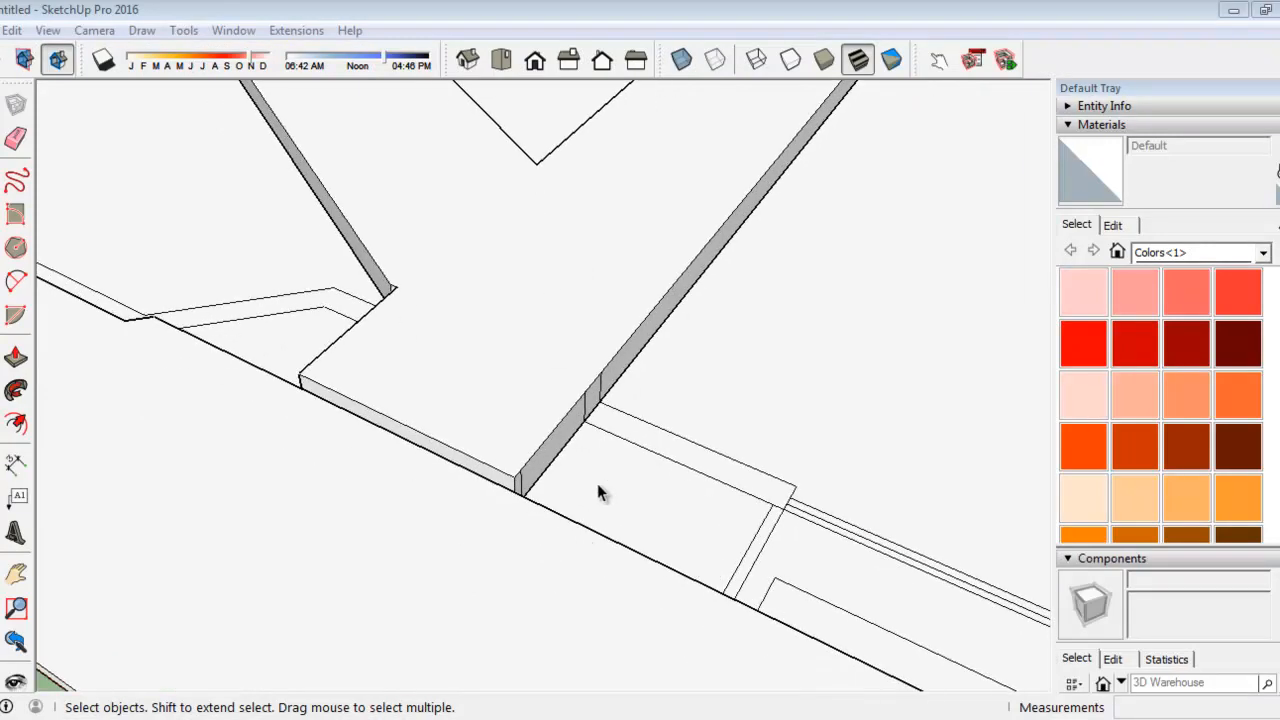
Switch back to SketchUp and group the two planter bed faces flanking the entrance path together with their boundary edges
{"action": "left_click", "coordinate": [597, 483]}
{"action": "left_click", "coordinate": [288, 355]}
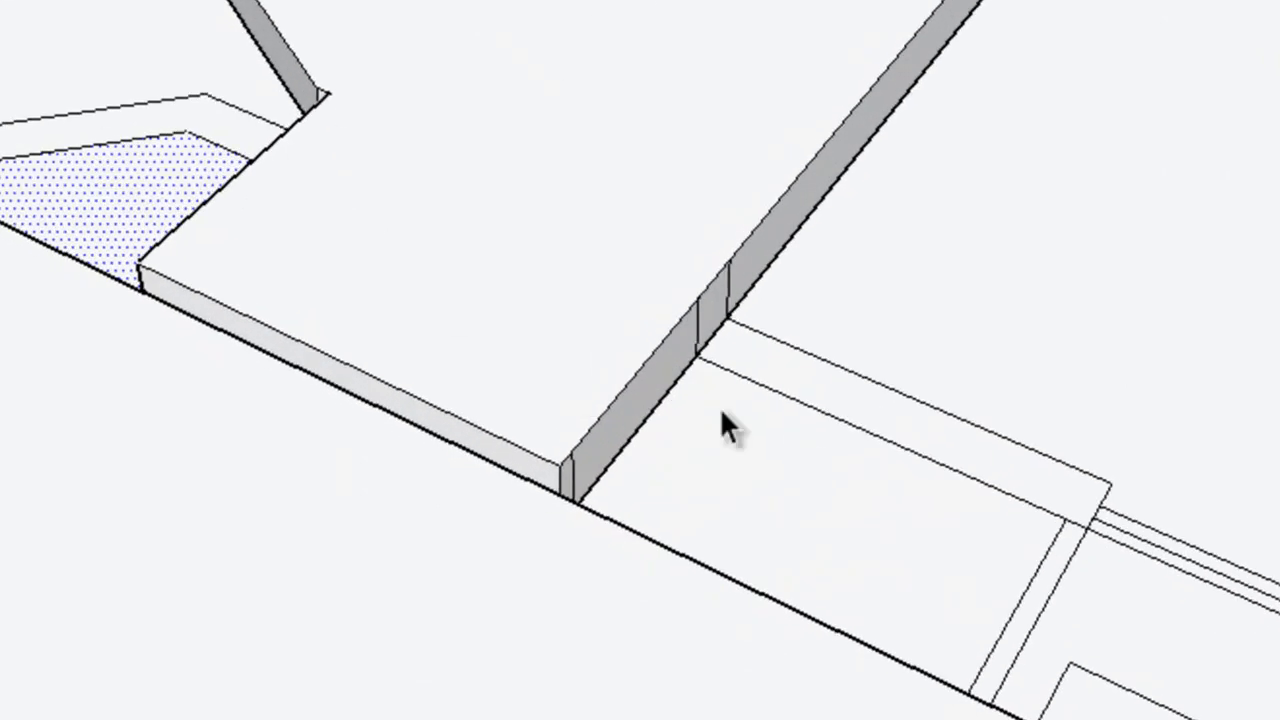
{"action": "left_click", "coordinate": [722, 413]}
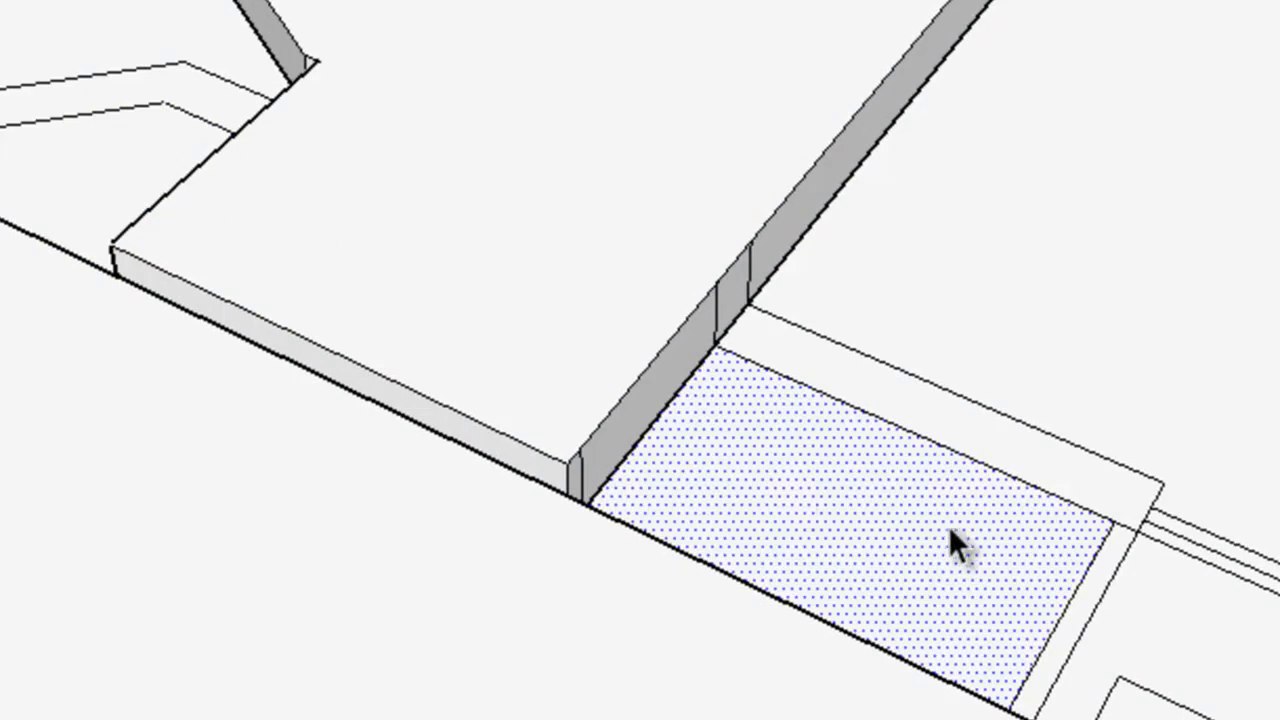
{"action": "left_click", "coordinate": [107, 142]}
{"action": "left_click", "coordinate": [780, 492]}
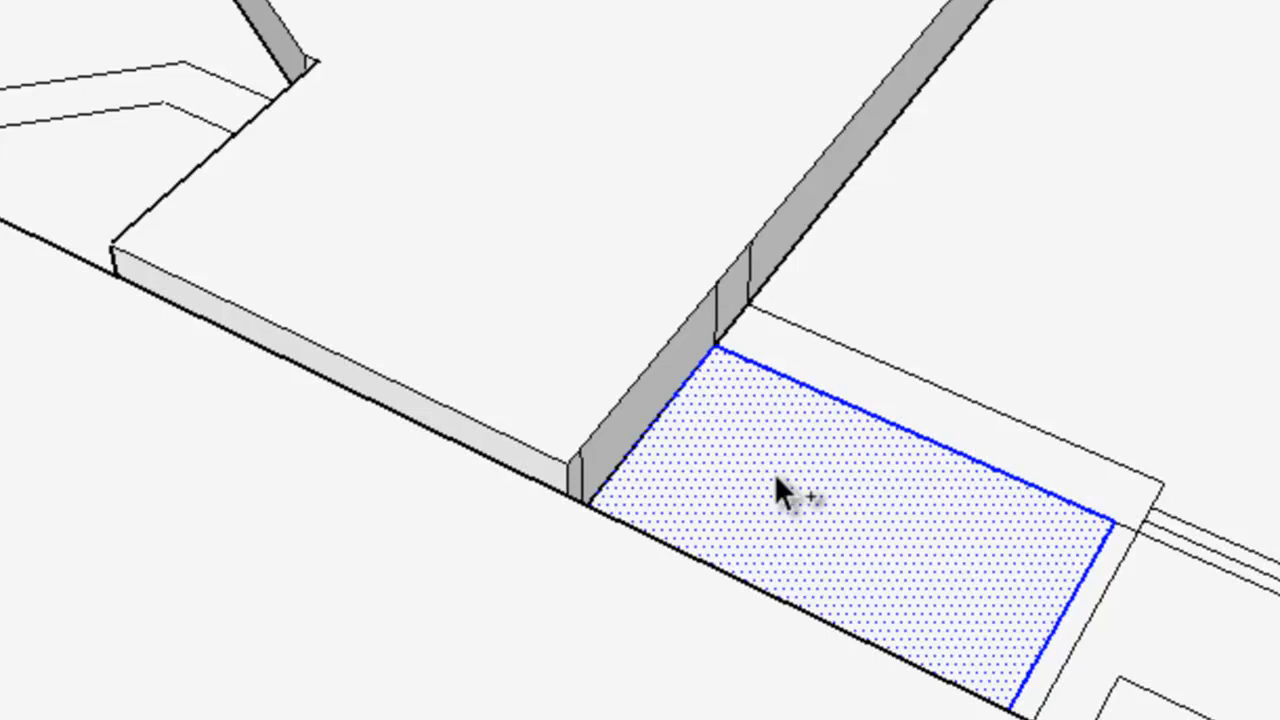
{"action": "left_click", "coordinate": [103, 175], "text": "shift"}
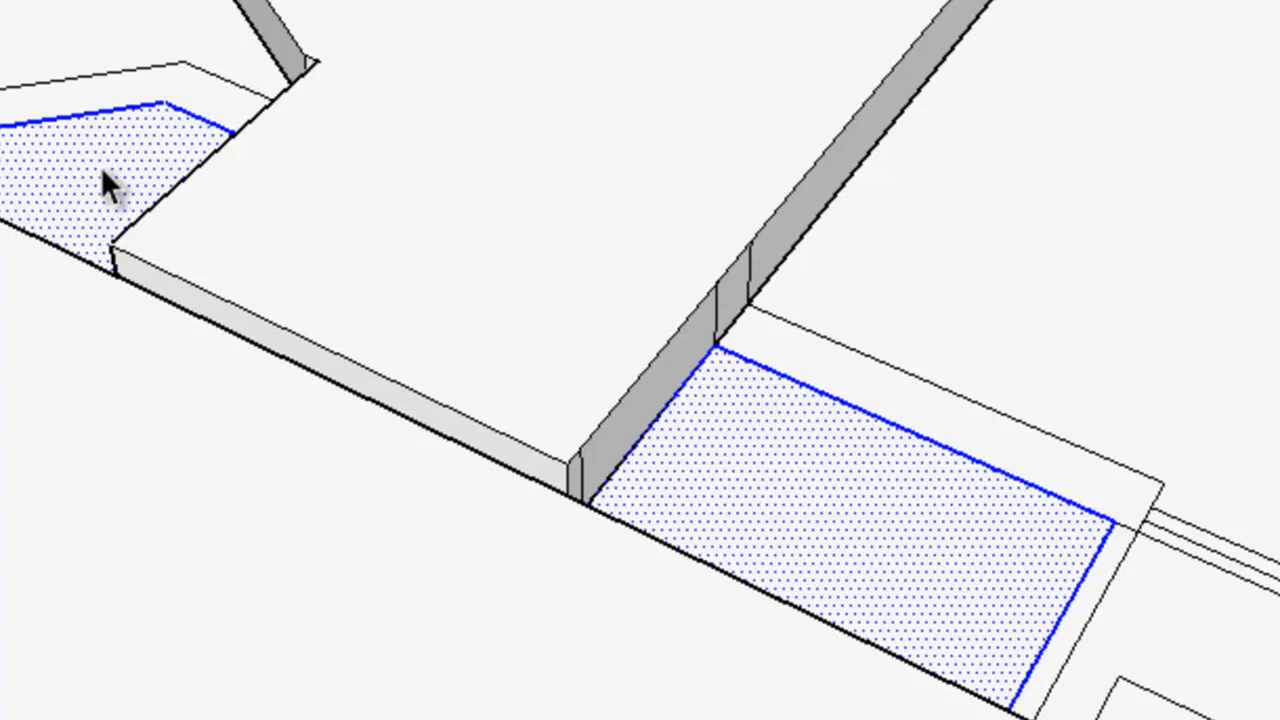
{"action": "right_click", "coordinate": [102, 168]}
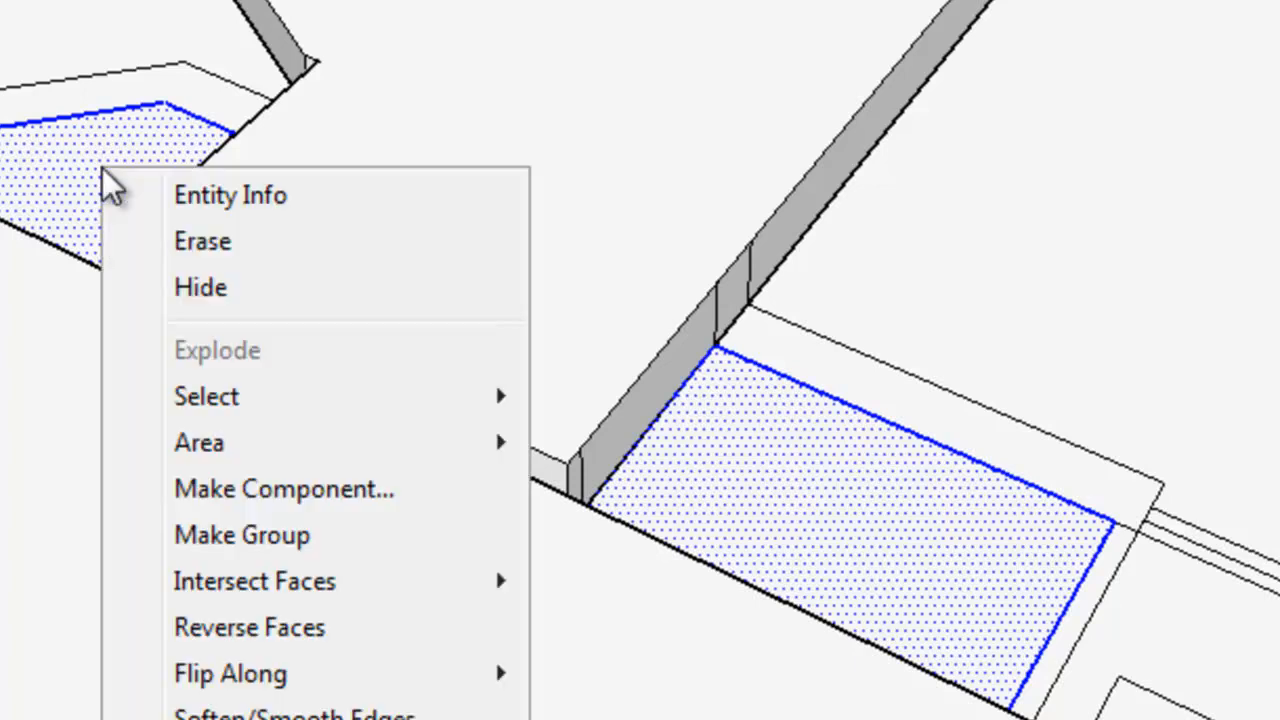
{"action": "left_click", "coordinate": [233, 534]}
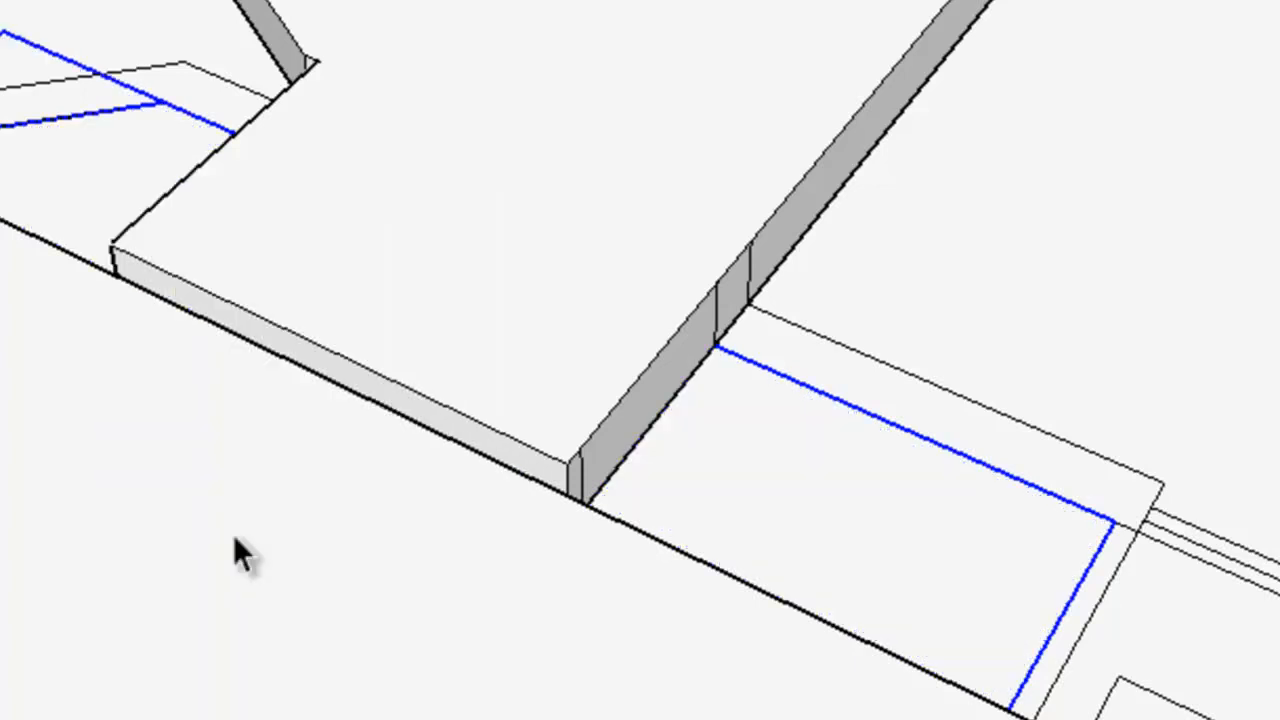
Open the planter bed group for editing
{"action": "mouse_move", "coordinate": [1118, 590]}
{"action": "middle_mouse_down"}
{"action": "mouse_move", "coordinate": [451, 414]}
{"action": "mouse_move", "coordinate": [317, 305]}
{"action": "mouse_move", "coordinate": [296, 314]}
{"action": "middle_mouse_up"}
{"action": "scroll", "coordinate": [514, 566], "scroll_direction": "up", "scroll_amount": 5}
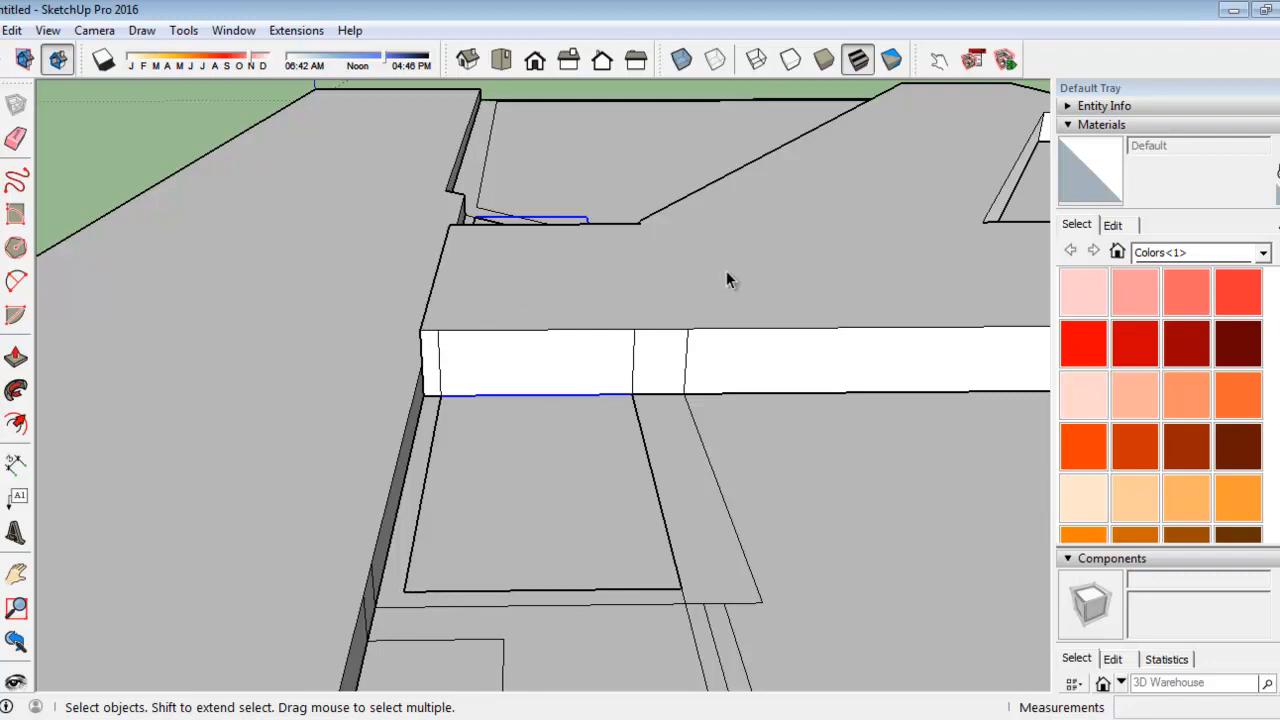
{"action": "middle_click_drag", "start_coordinate": [429, 420], "coordinate": [697, 527]}
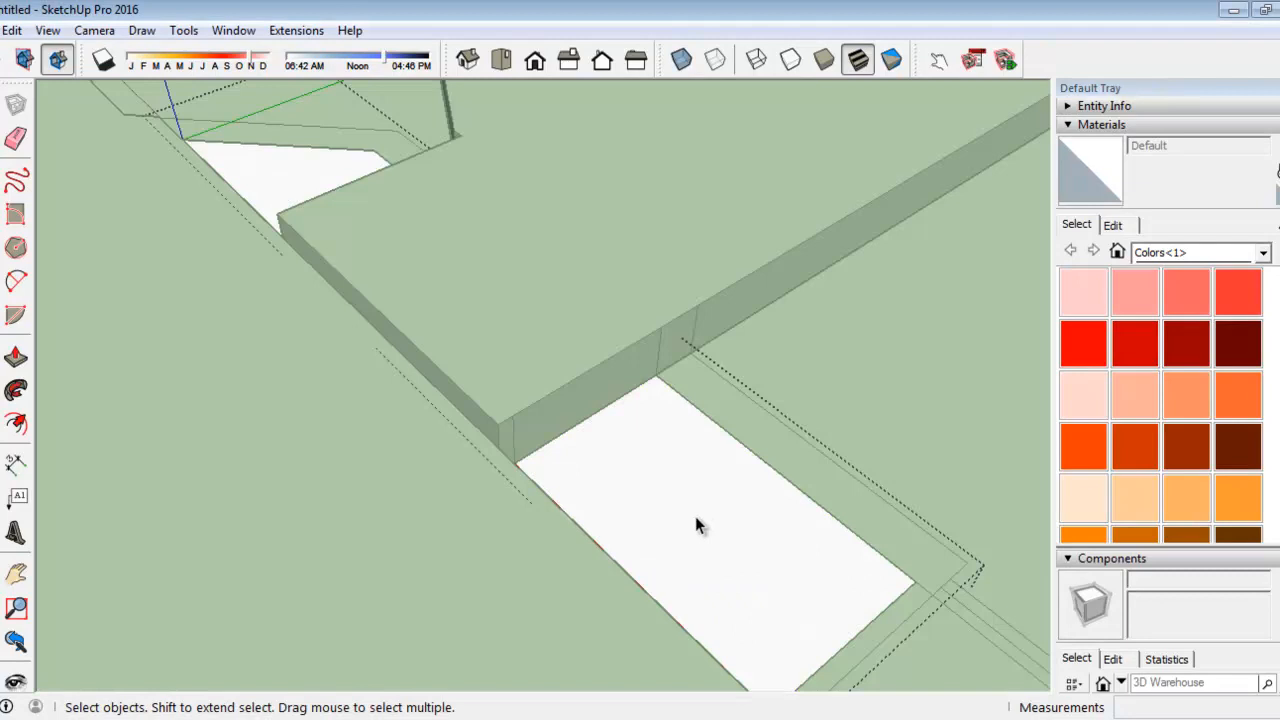
{"action": "scroll", "coordinate": [695, 516], "scroll_direction": "down", "scroll_amount": 2}
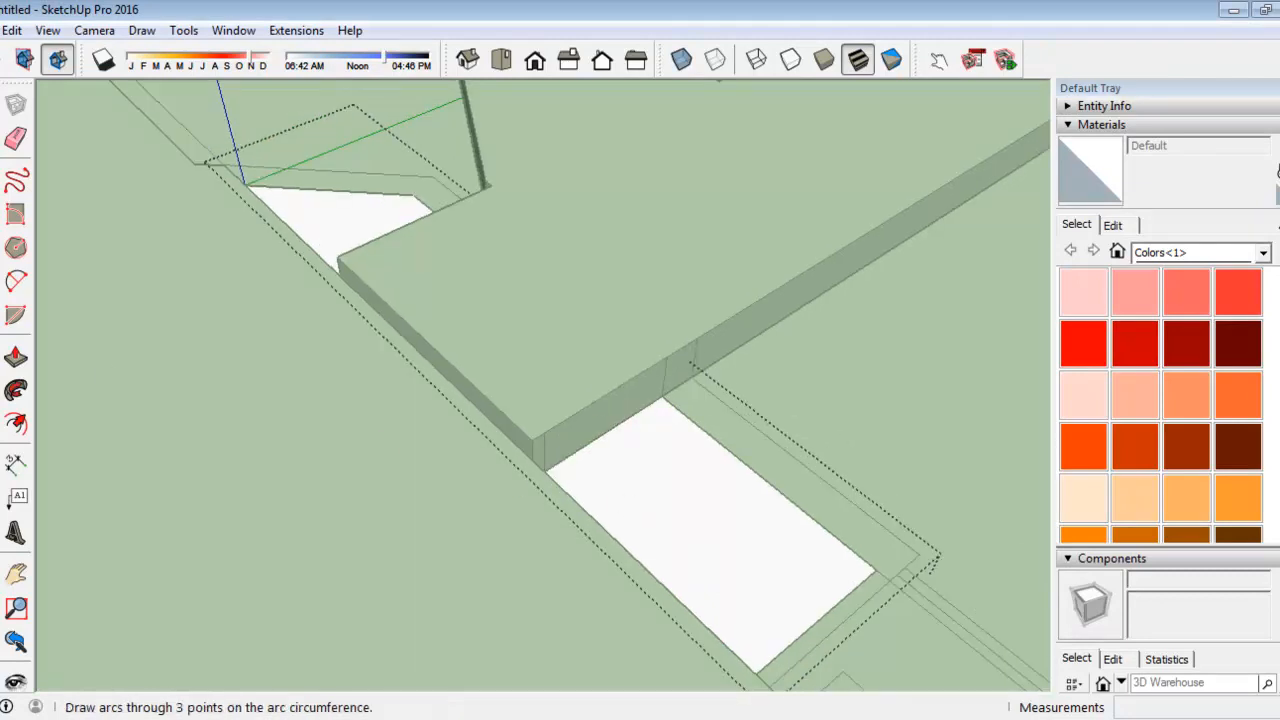
Try extruding the garage-side planter bed upward 10 cm, and undo it
{"action": "left_click", "coordinate": [16, 357]}
{"action": "left_click_drag", "start_coordinate": [671, 530], "coordinate": [727, 537]}
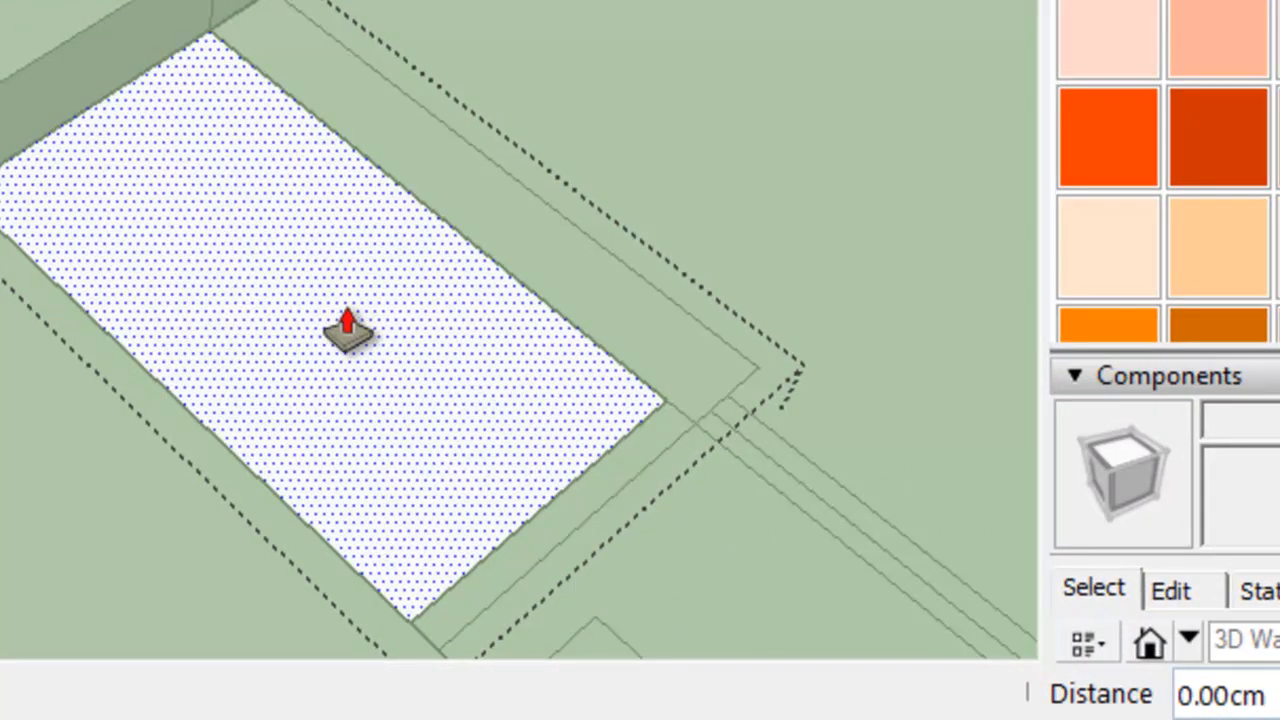
{"action": "left_click_drag", "start_coordinate": [347, 330], "coordinate": [343, 0]}
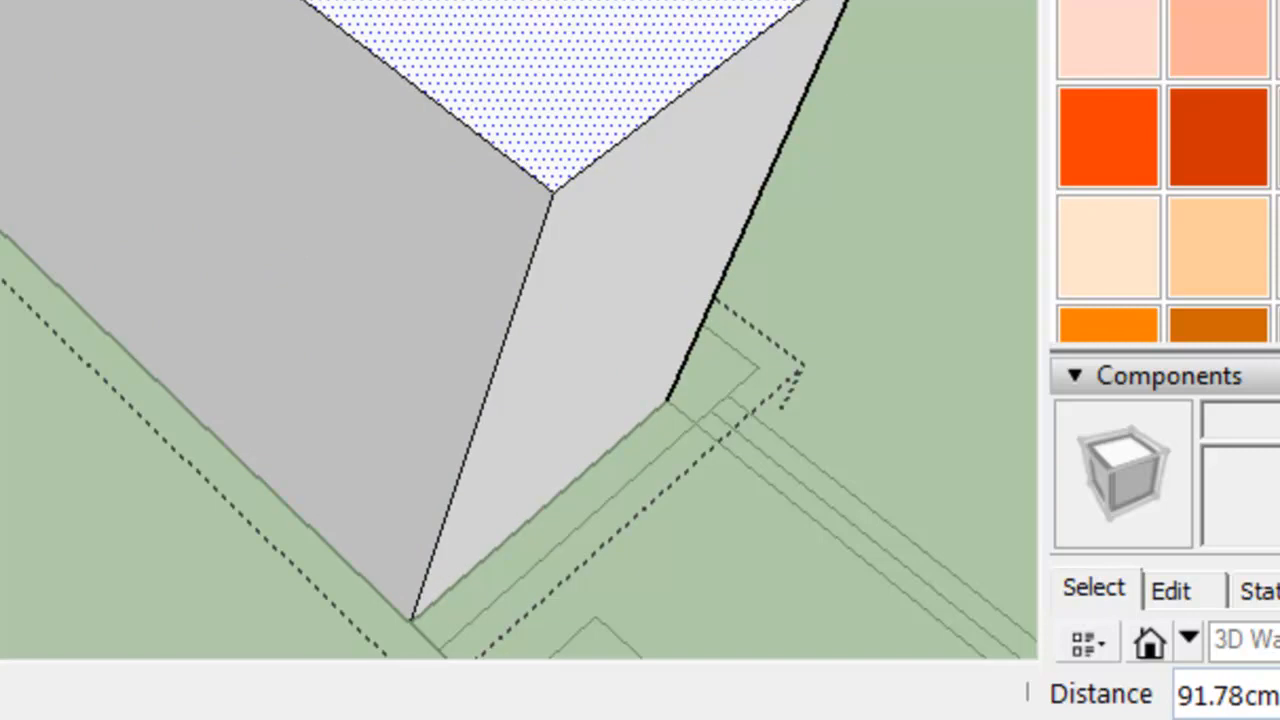
{"action": "type", "text": "10"}
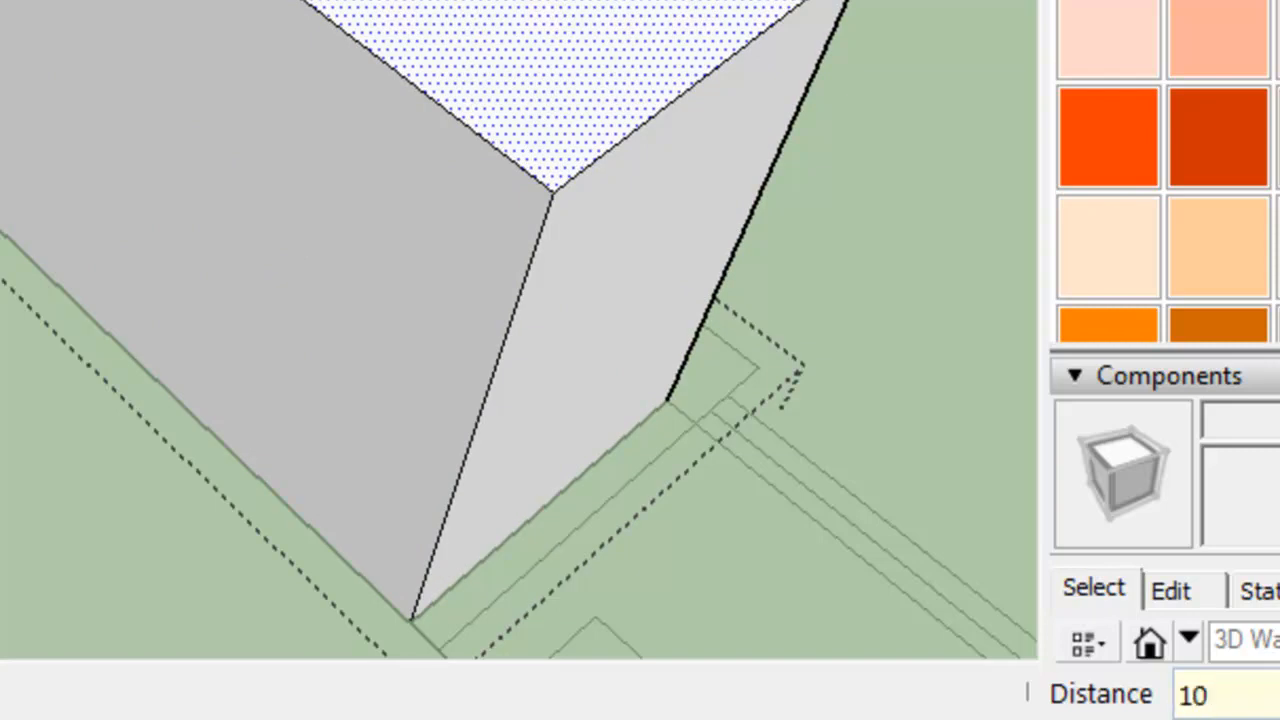
{"action": "key", "text": "Return"}
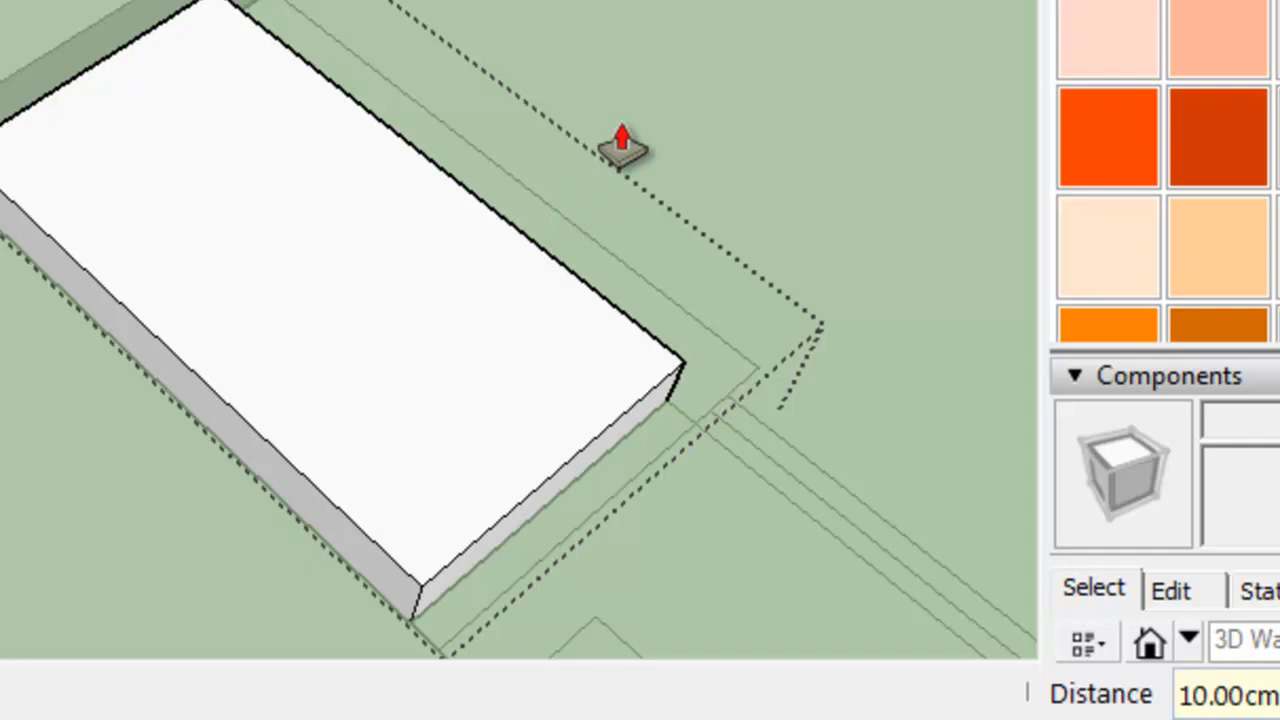
{"action": "key", "text": "ctrl+z"}
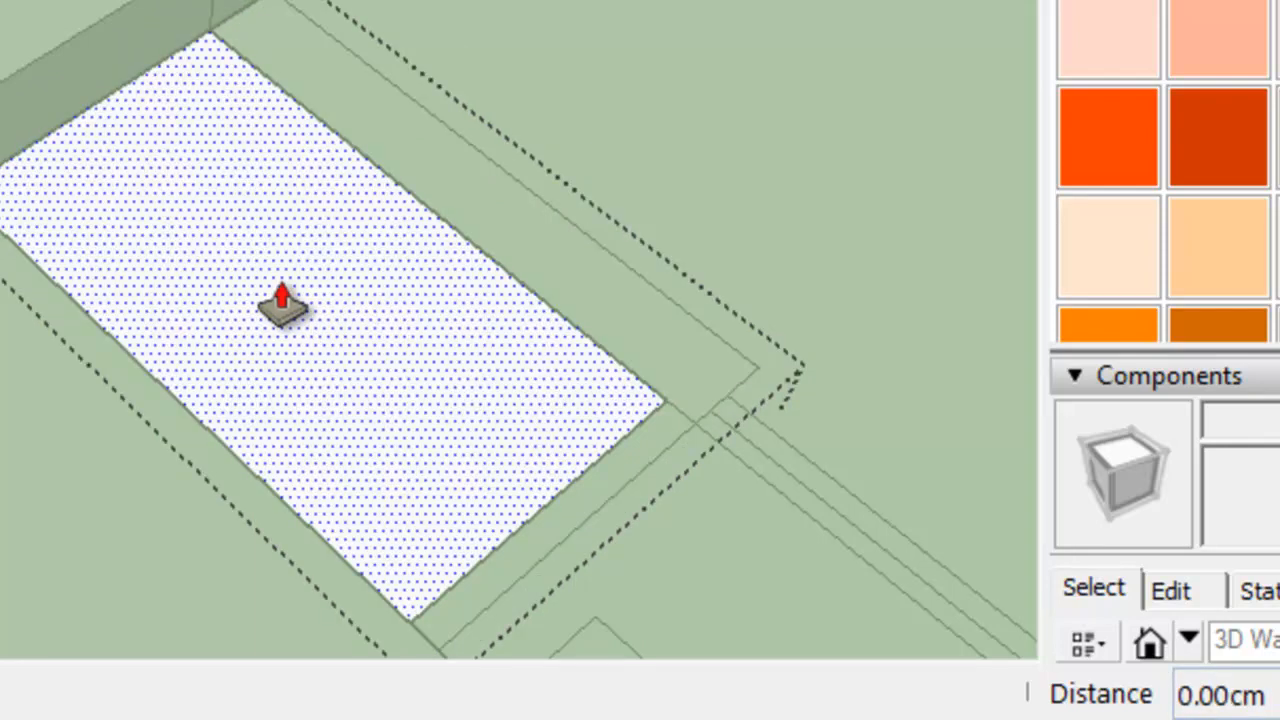
Extrude the garage-side planter bed and the bed across the path upward 10 cm each, and close the group
{"action": "left_click", "coordinate": [282, 285]}
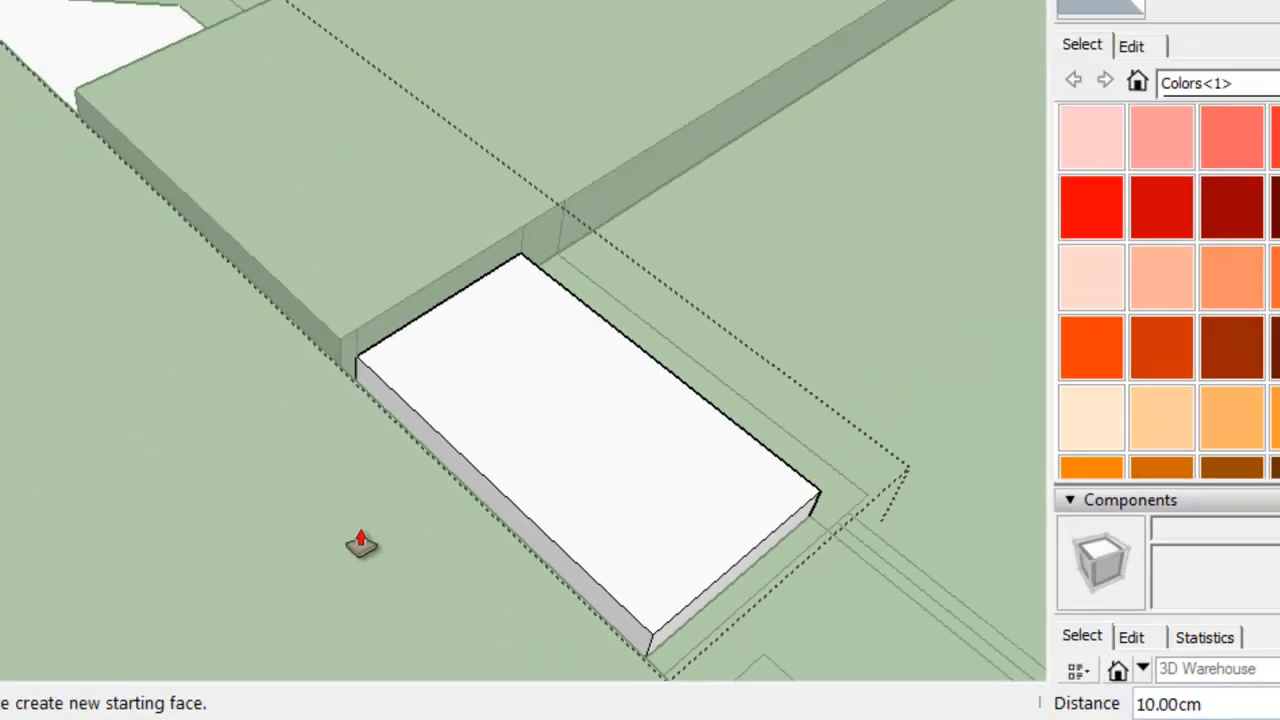
{"action": "mouse_move", "coordinate": [589, 588]}
{"action": "middle_mouse_down"}
{"action": "mouse_move", "coordinate": [557, 511]}
{"action": "mouse_move", "coordinate": [369, 257]}
{"action": "mouse_move", "coordinate": [389, 254]}
{"action": "mouse_move", "coordinate": [466, 577]}
{"action": "middle_mouse_up"}
{"action": "key", "text": "p"}
{"action": "left_click", "coordinate": [419, 190]}
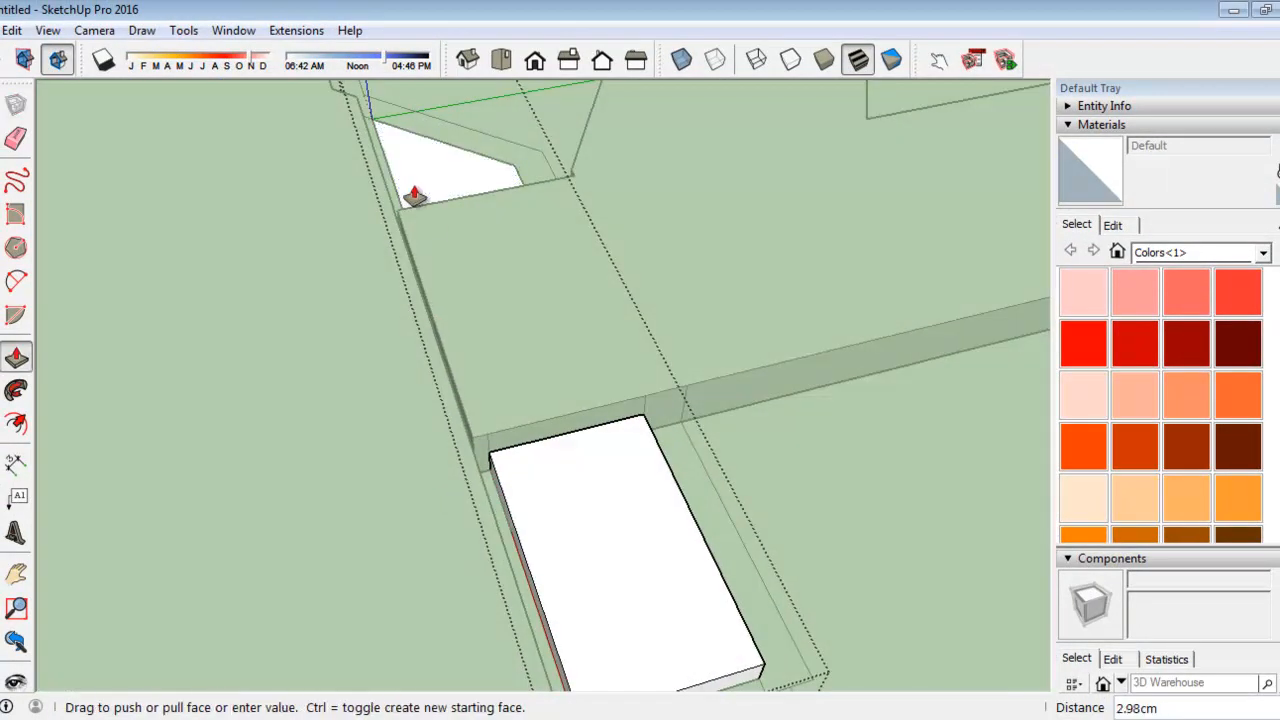
{"action": "left_click", "coordinate": [350, 251]}
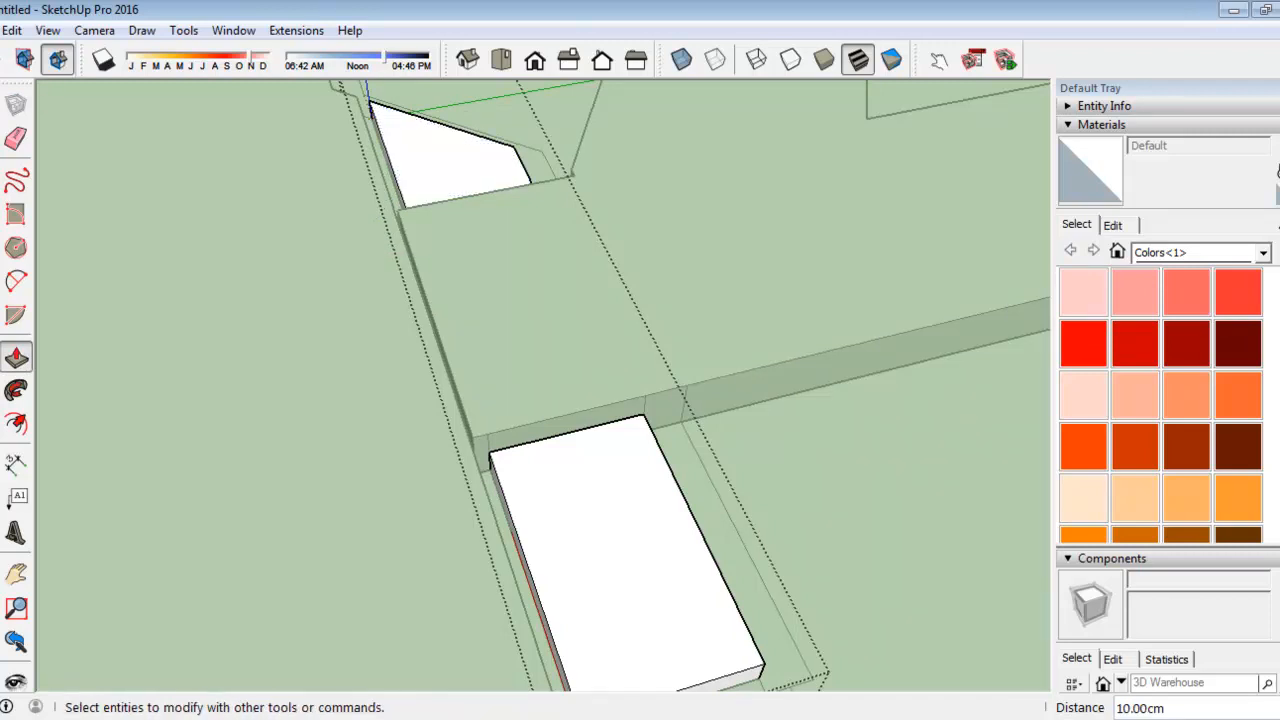
{"action": "key", "text": "space"}
{"action": "scroll", "coordinate": [496, 205], "scroll_direction": "down", "scroll_amount": 5}
{"action": "middle_click_drag", "start_coordinate": [123, 409], "coordinate": [730, 362]}
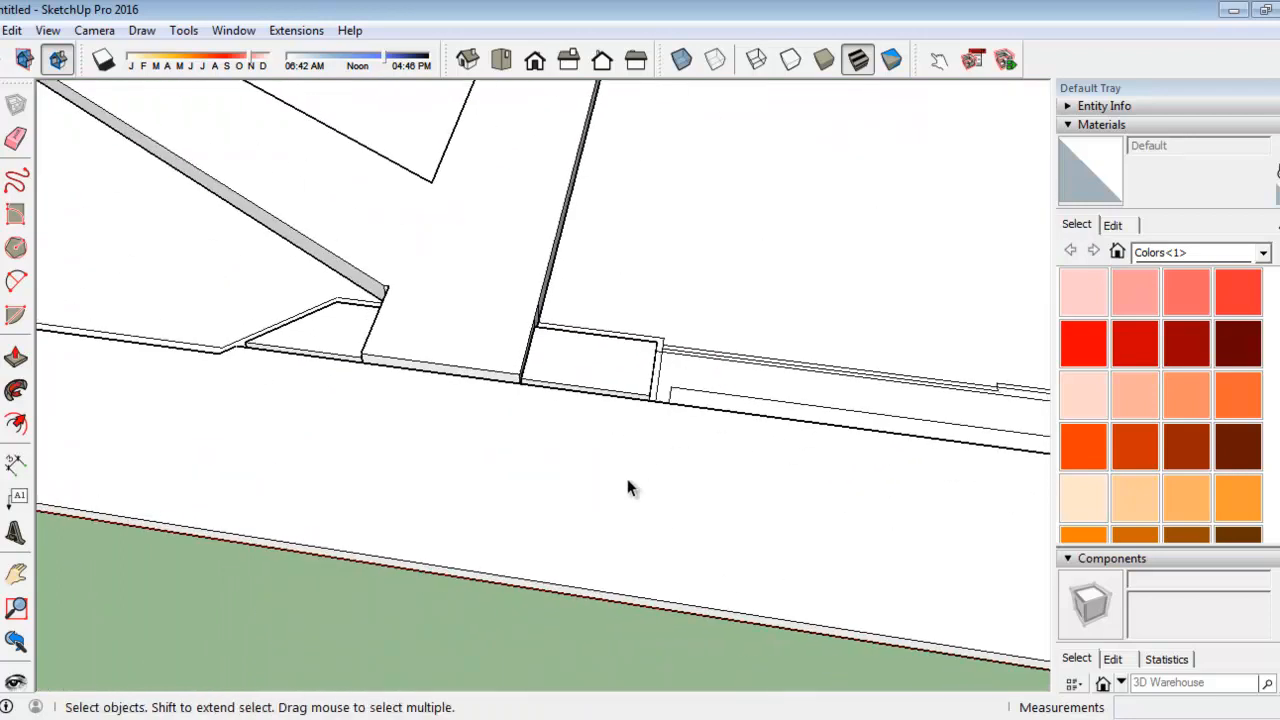
Select the path, sidewalk and planter groups in turn and examine how the garage-side bed meets the path and sidewalk
{"action": "scroll", "coordinate": [503, 466], "scroll_direction": "up", "scroll_amount": 2}
{"action": "scroll", "coordinate": [477, 317], "scroll_direction": "up", "scroll_amount": 1}
{"action": "double_click", "coordinate": [477, 317]}
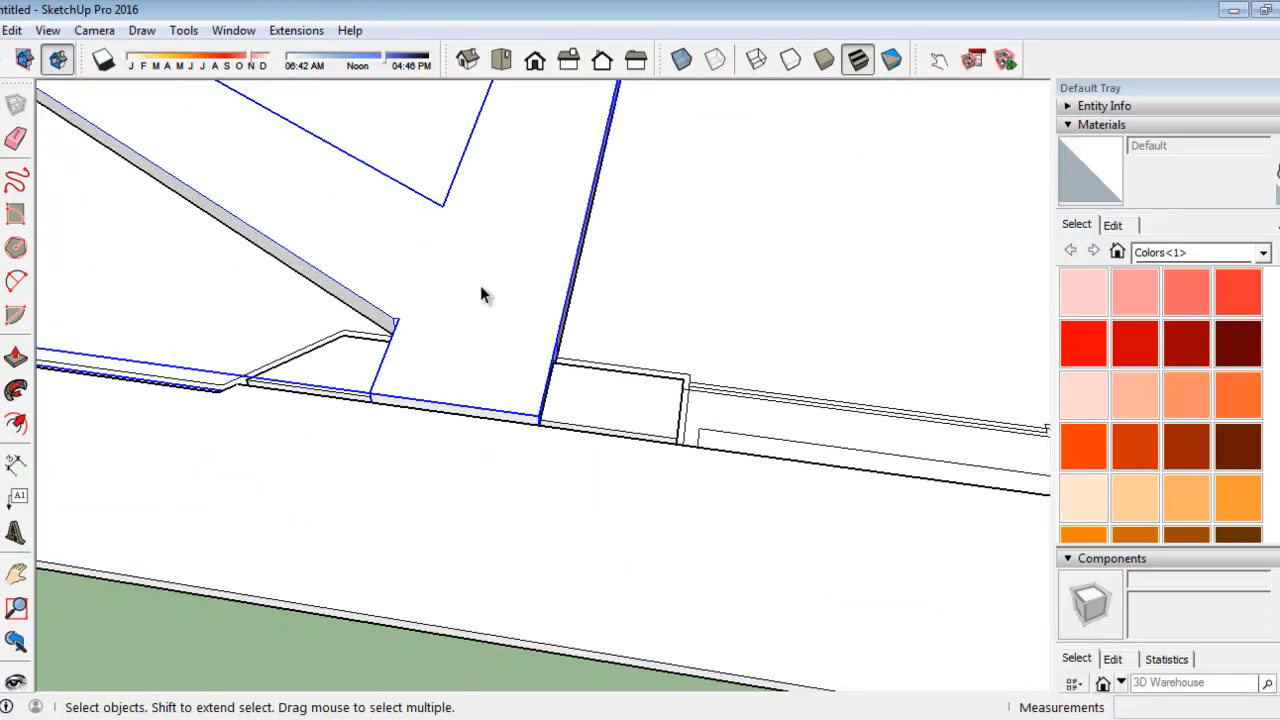
{"action": "scroll", "coordinate": [475, 434], "scroll_direction": "down", "scroll_amount": 1}
{"action": "scroll", "coordinate": [479, 485], "scroll_direction": "up", "scroll_amount": 1}
{"action": "double_click", "coordinate": [480, 477]}
{"action": "scroll", "coordinate": [481, 479], "scroll_direction": "down", "scroll_amount": 1}
{"action": "scroll", "coordinate": [482, 485], "scroll_direction": "down", "scroll_amount": 2}
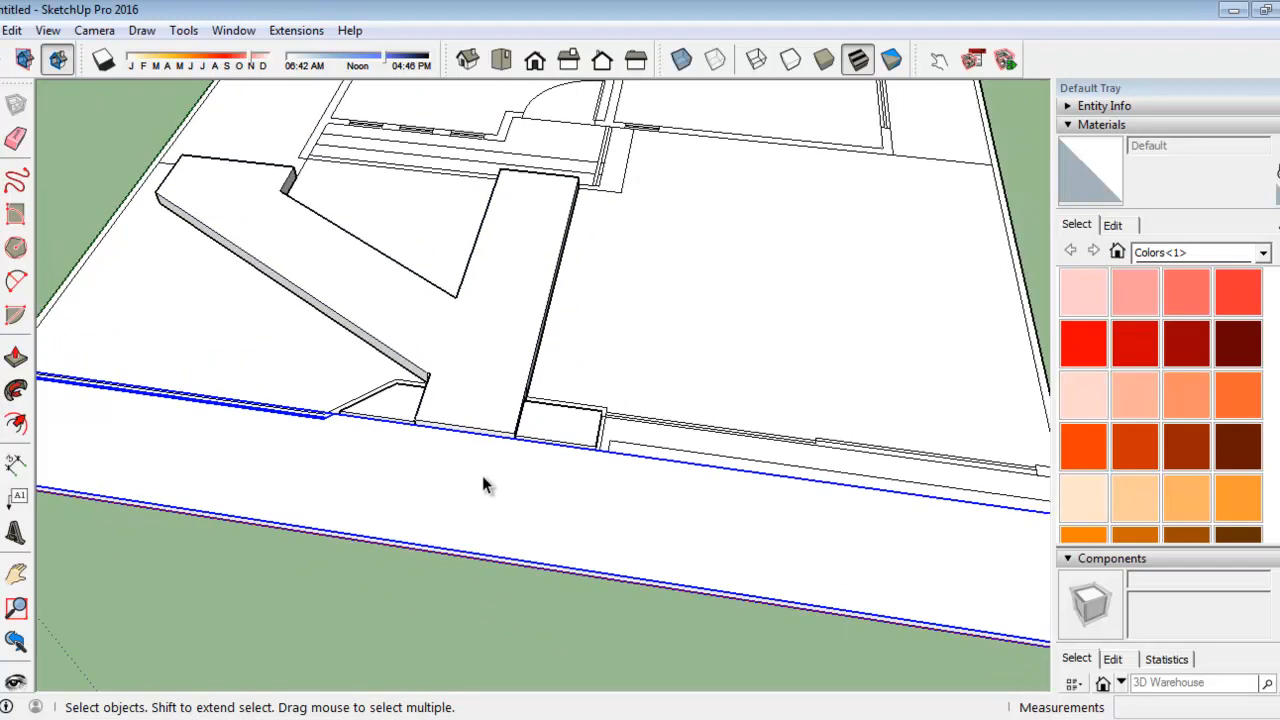
{"action": "scroll", "coordinate": [546, 424], "scroll_direction": "up", "scroll_amount": 3}
{"action": "double_click", "coordinate": [543, 451]}
{"action": "middle_click_drag", "start_coordinate": [731, 609], "coordinate": [497, 540]}
{"action": "scroll", "coordinate": [500, 545], "scroll_direction": "up", "scroll_amount": 2}
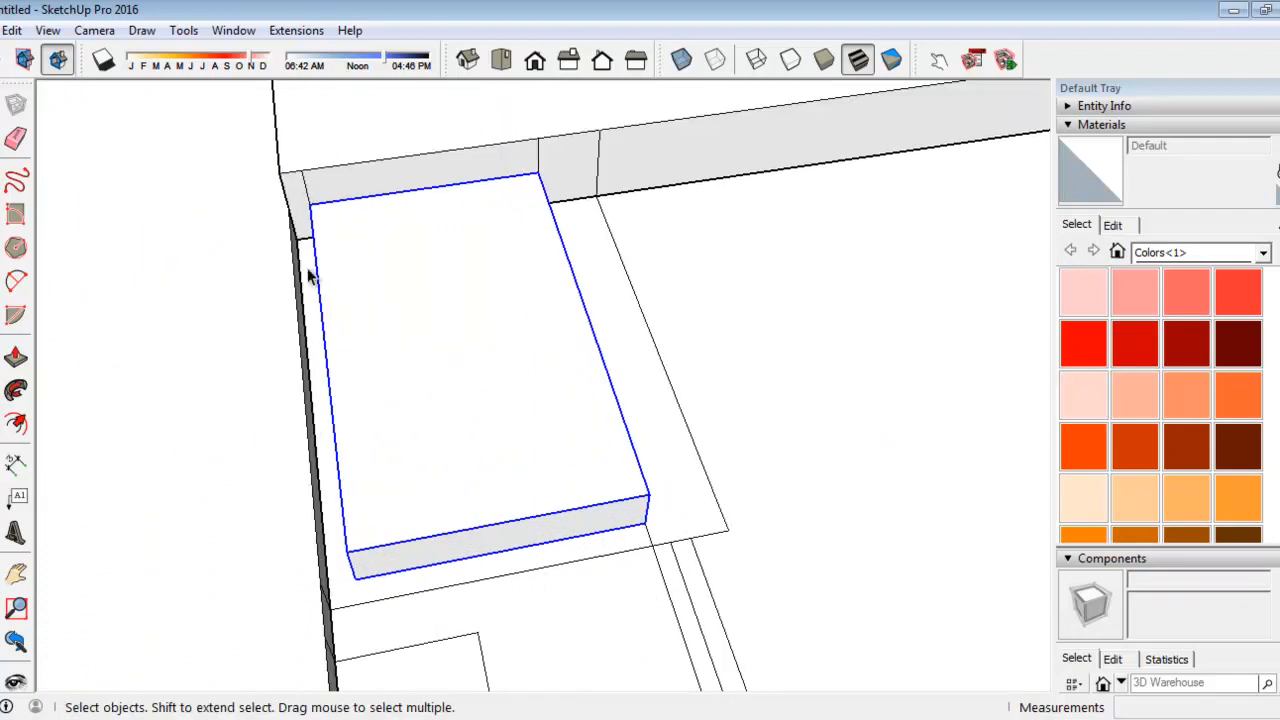
Group the L-shaped border strip around the garage-side planter bed together with the narrow strip beside the bed across the path
{"action": "scroll", "coordinate": [414, 640], "scroll_direction": "down", "scroll_amount": 3}
{"action": "scroll", "coordinate": [367, 285], "scroll_direction": "down", "scroll_amount": 3}
{"action": "scroll", "coordinate": [370, 280], "scroll_direction": "up", "scroll_amount": 4}
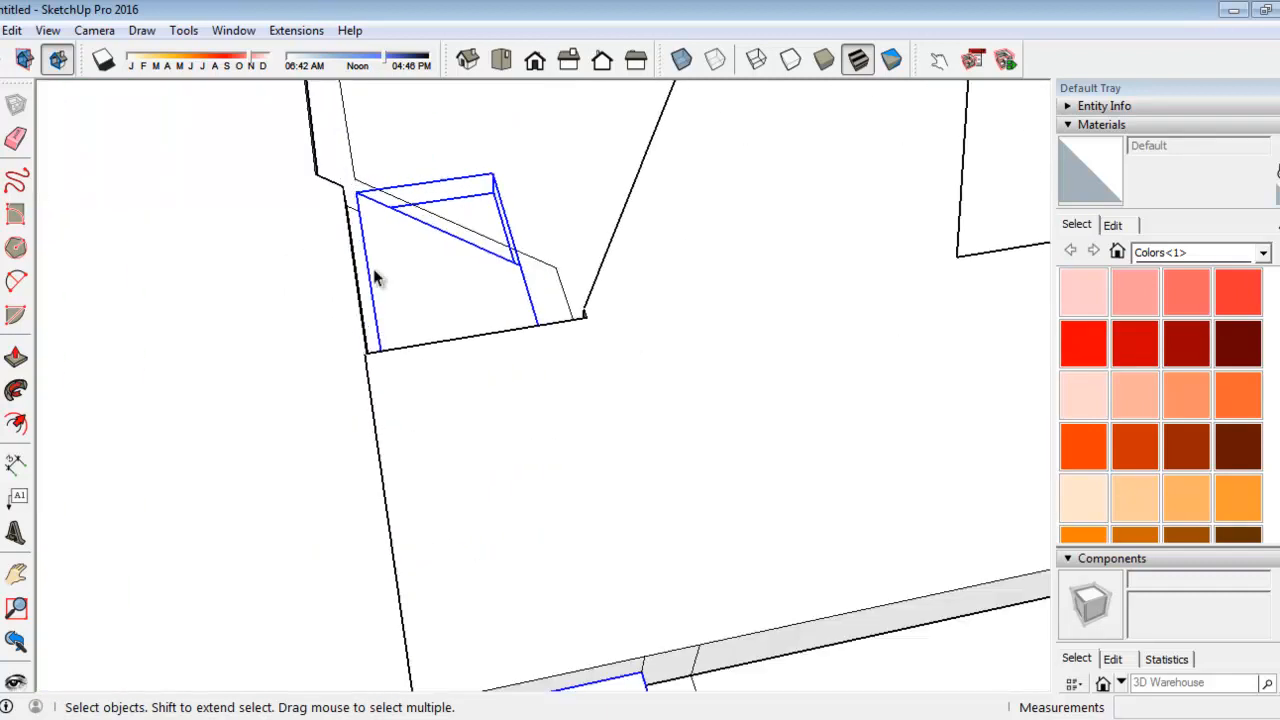
{"action": "scroll", "coordinate": [380, 230], "scroll_direction": "down", "scroll_amount": 4}
{"action": "scroll", "coordinate": [453, 620], "scroll_direction": "up", "scroll_amount": 5}
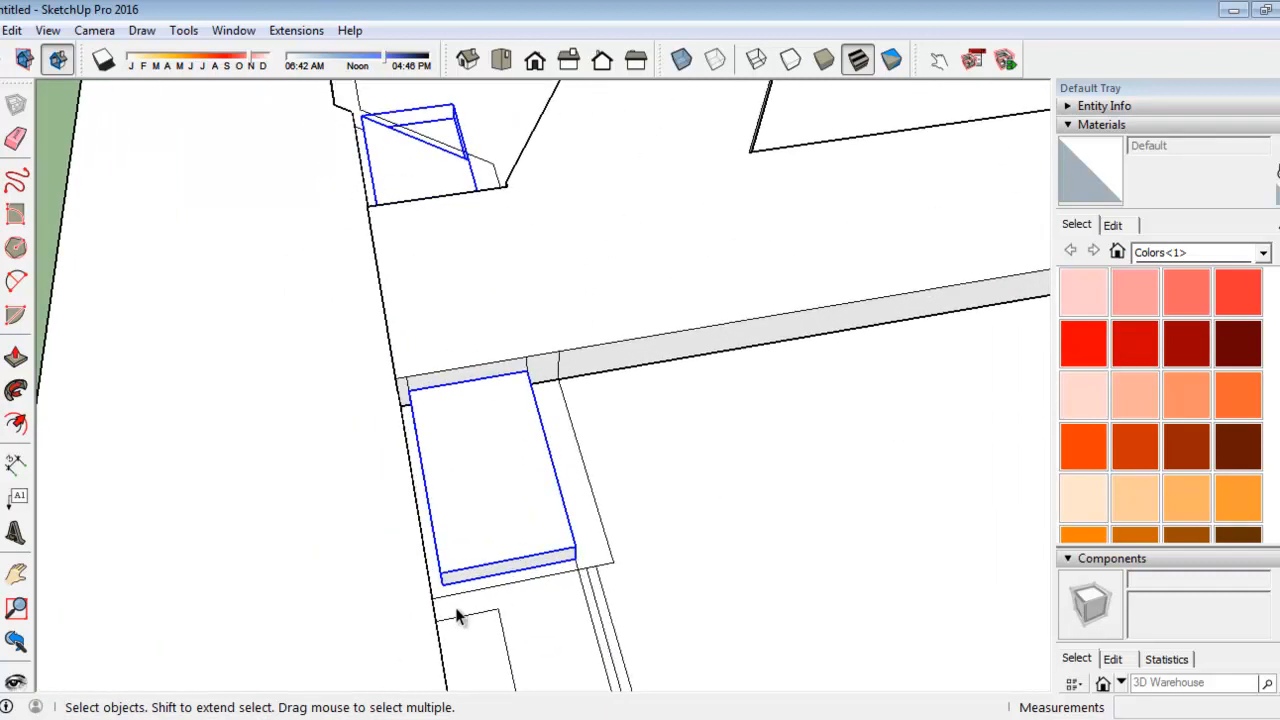
{"action": "left_click", "coordinate": [462, 588]}
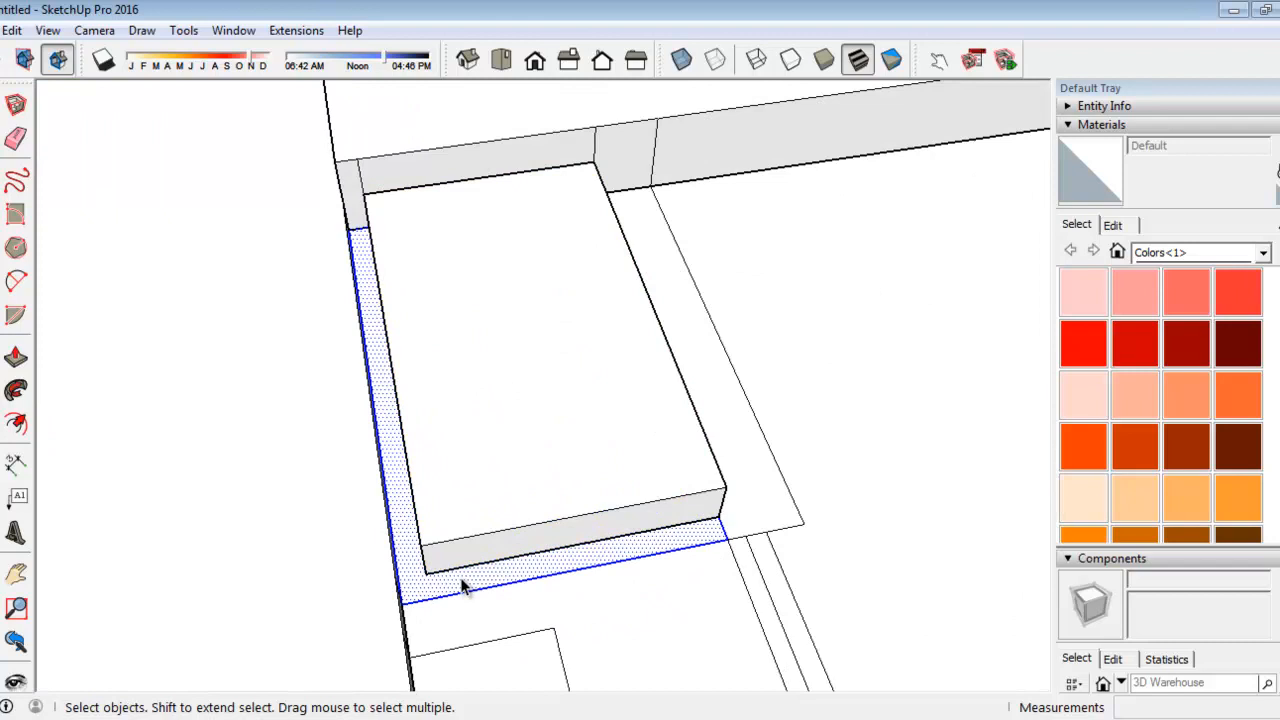
{"action": "scroll", "coordinate": [810, 635], "scroll_direction": "down", "scroll_amount": 3}
{"action": "scroll", "coordinate": [760, 580], "scroll_direction": "down", "scroll_amount": 2}
{"action": "scroll", "coordinate": [614, 280], "scroll_direction": "up", "scroll_amount": 8}
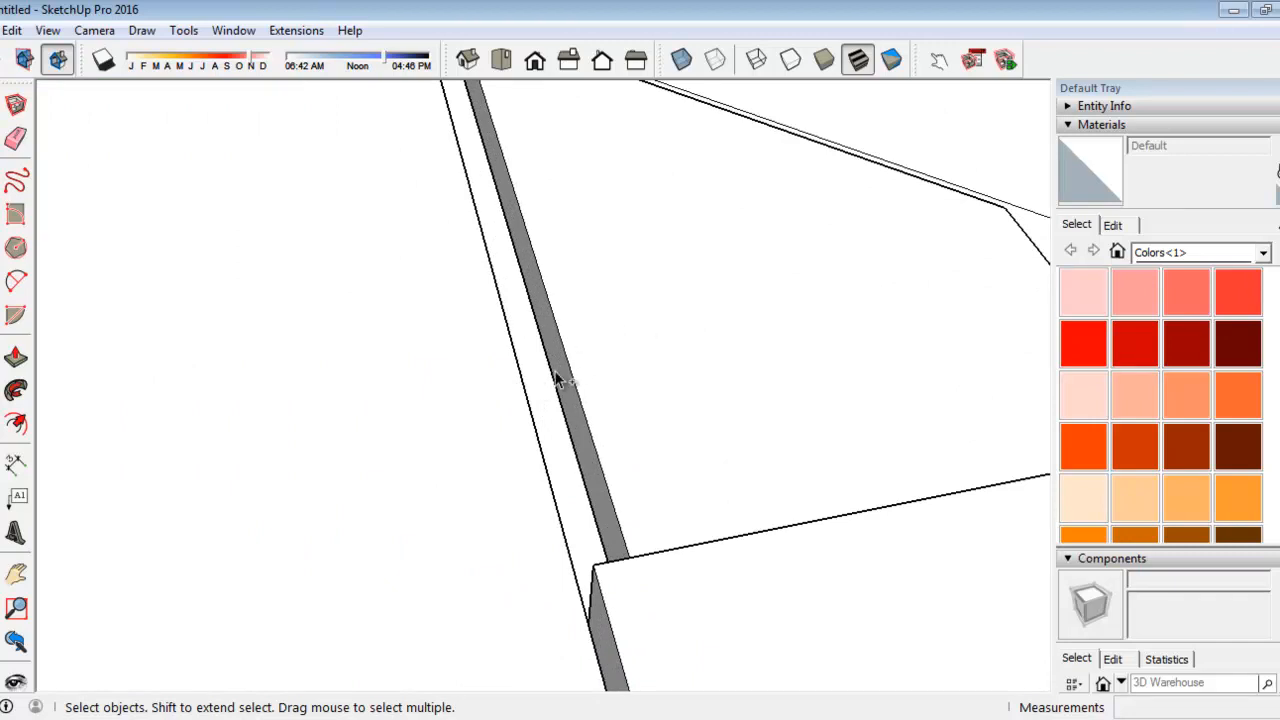
{"action": "left_click", "coordinate": [541, 400], "text": "shift"}
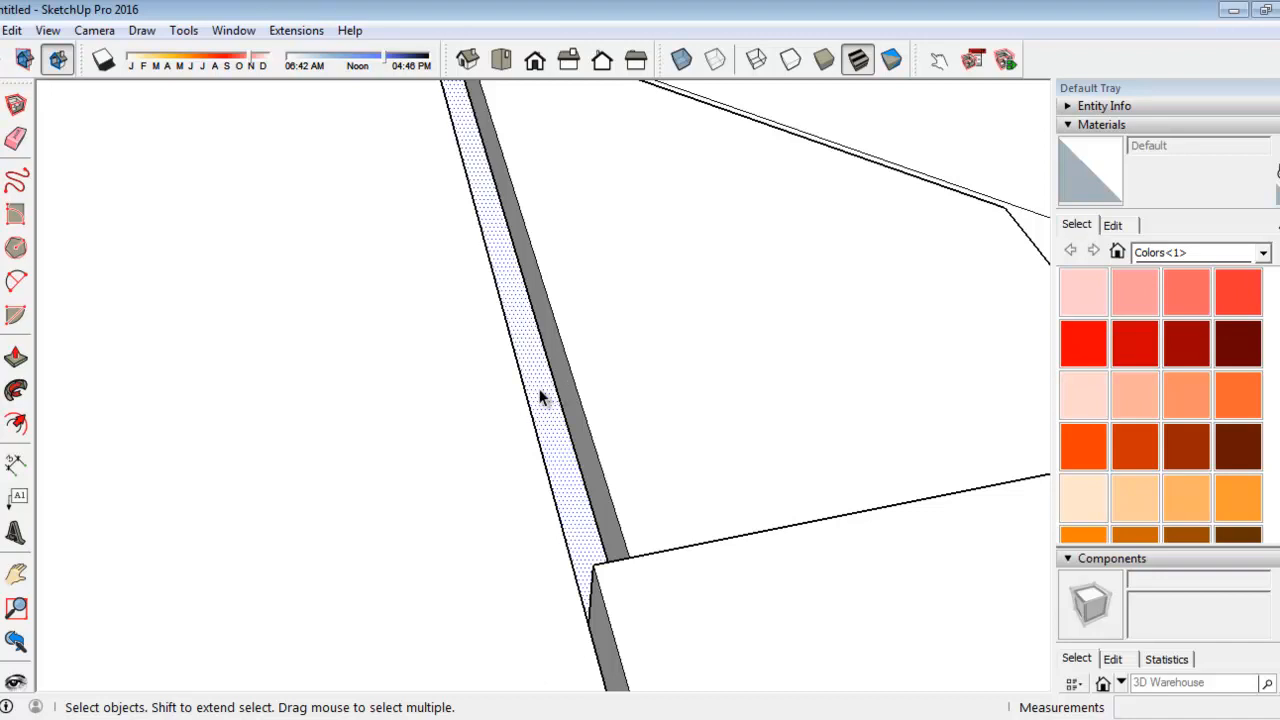
{"action": "right_click", "coordinate": [540, 397]}
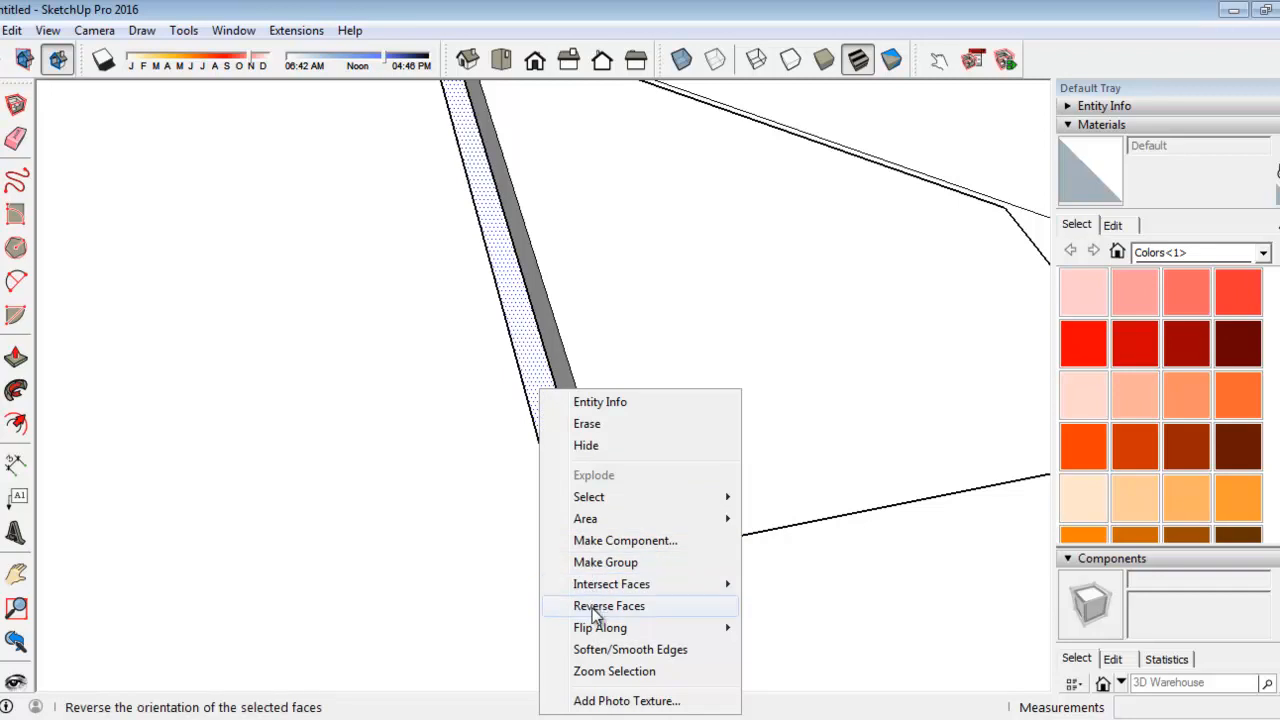
{"action": "left_click", "coordinate": [610, 561]}
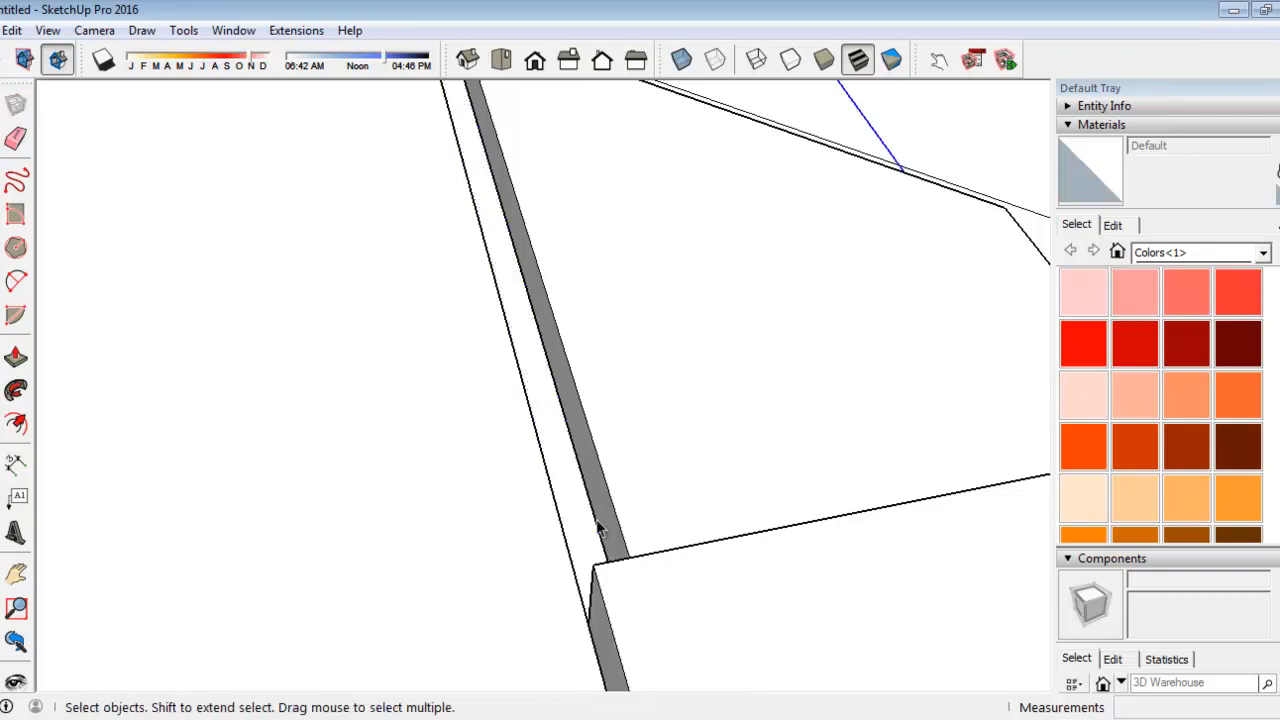
Open the planter border group for editing
{"action": "scroll", "coordinate": [387, 183], "scroll_direction": "down", "scroll_amount": 10}
{"action": "left_click", "coordinate": [454, 515]}
{"action": "scroll", "coordinate": [454, 515], "scroll_direction": "up", "scroll_amount": 2}
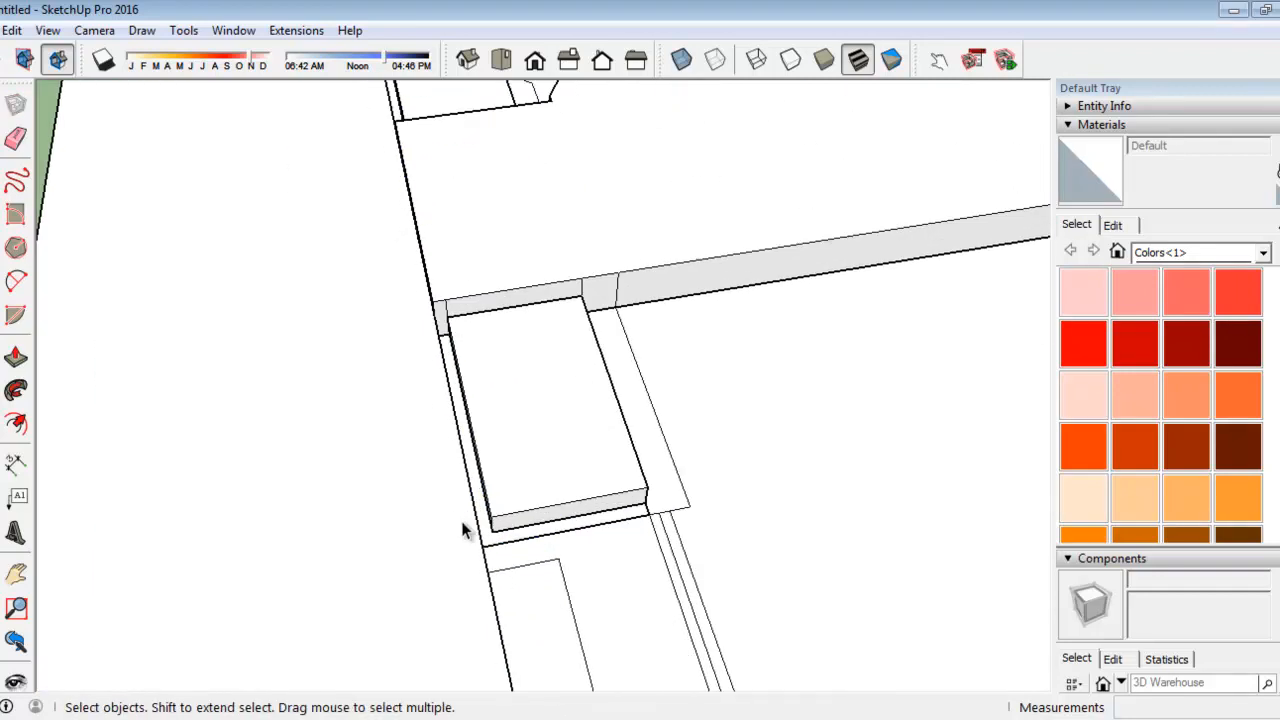
{"action": "scroll", "coordinate": [454, 525], "scroll_direction": "up", "scroll_amount": 1}
{"action": "left_click", "coordinate": [491, 545]}
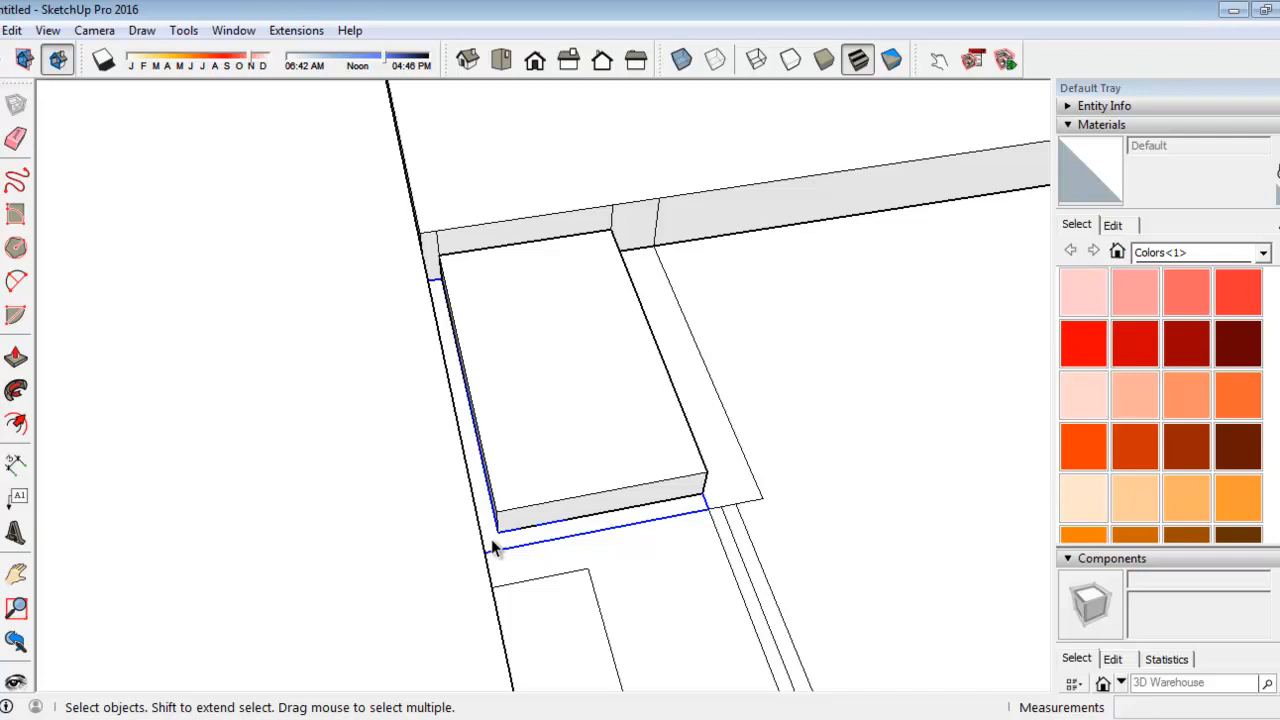
{"action": "double_click", "coordinate": [493, 548]}
{"action": "scroll", "coordinate": [542, 588], "scroll_direction": "down", "scroll_amount": 3}
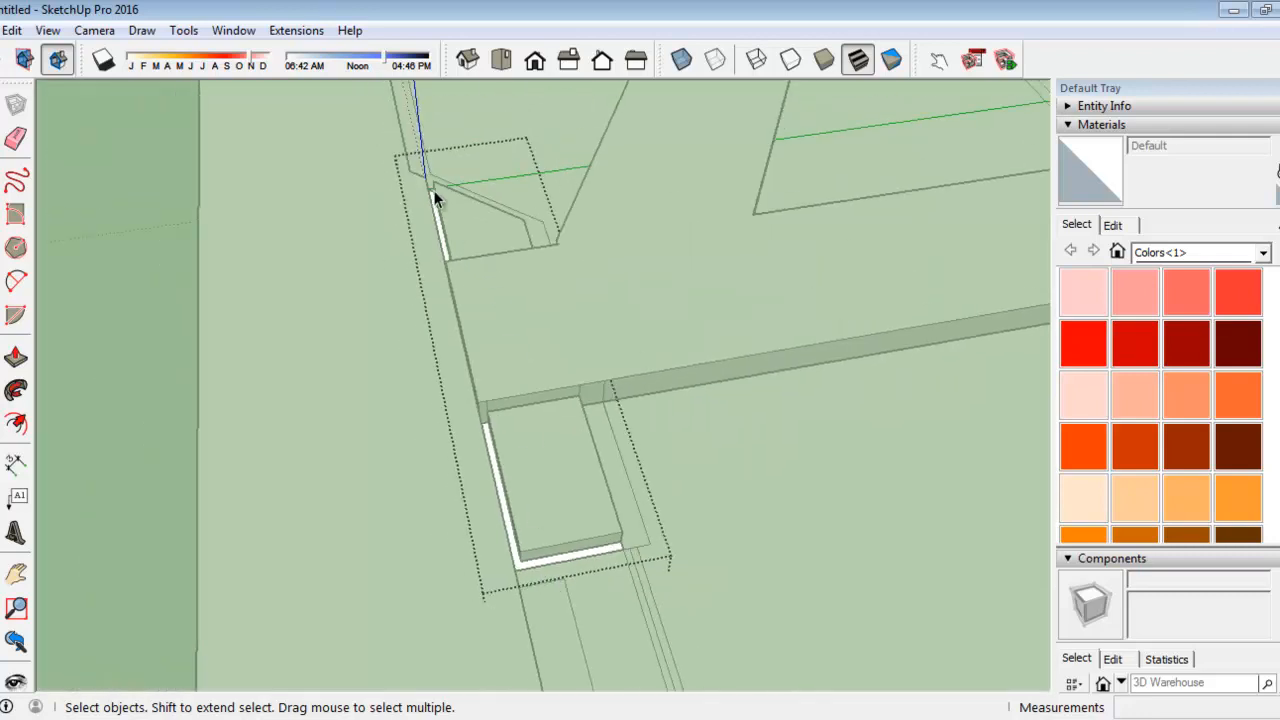
Extrude the L-shaped border and the narrow strip across the path upward 20 cm each, and close the group
{"action": "left_click", "coordinate": [16, 357]}
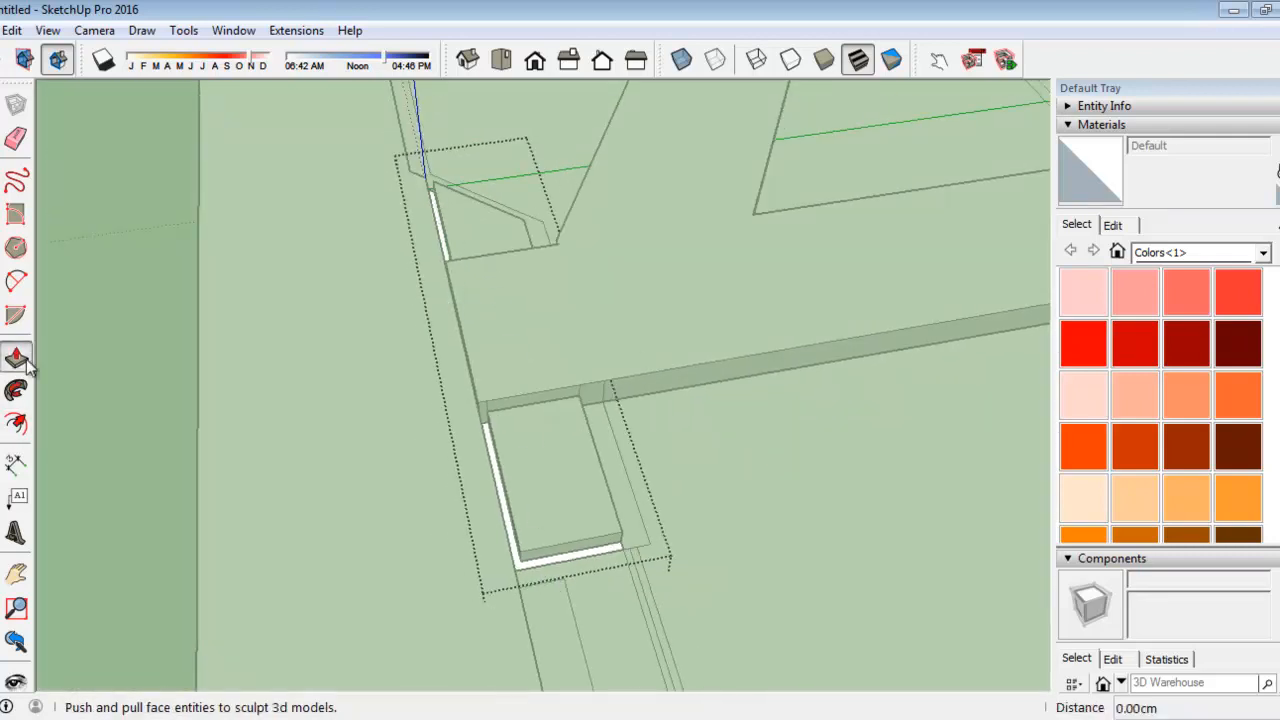
{"action": "left_click_drag", "start_coordinate": [541, 574], "coordinate": [602, 300]}
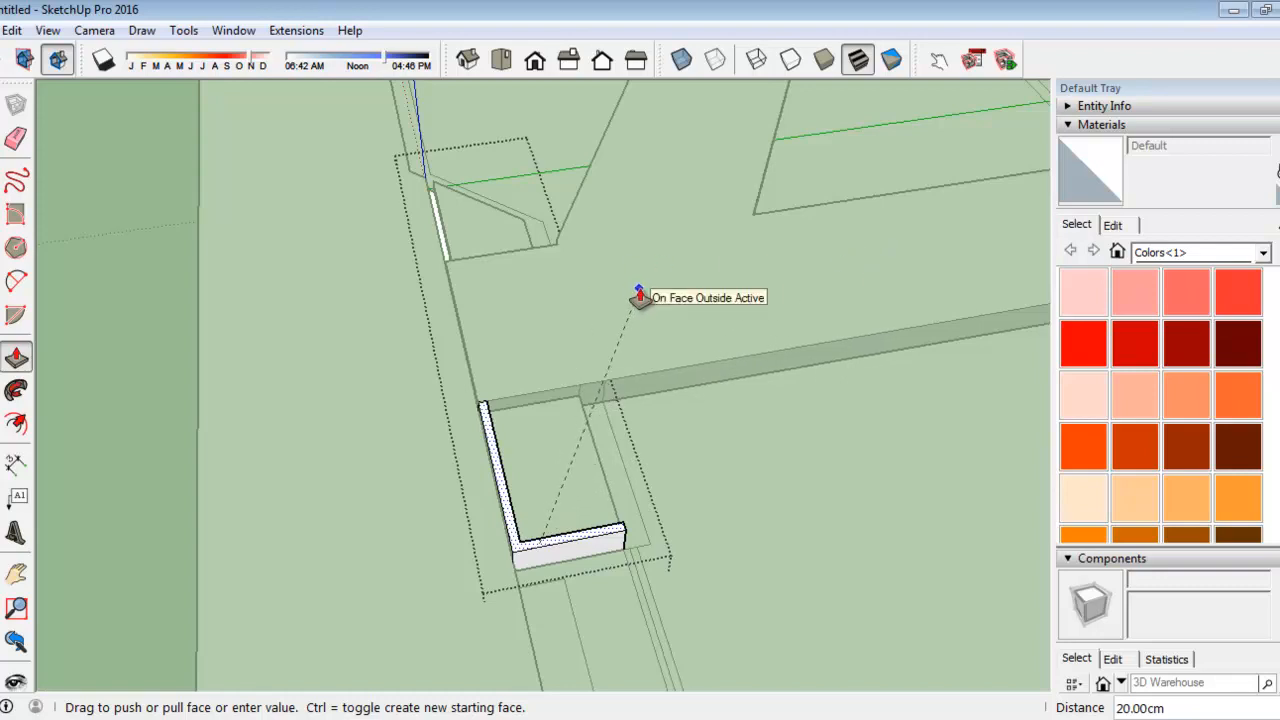
{"action": "left_click", "coordinate": [640, 297]}
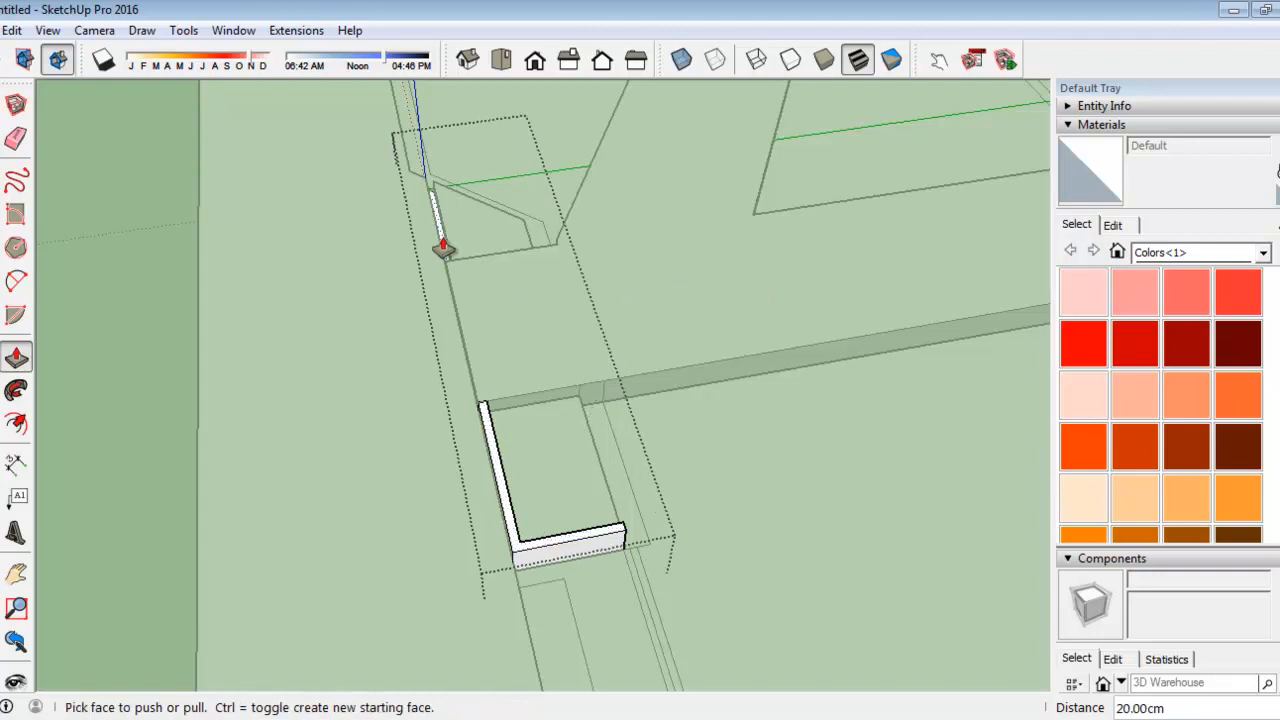
{"action": "left_click", "coordinate": [443, 248]}
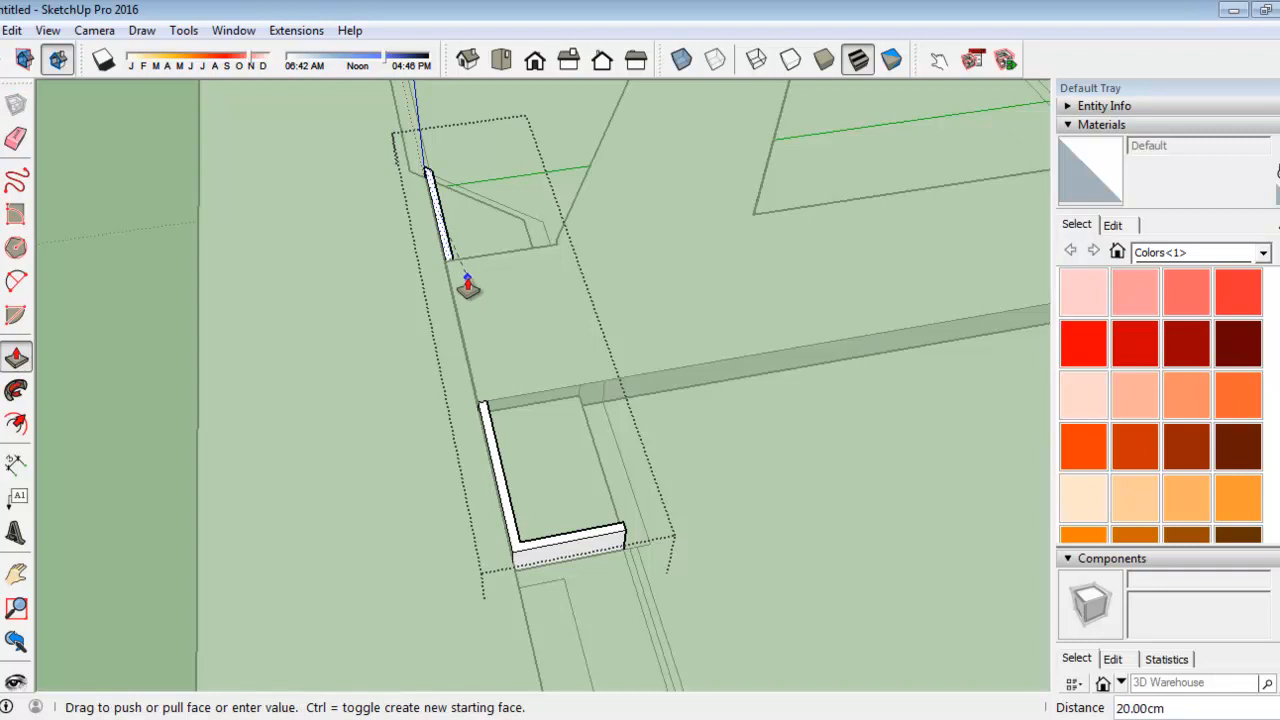
{"action": "key", "text": "Escape"}
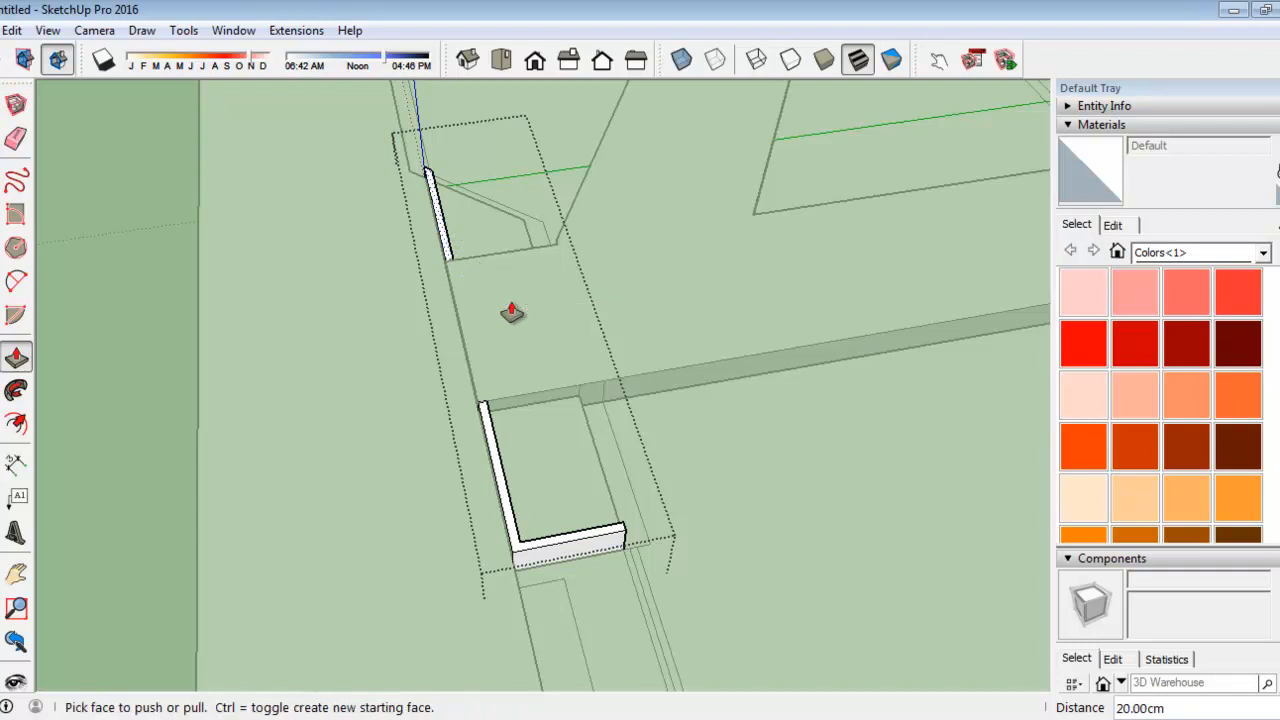
{"action": "left_click", "coordinate": [12, 102]}
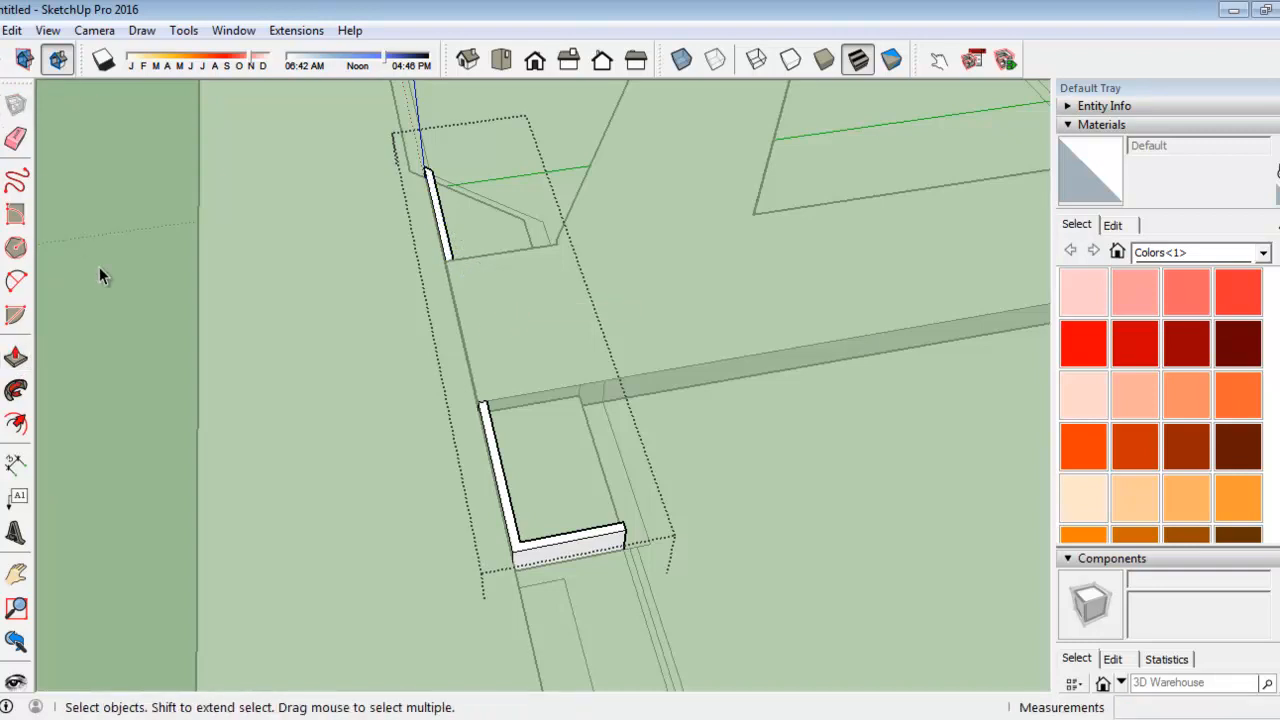
{"action": "left_click", "coordinate": [113, 288]}
{"action": "middle_click_drag", "start_coordinate": [240, 485], "coordinate": [305, 448]}
{"action": "scroll", "coordinate": [557, 463], "scroll_direction": "up", "scroll_amount": 2}
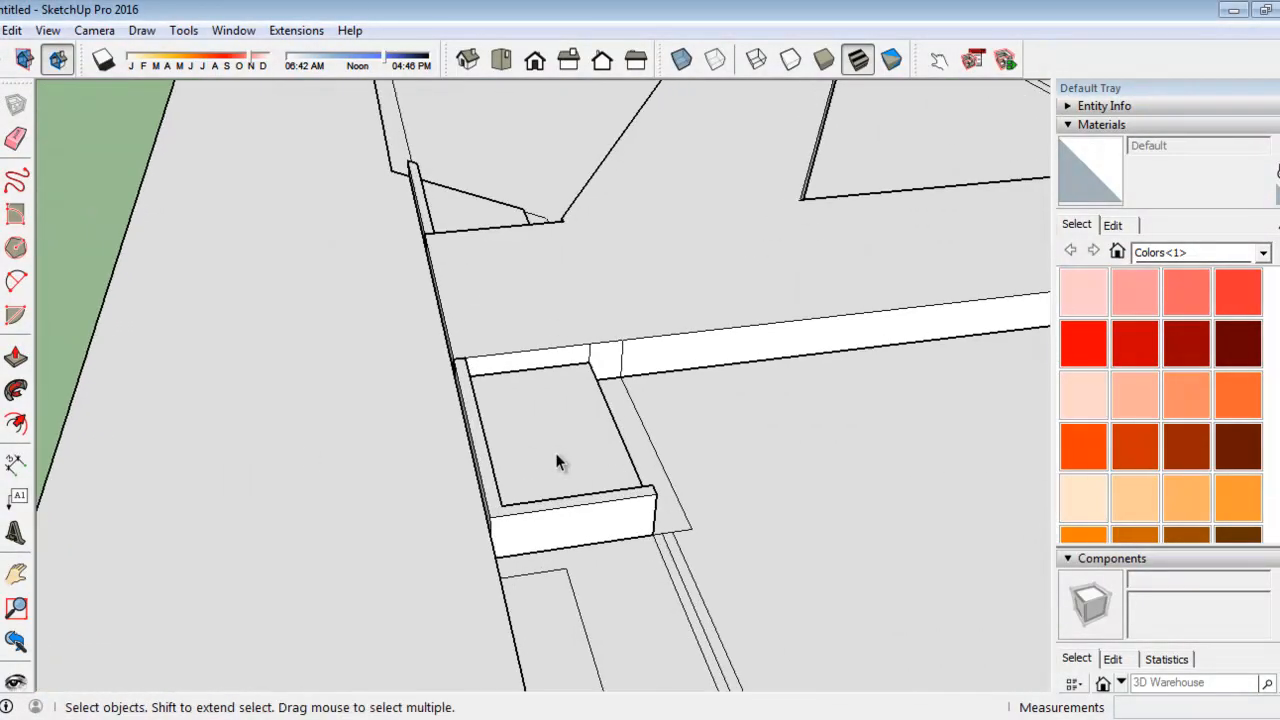
Group the boundary wall strip running along the sidewalk and behind the angled planter bed, including its edges
{"action": "scroll", "coordinate": [376, 274], "scroll_direction": "down", "scroll_amount": 3}
{"action": "scroll", "coordinate": [377, 276], "scroll_direction": "down", "scroll_amount": 1}
{"action": "middle_click_drag", "start_coordinate": [237, 266], "coordinate": [653, 521]}
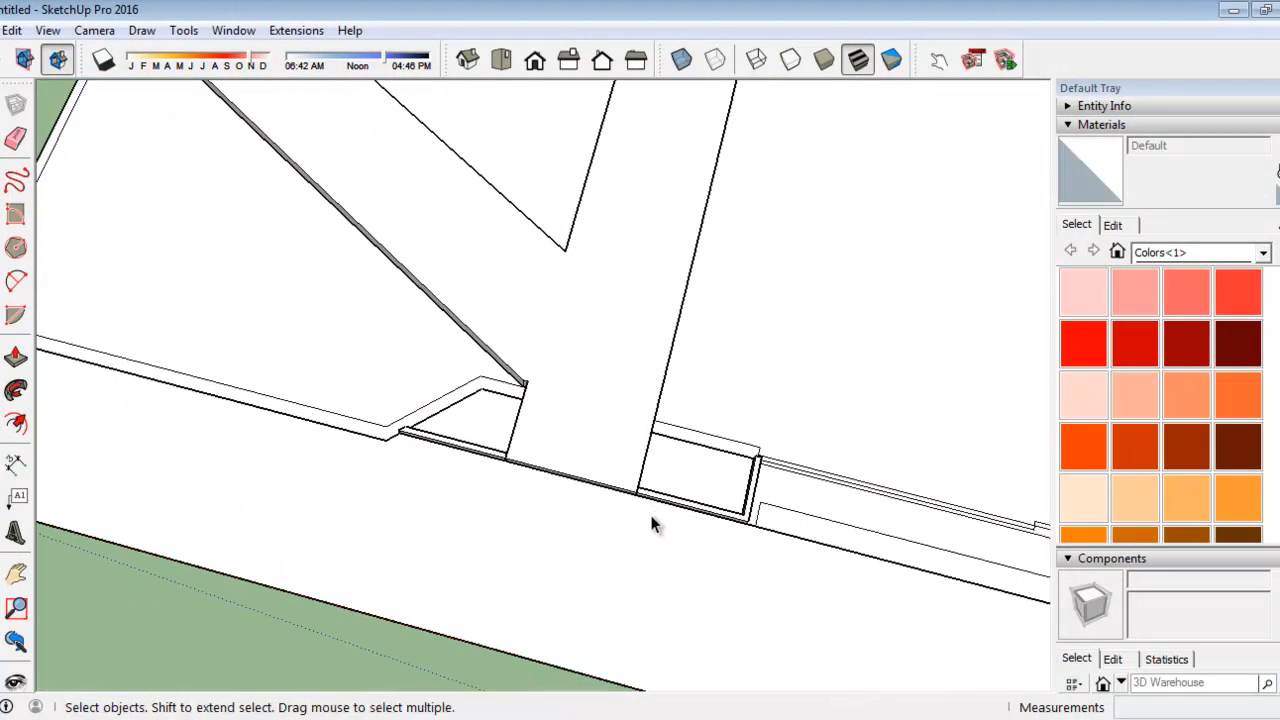
{"action": "scroll", "coordinate": [226, 229], "scroll_direction": "down", "scroll_amount": 3}
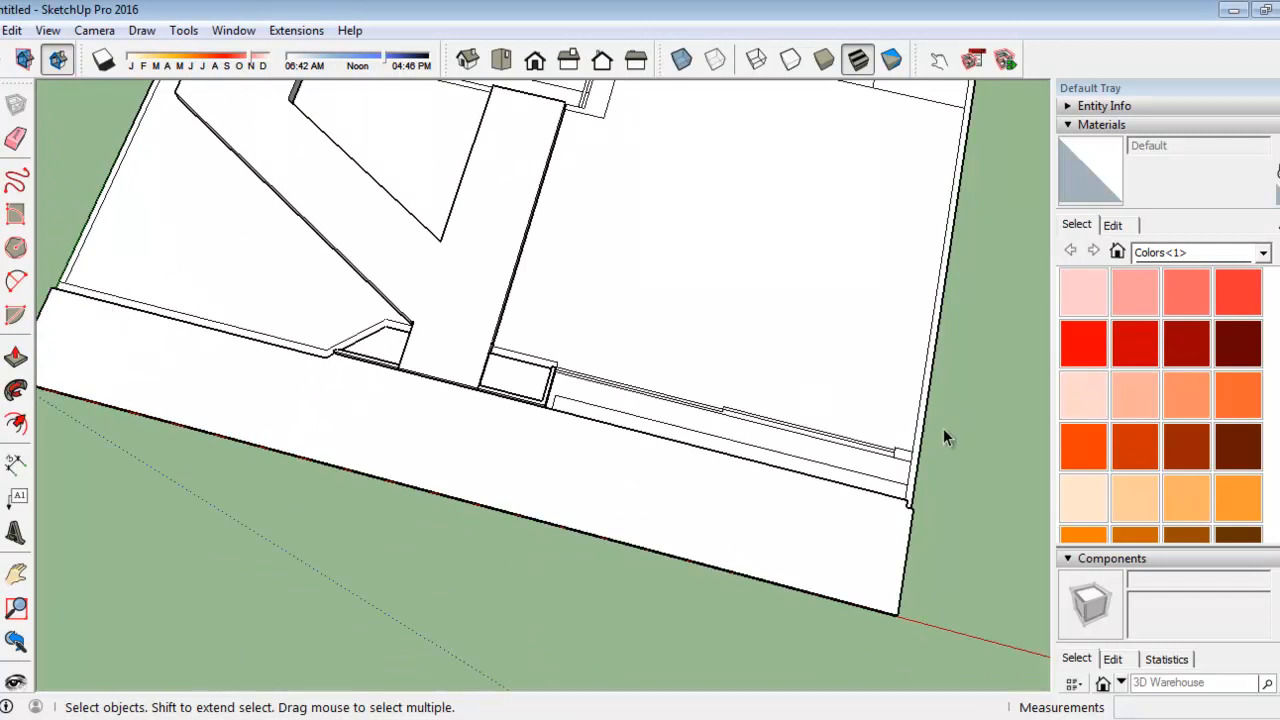
{"action": "scroll", "coordinate": [420, 347], "scroll_direction": "up", "scroll_amount": 5}
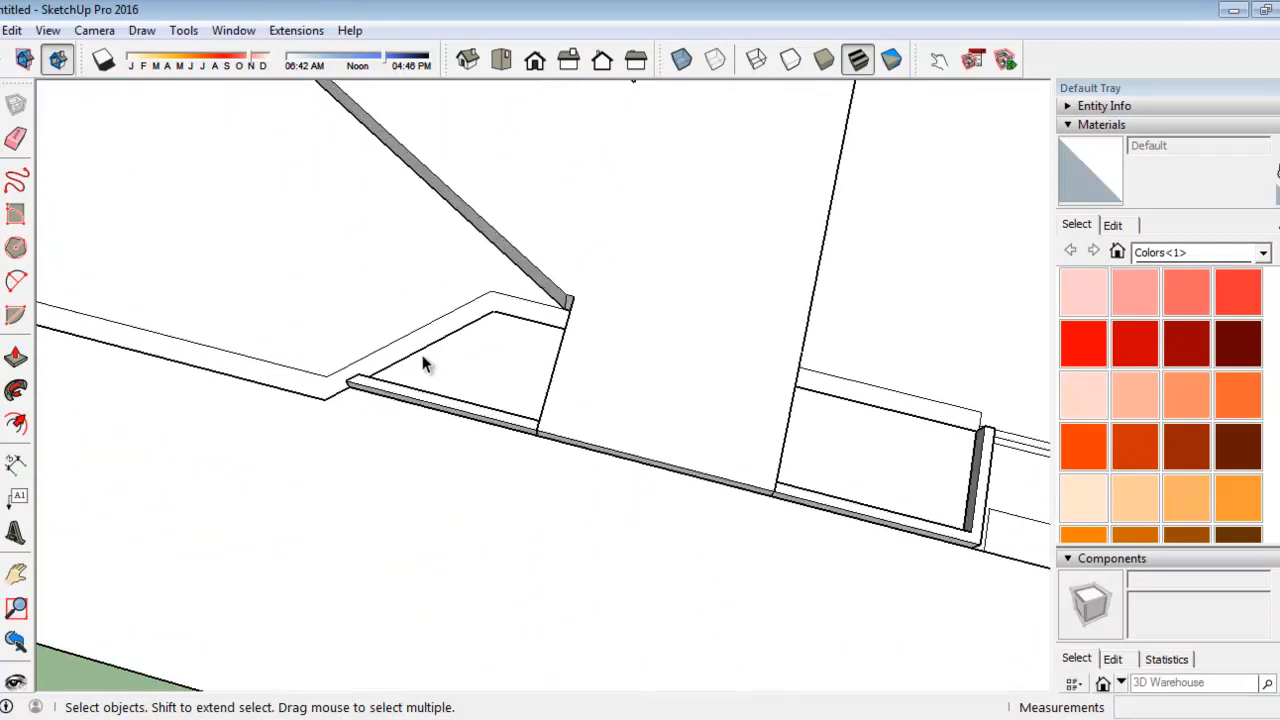
{"action": "scroll", "coordinate": [423, 359], "scroll_direction": "down", "scroll_amount": 3}
{"action": "scroll", "coordinate": [404, 355], "scroll_direction": "up", "scroll_amount": 3}
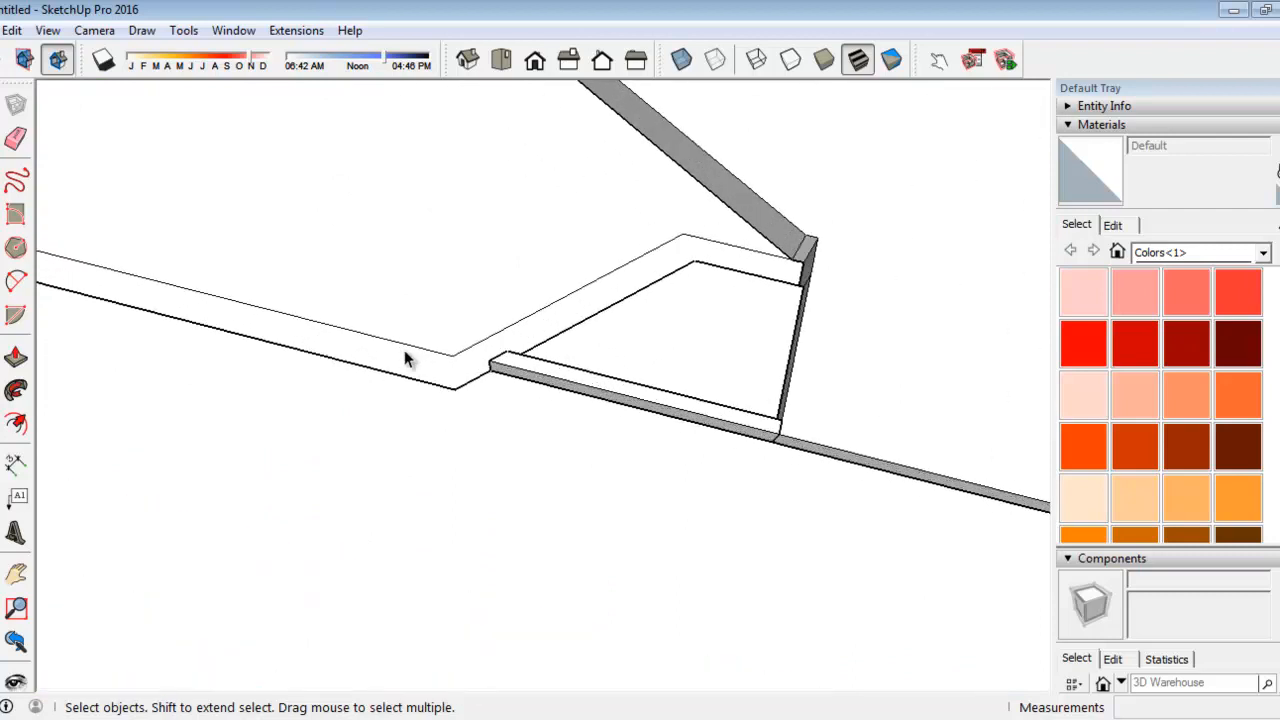
{"action": "double_click", "coordinate": [410, 367]}
{"action": "scroll", "coordinate": [491, 357], "scroll_direction": "down", "scroll_amount": 4}
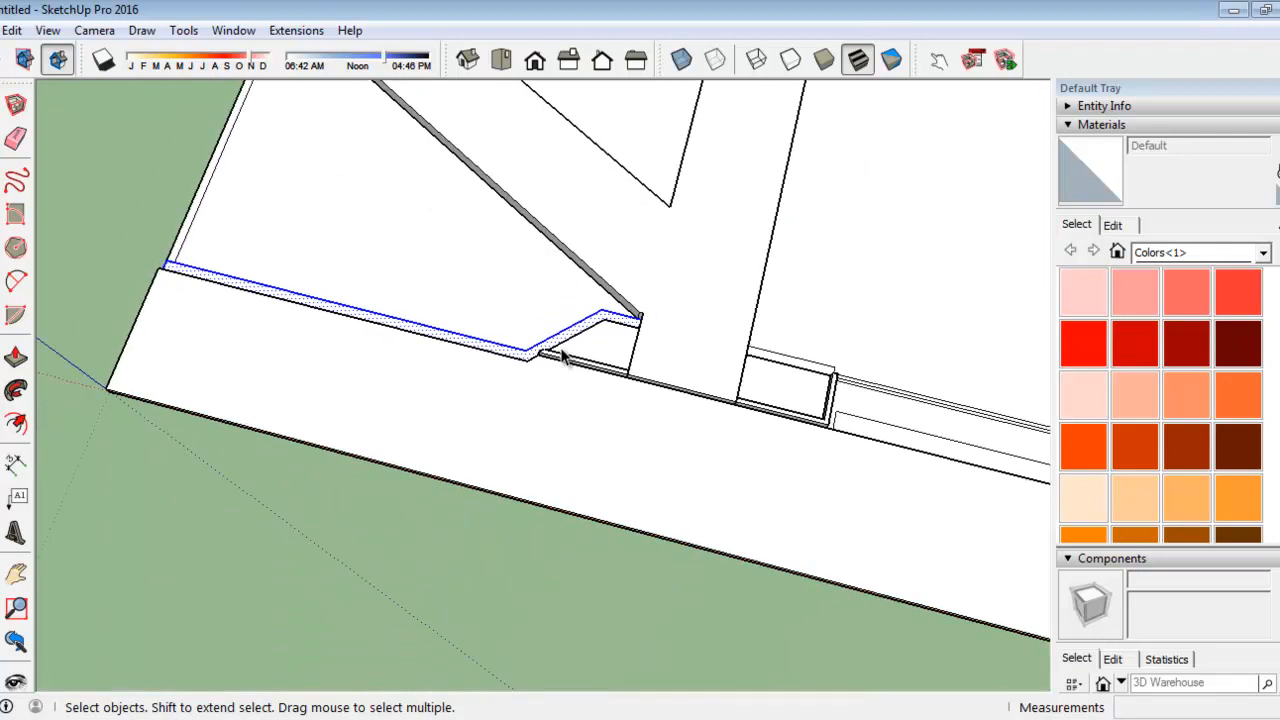
{"action": "scroll", "coordinate": [563, 357], "scroll_direction": "up", "scroll_amount": 4}
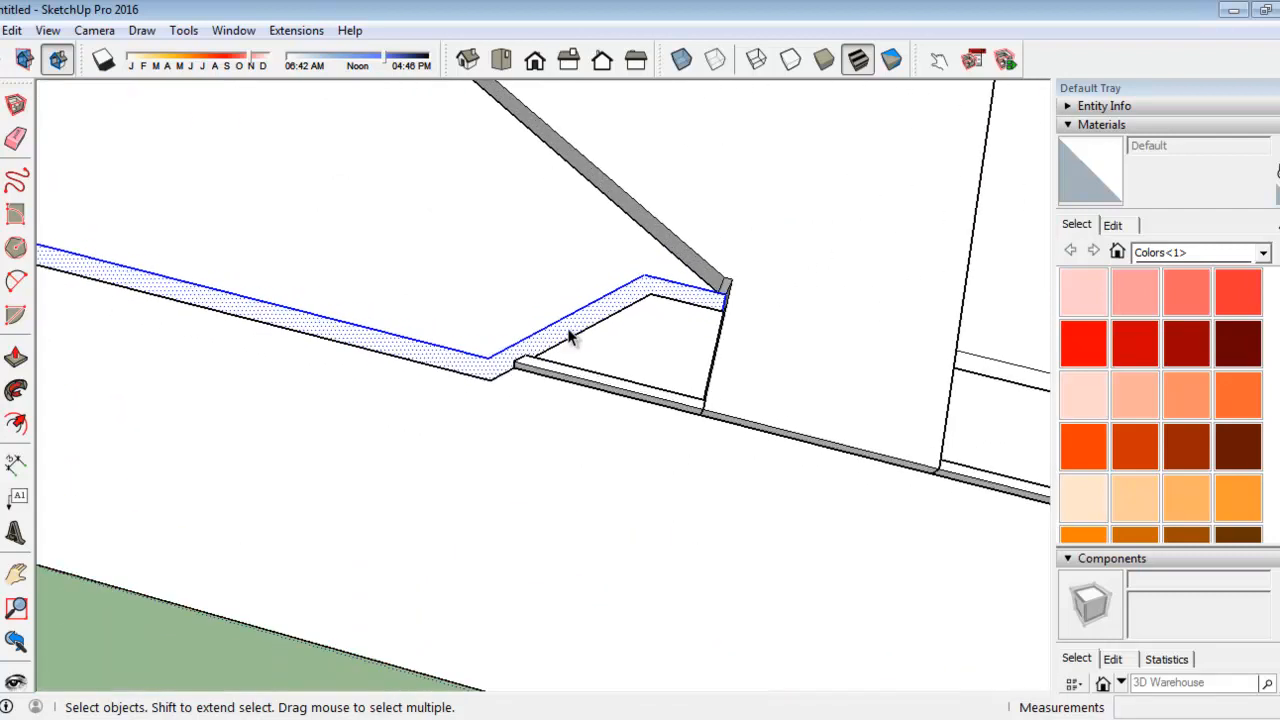
{"action": "right_click", "coordinate": [570, 337]}
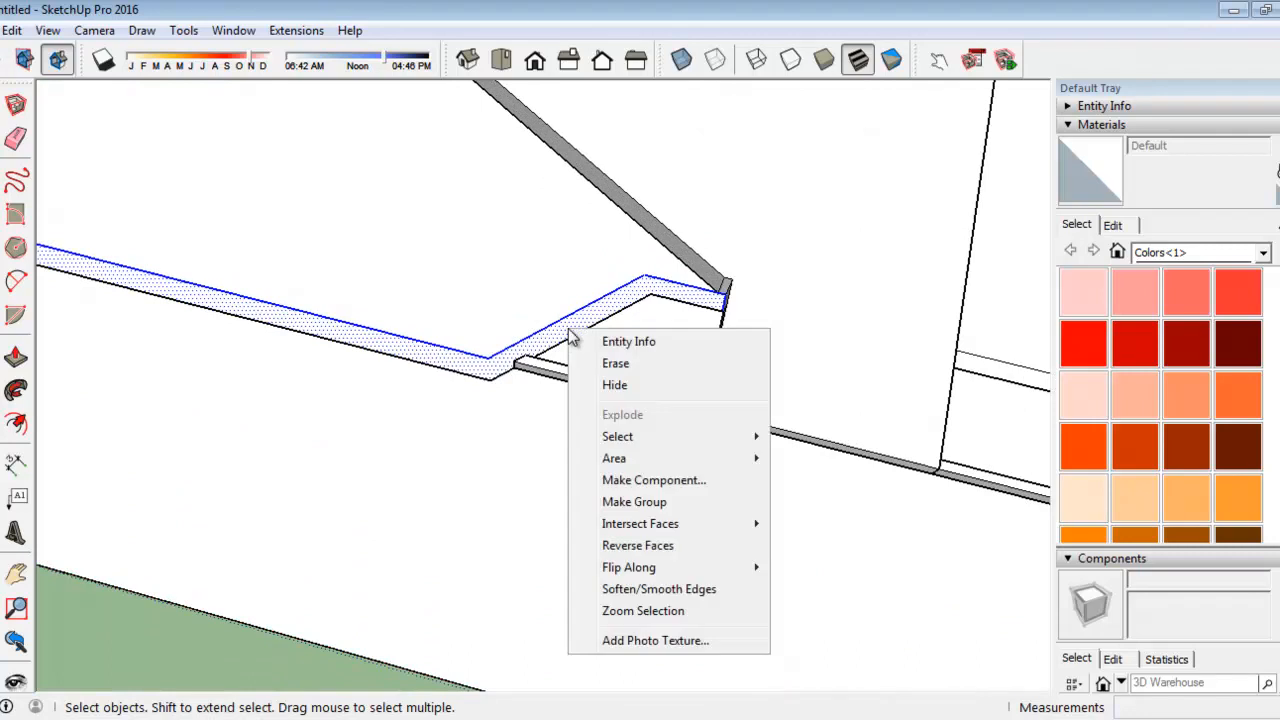
{"action": "left_click", "coordinate": [634, 502]}
Open the boundary wall group and extrude its strip upward into a tall wall
{"action": "middle_click_drag", "start_coordinate": [640, 494], "coordinate": [390, 334]}
{"action": "scroll", "coordinate": [517, 382], "scroll_direction": "up", "scroll_amount": 5}
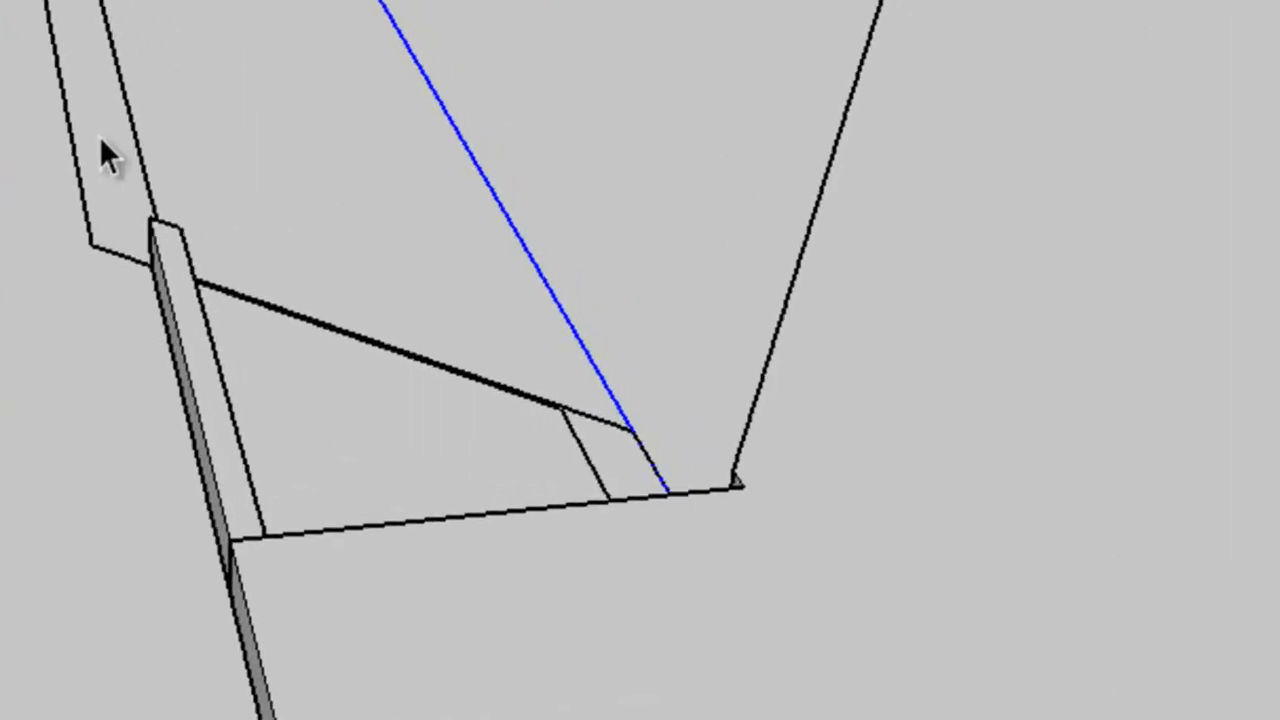
{"action": "double_click", "coordinate": [451, 333]}
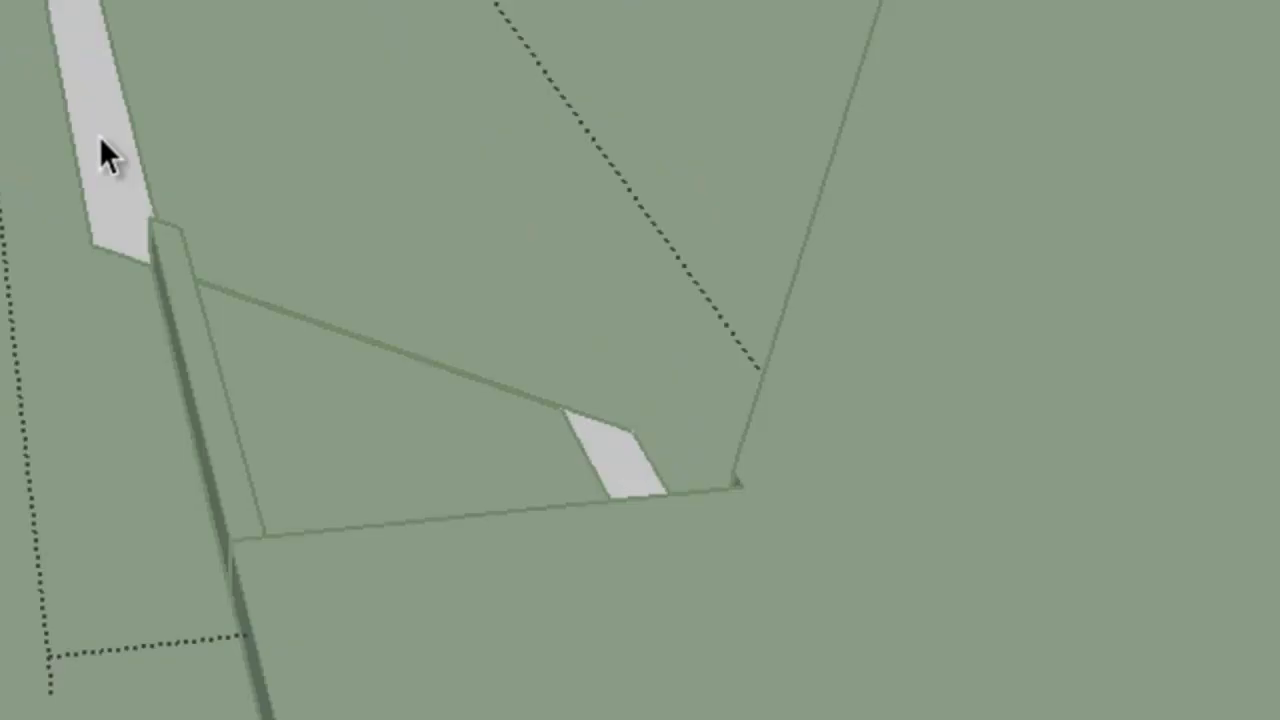
{"action": "key", "text": "p"}
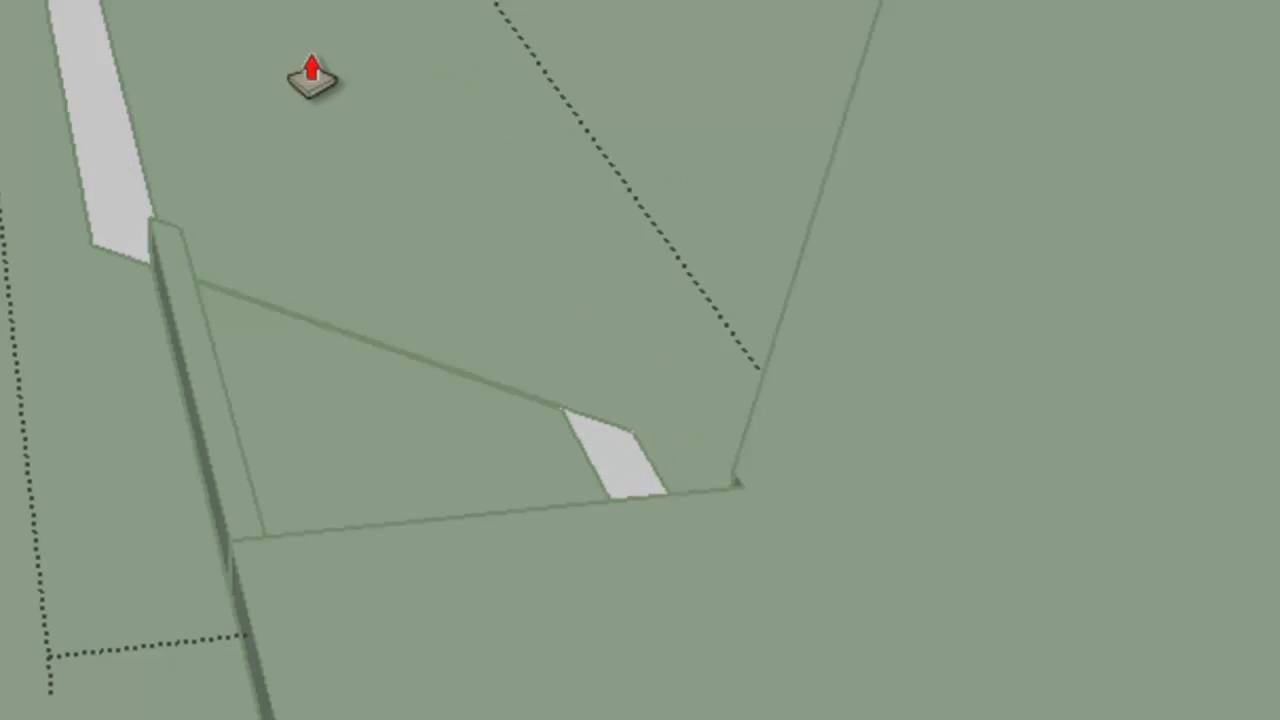
{"action": "left_click", "coordinate": [108, 205]}
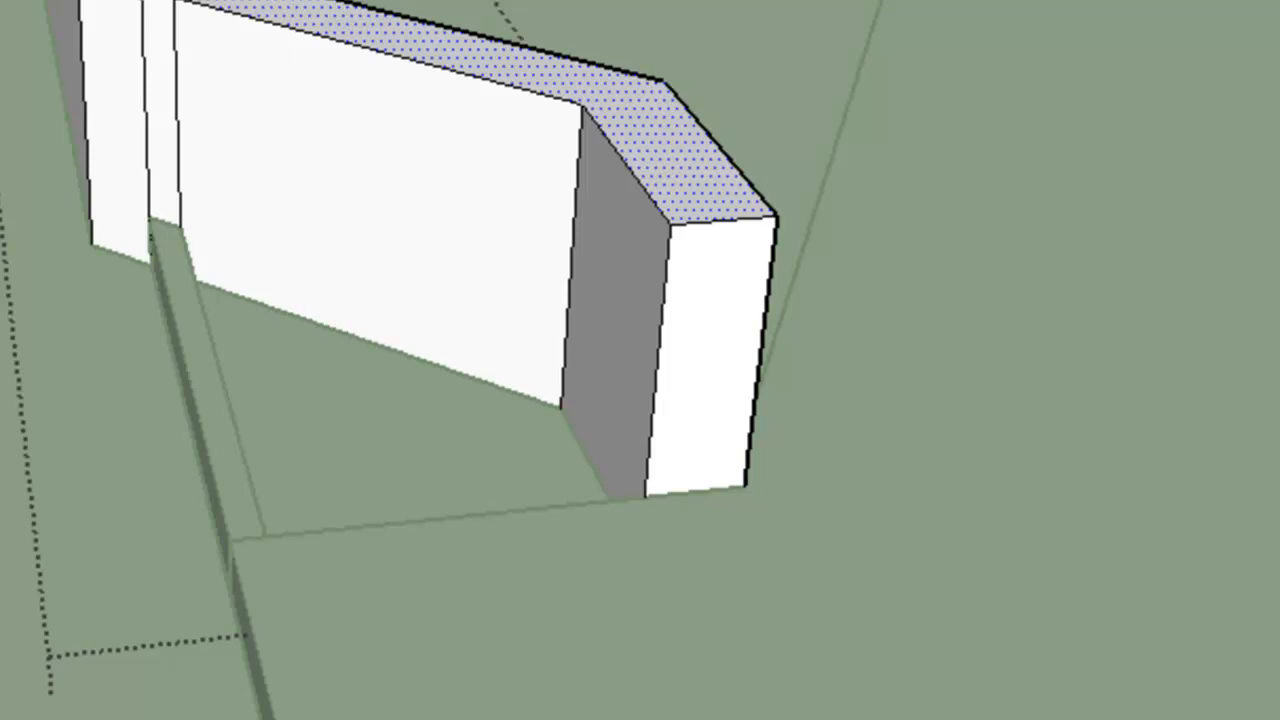
{"action": "key", "text": "Return"}
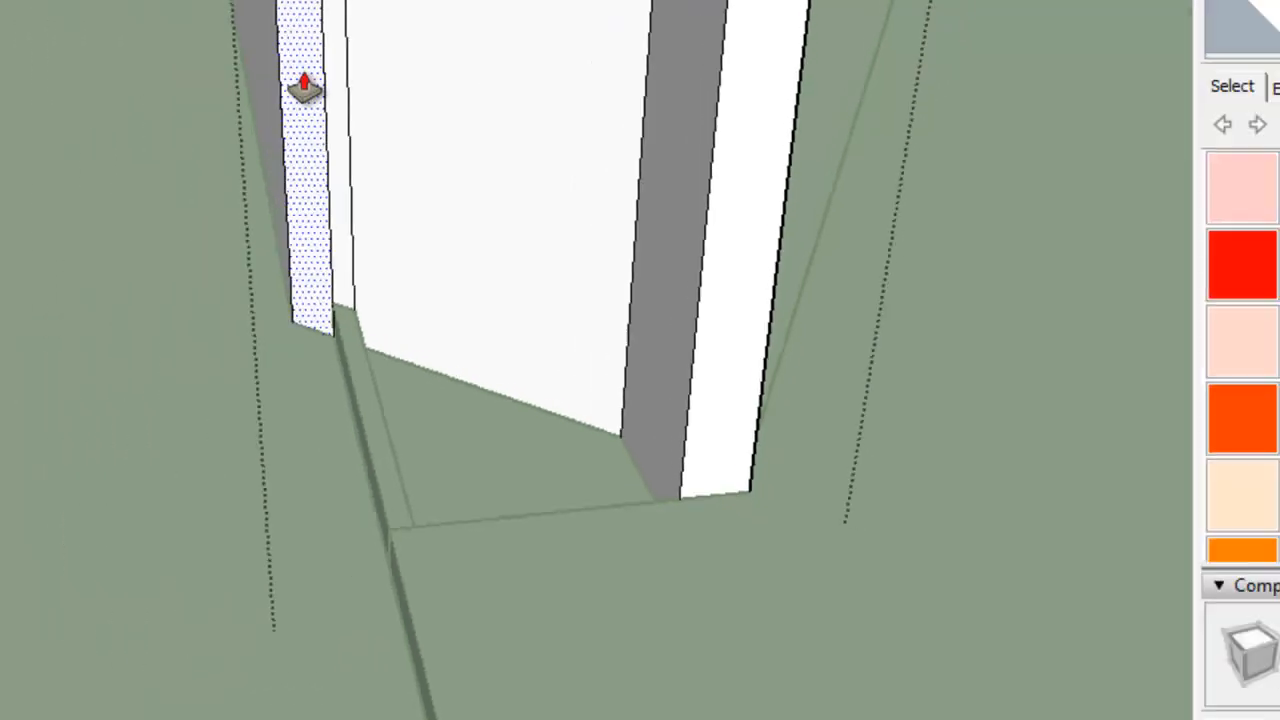
{"action": "middle_click_drag", "start_coordinate": [457, 311], "coordinate": [561, 485]}
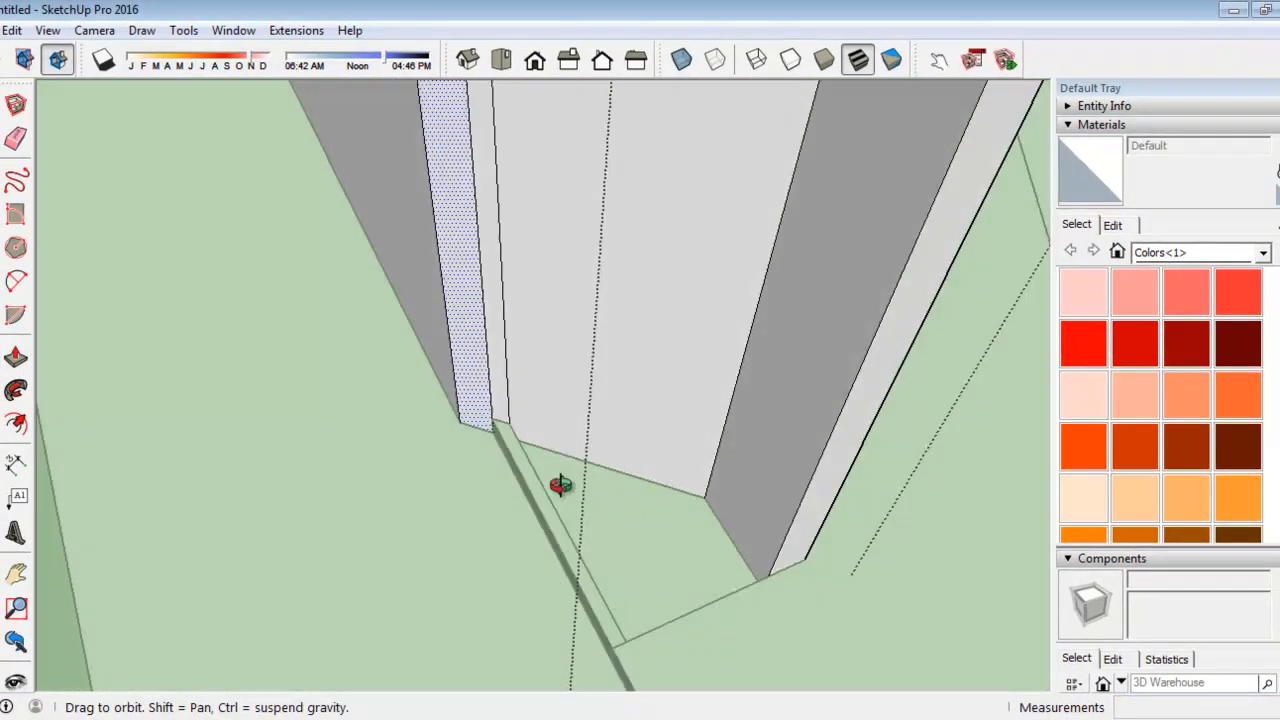
{"action": "scroll", "coordinate": [560, 537], "scroll_direction": "down", "scroll_amount": 8}
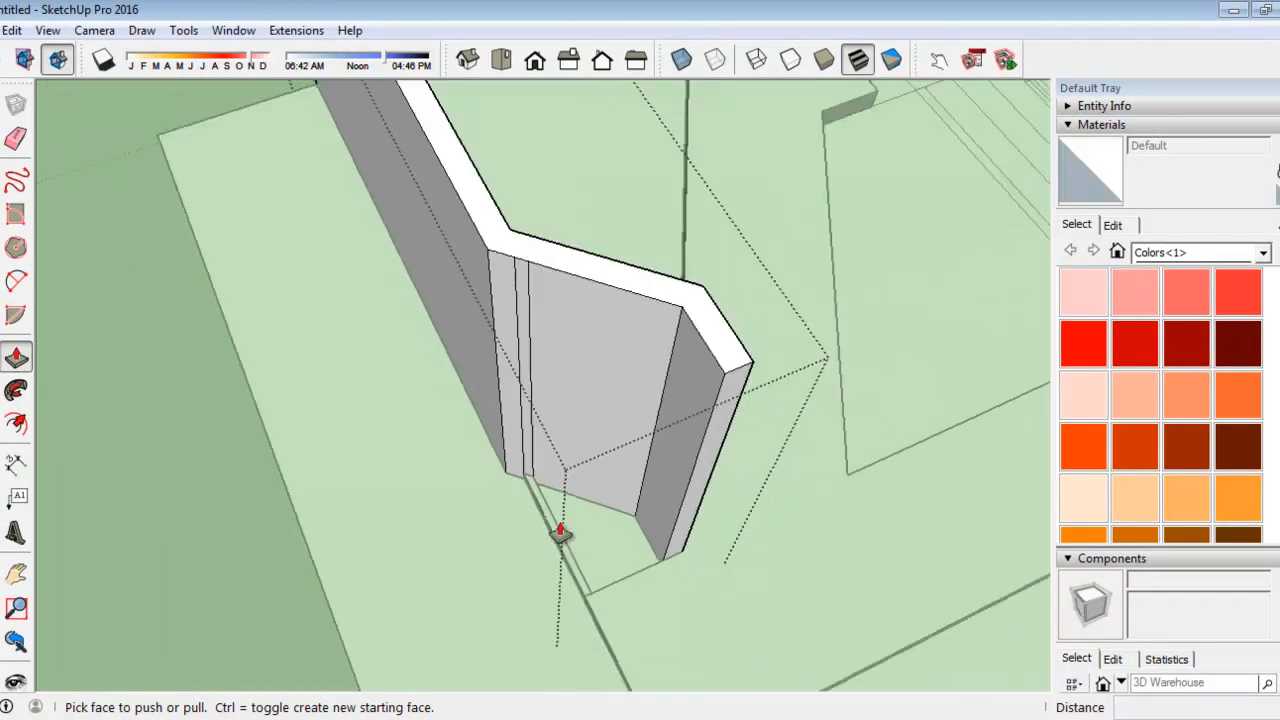
Select the extra vertical edges on the wall's angled face in turn and examine where they meet the planter border
{"action": "key", "text": "space"}
{"action": "scroll", "coordinate": [590, 372], "scroll_direction": "up", "scroll_amount": 2}
{"action": "middle_click_drag", "start_coordinate": [388, 550], "coordinate": [500, 339]}
{"action": "scroll", "coordinate": [503, 251], "scroll_direction": "up", "scroll_amount": 2}
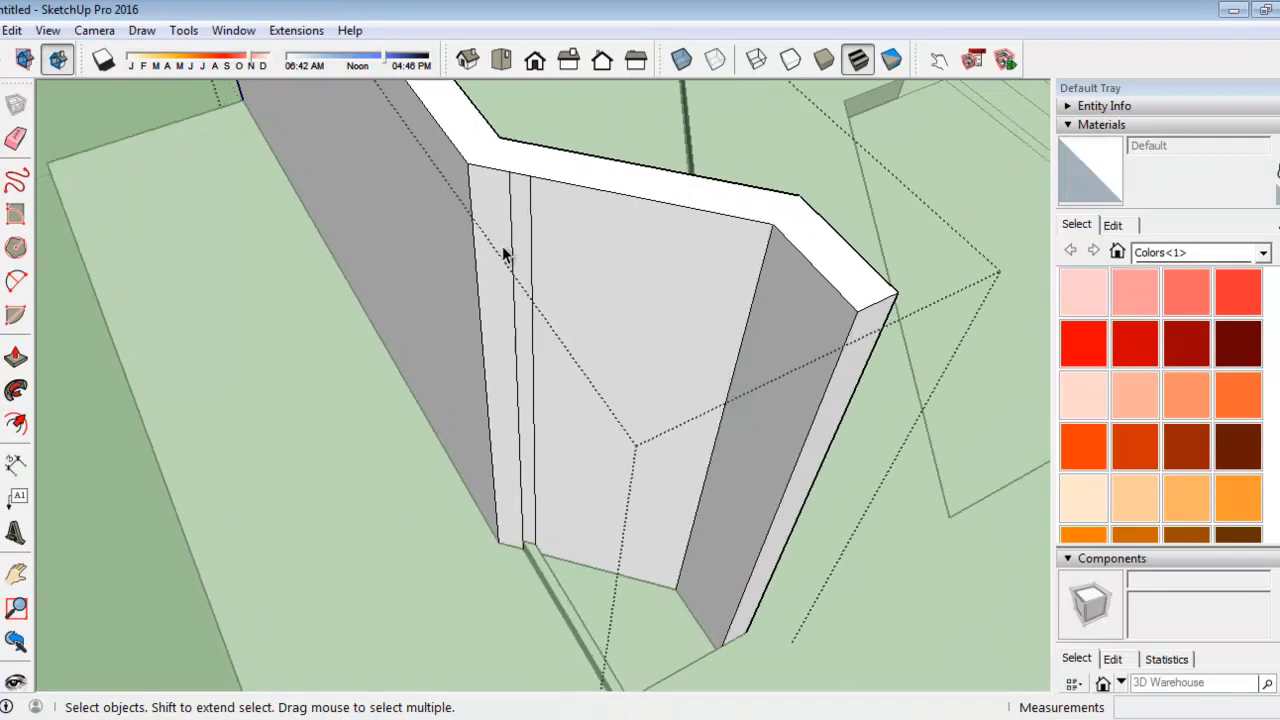
{"action": "left_click", "coordinate": [511, 233]}
{"action": "left_click", "coordinate": [530, 234]}
{"action": "left_click", "coordinate": [511, 228]}
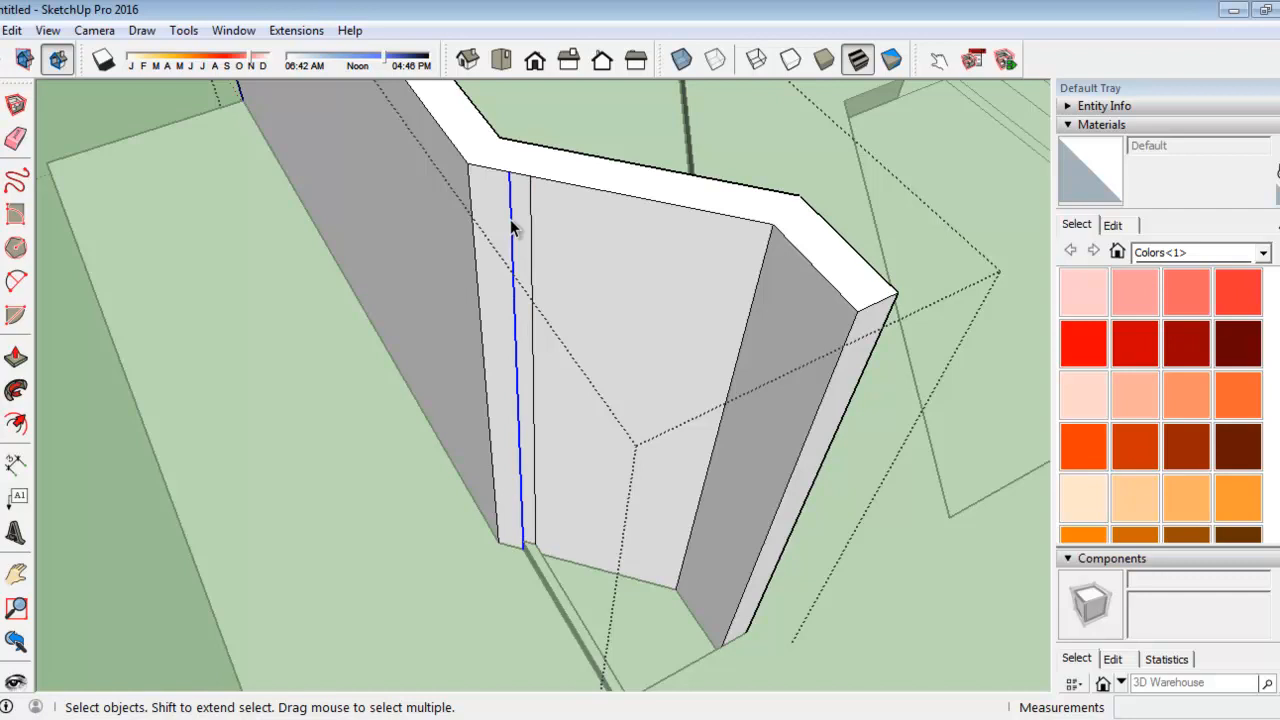
{"action": "scroll", "coordinate": [516, 525], "scroll_direction": "up", "scroll_amount": 3}
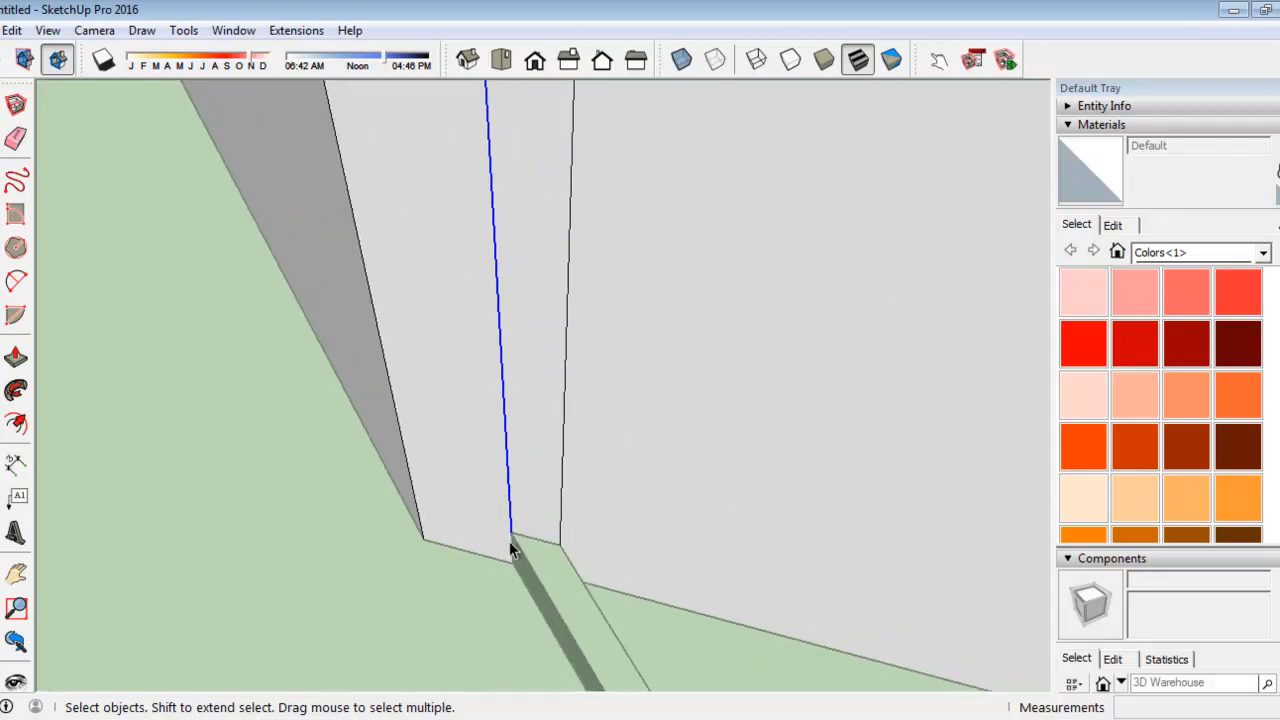
{"action": "scroll", "coordinate": [566, 550], "scroll_direction": "up", "scroll_amount": 3}
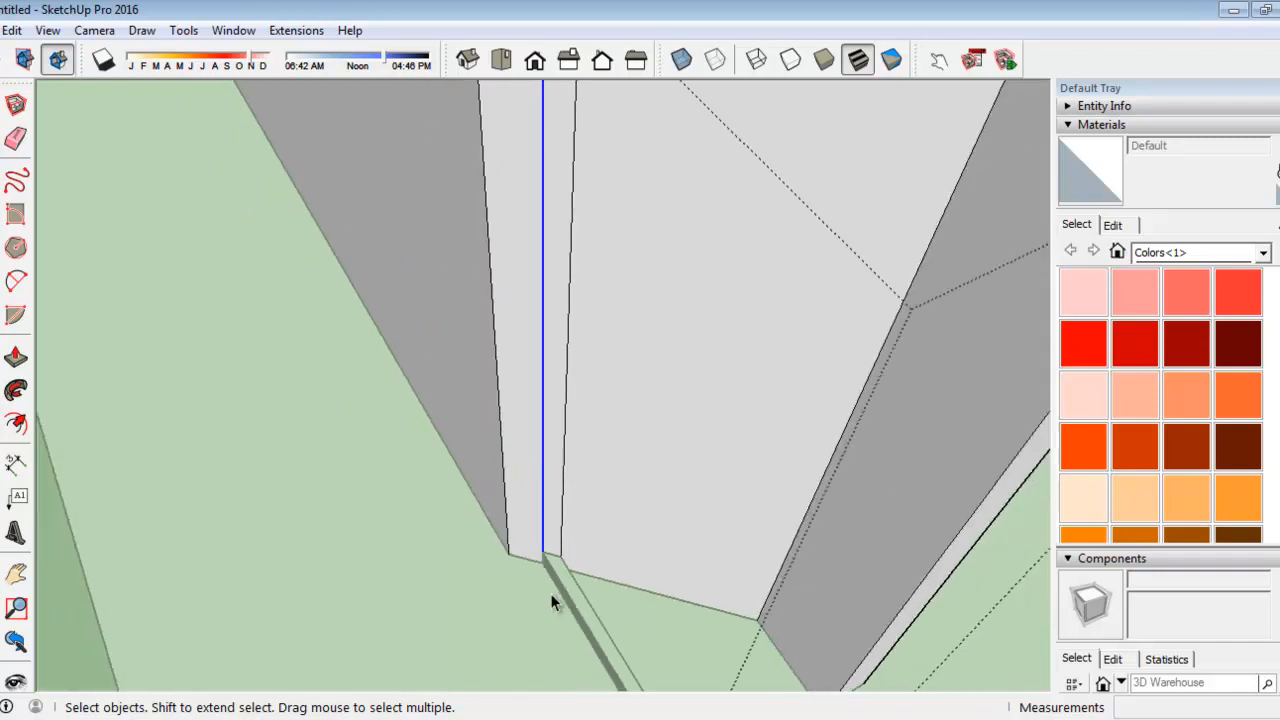
Try to delete the vertical corner edge where the long boundary wall meets the angled face, and undo the deletion
{"action": "scroll", "coordinate": [551, 594], "scroll_direction": "down", "scroll_amount": 5}
{"action": "left_click", "coordinate": [516, 368]}
{"action": "scroll", "coordinate": [505, 285], "scroll_direction": "up", "scroll_amount": 5}
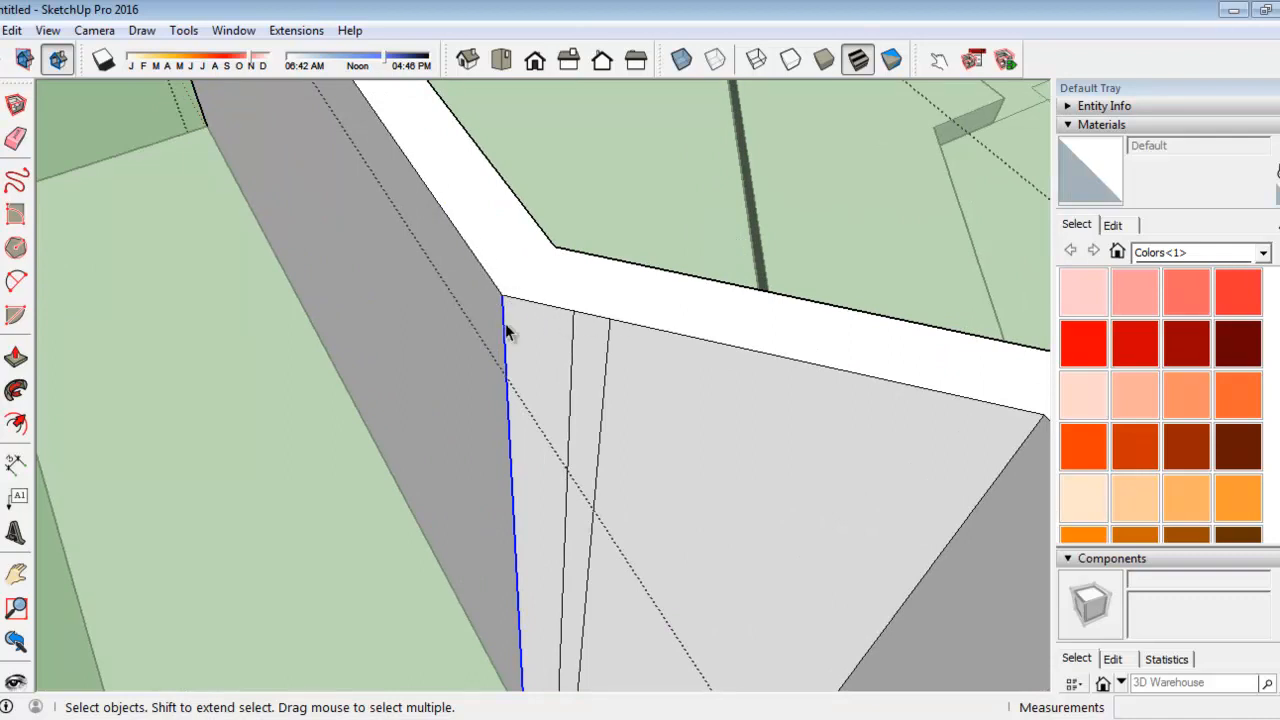
{"action": "middle_click_drag", "start_coordinate": [504, 324], "coordinate": [740, 510]}
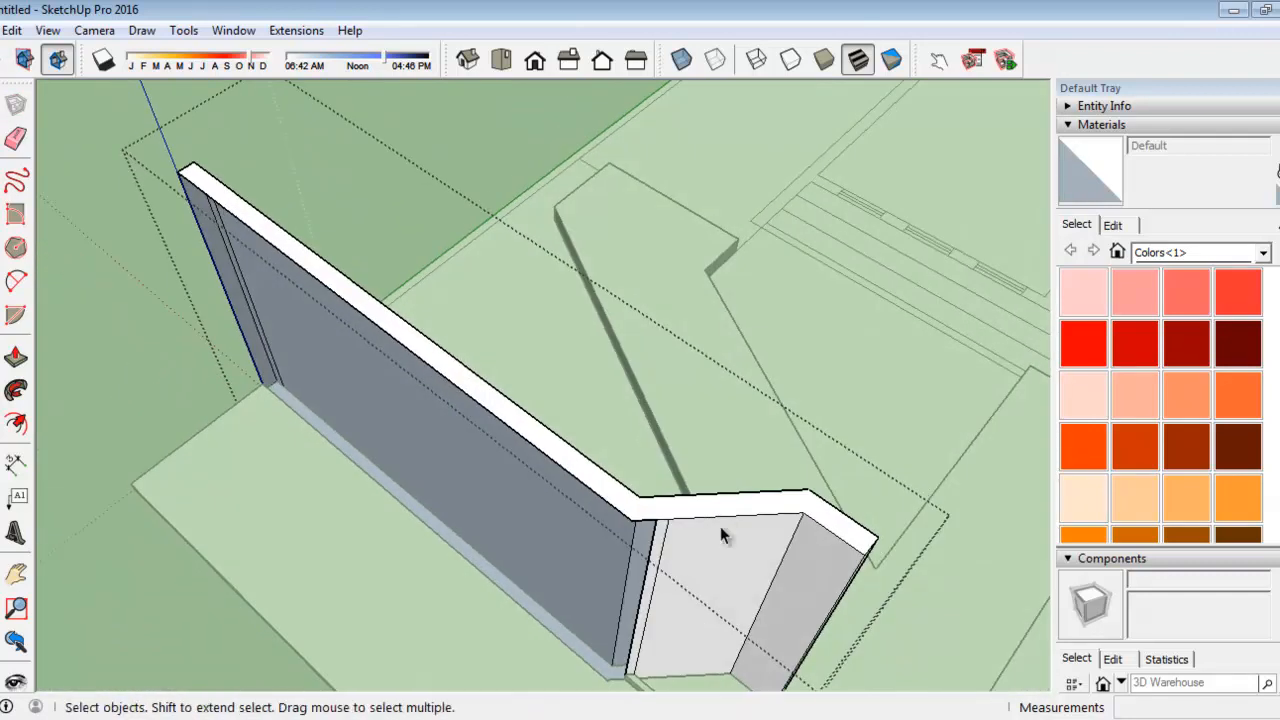
{"action": "scroll", "coordinate": [827, 507], "scroll_direction": "up", "scroll_amount": 3}
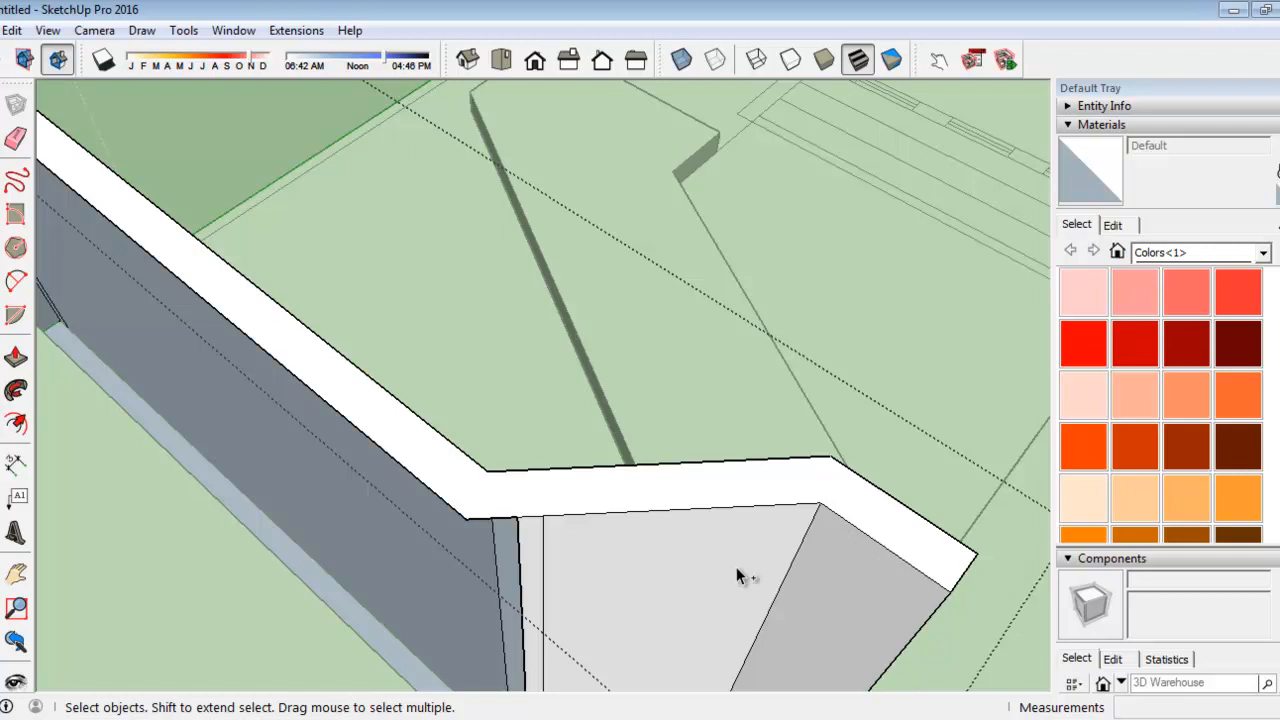
{"action": "key", "text": "ctrl+z"}
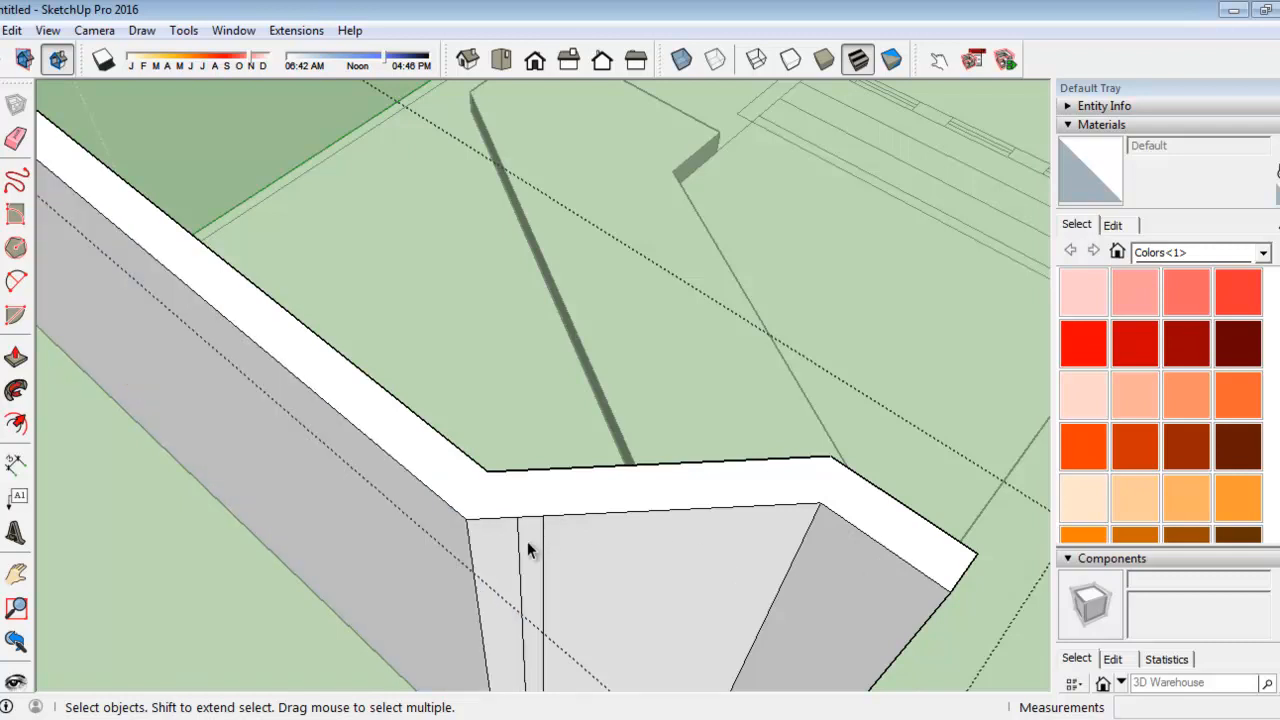
Delete the two extra vertical edges that divide the boundary wall's angled face near the corner
{"action": "scroll", "coordinate": [518, 540], "scroll_direction": "up", "scroll_amount": 4}
{"action": "left_click", "coordinate": [556, 531]}
{"action": "left_click", "coordinate": [465, 536]}
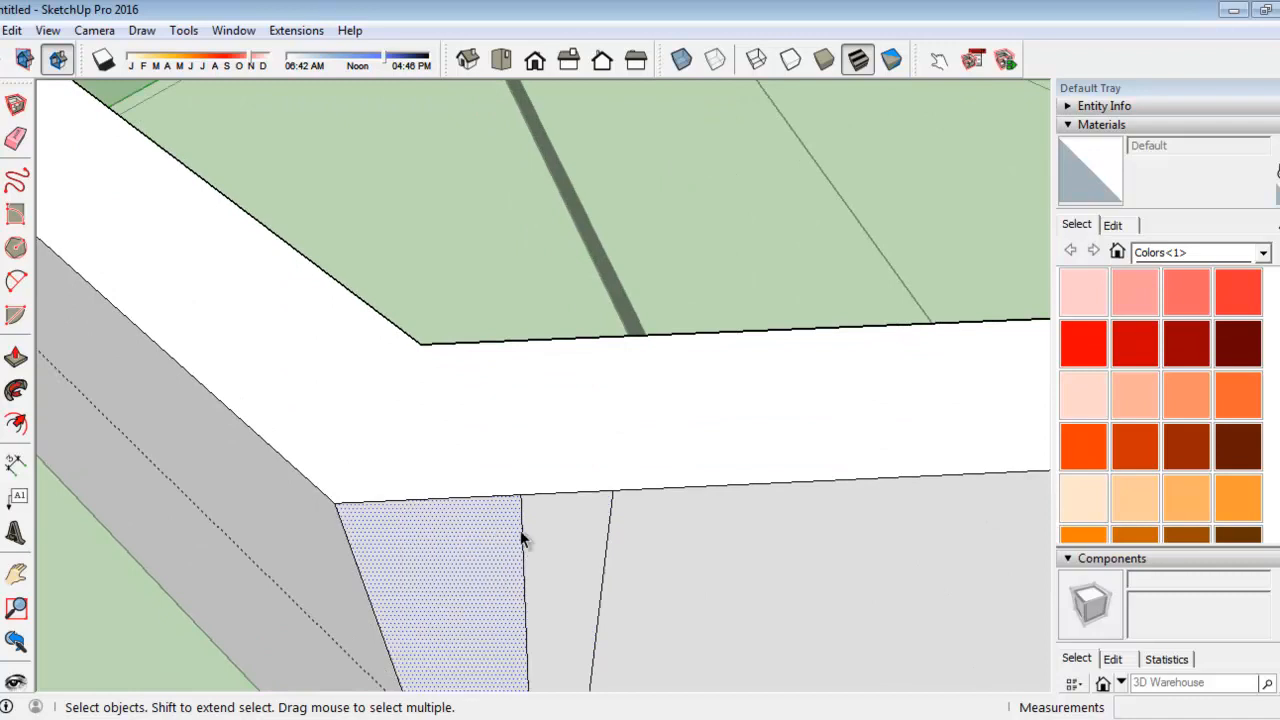
{"action": "left_click", "coordinate": [660, 545]}
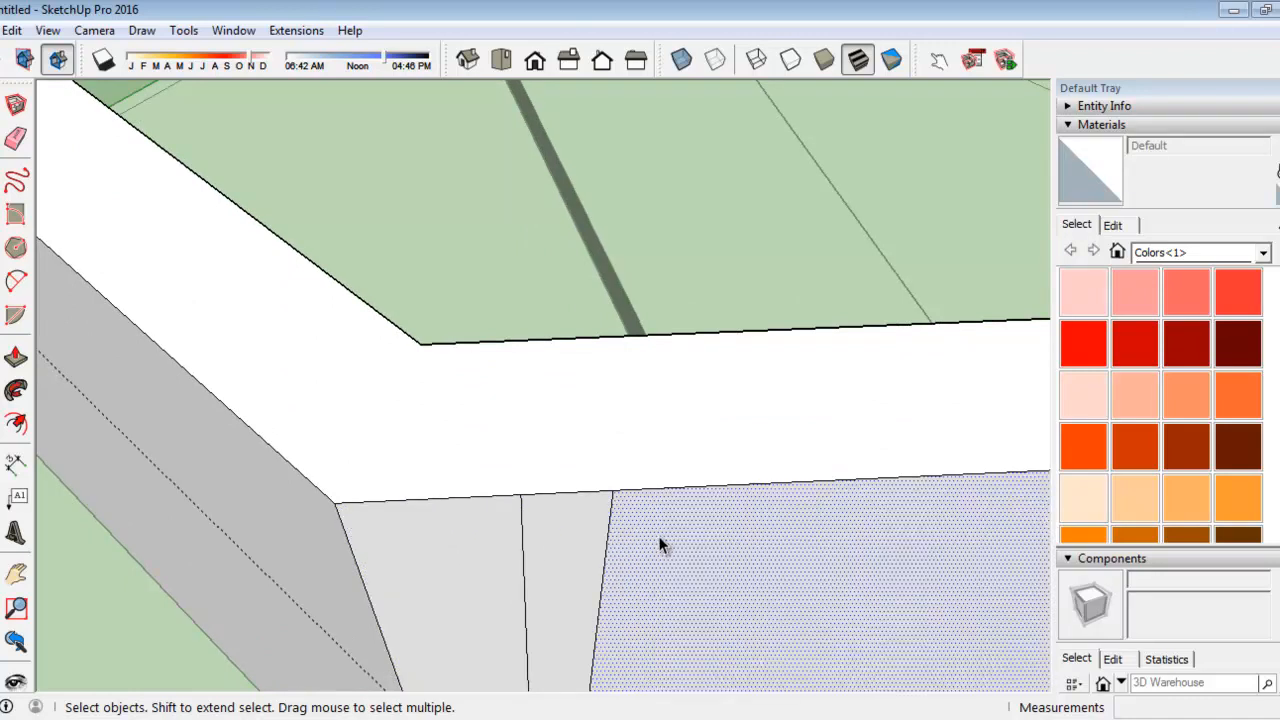
{"action": "left_click", "coordinate": [523, 537]}
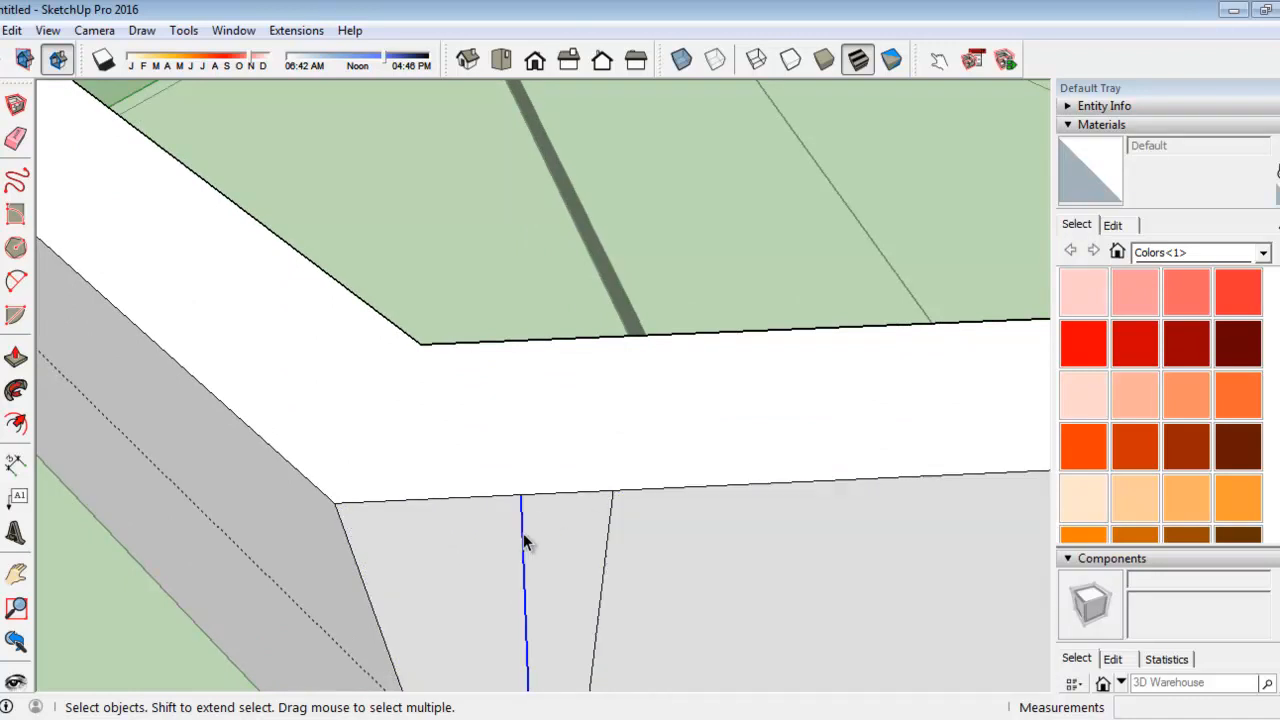
{"action": "key", "text": "Delete"}
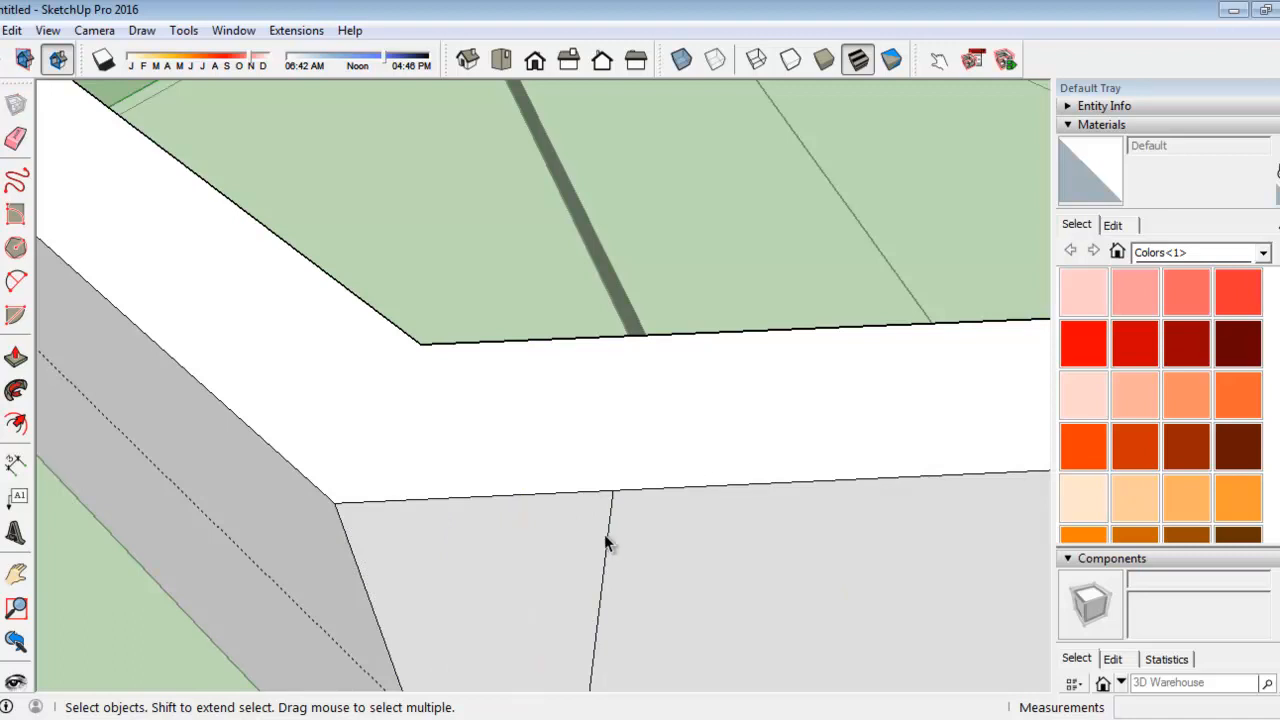
{"action": "left_click", "coordinate": [605, 536]}
{"action": "key", "text": "Delete"}
Examine the cleaned wall and the front boundary line from the small planter to the far side of the plot
{"action": "scroll", "coordinate": [410, 318], "scroll_direction": "down", "scroll_amount": 5}
{"action": "middle_click_drag", "start_coordinate": [386, 309], "coordinate": [611, 444]}
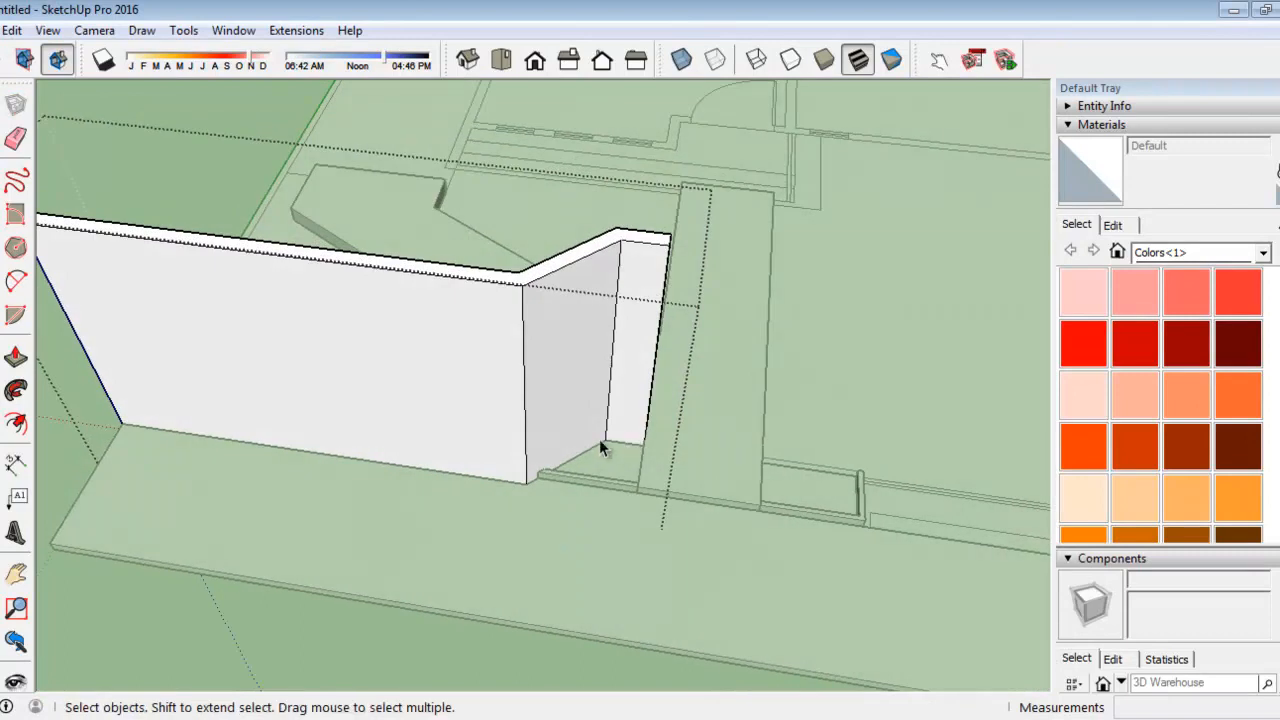
{"action": "scroll", "coordinate": [459, 415], "scroll_direction": "down", "scroll_amount": 4}
{"action": "scroll", "coordinate": [623, 383], "scroll_direction": "up", "scroll_amount": 2}
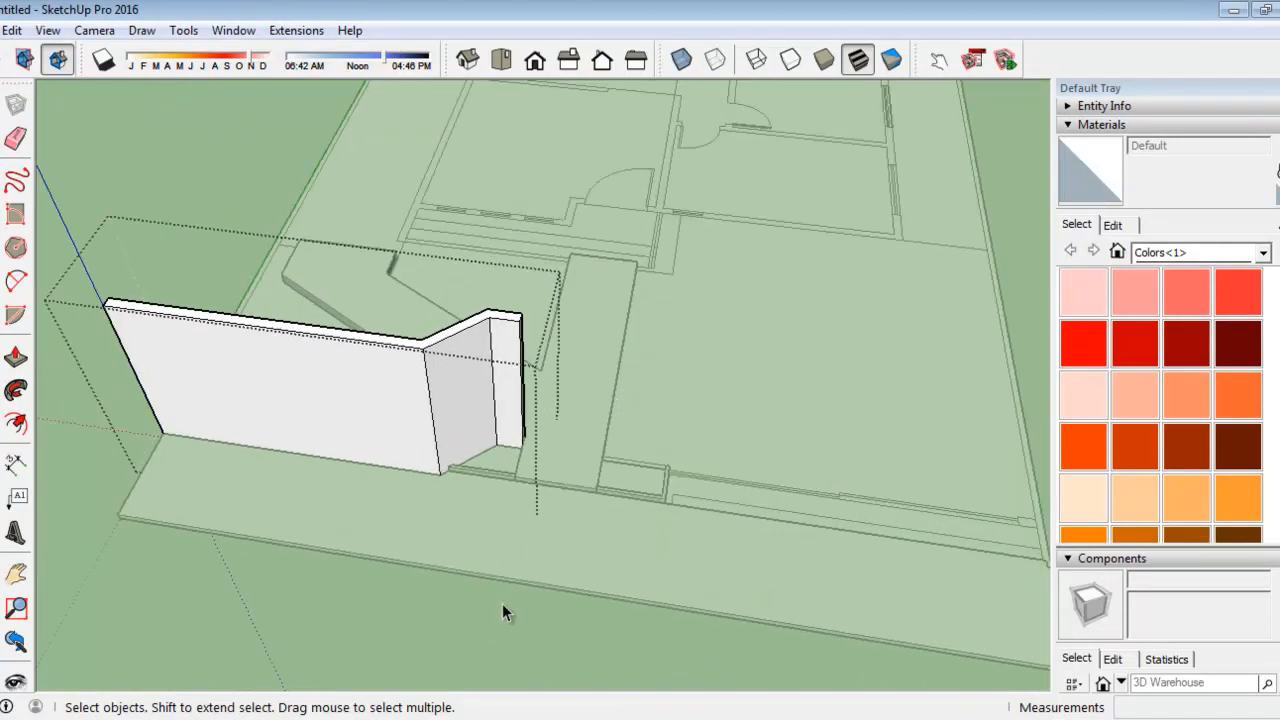
{"action": "scroll", "coordinate": [562, 368], "scroll_direction": "up", "scroll_amount": 3}
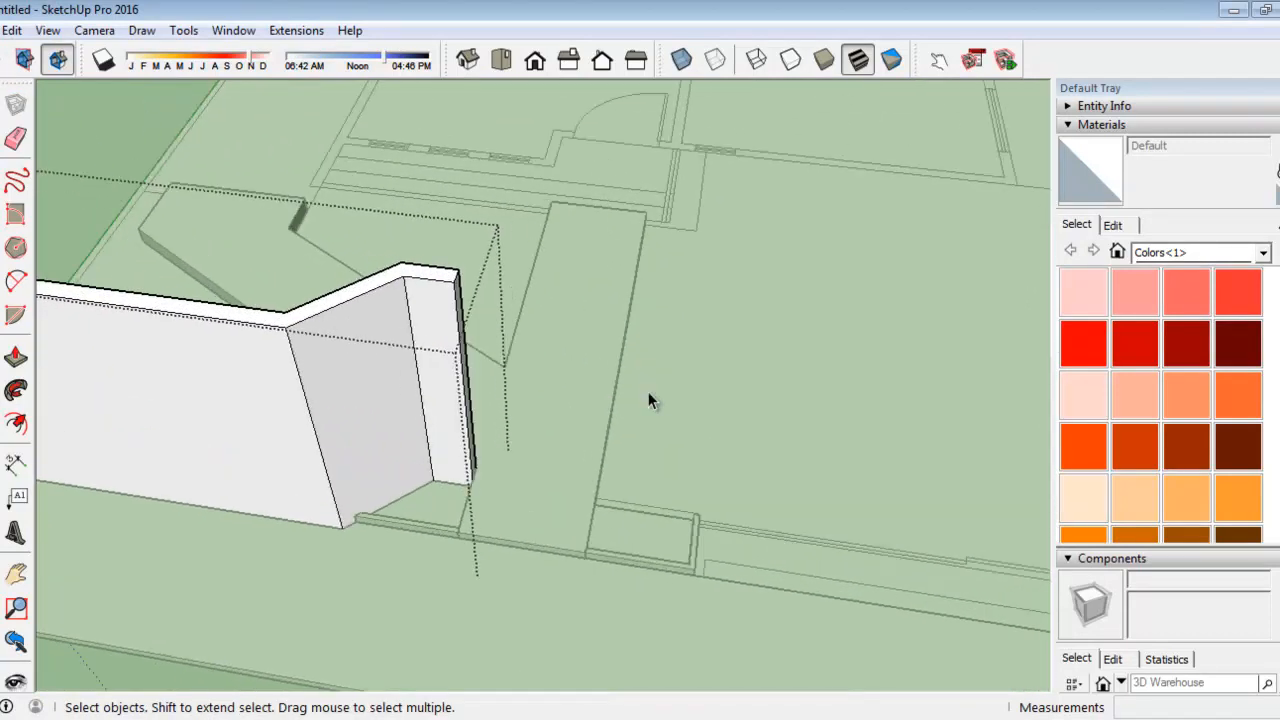
{"action": "scroll", "coordinate": [332, 461], "scroll_direction": "down", "scroll_amount": 2}
{"action": "middle_click_drag", "start_coordinate": [332, 461], "coordinate": [575, 560]}
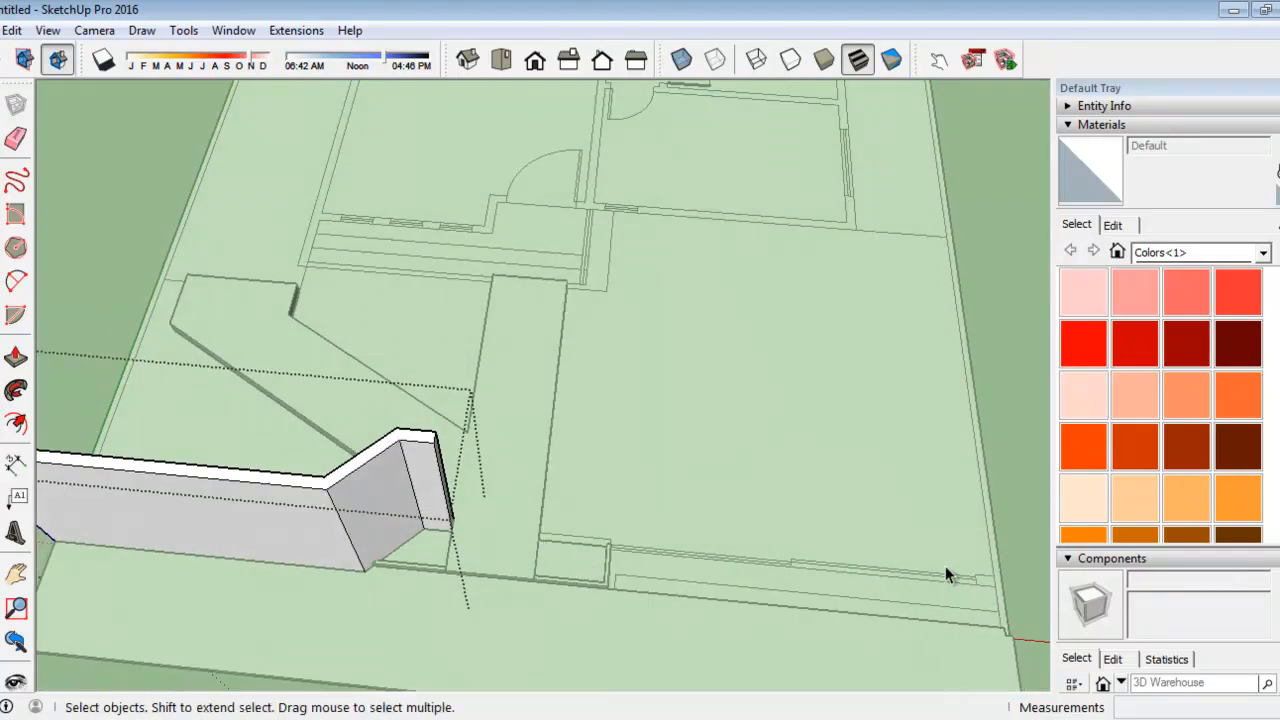
{"action": "middle_click_drag", "start_coordinate": [407, 505], "coordinate": [429, 423]}
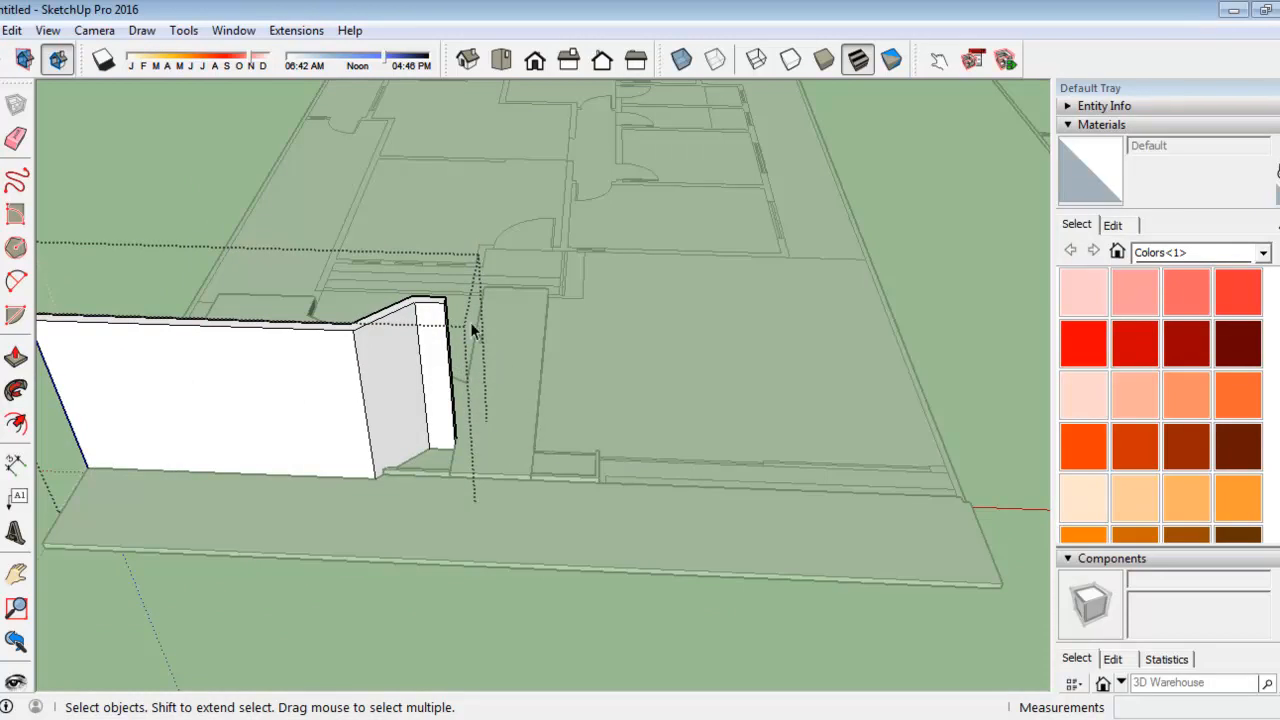
{"action": "scroll", "coordinate": [818, 472], "scroll_direction": "up", "scroll_amount": 2}
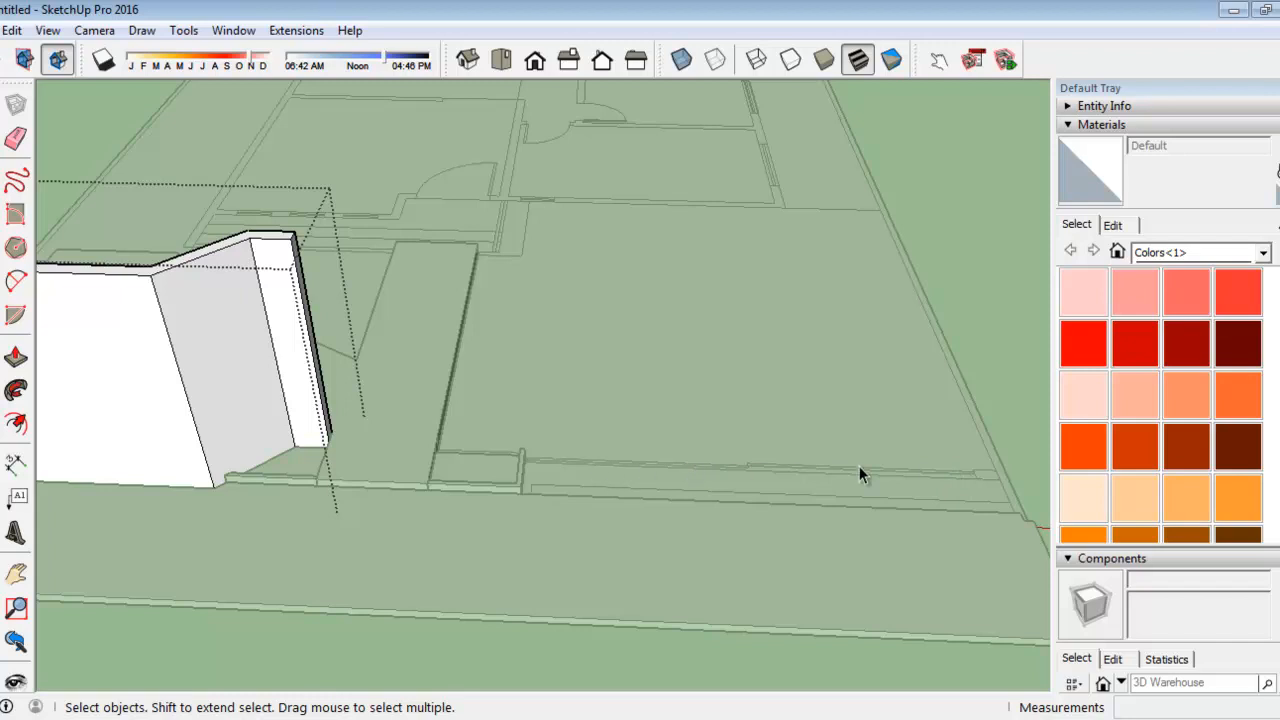
{"action": "middle_click_drag", "start_coordinate": [544, 460], "coordinate": [558, 615]}
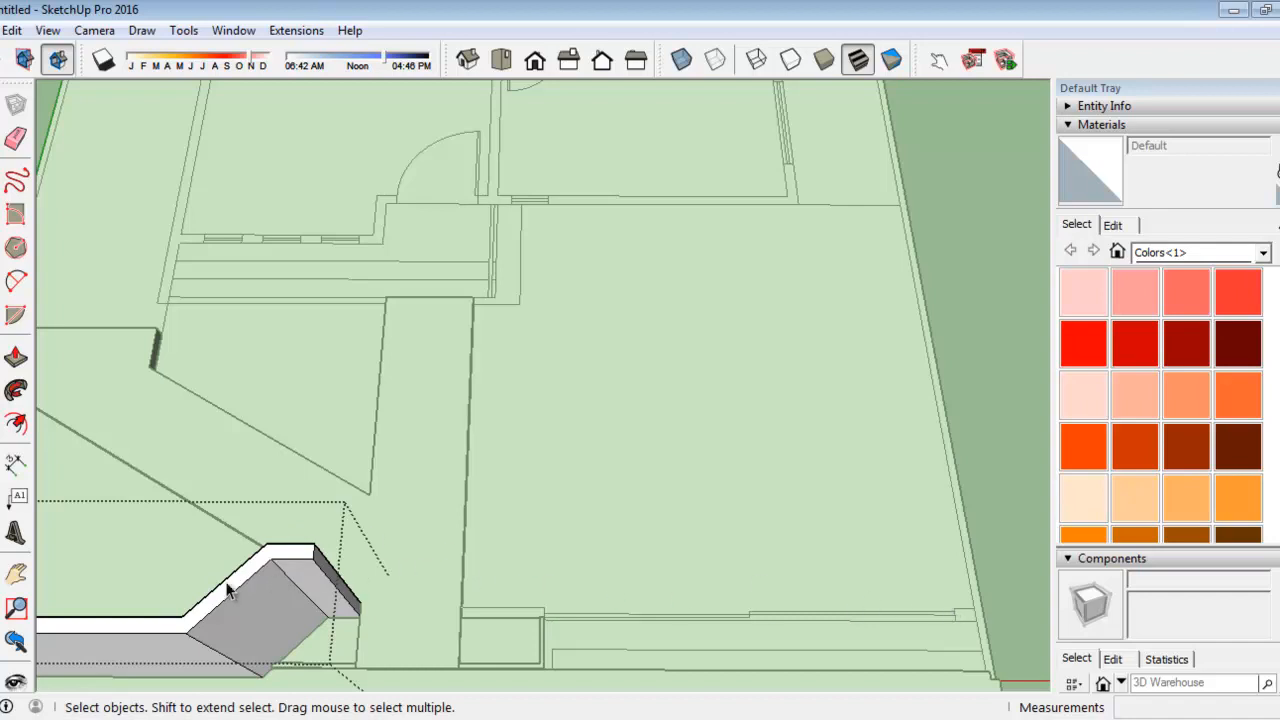
{"action": "scroll", "coordinate": [929, 645], "scroll_direction": "up", "scroll_amount": 2}
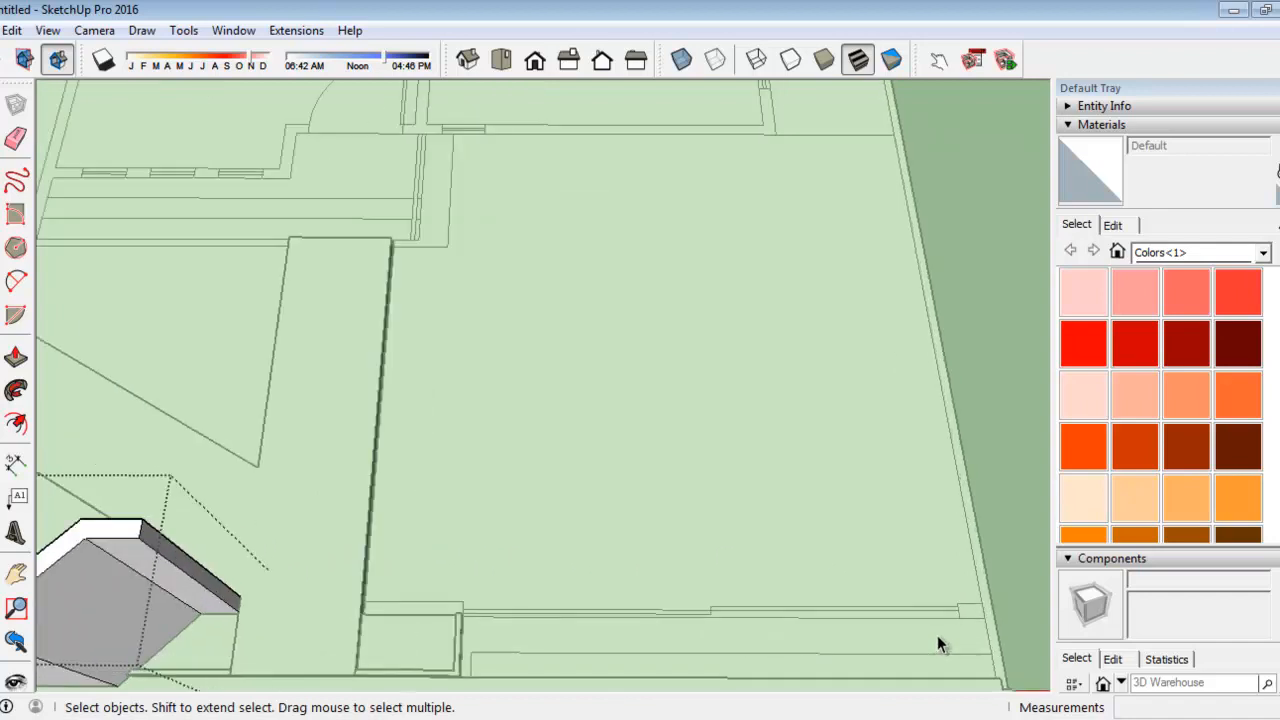
Draw a rectangle about 625 by 20 cm along the front boundary, from the side wall's inner line to the small planter's rear corner
{"action": "key", "text": "r"}
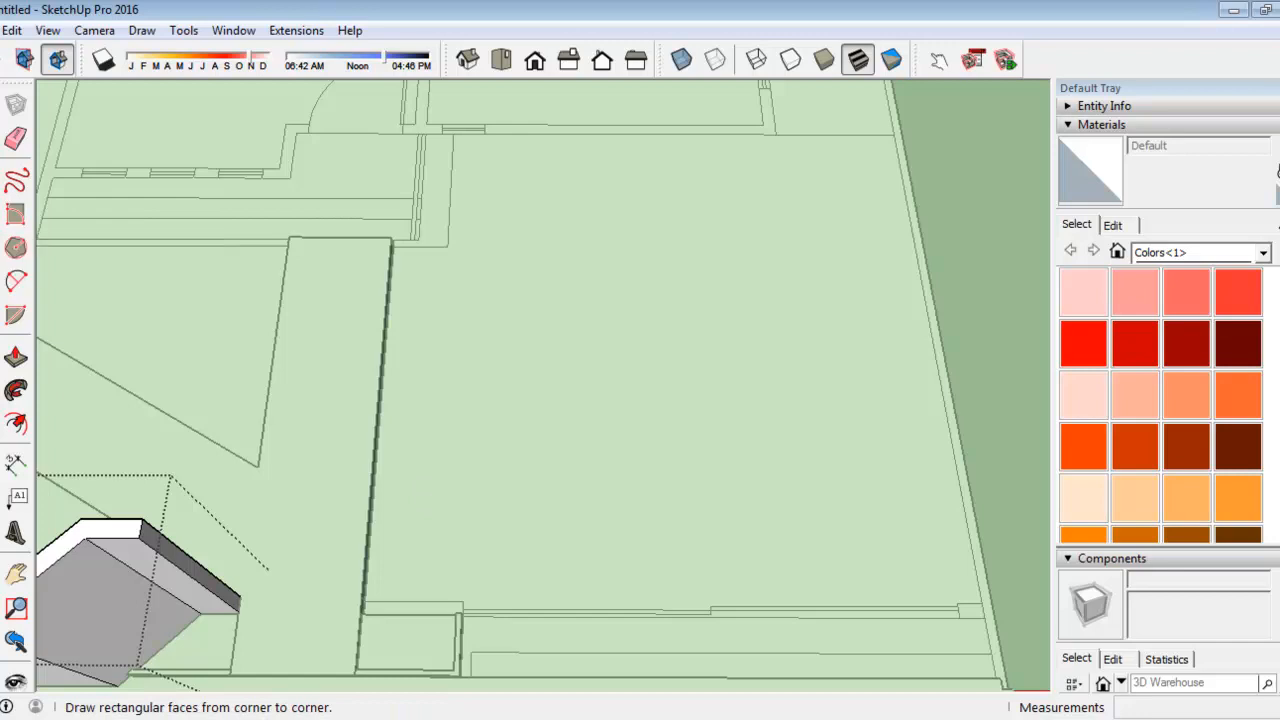
{"action": "scroll", "coordinate": [1000, 625], "scroll_direction": "up", "scroll_amount": 2}
{"action": "scroll", "coordinate": [985, 625], "scroll_direction": "up", "scroll_amount": 1}
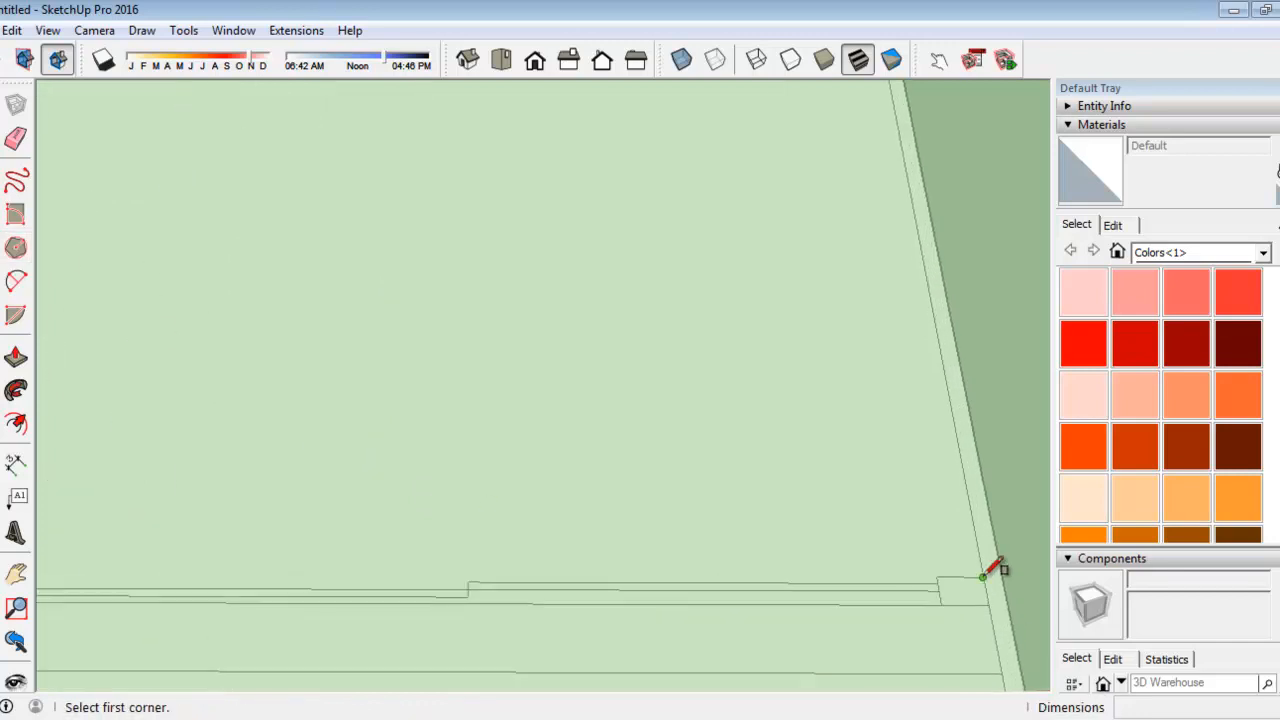
{"action": "left_click", "coordinate": [983, 577]}
{"action": "scroll", "coordinate": [980, 517], "scroll_direction": "down", "scroll_amount": 4}
{"action": "middle_click_drag", "start_coordinate": [490, 405], "coordinate": [123, 560]}
{"action": "middle_click_drag", "start_coordinate": [583, 594], "coordinate": [915, 358]}
{"action": "scroll", "coordinate": [786, 420], "scroll_direction": "up", "scroll_amount": 3}
{"action": "middle_click_drag", "start_coordinate": [712, 472], "coordinate": [935, 335]}
{"action": "scroll", "coordinate": [746, 256], "scroll_direction": "up", "scroll_amount": 6}
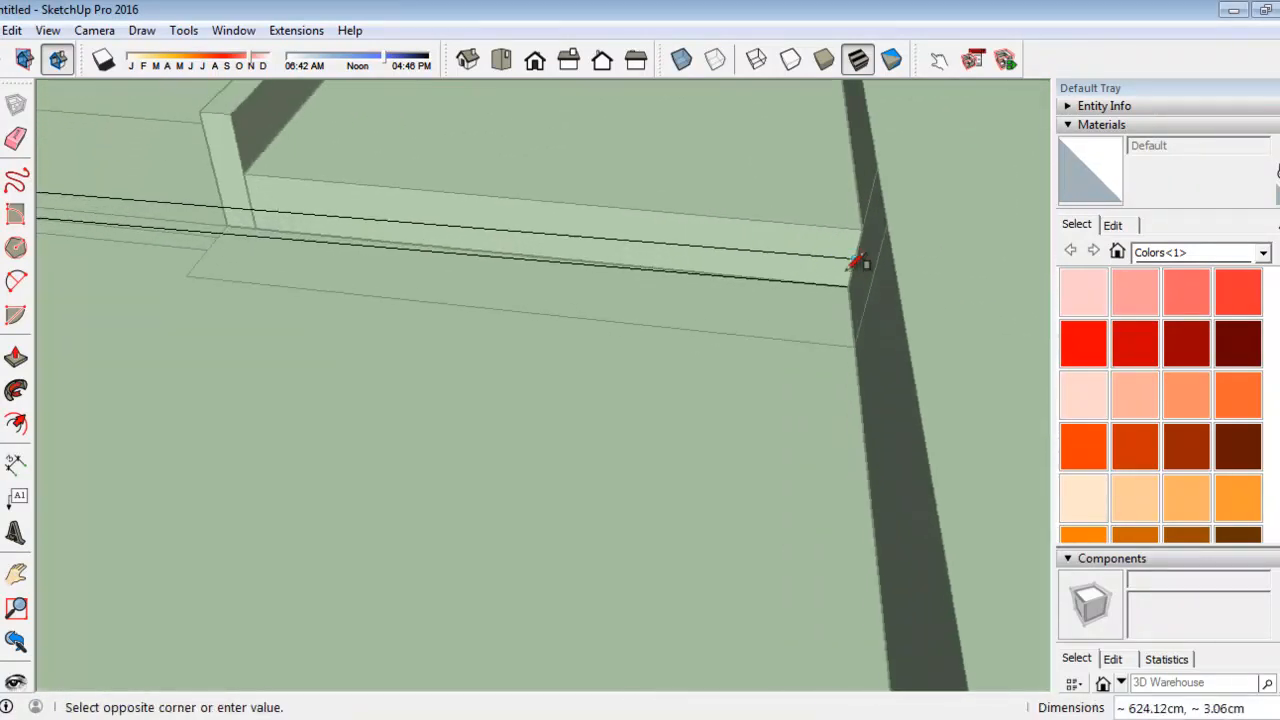
{"action": "middle_click_drag", "start_coordinate": [866, 277], "coordinate": [321, 457]}
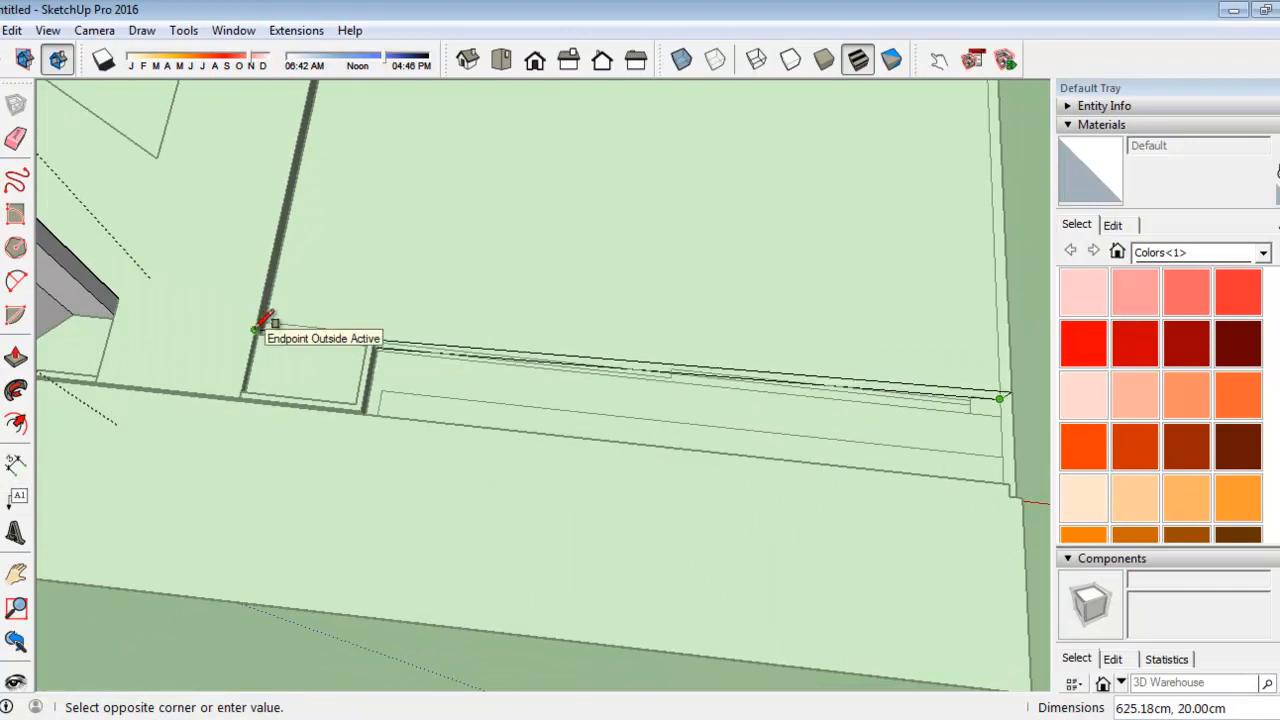
{"action": "scroll", "coordinate": [264, 331], "scroll_direction": "up", "scroll_amount": 3}
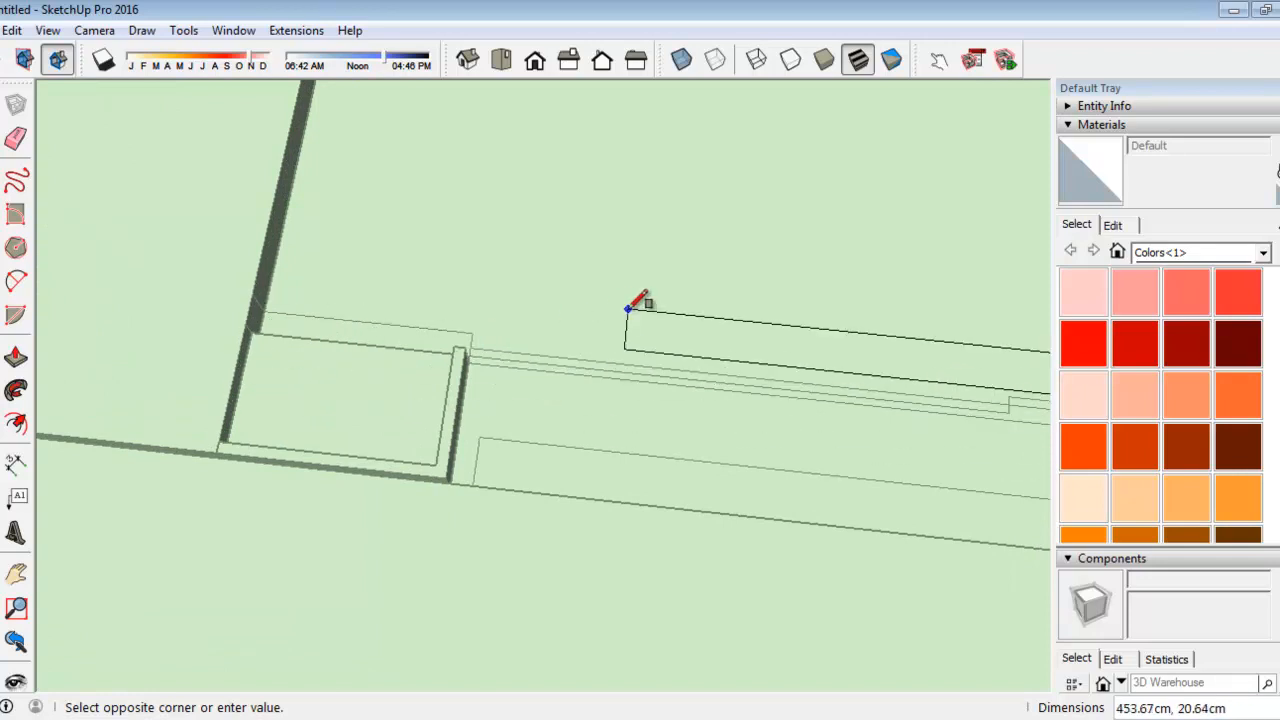
{"action": "middle_click_drag", "start_coordinate": [620, 420], "coordinate": [463, 86]}
{"action": "scroll", "coordinate": [470, 150], "scroll_direction": "up", "scroll_amount": 5}
{"action": "middle_click_drag", "start_coordinate": [329, 158], "coordinate": [277, 249]}
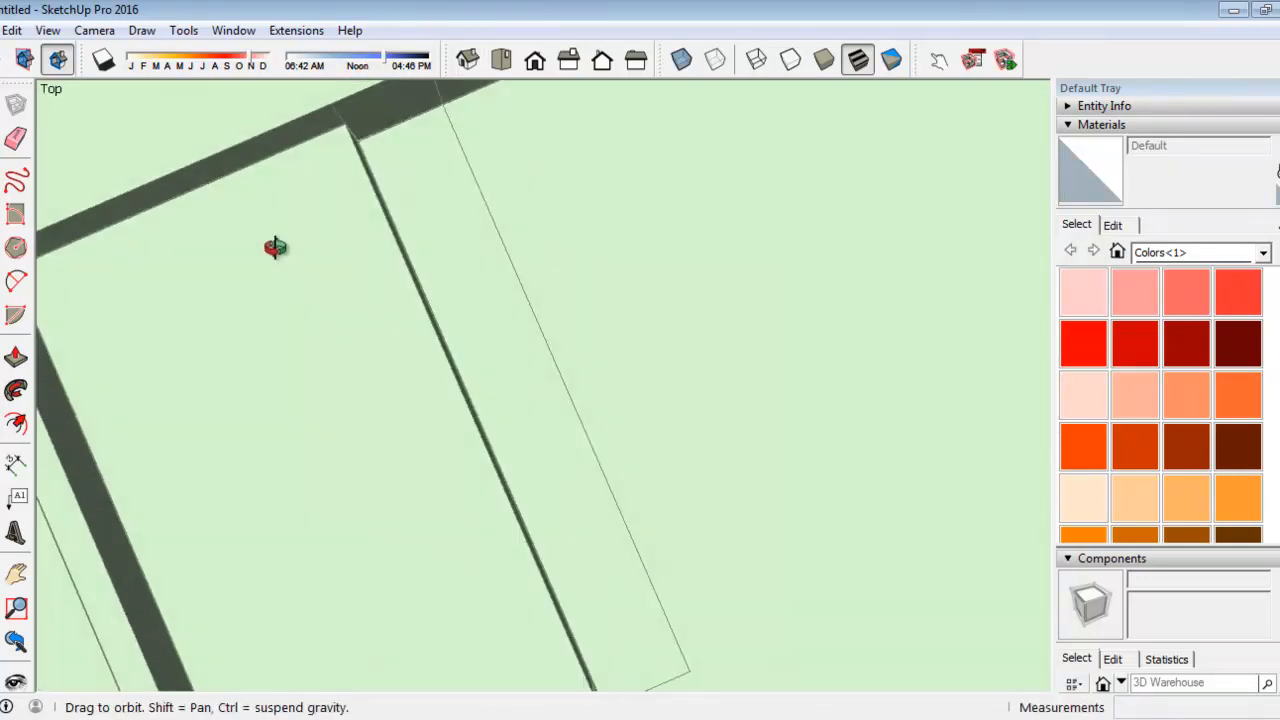
{"action": "left_click", "coordinate": [376, 131]}
{"action": "scroll", "coordinate": [378, 130], "scroll_direction": "down", "scroll_amount": 3}
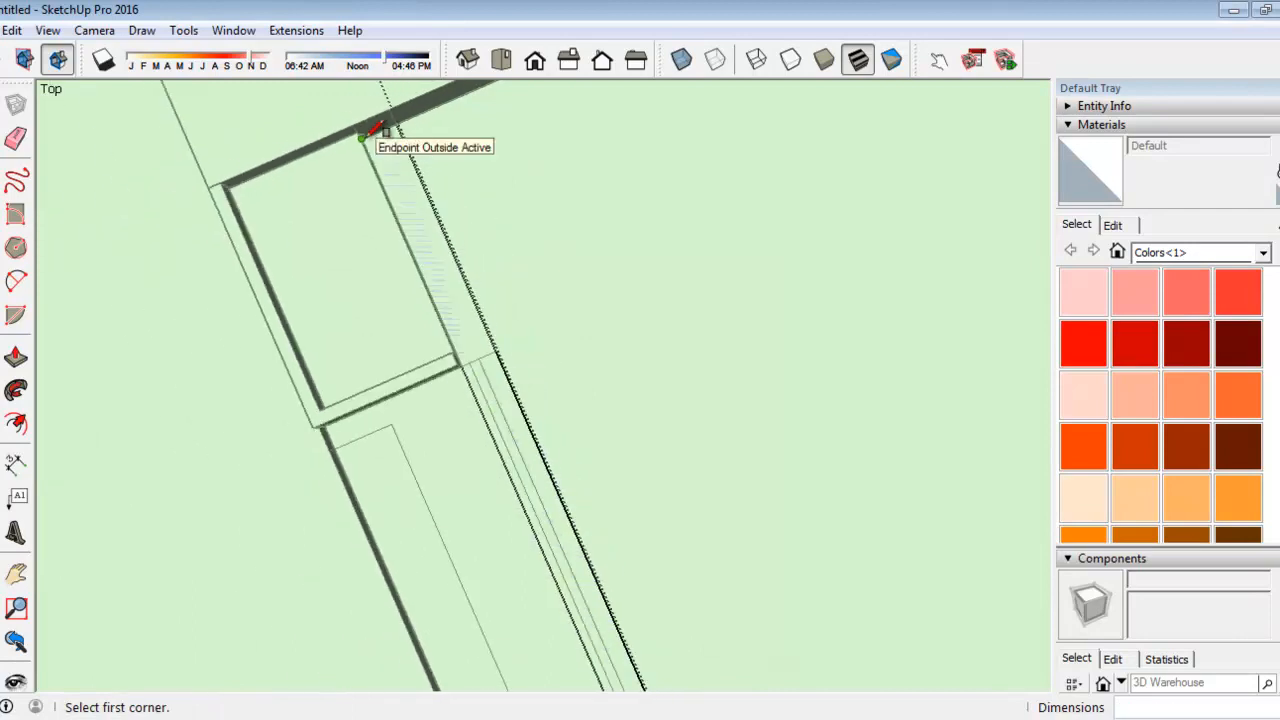
{"action": "scroll", "coordinate": [378, 130], "scroll_direction": "down", "scroll_amount": 2}
{"action": "key", "text": "space"}
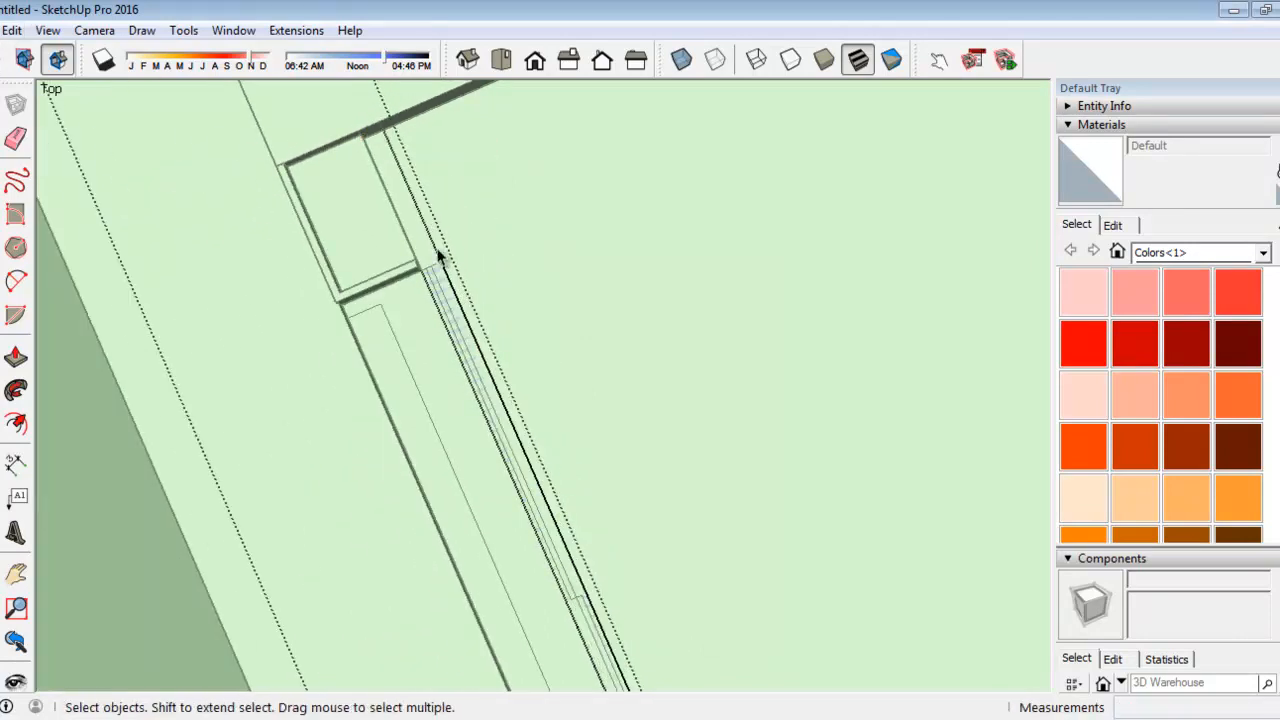
Extrude the front boundary rectangle 280 cm upward into a wall matching the first boundary wall
{"action": "left_click", "coordinate": [469, 352]}
{"action": "middle_click_drag", "start_coordinate": [419, 506], "coordinate": [880, 200]}
{"action": "scroll", "coordinate": [629, 529], "scroll_direction": "down", "scroll_amount": 2}
{"action": "scroll", "coordinate": [960, 289], "scroll_direction": "up", "scroll_amount": 1}
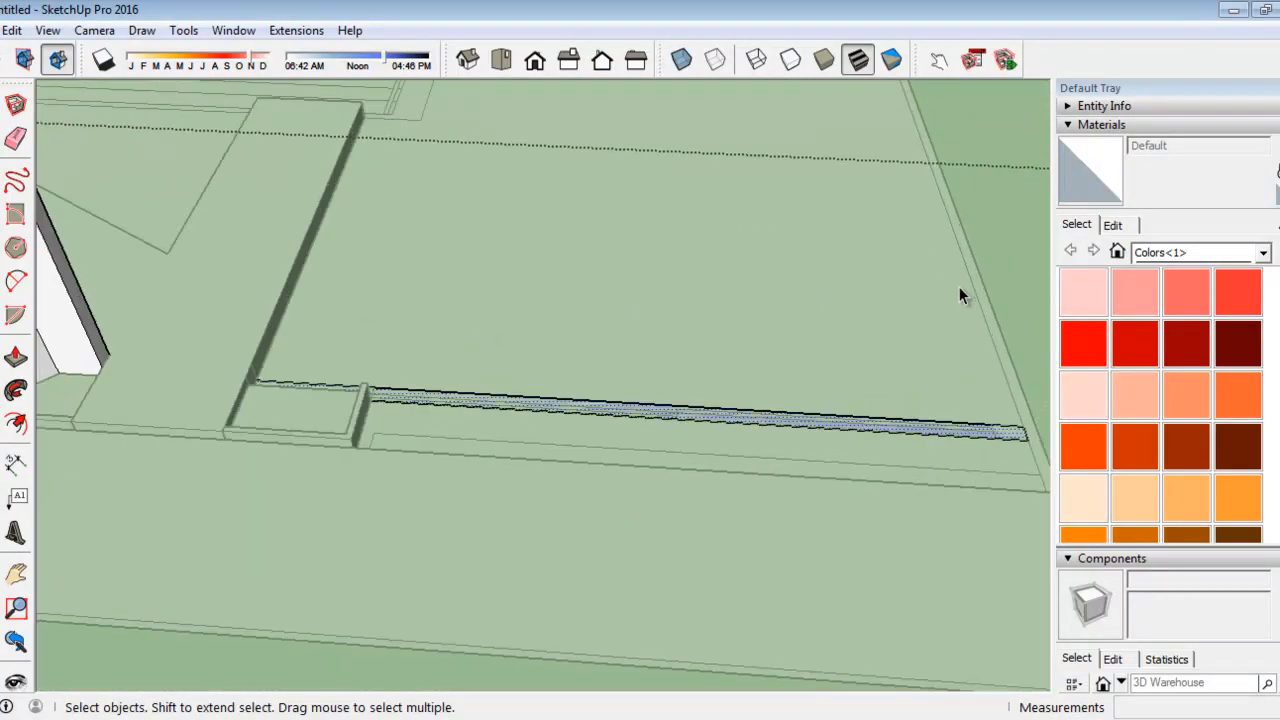
{"action": "left_click", "coordinate": [16, 357]}
{"action": "left_click", "coordinate": [418, 416]}
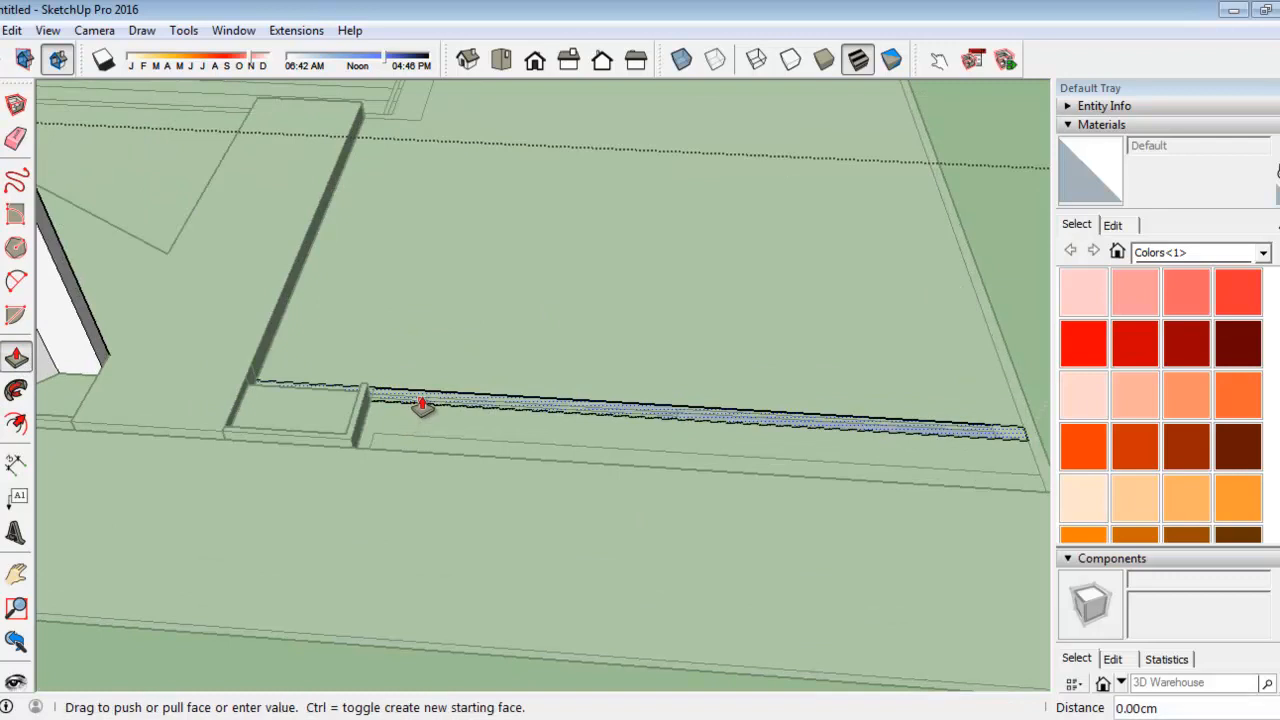
{"action": "scroll", "coordinate": [423, 392], "scroll_direction": "down", "scroll_amount": 1}
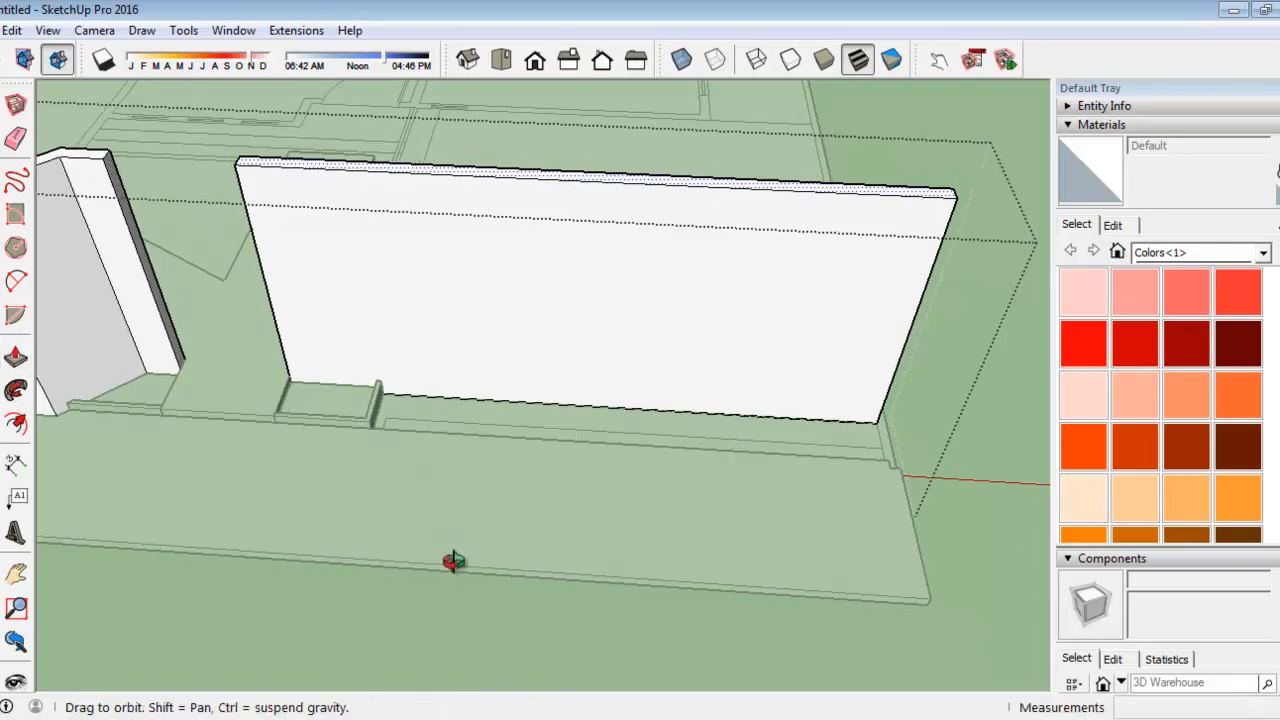
{"action": "middle_click_drag", "start_coordinate": [449, 563], "coordinate": [484, 481]}
{"action": "scroll", "coordinate": [820, 572], "scroll_direction": "down", "scroll_amount": 3}
{"action": "scroll", "coordinate": [612, 309], "scroll_direction": "up", "scroll_amount": 2}
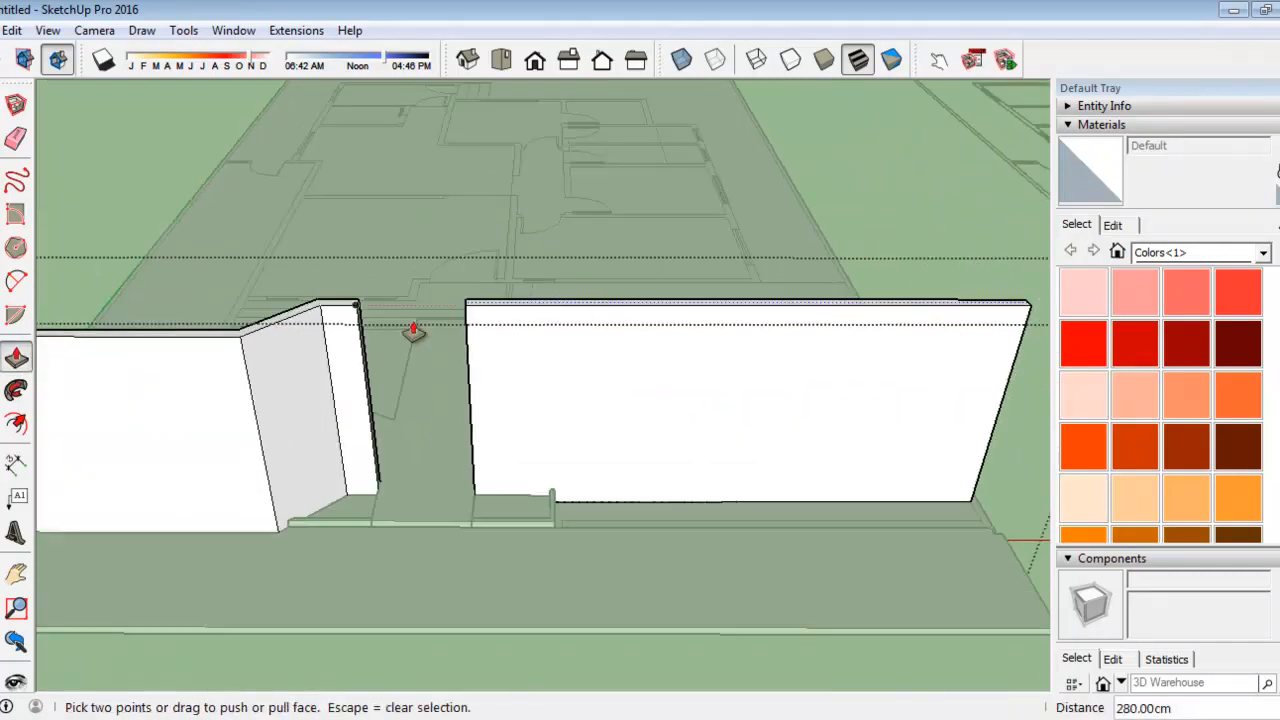
Try to place a Tape Measure guide above the front wall's base edge, starting beside the small planter
{"action": "scroll", "coordinate": [384, 321], "scroll_direction": "up", "scroll_amount": 3}
{"action": "scroll", "coordinate": [426, 470], "scroll_direction": "up", "scroll_amount": 2}
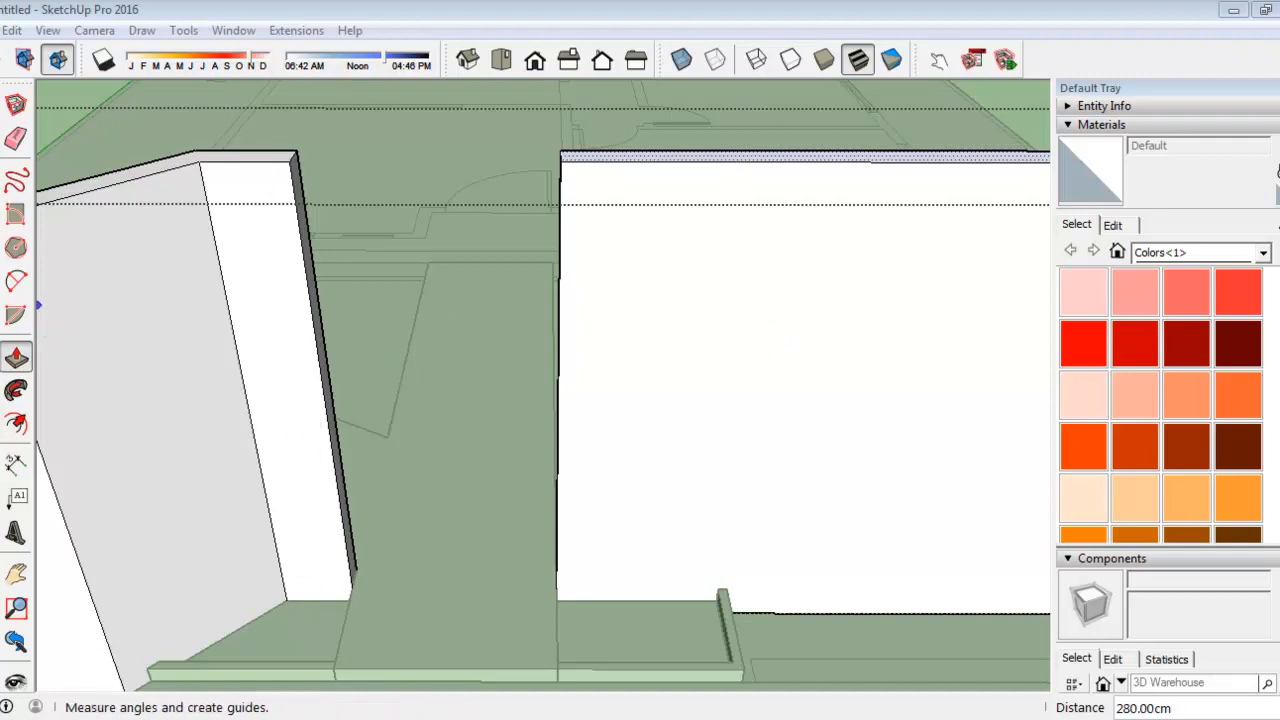
{"action": "left_click", "coordinate": [2, 465]}
{"action": "scroll", "coordinate": [2, 467], "scroll_direction": "down", "scroll_amount": 2}
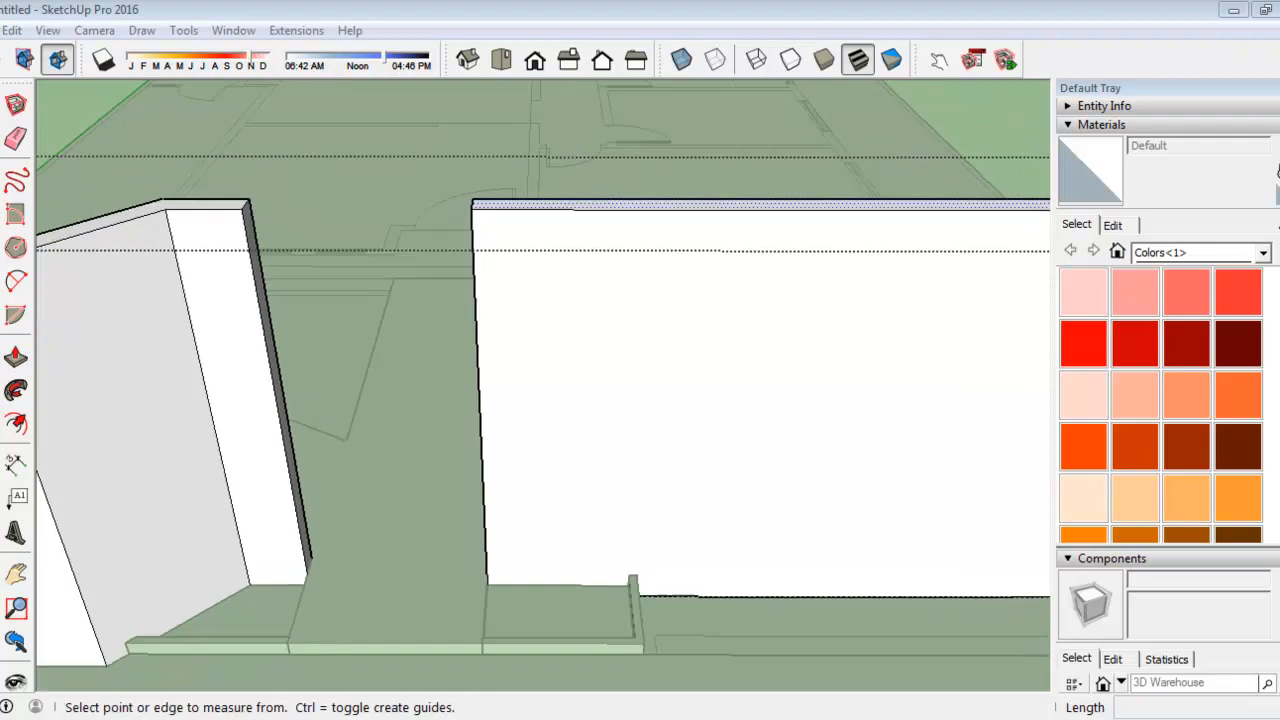
{"action": "scroll", "coordinate": [471, 667], "scroll_direction": "up", "scroll_amount": 3}
{"action": "middle_click_drag", "start_coordinate": [689, 606], "coordinate": [310, 511]}
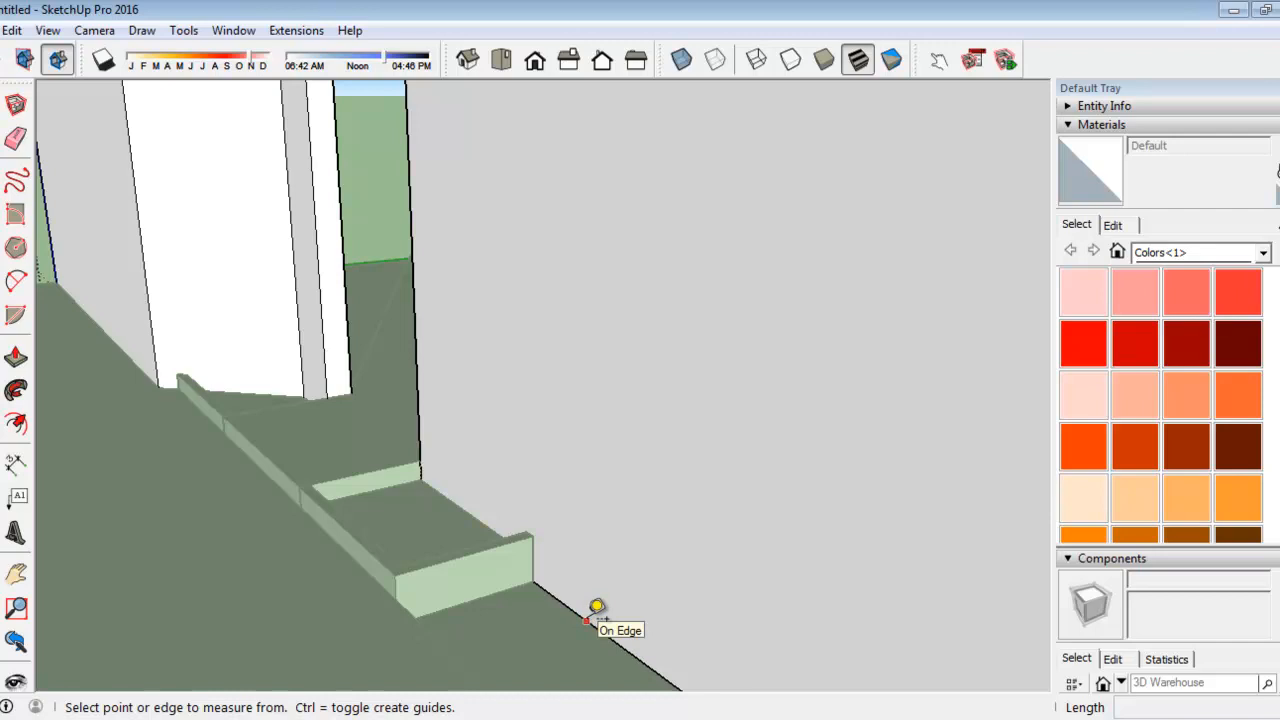
{"action": "double_click", "coordinate": [586, 621]}
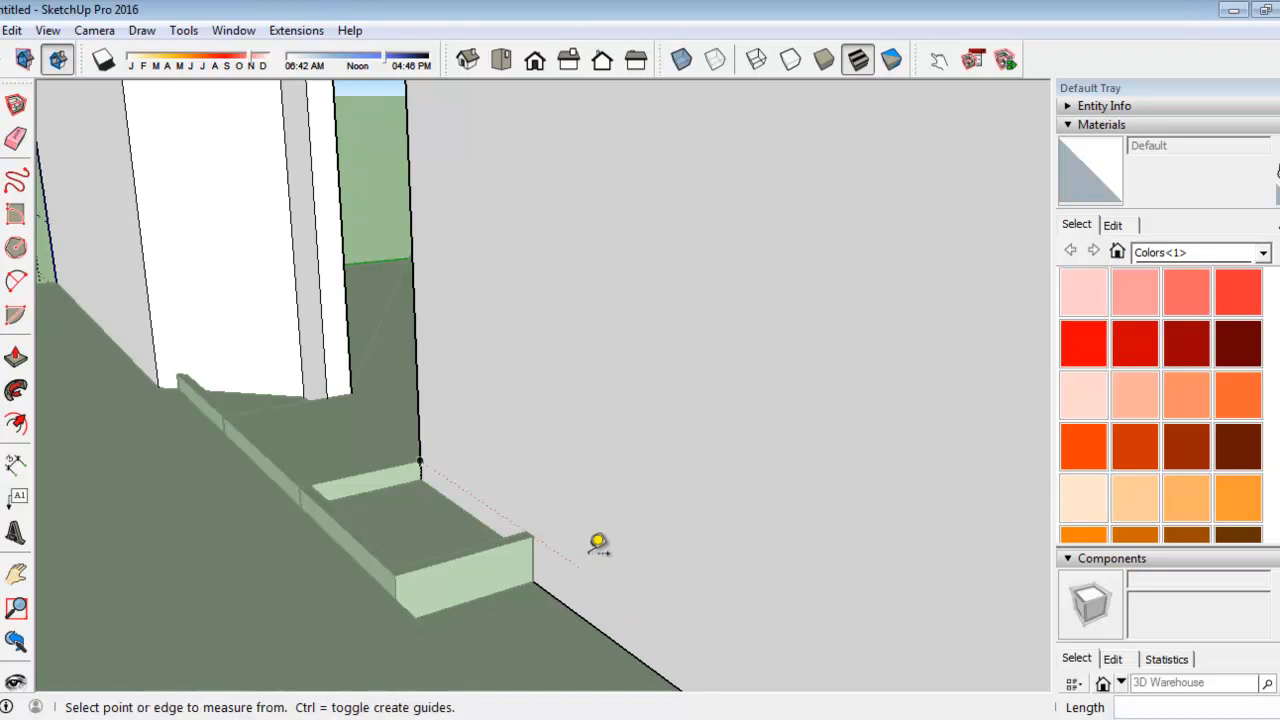
{"action": "scroll", "coordinate": [571, 563], "scroll_direction": "down", "scroll_amount": 5}
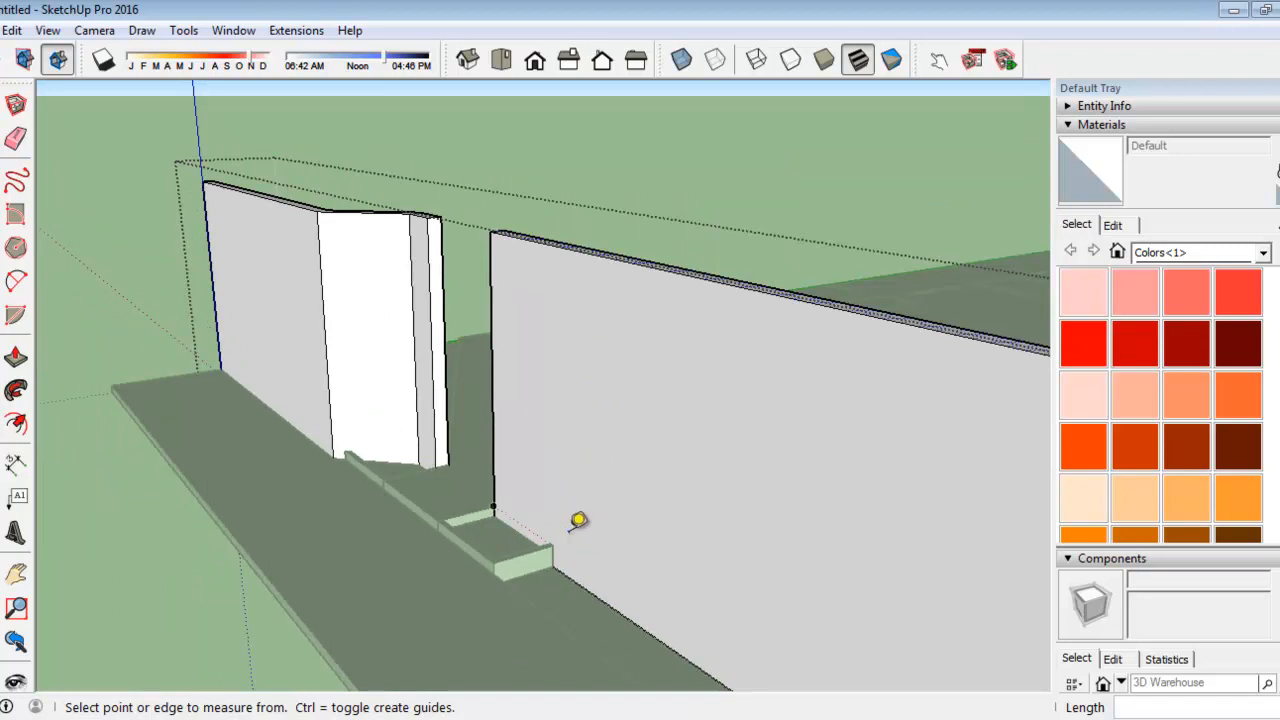
{"action": "scroll", "coordinate": [578, 590], "scroll_direction": "up", "scroll_amount": 3}
{"action": "scroll", "coordinate": [569, 614], "scroll_direction": "up", "scroll_amount": 2}
{"action": "left_click", "coordinate": [579, 579]}
{"action": "scroll", "coordinate": [581, 500], "scroll_direction": "down", "scroll_amount": 1}
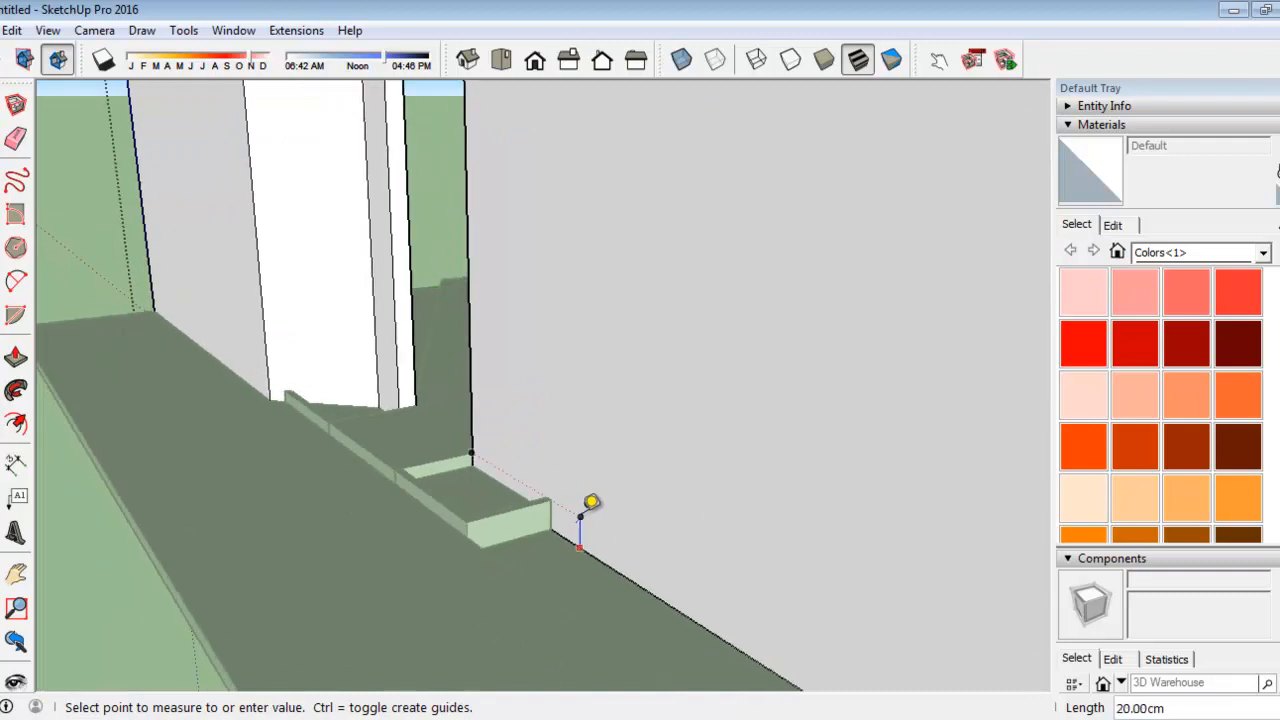
{"action": "scroll", "coordinate": [590, 495], "scroll_direction": "down", "scroll_amount": 2}
{"action": "scroll", "coordinate": [591, 502], "scroll_direction": "up", "scroll_amount": 2}
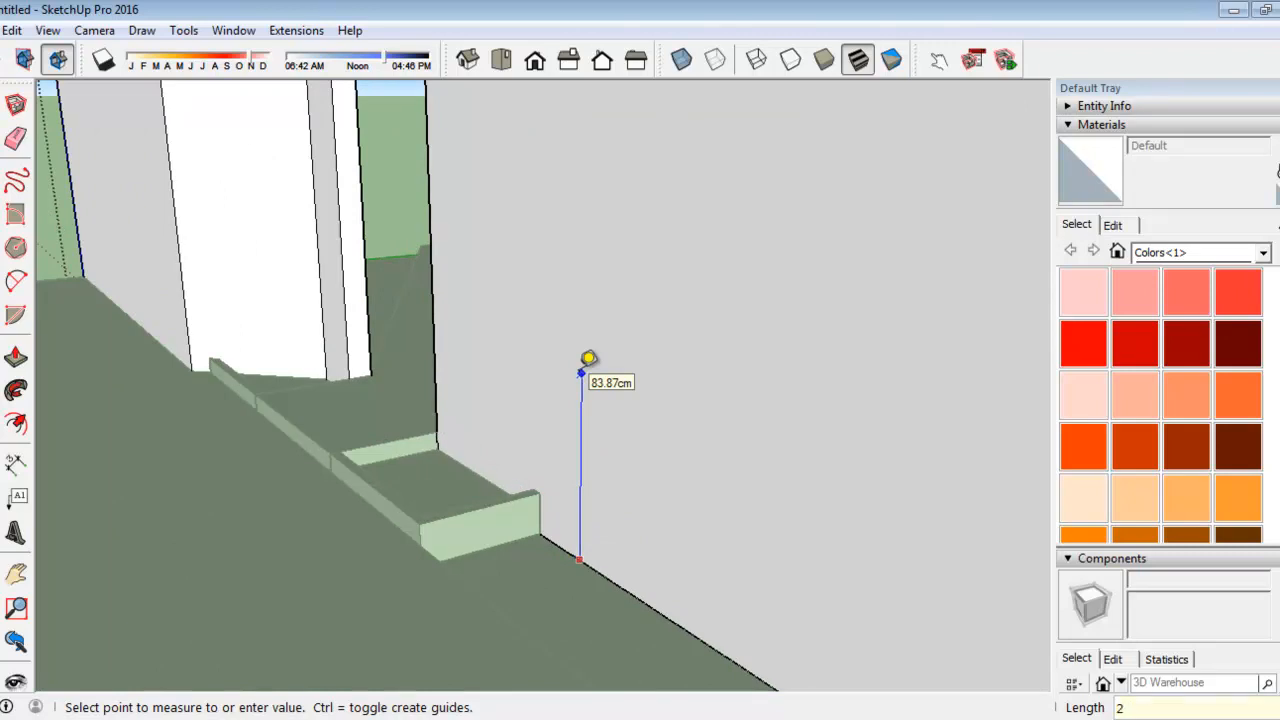
{"action": "key", "text": "Return"}
{"action": "scroll", "coordinate": [529, 555], "scroll_direction": "down", "scroll_amount": 5}
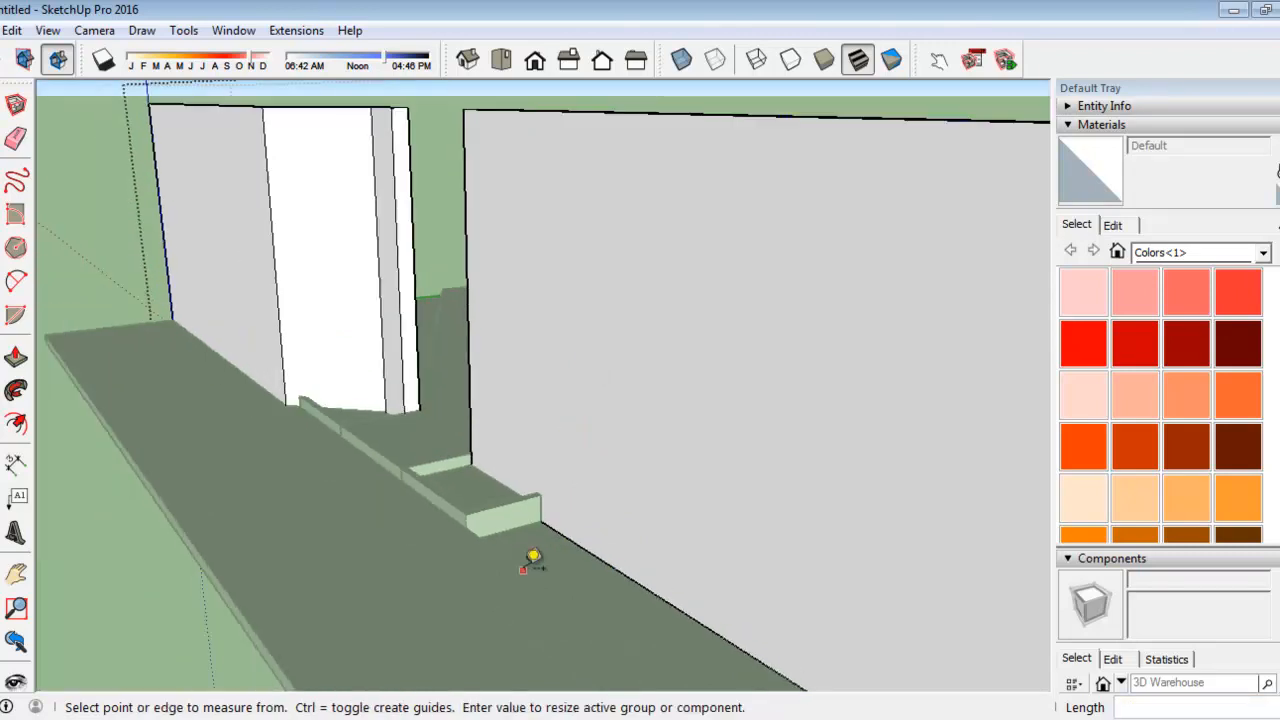
Place a horizontal guide 230 cm above the front wall's base edge beside the small planter
{"action": "scroll", "coordinate": [549, 405], "scroll_direction": "up", "scroll_amount": 1}
{"action": "scroll", "coordinate": [550, 404], "scroll_direction": "up", "scroll_amount": 1}
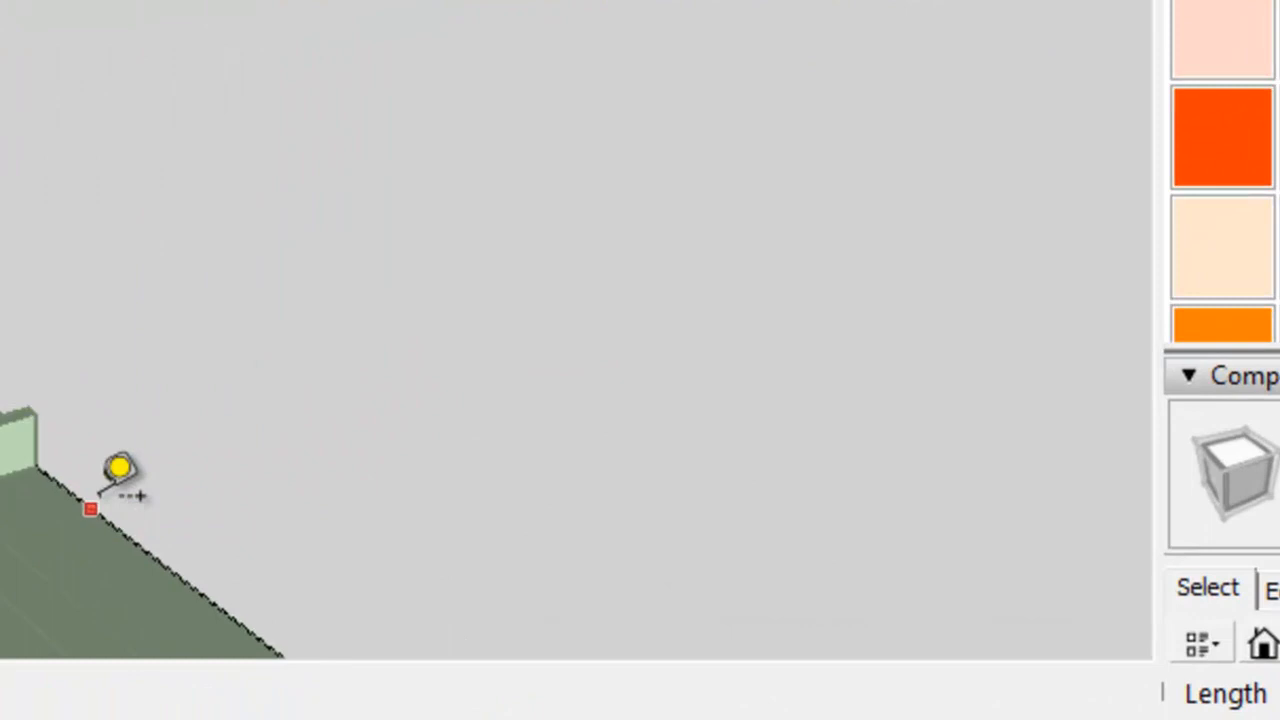
{"action": "left_click", "coordinate": [90, 507]}
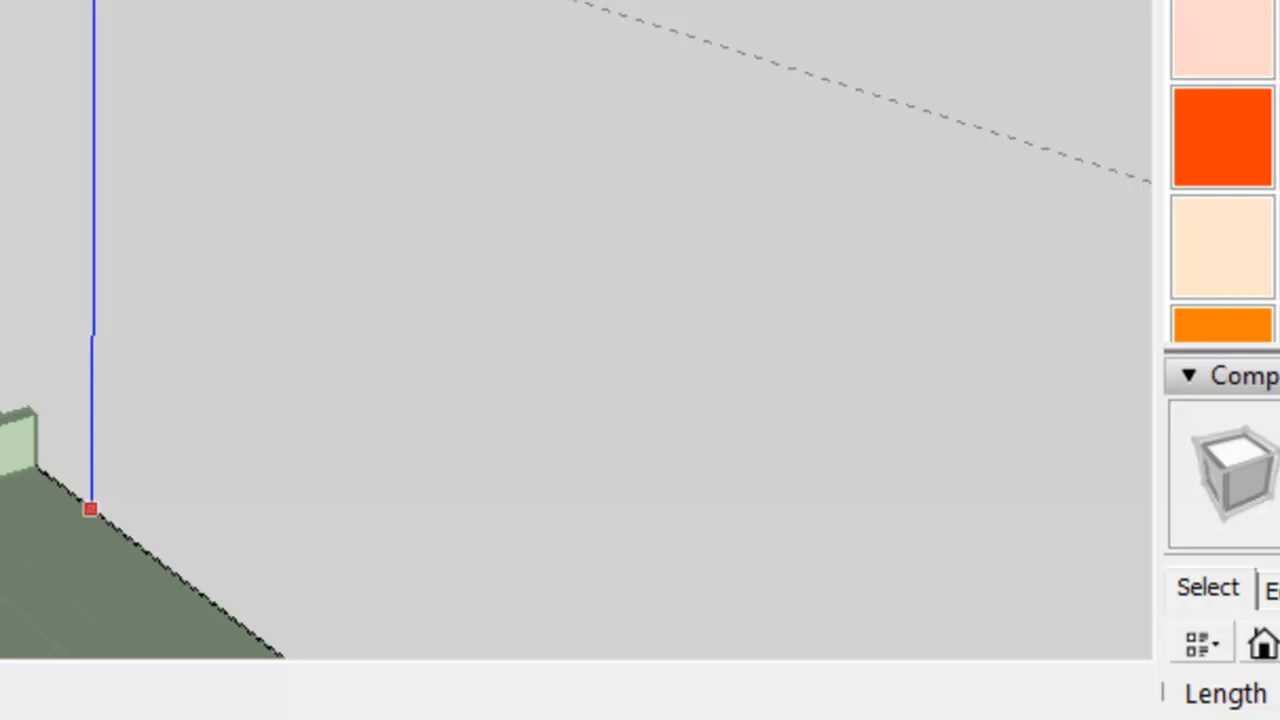
{"action": "type", "text": "230"}
{"action": "key", "text": "Return"}
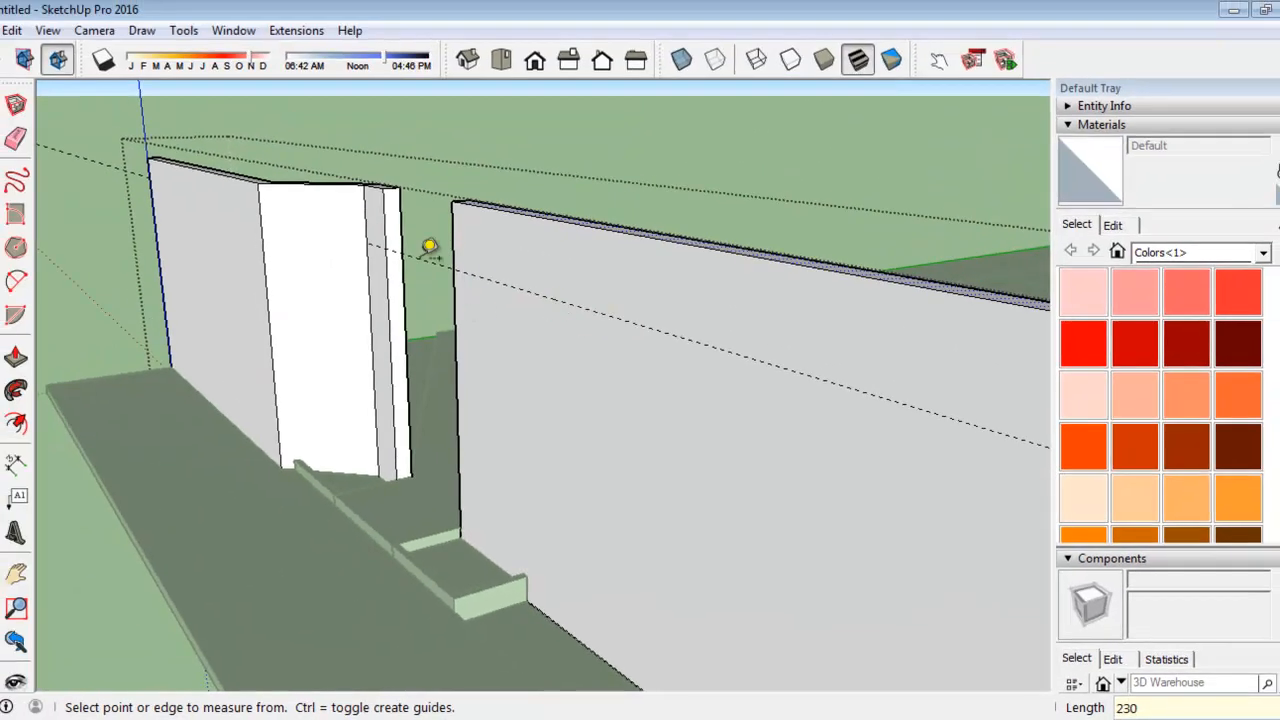
Measure the height from the raised entrance floor to the guide at the end of the angled boundary wall
{"action": "scroll", "coordinate": [412, 250], "scroll_direction": "up", "scroll_amount": 2}
{"action": "middle_click_drag", "start_coordinate": [412, 225], "coordinate": [647, 605]}
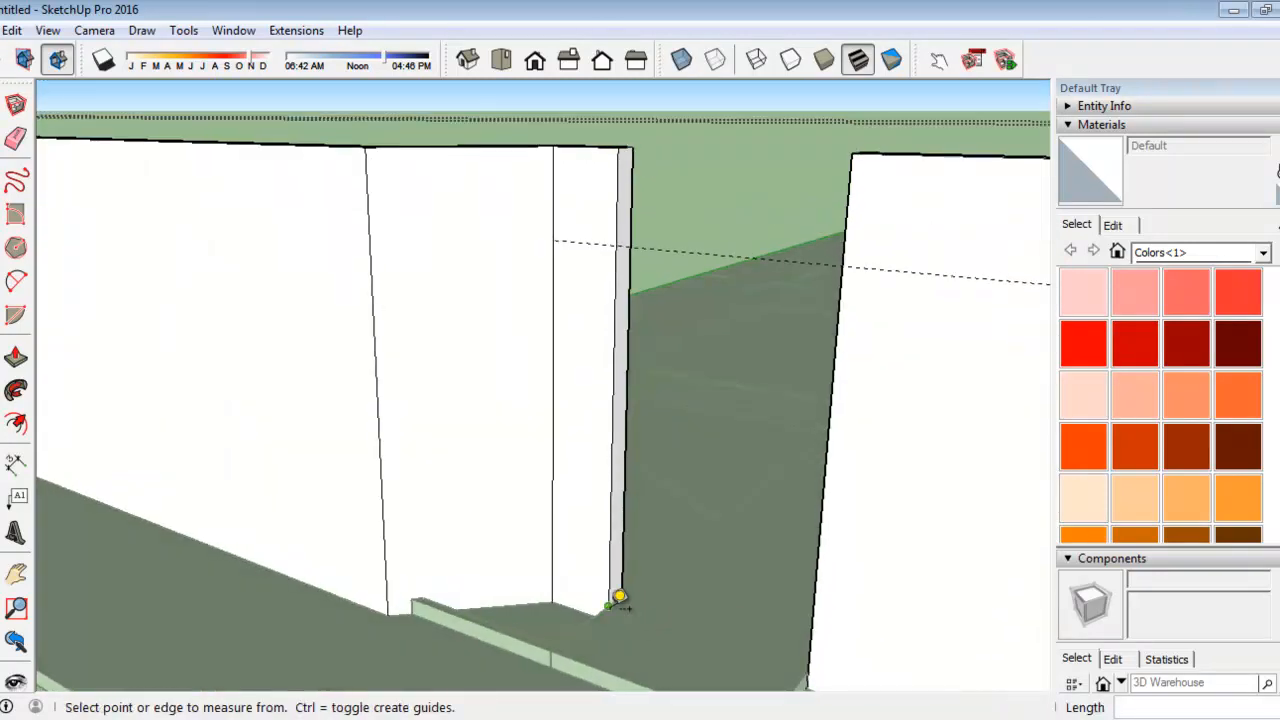
{"action": "left_click", "coordinate": [619, 597]}
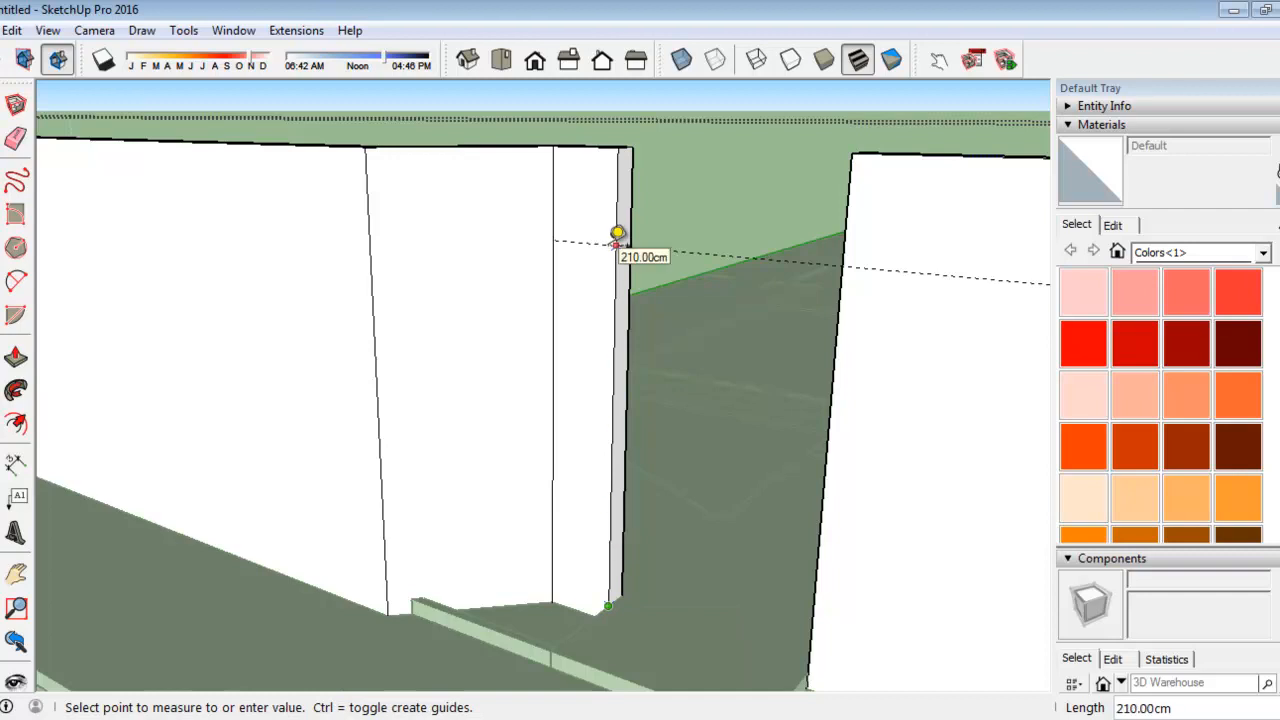
{"action": "middle_click_drag", "start_coordinate": [617, 234], "coordinate": [554, 385]}
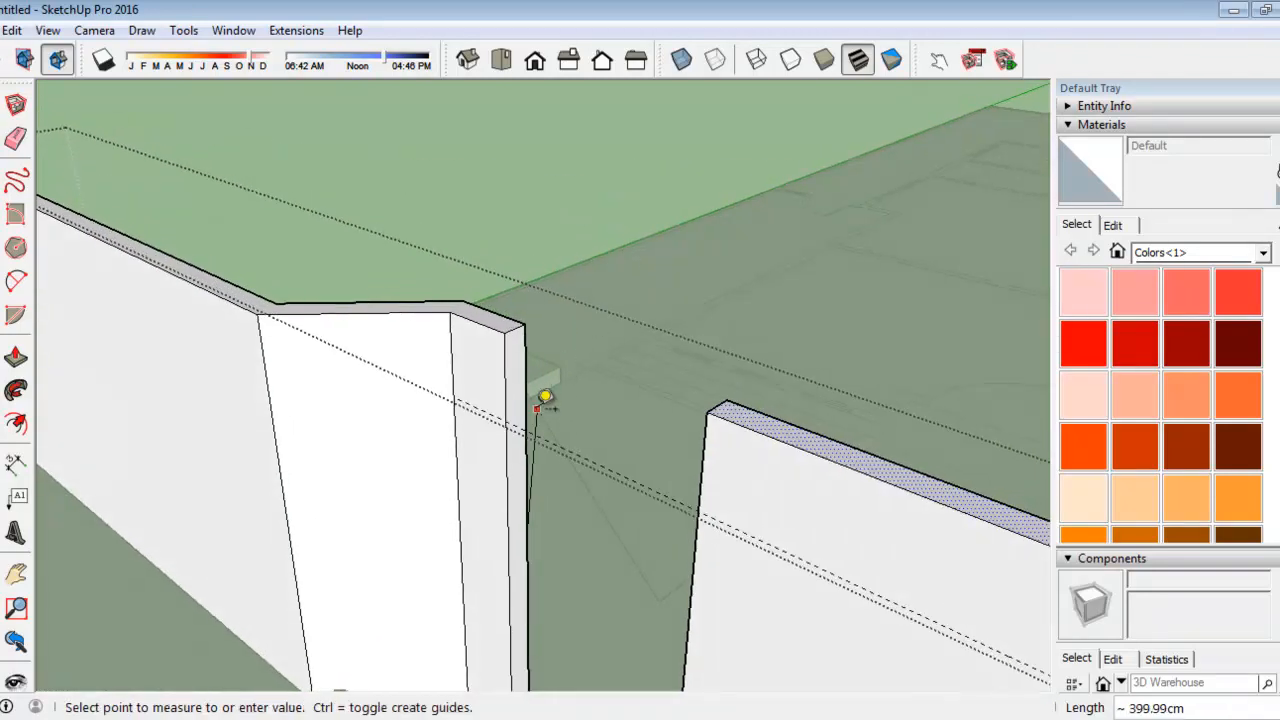
{"action": "scroll", "coordinate": [554, 385], "scroll_direction": "up", "scroll_amount": 3}
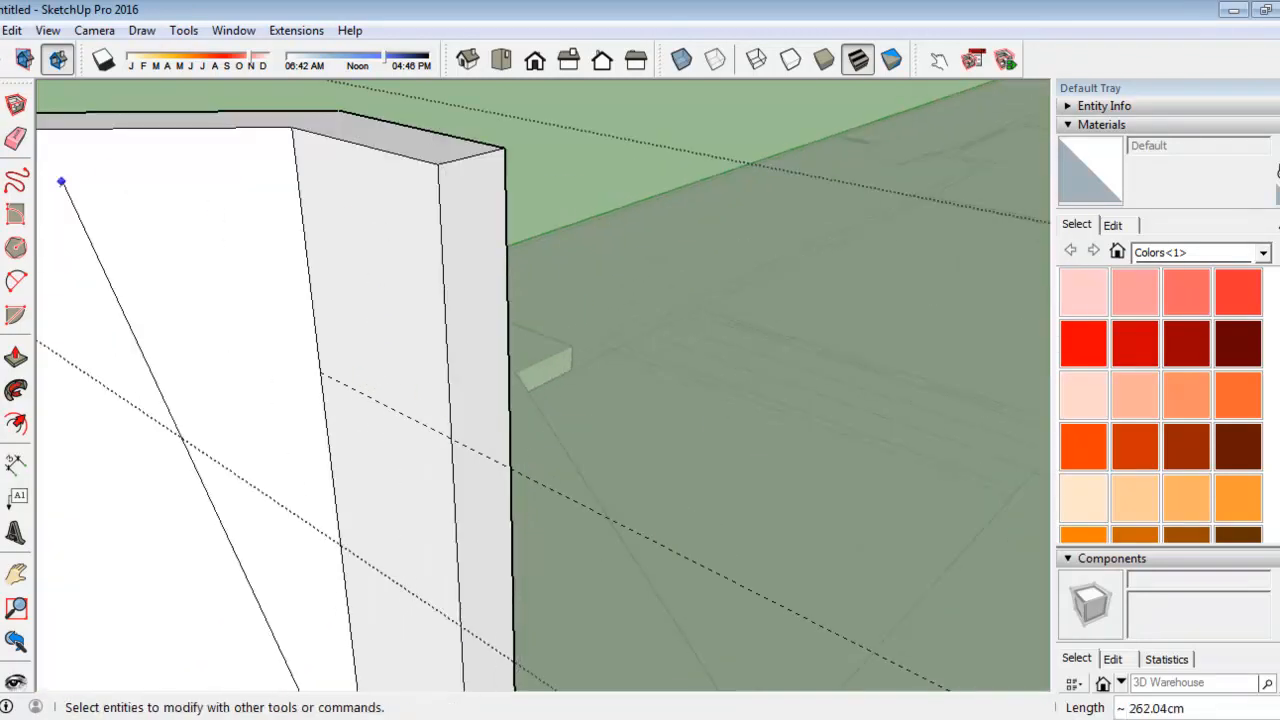
{"action": "scroll", "coordinate": [200, 149], "scroll_direction": "down", "scroll_amount": 5}
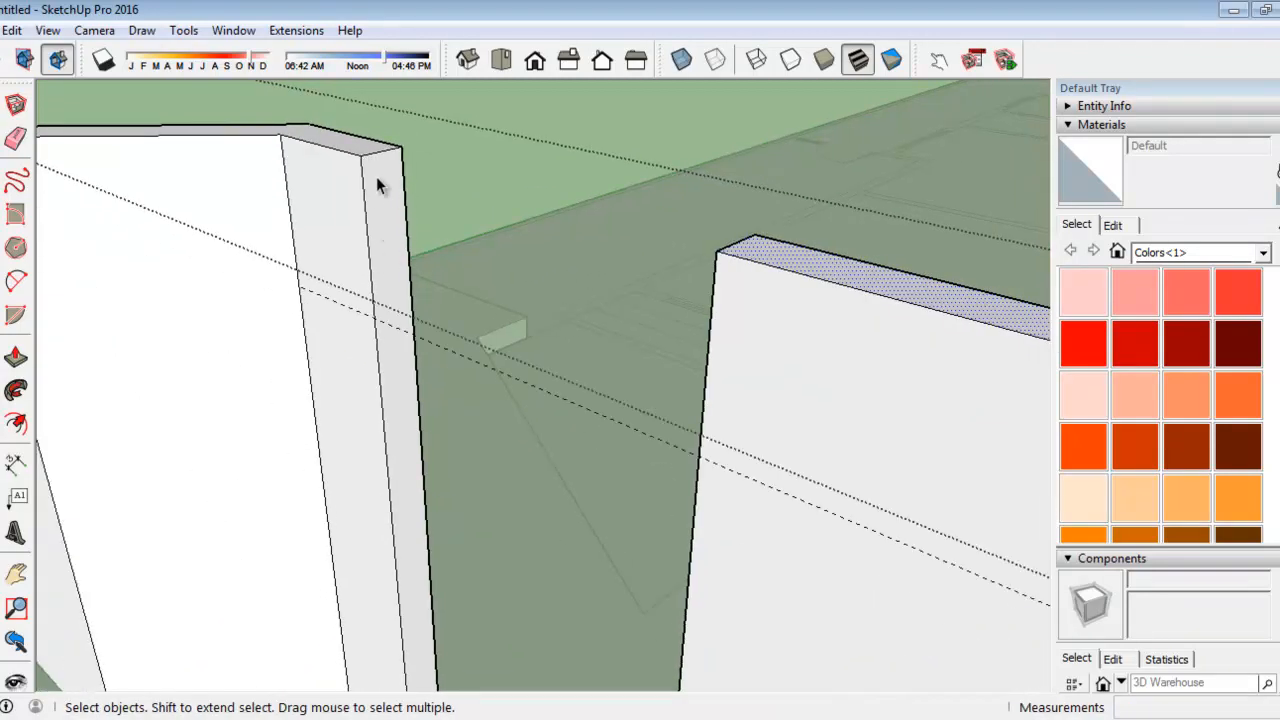
Draw a line across the angled wall's end face at guide height, parallel to the green axis, from edge to edge
{"action": "scroll", "coordinate": [389, 236], "scroll_direction": "up", "scroll_amount": 3}
{"action": "left_click", "coordinate": [15, 180]}
{"action": "key", "text": "l"}
{"action": "mouse_move", "coordinate": [443, 277]}
{"action": "middle_mouse_down"}
{"action": "mouse_move", "coordinate": [329, 414]}
{"action": "mouse_move", "coordinate": [134, 543]}
{"action": "mouse_move", "coordinate": [372, 376]}
{"action": "mouse_move", "coordinate": [434, 349]}
{"action": "mouse_move", "coordinate": [550, 226]}
{"action": "middle_mouse_up"}
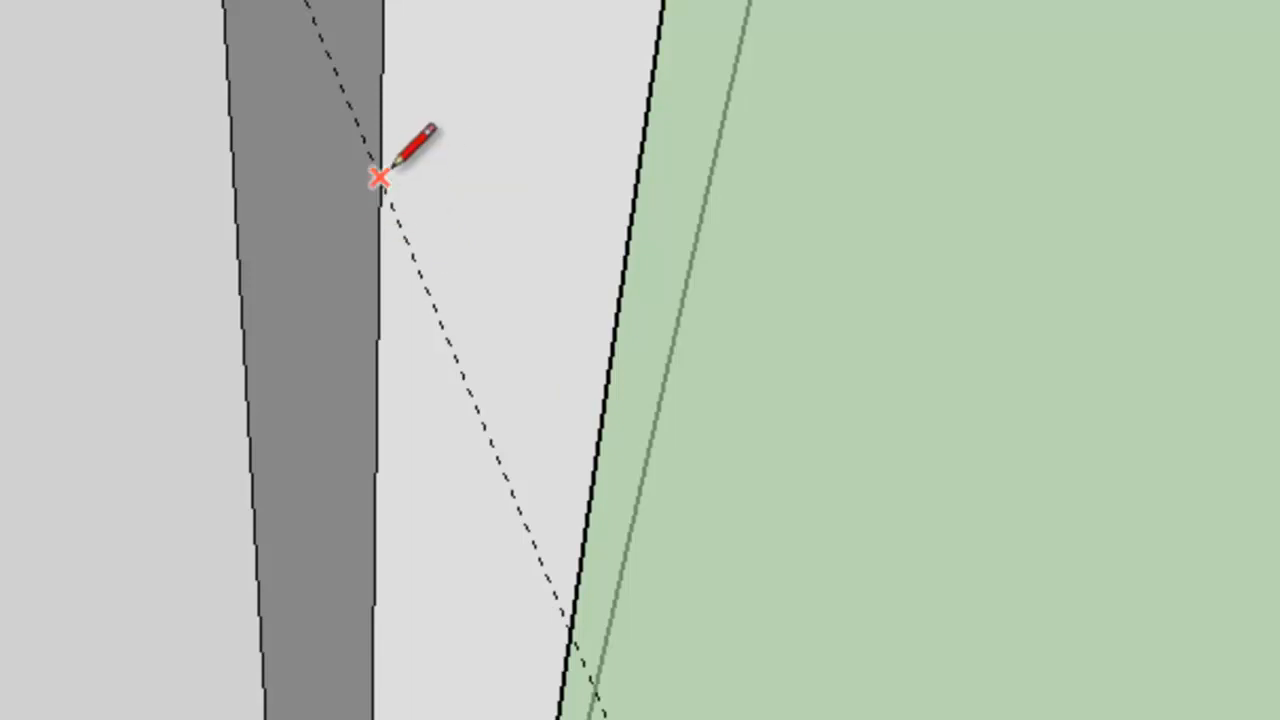
{"action": "left_click", "coordinate": [378, 177]}
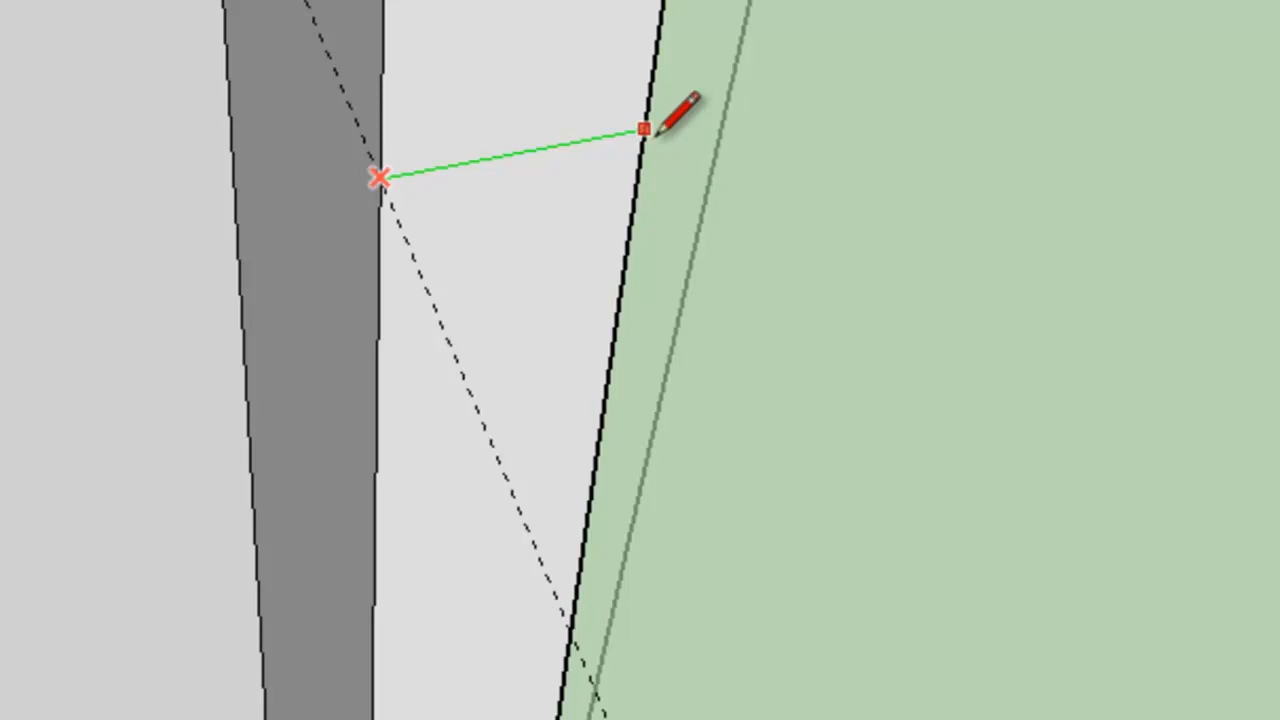
{"action": "key", "text": "shift"}
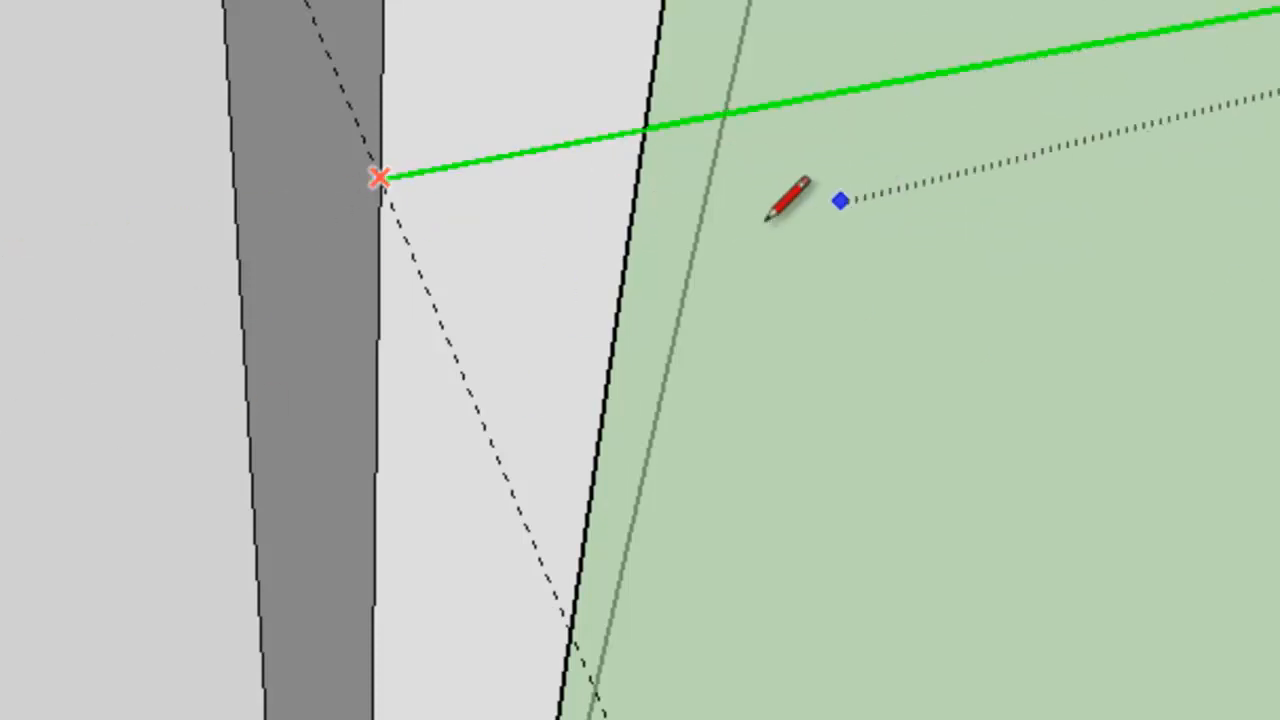
{"action": "left_click", "coordinate": [642, 131]}
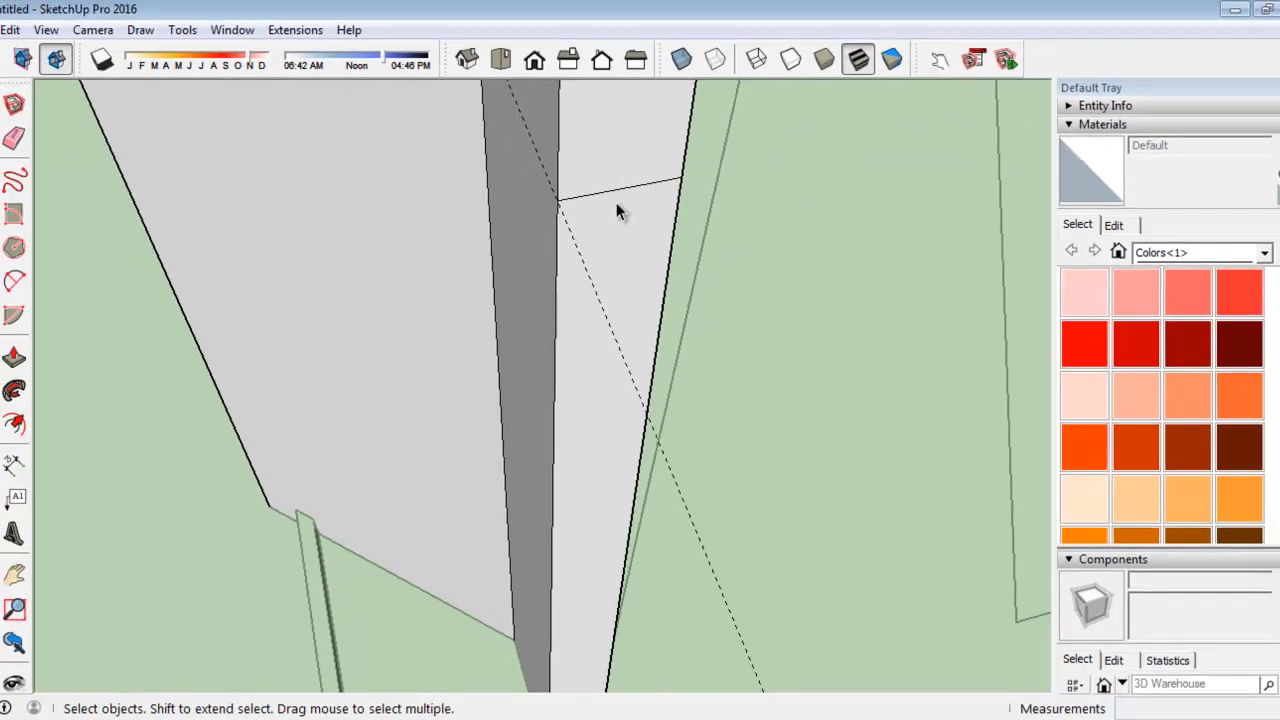
Extrude the upper part of the end face 120 cm across the entrance opening to meet the front wall
{"action": "left_click", "coordinate": [566, 145]}
{"action": "scroll", "coordinate": [559, 259], "scroll_direction": "down", "scroll_amount": 2}
{"action": "left_click", "coordinate": [559, 257]}
{"action": "scroll", "coordinate": [504, 375], "scroll_direction": "down", "scroll_amount": 4}
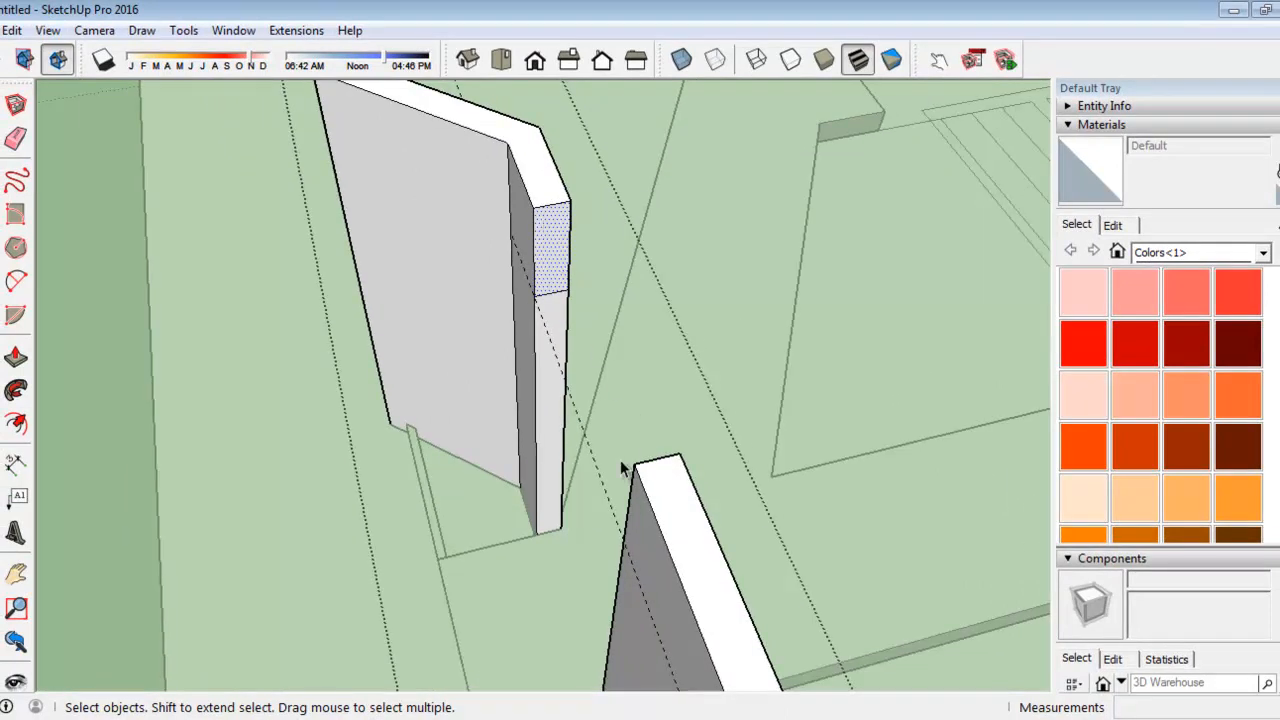
{"action": "left_click", "coordinate": [16, 357]}
{"action": "left_click", "coordinate": [558, 240]}
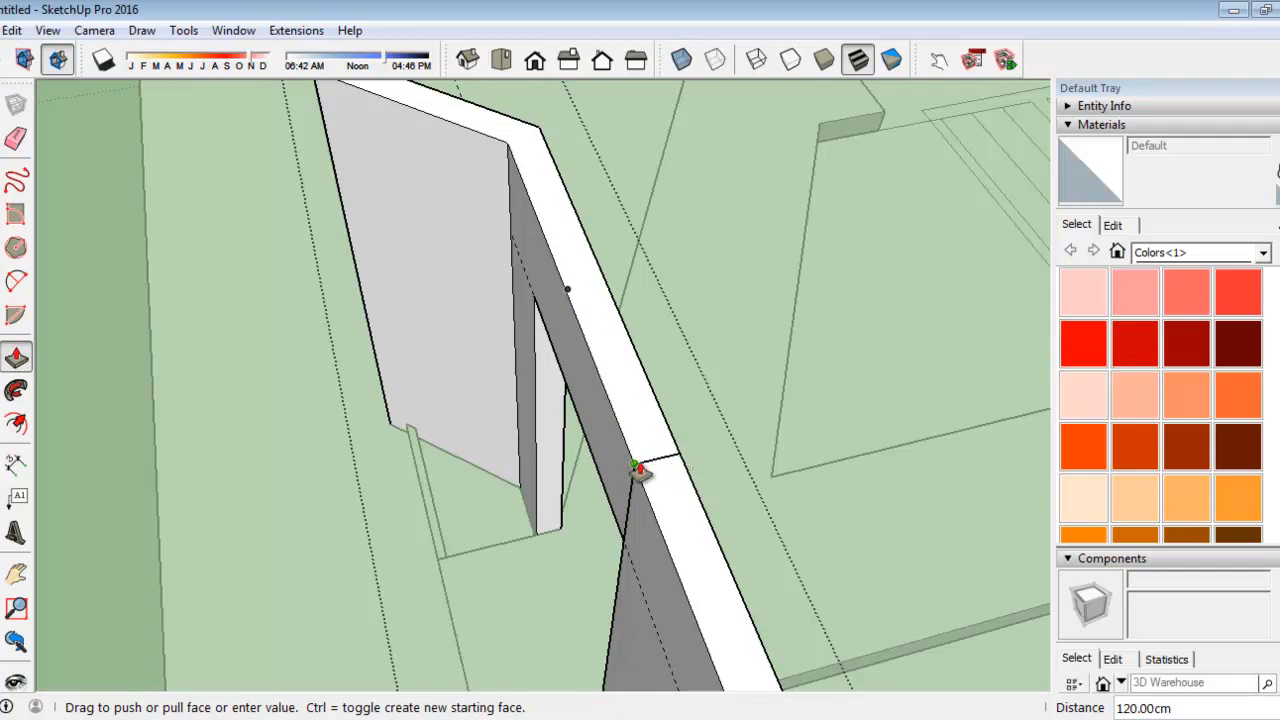
Erase the seam edges on the top and both sides where the lintel joins the front wall
{"action": "middle_click_drag", "start_coordinate": [543, 614], "coordinate": [814, 503]}
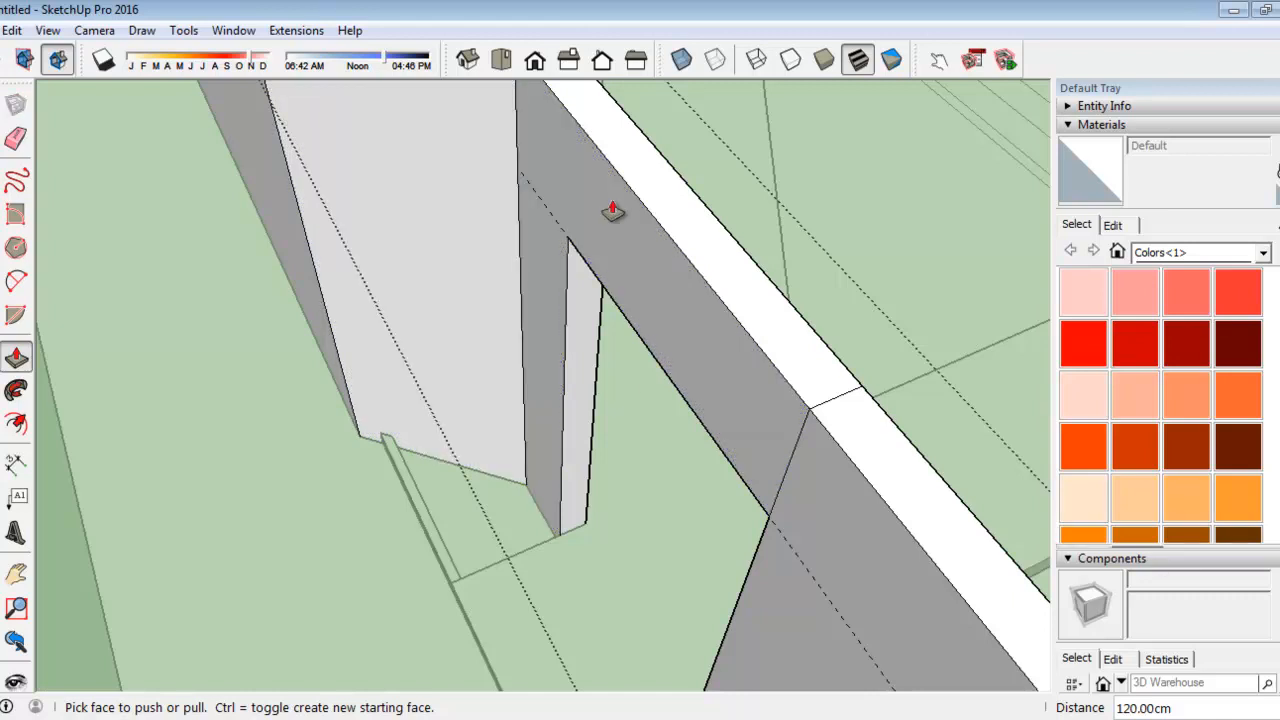
{"action": "left_click", "coordinate": [15, 140]}
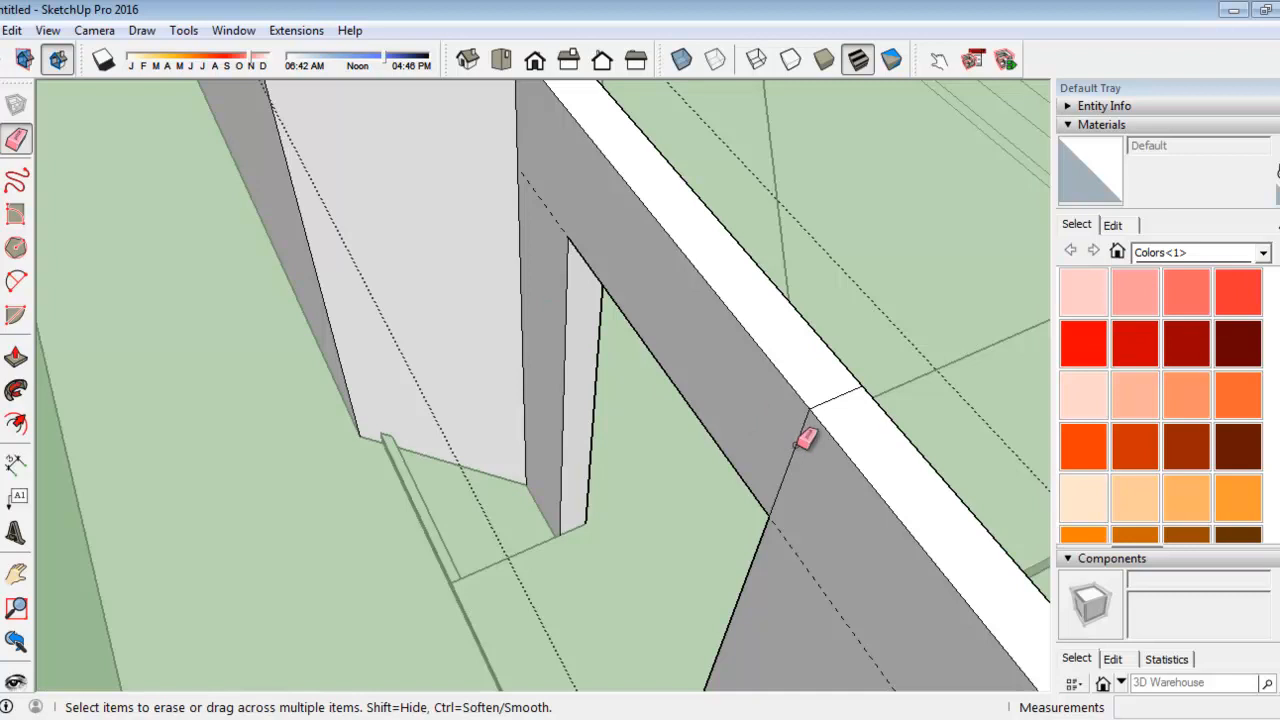
{"action": "mouse_move", "coordinate": [866, 409]}
{"action": "middle_mouse_down"}
{"action": "mouse_move", "coordinate": [634, 450]}
{"action": "mouse_move", "coordinate": [780, 680]}
{"action": "middle_mouse_up"}
{"action": "scroll", "coordinate": [690, 600], "scroll_direction": "down", "scroll_amount": 3}
{"action": "scroll", "coordinate": [712, 542], "scroll_direction": "up", "scroll_amount": 2}
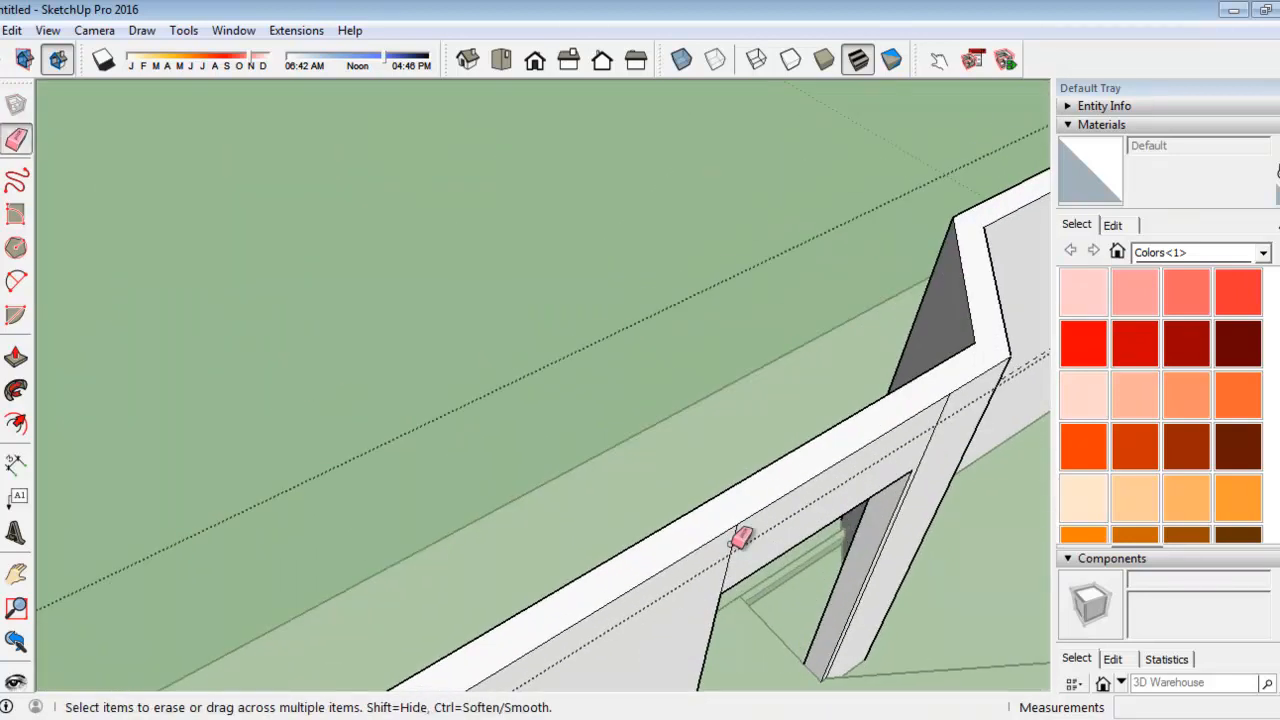
{"action": "left_click", "coordinate": [16, 104]}
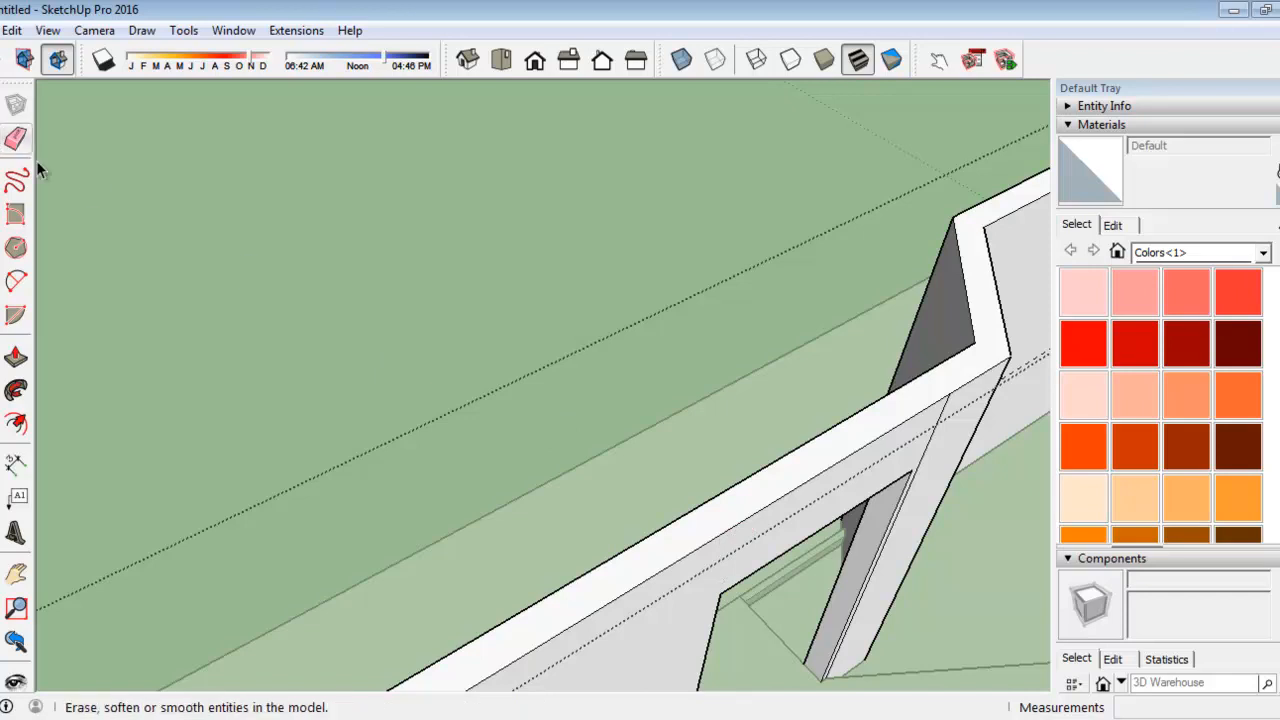
Leave the wall group and examine the joined boundary wall and the lintel over the entrance
{"action": "middle_click_drag", "start_coordinate": [276, 313], "coordinate": [830, 222]}
{"action": "scroll", "coordinate": [822, 215], "scroll_direction": "up", "scroll_amount": 6}
{"action": "scroll", "coordinate": [652, 470], "scroll_direction": "down", "scroll_amount": 5}
{"action": "scroll", "coordinate": [668, 366], "scroll_direction": "down", "scroll_amount": 2}
{"action": "scroll", "coordinate": [608, 323], "scroll_direction": "up", "scroll_amount": 4}
{"action": "middle_click_drag", "start_coordinate": [608, 323], "coordinate": [523, 318]}
{"action": "scroll", "coordinate": [523, 318], "scroll_direction": "up", "scroll_amount": 2}
{"action": "left_click", "coordinate": [566, 366]}
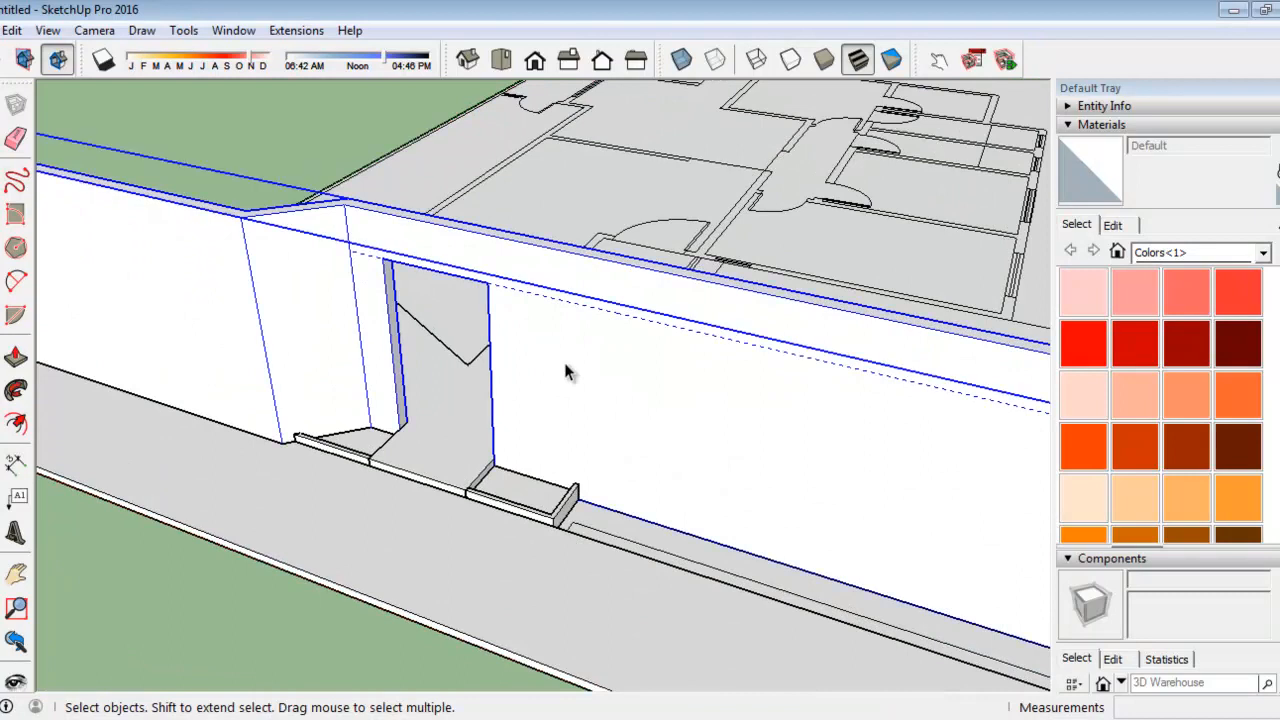
Check the grouped planter soil and the planter border with its entrance step, and view the path behind the wall
{"action": "left_click", "coordinate": [360, 540]}
{"action": "scroll", "coordinate": [386, 452], "scroll_direction": "up", "scroll_amount": 3}
{"action": "left_click", "coordinate": [477, 470]}
{"action": "left_click", "coordinate": [691, 561]}
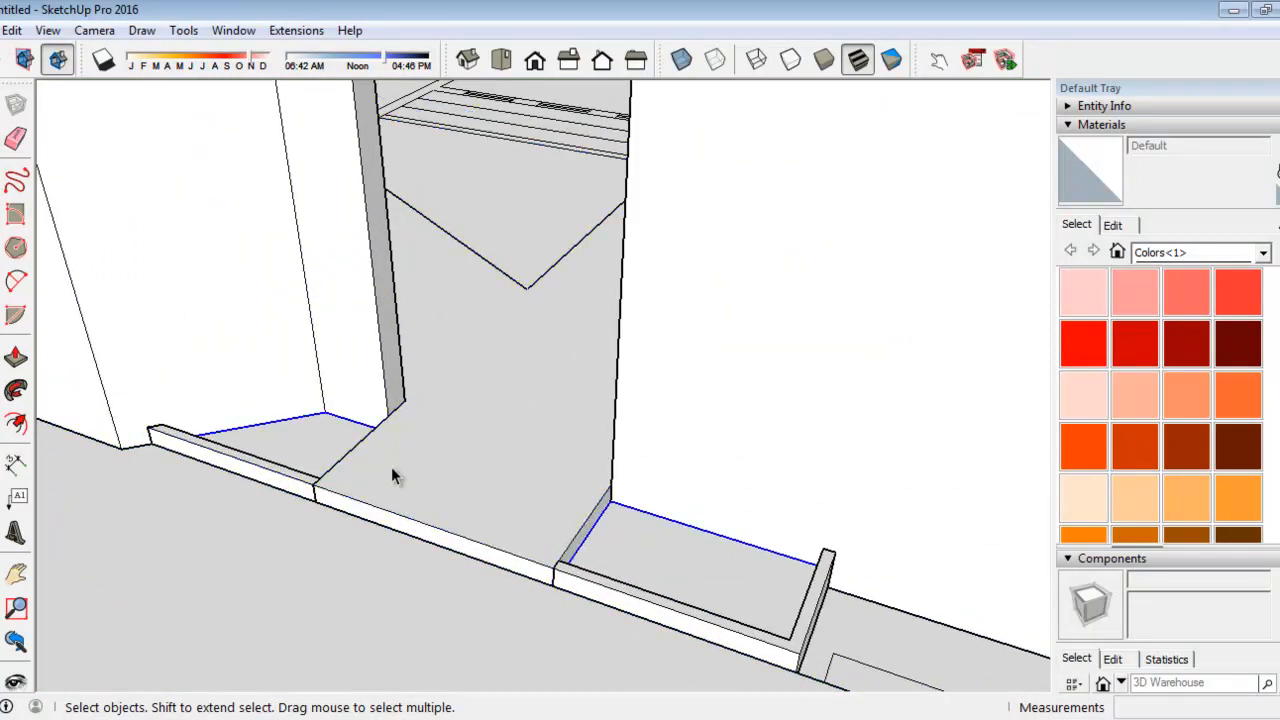
{"action": "left_click", "coordinate": [279, 481]}
{"action": "scroll", "coordinate": [292, 447], "scroll_direction": "down", "scroll_amount": 5}
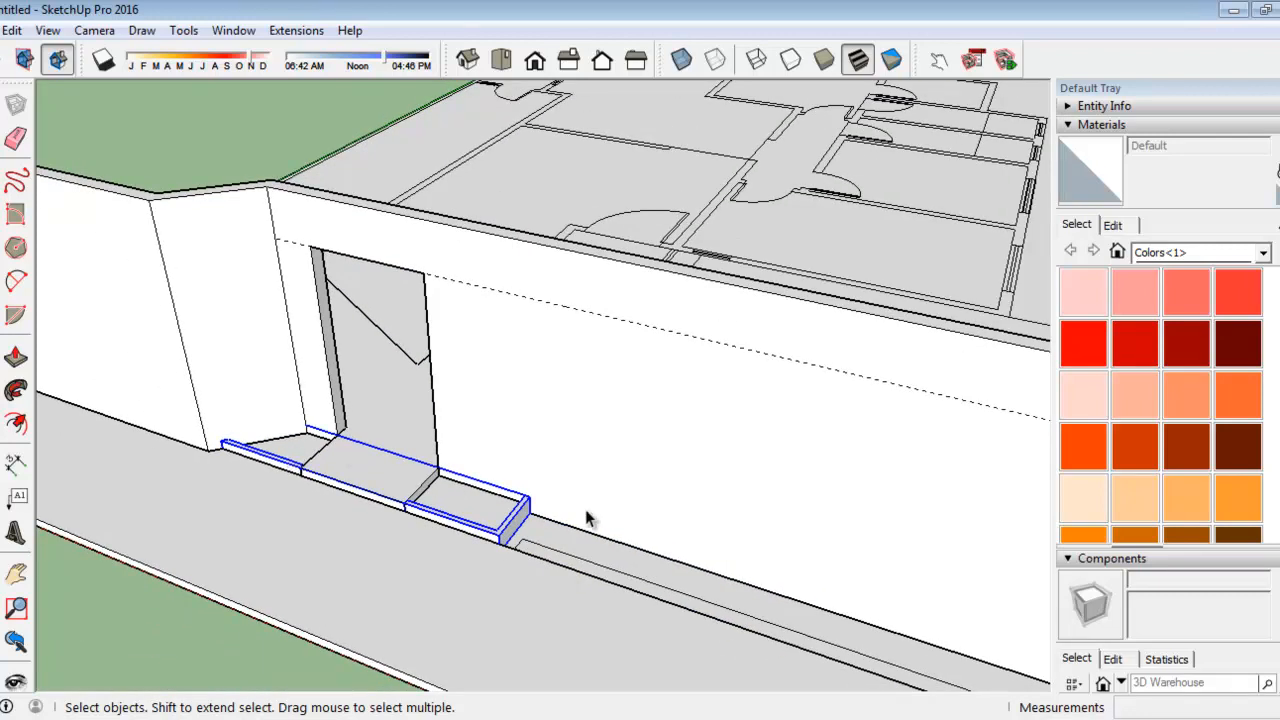
{"action": "scroll", "coordinate": [570, 510], "scroll_direction": "up", "scroll_amount": 3}
{"action": "middle_click_drag", "start_coordinate": [551, 503], "coordinate": [317, 483]}
{"action": "scroll", "coordinate": [24, 44], "scroll_direction": "down", "scroll_amount": 2}
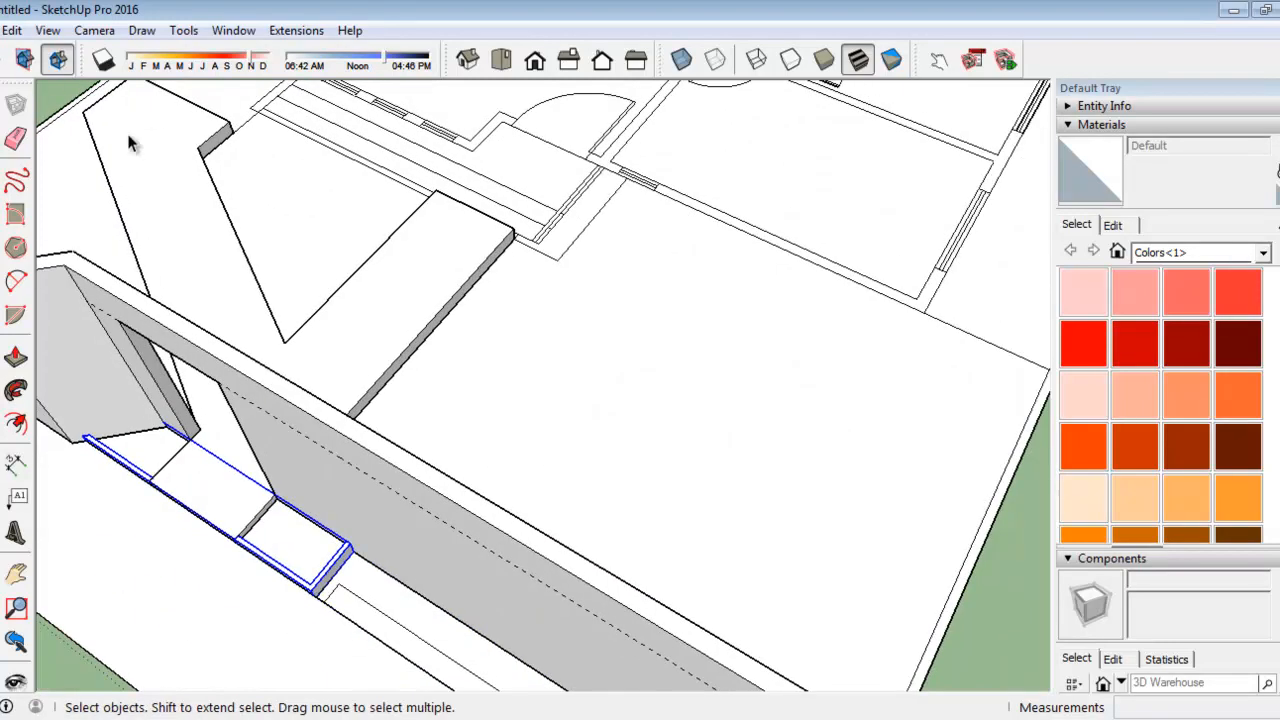
Make a group from the large ground face behind the front wall, beside the house entrance path
{"action": "scroll", "coordinate": [464, 202], "scroll_direction": "down", "scroll_amount": 2}
{"action": "middle_click_drag", "start_coordinate": [608, 352], "coordinate": [200, 231]}
{"action": "scroll", "coordinate": [521, 356], "scroll_direction": "up", "scroll_amount": 3}
{"action": "scroll", "coordinate": [521, 356], "scroll_direction": "up", "scroll_amount": 1}
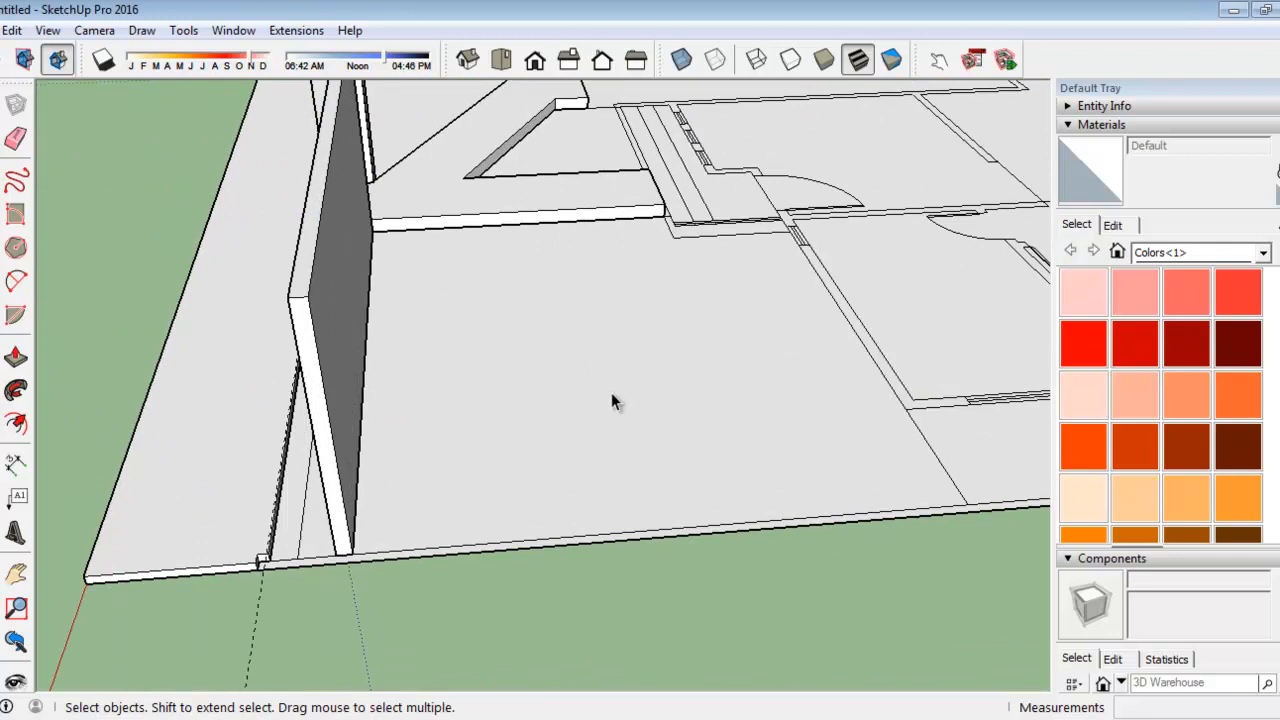
{"action": "scroll", "coordinate": [403, 528], "scroll_direction": "up", "scroll_amount": 1}
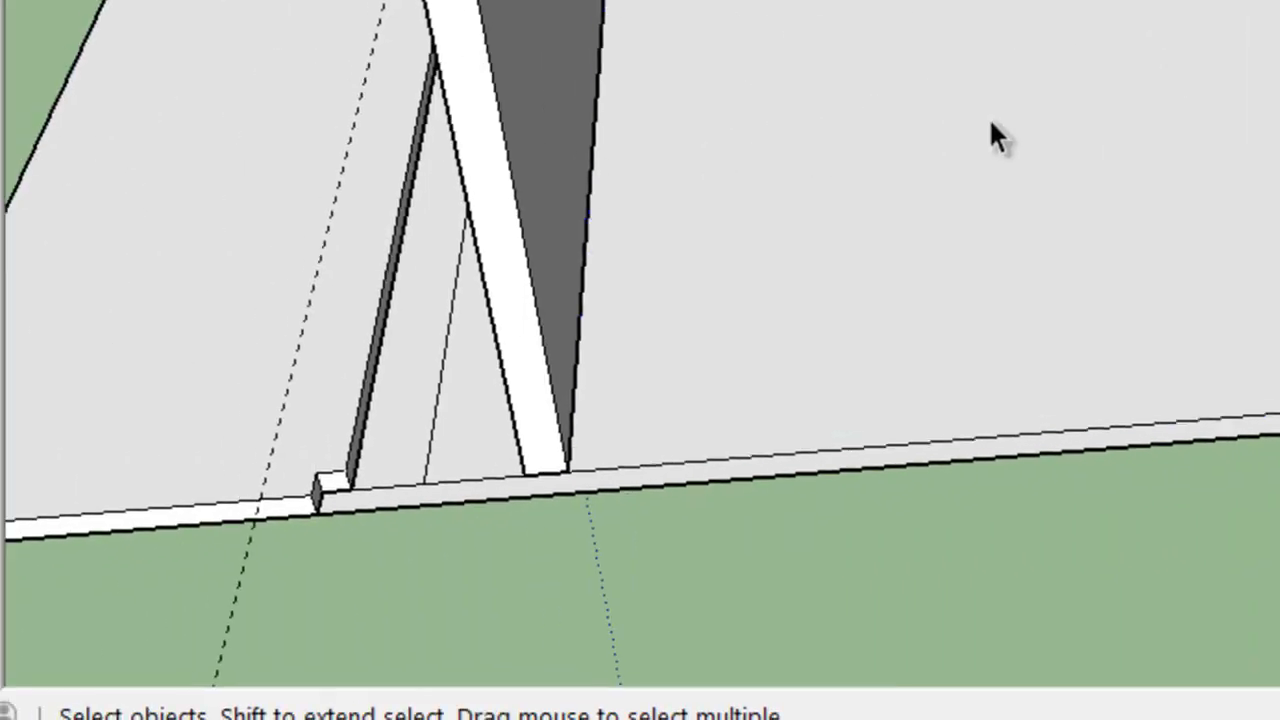
{"action": "left_click", "coordinate": [995, 135]}
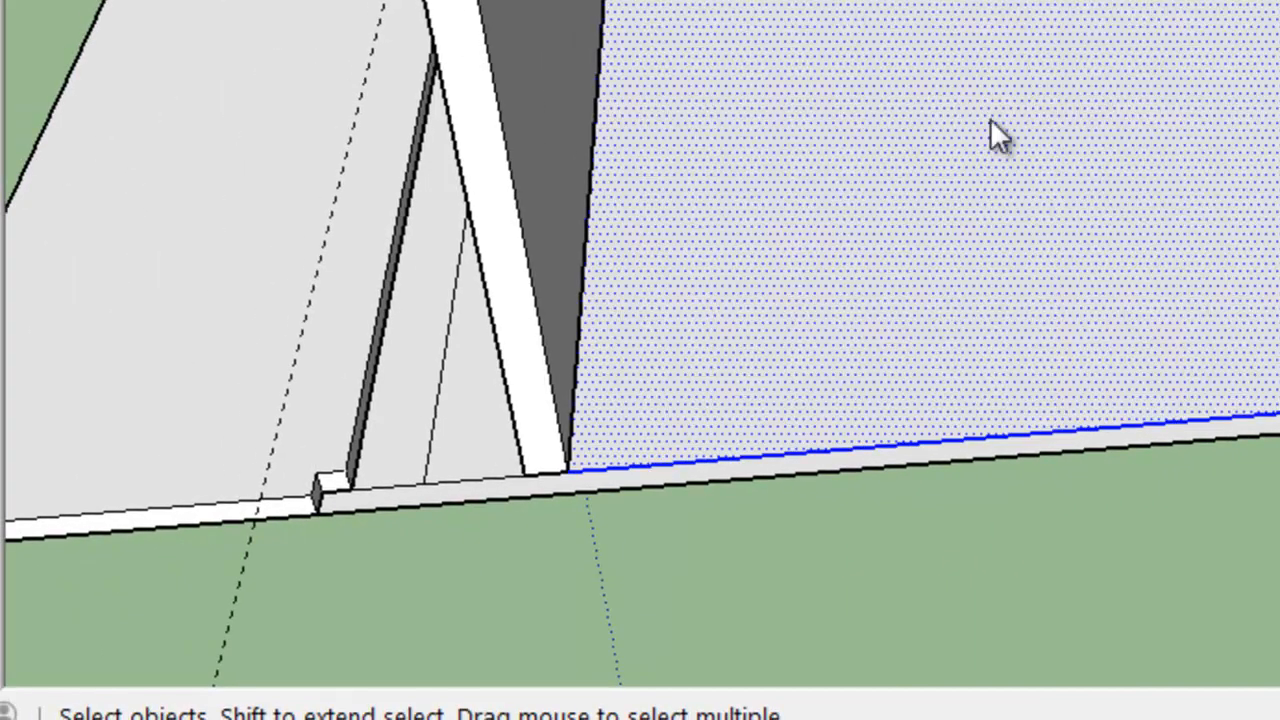
{"action": "right_click", "coordinate": [991, 124]}
{"action": "left_click", "coordinate": [1082, 446]}
Open the new ground group, raise its face slightly above the surrounding slab with Push/Pull, and leave the group
{"action": "double_click", "coordinate": [908, 132]}
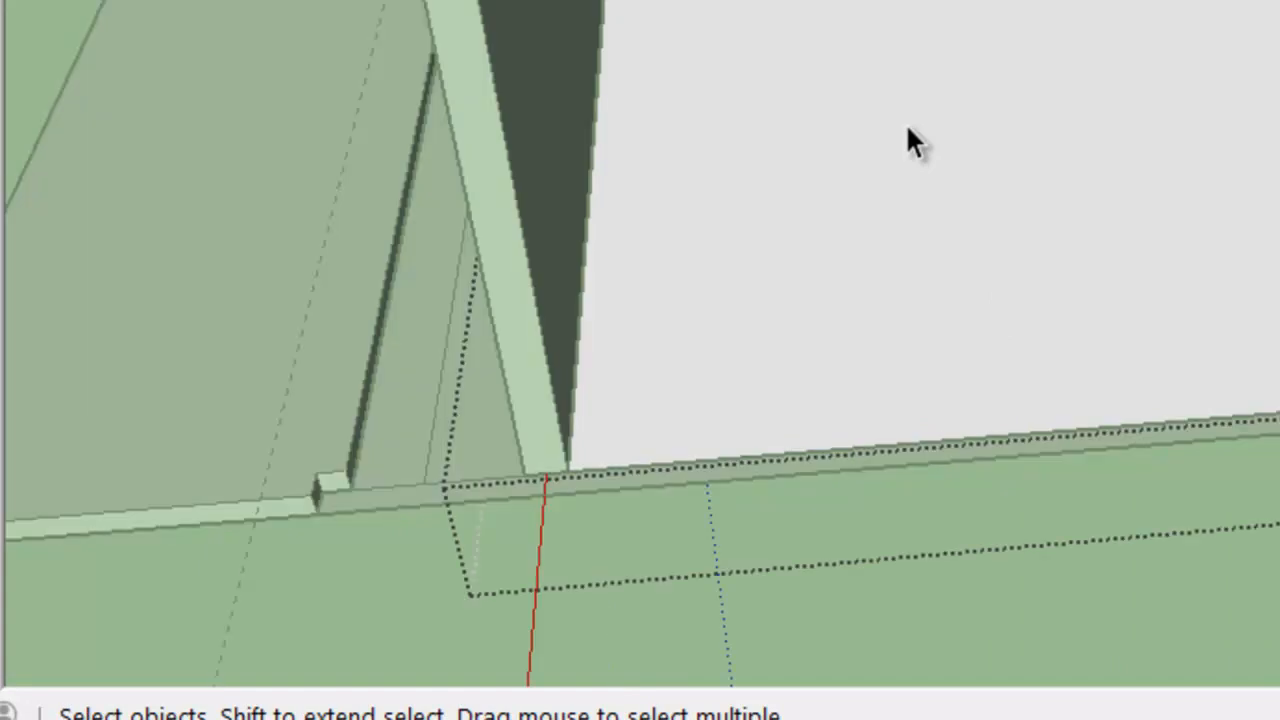
{"action": "key", "text": "p"}
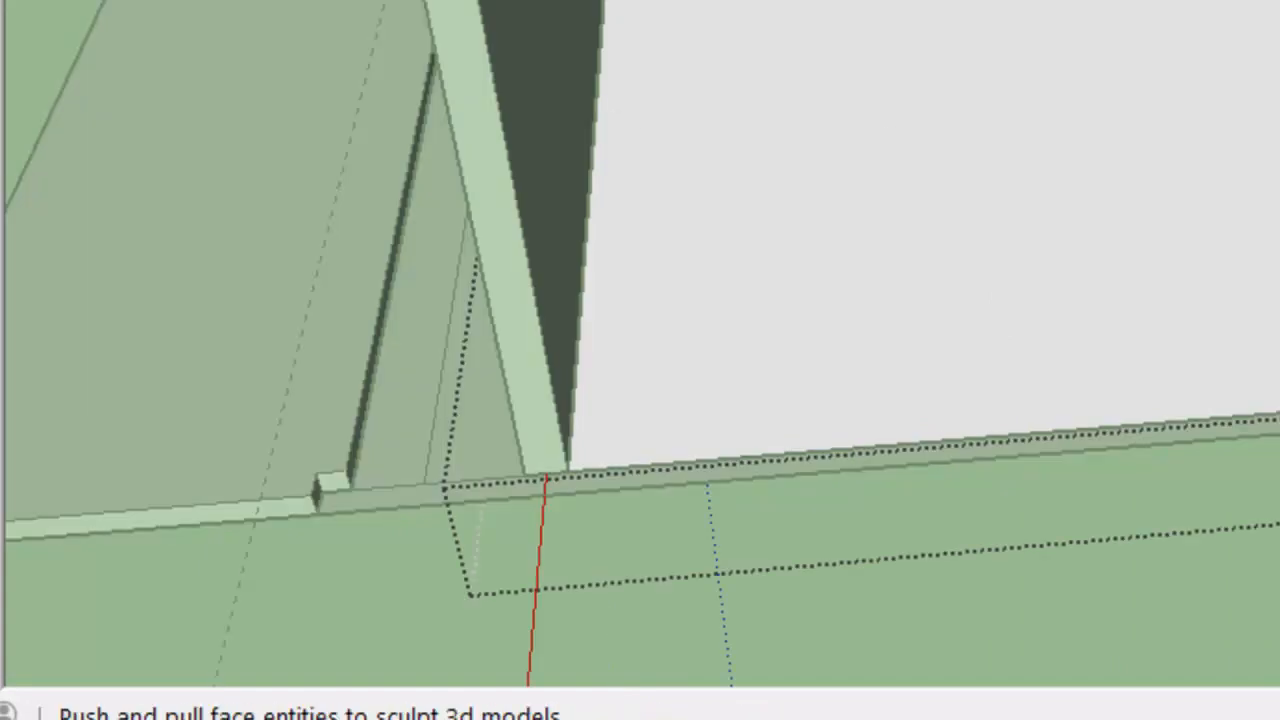
{"action": "left_click_drag", "start_coordinate": [1167, 250], "coordinate": [1146, 40]}
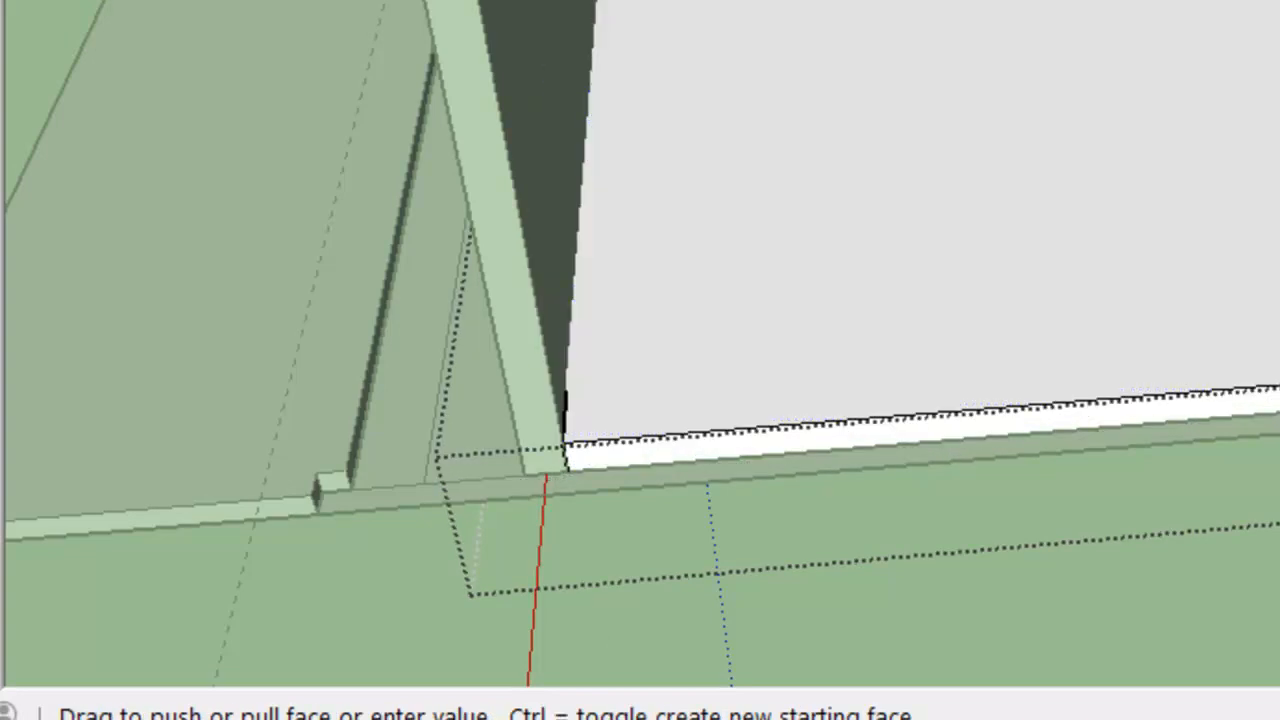
{"action": "key", "text": "space"}
{"action": "left_click", "coordinate": [1034, 602]}
{"action": "middle_click_drag", "start_coordinate": [210, 284], "coordinate": [365, 194]}
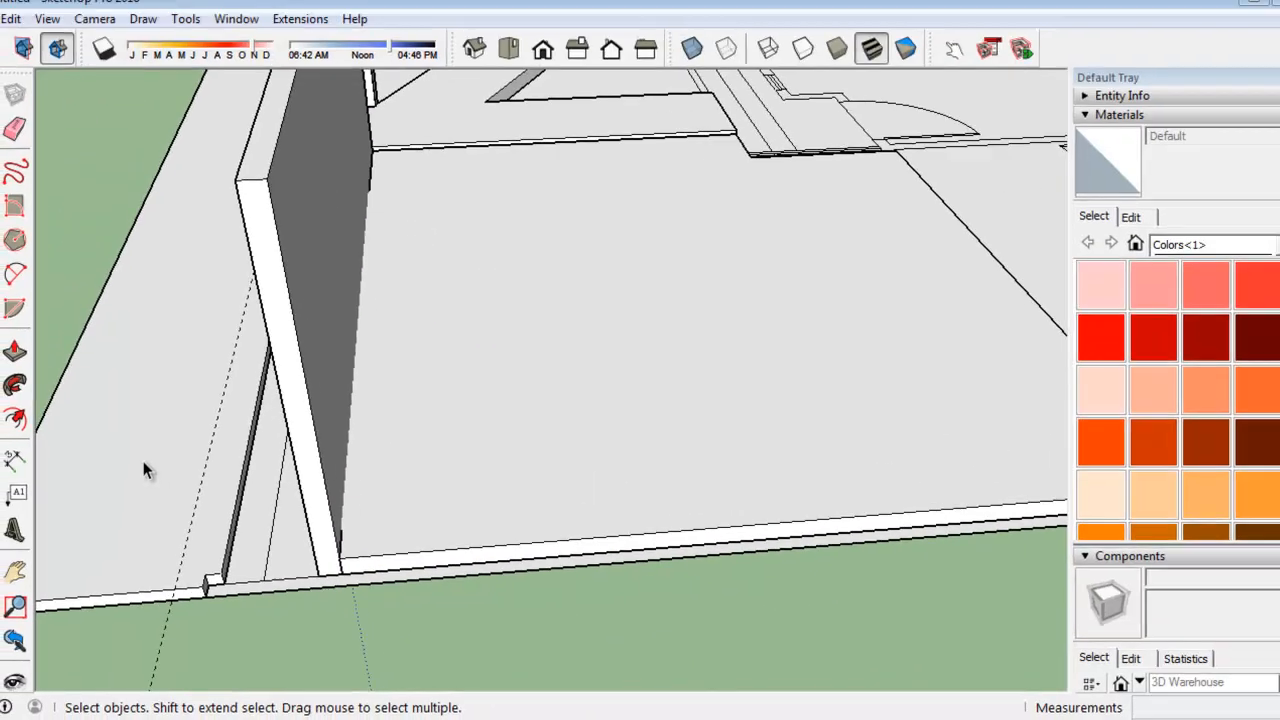
Examine the raised ground area, the front wall with its entrance opening, and the whole lot
{"action": "middle_click_drag", "start_coordinate": [231, 421], "coordinate": [497, 634]}
{"action": "scroll", "coordinate": [656, 479], "scroll_direction": "down", "scroll_amount": 5}
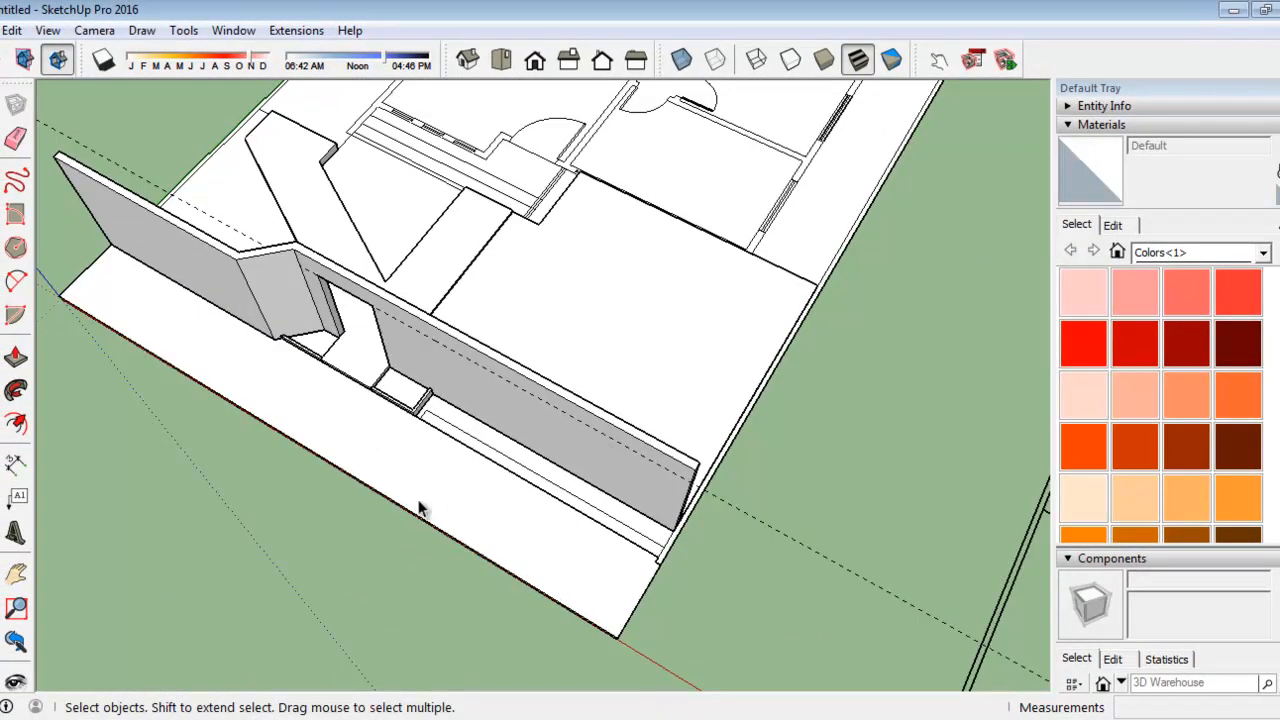
{"action": "scroll", "coordinate": [451, 503], "scroll_direction": "up", "scroll_amount": 4}
{"action": "middle_click_drag", "start_coordinate": [430, 400], "coordinate": [607, 227]}
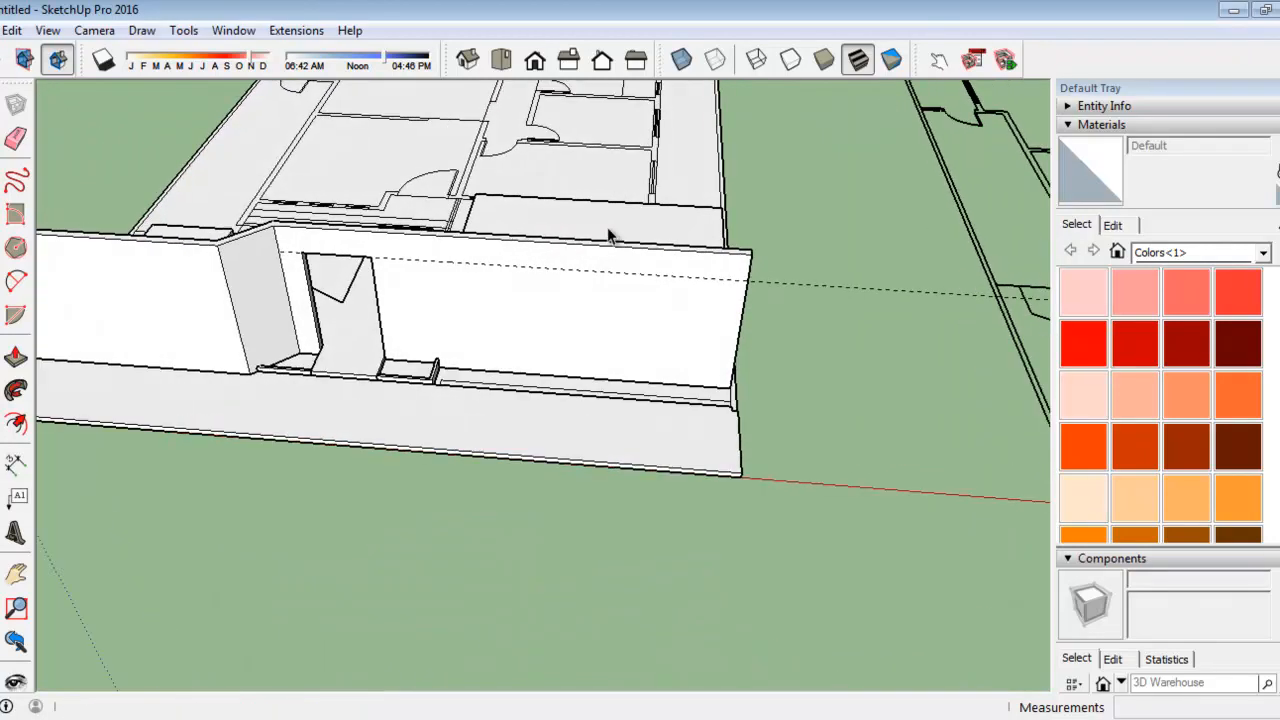
{"action": "scroll", "coordinate": [479, 395], "scroll_direction": "down", "scroll_amount": 2}
{"action": "scroll", "coordinate": [460, 237], "scroll_direction": "up", "scroll_amount": 3}
{"action": "scroll", "coordinate": [650, 505], "scroll_direction": "down", "scroll_amount": 3}
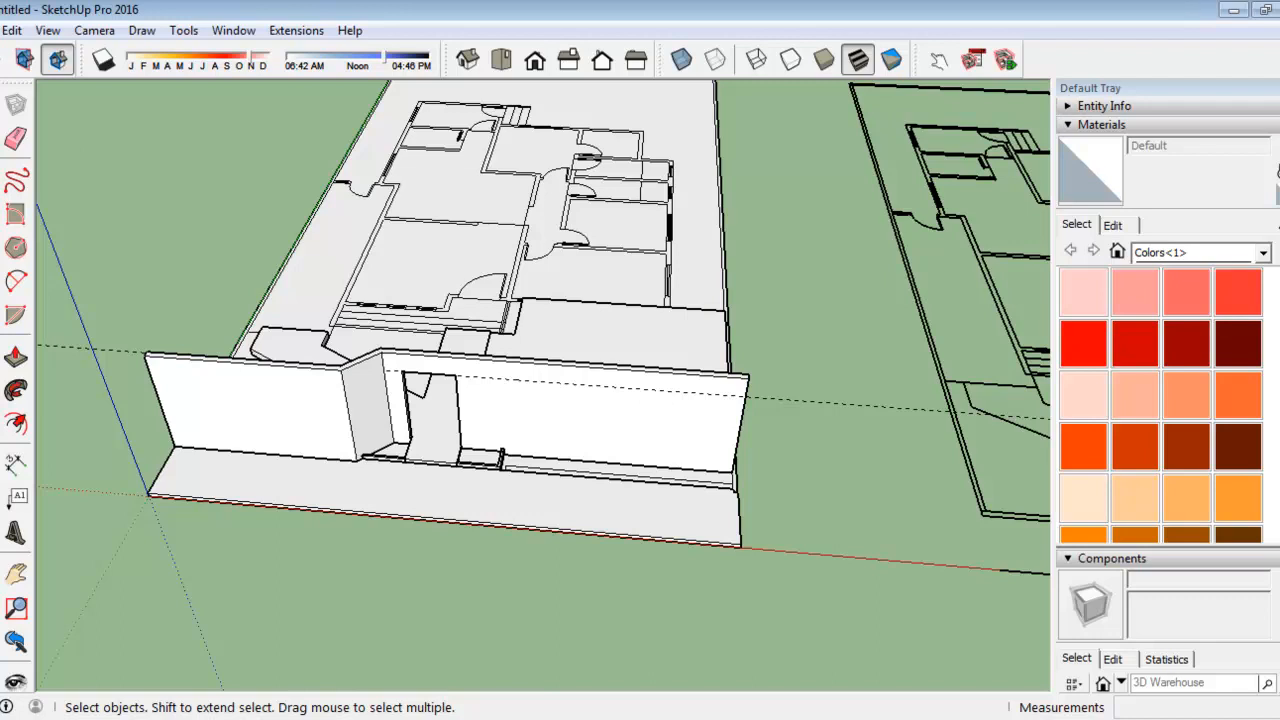
{"action": "left_click", "coordinate": [0, 31]}
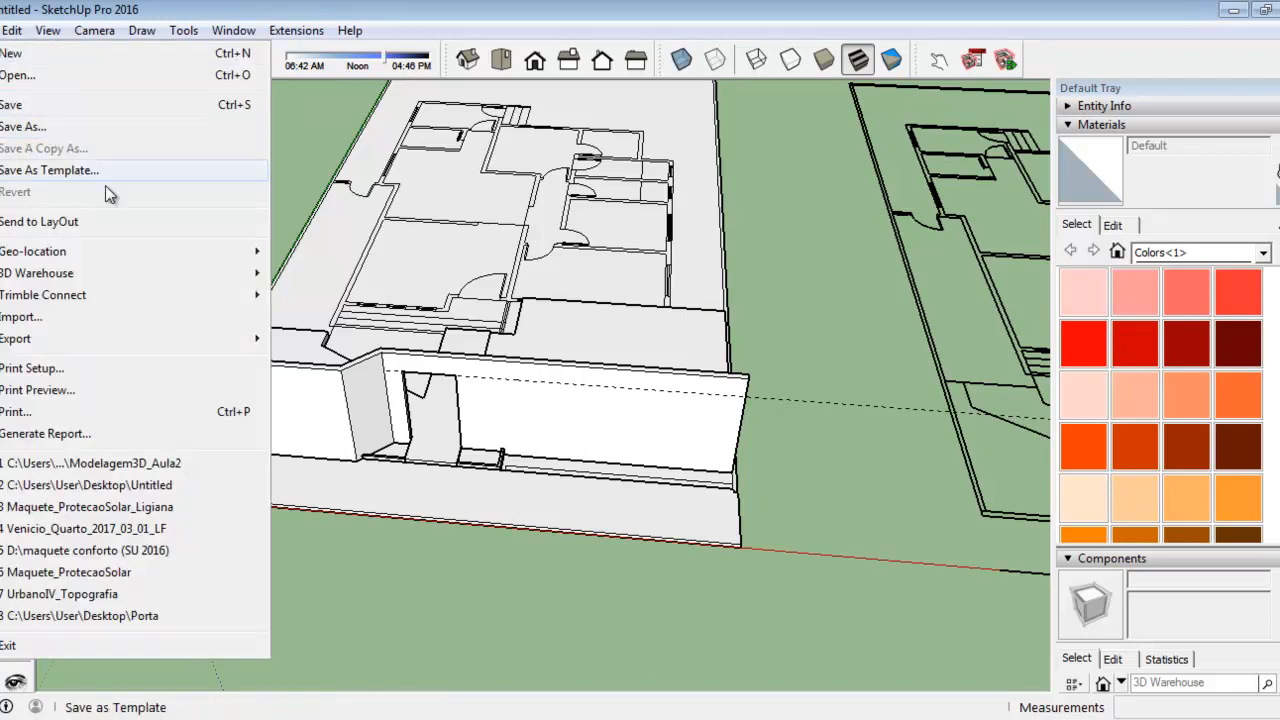
{"action": "key", "text": "Escape"}
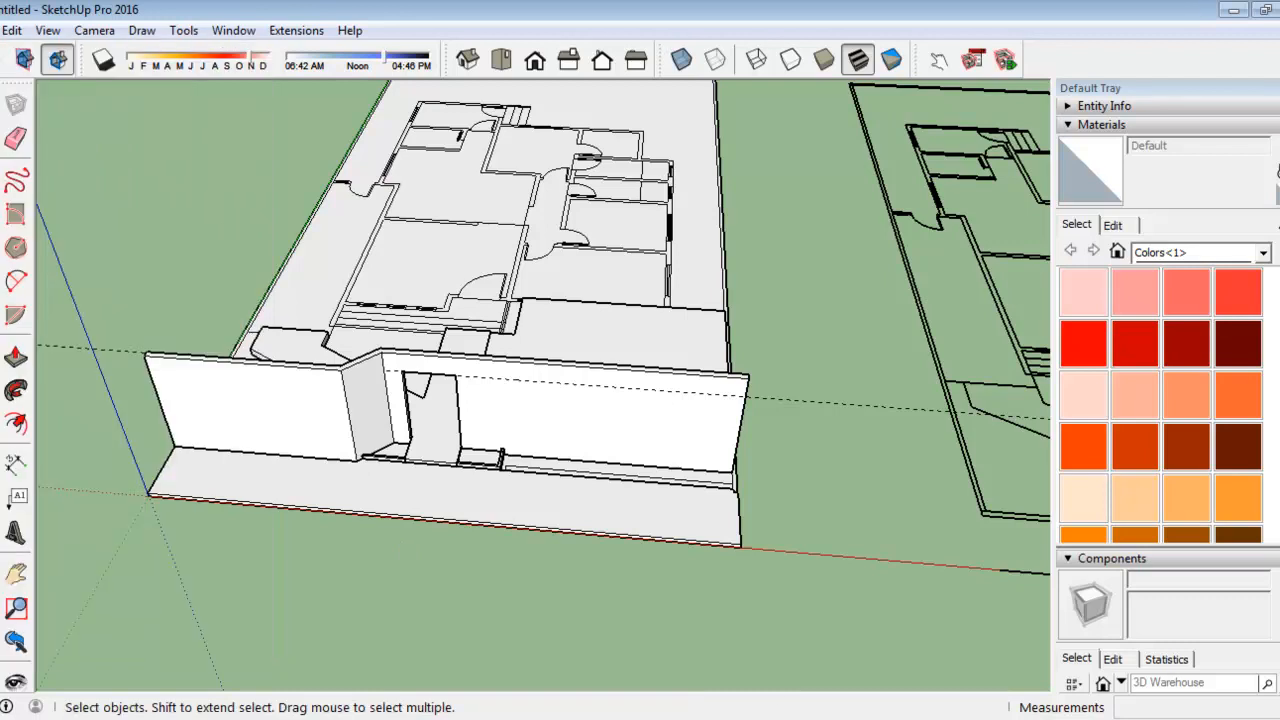